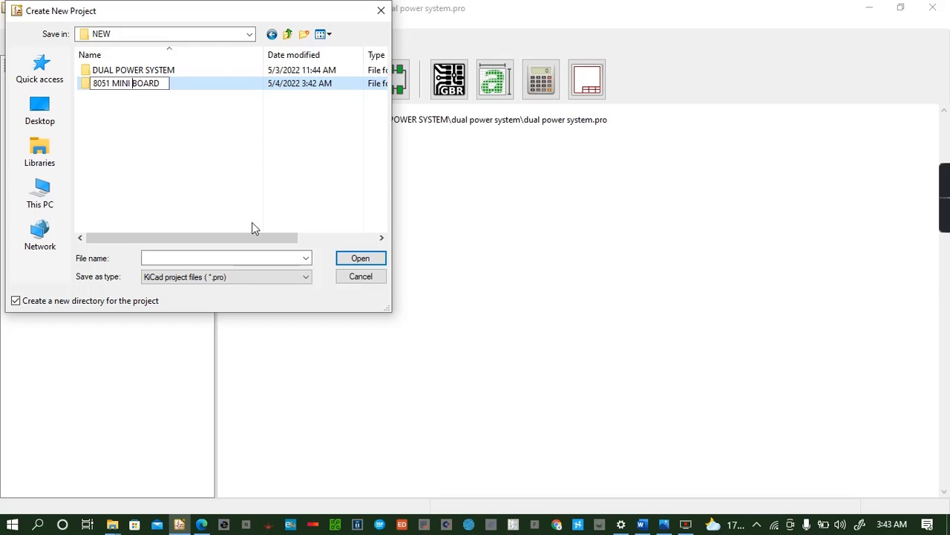
Create a new project named 8051 MINI BOARD inside the new 8051 MINI BOARD folder
click(364, 263)
double_click(204, 70)
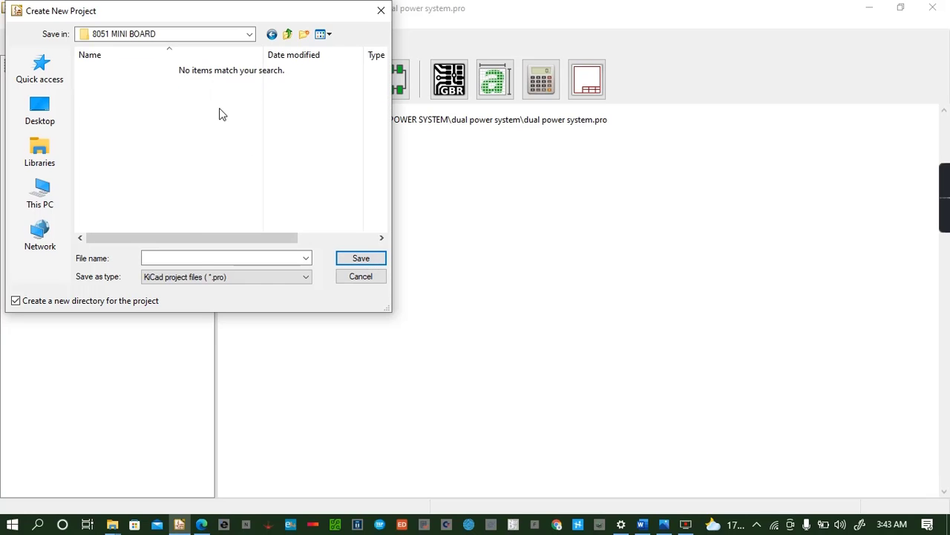
click(203, 257)
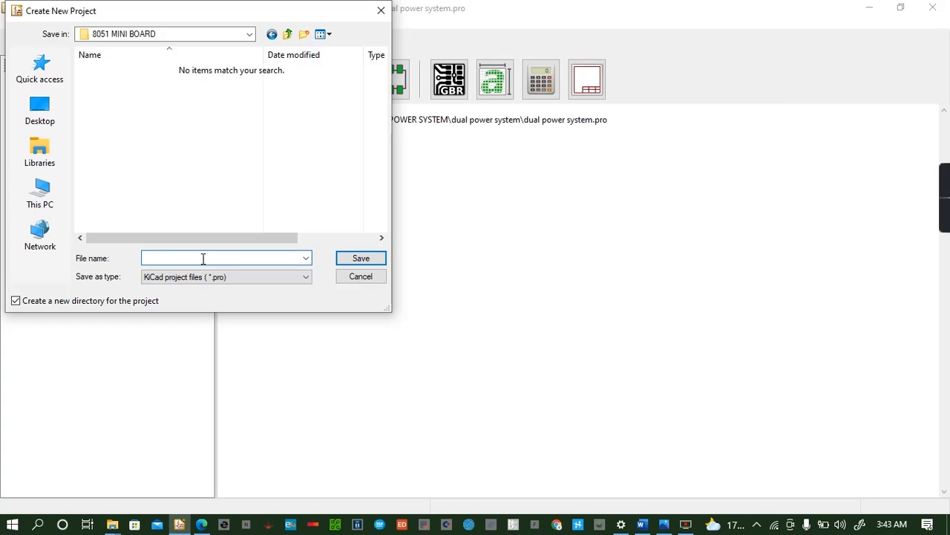
text(BO51)
key(BackSpace)
key(BackSpace)
key(BackSpace)
key(BackSpace)
key(BackSpace)
text(8051 MIN)
click(350, 257)
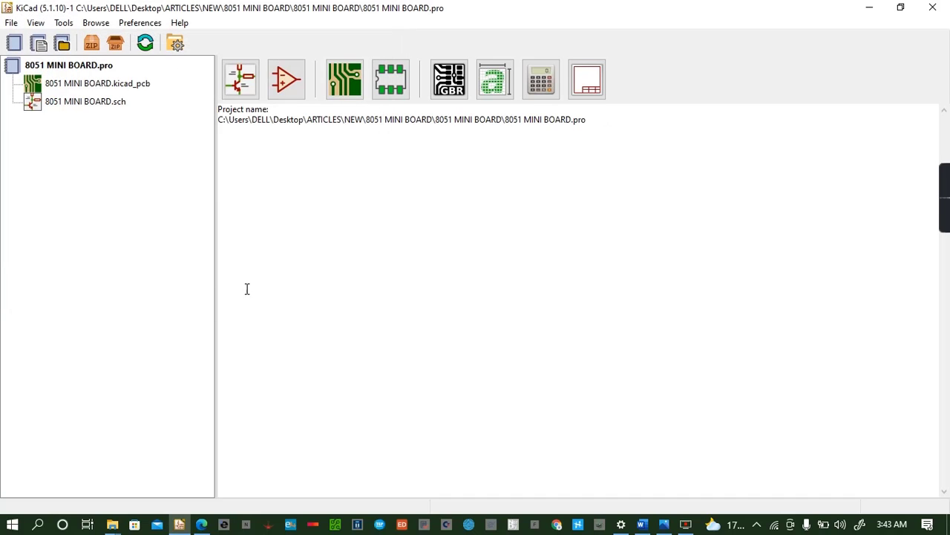
Open the 8051 MINI BOARD schematic for editing
double_click(32, 102)
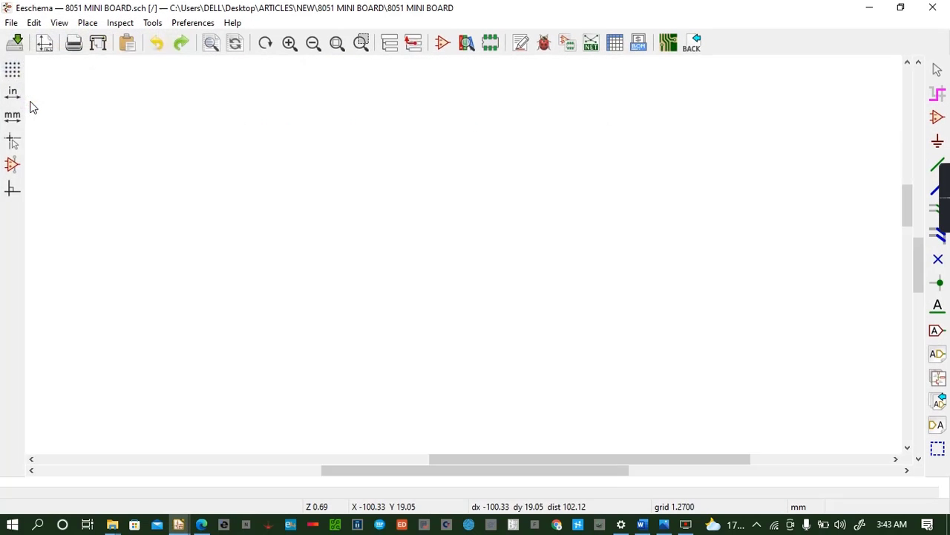
scroll(342, 276, up, 1)
scroll(469, 261, down, 3)
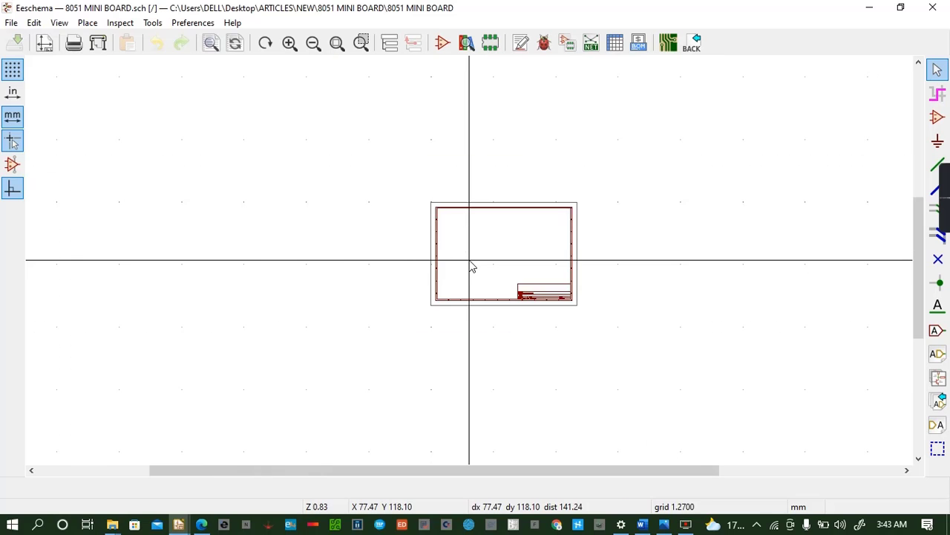
scroll(471, 266, up, 3)
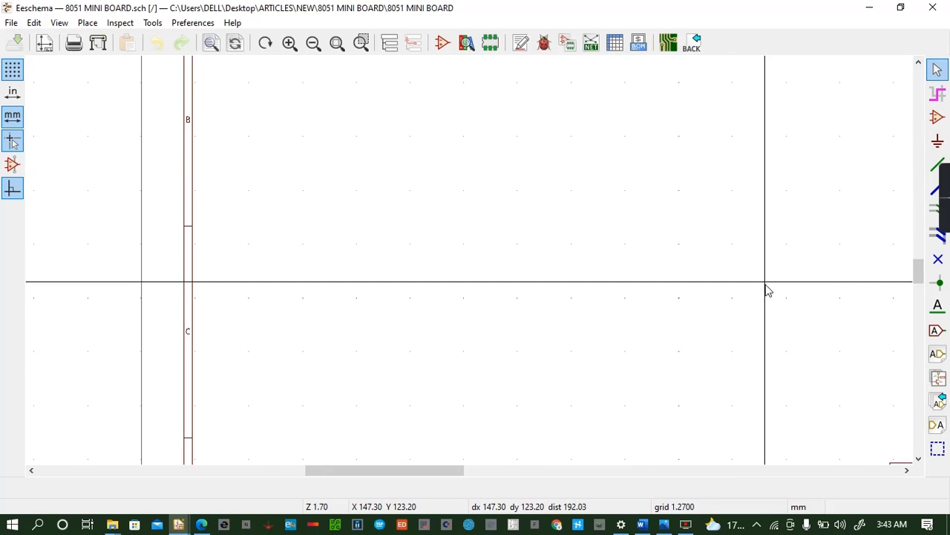
drag(919, 271, 916, 215)
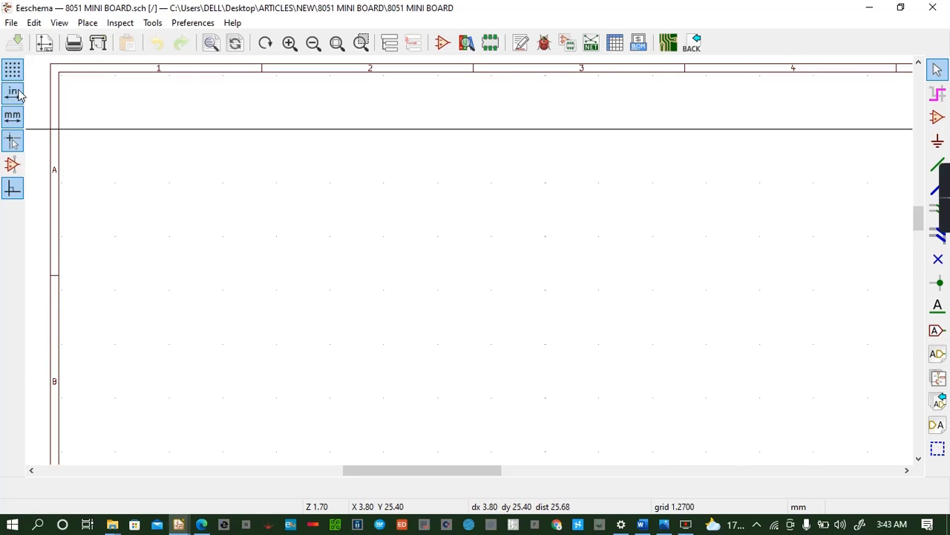
In the page settings, set the sheet title to 8051 MINI BOARD and enter the author's full name as the company
click(44, 42)
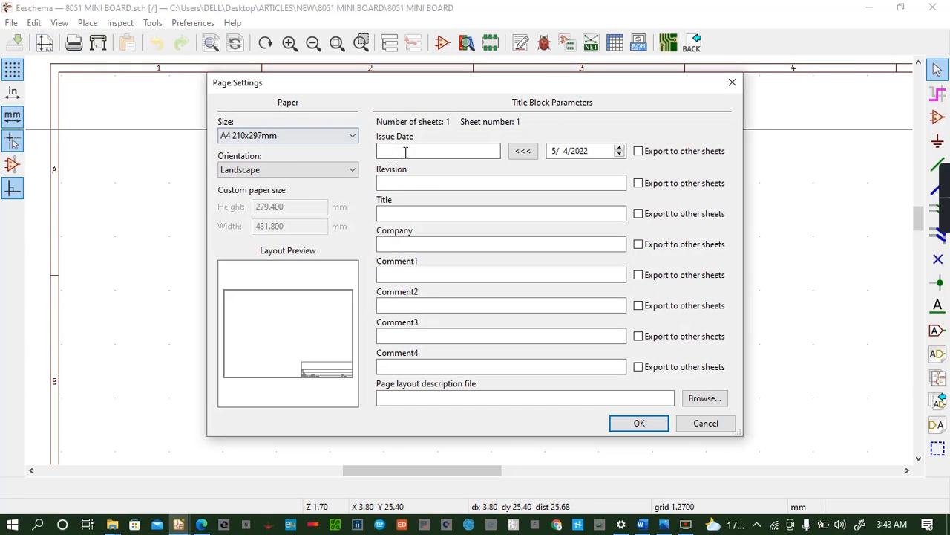
click(402, 214)
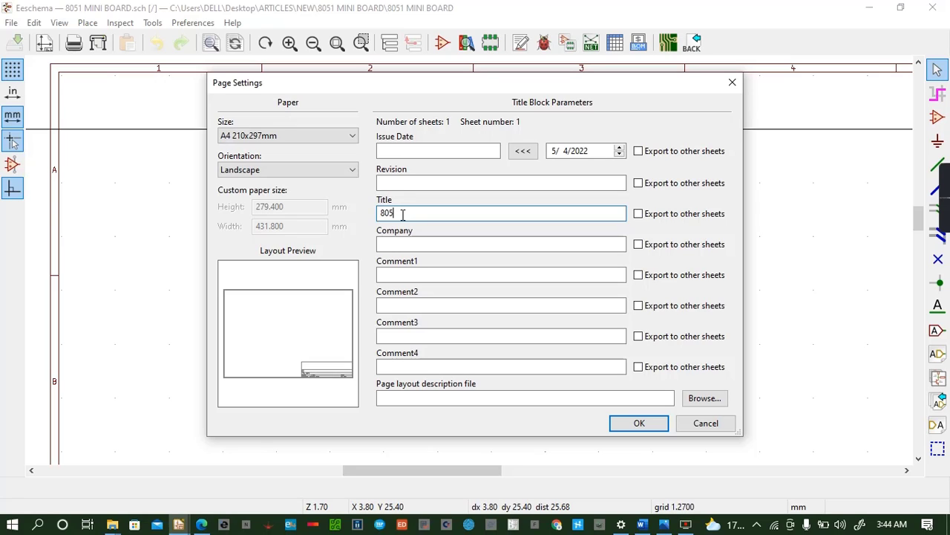
text(8051 MINI BOARD)
click(425, 245)
text(S)
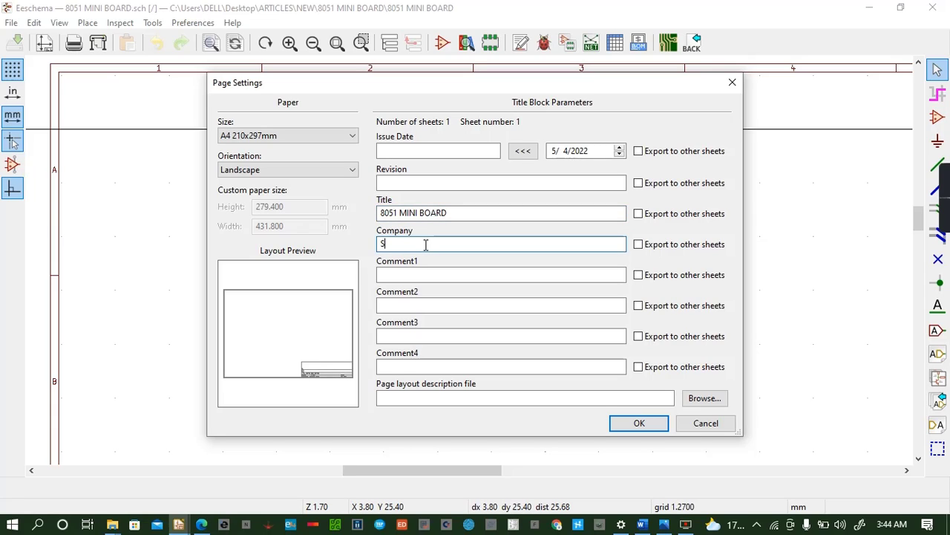
text(IMON MUNYUA)
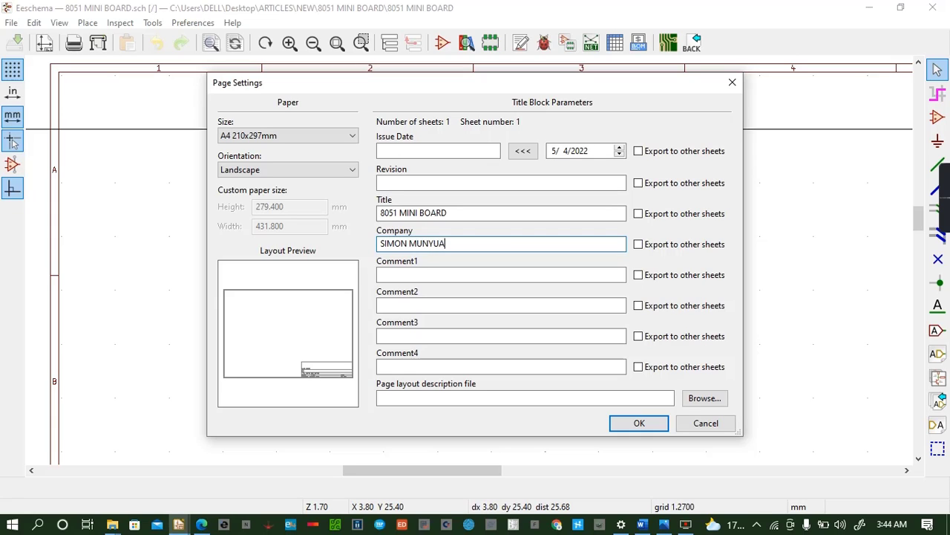
text( MUGO)
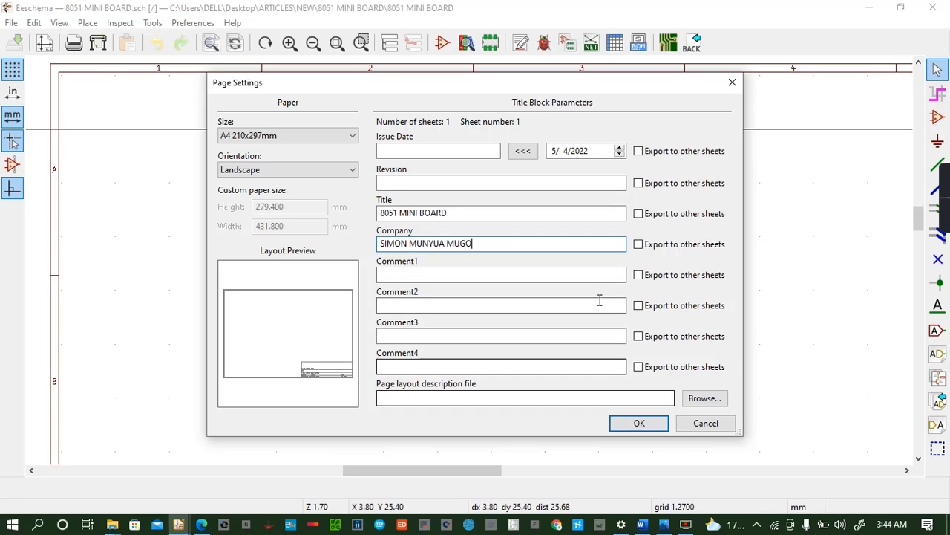
Set the title block's issue date to 2022-05-04, apply the page settings and save the schematic
click(580, 150)
click(533, 153)
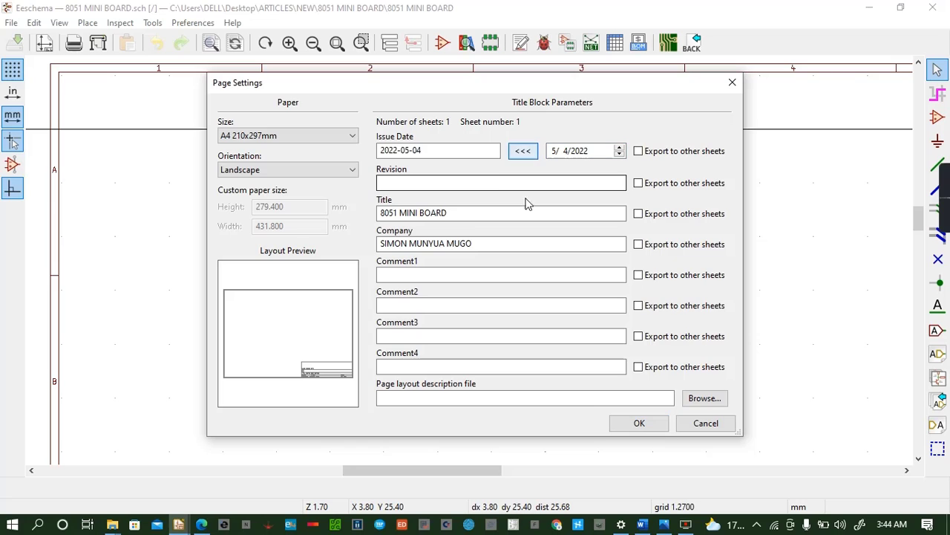
click(659, 426)
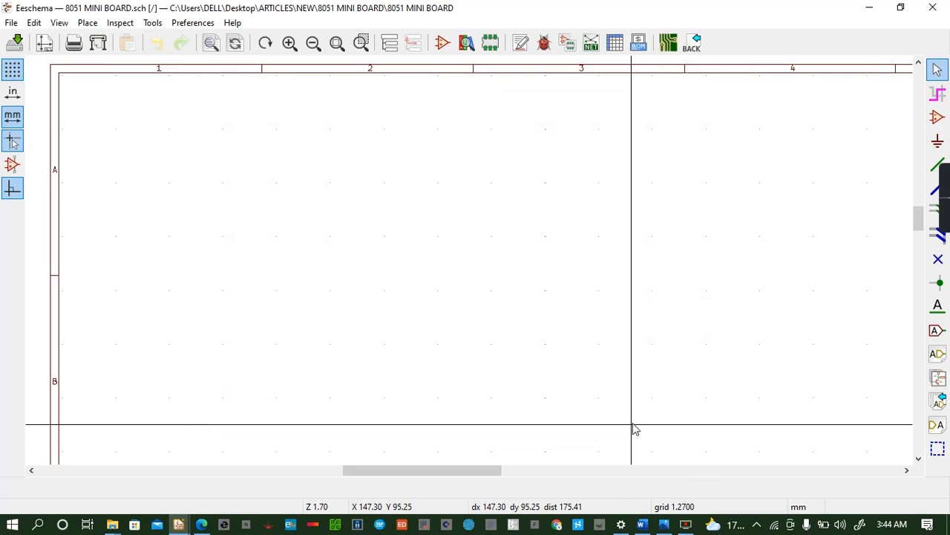
key(ctrl+s)
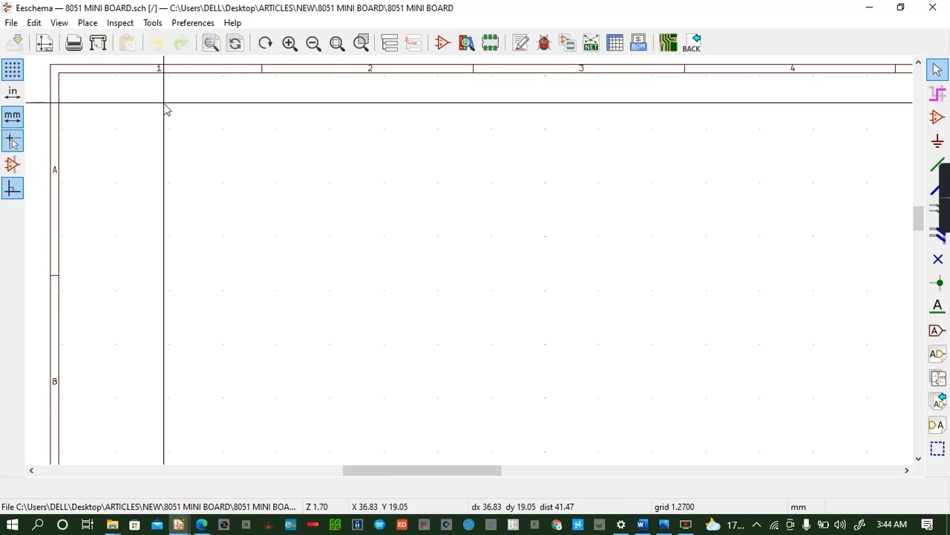
Start adding a symbol near the sheet's upper-left corner and dismiss the library error, opting not to show it again
scroll(168, 111, up, 1)
scroll(471, 266, up, 1)
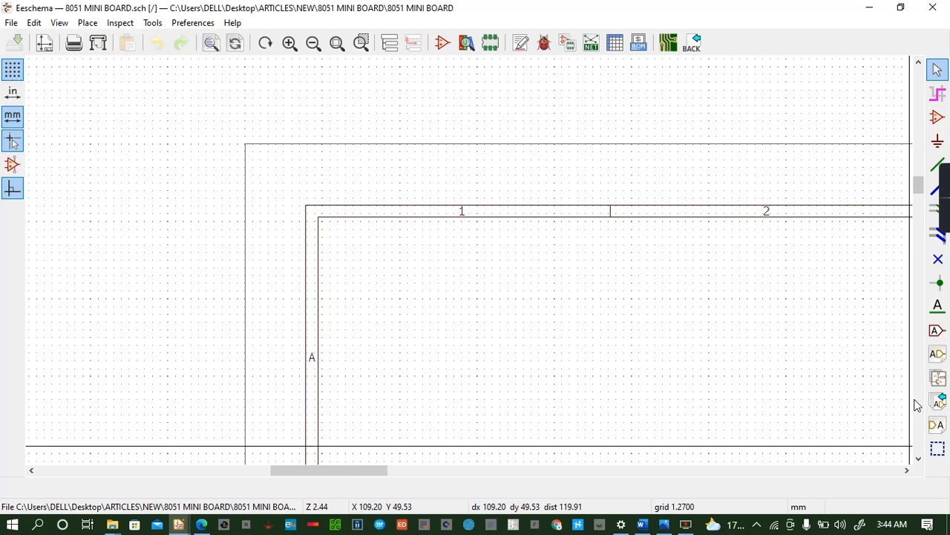
click(919, 458)
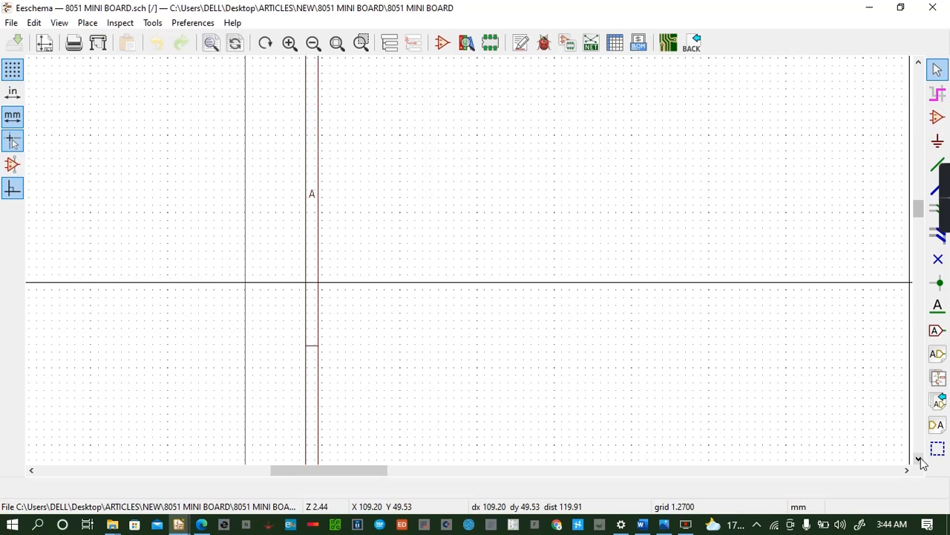
drag(373, 471, 427, 473)
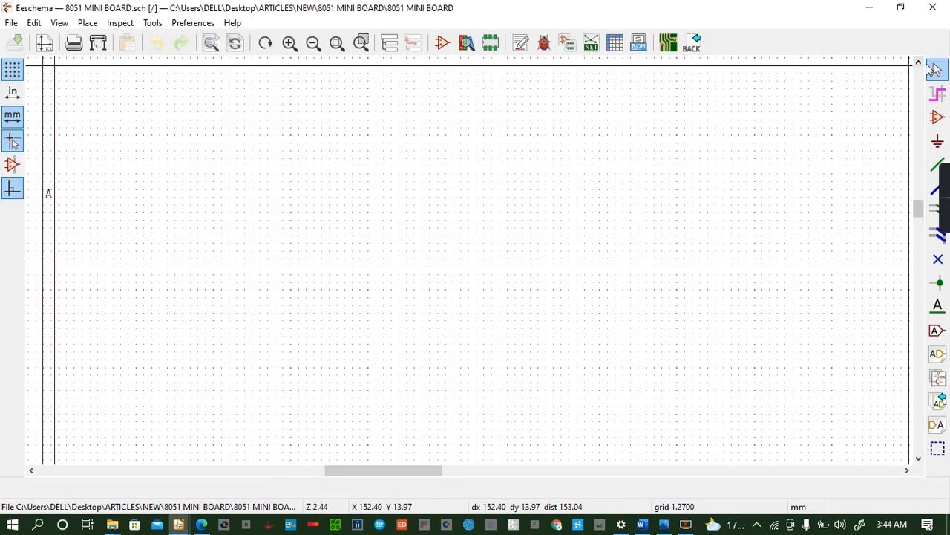
click(920, 65)
click(919, 65)
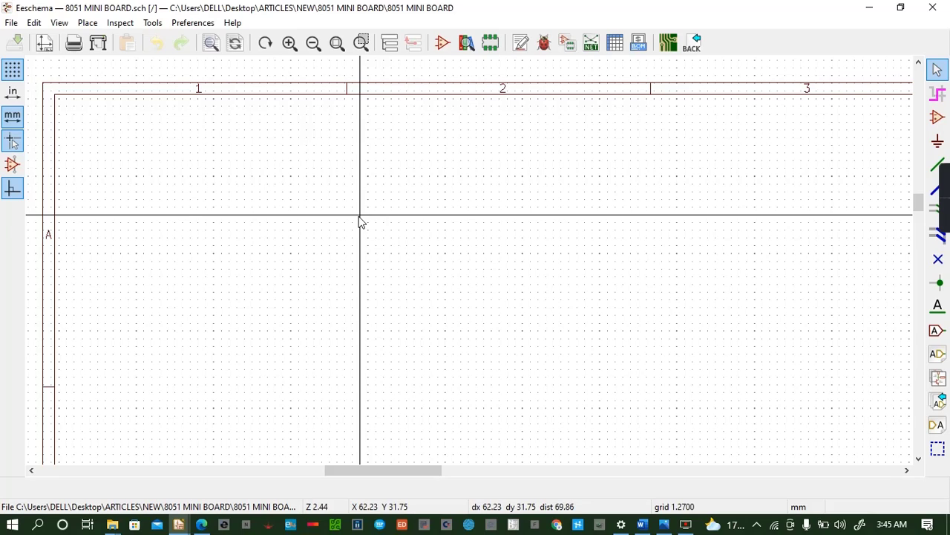
key(a)
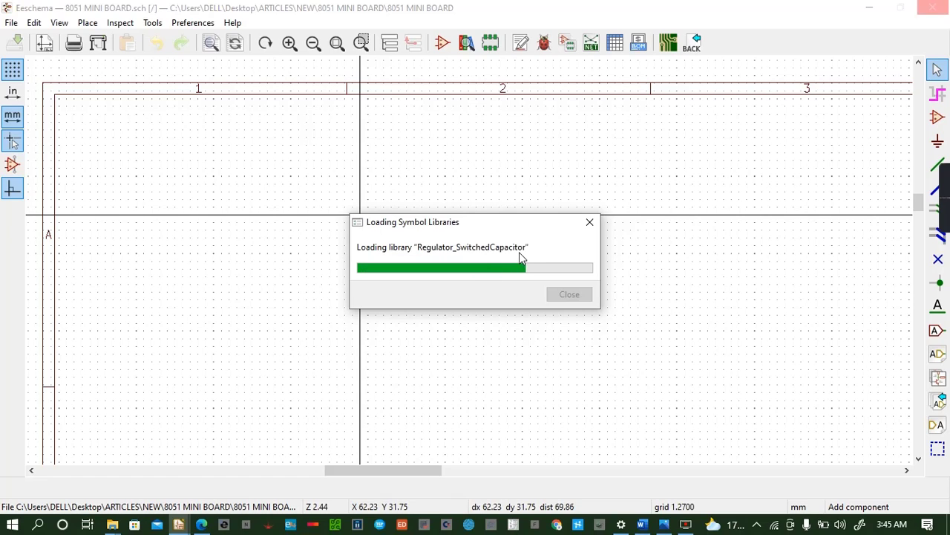
click(318, 288)
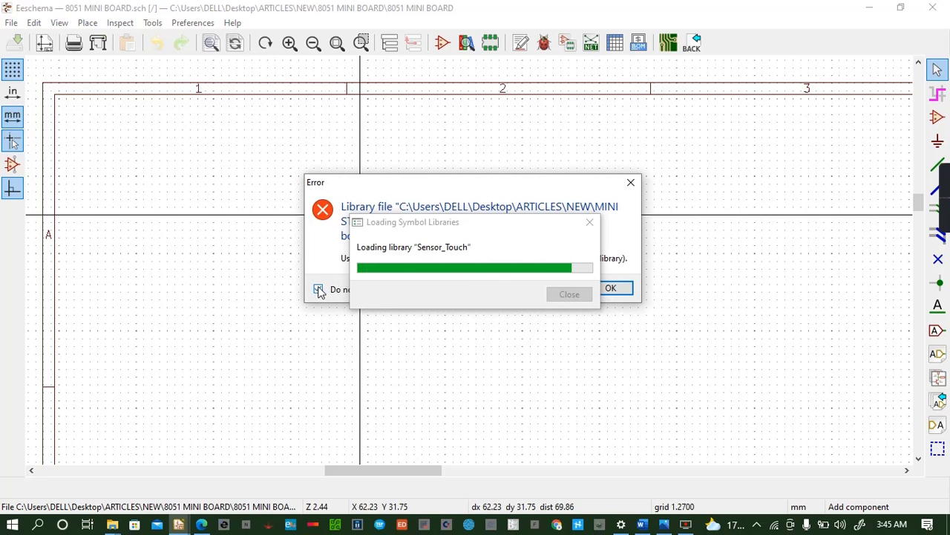
click(611, 288)
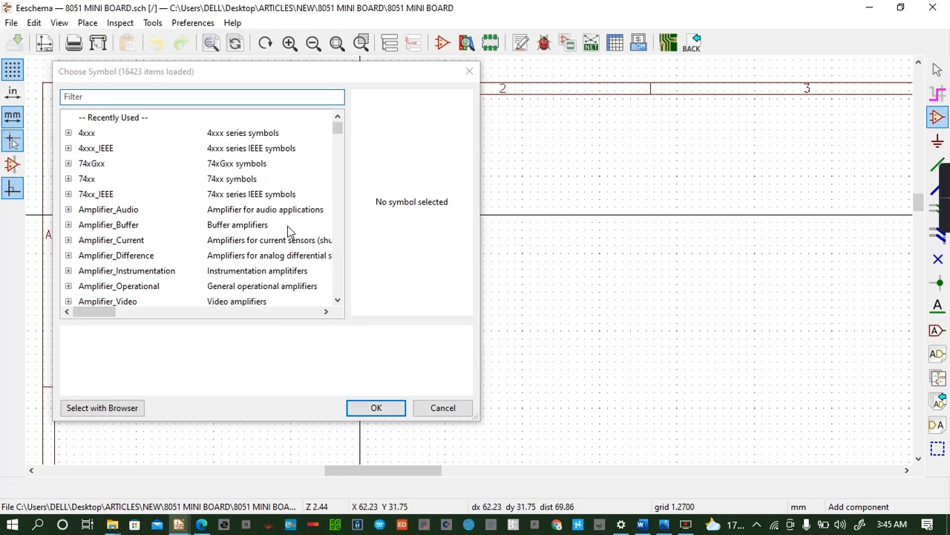
Place an LM7805_TO220 linear regulator in row A of the sheet, below column 1
click(167, 98)
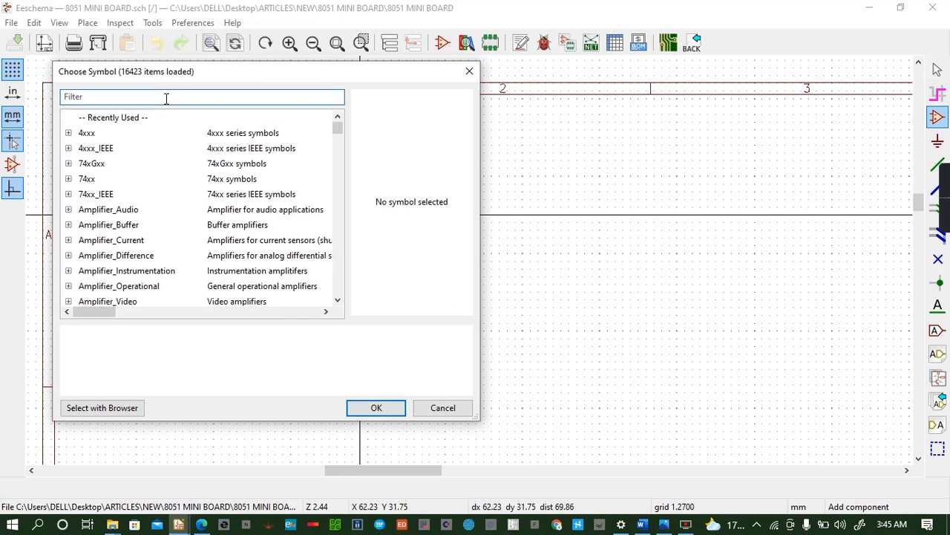
text(LM780)
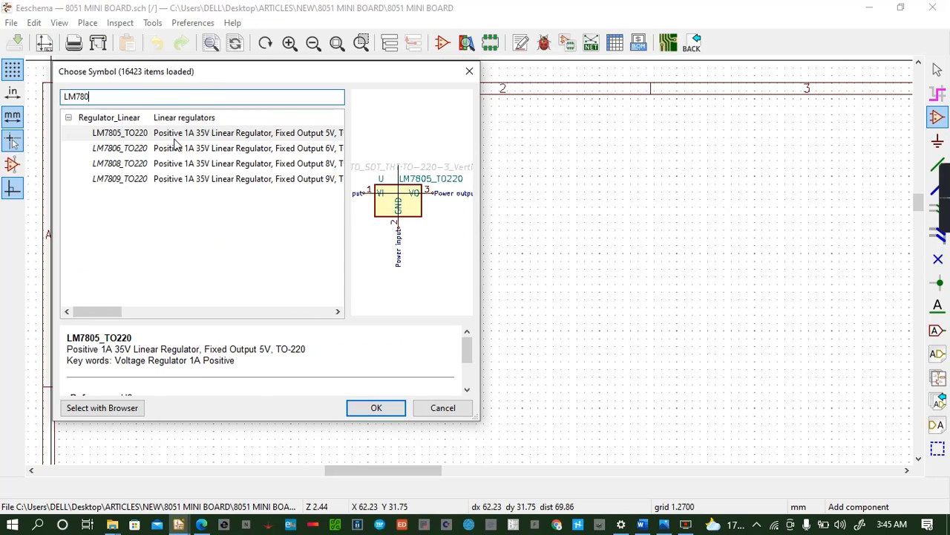
click(381, 411)
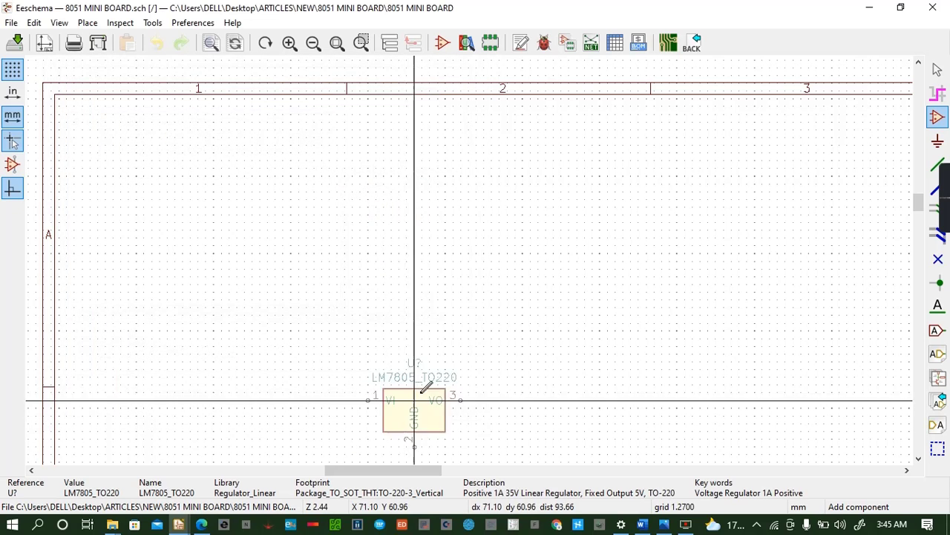
click(321, 205)
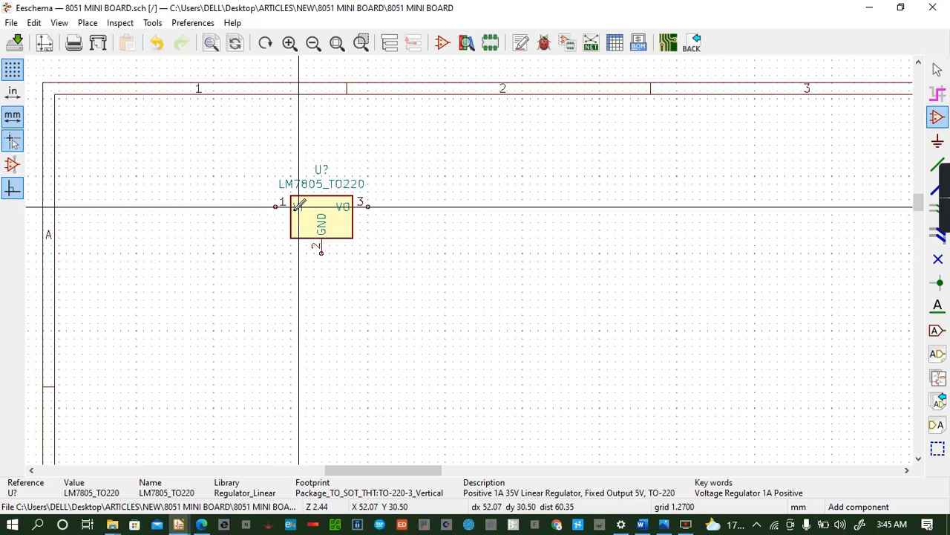
Place two C_Small unpolarized capacitors, one beside the input and one beside the output of the LM7805 regulator
click(154, 153)
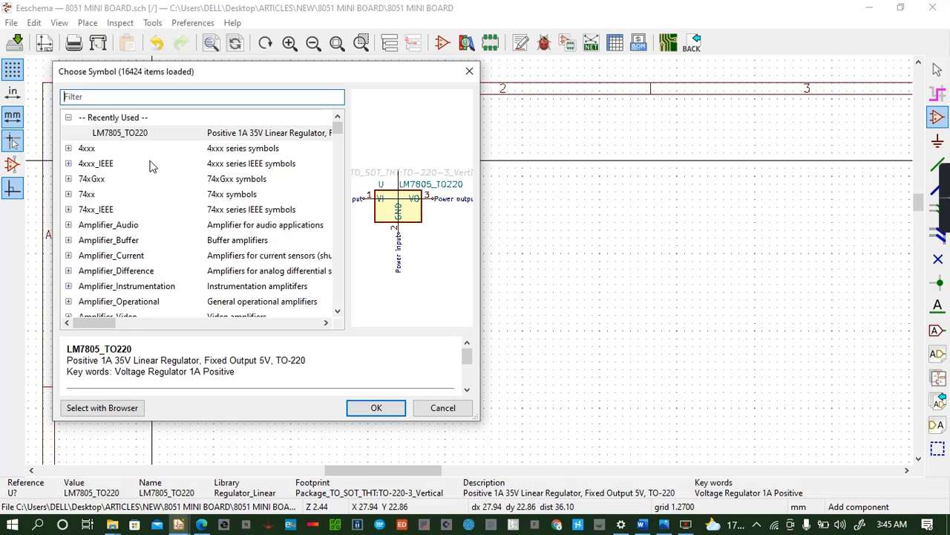
text(C)
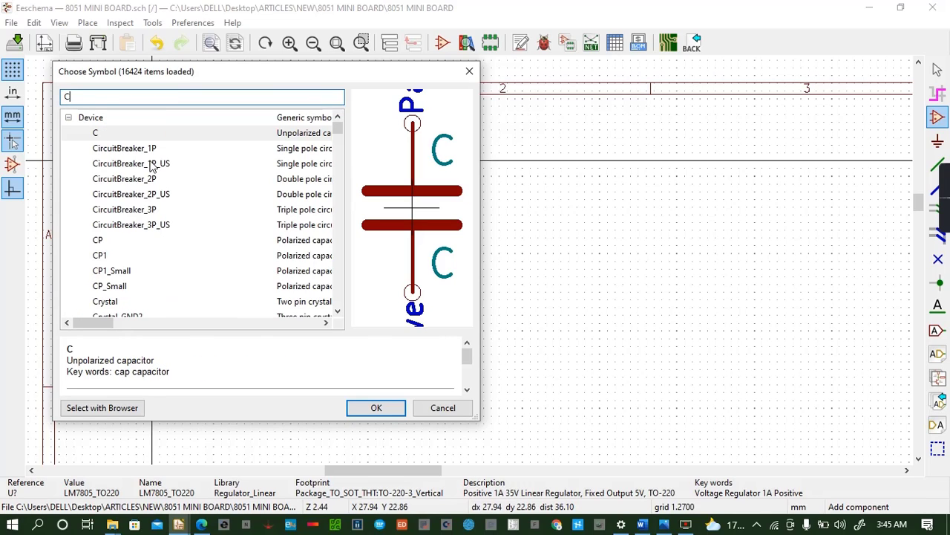
text(P)
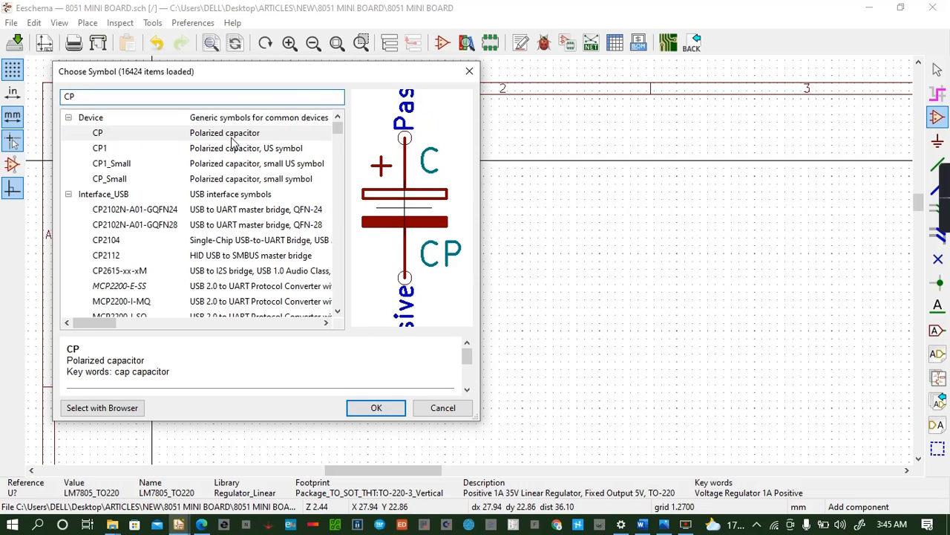
key(BackSpace)
text(AP)
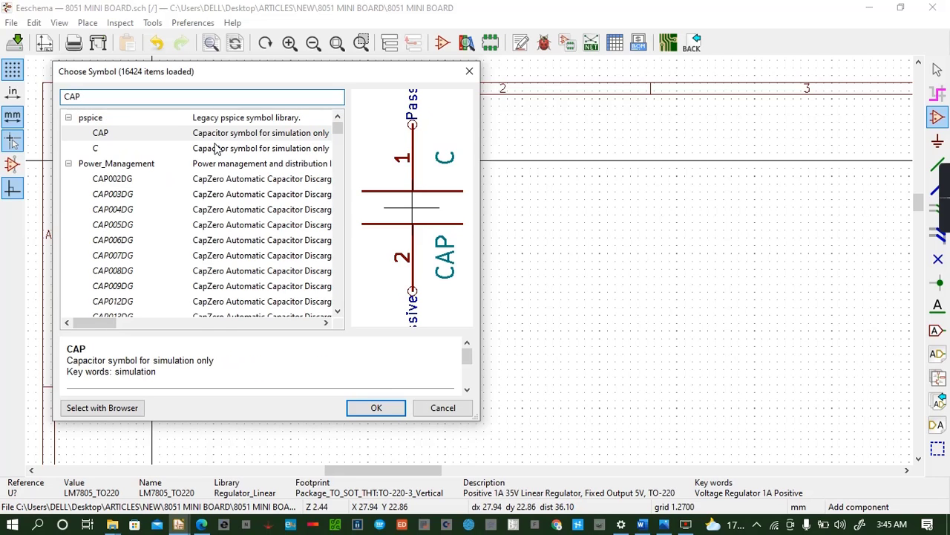
scroll(216, 148, down, 10)
click(113, 168)
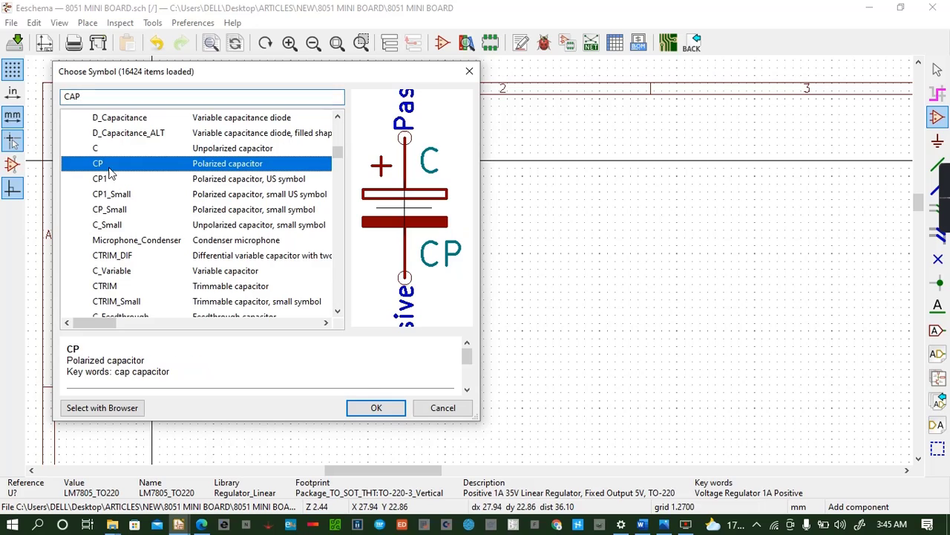
click(124, 197)
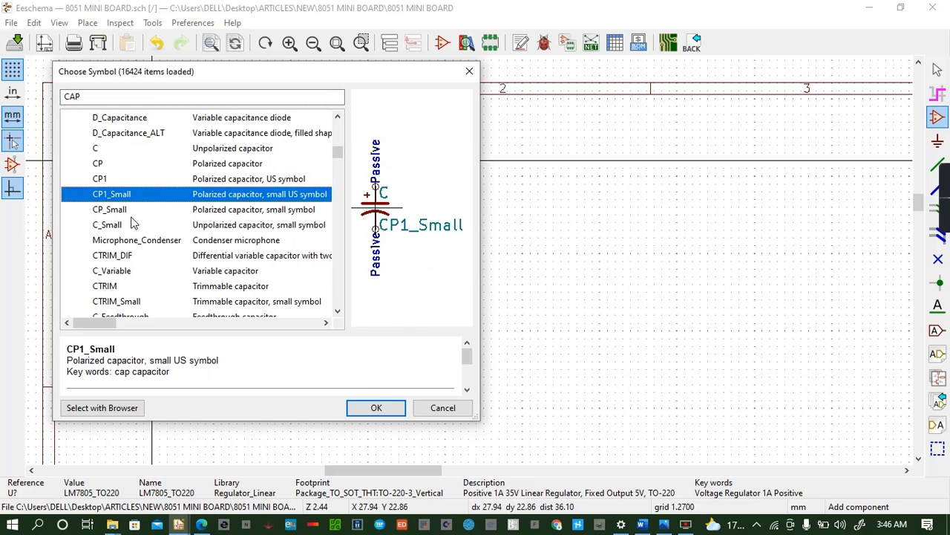
click(132, 213)
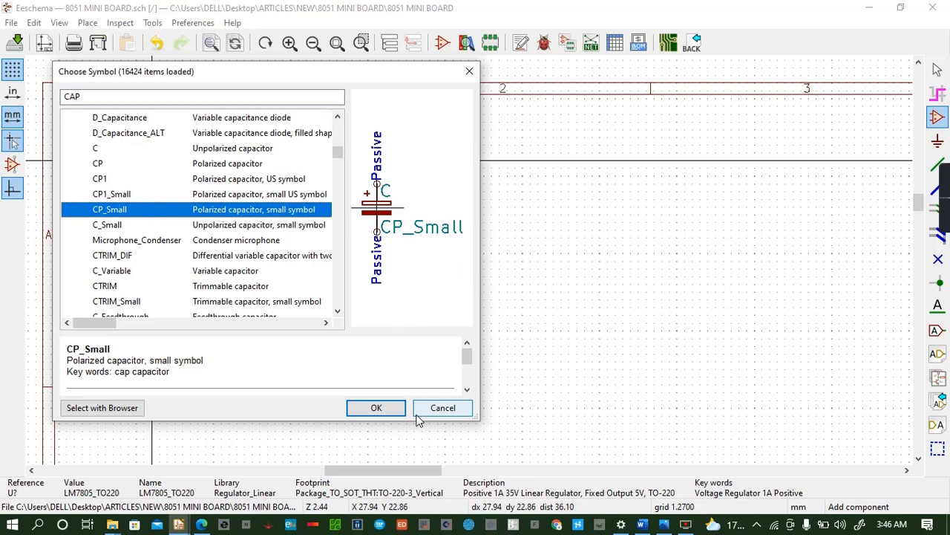
click(122, 226)
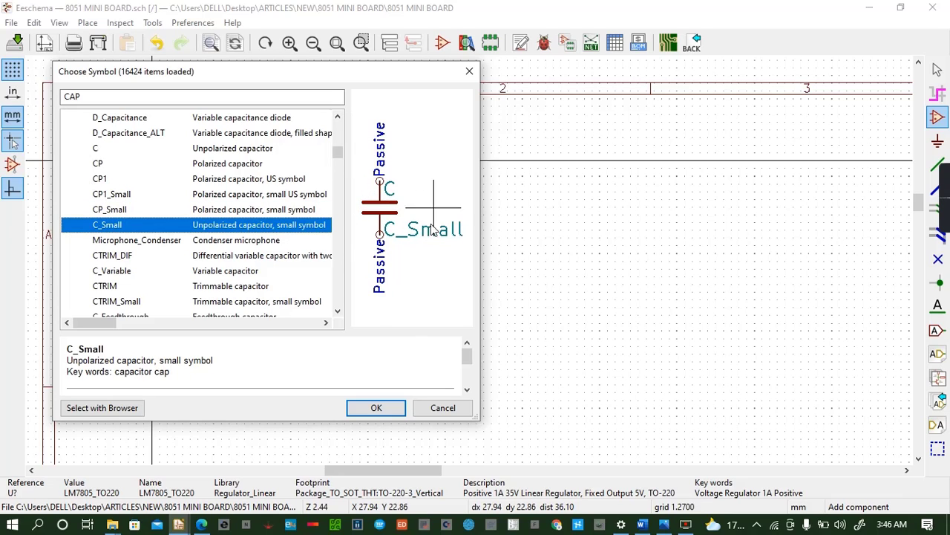
click(377, 409)
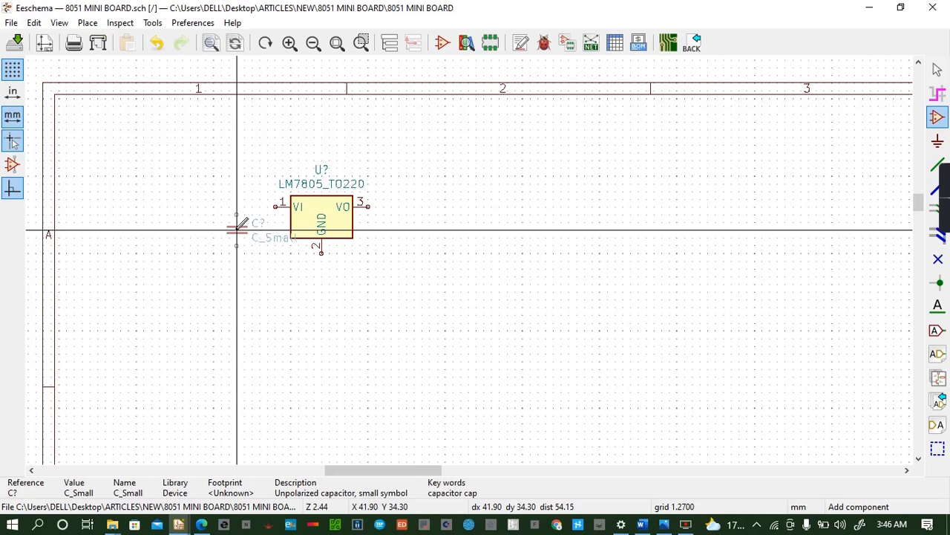
click(245, 230)
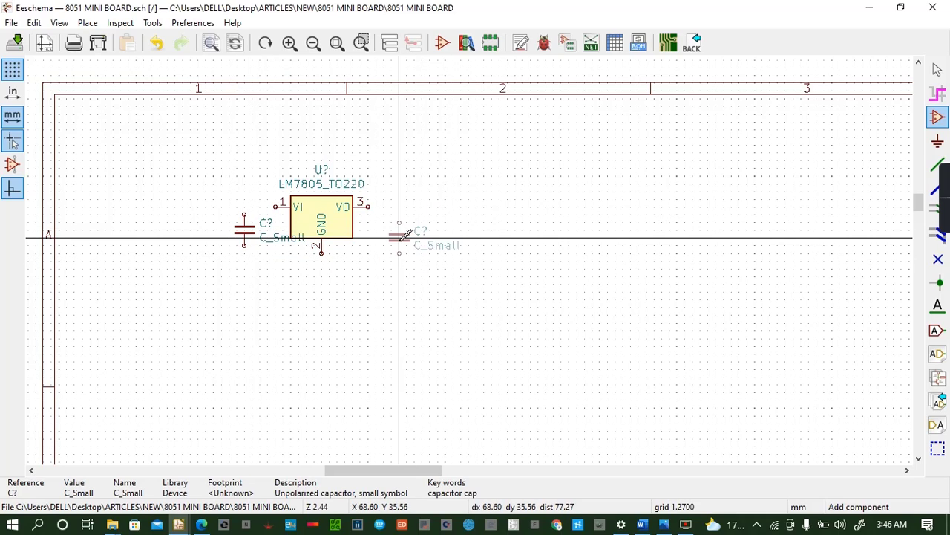
click(391, 231)
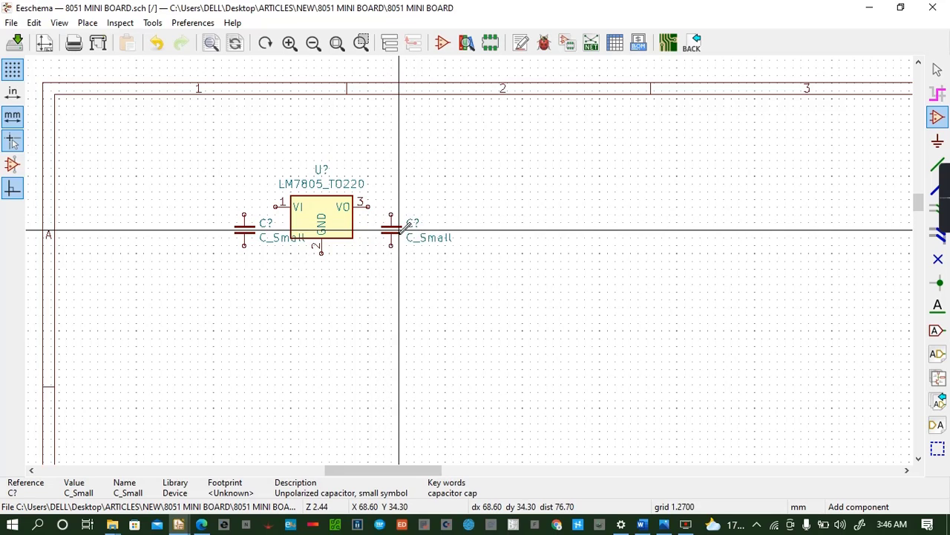
Place a CP_Small polarized capacitor just beyond the output-side capacitor, aligned with it
click(206, 176)
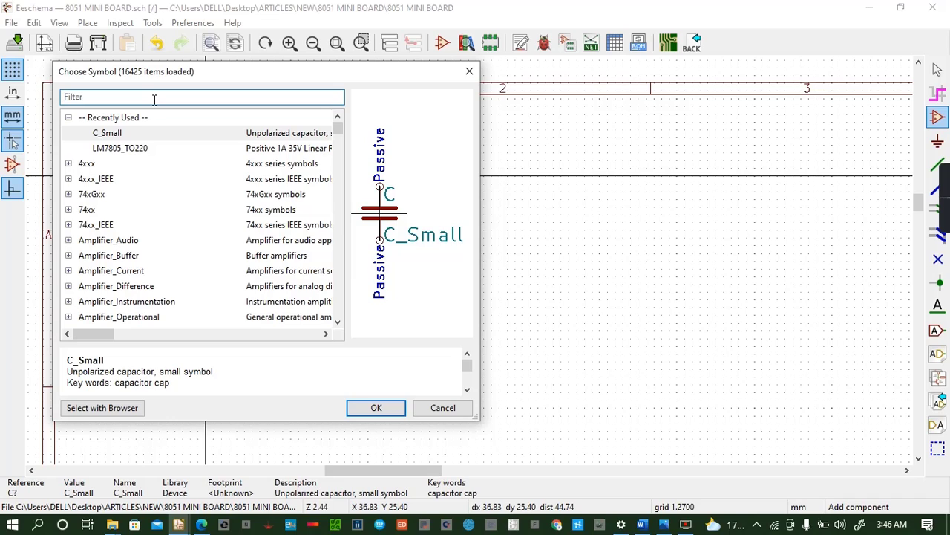
text(CP)
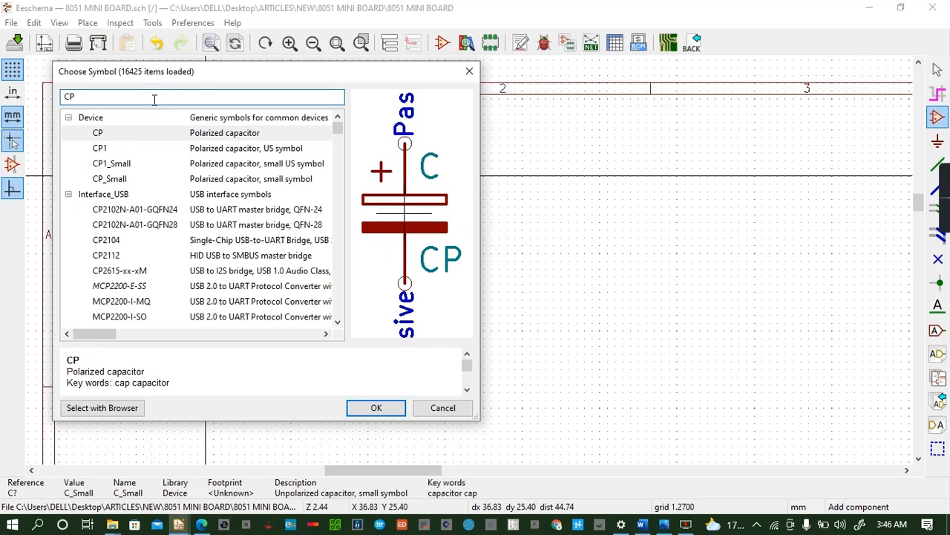
click(168, 165)
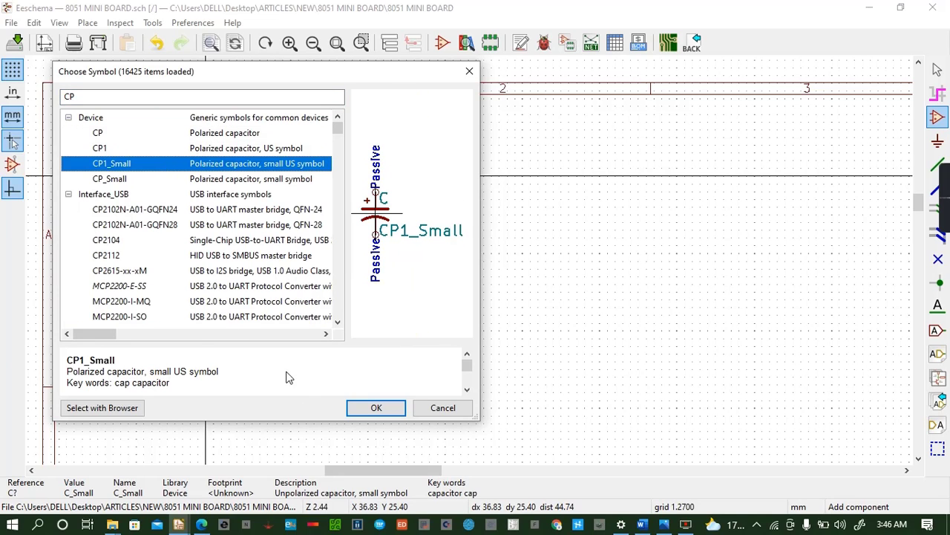
click(155, 179)
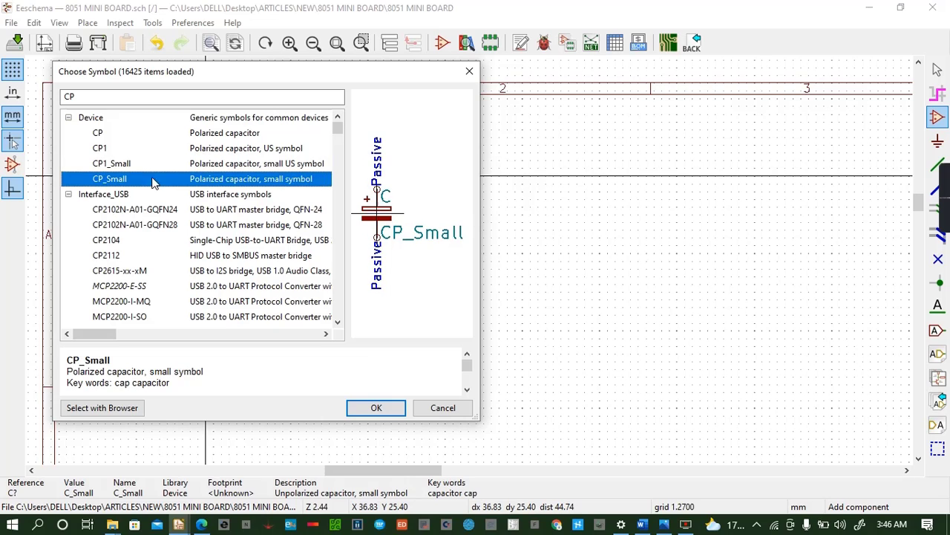
click(376, 408)
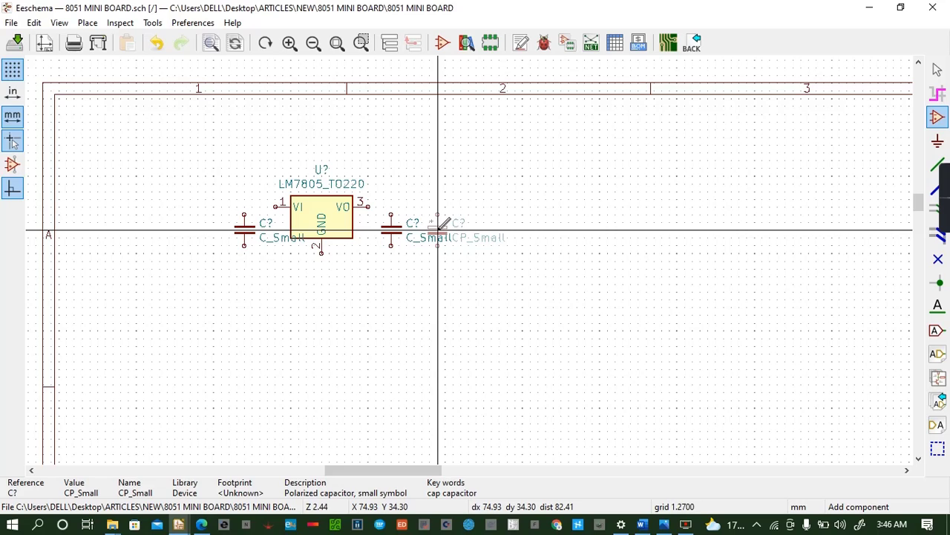
click(438, 230)
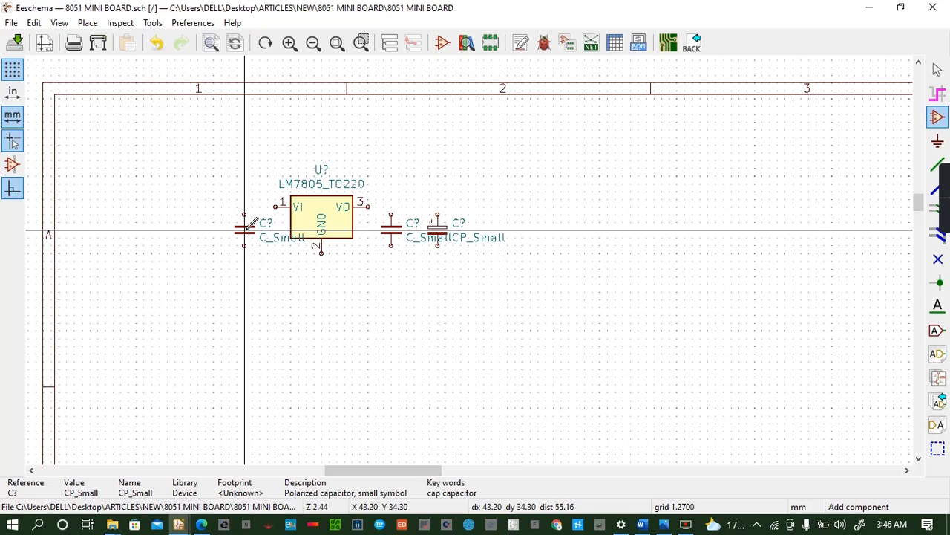
Set the value of both unpolarized capacitors beside the regulator to 104
text(v)
text(104)
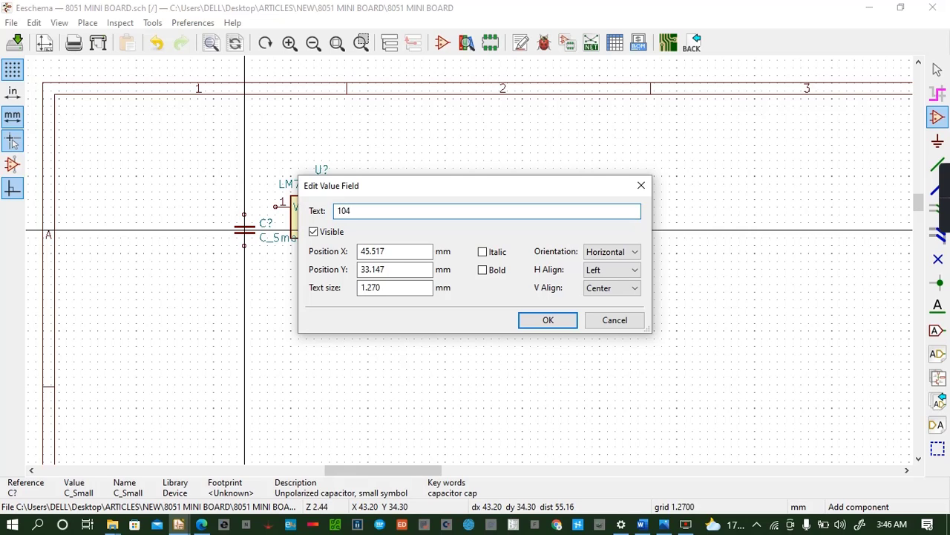
key(Return)
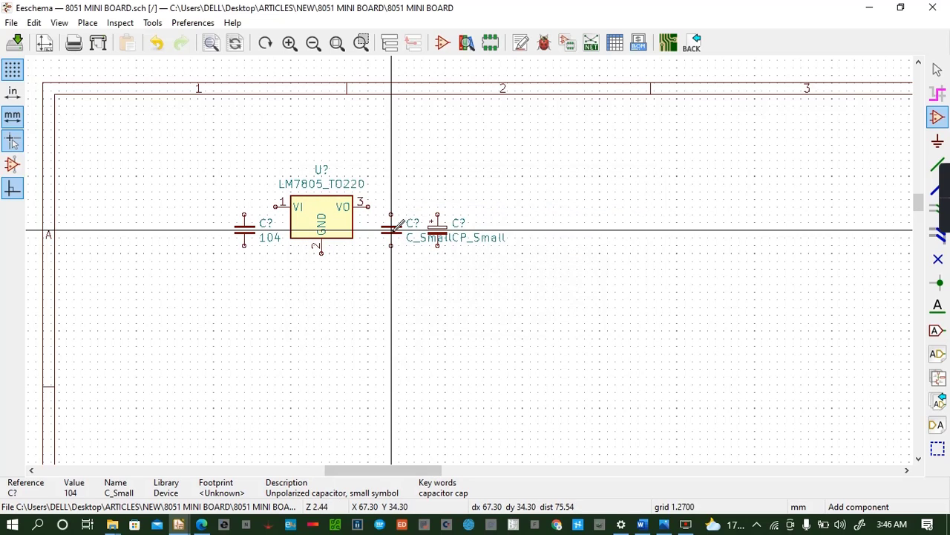
text(v1)
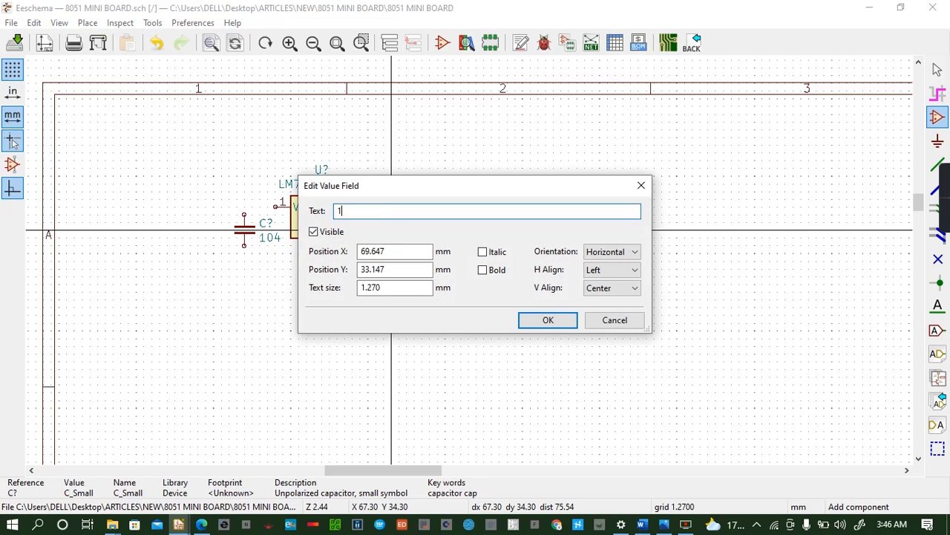
key(Return)
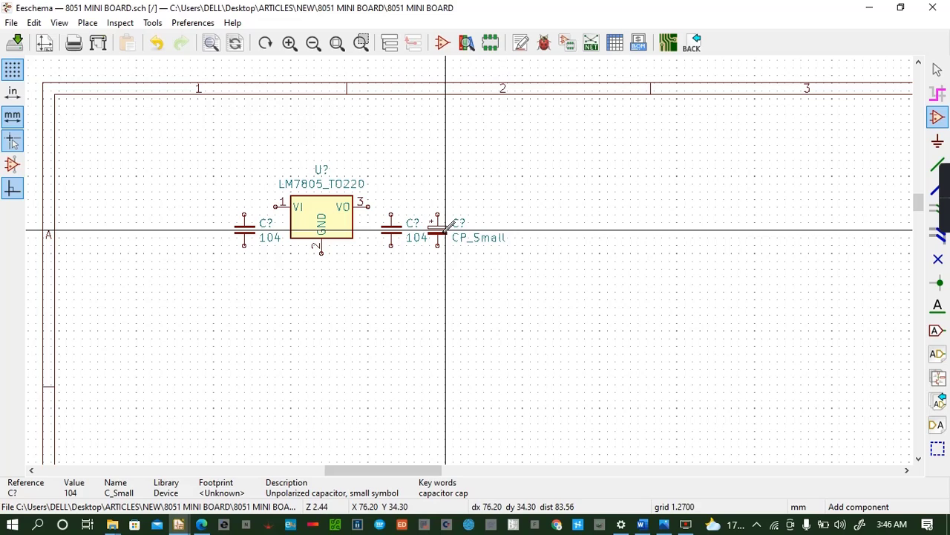
Set the polarized capacitor's value to 100u
click(445, 231)
text(v)
text(10)
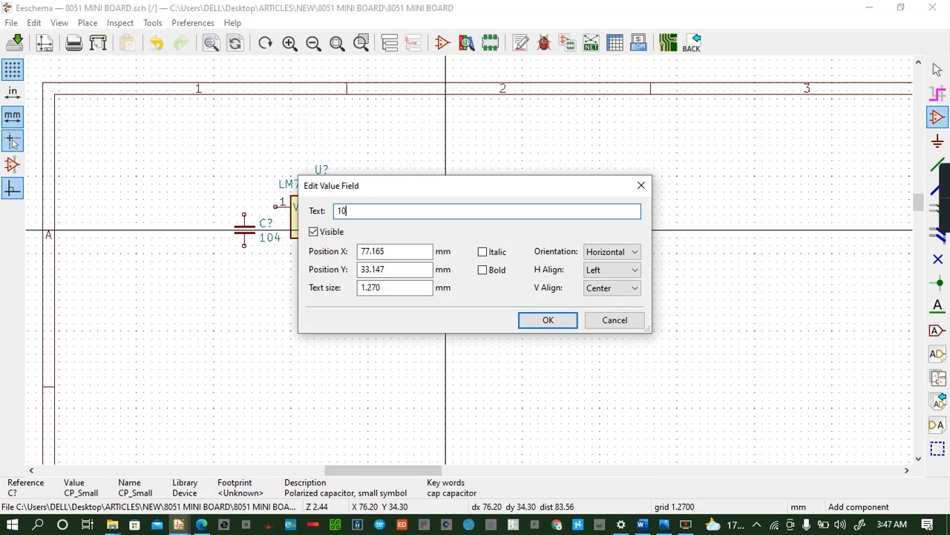
text(0u)
click(547, 320)
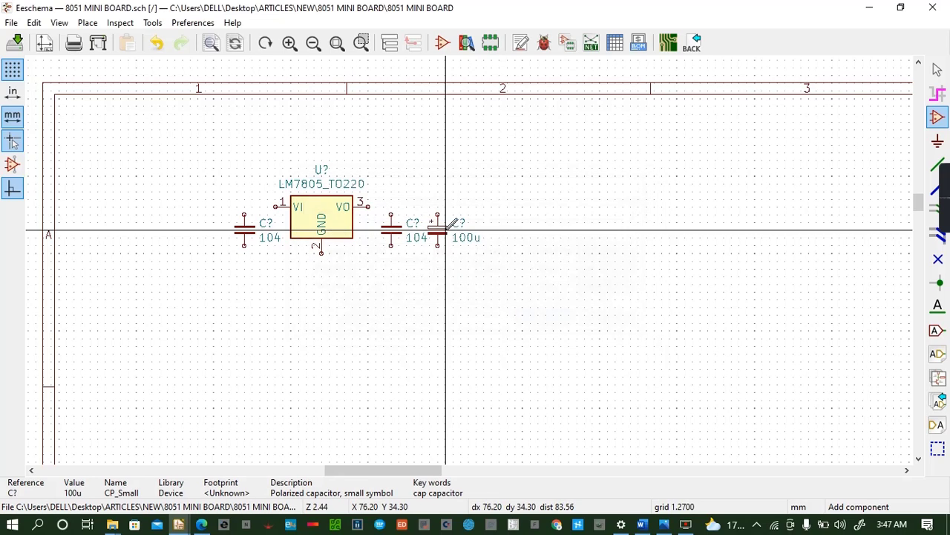
click(445, 235)
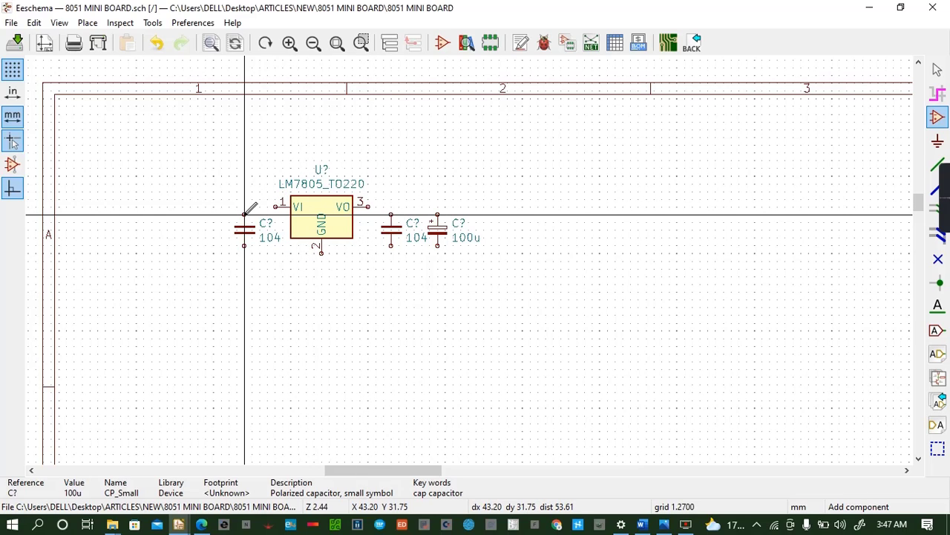
Wire the input capacitor to the regulator's VI pin and both output capacitors to VO, and save the schematic
key(w)
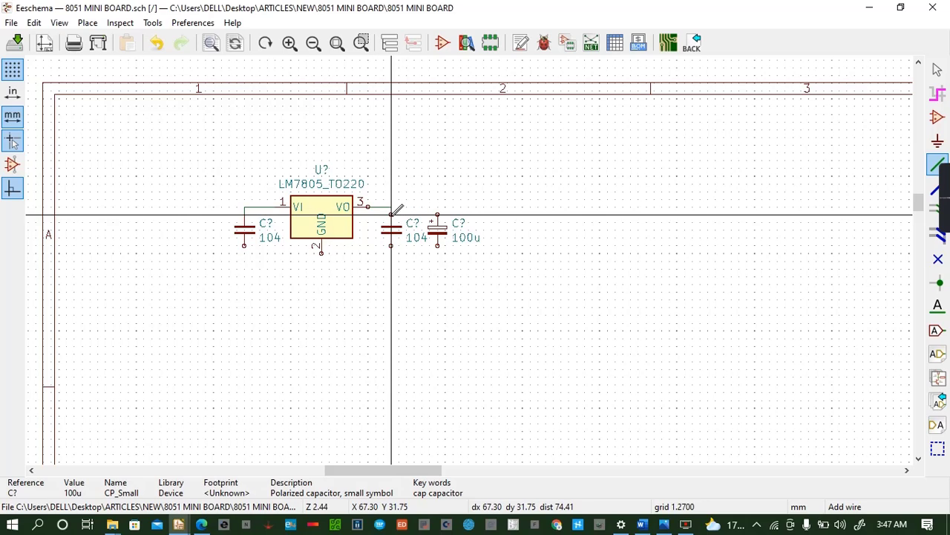
click(391, 215)
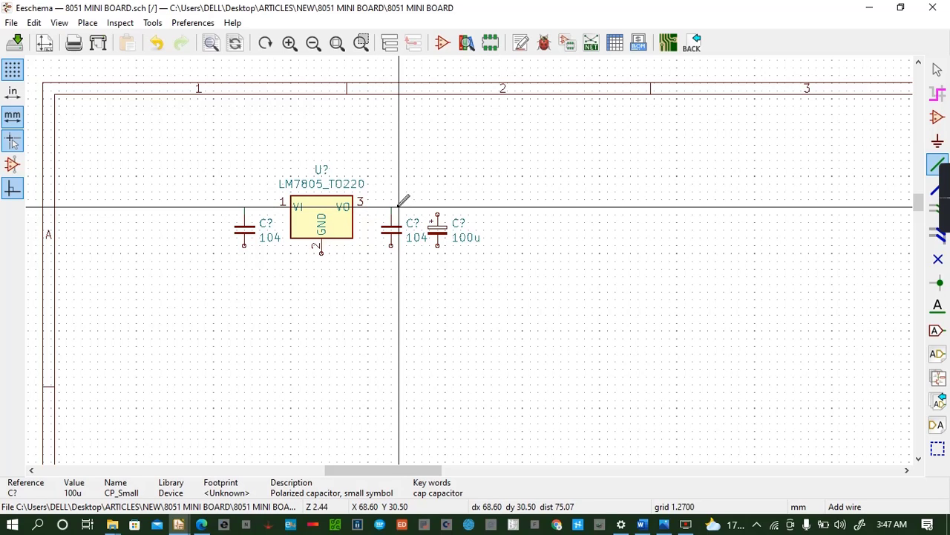
click(438, 214)
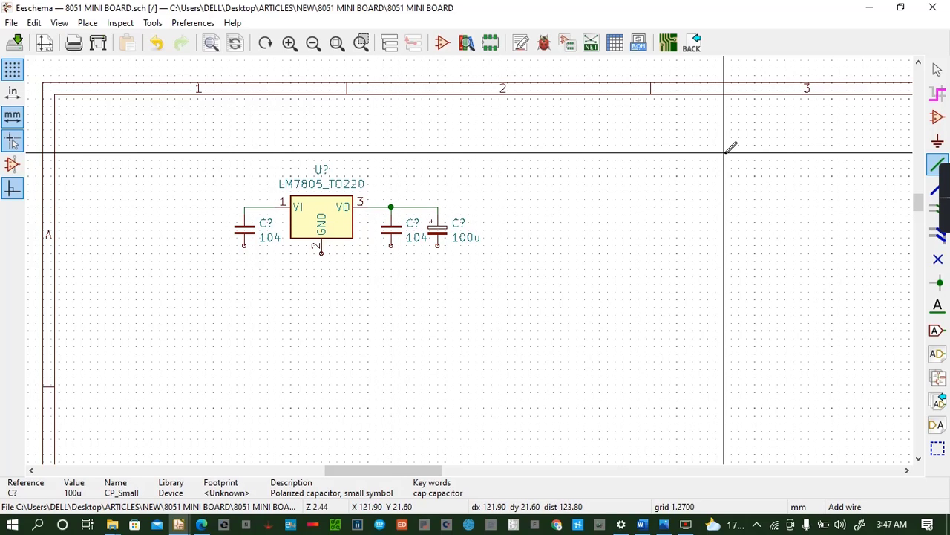
key(ctrl+s)
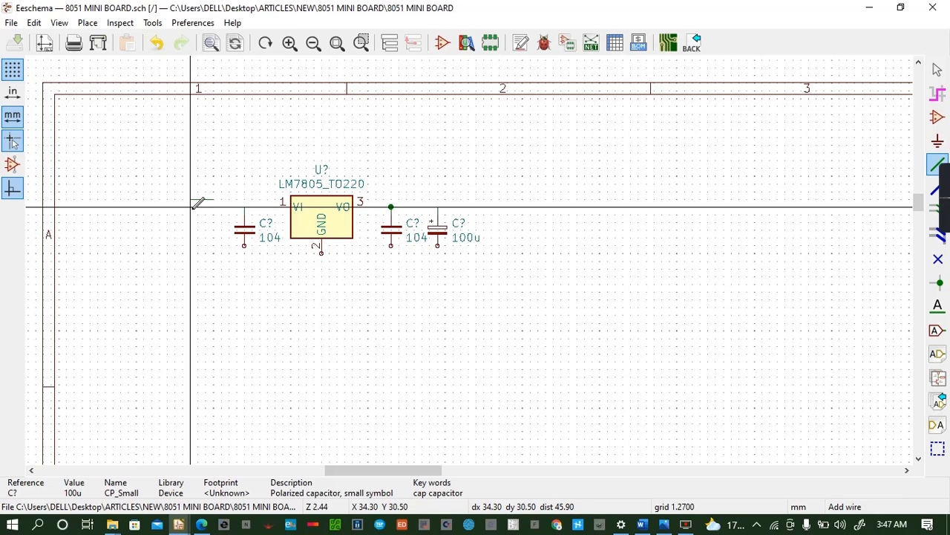
Place a 1N4007 diode before the input capacitor, level with the VI wire and with its cathode facing the regulator
key(a)
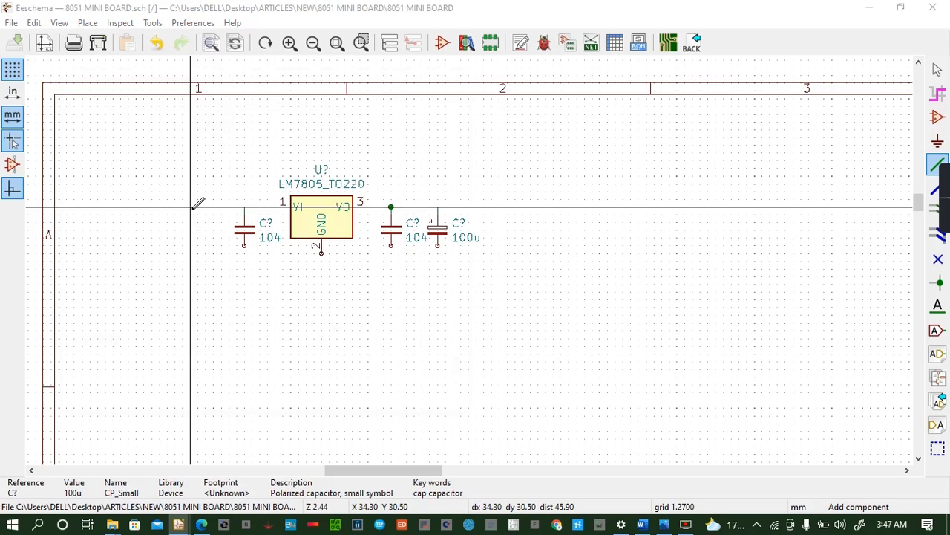
text(1)
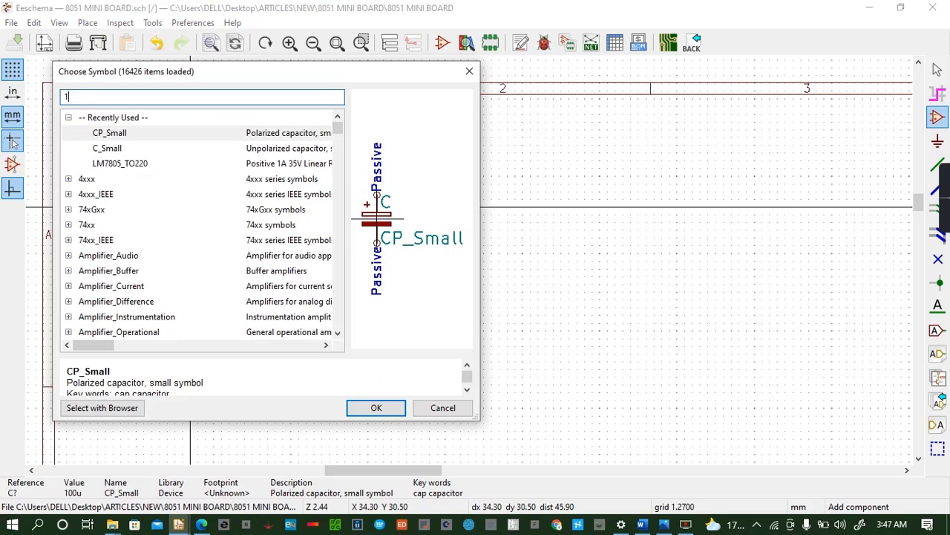
text(n400)
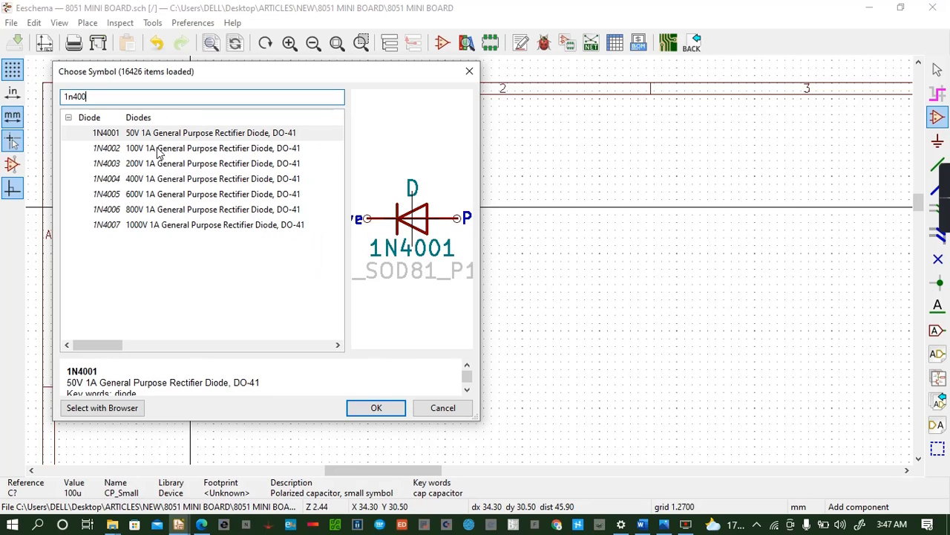
click(154, 226)
click(377, 408)
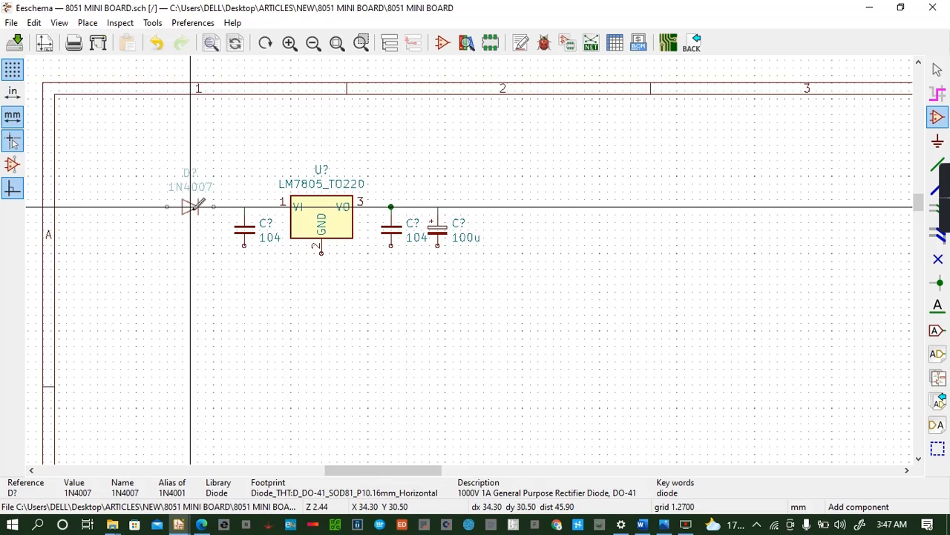
click(190, 207)
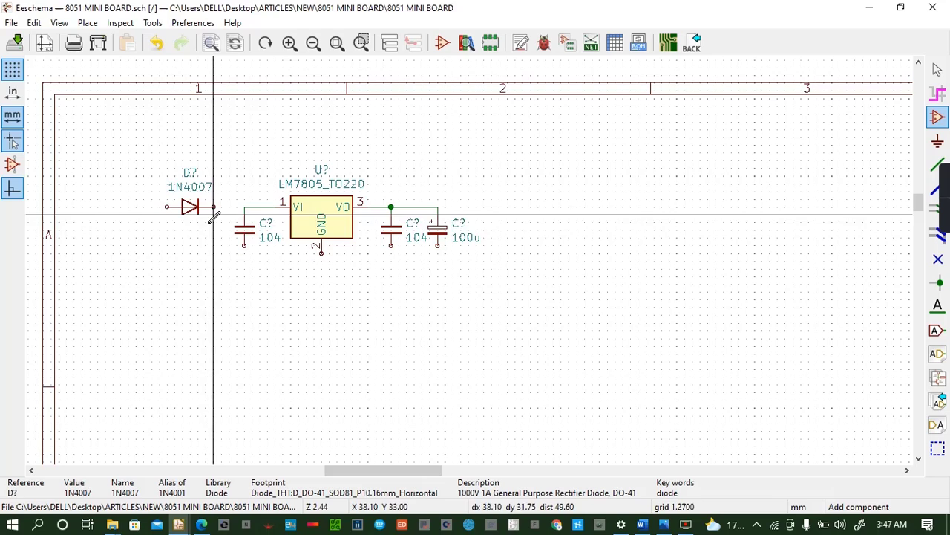
Place an R_Small_US resistor vertically, below and to the left of the 1N4007 diode's anode
click(141, 210)
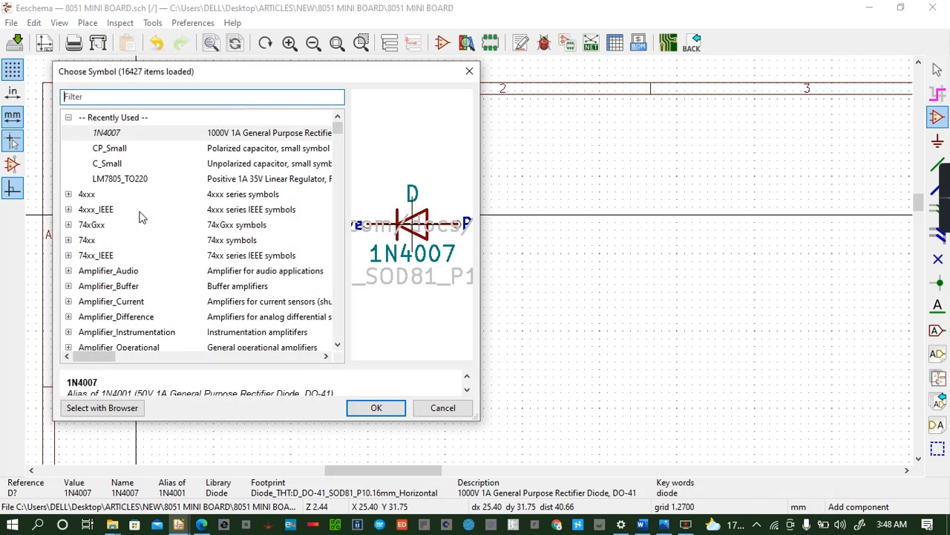
text(res)
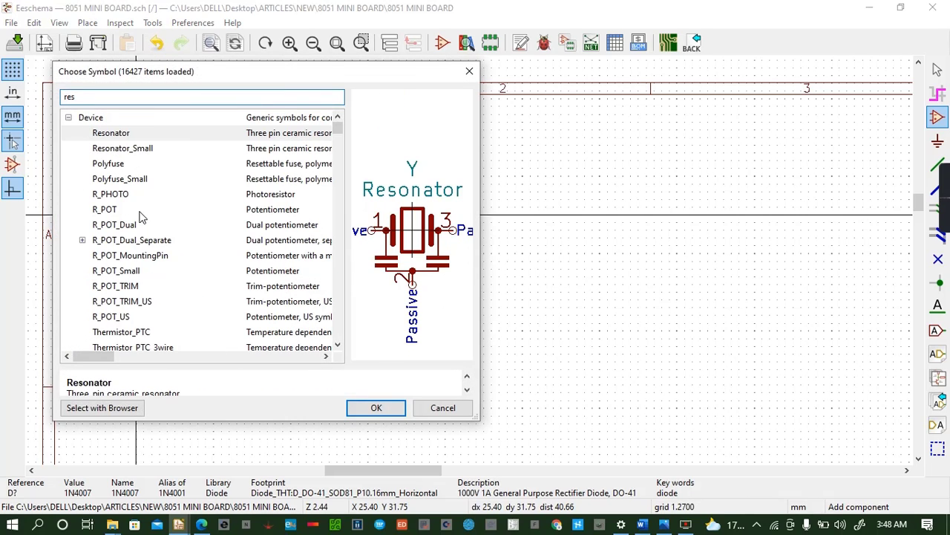
scroll(141, 216, down, 4)
click(123, 211)
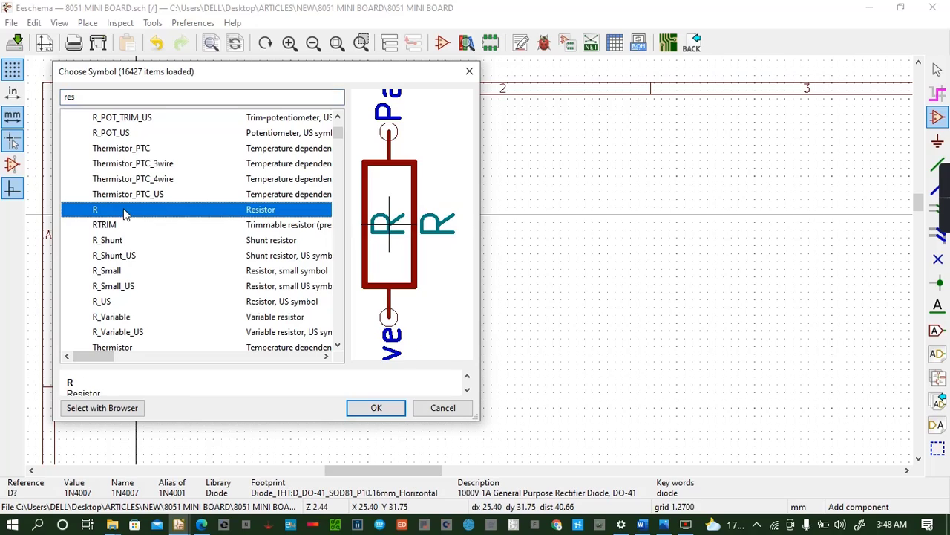
click(133, 286)
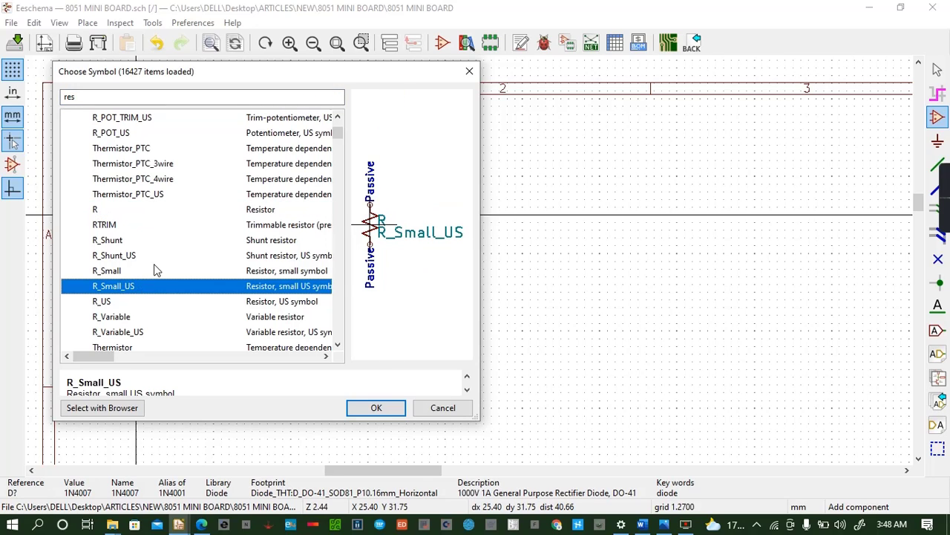
click(153, 272)
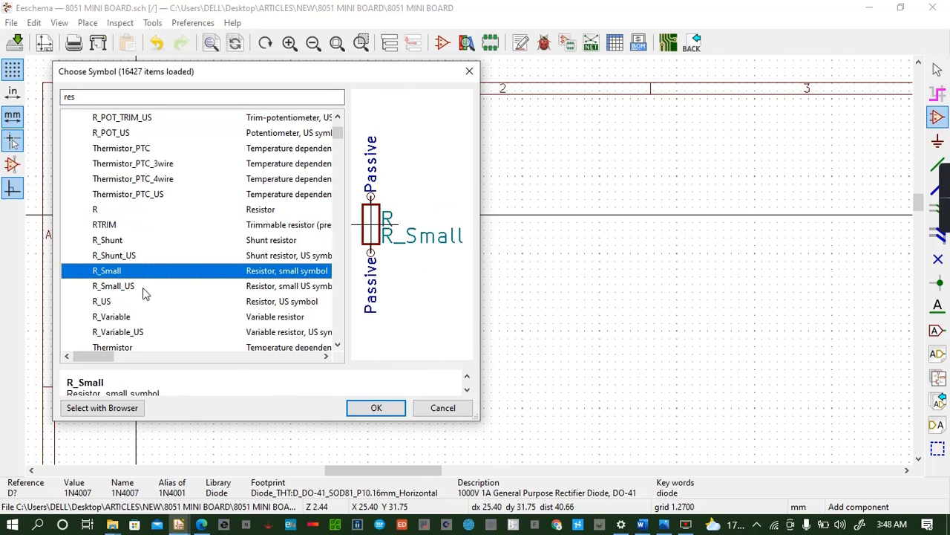
click(142, 288)
click(375, 408)
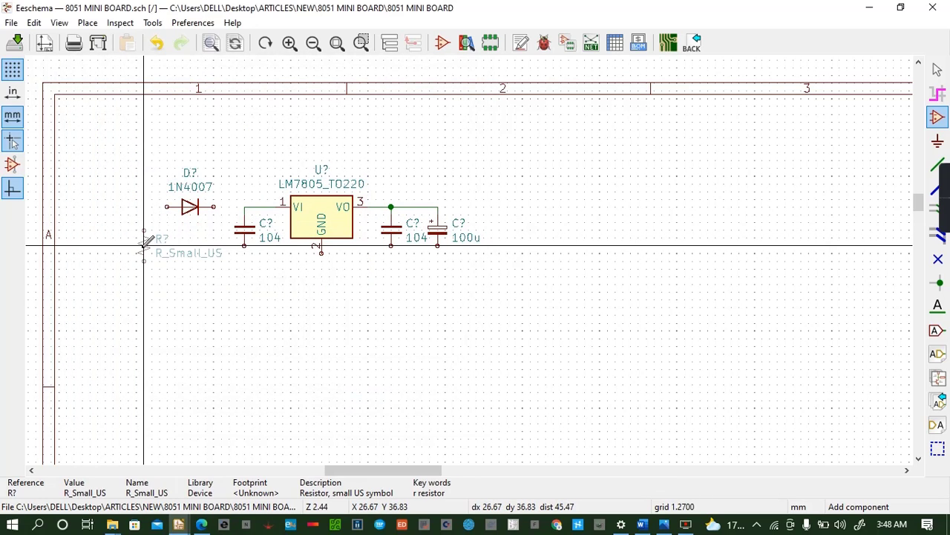
click(144, 245)
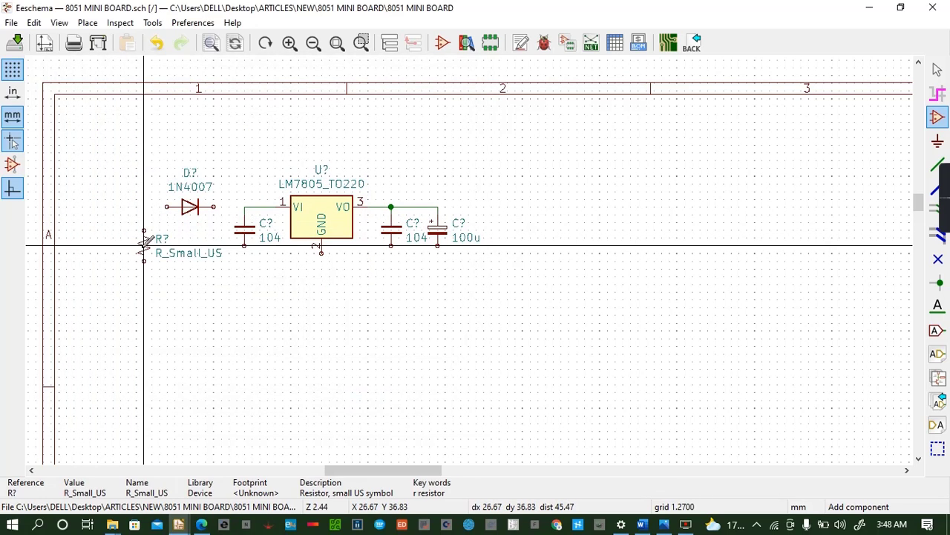
Place an LED_Small symbol directly below the resistor, rotated vertically with its cathode facing down
click(140, 292)
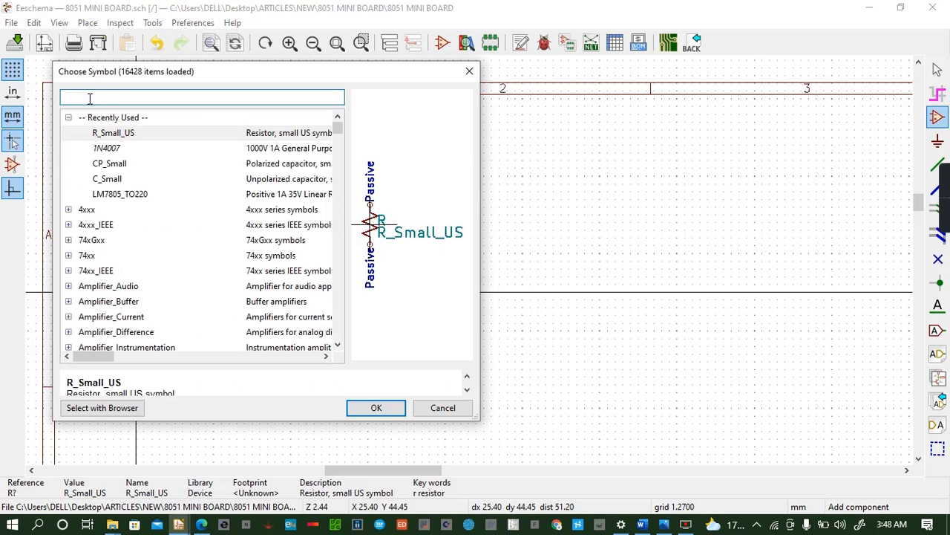
text(led)
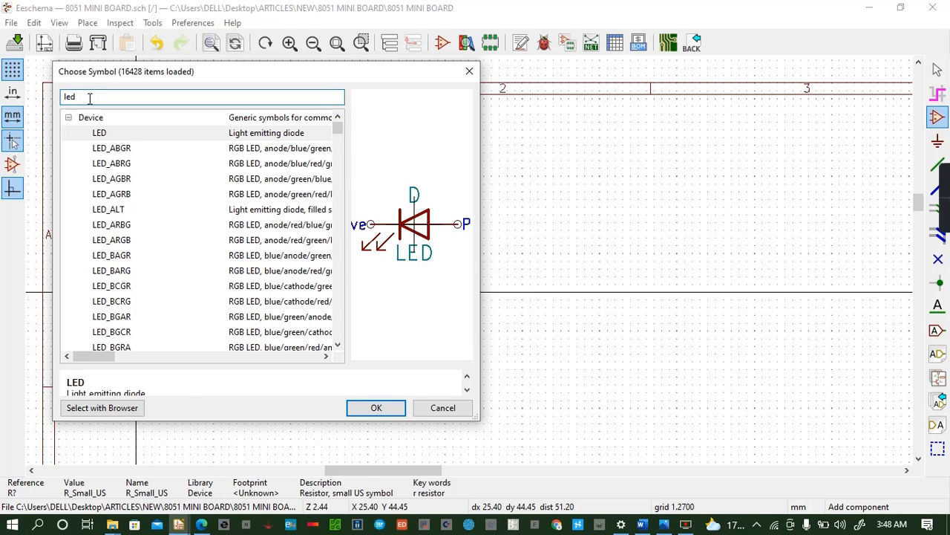
text(_s)
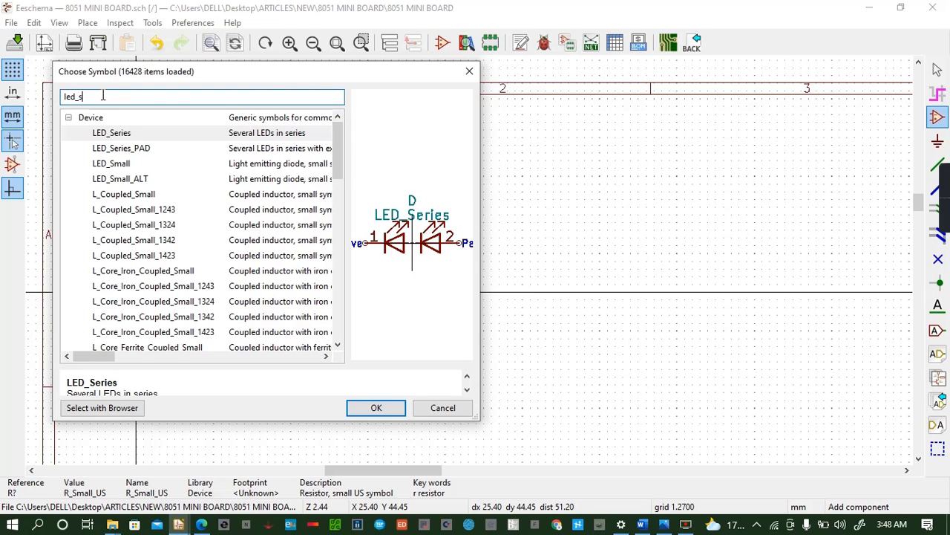
text(m)
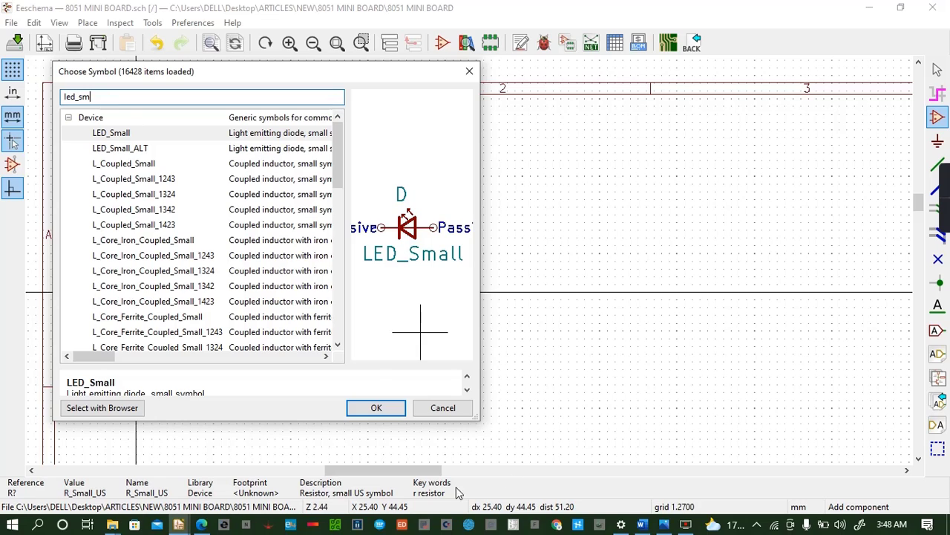
click(375, 407)
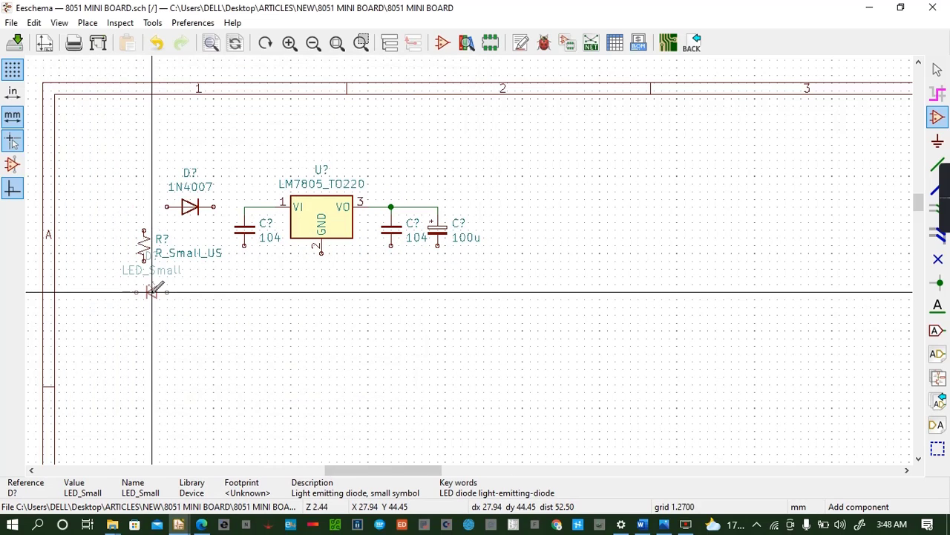
key(r)
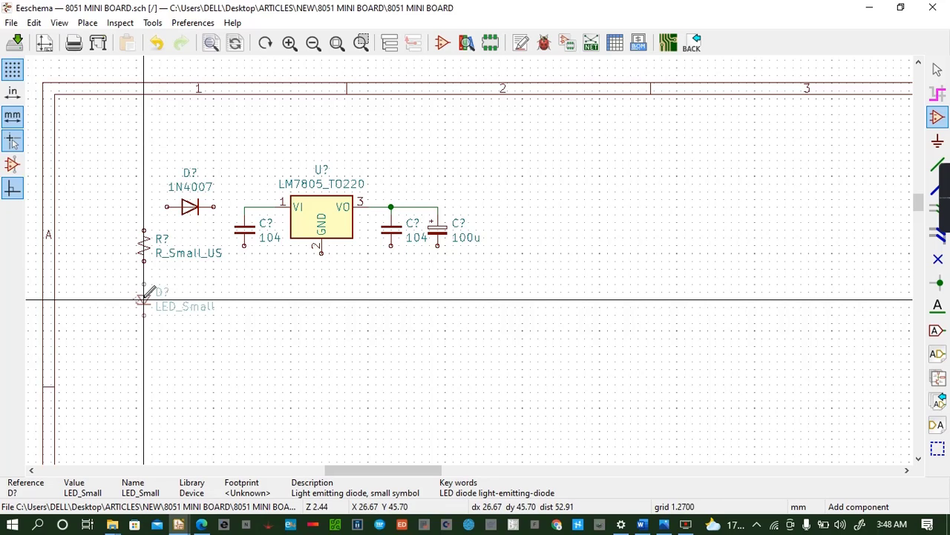
click(146, 297)
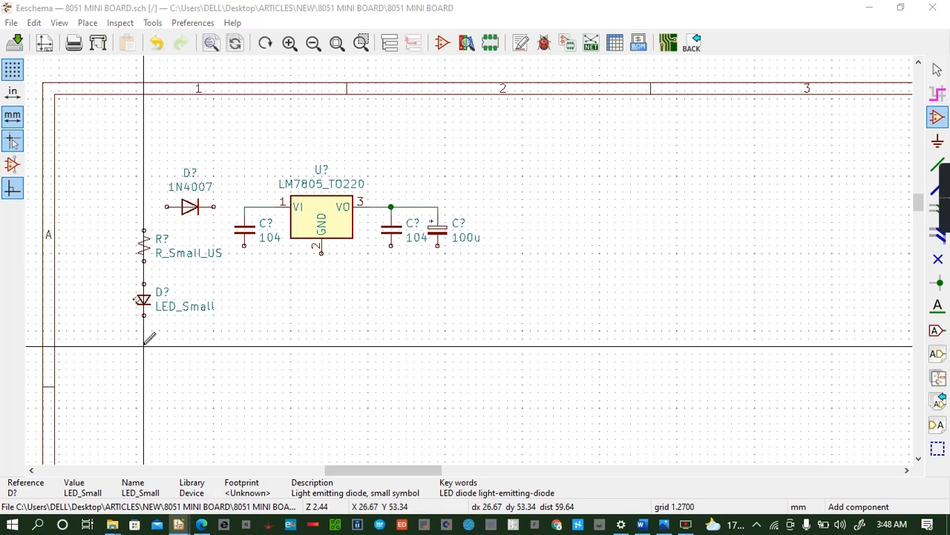
Place a GND power symbol directly below the LED's cathode
click(145, 345)
text(gr)
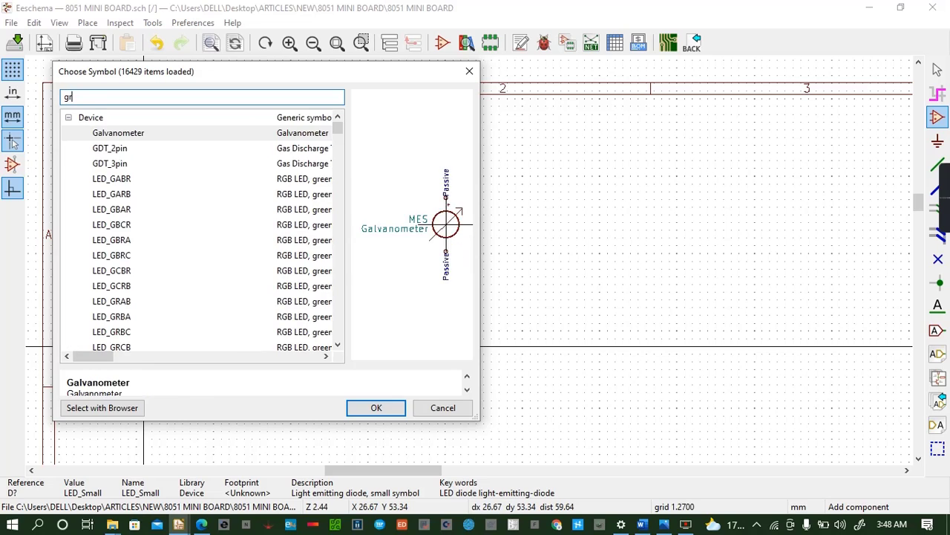
key(BackSpace)
text(nd)
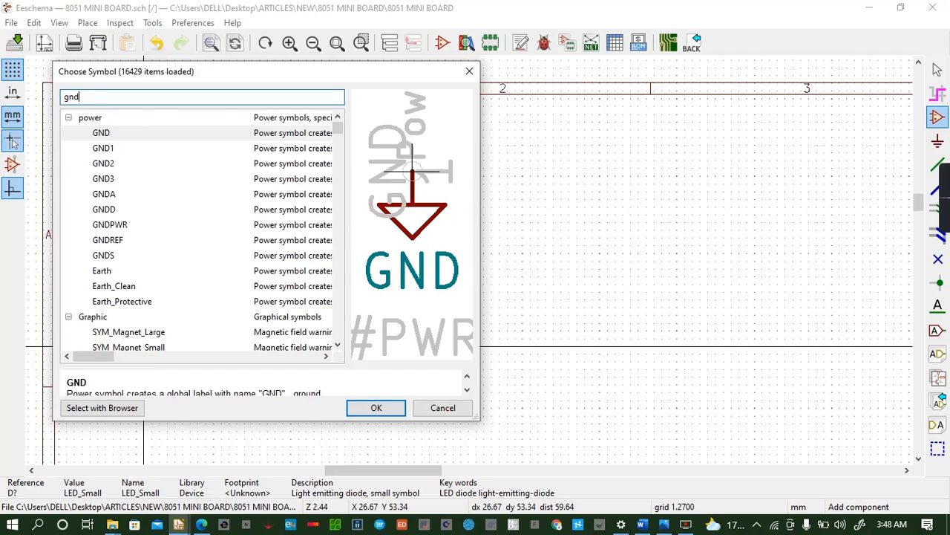
click(373, 409)
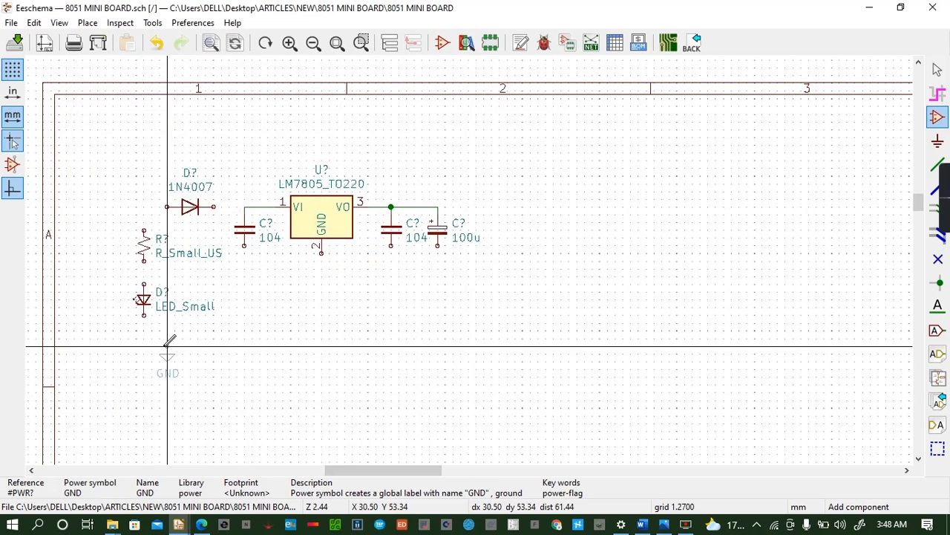
click(144, 340)
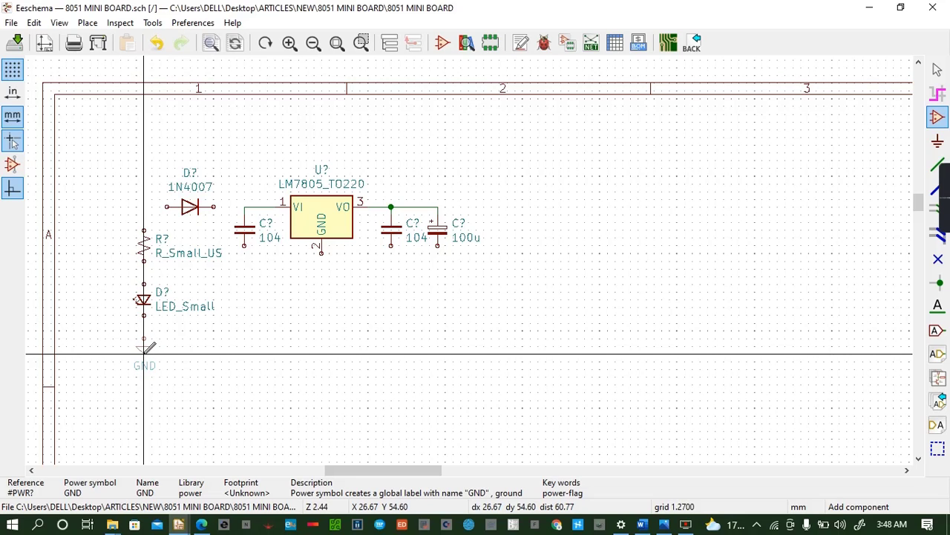
Place four more GND symbols, one below the regulator's GND pin and one below each of the three capacitors
click(322, 297)
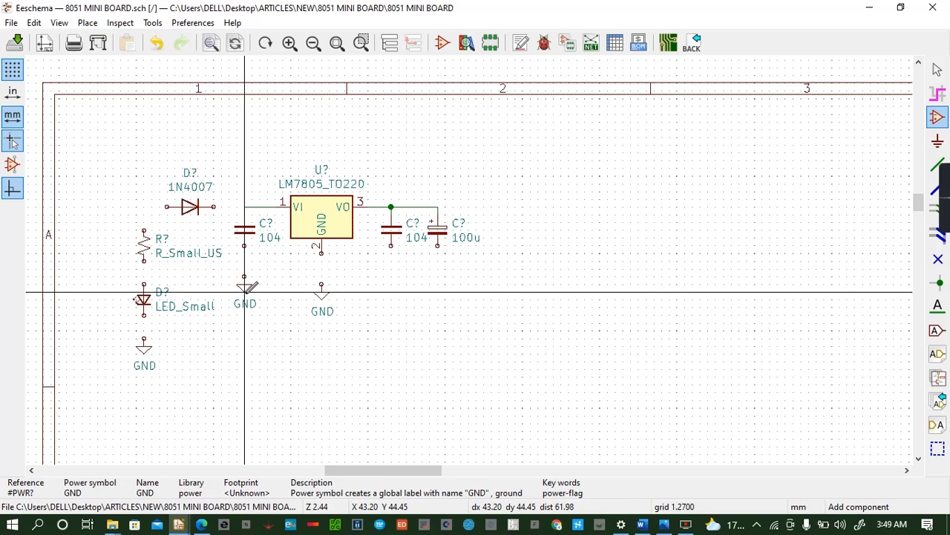
click(245, 292)
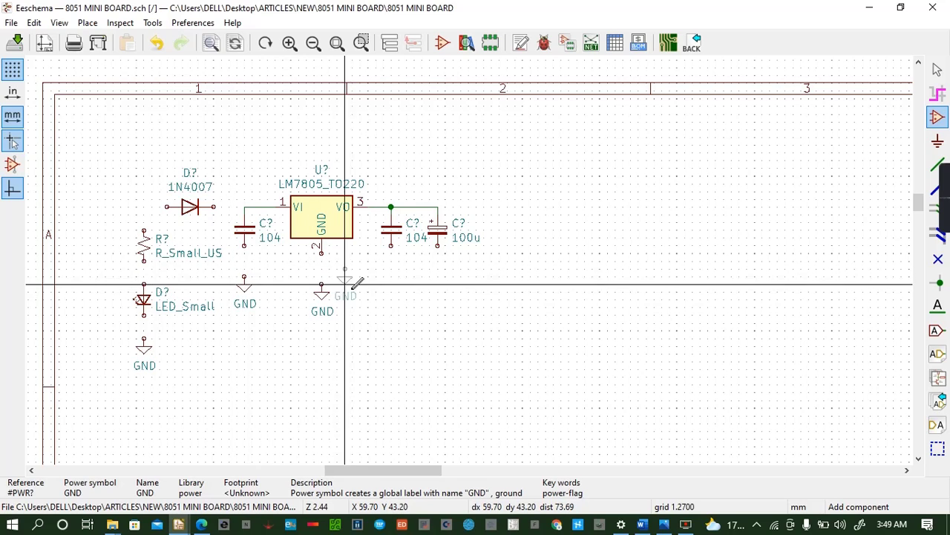
click(392, 297)
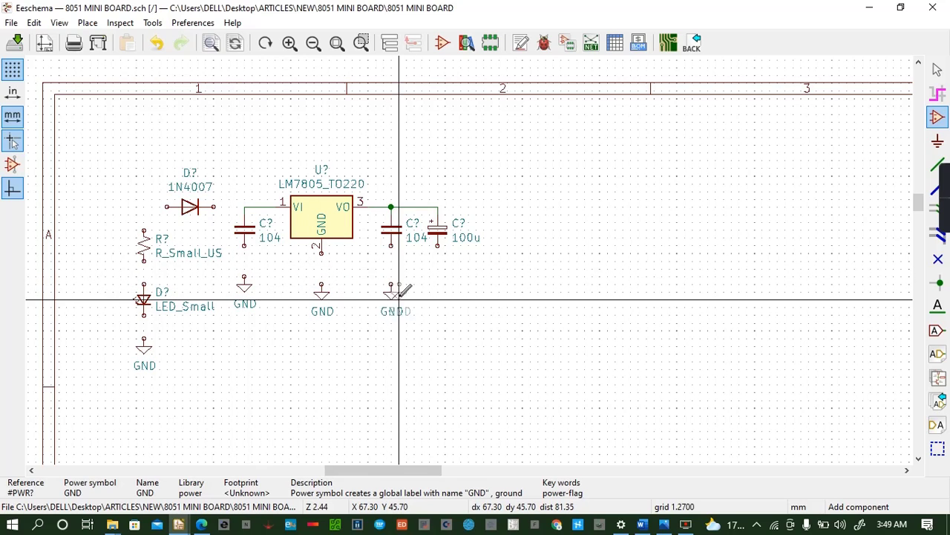
click(438, 290)
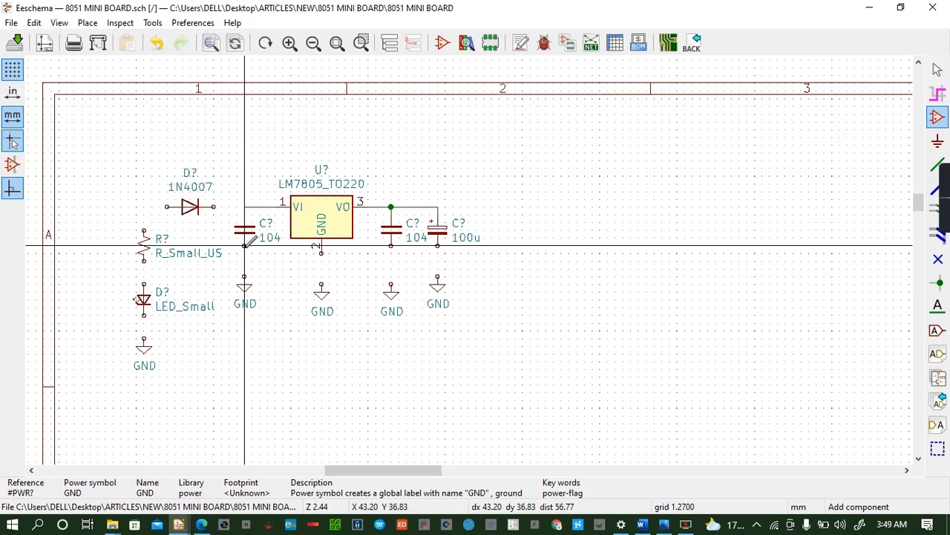
Wire the regulator's GND pin and the lower pins of all three capacitors to the GND symbols beneath them
key(w)
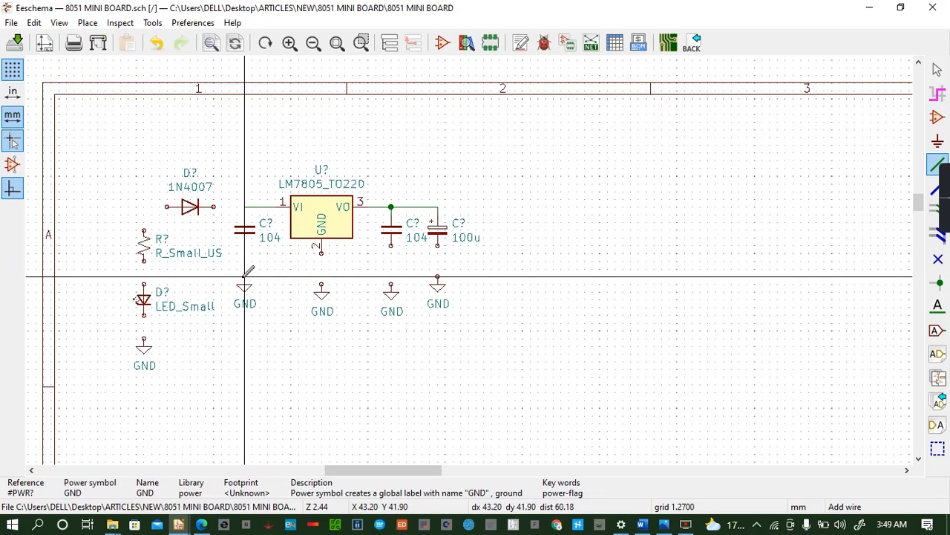
click(245, 277)
click(321, 251)
click(321, 285)
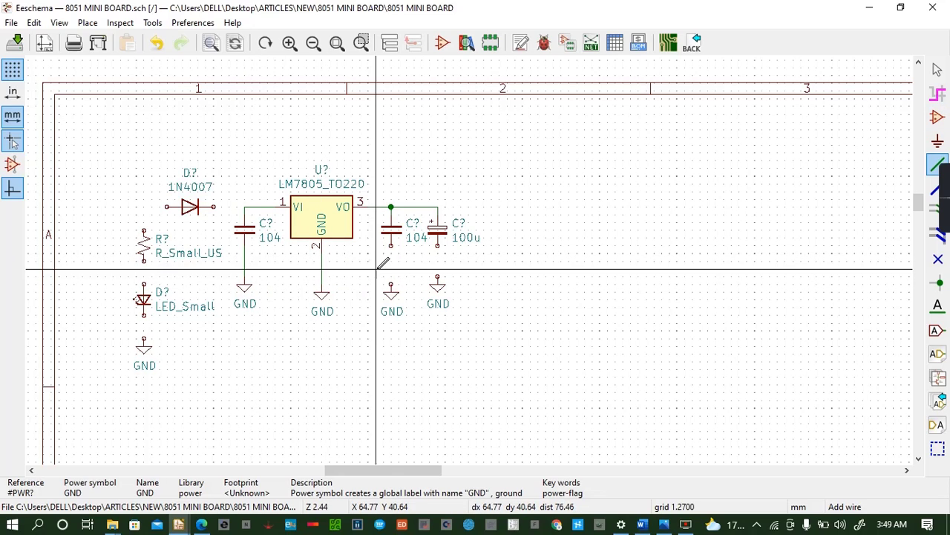
click(391, 246)
click(391, 287)
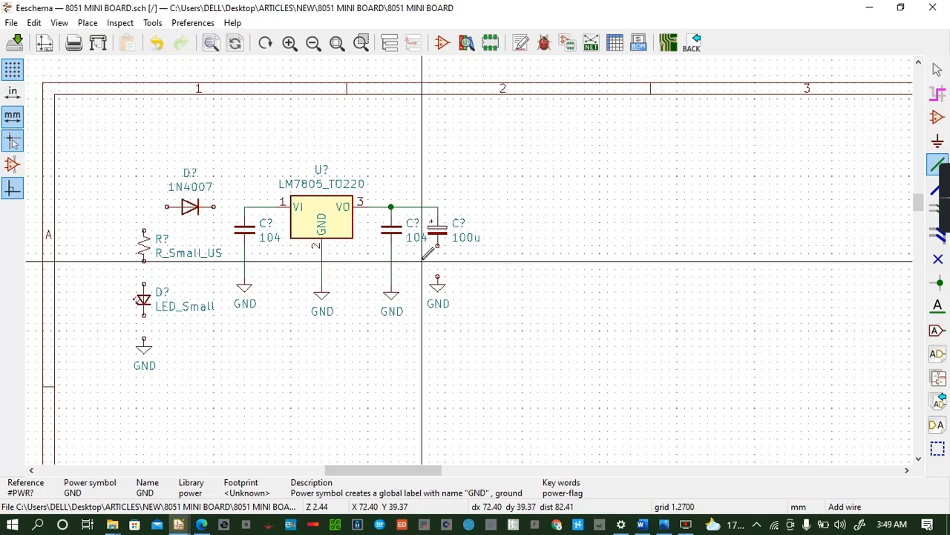
click(438, 245)
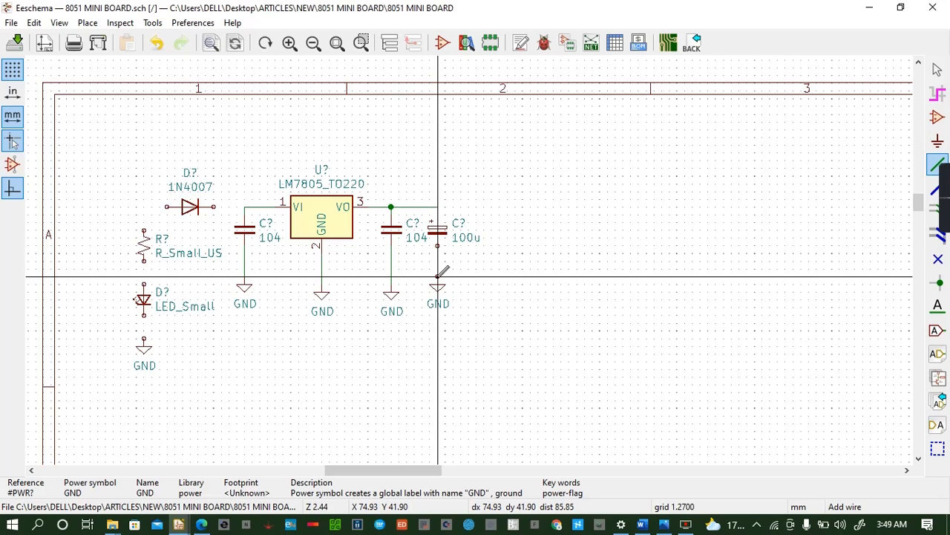
click(438, 277)
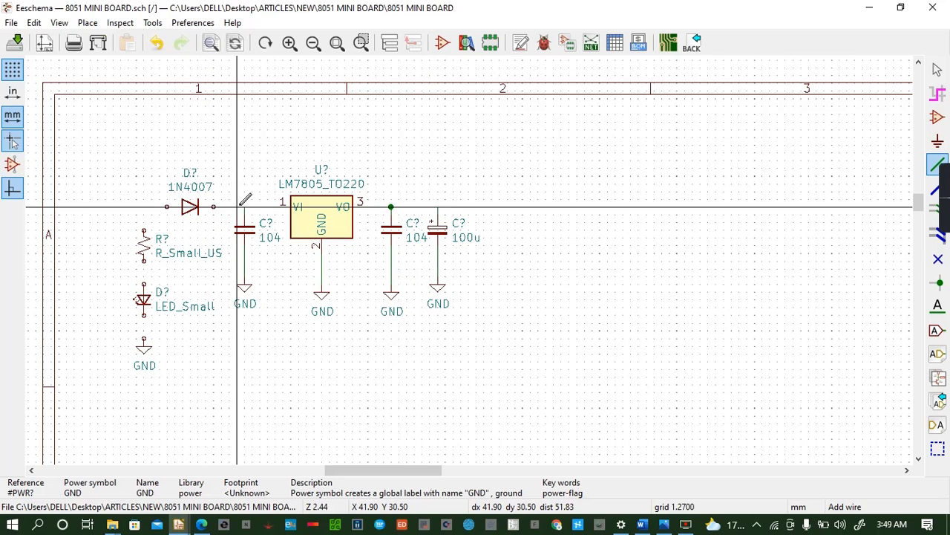
Wire the 1N4007's cathode to the VI line and its anode through the resistor and LED down to GND
click(244, 206)
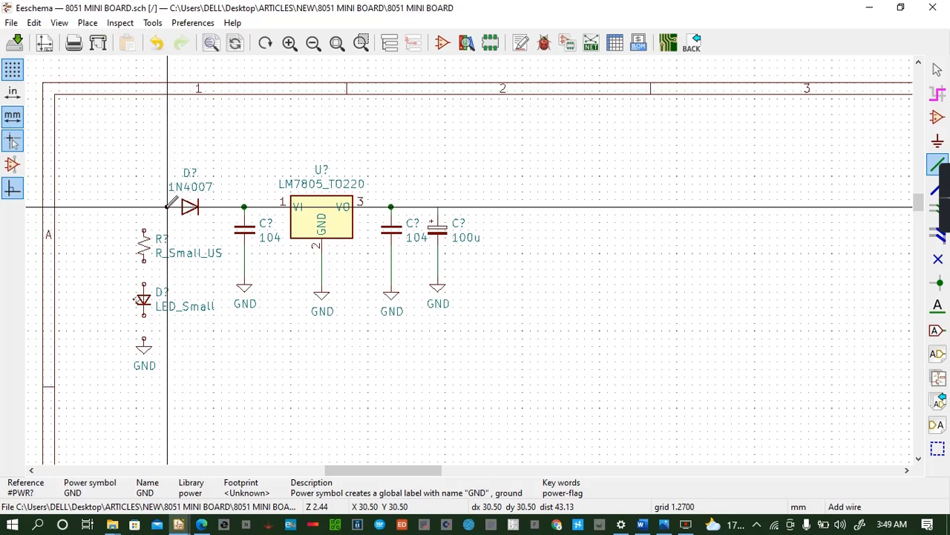
click(144, 233)
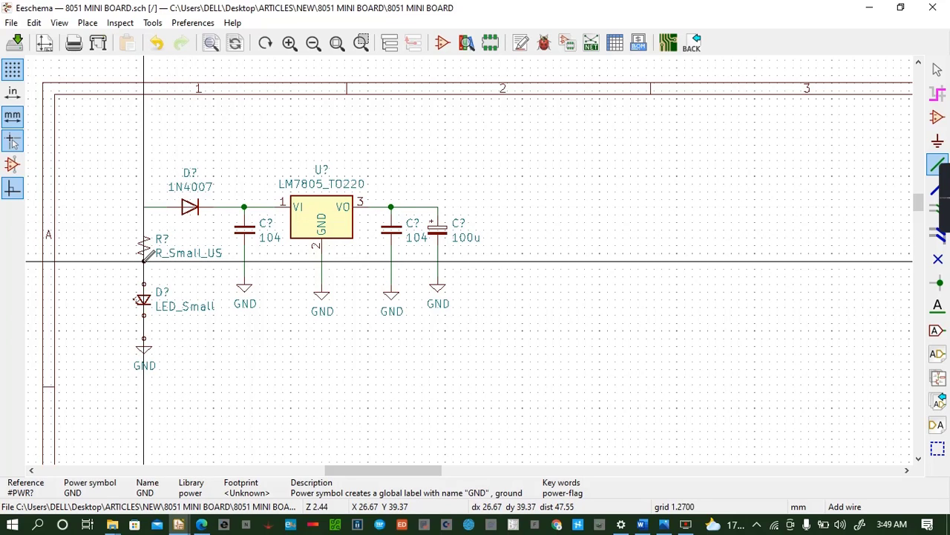
click(144, 260)
click(144, 283)
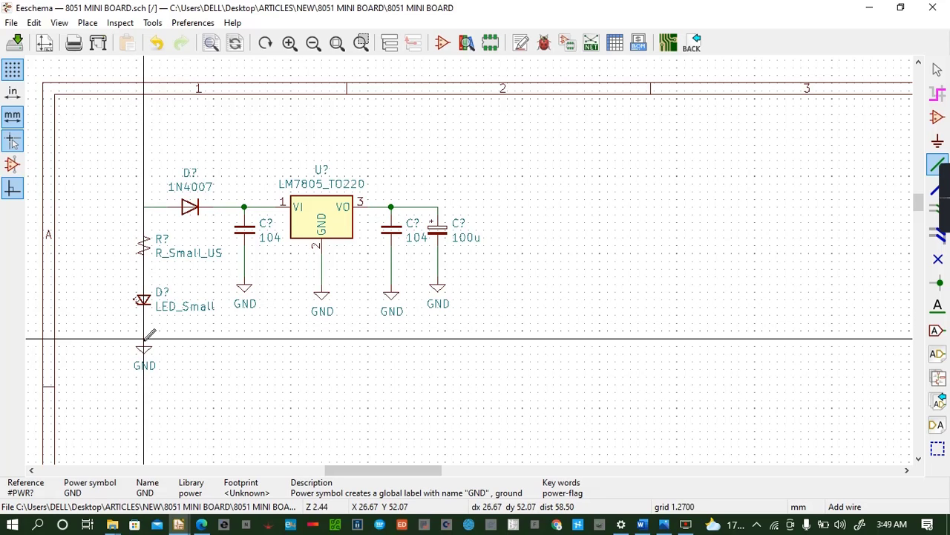
click(144, 340)
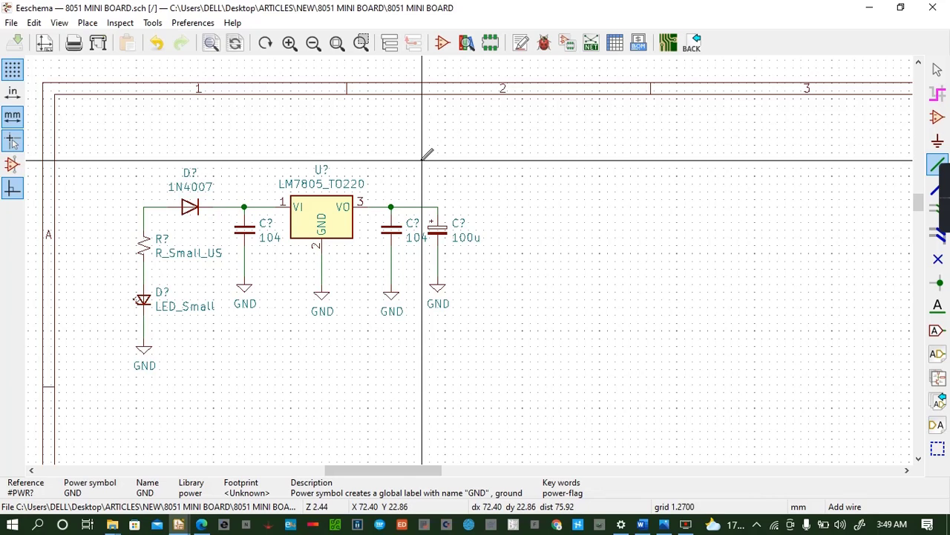
Place a +5V power symbol from the power library directly above the 100u capacitor on the regulator's output
key(p)
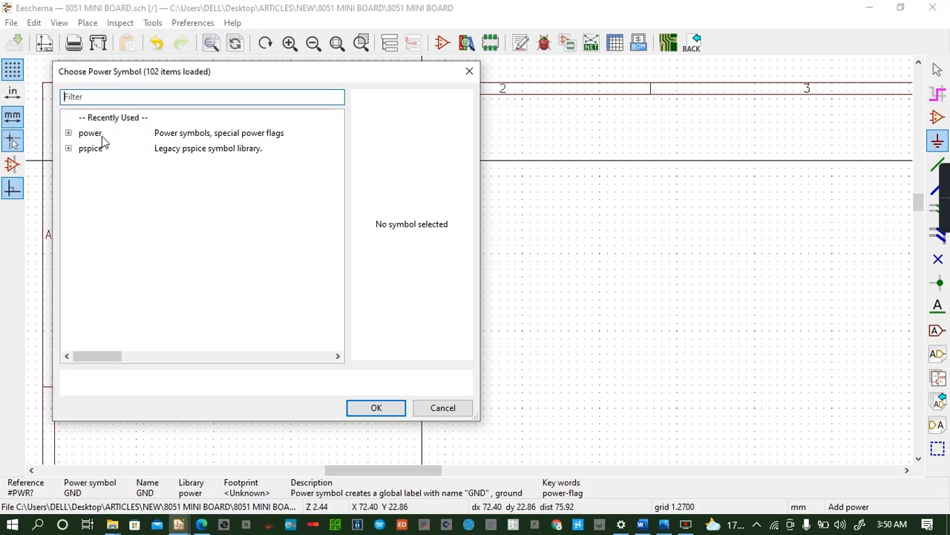
click(68, 134)
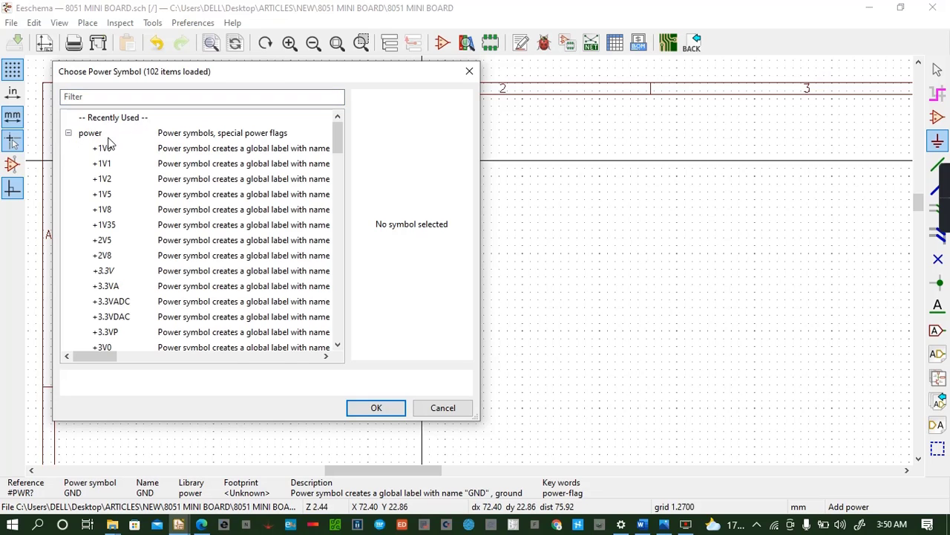
scroll(112, 219, down, 4)
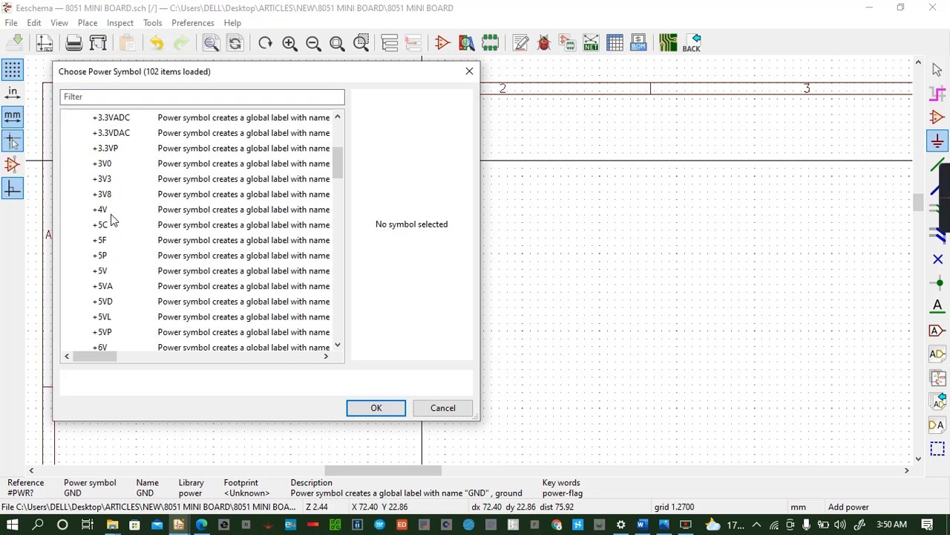
click(117, 258)
click(117, 273)
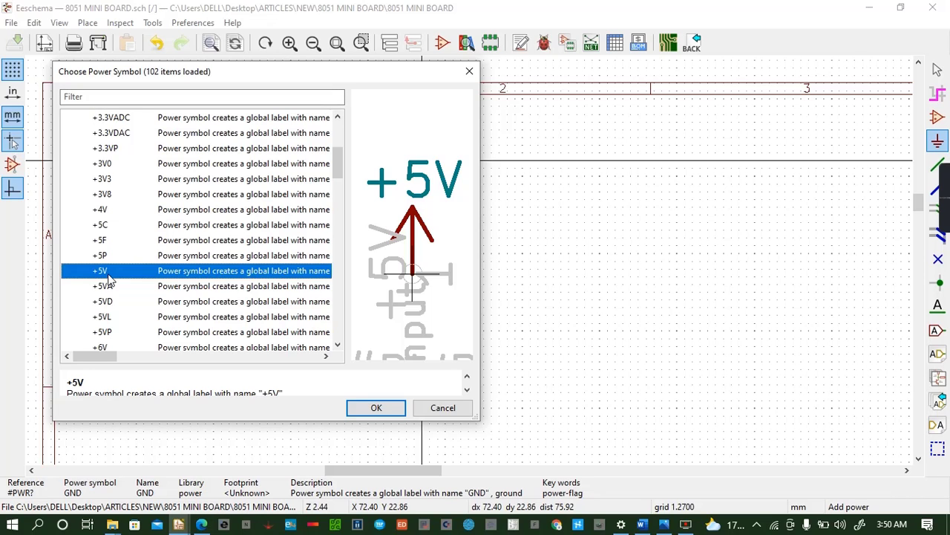
click(375, 408)
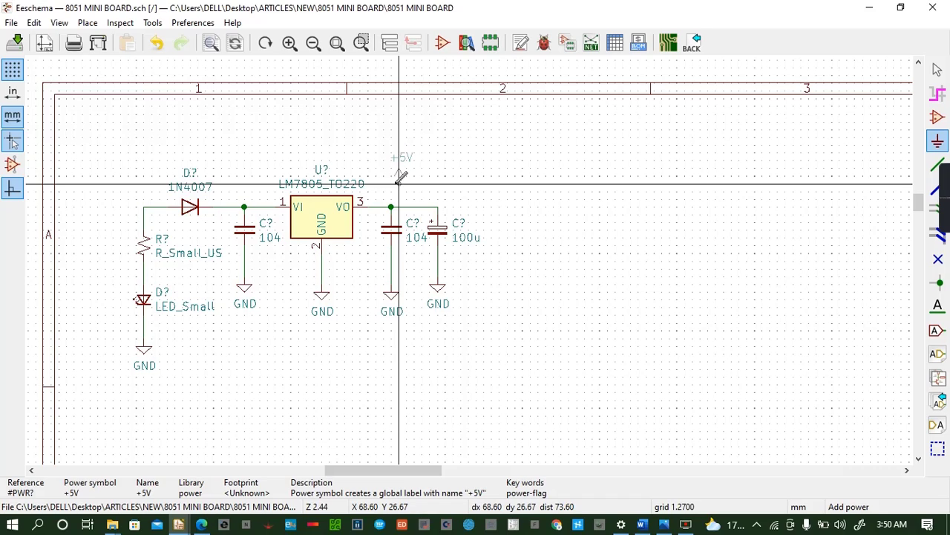
click(439, 170)
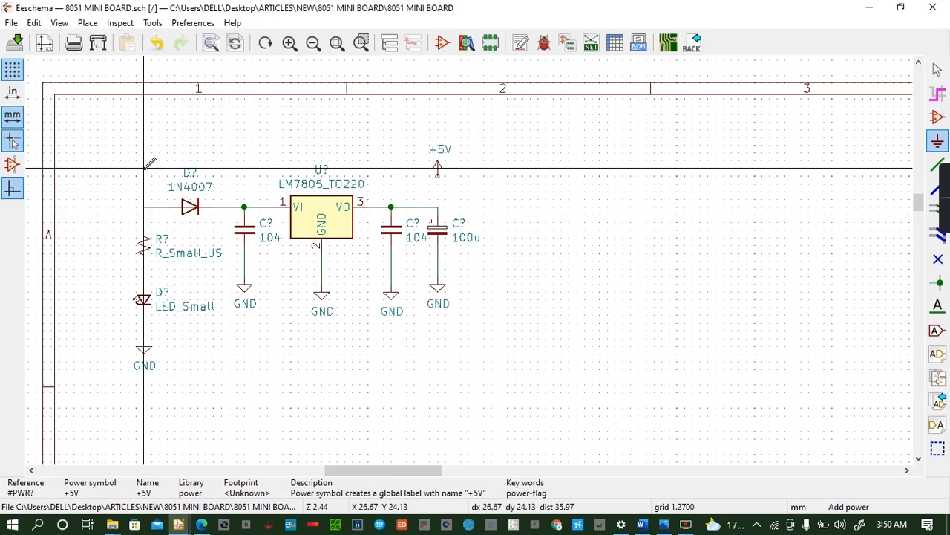
Place a +9V power symbol above the junction of the 1N4007's anode and the LED's resistor
click(144, 168)
scroll(119, 230, down, 2)
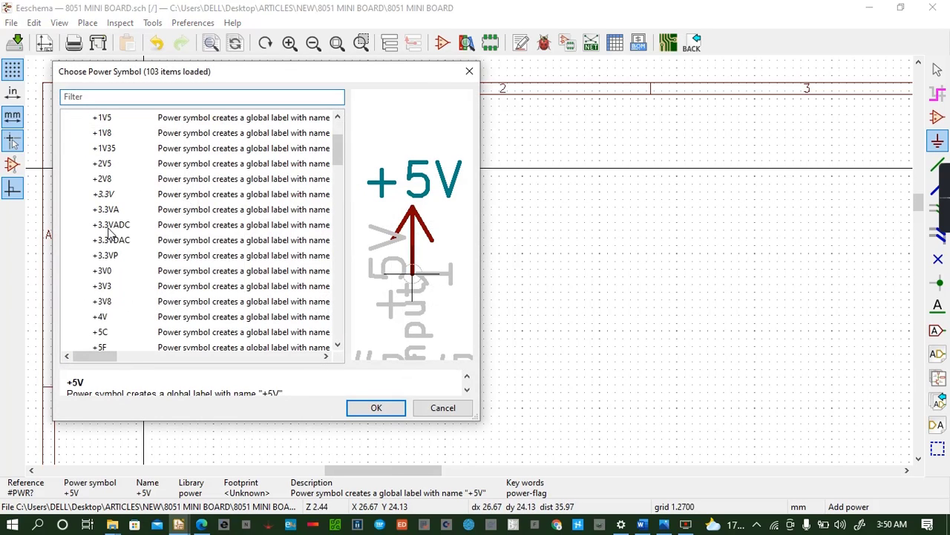
scroll(108, 232, down, 6)
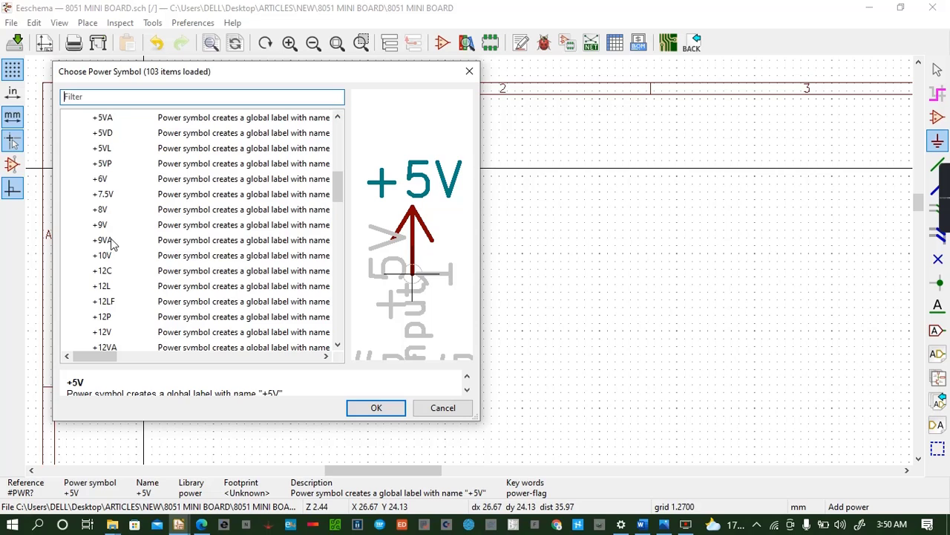
click(113, 225)
click(364, 408)
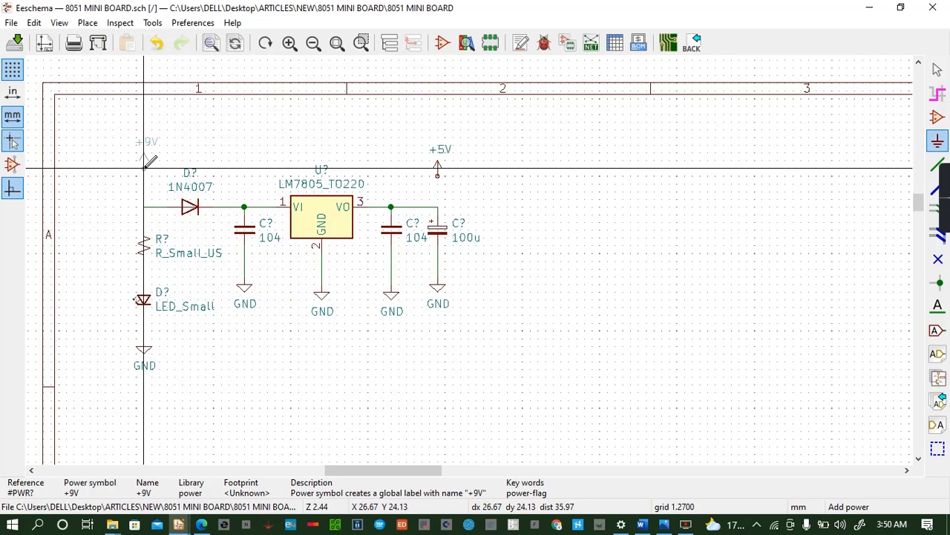
click(145, 165)
Wire the +9V symbol down to the 1N4007's anode line and the +5V symbol down to the regulator's VO line
key(w)
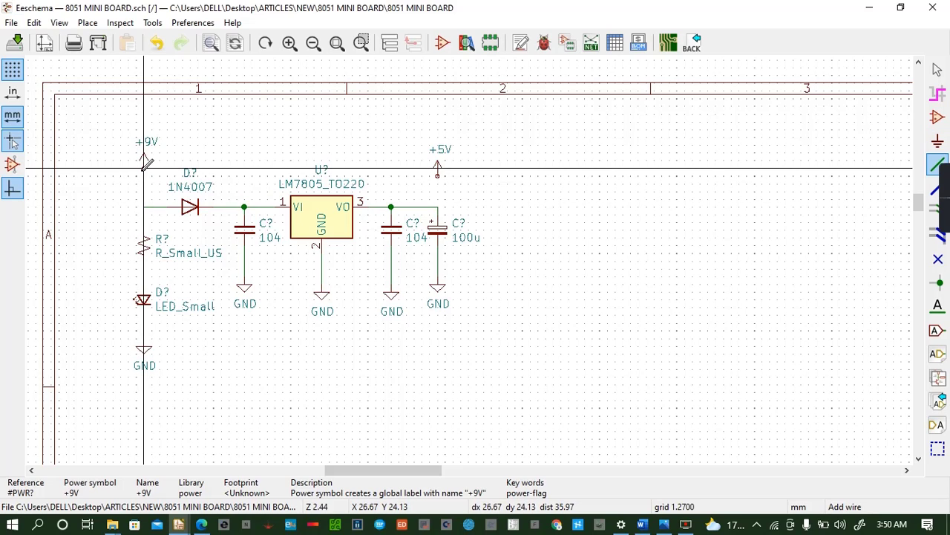
click(144, 207)
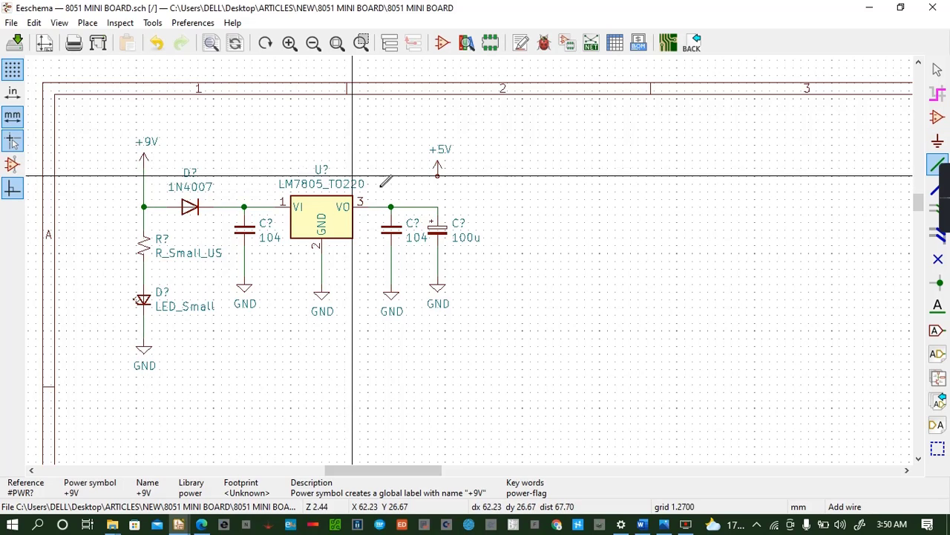
click(438, 176)
click(438, 207)
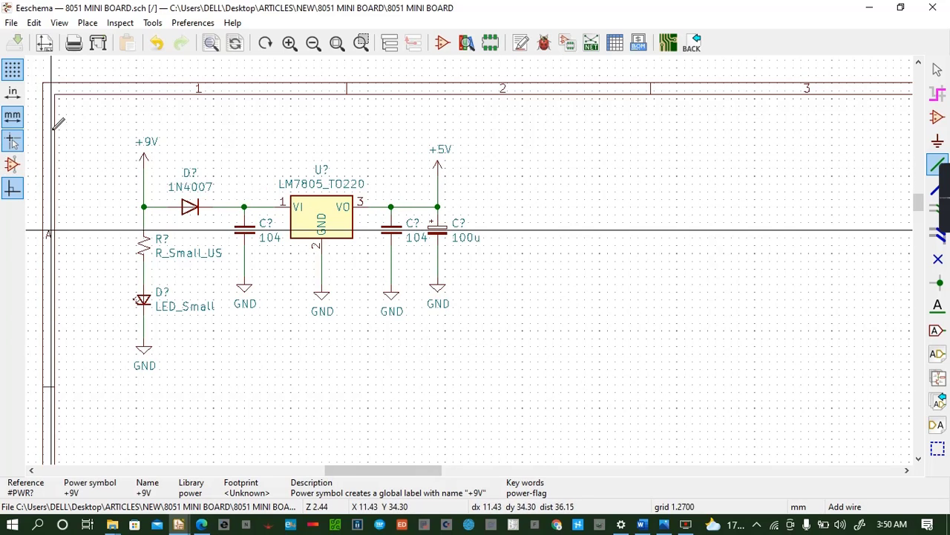
Draw a closed rectangular frame of graphic polylines around the whole supply circuit and save the schematic
click(938, 448)
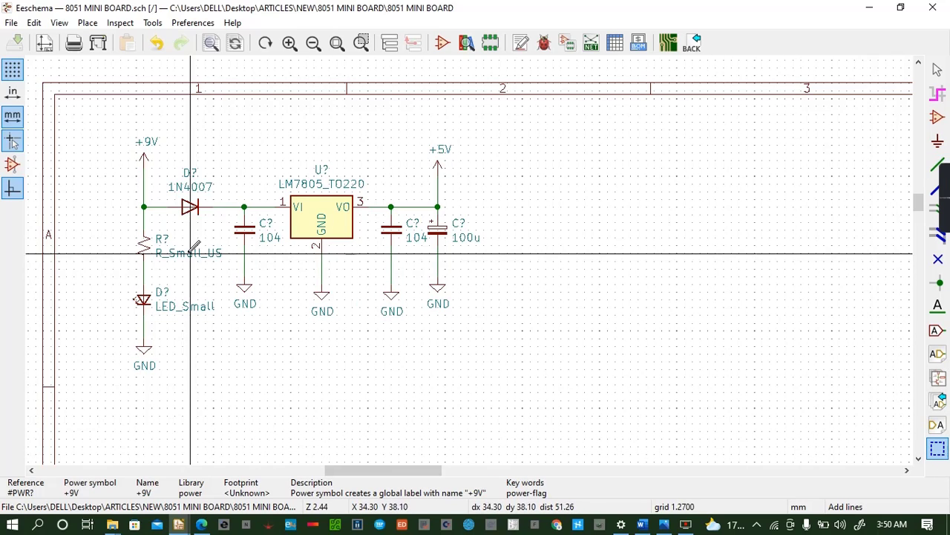
click(121, 121)
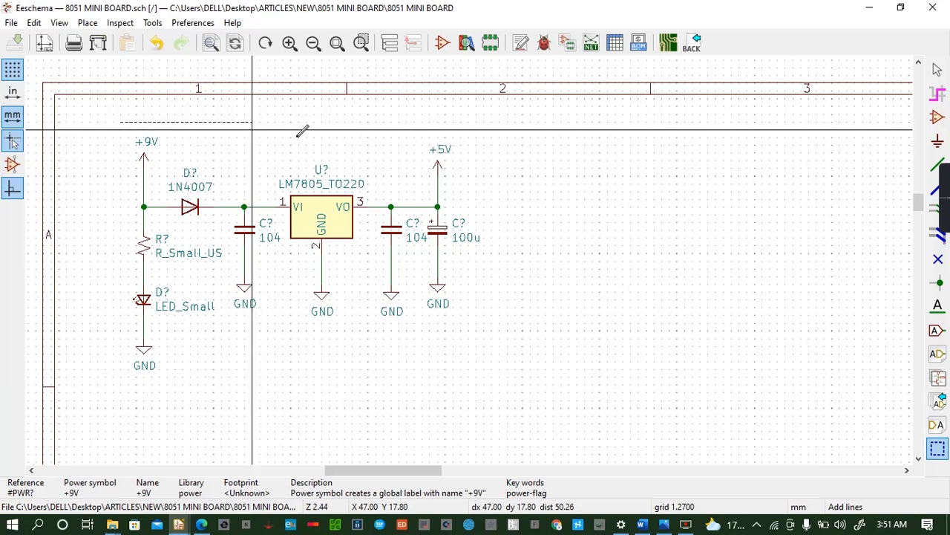
click(490, 168)
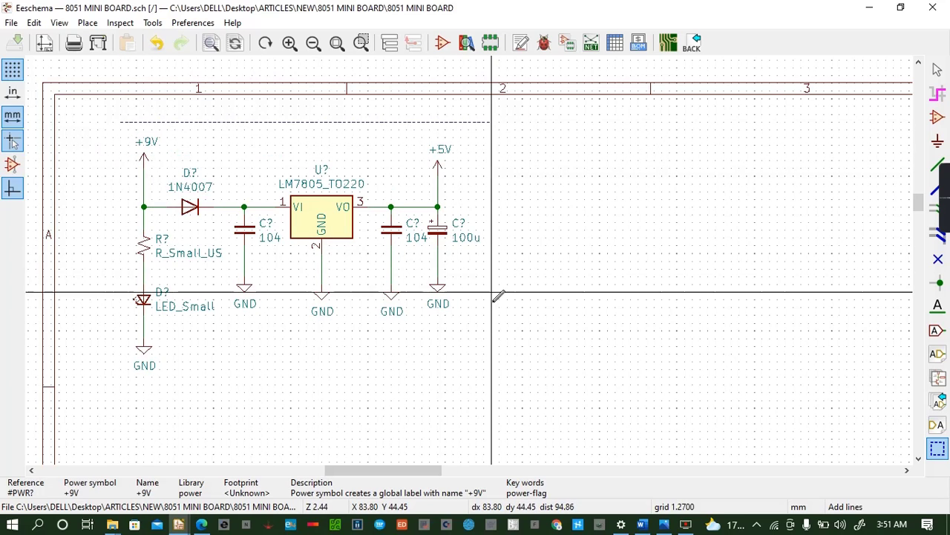
click(507, 377)
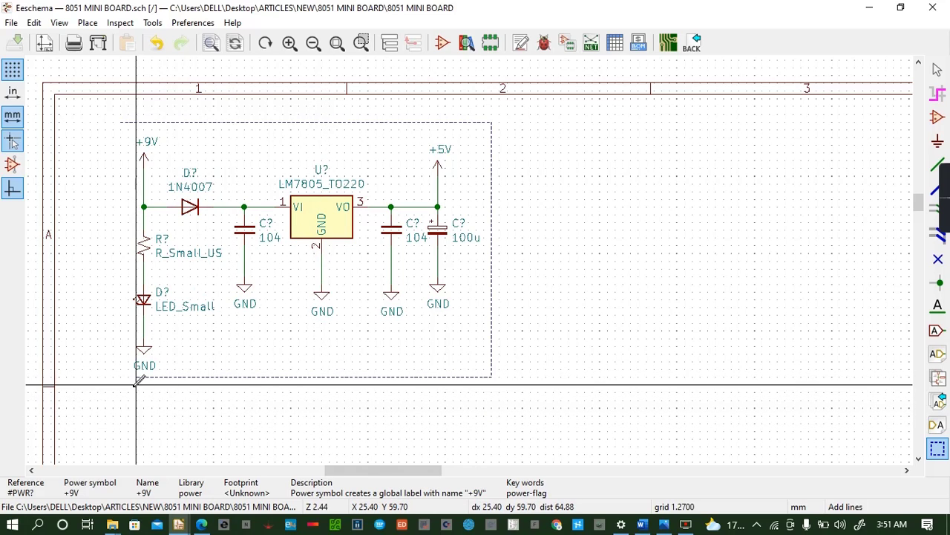
click(122, 376)
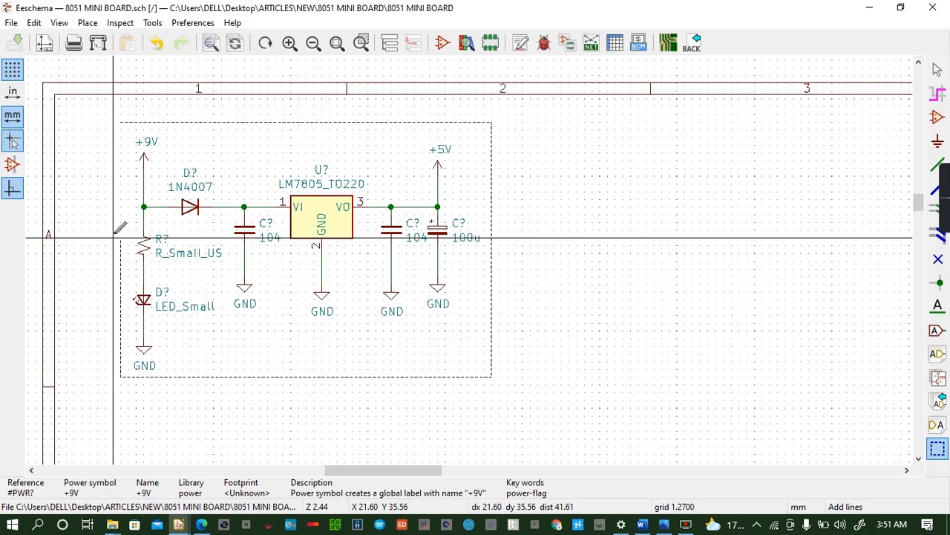
middle_drag(123, 115, 216, 121)
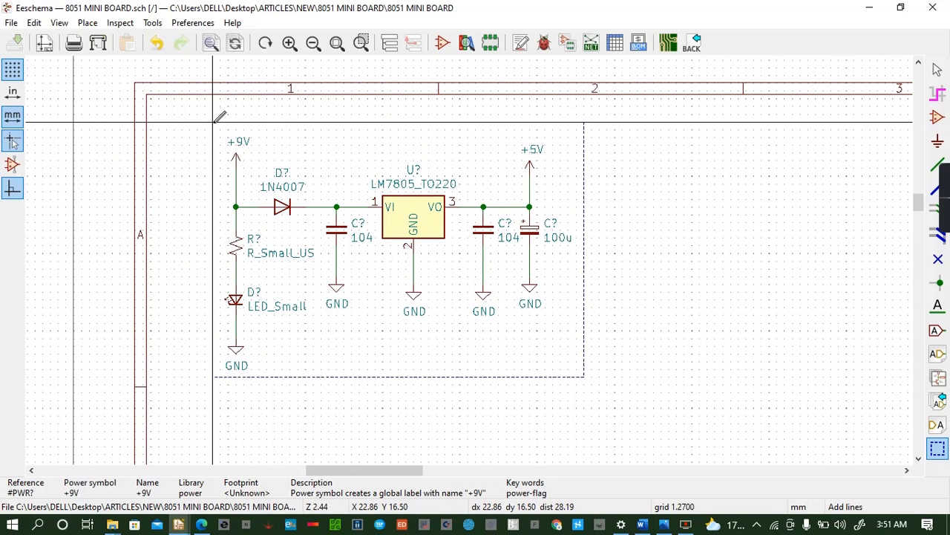
click(214, 122)
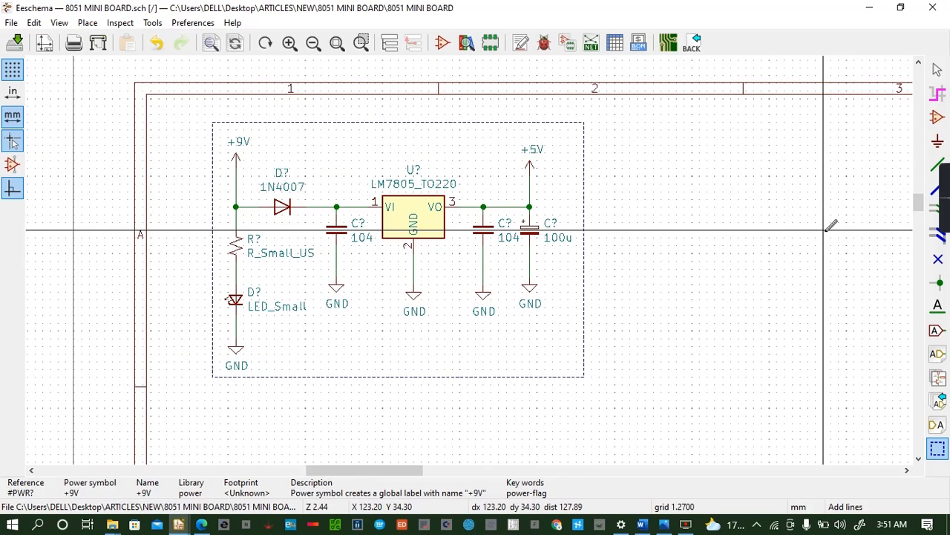
key(ctrl+s)
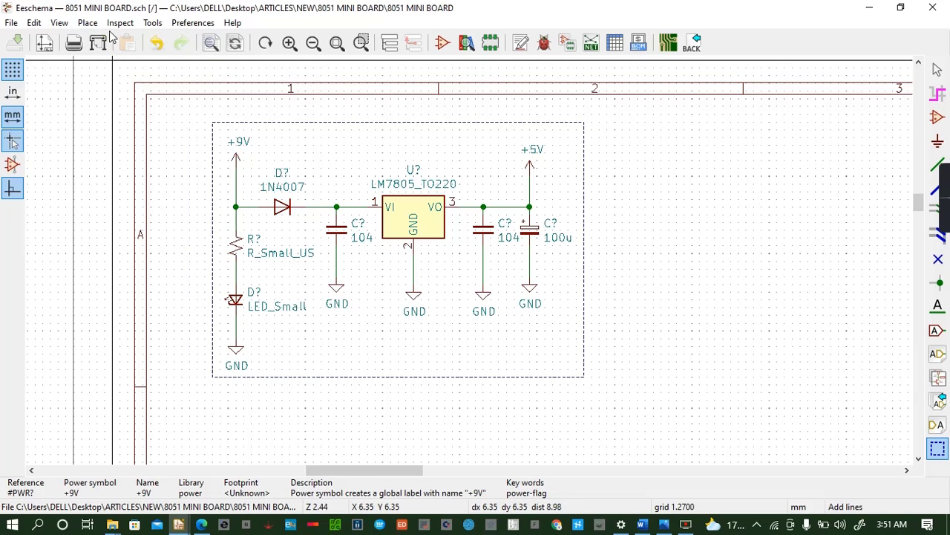
Place the graphic text "POWER SECTION" inside the frame, above the LM7805 regulator
click(87, 22)
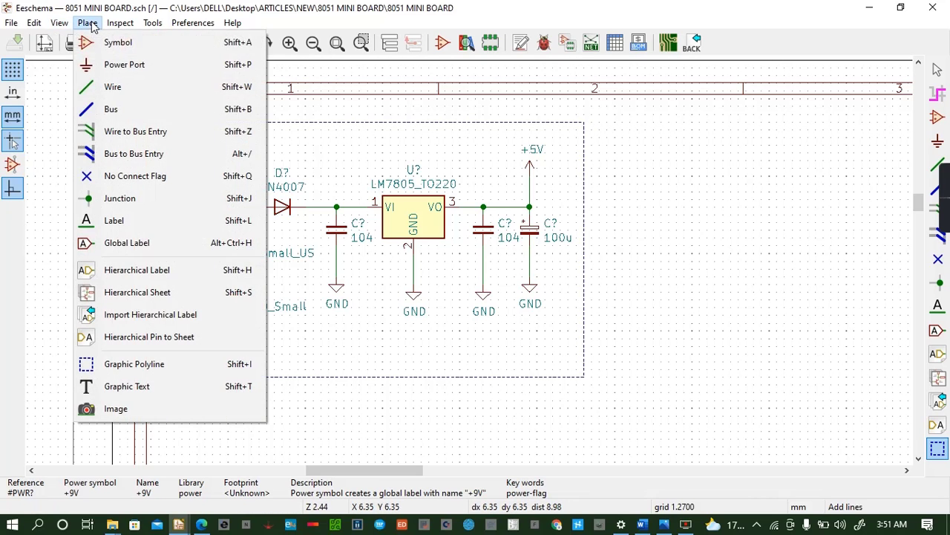
click(113, 386)
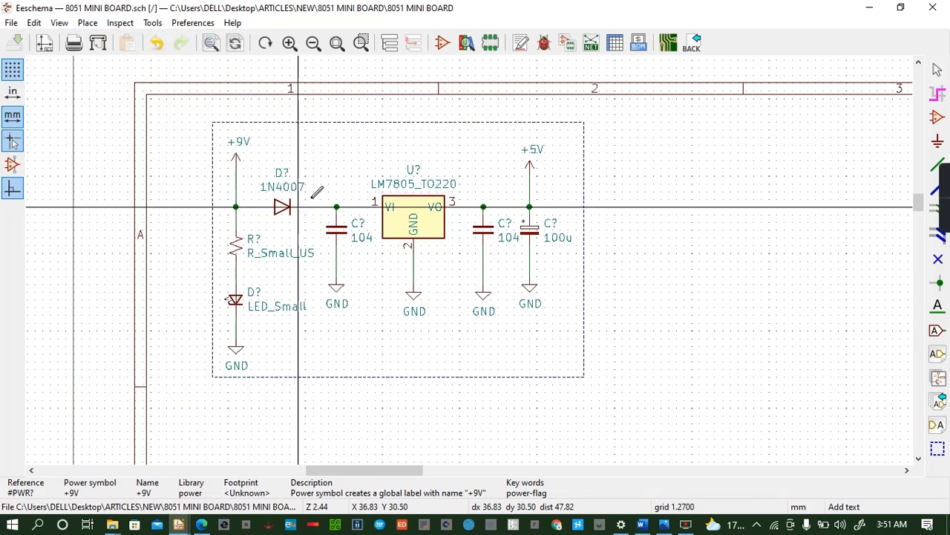
click(329, 145)
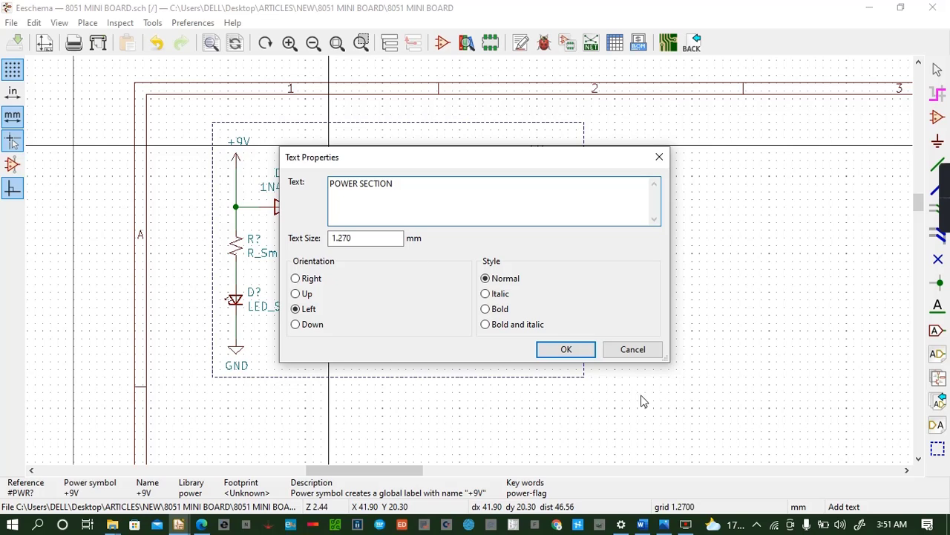
click(566, 349)
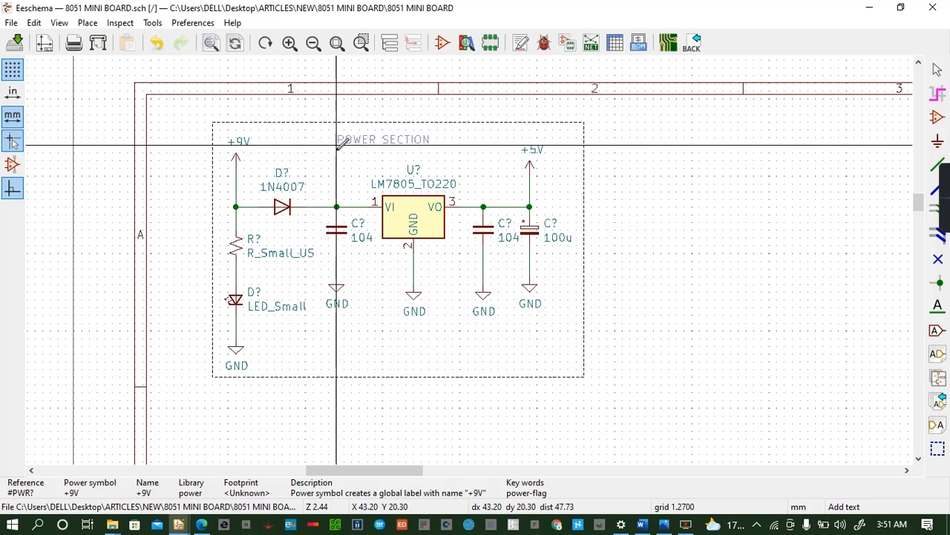
click(329, 145)
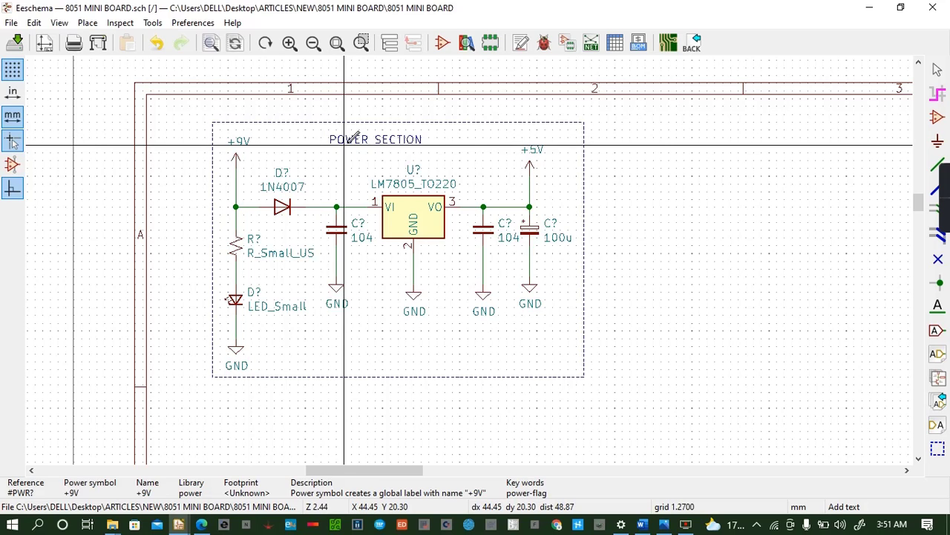
Set the style of the "POWER SECTION" text to Bold
double_click(350, 141)
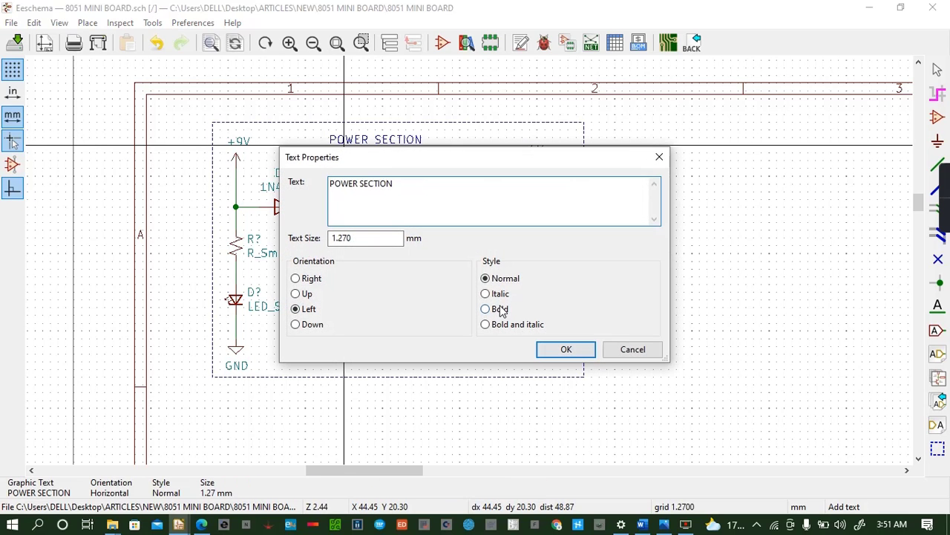
click(494, 310)
click(568, 351)
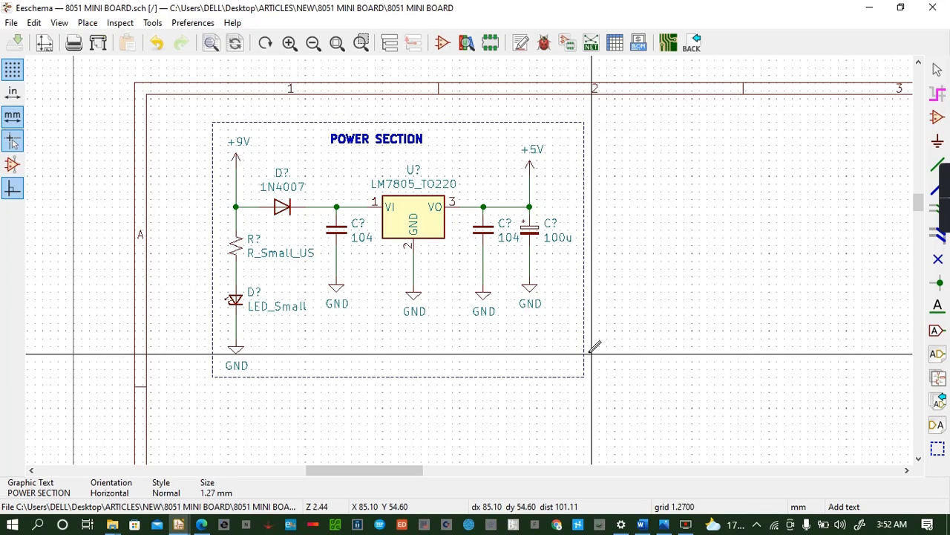
Open the symbol chooser for a new component in the empty area beside the POWER SECTION frame
click(906, 470)
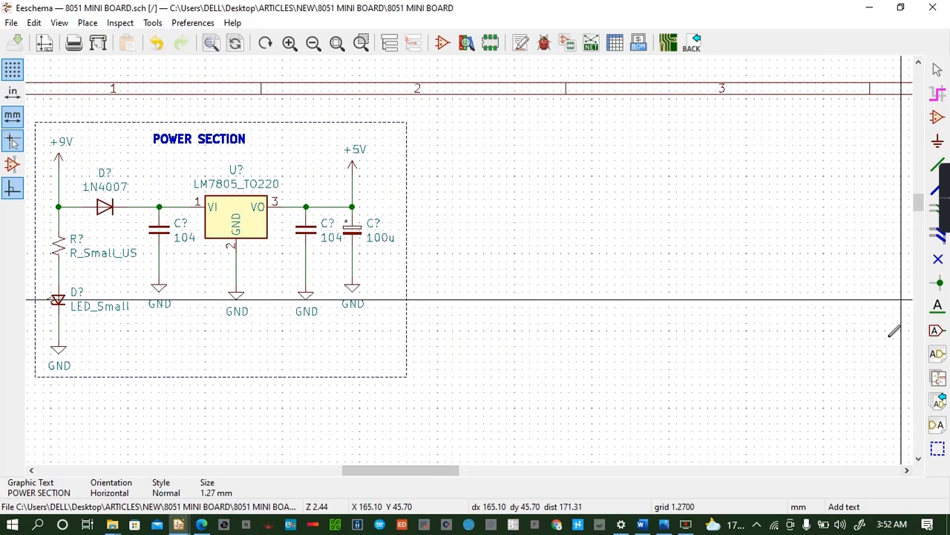
click(906, 470)
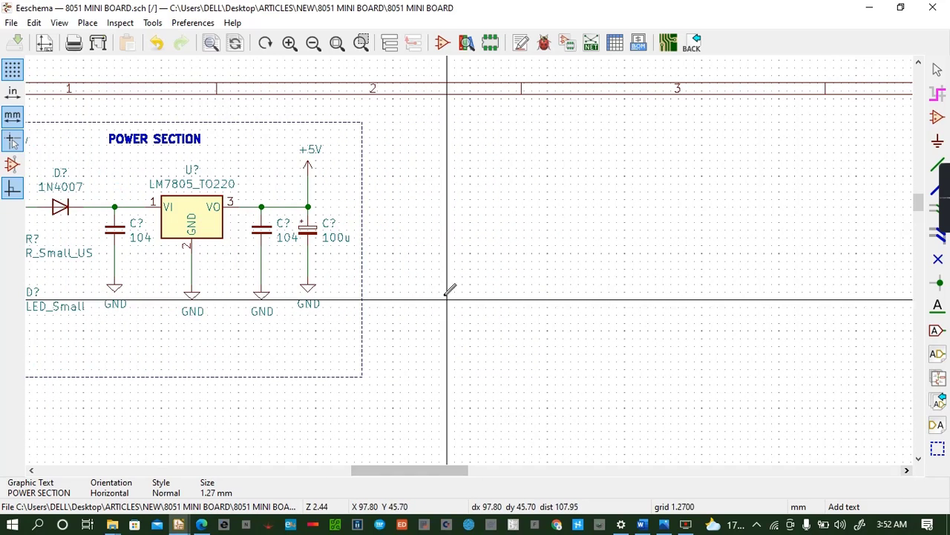
click(432, 206)
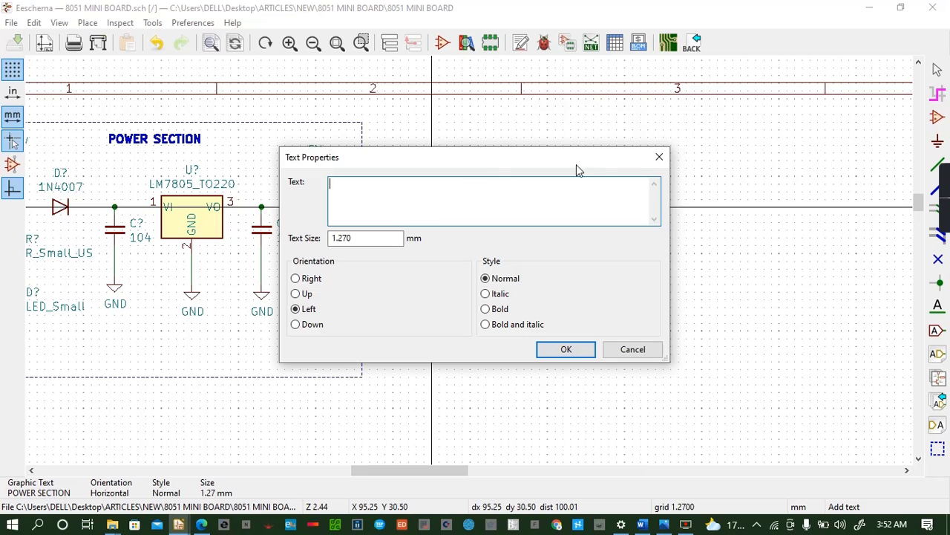
click(658, 157)
key(a)
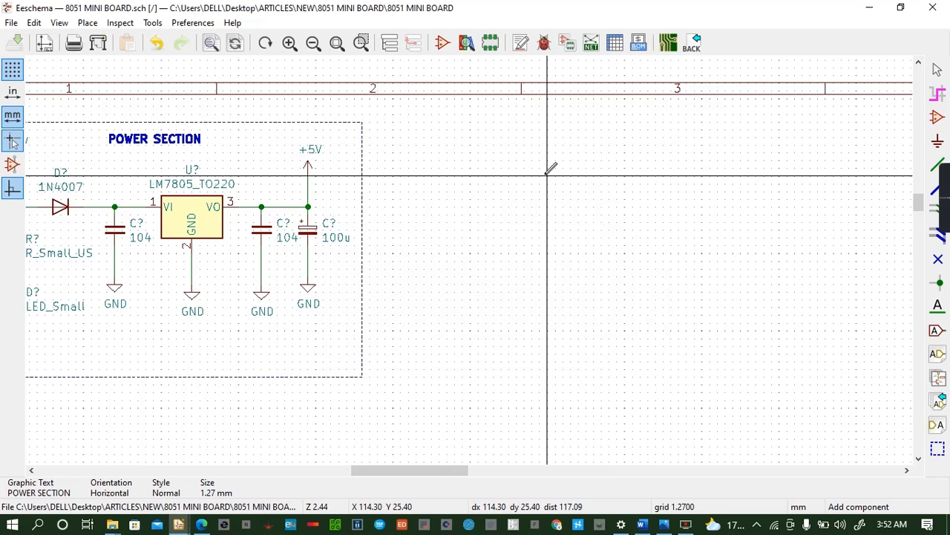
click(549, 170)
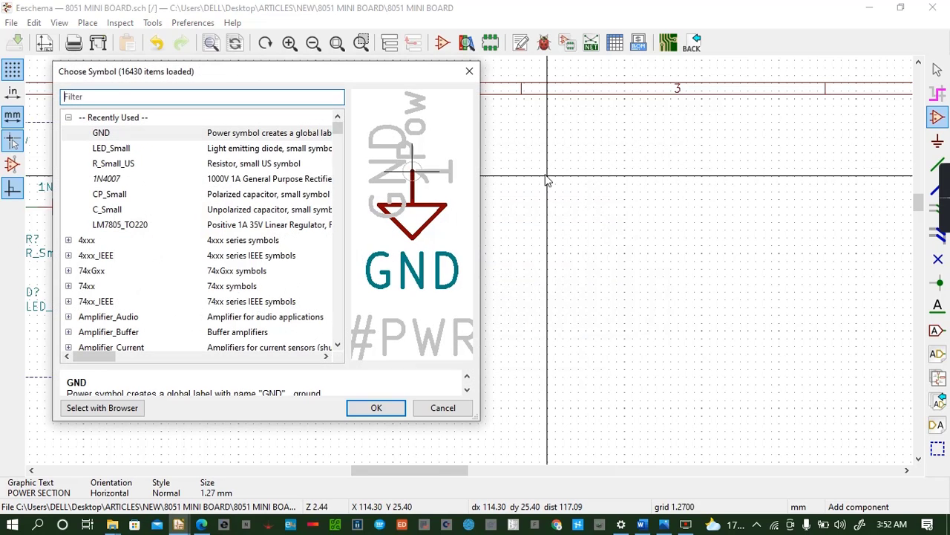
Consult the AT89C51 datasheet in the browser, then return to the schematic and search the symbol library for AT89
click(95, 97)
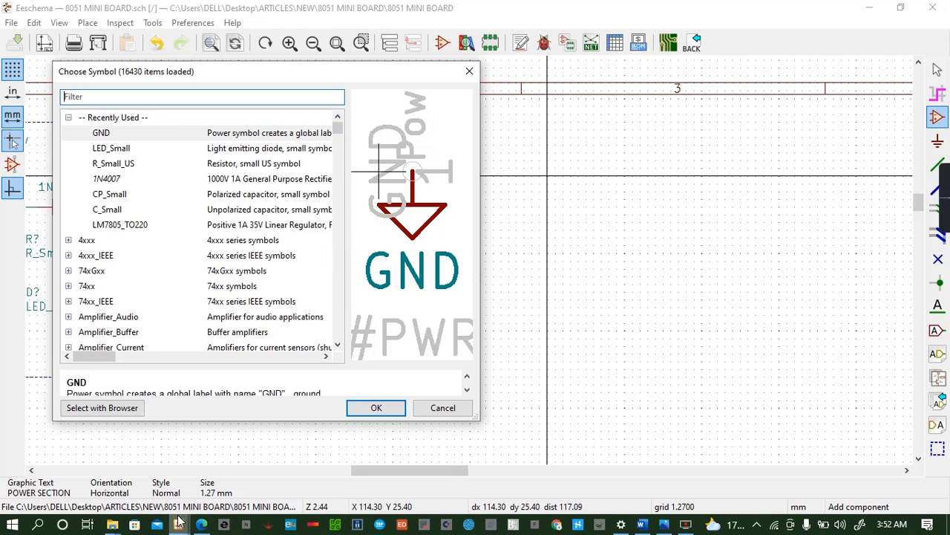
click(202, 524)
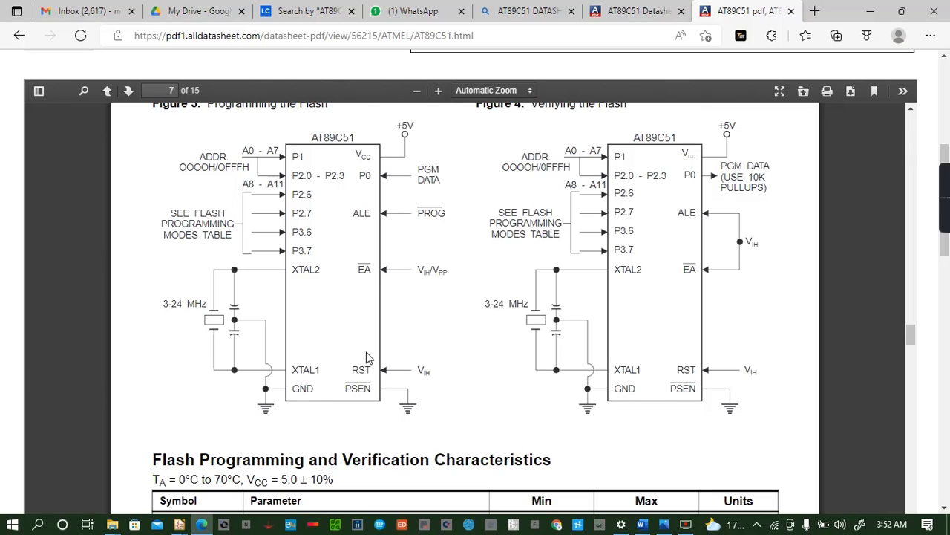
click(202, 526)
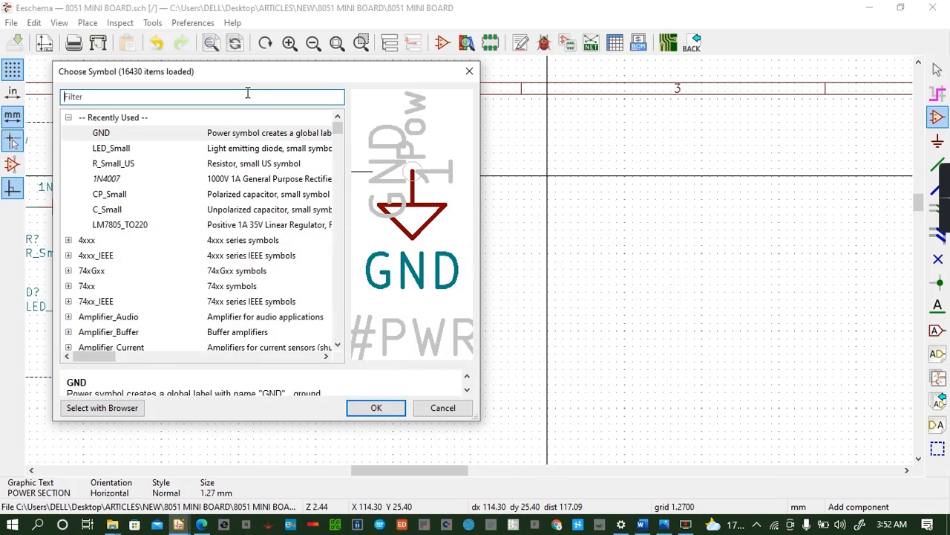
text(AT8)
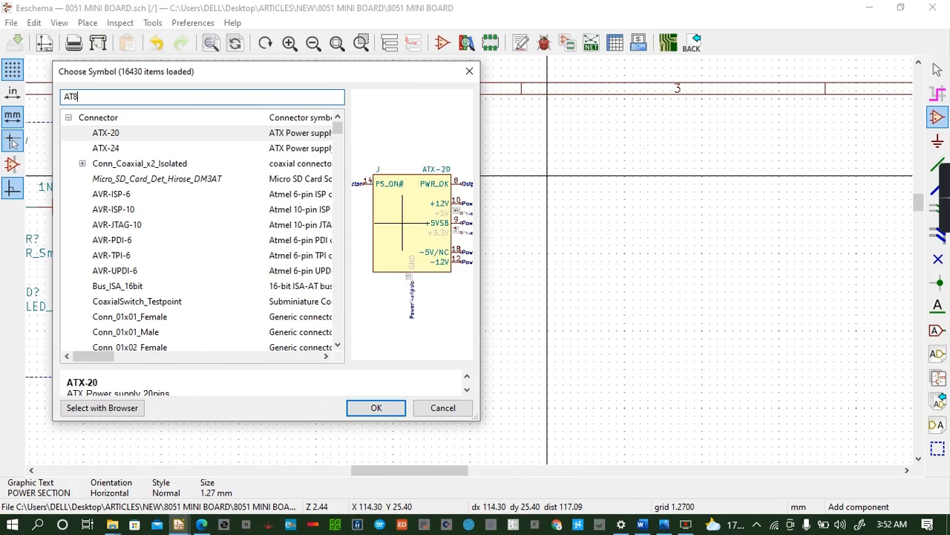
text(9)
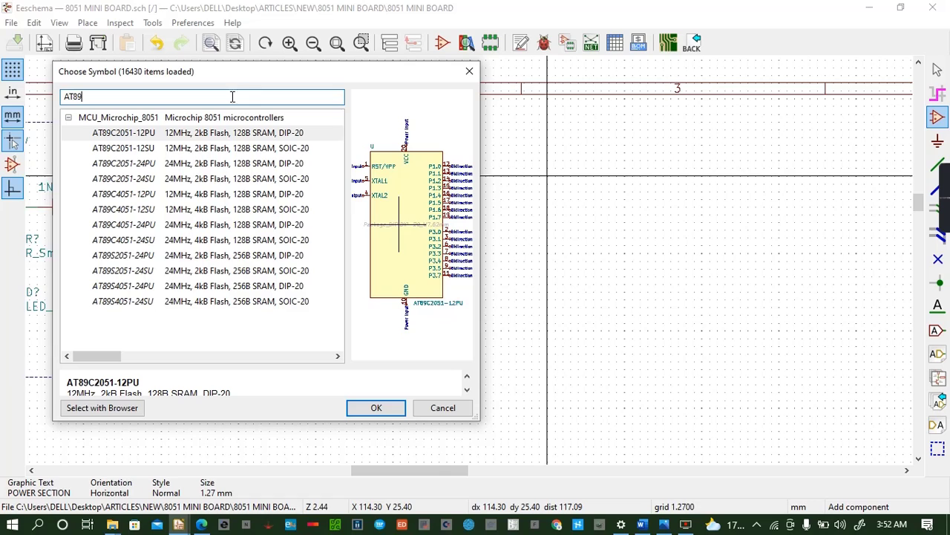
Examine the AT89 microcontroller variants in the search results, comparing their previews and package types
click(165, 149)
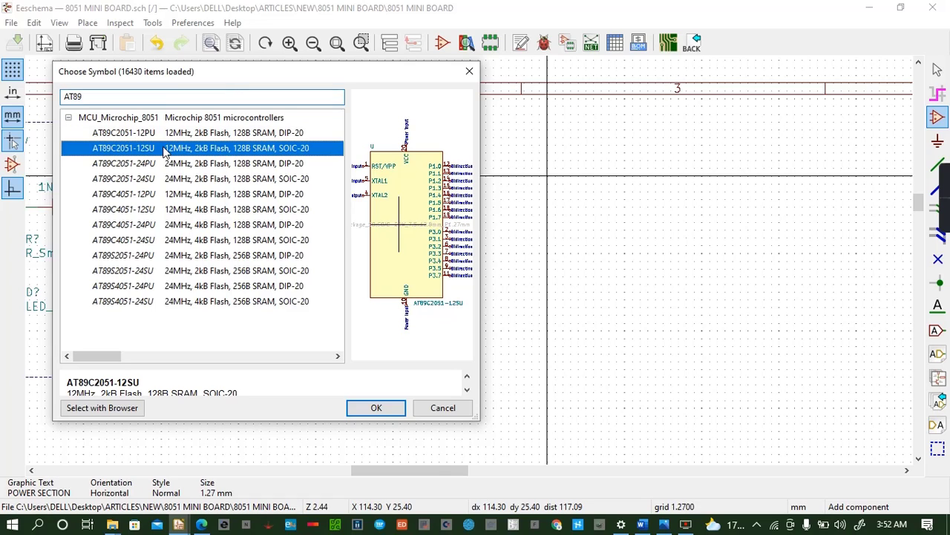
click(165, 170)
click(166, 180)
click(167, 196)
click(161, 211)
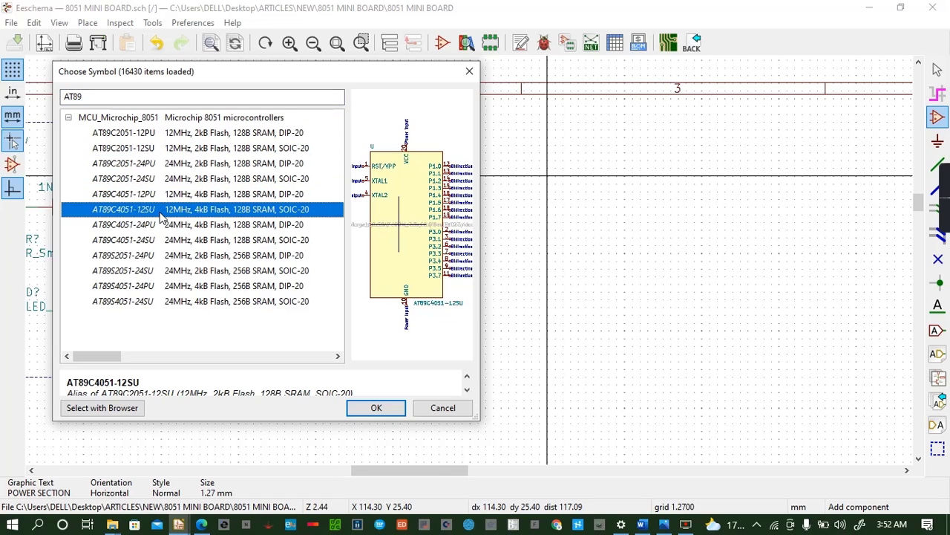
click(162, 227)
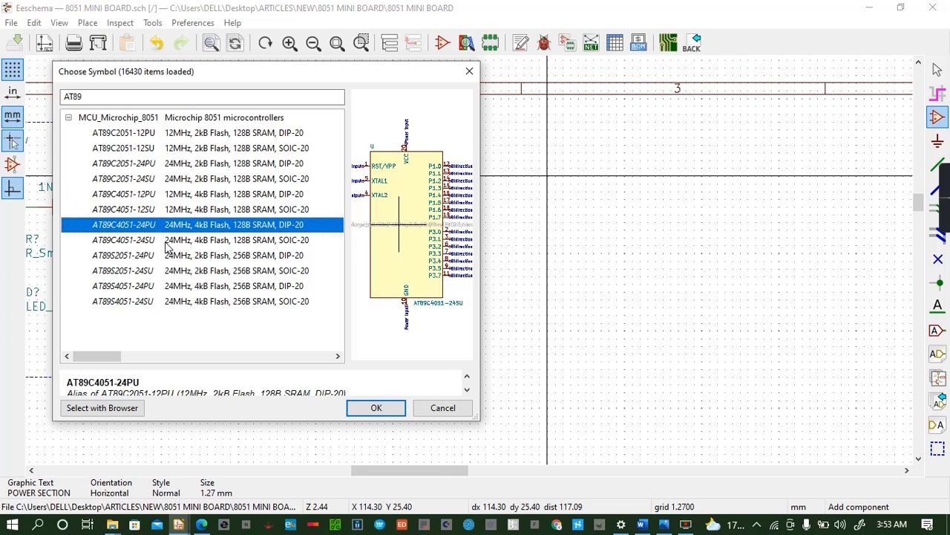
click(166, 242)
click(169, 256)
click(173, 273)
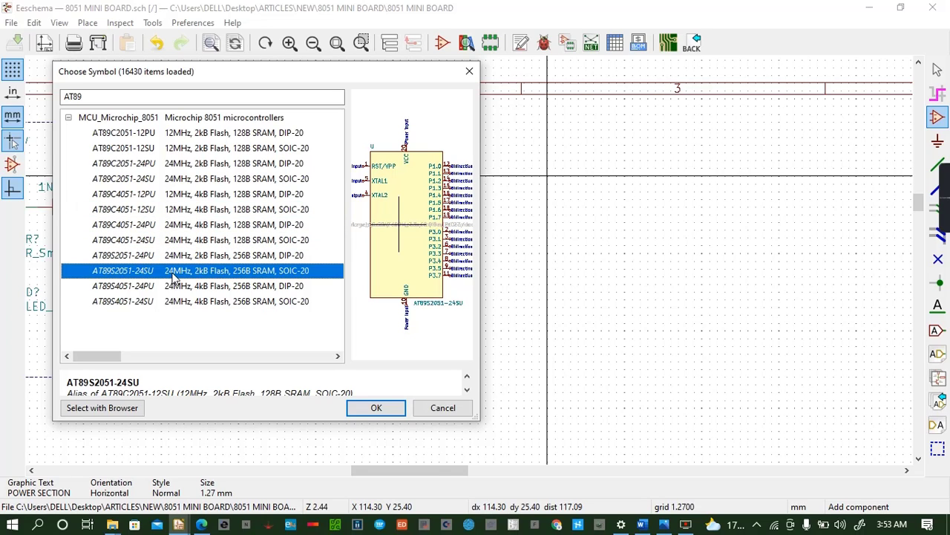
click(177, 288)
click(180, 303)
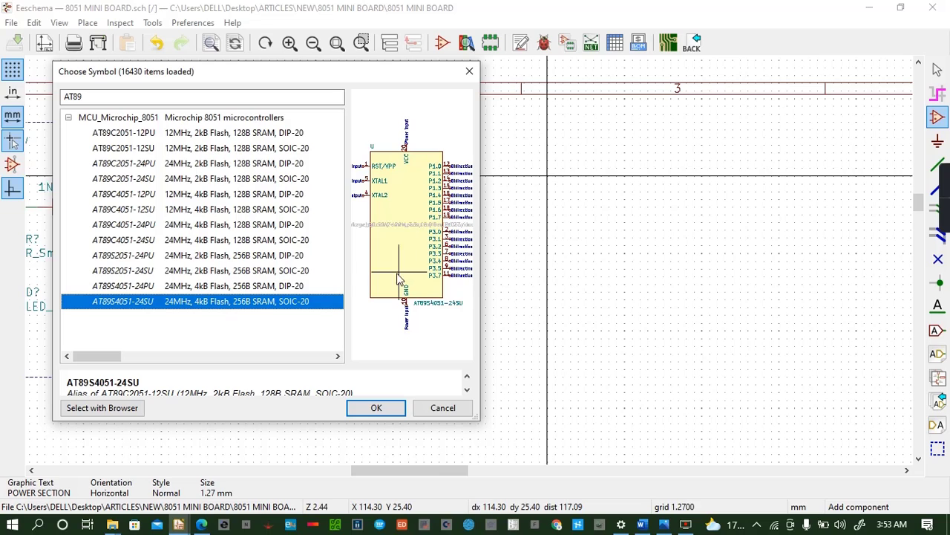
click(236, 291)
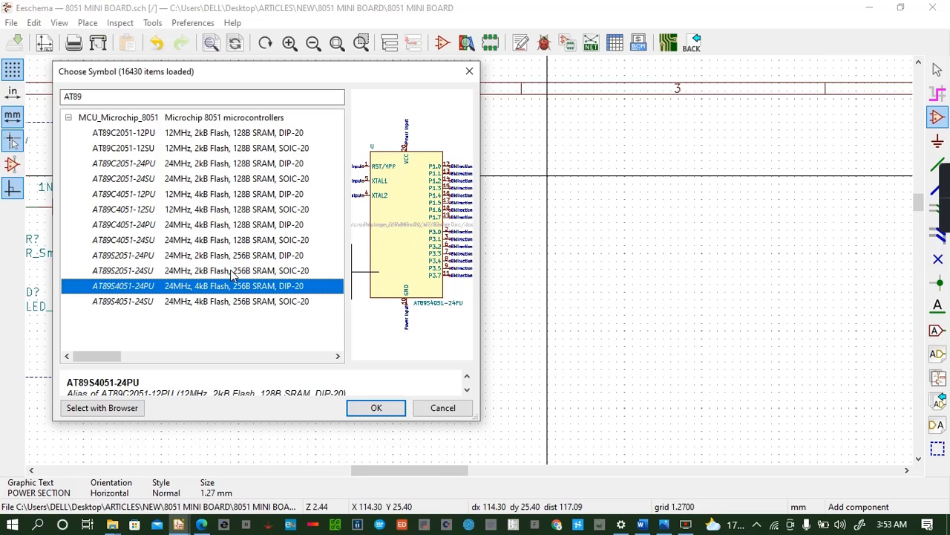
click(233, 272)
Search the symbol library for AT8951, clear the search and close the symbol chooser without placing anything
click(112, 96)
key(BackSpace)
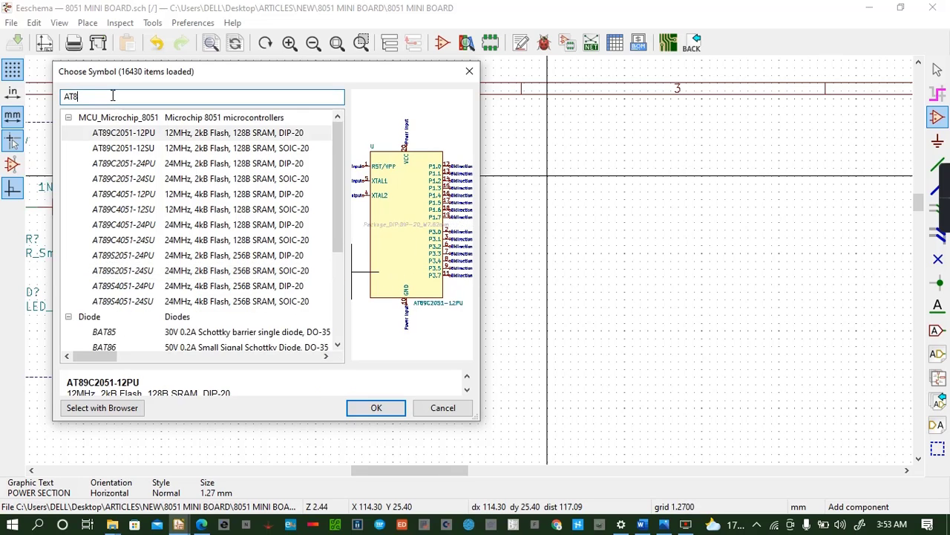
key(BackSpace)
key(BackSpace)
key(BackSpace)
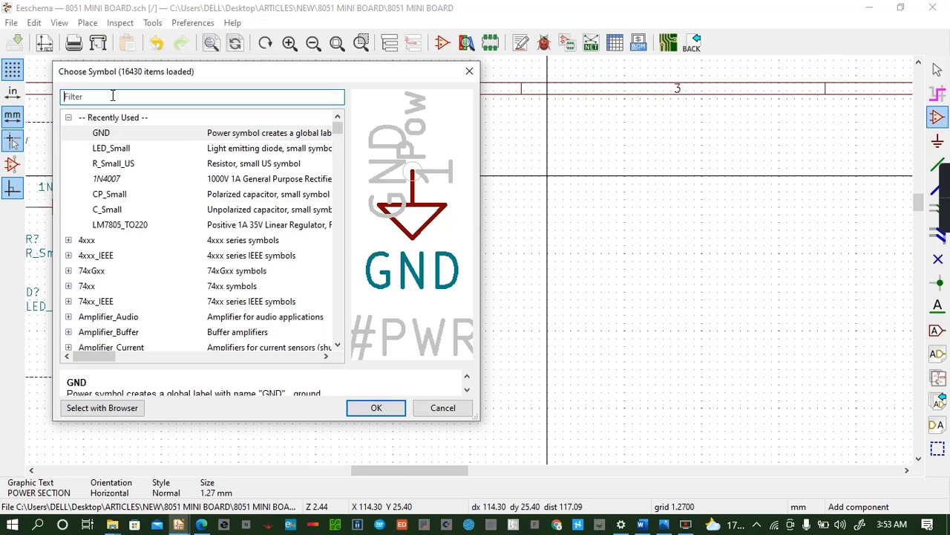
text(AT895)
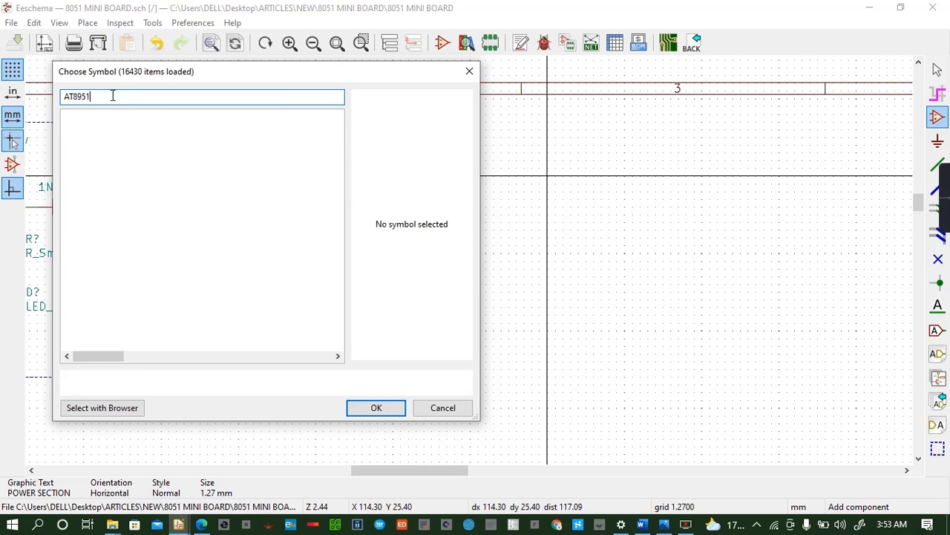
text(1)
key(BackSpace)
key(BackSpace)
key(BackSpace)
key(BackSpace)
key(BackSpace)
key(BackSpace)
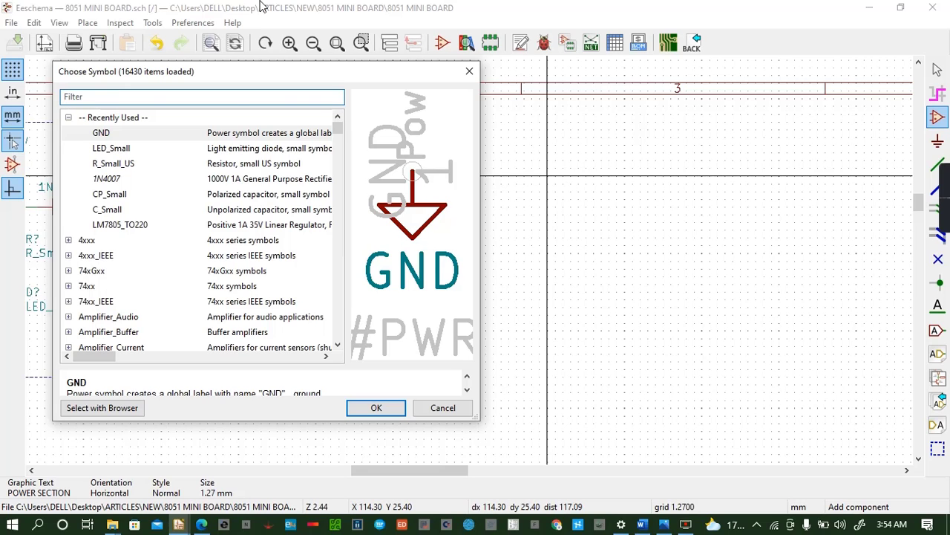
click(469, 71)
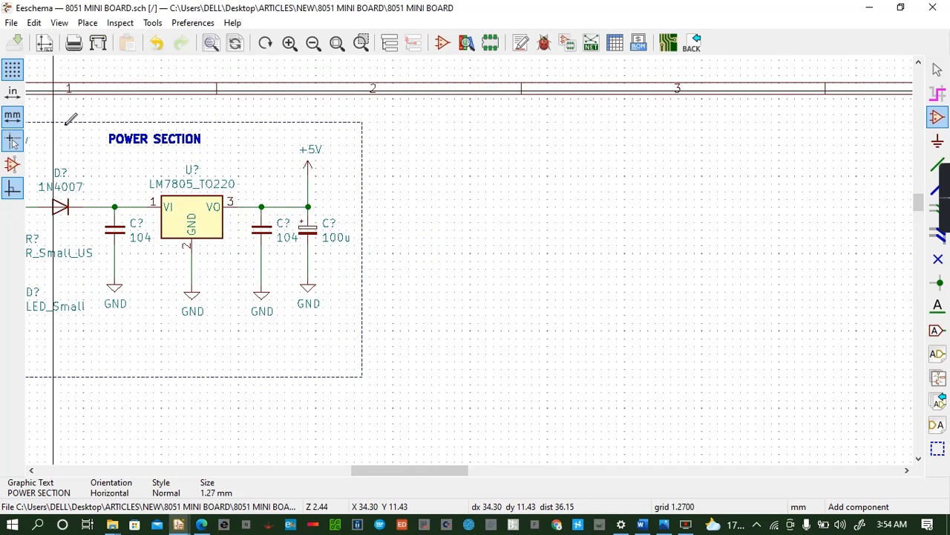
Switch to the KiCad project window and open the Symbol Editor
mouse_move(179, 524)
click(71, 483)
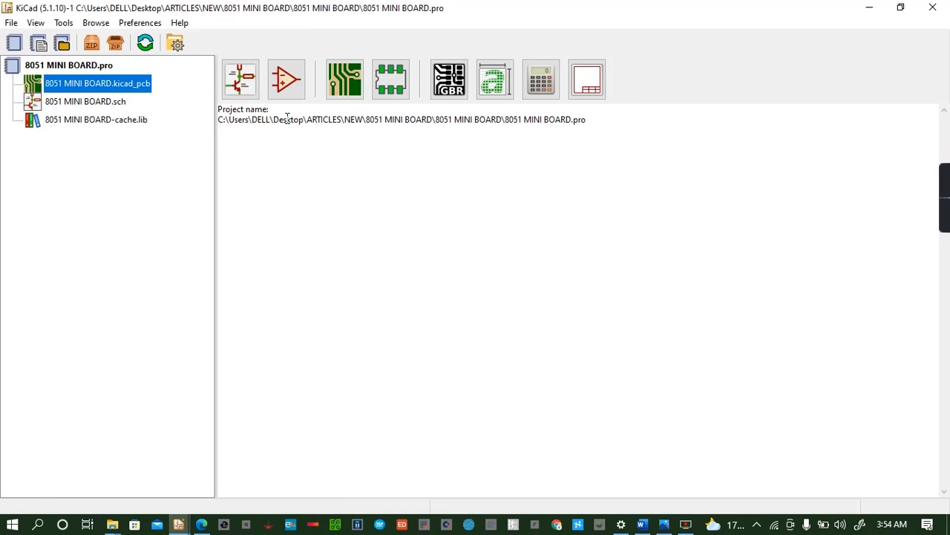
click(281, 78)
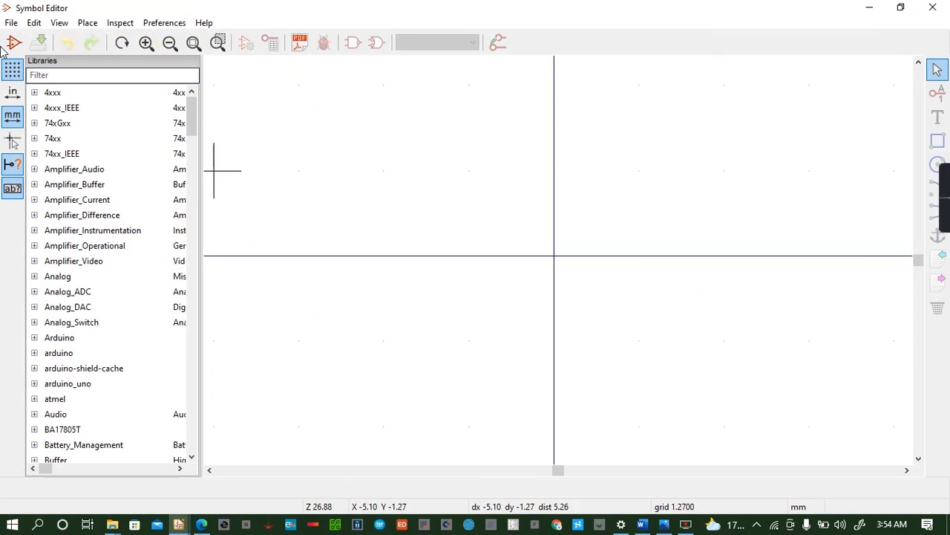
click(13, 45)
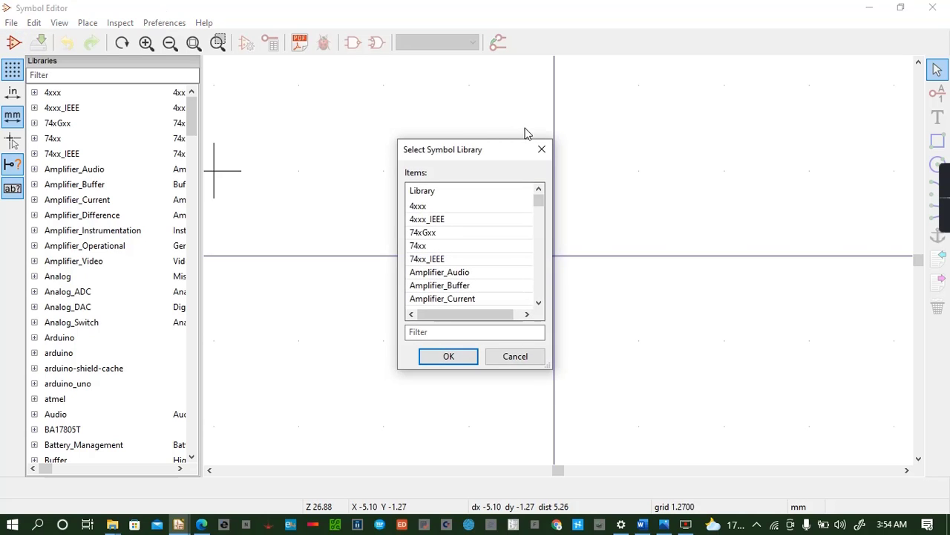
click(541, 149)
right_click(129, 134)
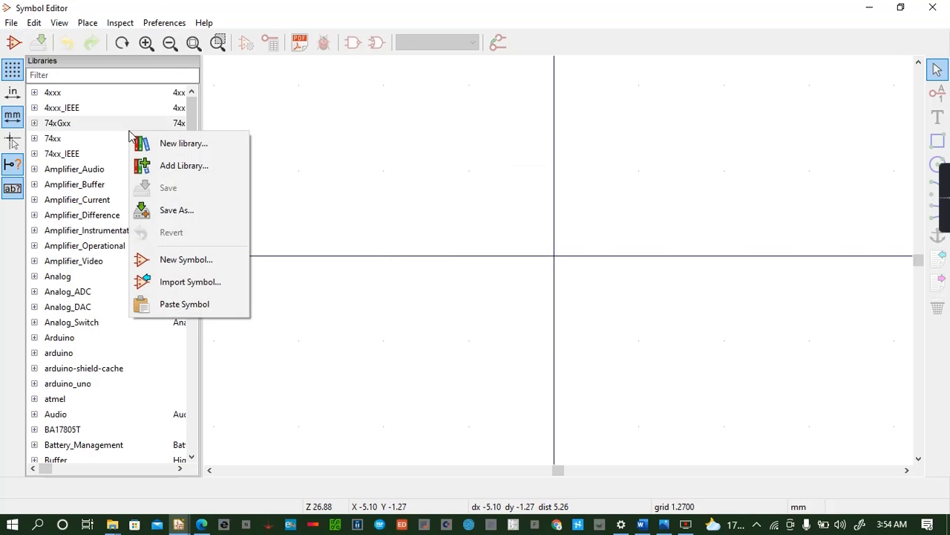
click(185, 171)
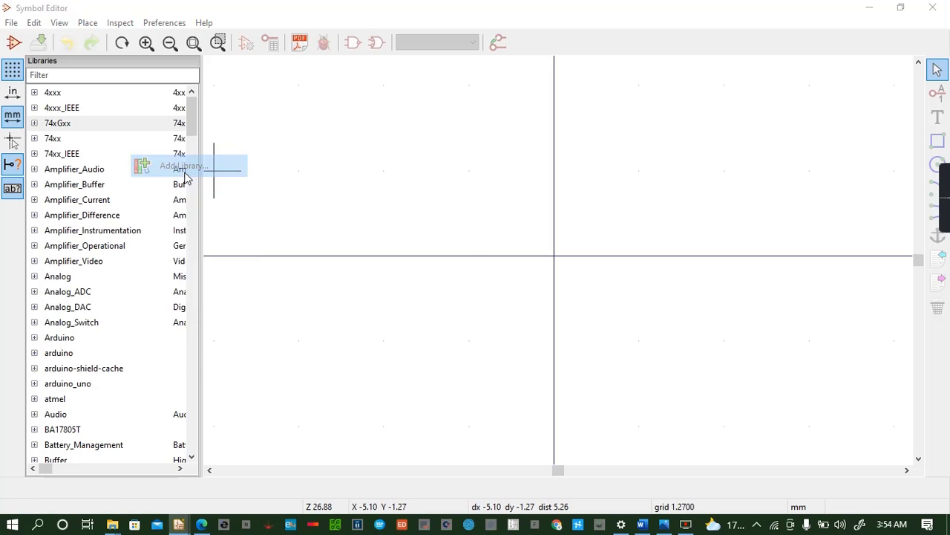
click(458, 40)
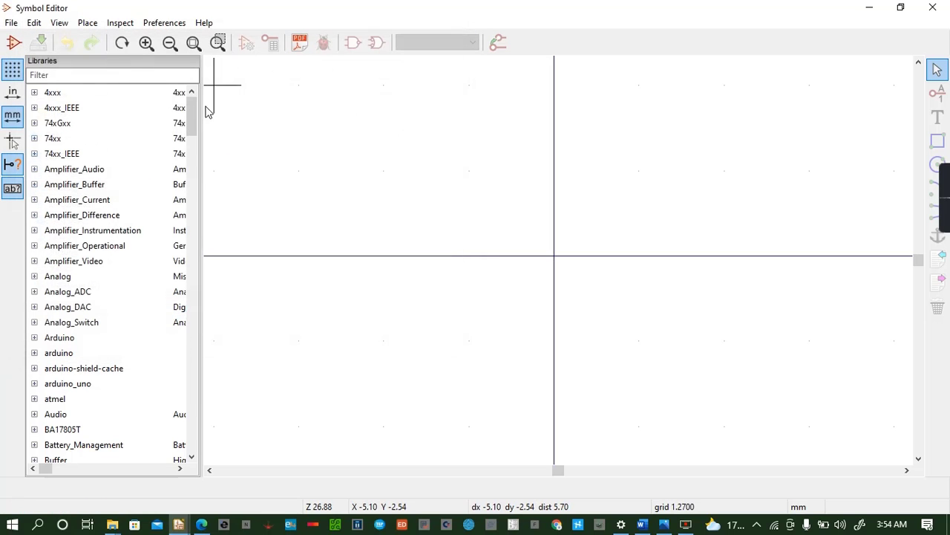
Start a new symbol library in the 8051 MINI BOARD project folder
right_click(124, 112)
click(189, 123)
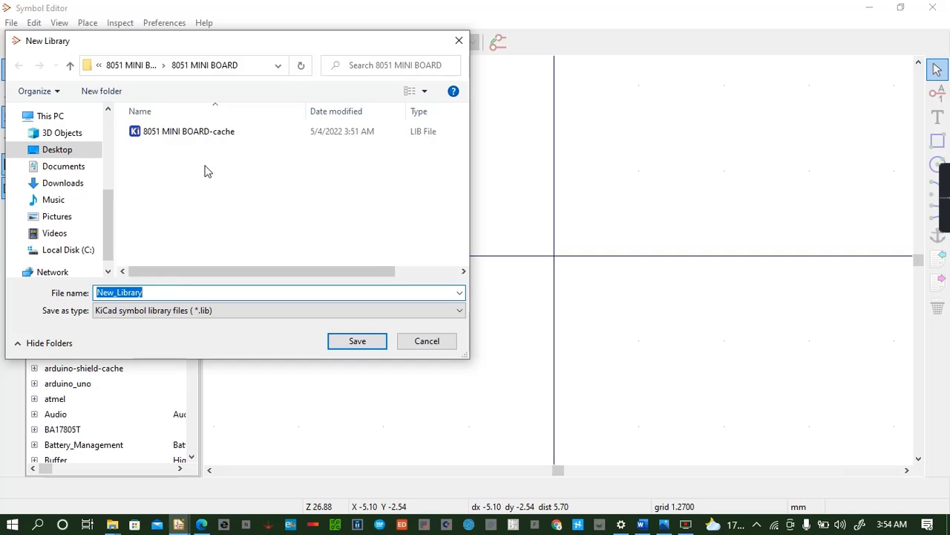
click(195, 134)
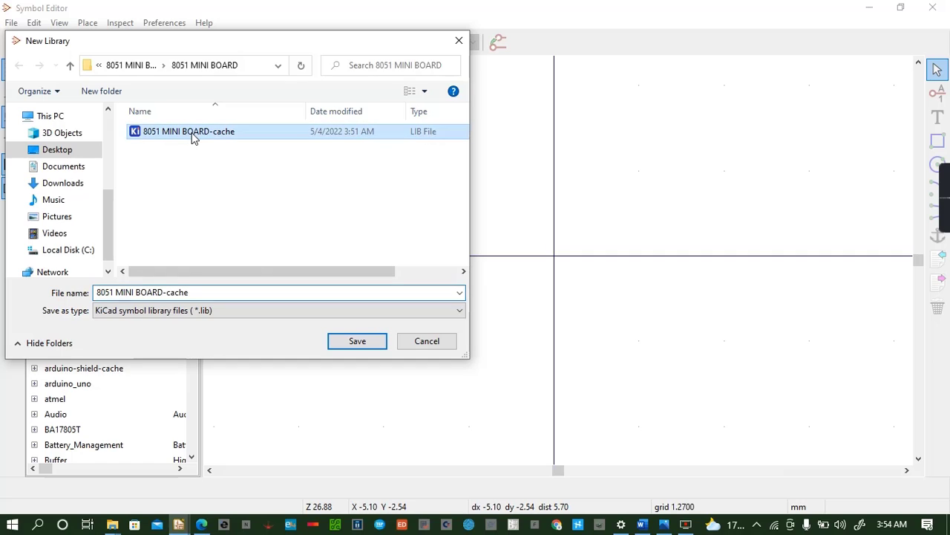
click(357, 342)
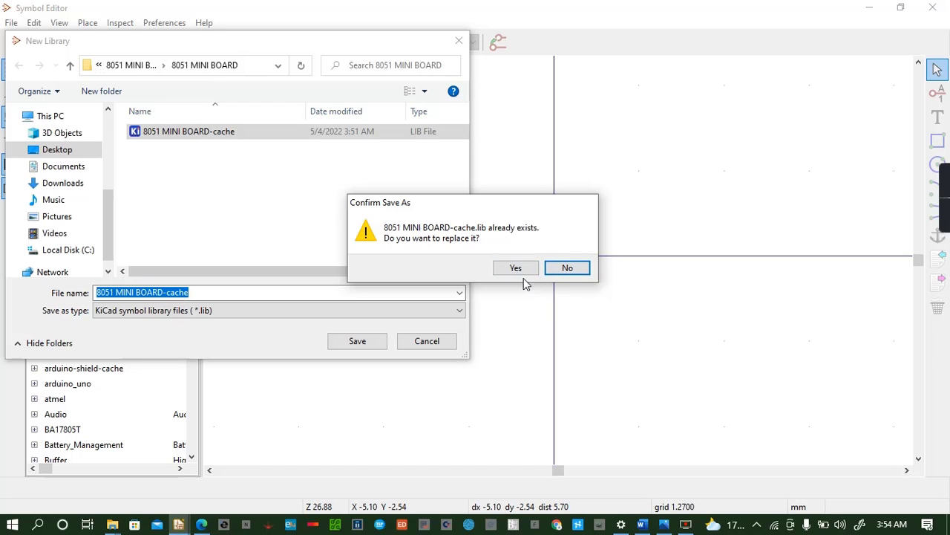
click(568, 269)
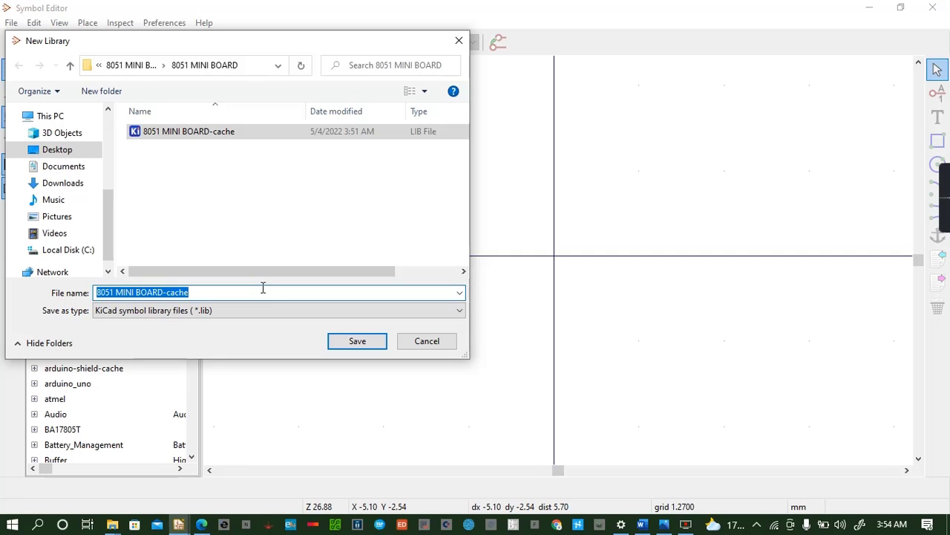
Name the new symbol library 8051 MINI and save it as a KiCad symbol library file
key(BackSpace)
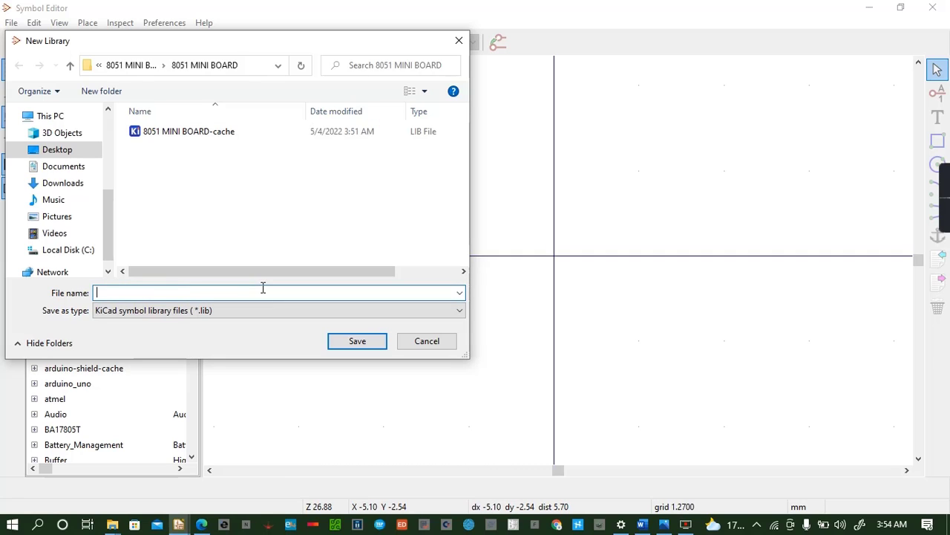
text(8051 MINI)
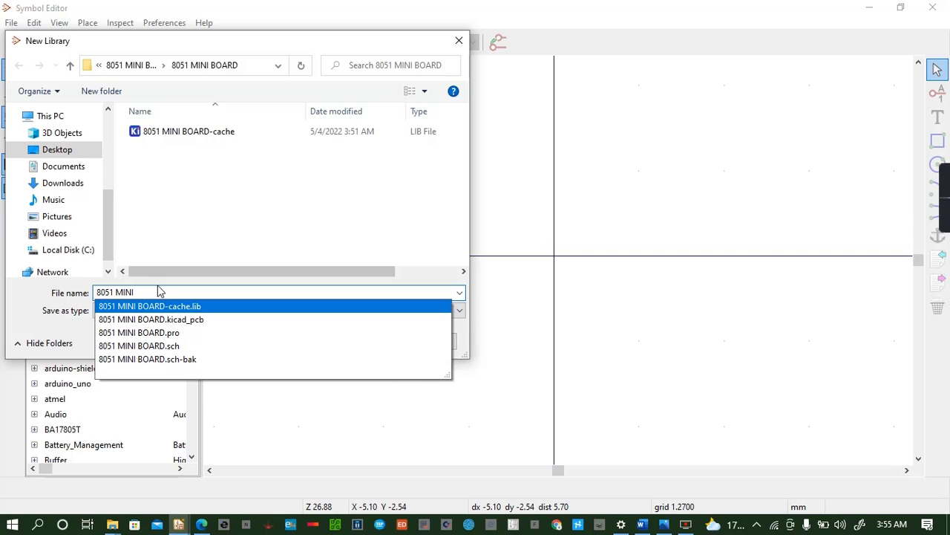
click(463, 328)
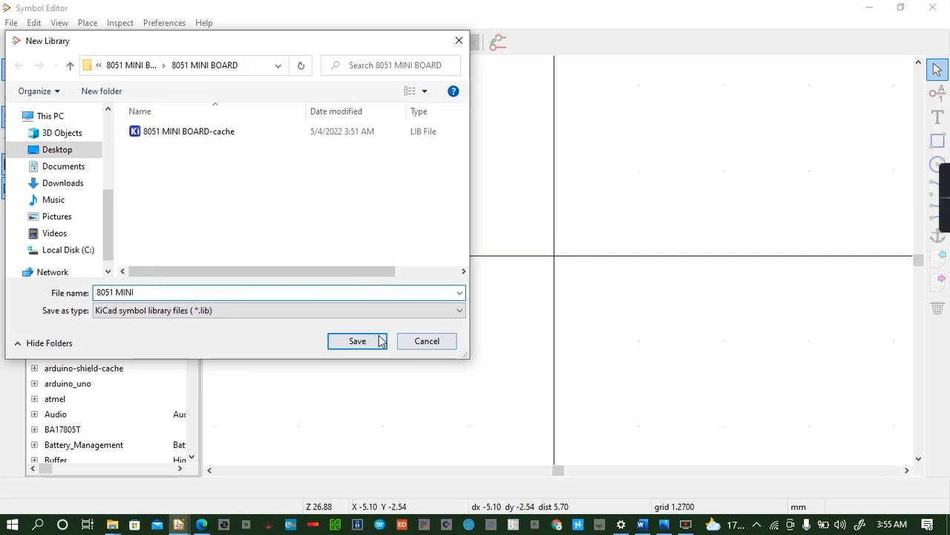
click(374, 341)
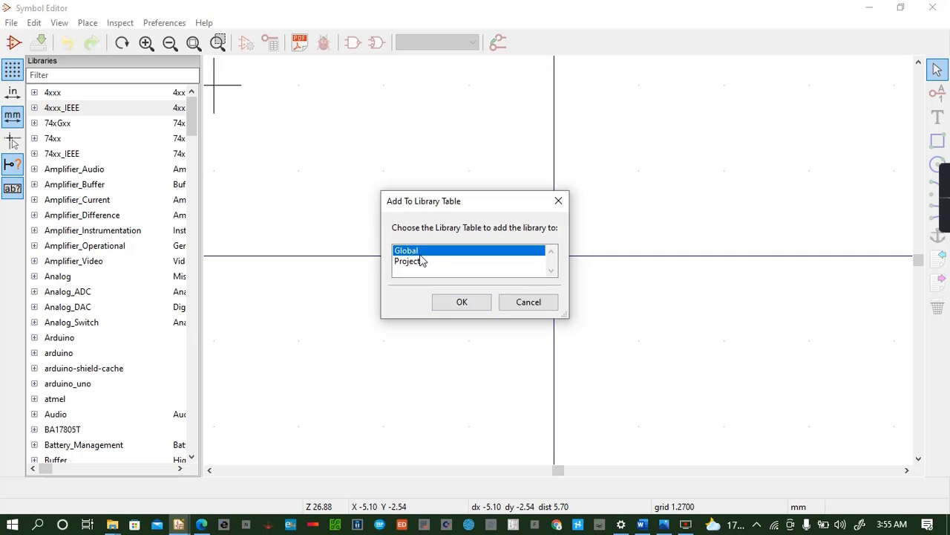
Add the new library to the Global library table and create a symbol named AT8951 in the 8051 MINI library
click(461, 302)
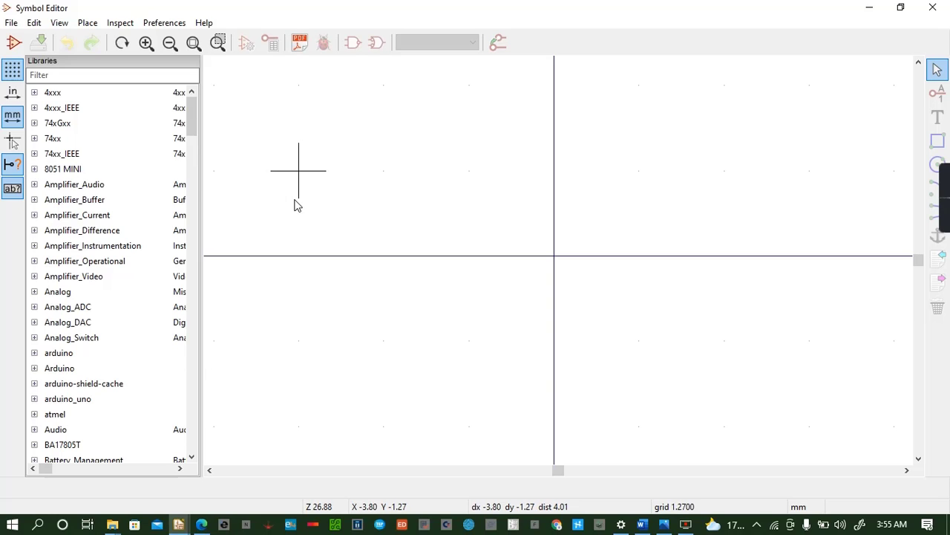
click(15, 43)
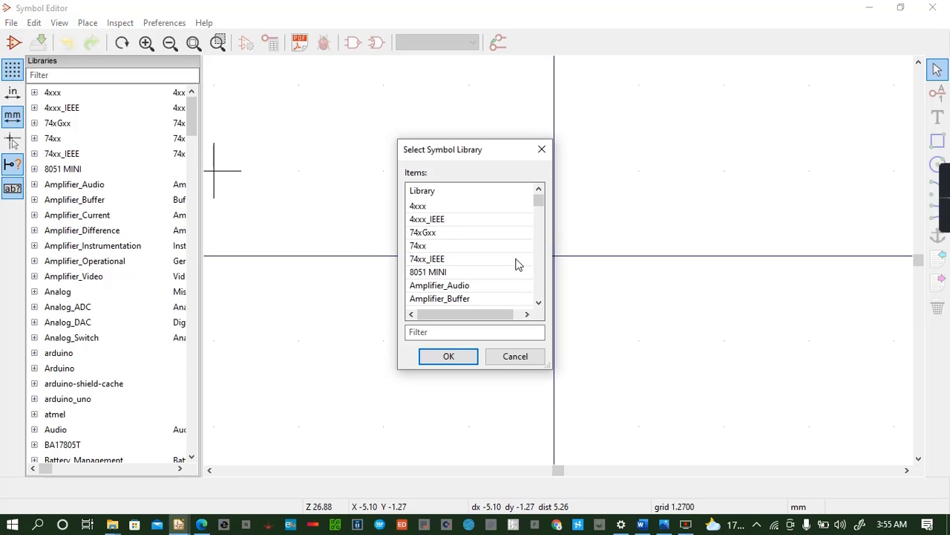
click(458, 356)
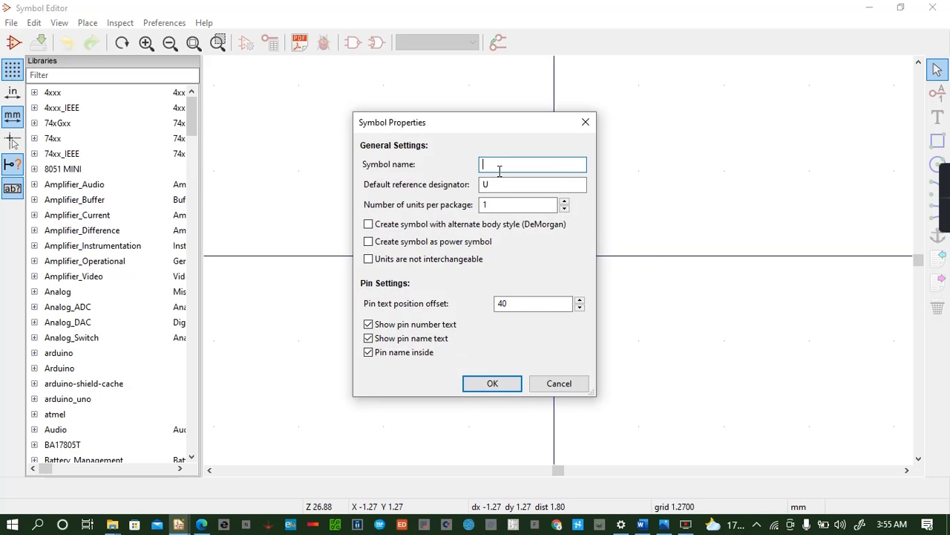
text(AT8951)
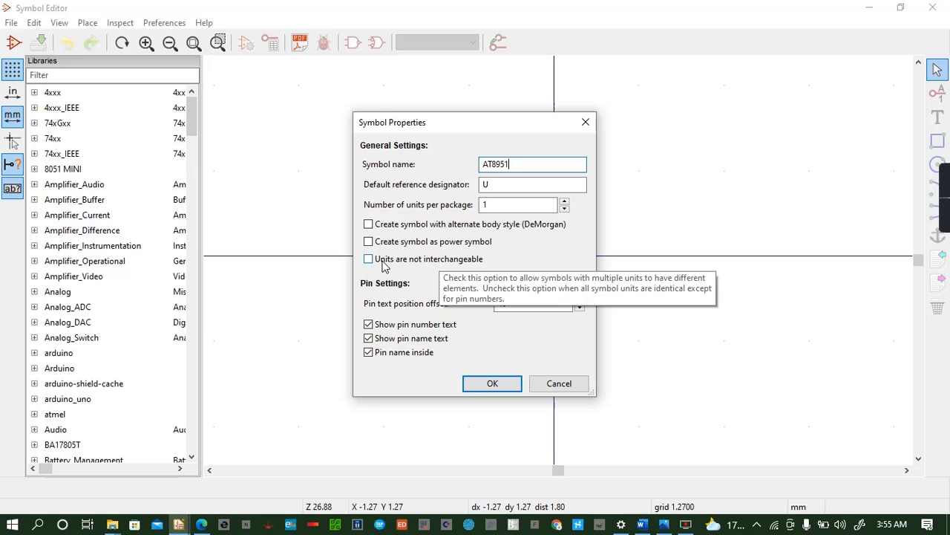
click(490, 383)
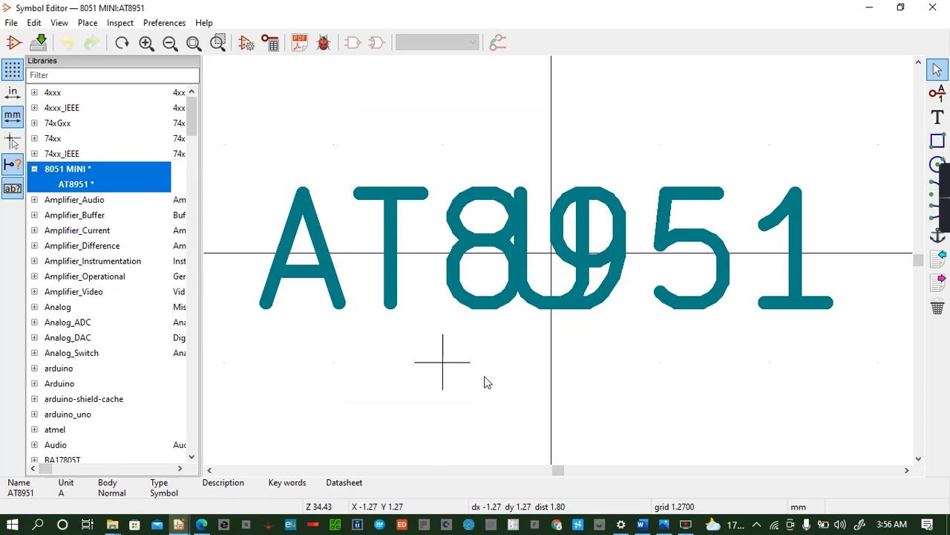
Separate the overlapping symbol fields by moving the AT8951 value text above the origin and the reference U below it
click(386, 228)
key(m)
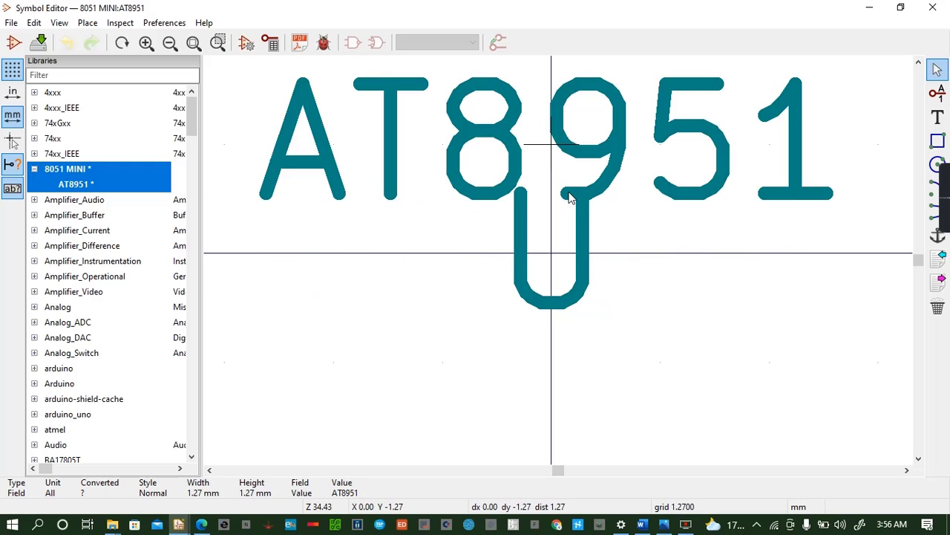
click(566, 216)
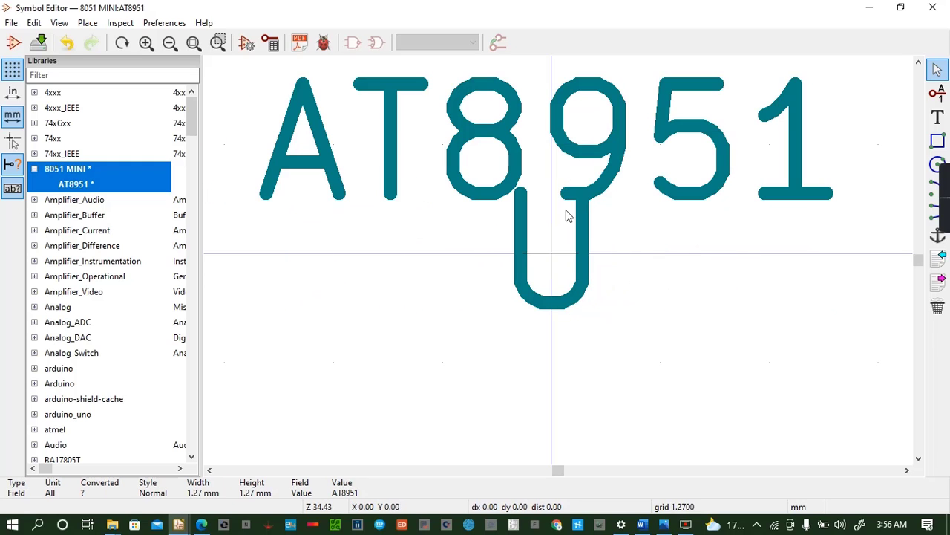
click(525, 261)
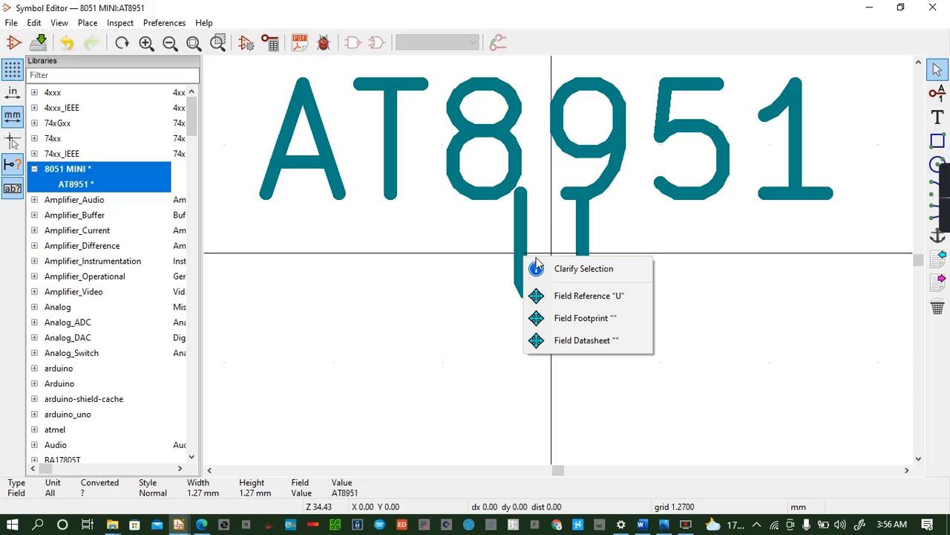
click(587, 295)
drag(554, 259, 564, 308)
scroll(564, 308, down, 4)
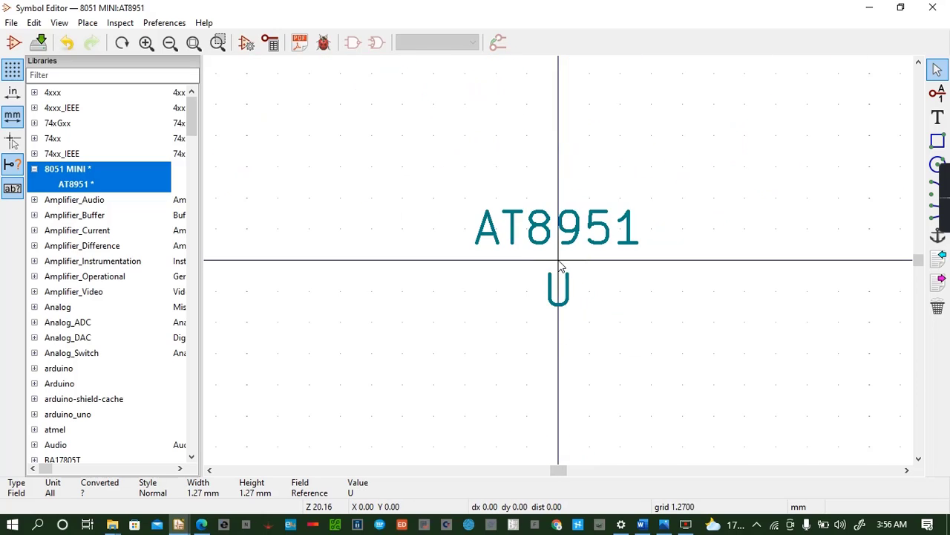
scroll(562, 266, down, 1)
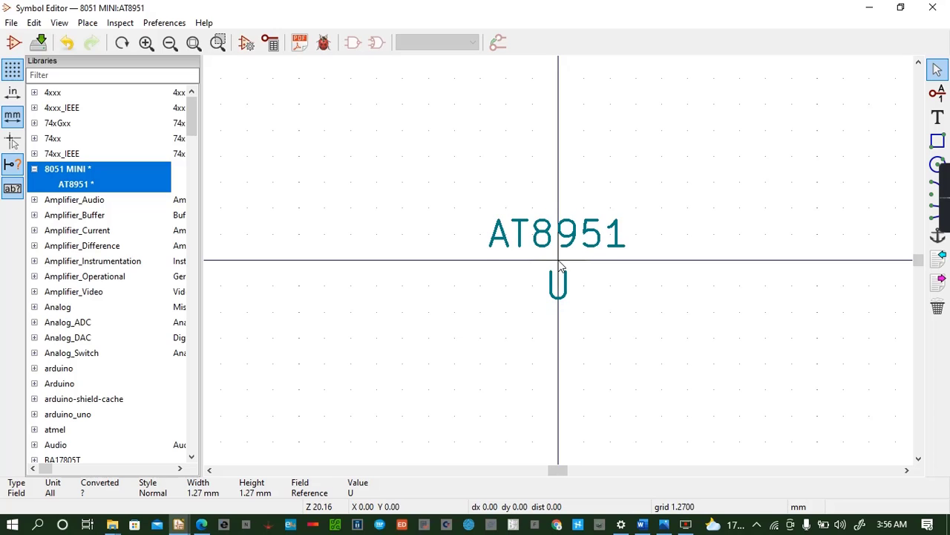
scroll(562, 266, down, 5)
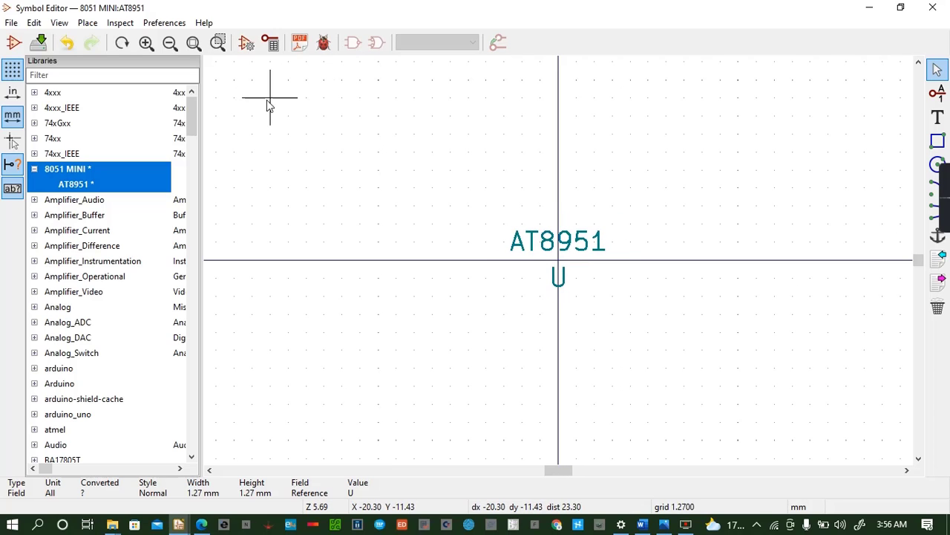
Start adding a pin to the AT8951 symbol, up and to the left of the origin, with a pin length of 5.08 mm
click(938, 93)
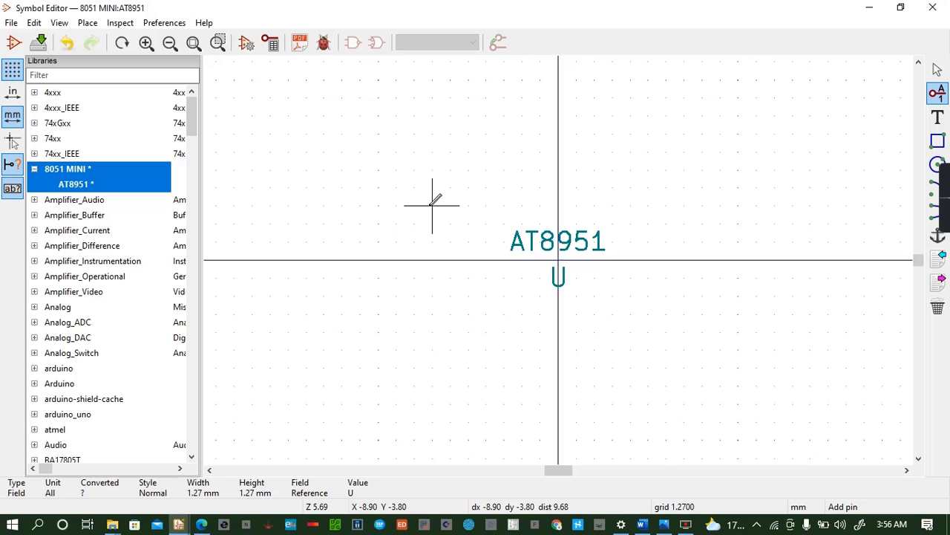
click(432, 168)
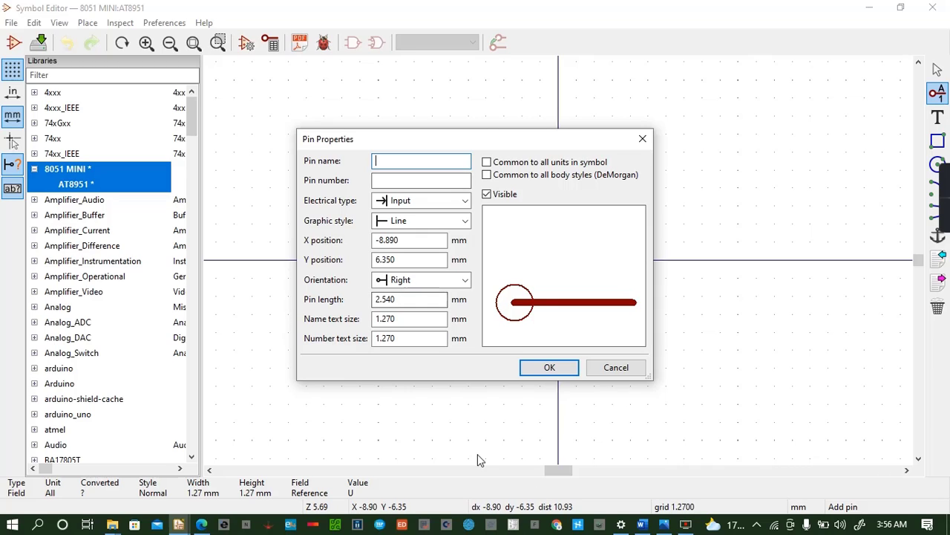
click(414, 300)
key(BackSpace)
key(BackSpace)
key(BackSpace)
key(BackSpace)
key(BackSpace)
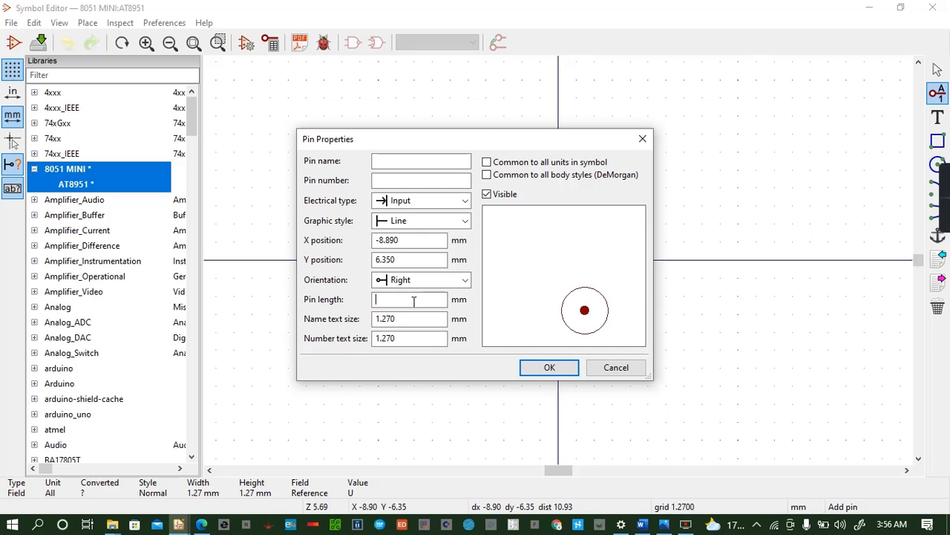
text(5)
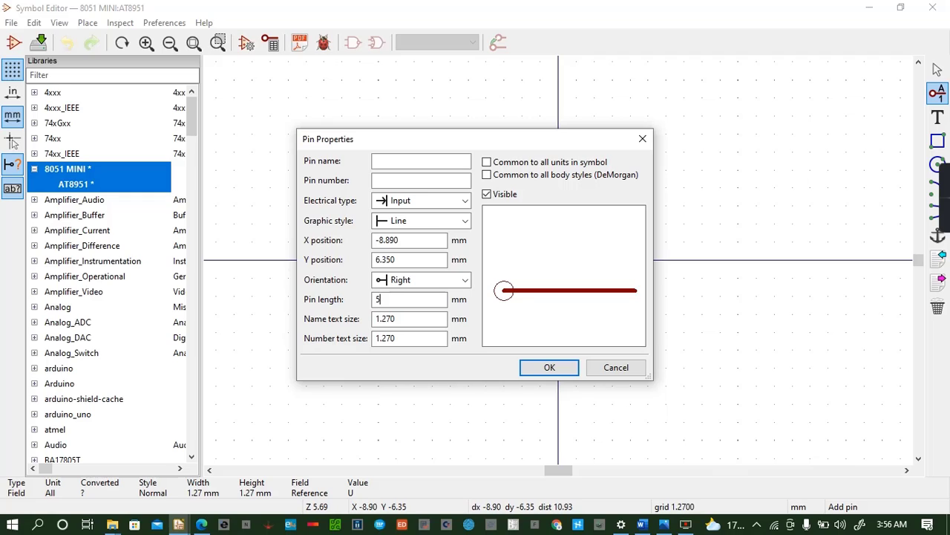
text(.08)
Set the new pin's name text size to 1.27 mm
click(407, 319)
key(BackSpace)
key(BackSpace)
key(BackSpace)
key(BackSpace)
text(.17)
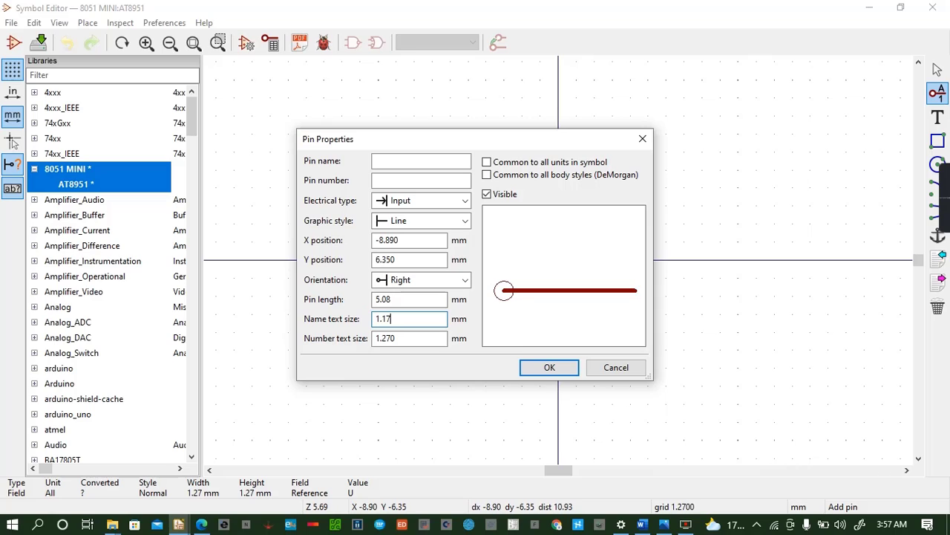
key(BackSpace)
key(BackSpace)
text(27)
Name the pin T2/P1.0 and place it at X -13.97, Y -6.35 mm, left of the AT8951 text
click(399, 160)
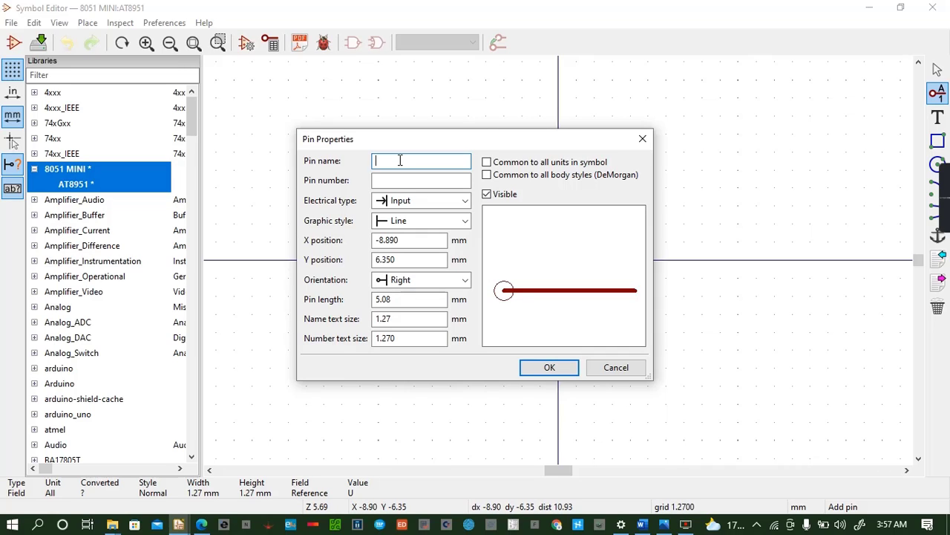
text(T)
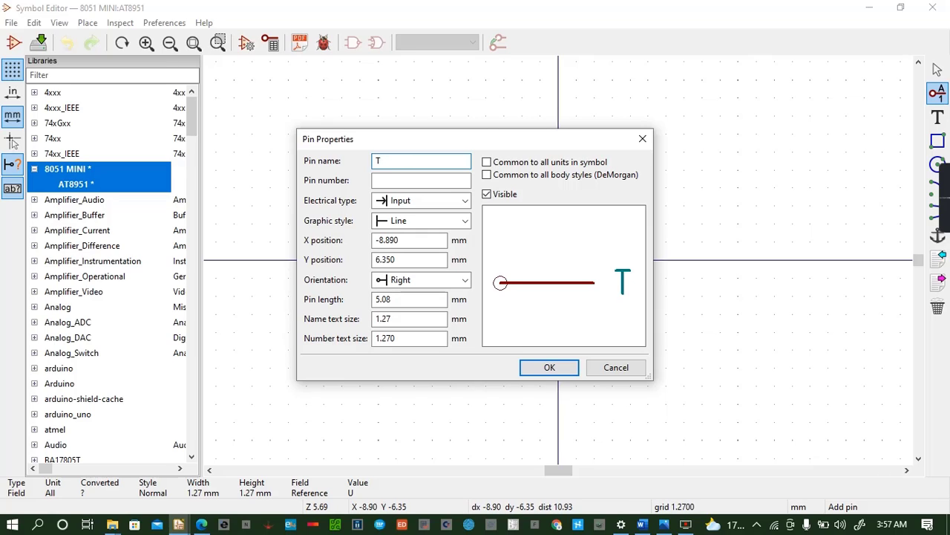
text(2/)
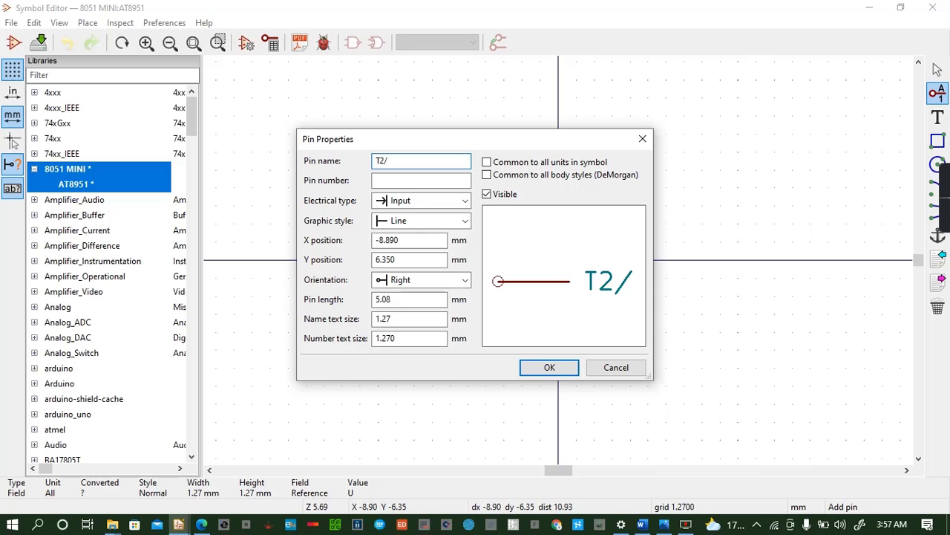
text(P)
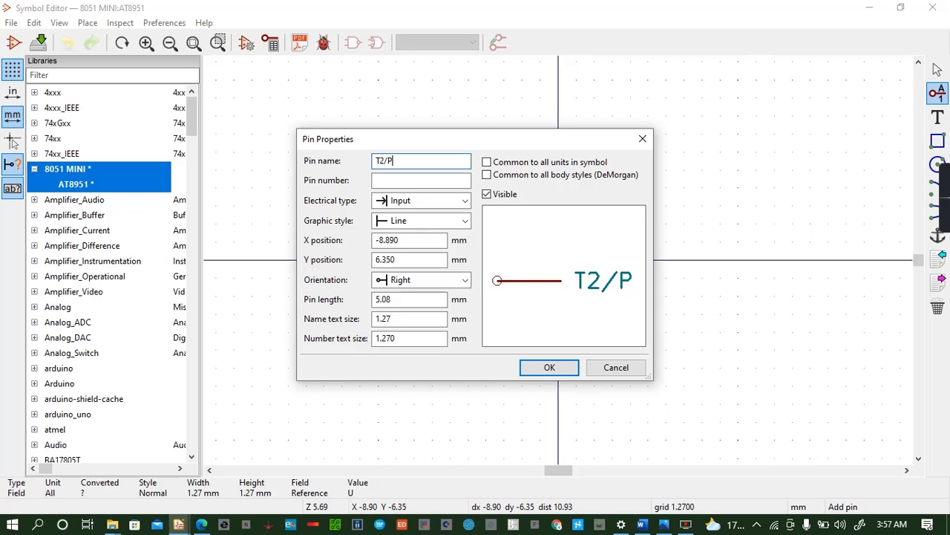
text(1.0)
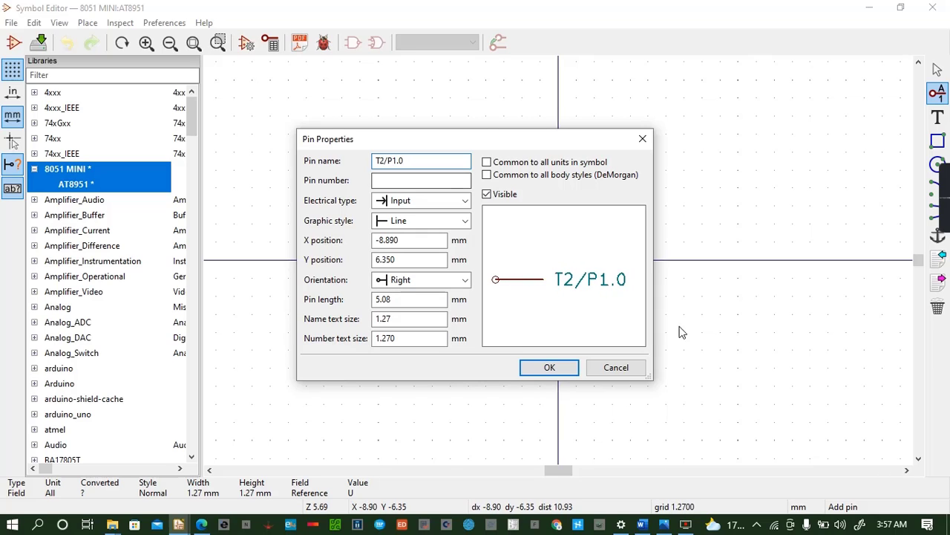
click(549, 368)
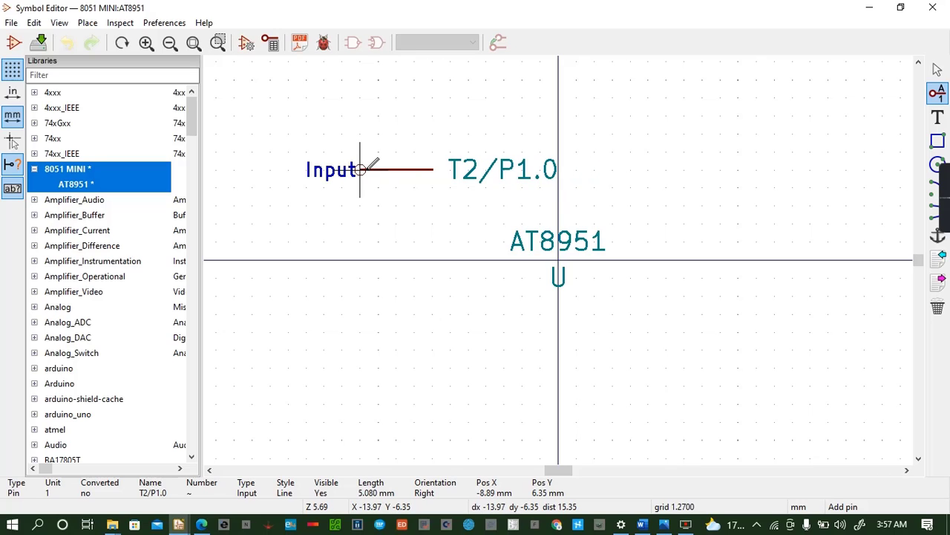
click(361, 169)
Edit the T2/P1.0 pin, setting its length to 2.08 mm and its name text size to 0.8 mm
click(361, 169)
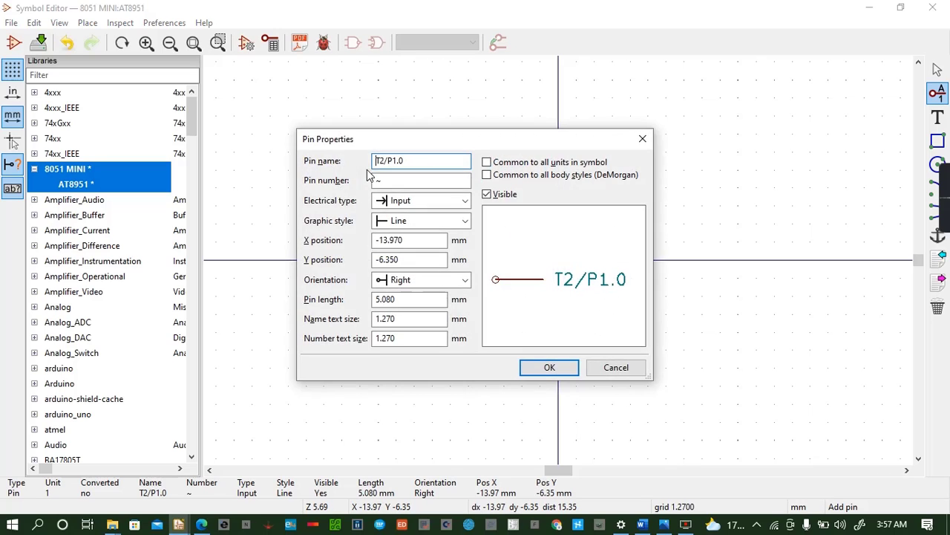
click(381, 300)
key(BackSpace)
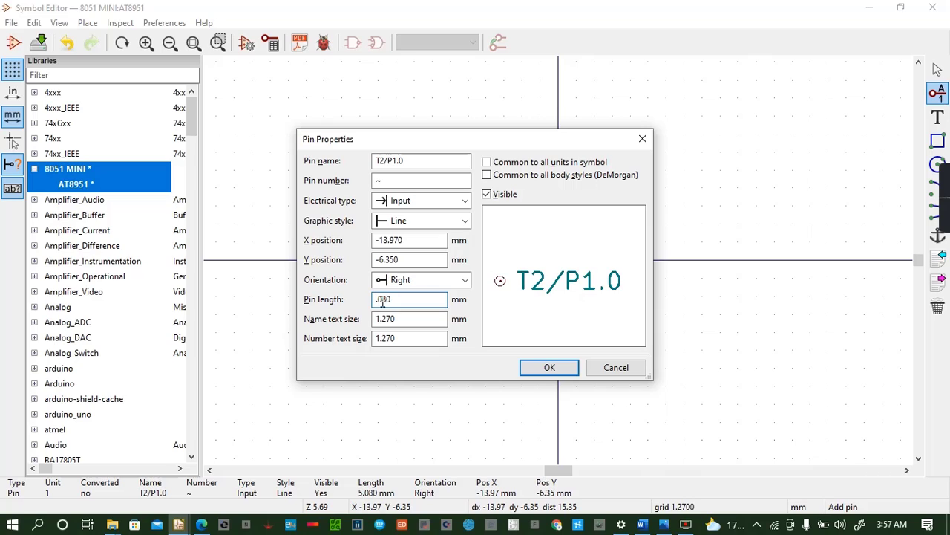
text(2)
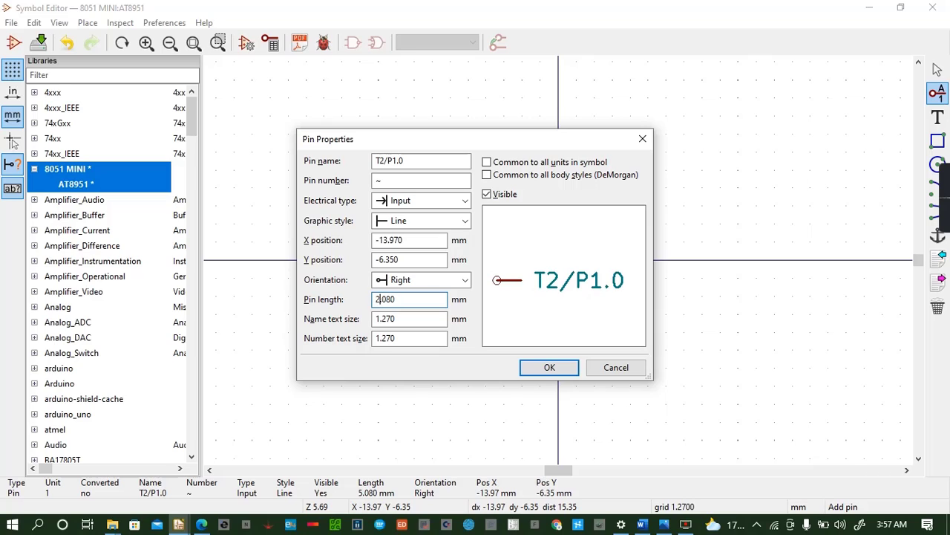
click(398, 320)
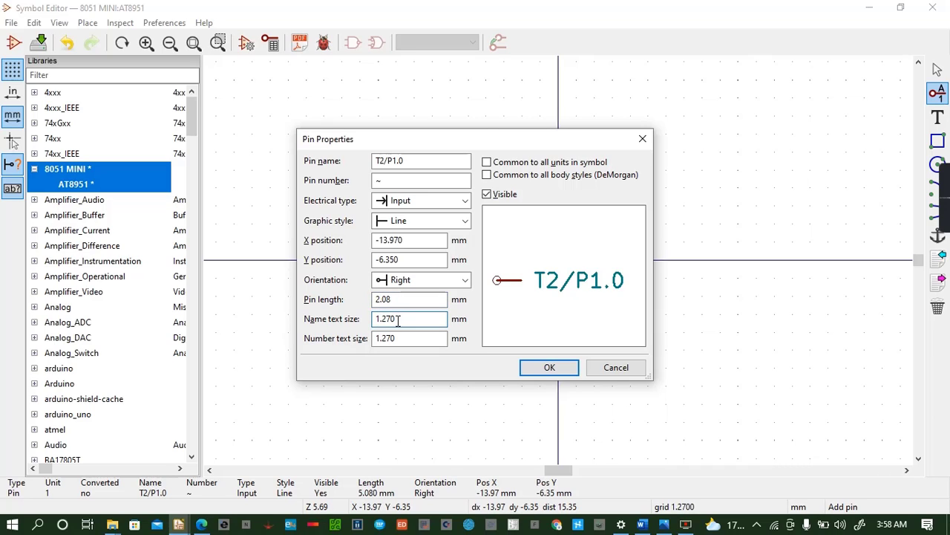
key(BackSpace)
key(BackSpace)
key(BackSpace)
key(BackSpace)
key(BackSpace)
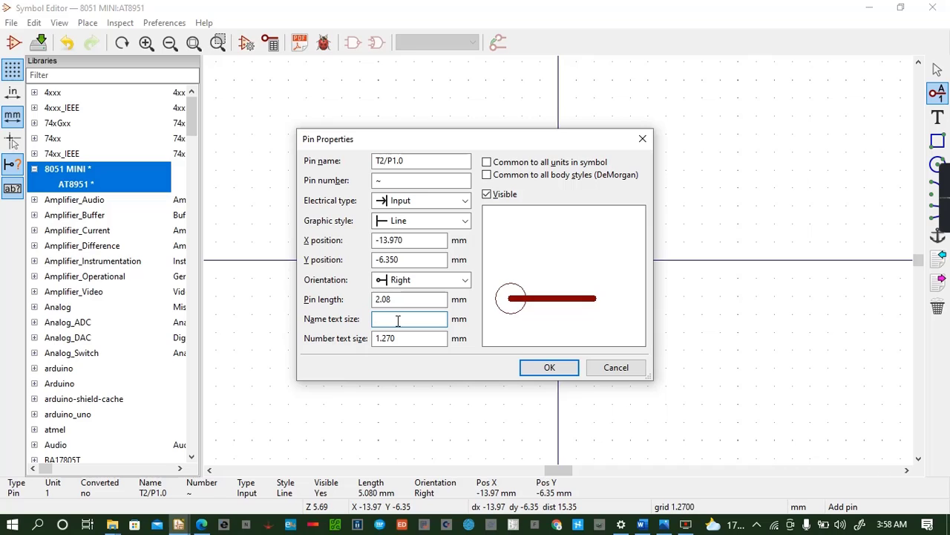
text(0.8)
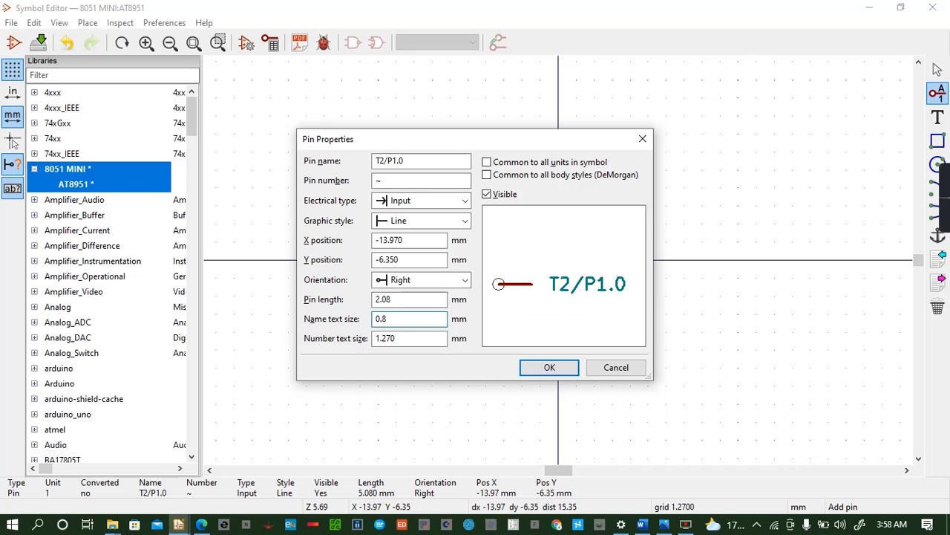
Set the T2/P1.0 pin's number text size to 0.8 mm and apply the pin properties
click(405, 338)
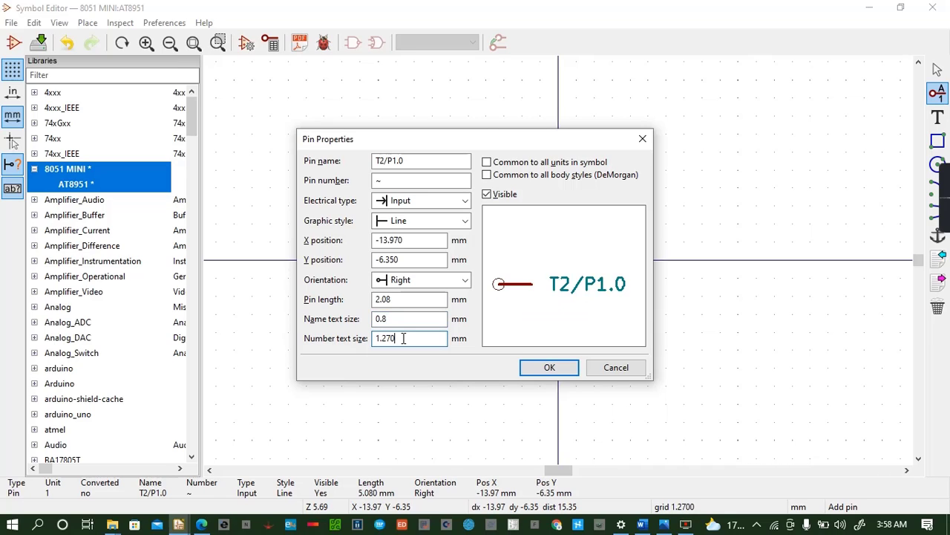
key(BackSpace)
key(BackSpace)
key(BackSpace)
key(BackSpace)
key(BackSpace)
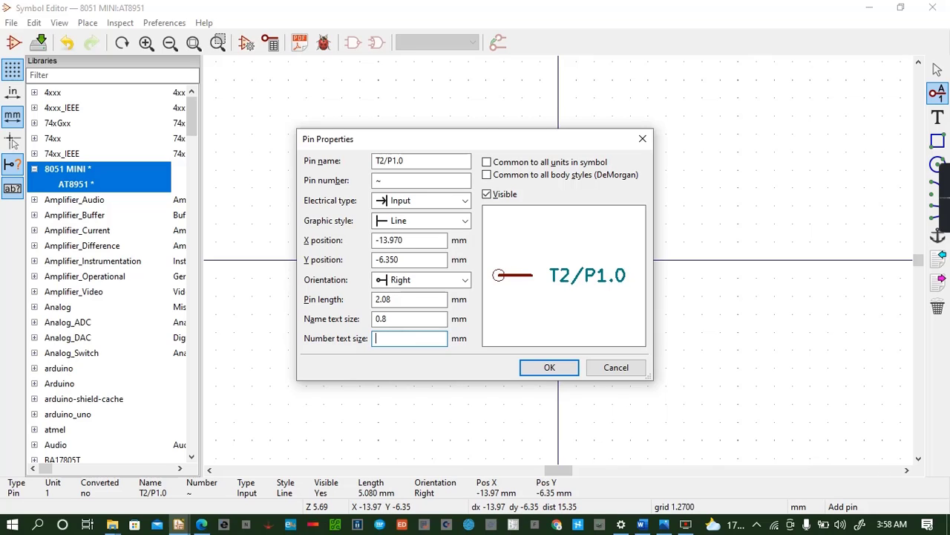
text(0.8)
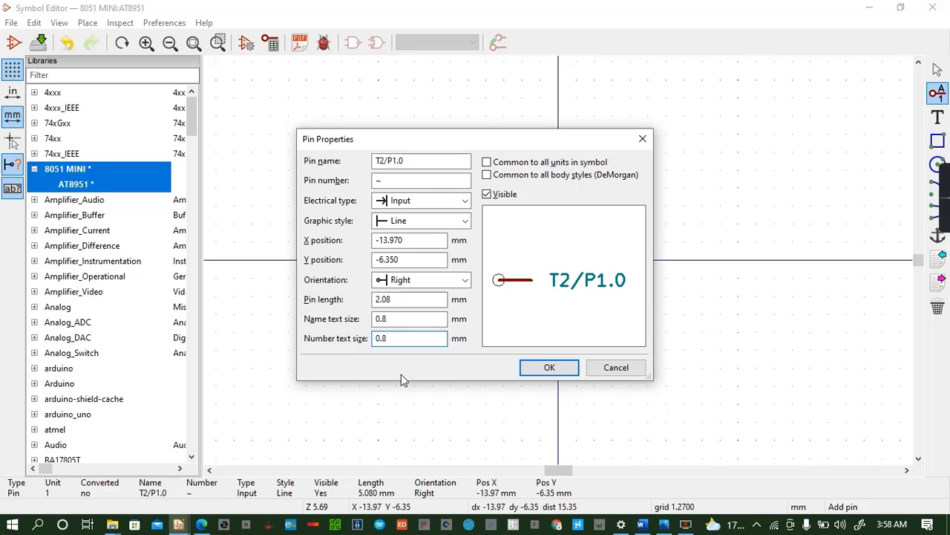
click(547, 367)
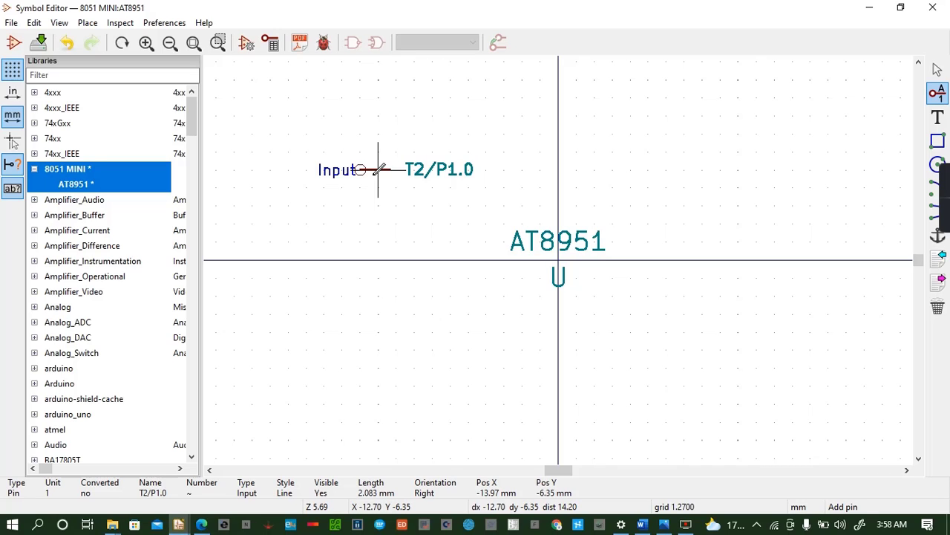
Add an input pin named P1.1 with number 2 and place it directly below the T2/P1.0 pin, aligned at X -13.97 mm
click(377, 199)
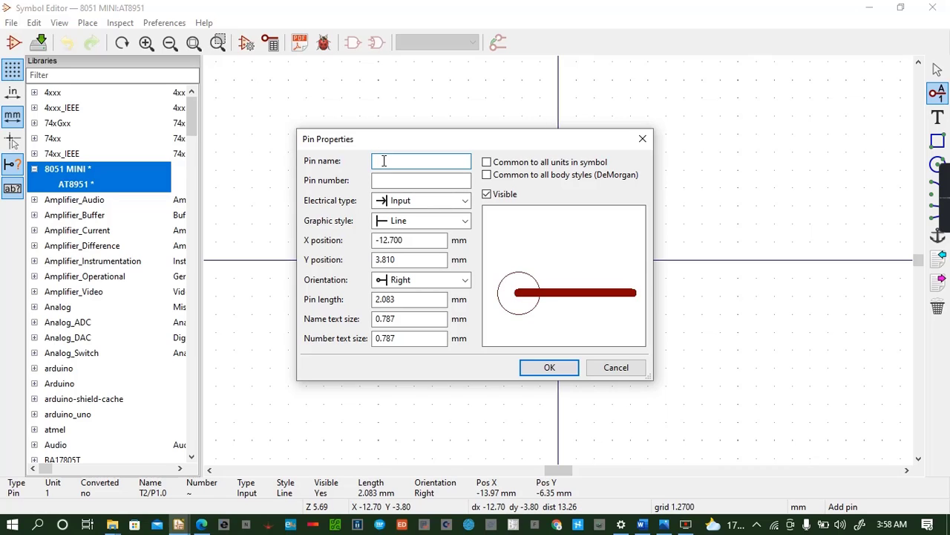
text(P)
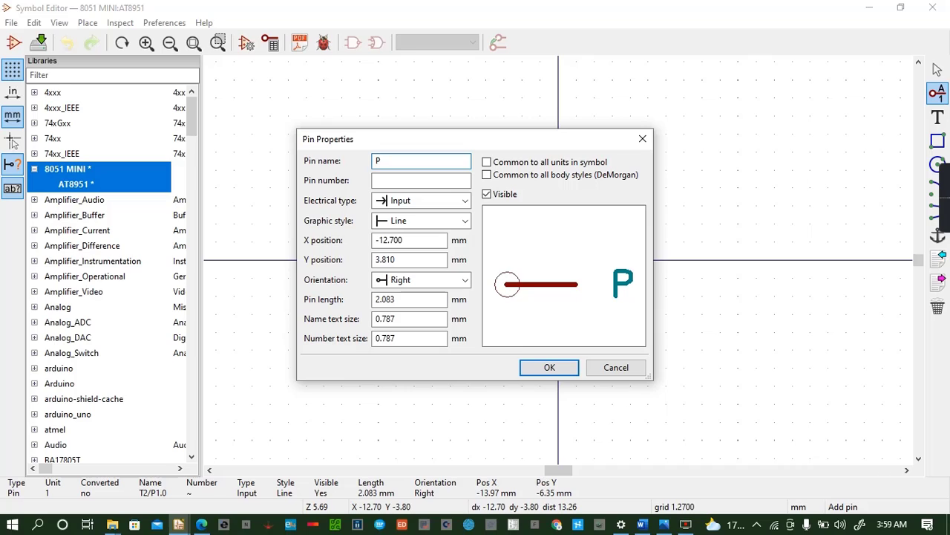
text(1.1)
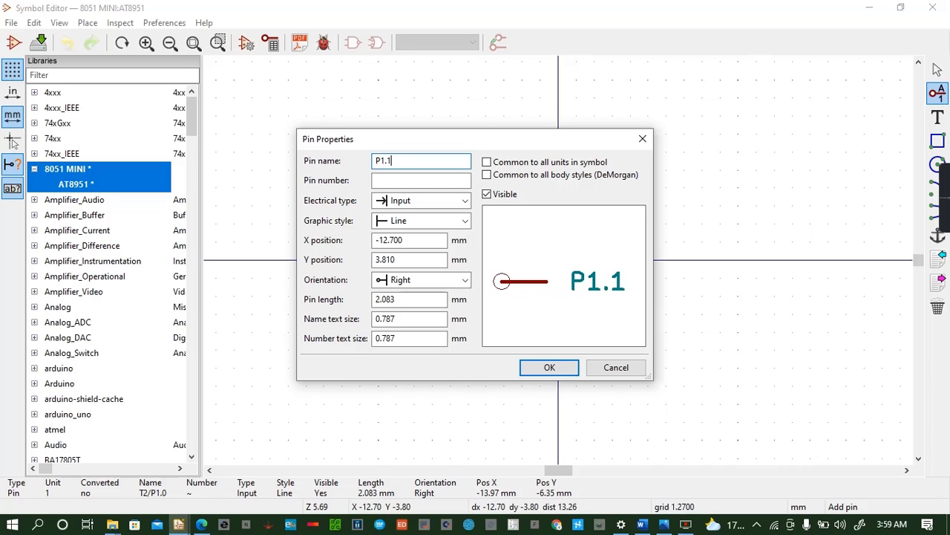
click(395, 182)
text(2)
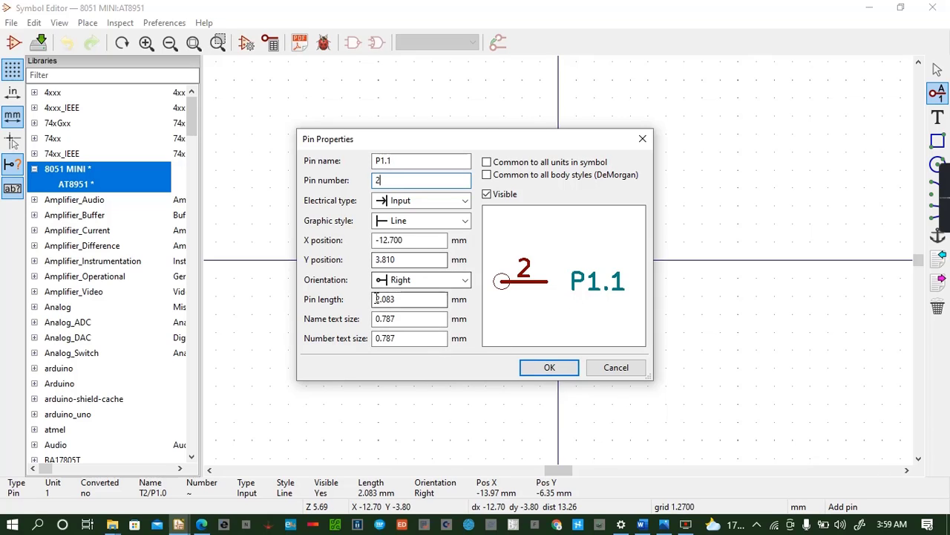
click(550, 368)
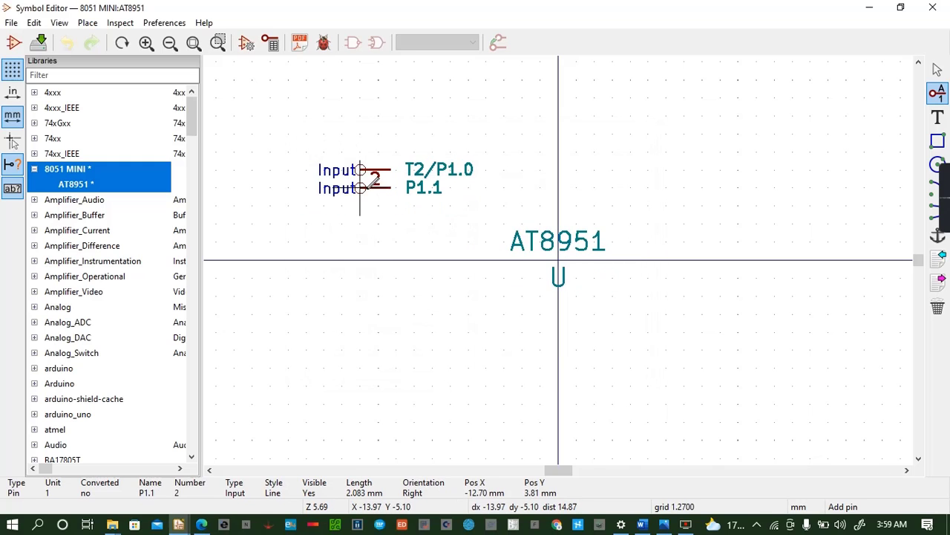
click(360, 188)
Add an input pin named P1.2 with number 3, placed directly below the P1.1 pin at X -13.97 mm
click(360, 208)
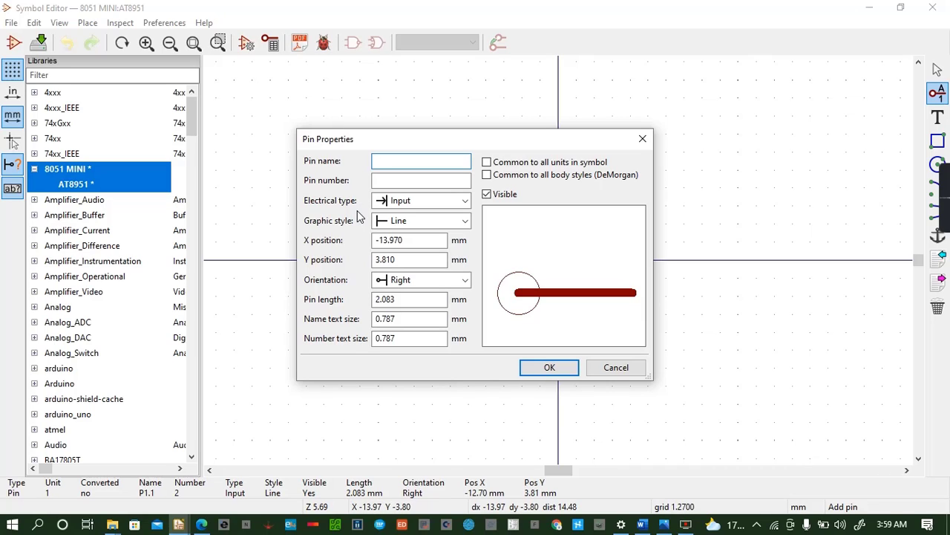
text(P1)
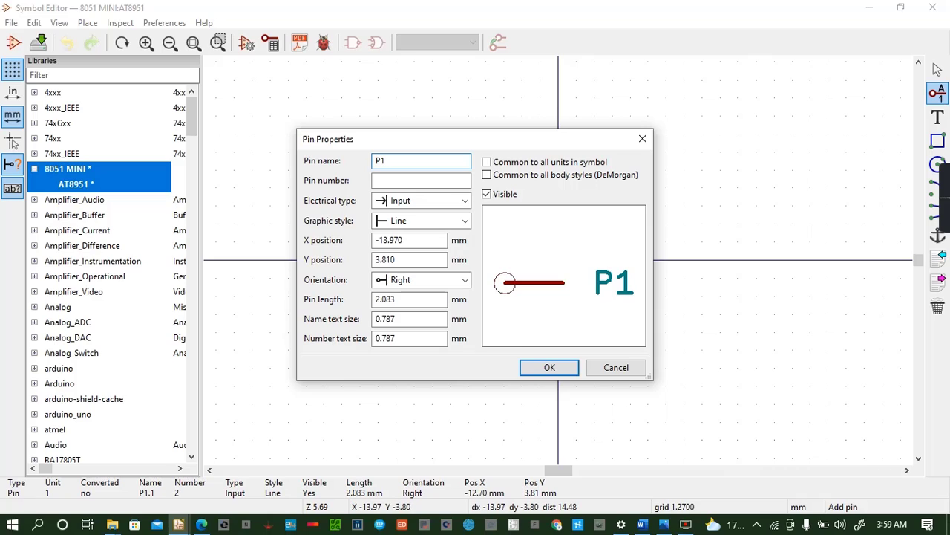
text(.2)
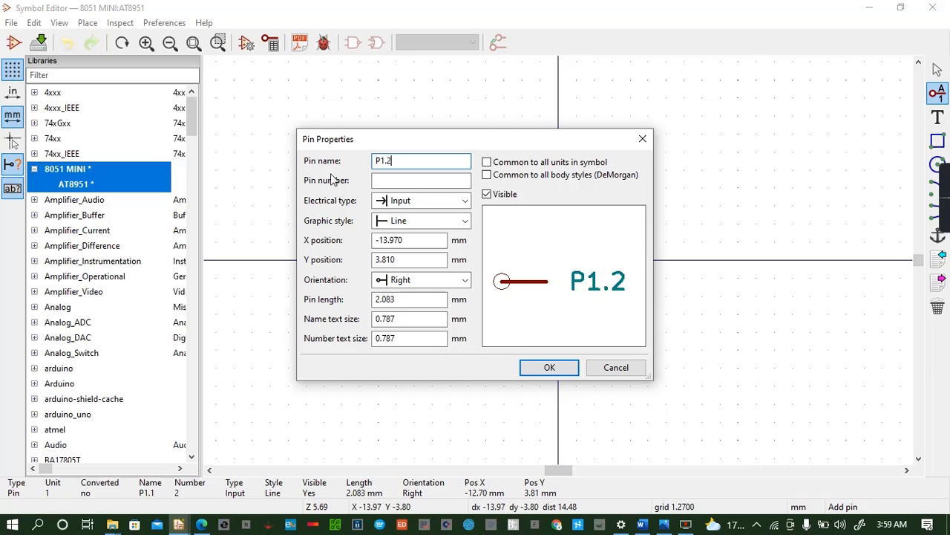
click(385, 178)
text(3)
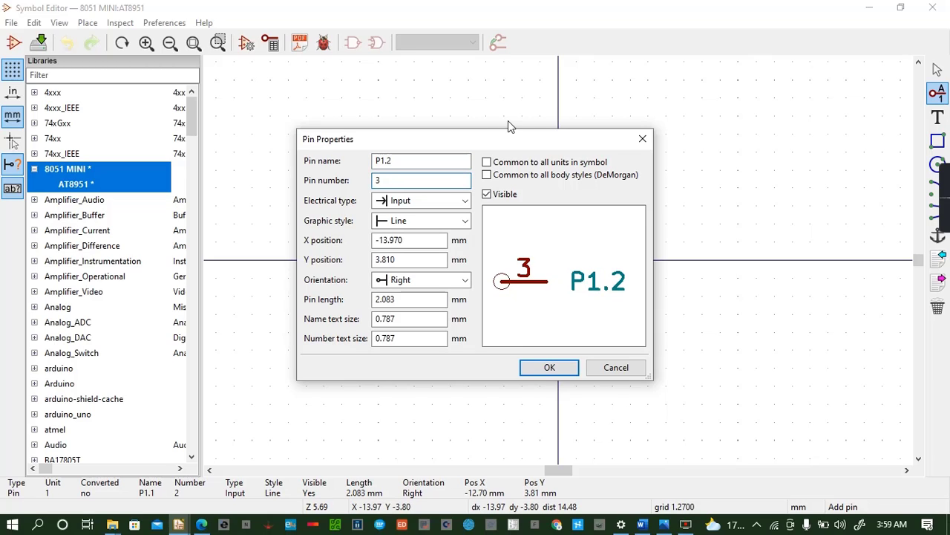
click(549, 367)
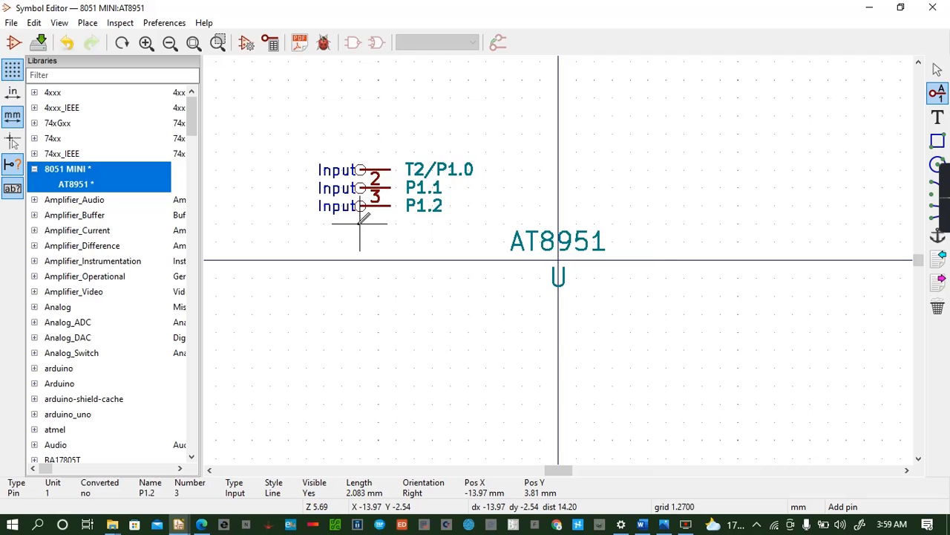
Add an input pin named P1.3 with number 4 and place it directly below the P1.2 pin
click(361, 226)
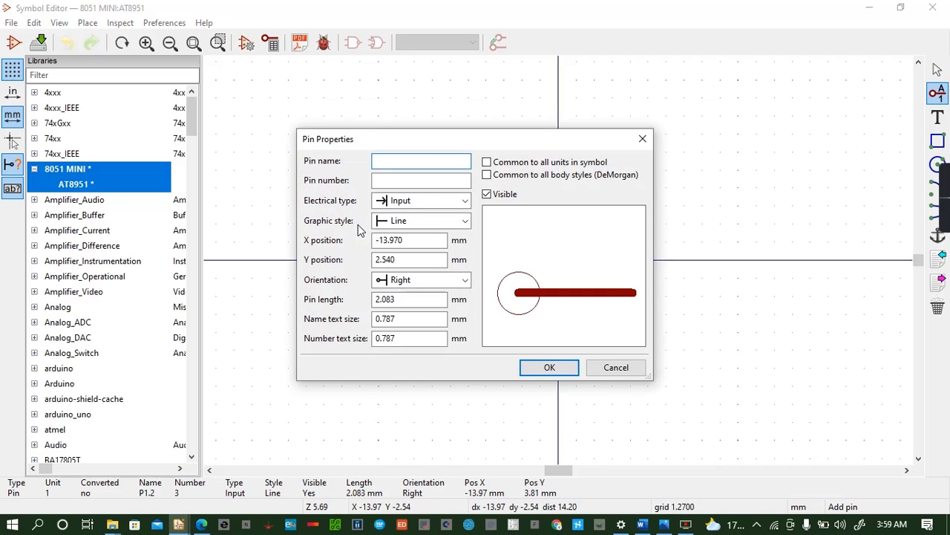
text(P1.3)
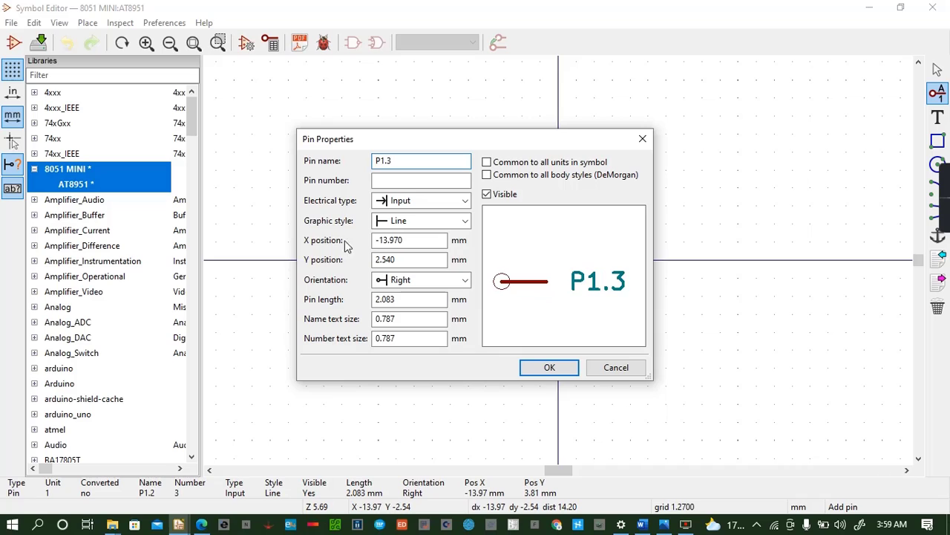
click(387, 183)
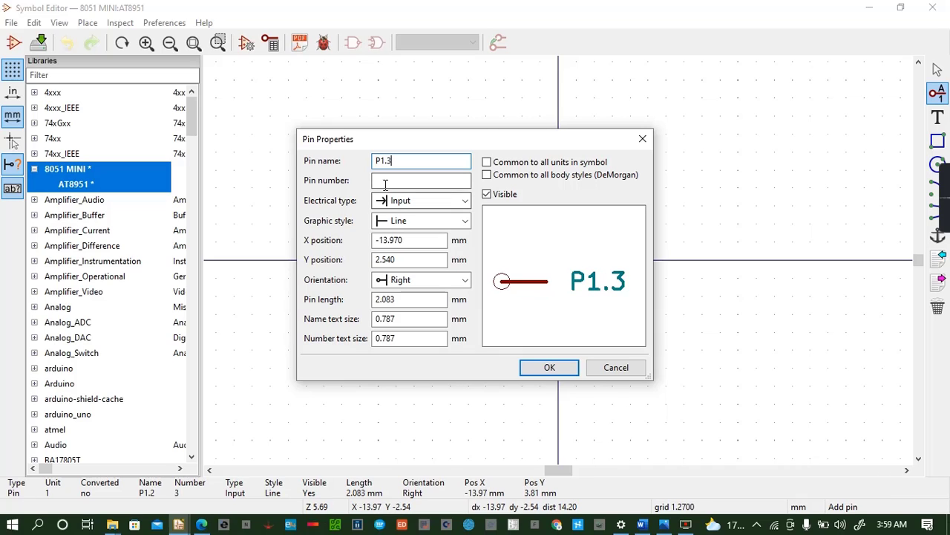
text(4)
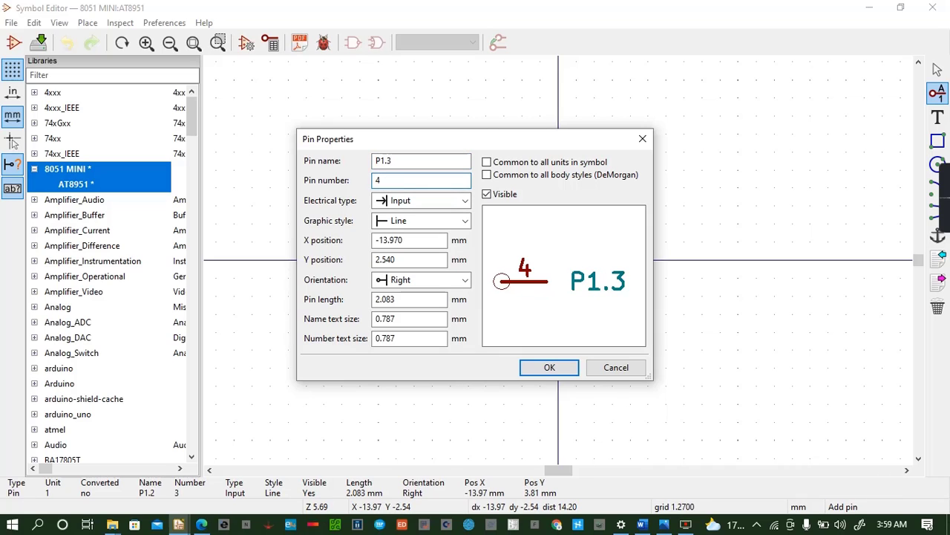
click(529, 366)
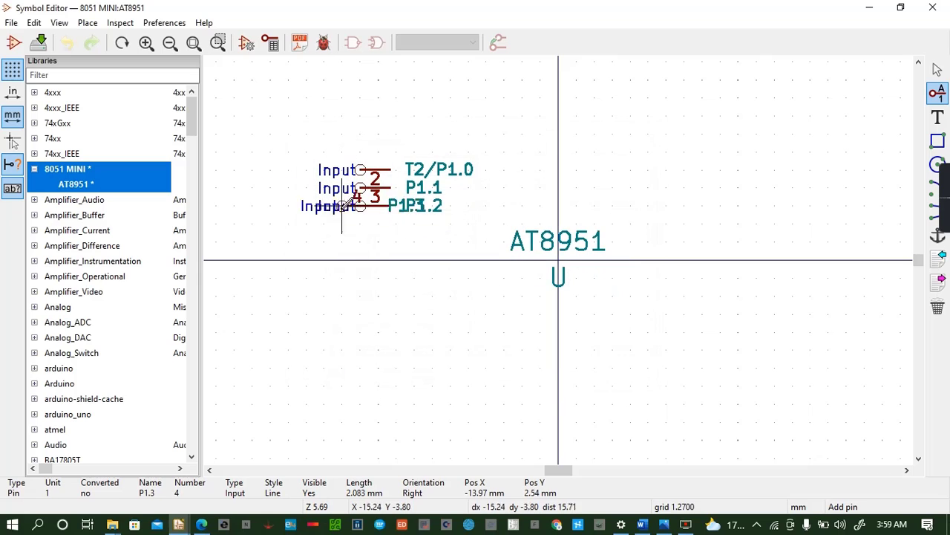
click(361, 222)
Add an input pin named P1.5 without a number directly below P1.3, and abandon the extra pin started beneath it
click(365, 242)
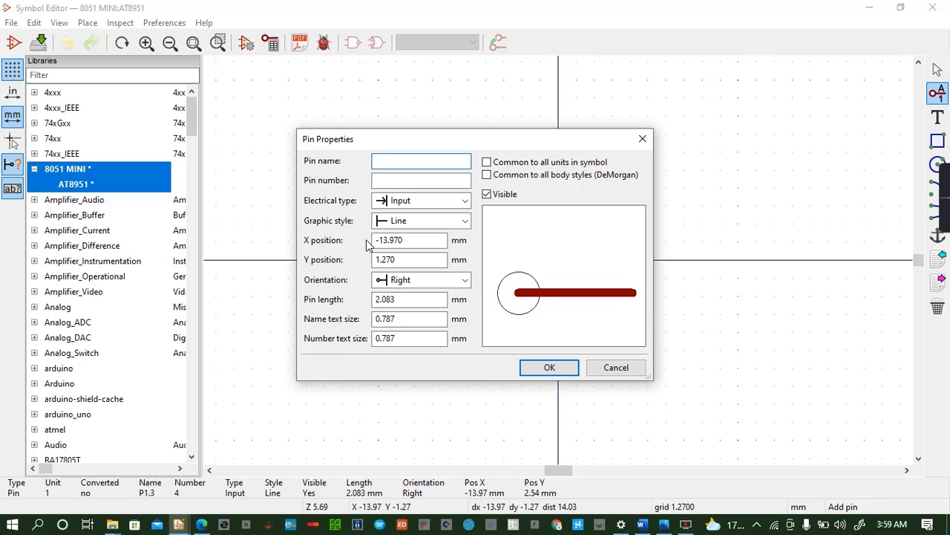
text(P1.5)
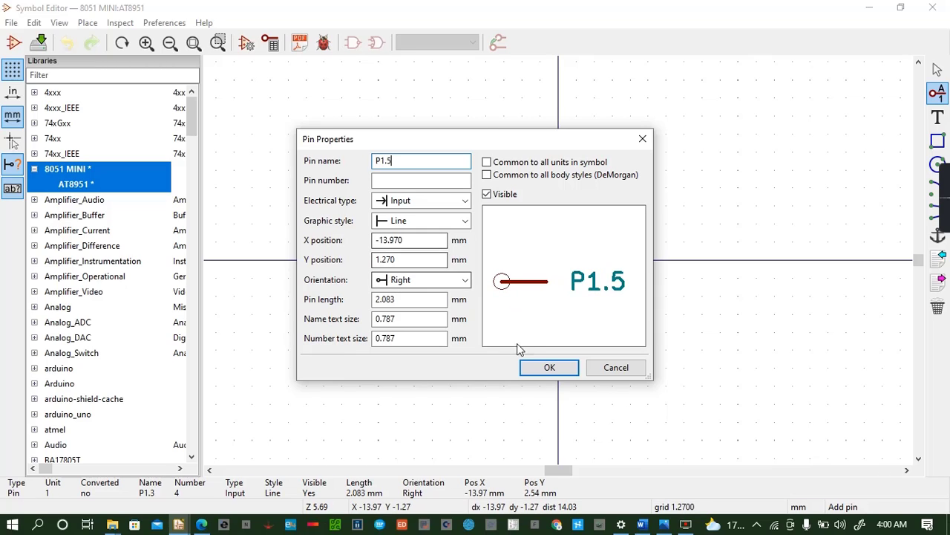
click(548, 367)
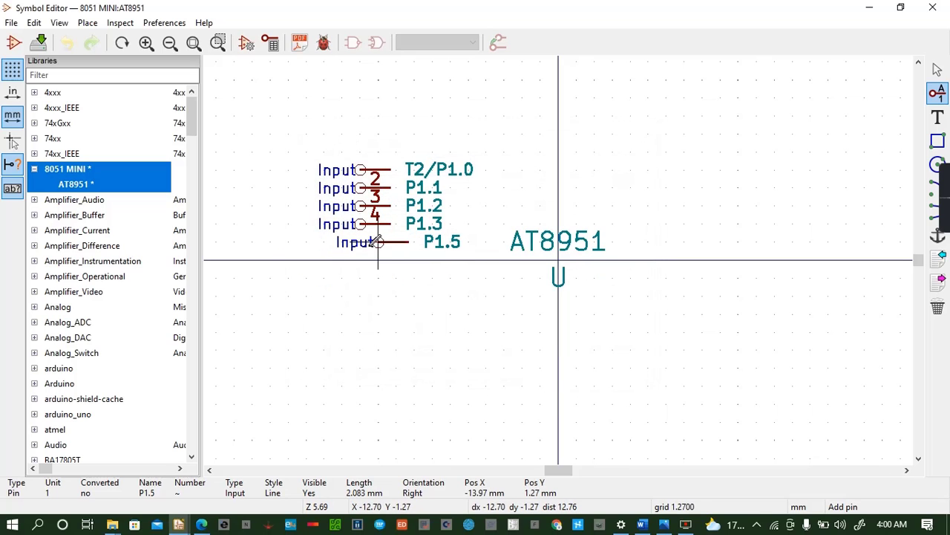
click(360, 242)
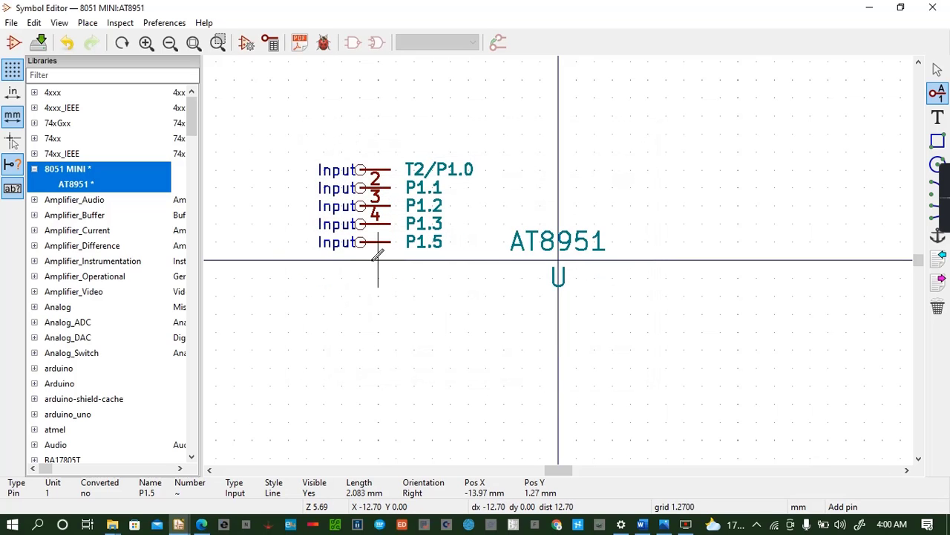
click(378, 260)
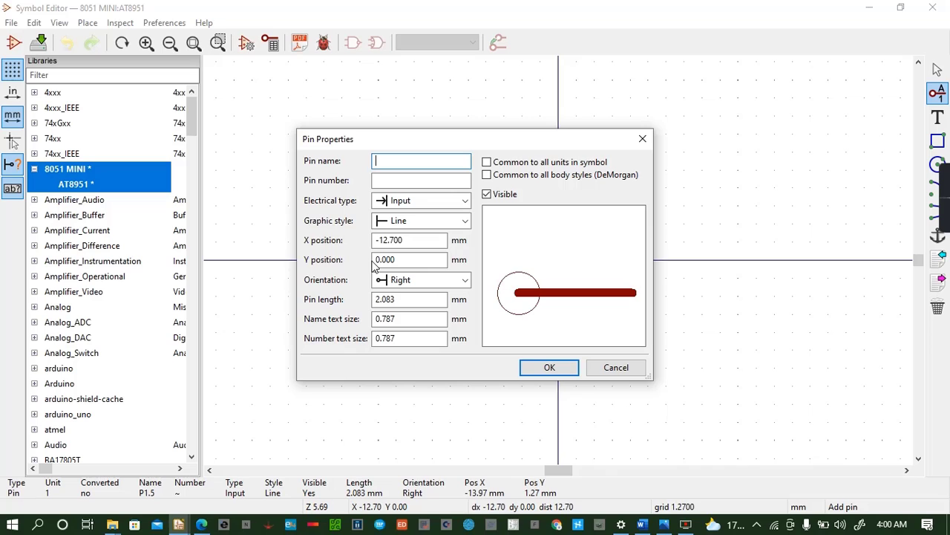
click(642, 138)
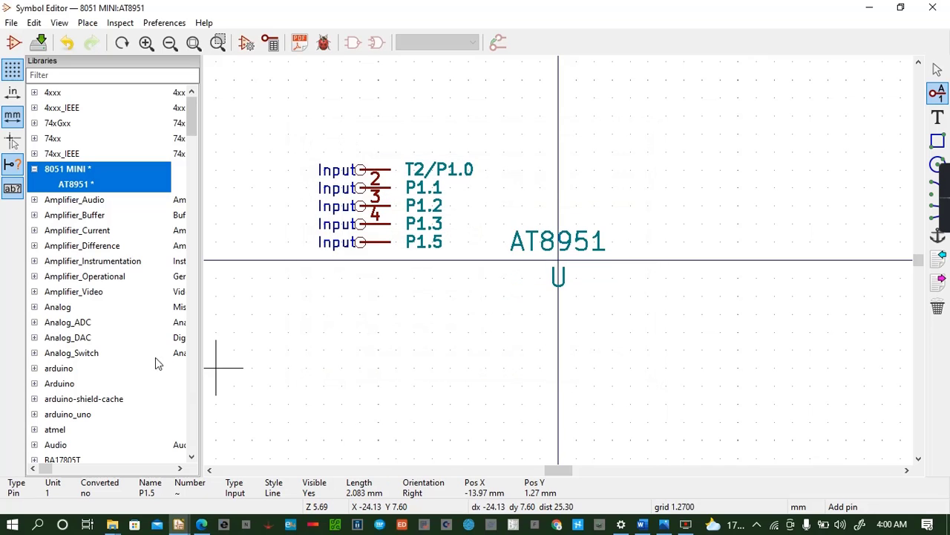
Switch to the 8051 MINI BOARD schematic in Eeschema and search the symbol library for 8051
click(181, 525)
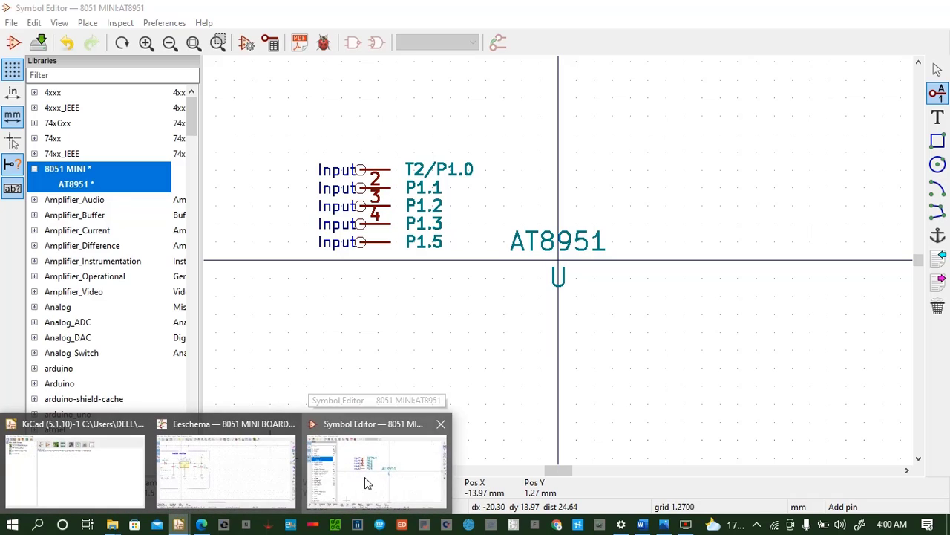
mouse_move(274, 502)
click(263, 477)
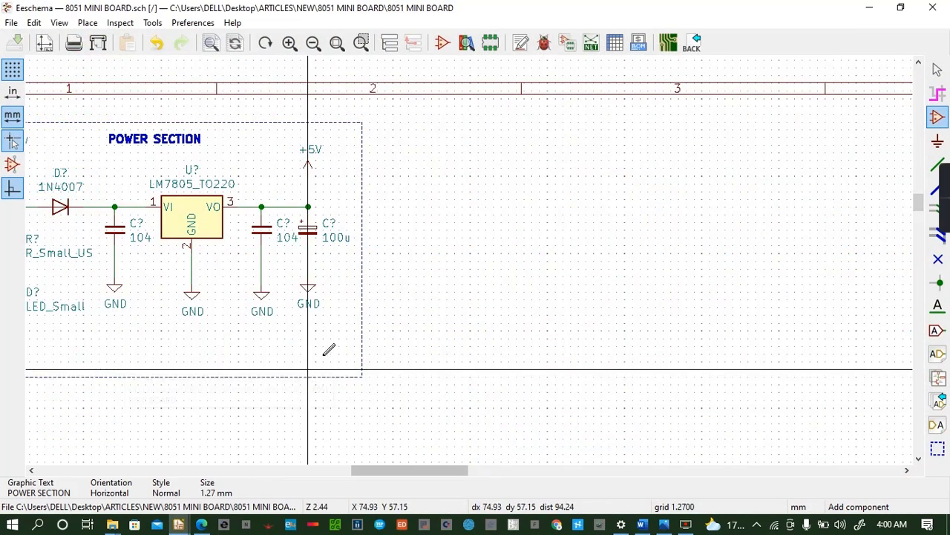
click(471, 230)
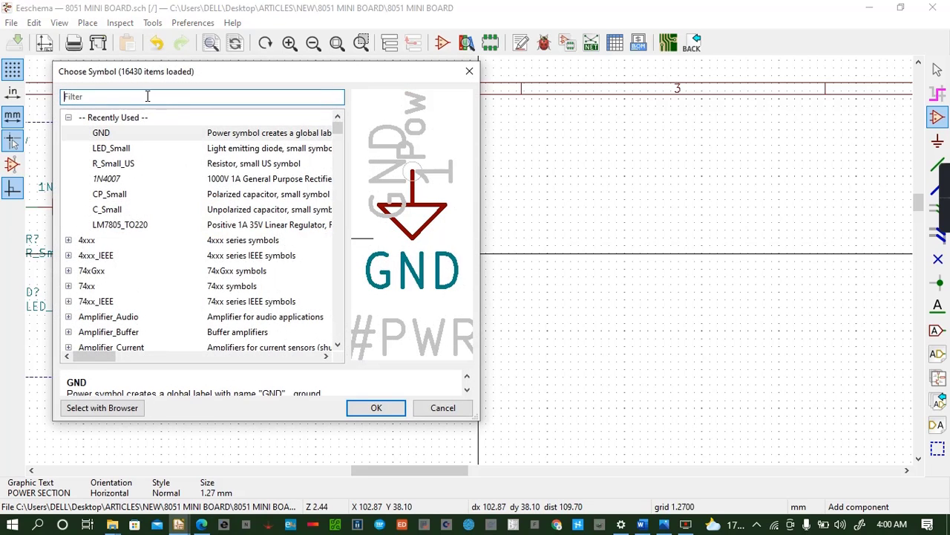
text(80)
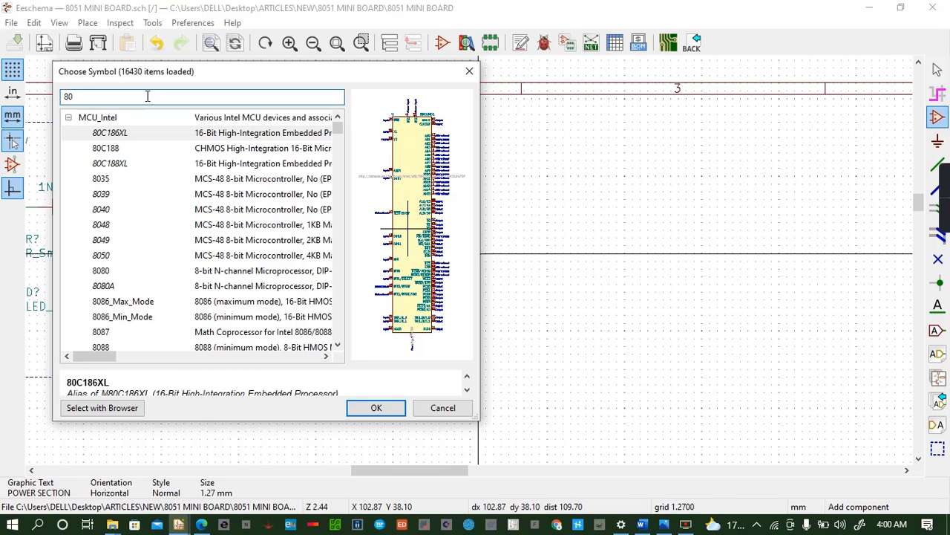
text(51)
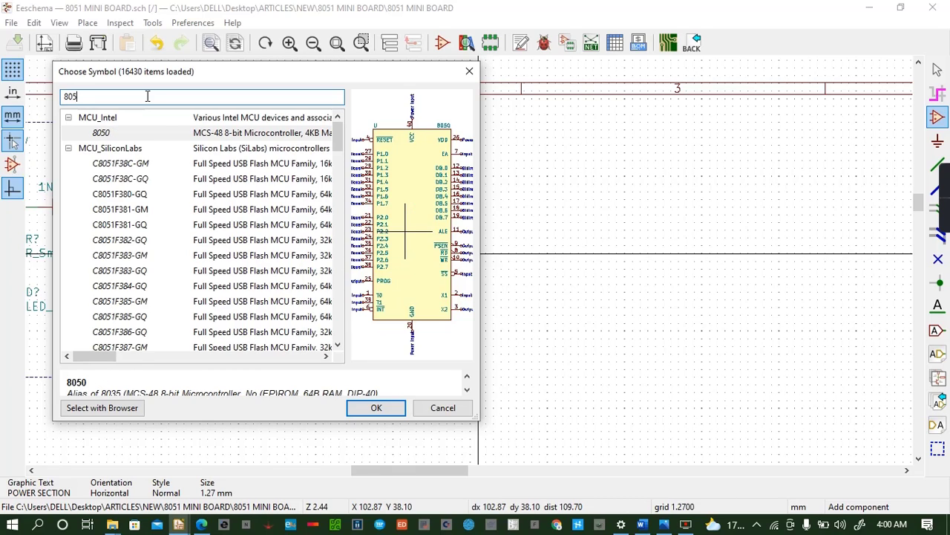
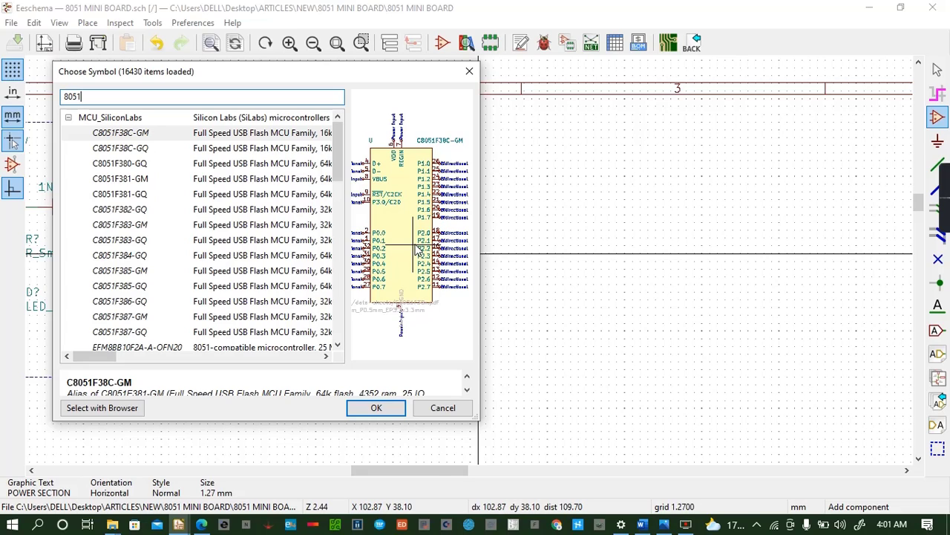
Compare the previews of the C8051F38x search results from C8051F38C-GQ to C8051F383-GQ, and abandon a trial placement of C8051F384-GQ
click(257, 150)
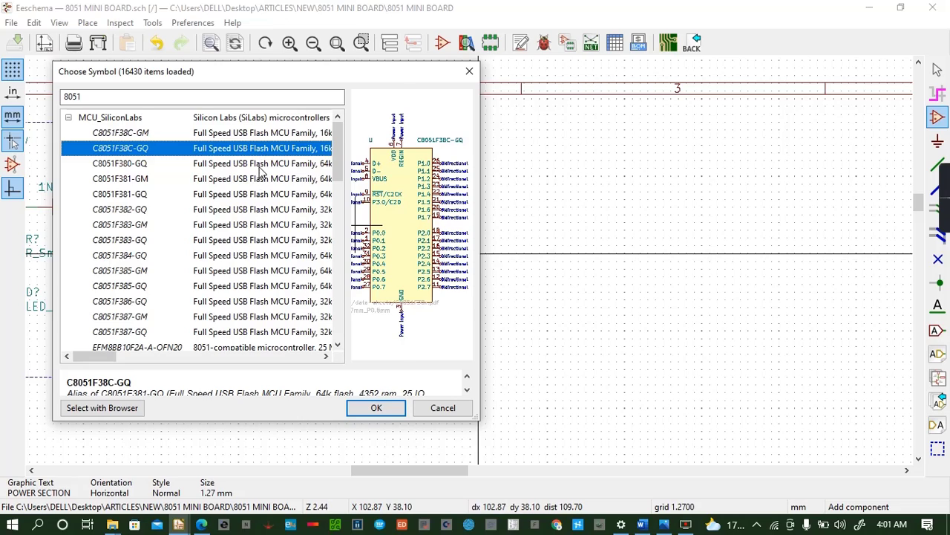
click(260, 166)
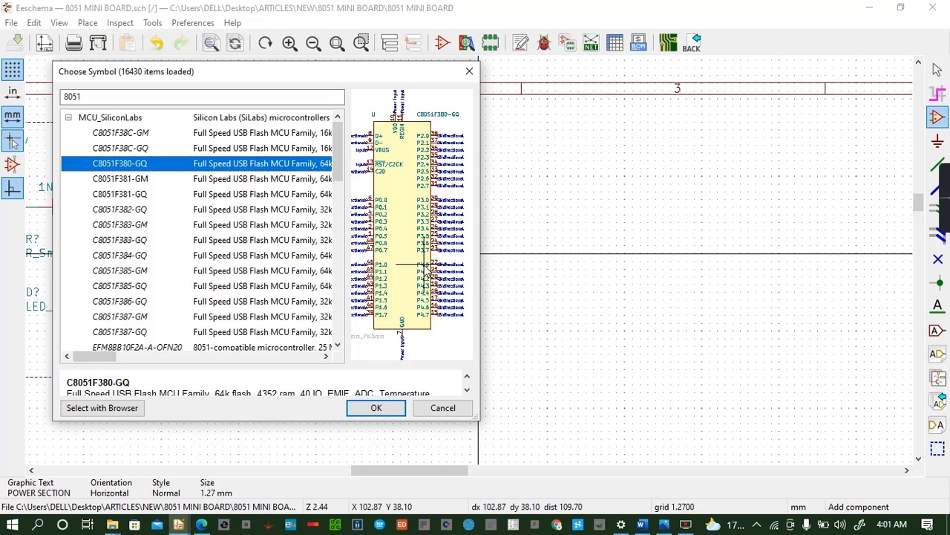
click(256, 147)
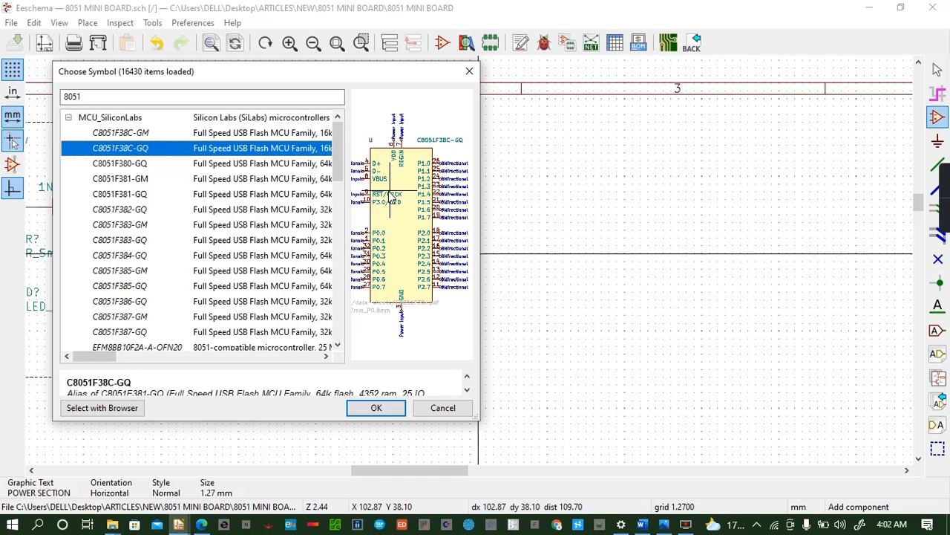
click(269, 165)
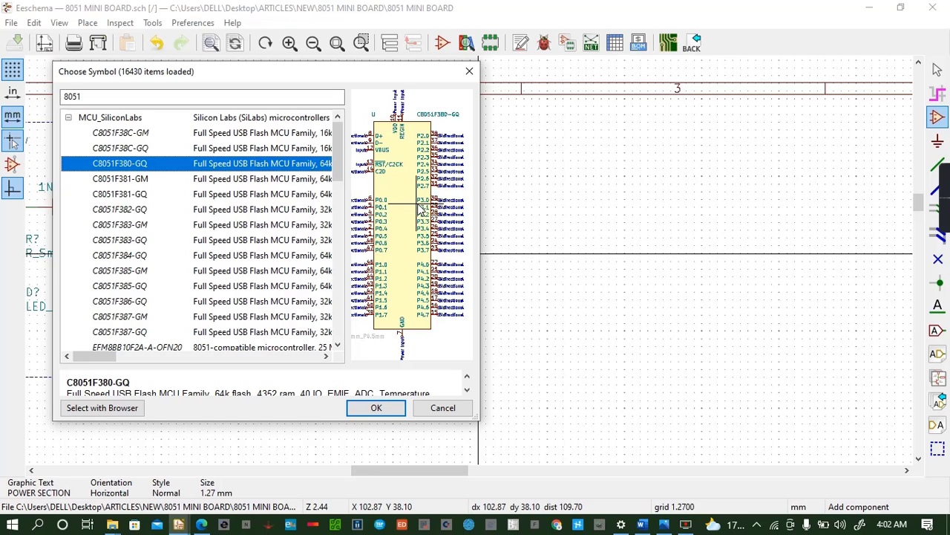
click(247, 194)
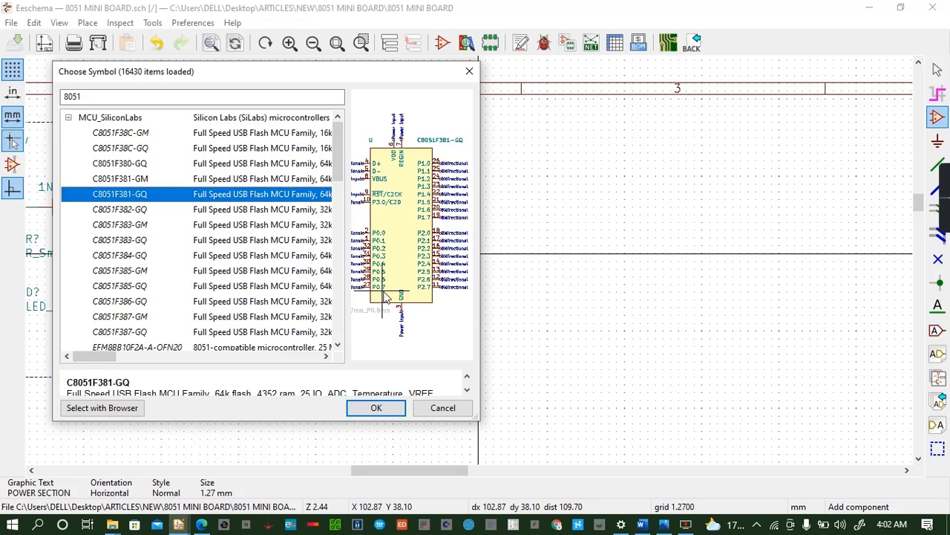
click(300, 180)
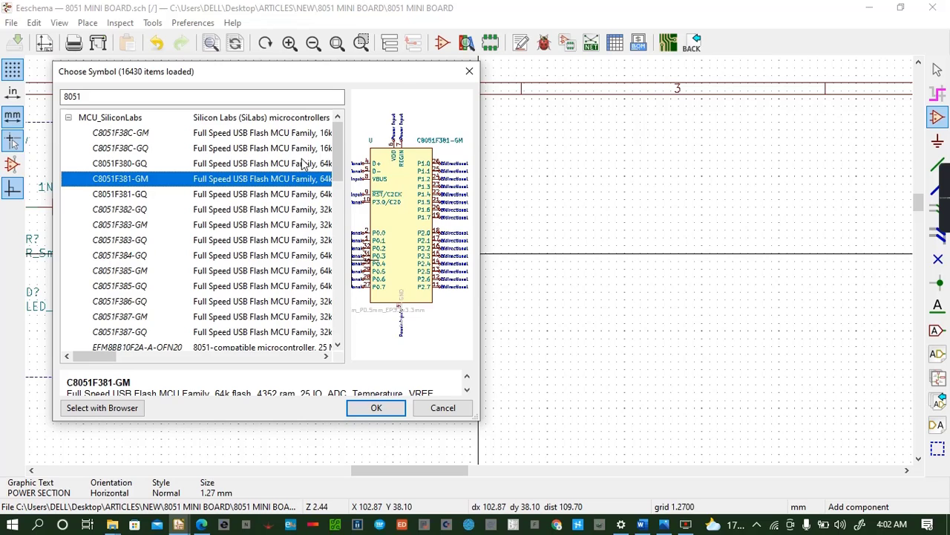
click(303, 164)
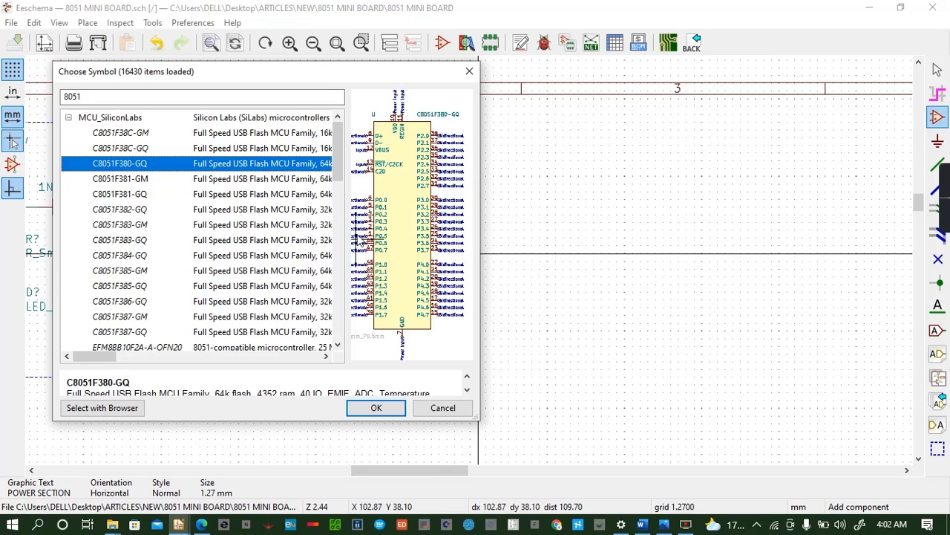
click(282, 241)
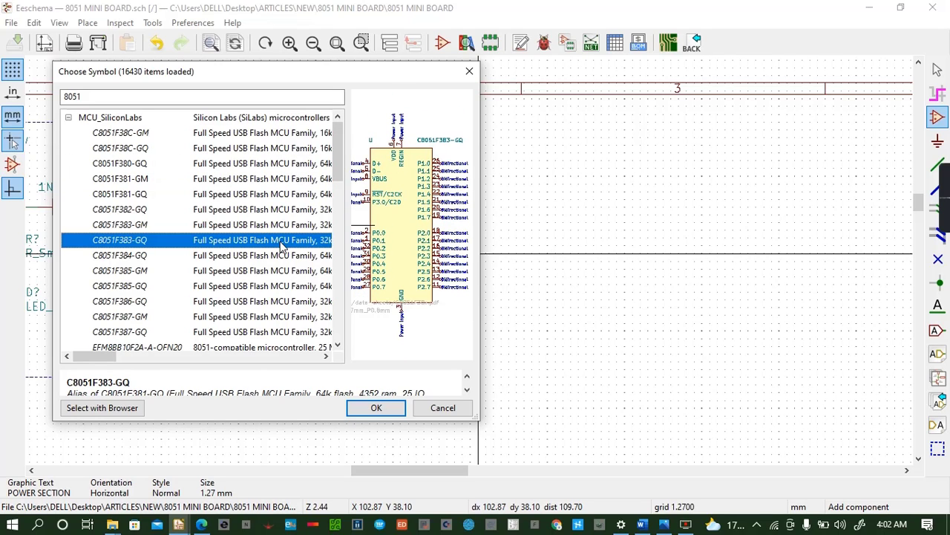
double_click(287, 255)
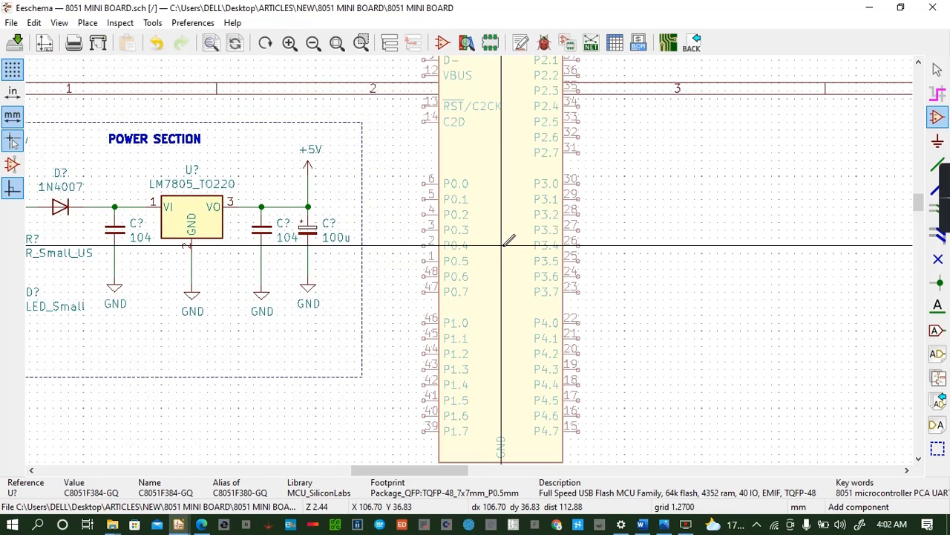
key(Escape)
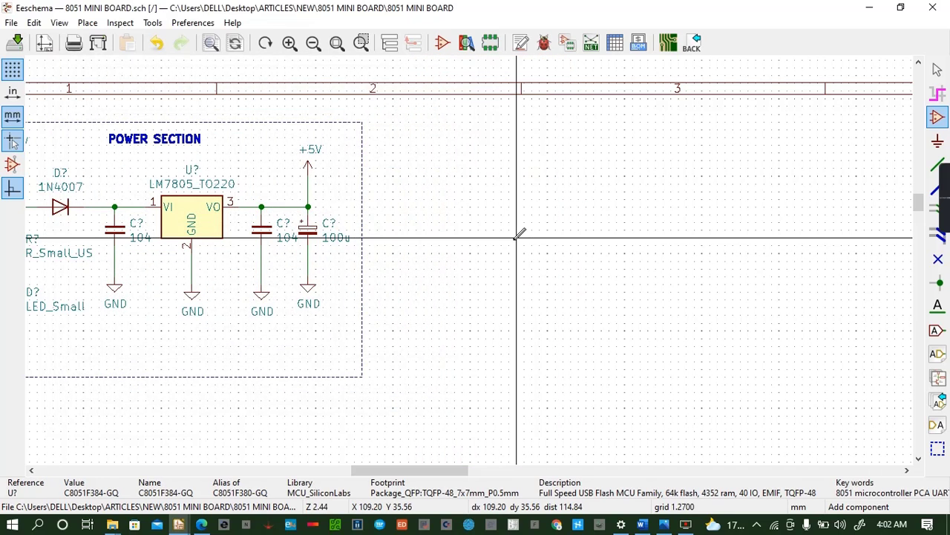
Search the symbol library for 8051 again and compare the symbol previews from C8051F380-GQ through C8051F386-GQ
click(516, 235)
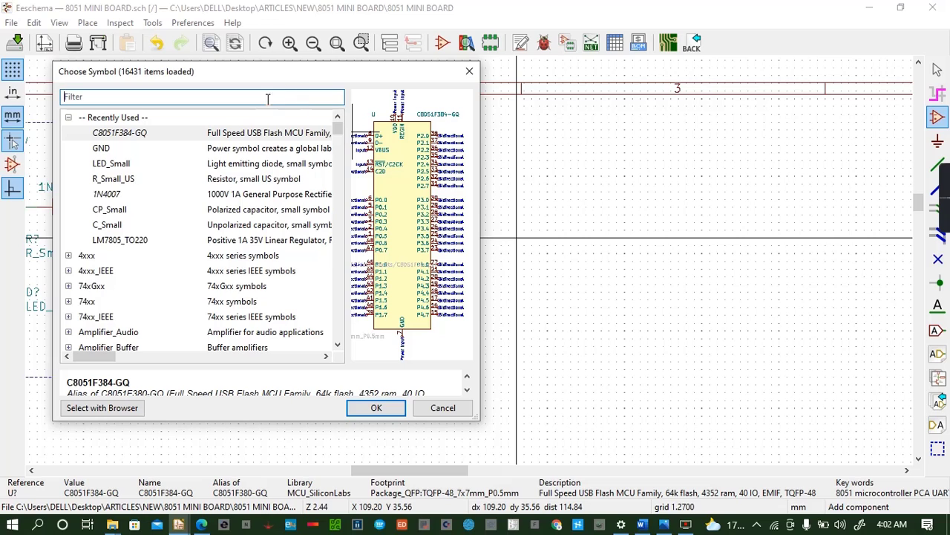
text(8051)
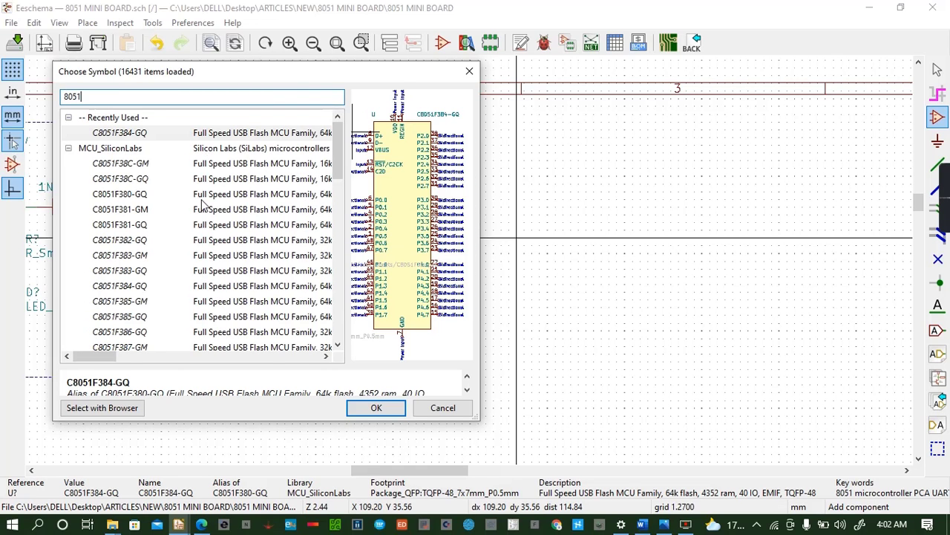
click(227, 196)
key(Down)
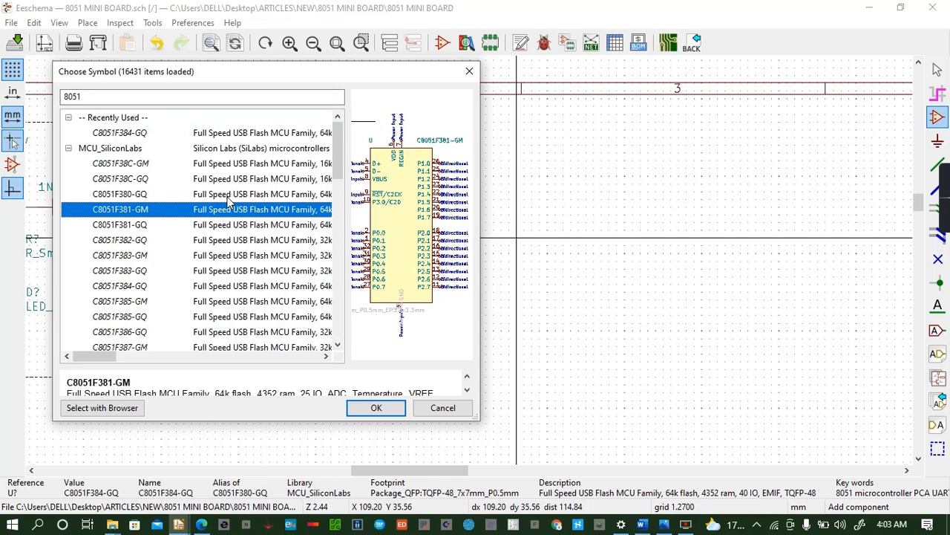
key(Down)
key(Down)
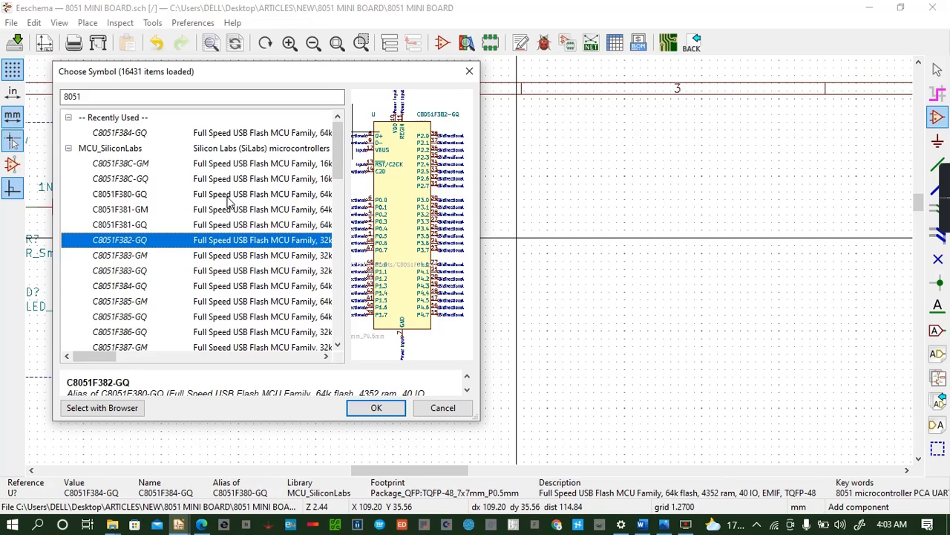
key(Down)
key(Down)
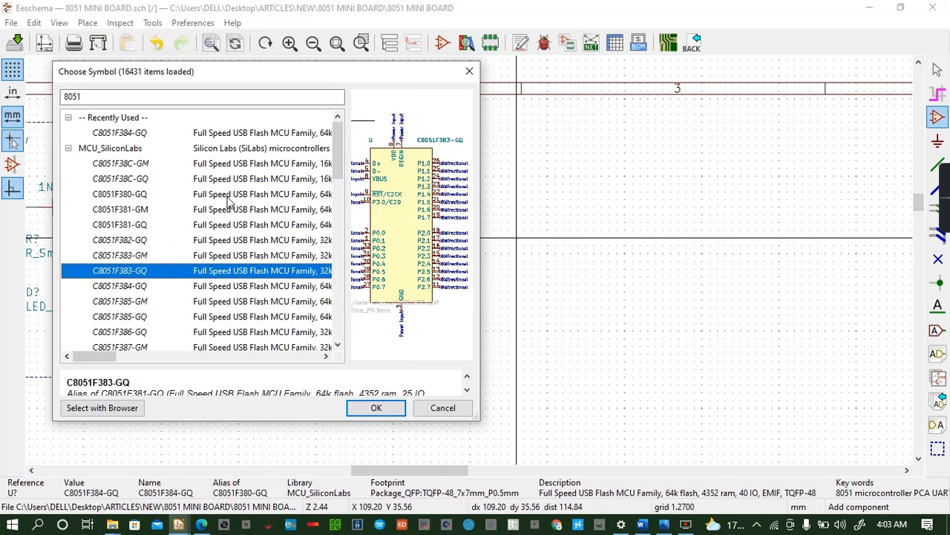
key(Down)
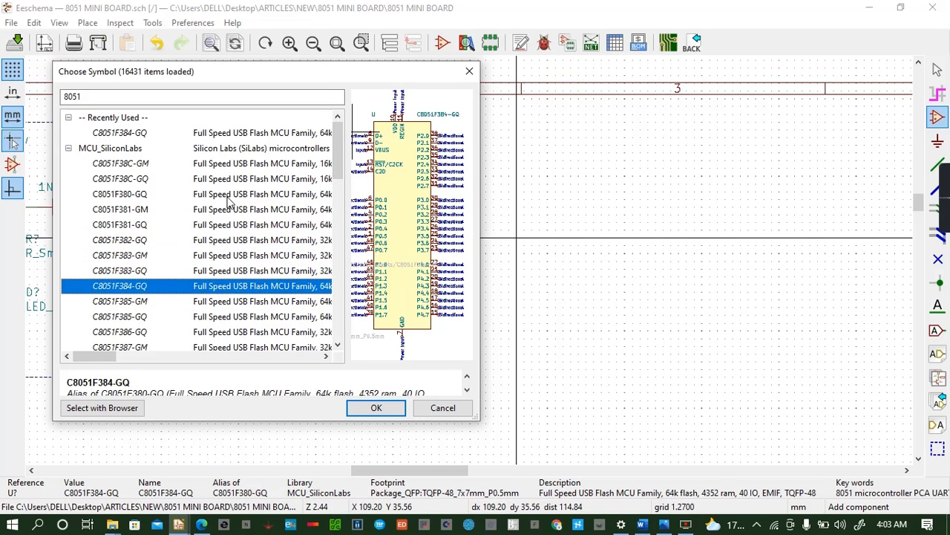
key(Down)
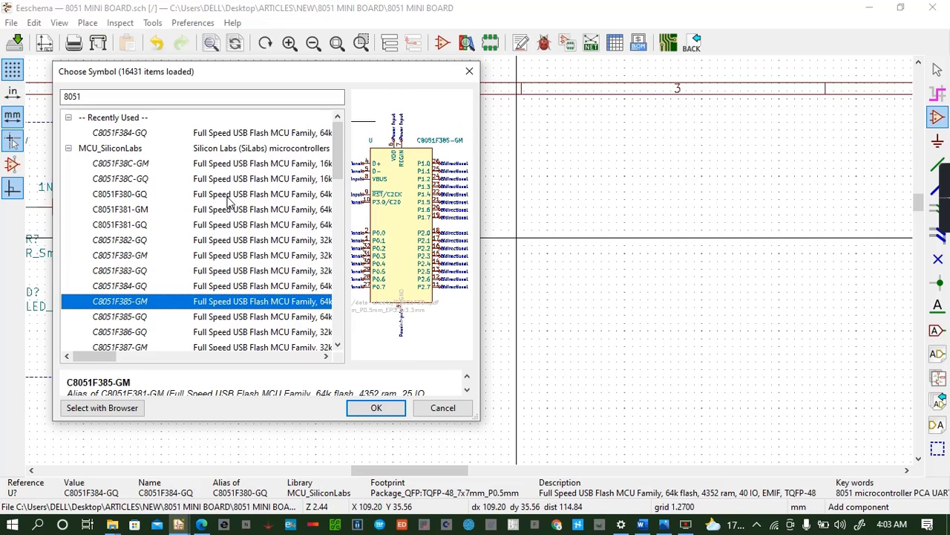
key(Down)
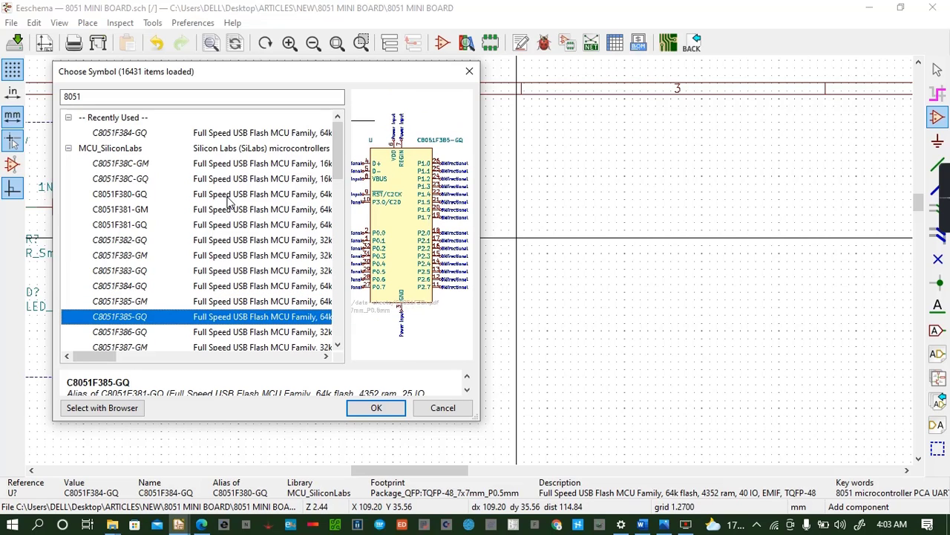
key(Down)
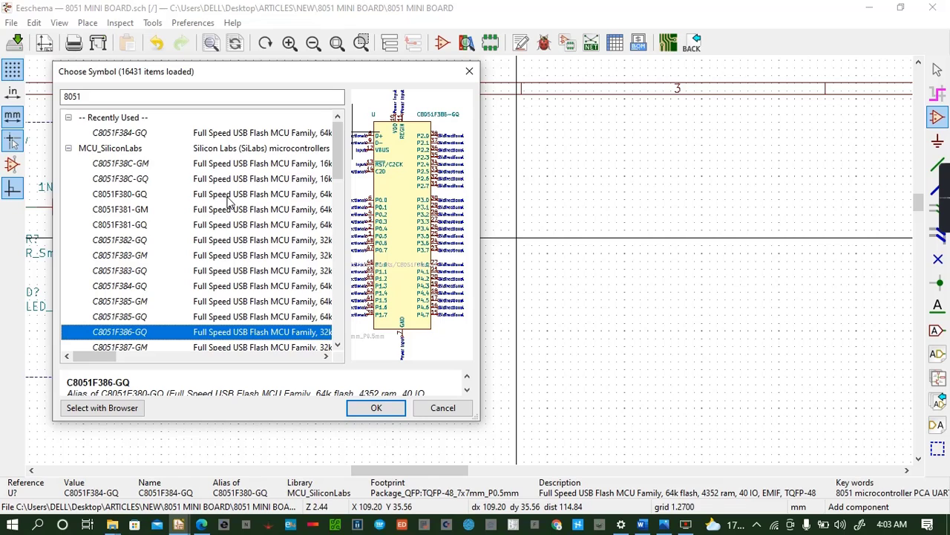
Select the C8051F384-GQ symbol in the MCU_SiliconLabs results
key(Up)
key(Up)
key(Up)
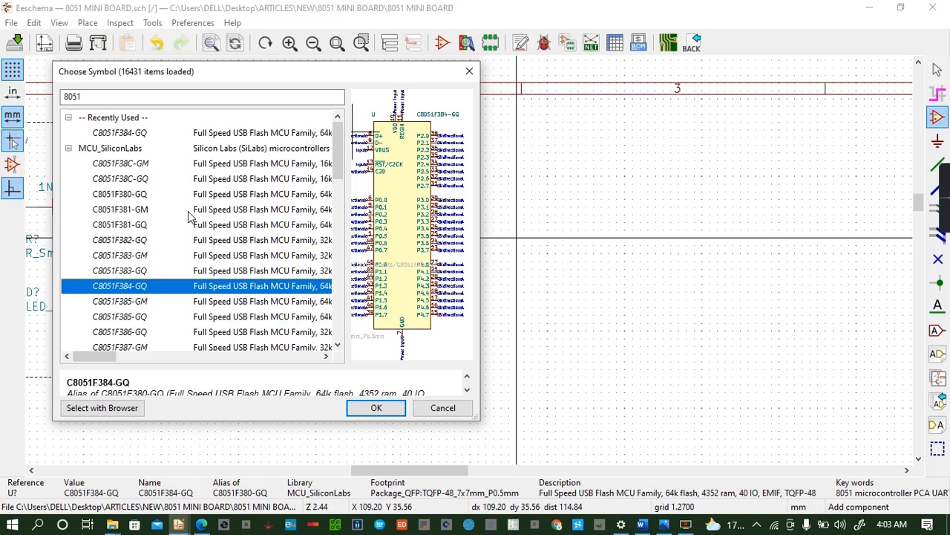
Switch to the browser to examine the AT89C51 datasheet's flash programming diagrams, and return to the symbol chooser in Eeschema
click(204, 526)
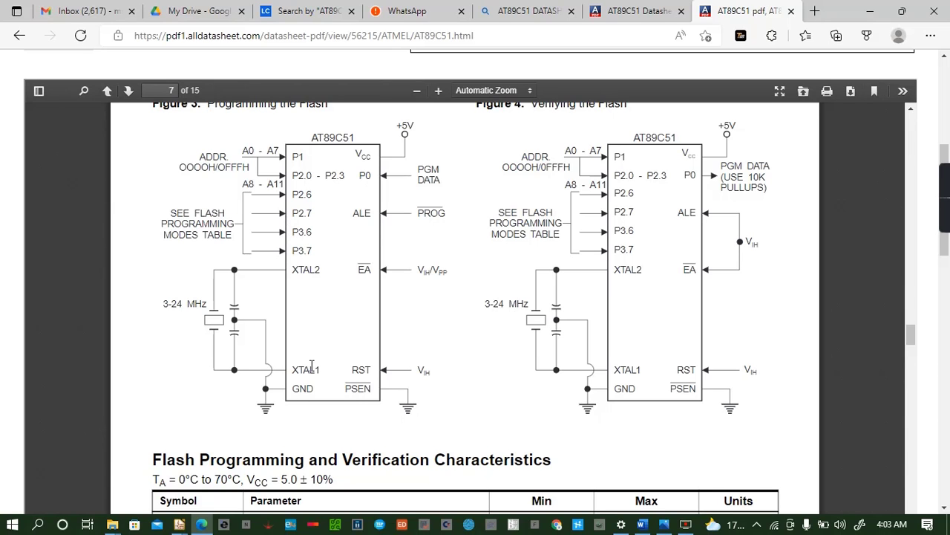
scroll(559, 306, down, 3)
scroll(553, 291, up, 3)
click(179, 525)
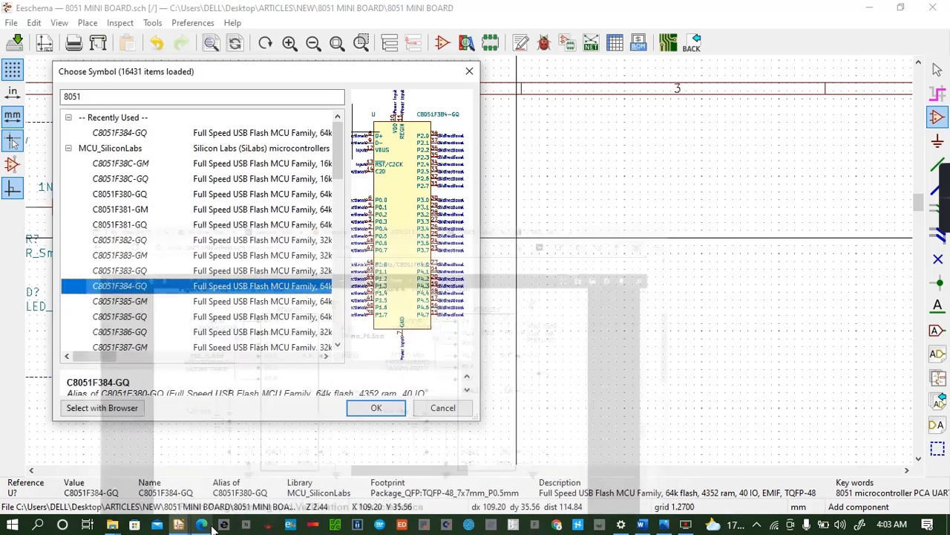
Place the C8051F384-GQ microcontroller symbol on the sheet beside the POWER SECTION, at about X 129.54 mm, Y 59.70 mm
click(376, 408)
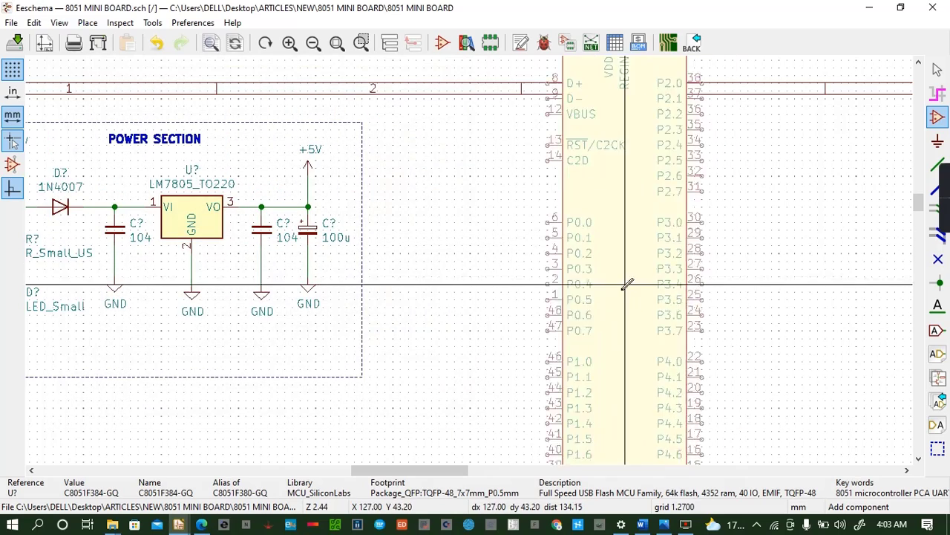
click(640, 384)
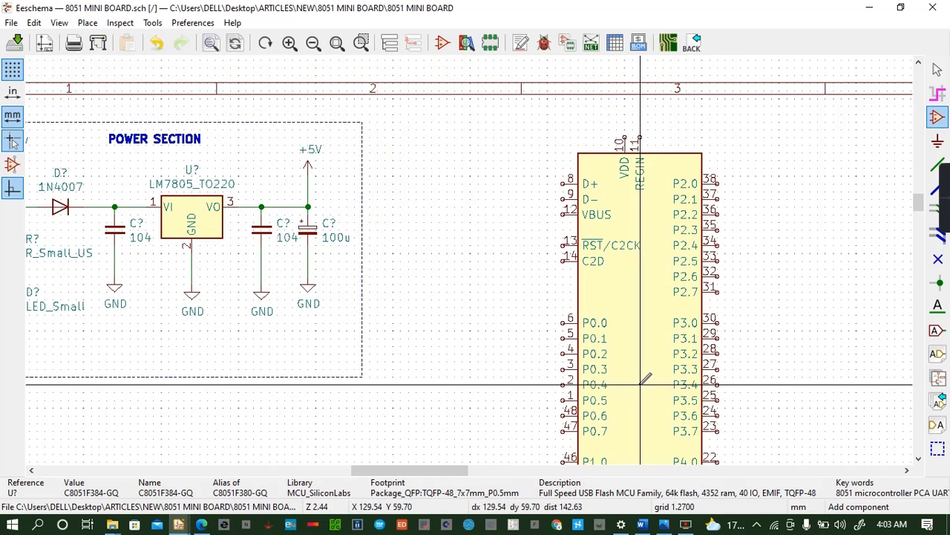
scroll(643, 380, down, 4)
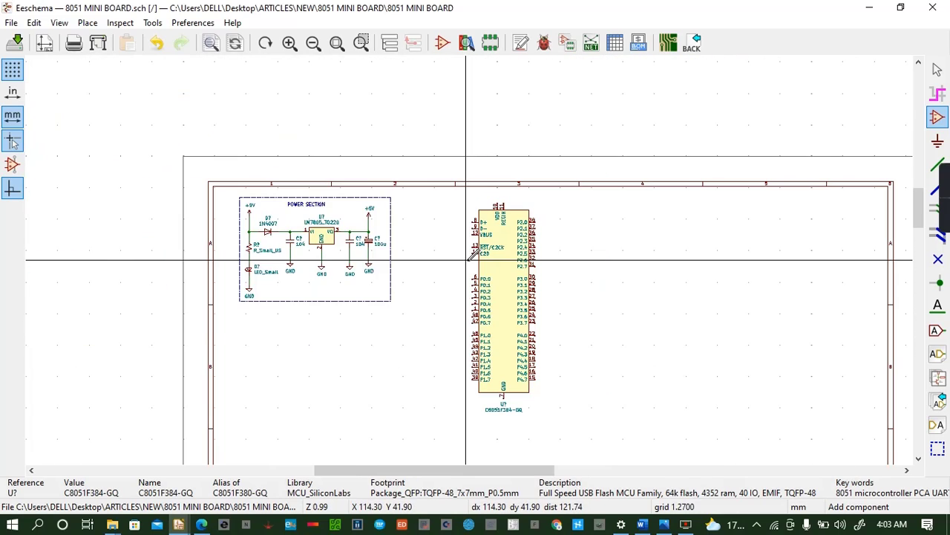
scroll(572, 301, up, 2)
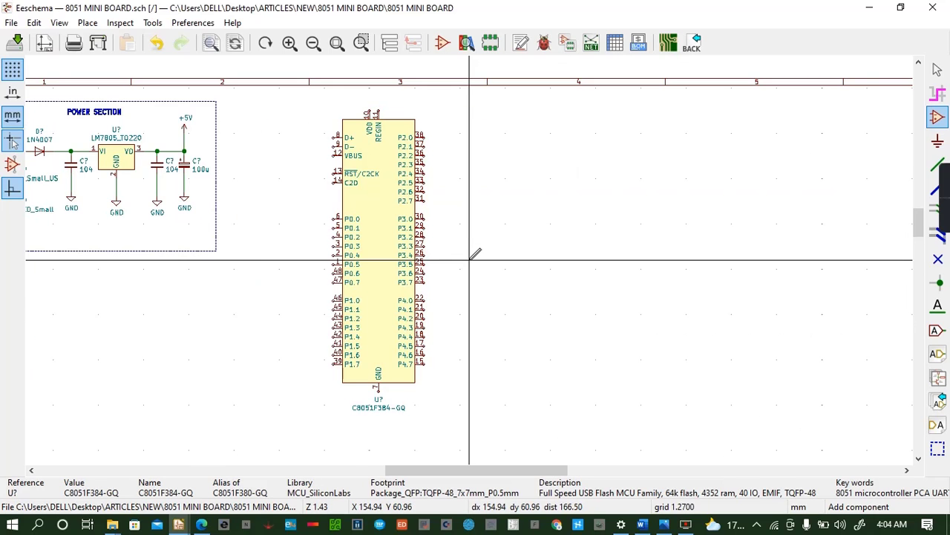
scroll(475, 253, up, 2)
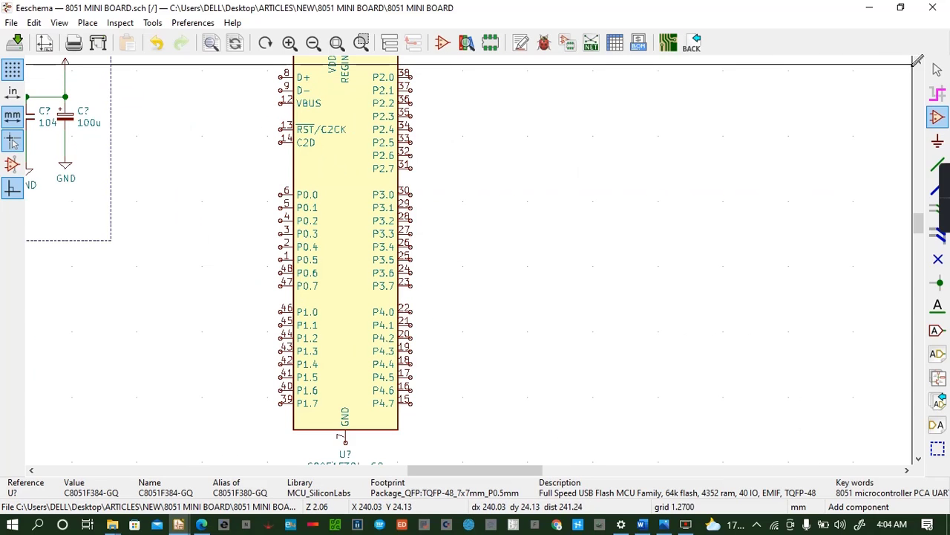
Copy the +5V power symbol from the POWER SECTION to the free area right of the microcontroller's upper end
click(919, 64)
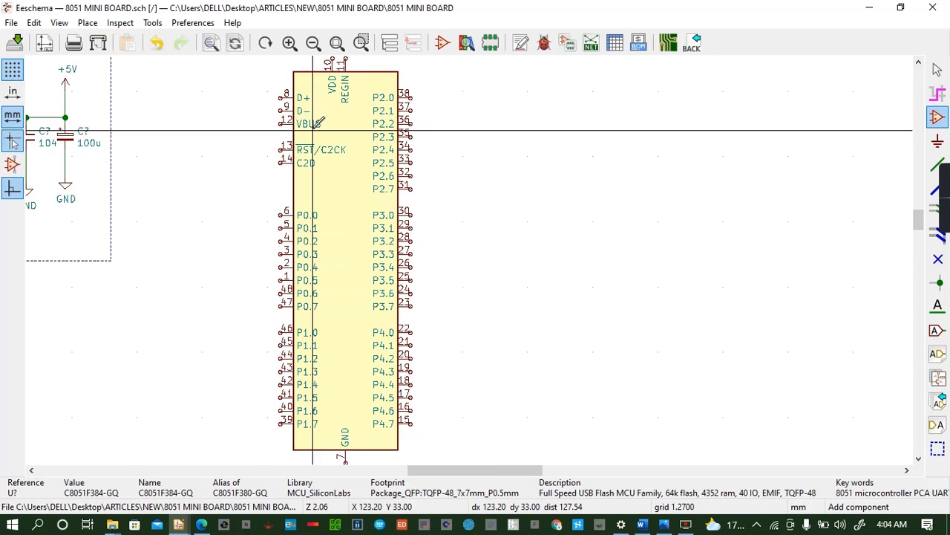
click(66, 83)
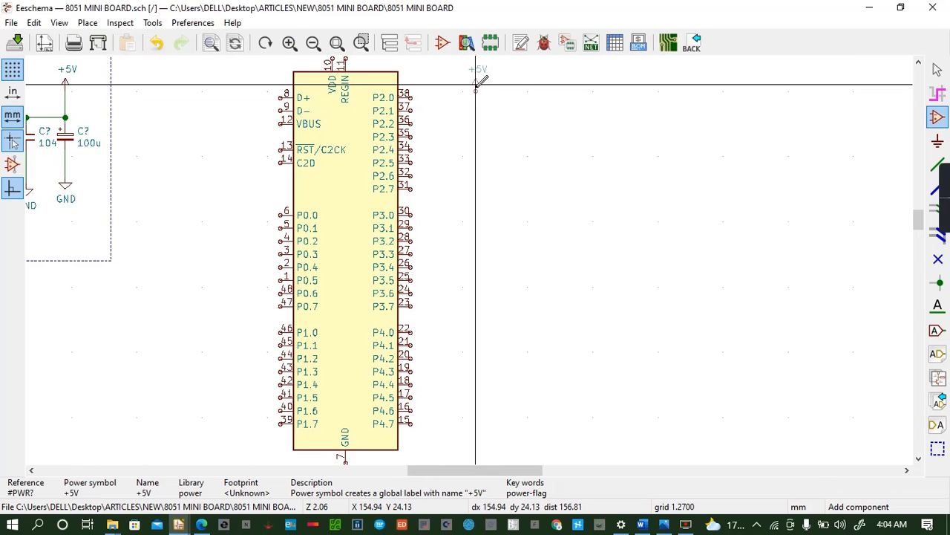
click(475, 84)
click(919, 62)
click(918, 62)
click(919, 62)
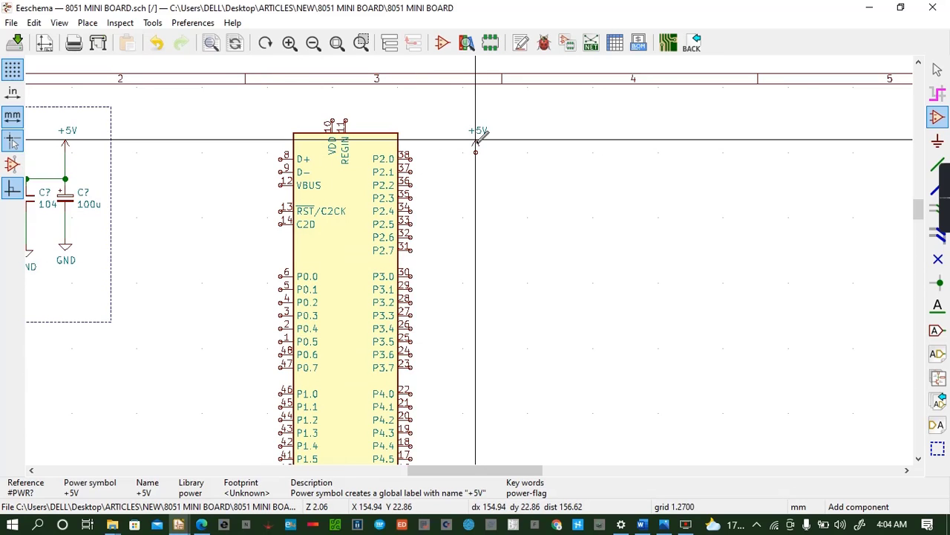
Duplicate the +5V symbol to the left of the microcontroller, just above pin P0.0, and wire it to that pin
key(m)
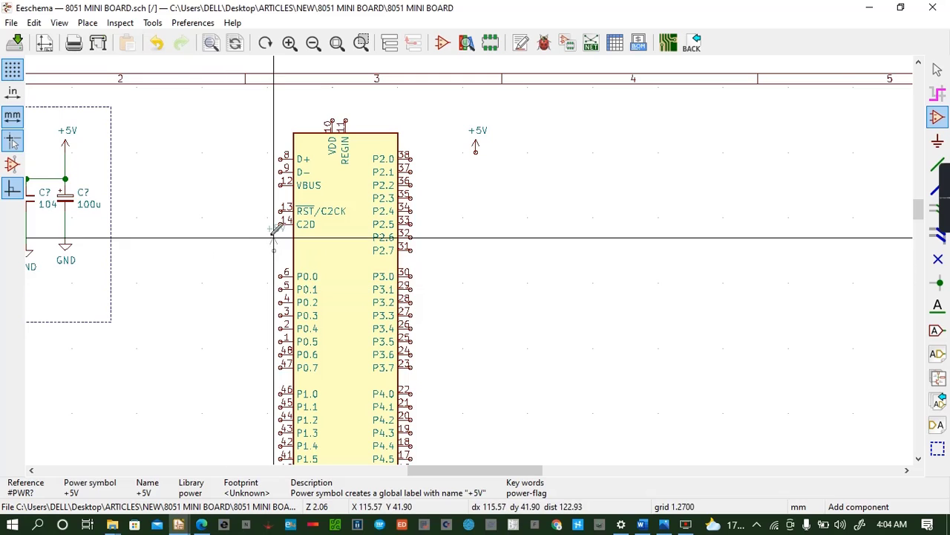
click(241, 251)
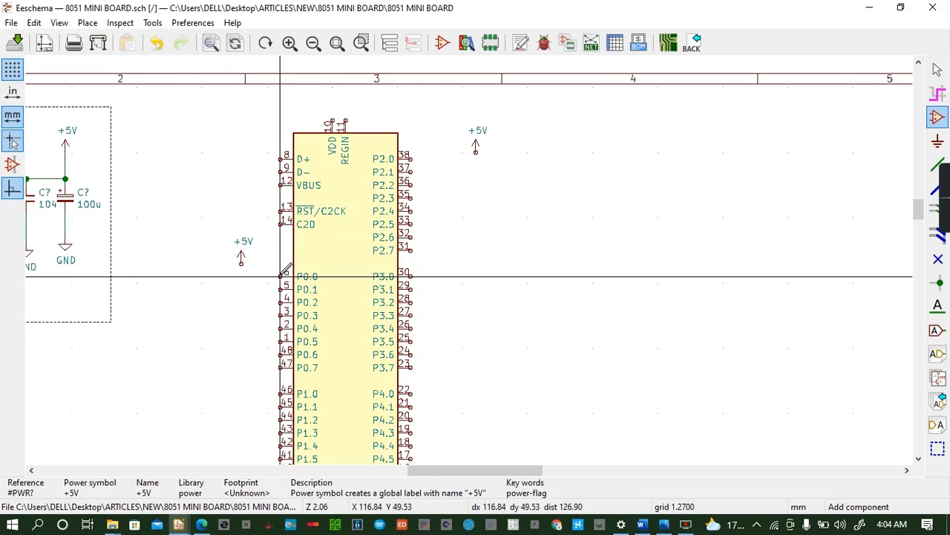
key(w)
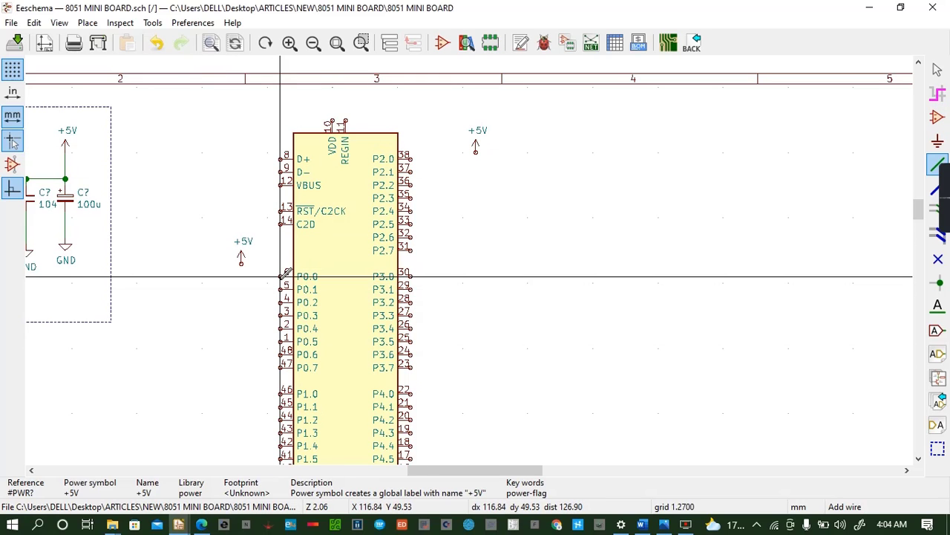
click(241, 263)
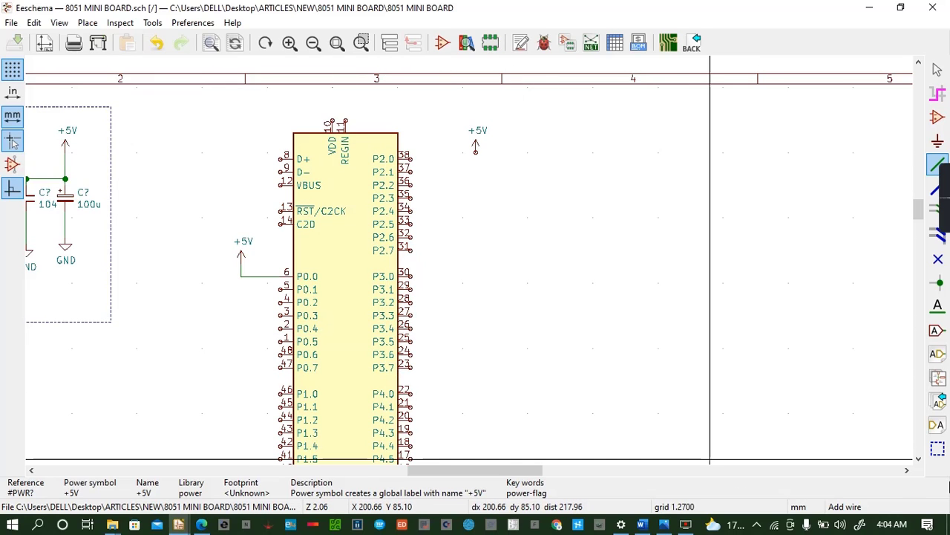
click(919, 459)
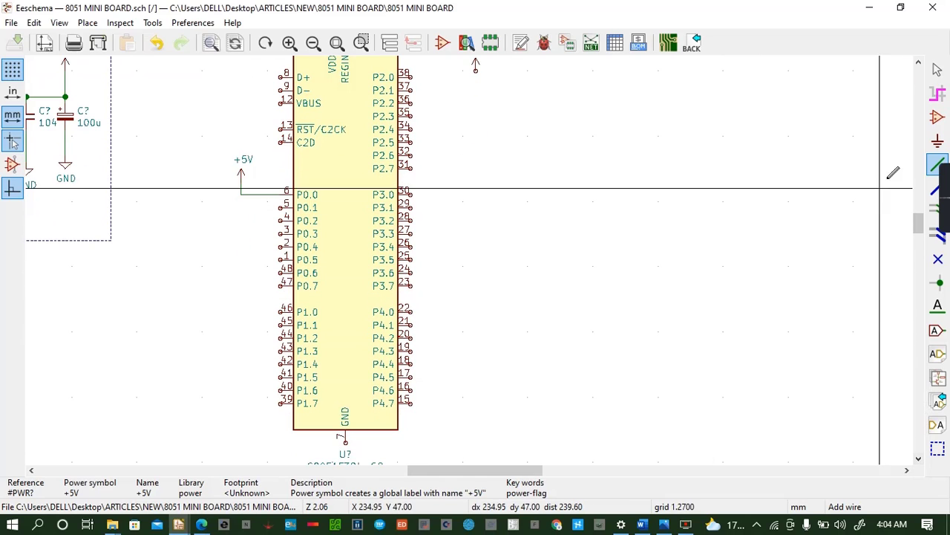
click(919, 64)
click(919, 65)
click(919, 64)
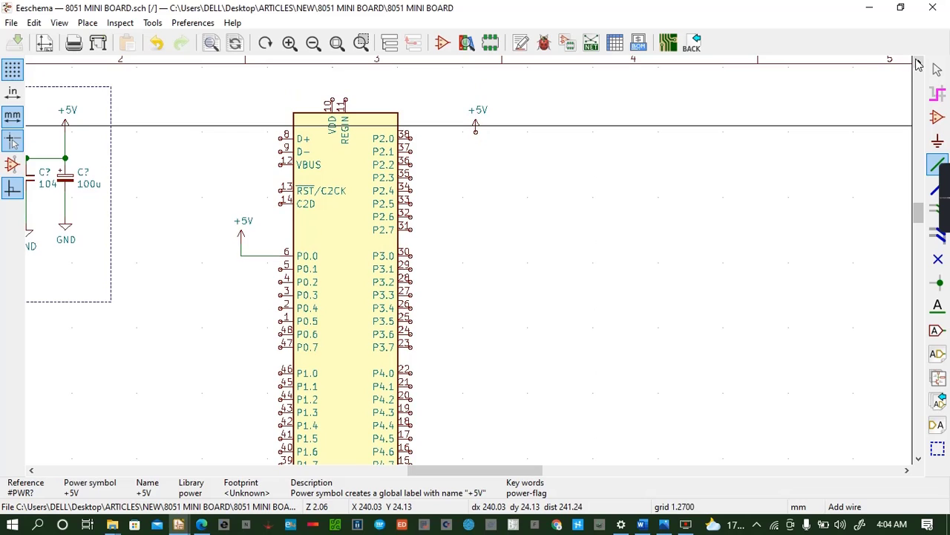
click(919, 65)
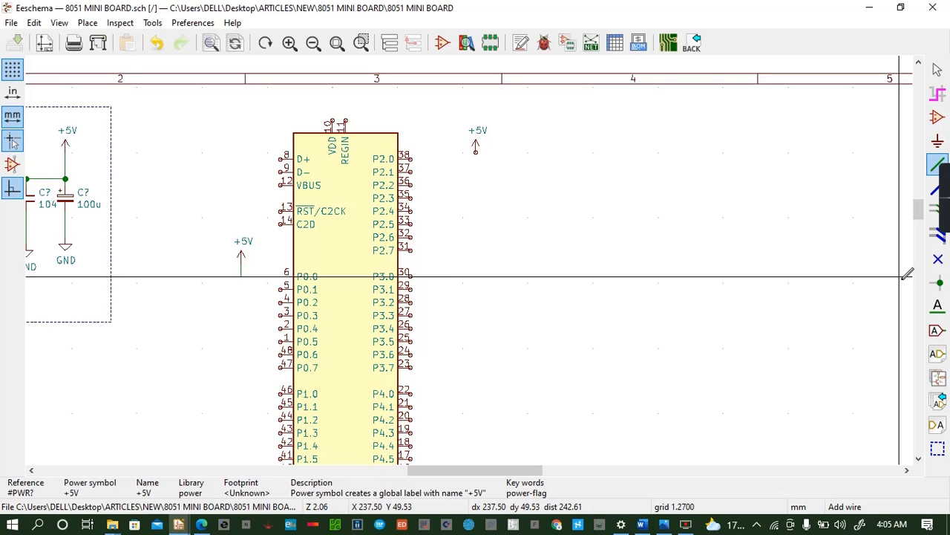
click(918, 459)
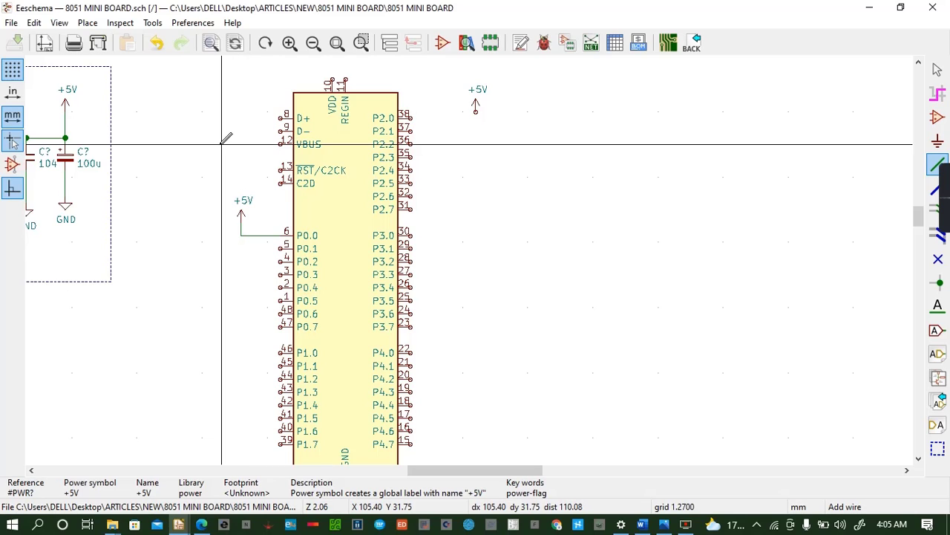
Place a Crystal_Small symbol, rotated upright, beside microcontroller pins P4.3 and P4.4 at about X 149.86 mm, Y 81.30 mm
click(222, 143)
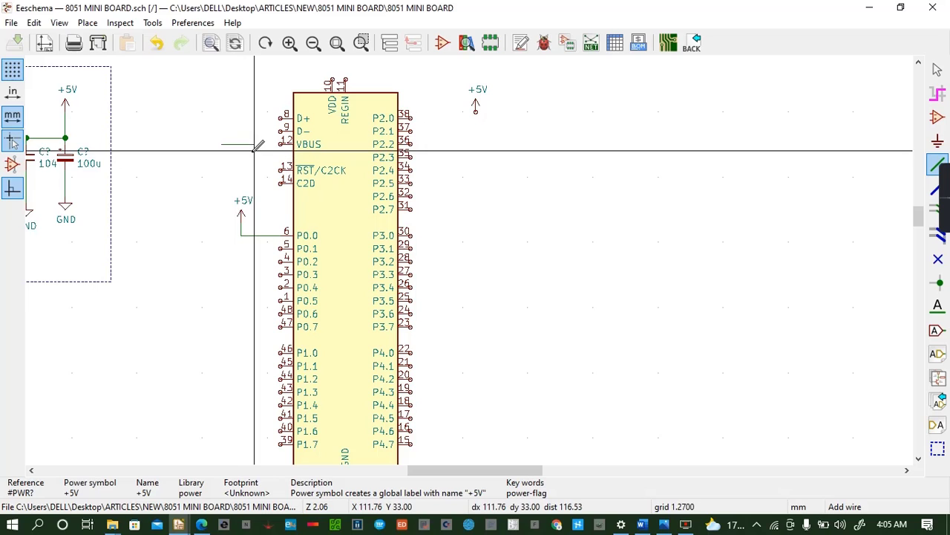
key(a)
click(255, 147)
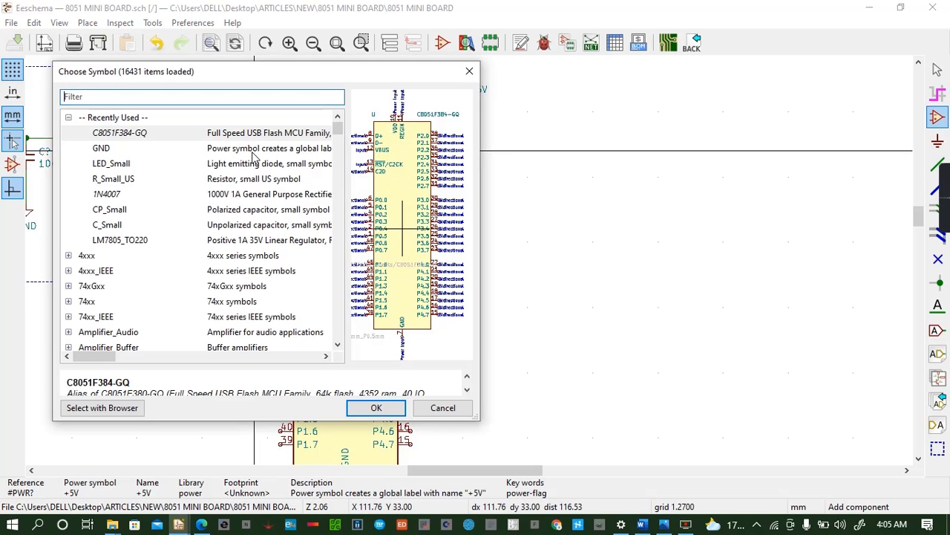
text(CRY)
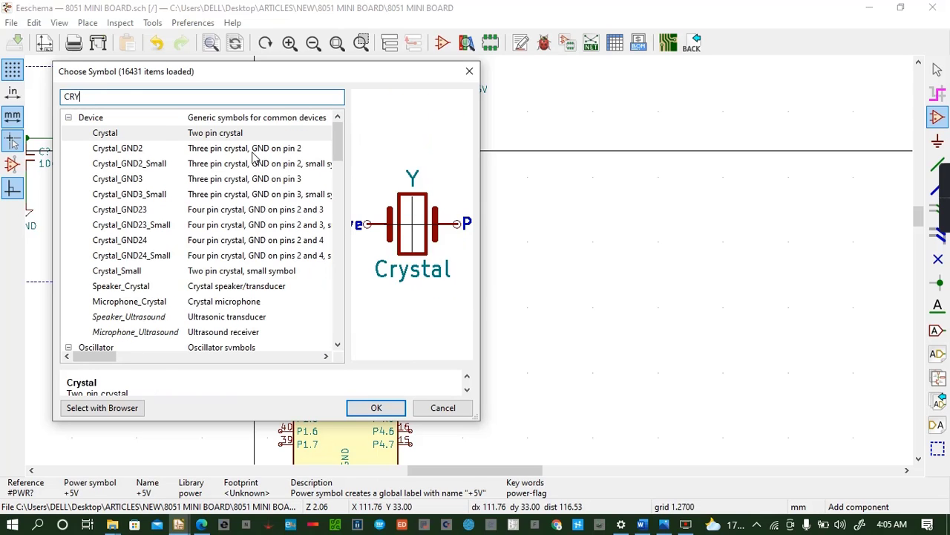
click(164, 274)
click(374, 405)
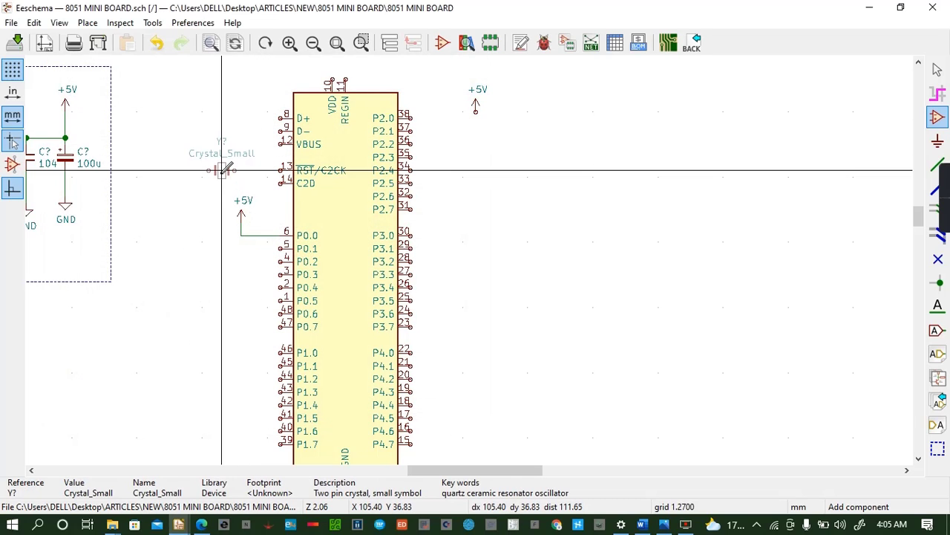
key(r)
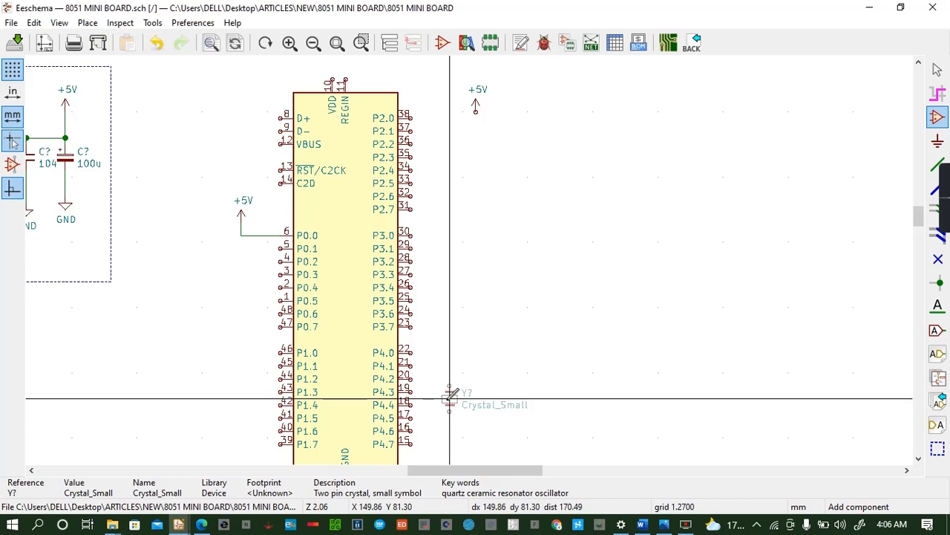
click(450, 398)
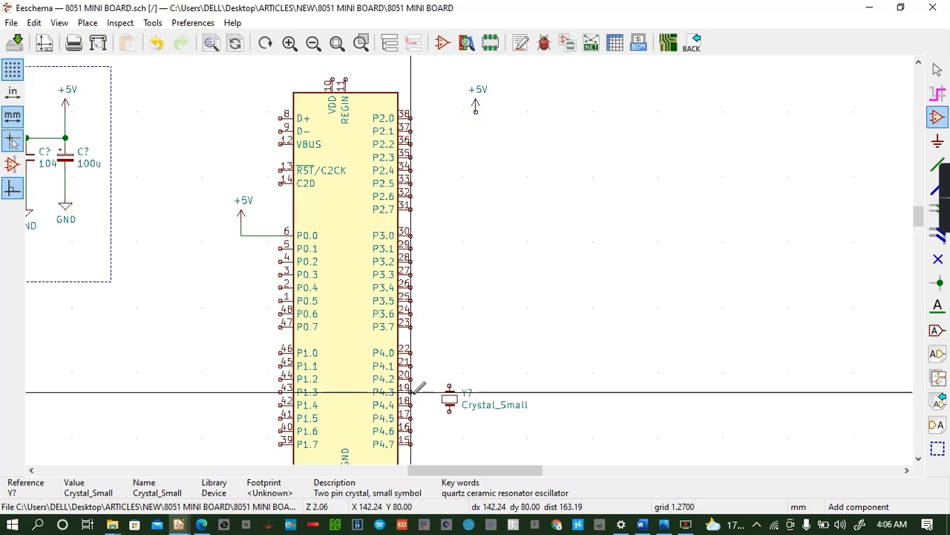
Try wiring the crystal's upper terminal to pin P4.3 and its lower terminal to P4.4, and undo both wires
key(w)
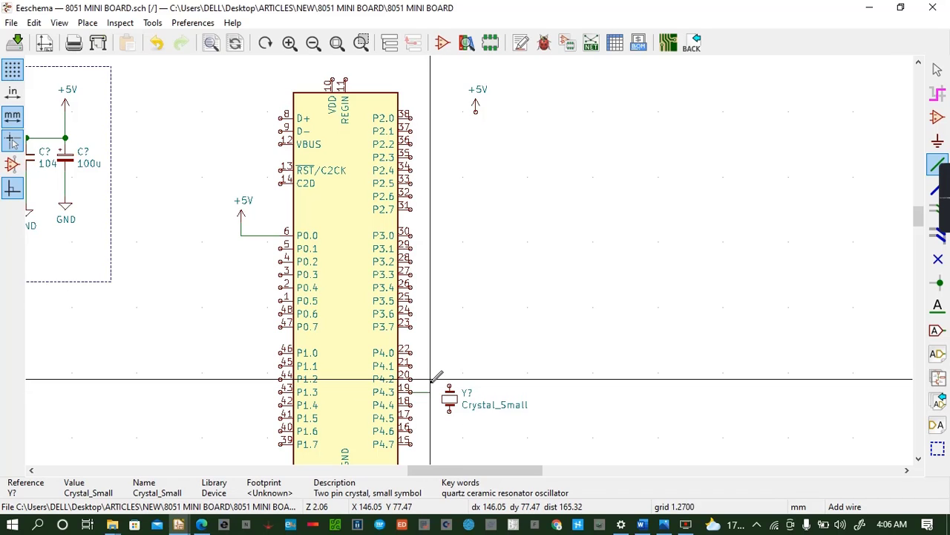
click(430, 385)
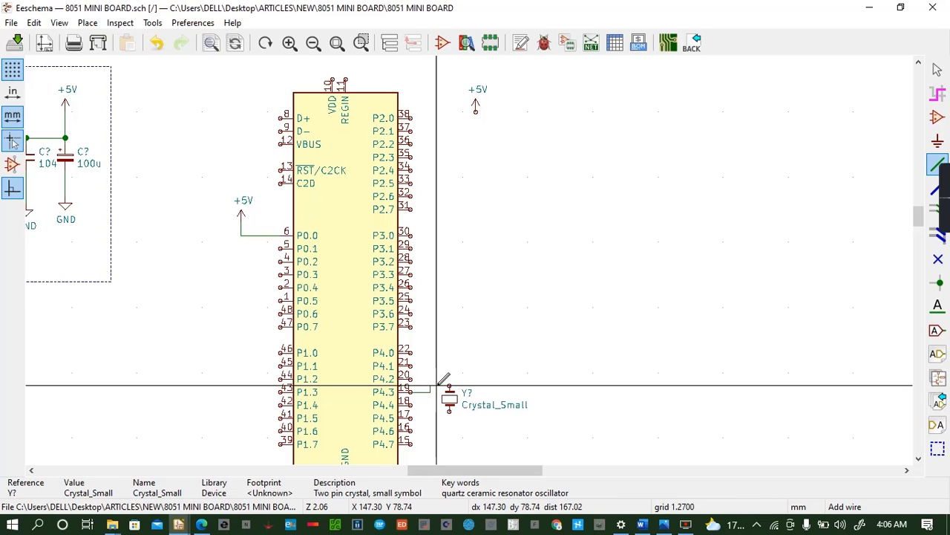
click(449, 385)
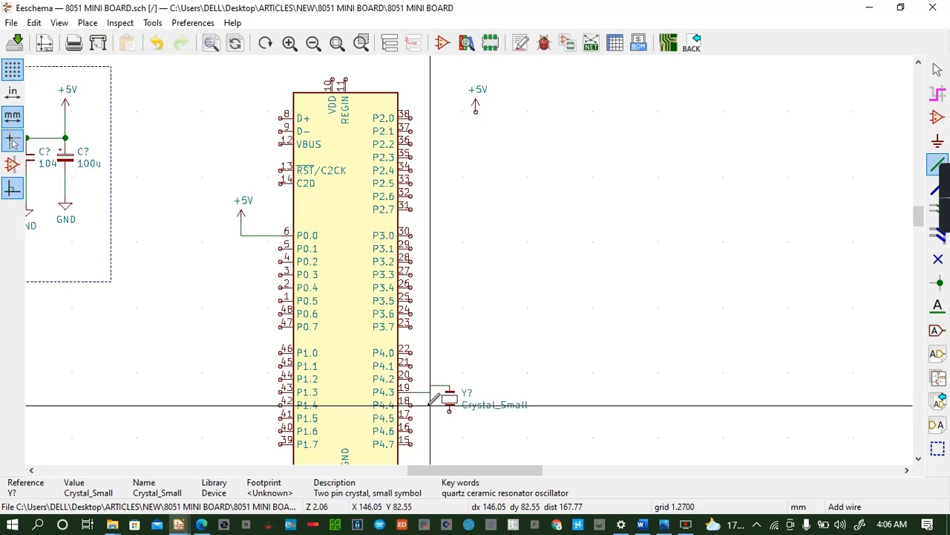
click(430, 406)
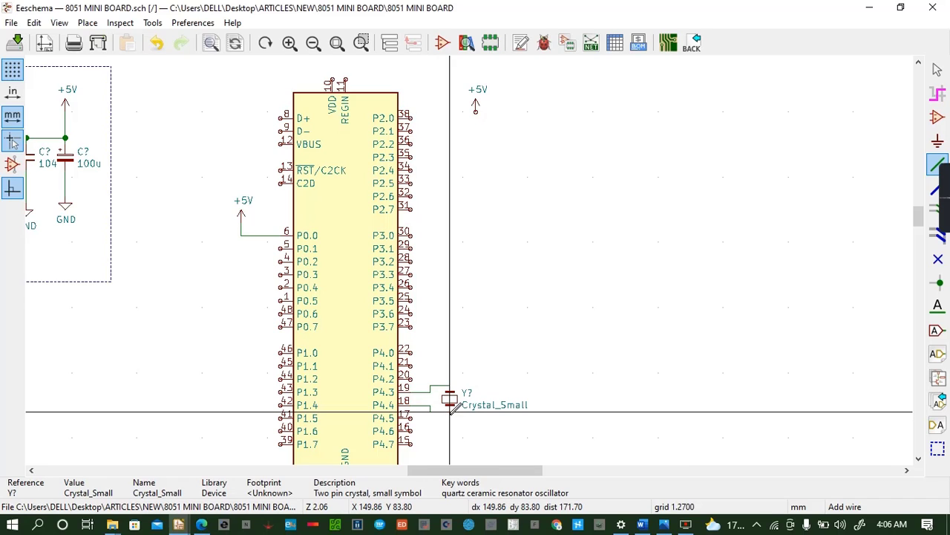
click(450, 410)
key(ctrl+s)
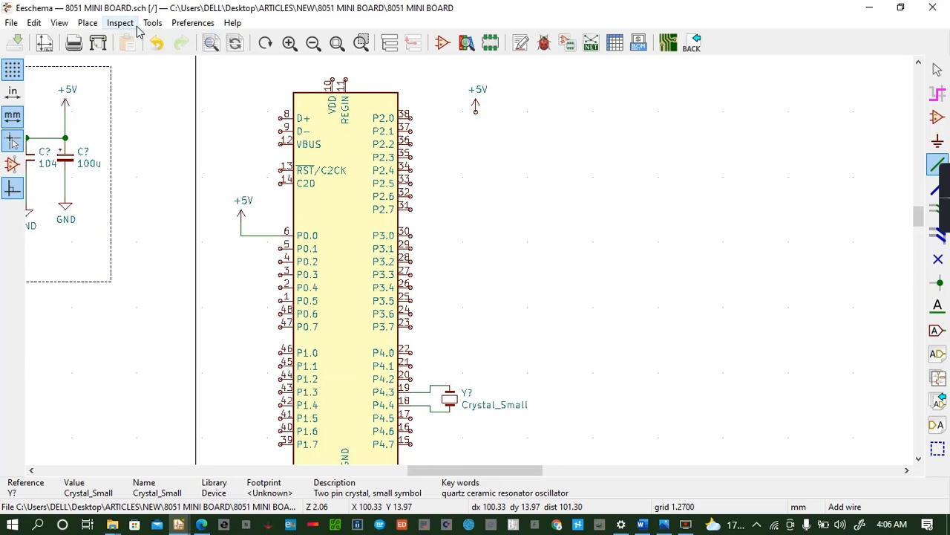
click(157, 42)
click(156, 42)
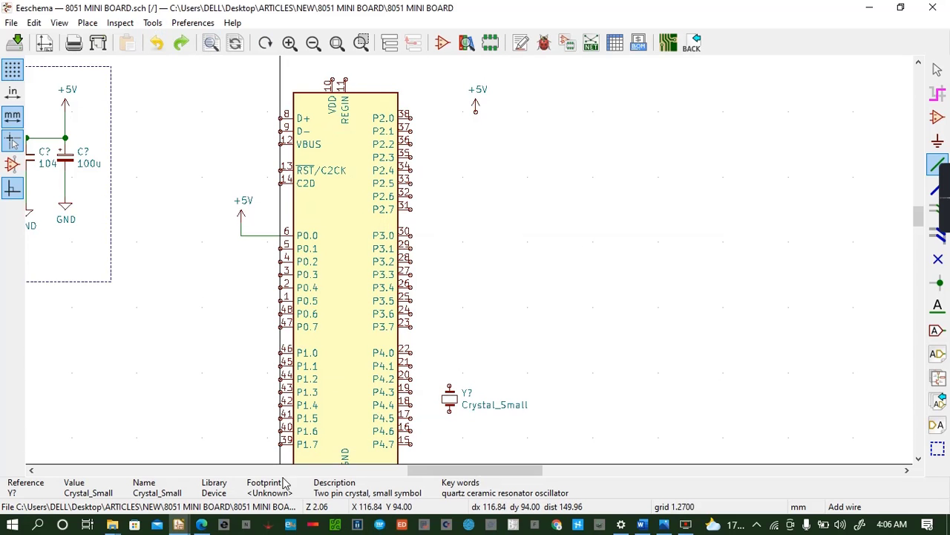
Switch to the browser to examine the crystal and capacitor connections in the AT89C51 datasheet, and return to the schematic in Eeschema
click(201, 525)
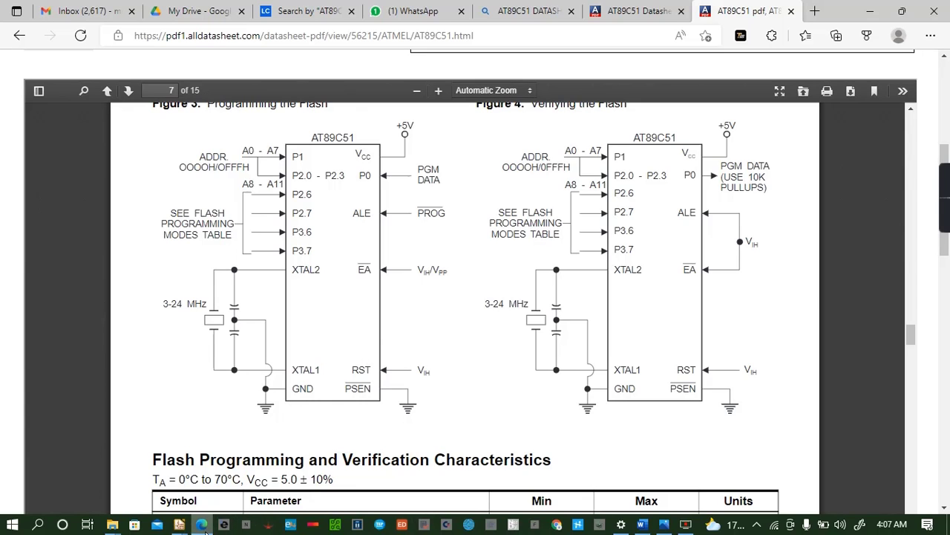
click(224, 525)
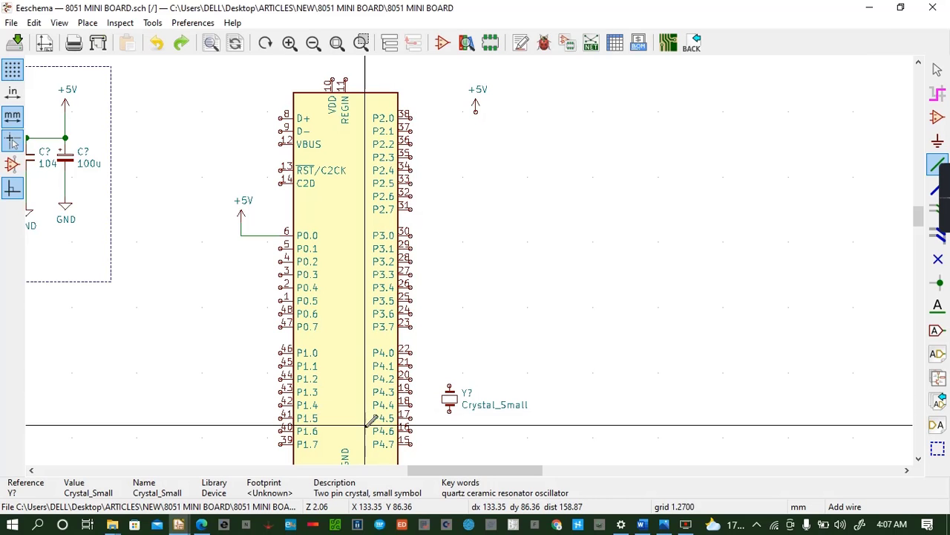
scroll(366, 420, down, 1)
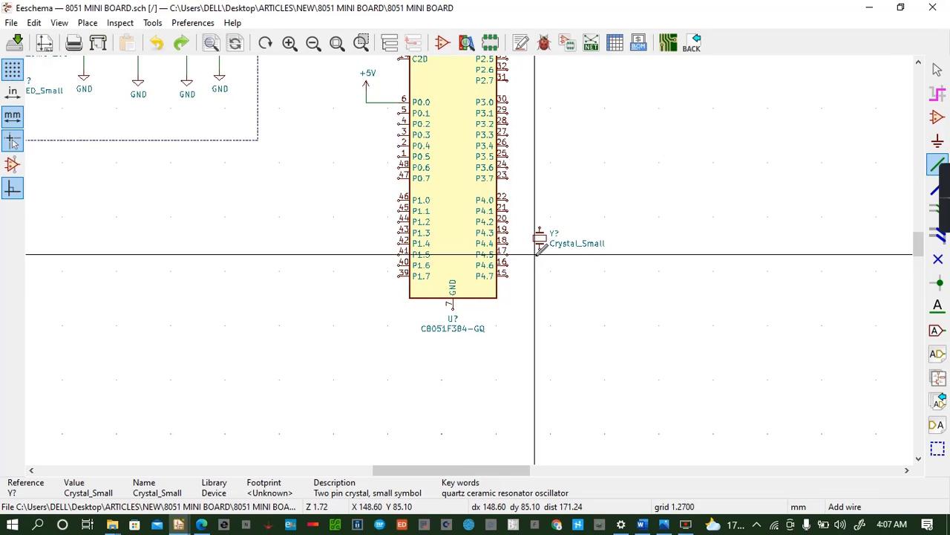
scroll(538, 251, up, 1)
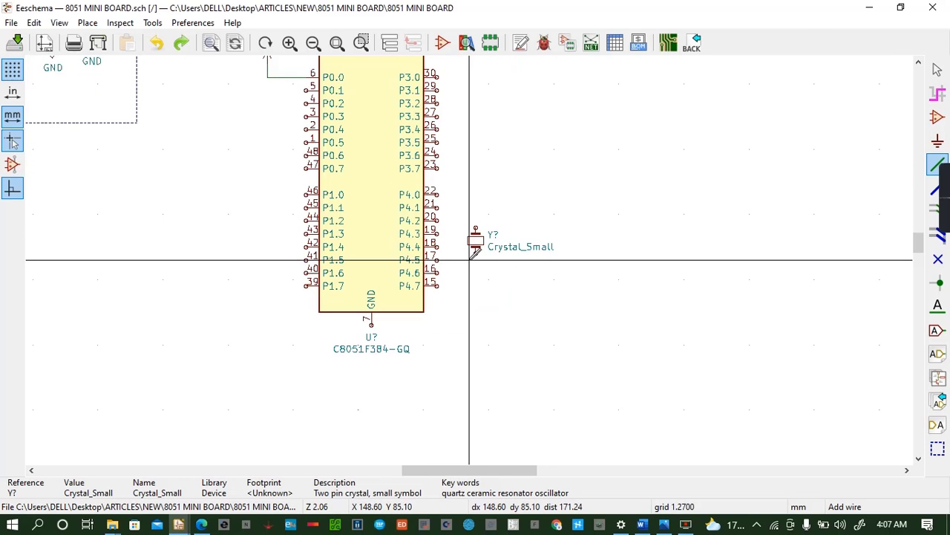
click(508, 182)
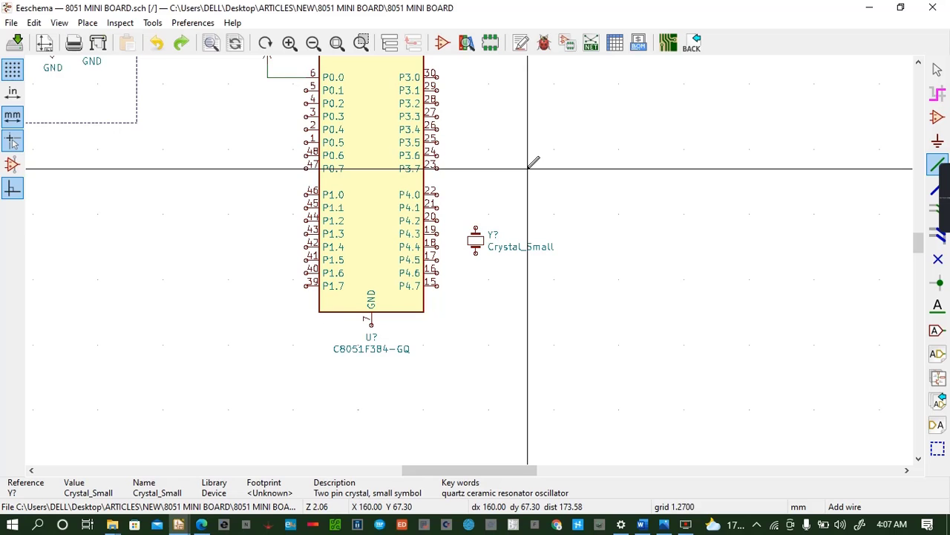
key(a)
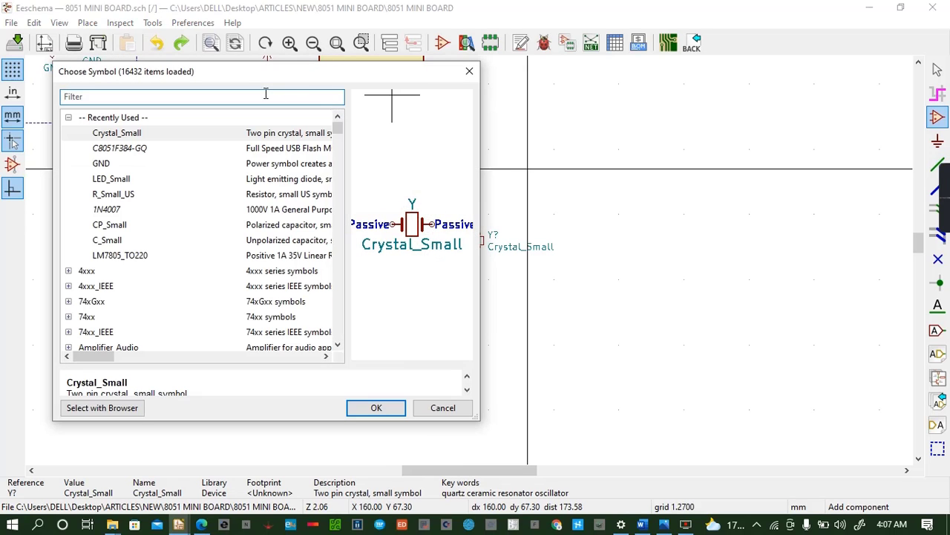
click(470, 71)
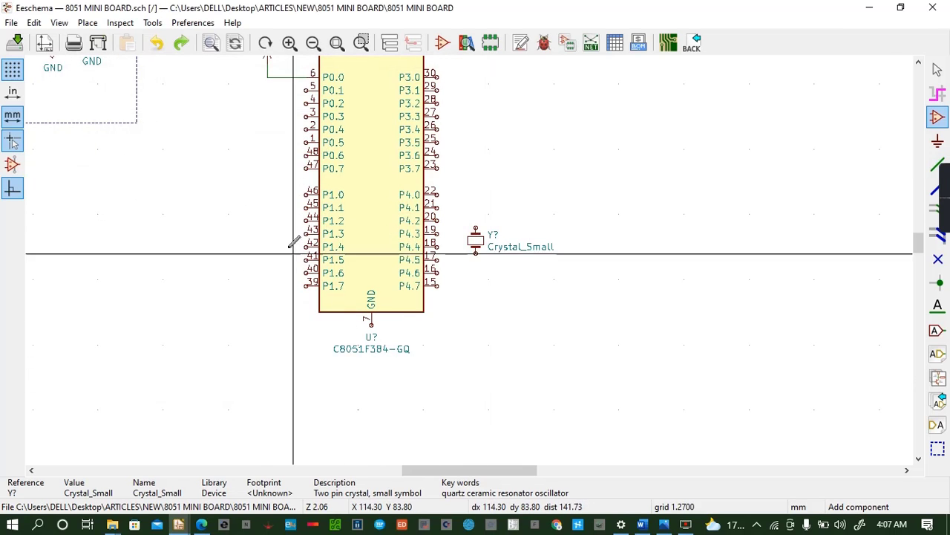
Copy the POWER SECTION's 104 capacitor twice, above and below the crystal's right side, and copy a GND symbol to the right of them
click(31, 470)
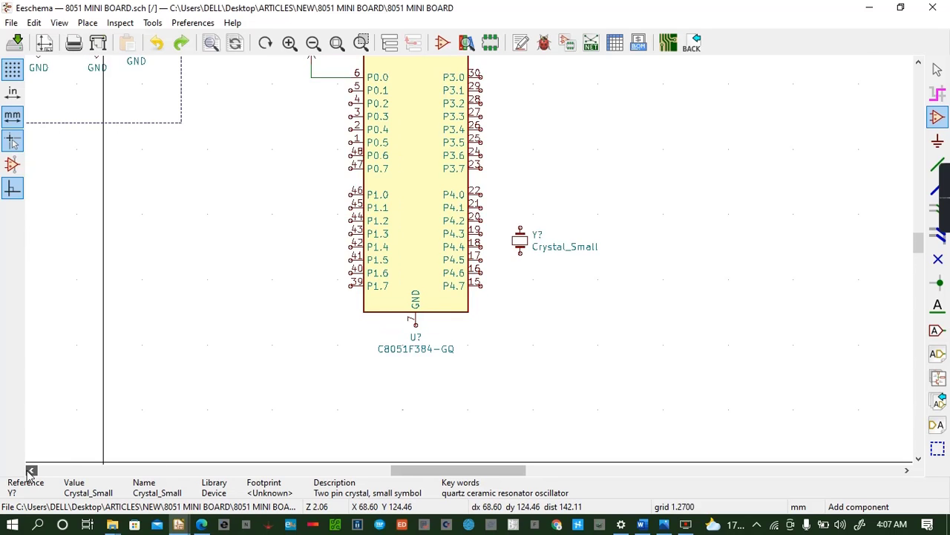
click(31, 470)
click(31, 470)
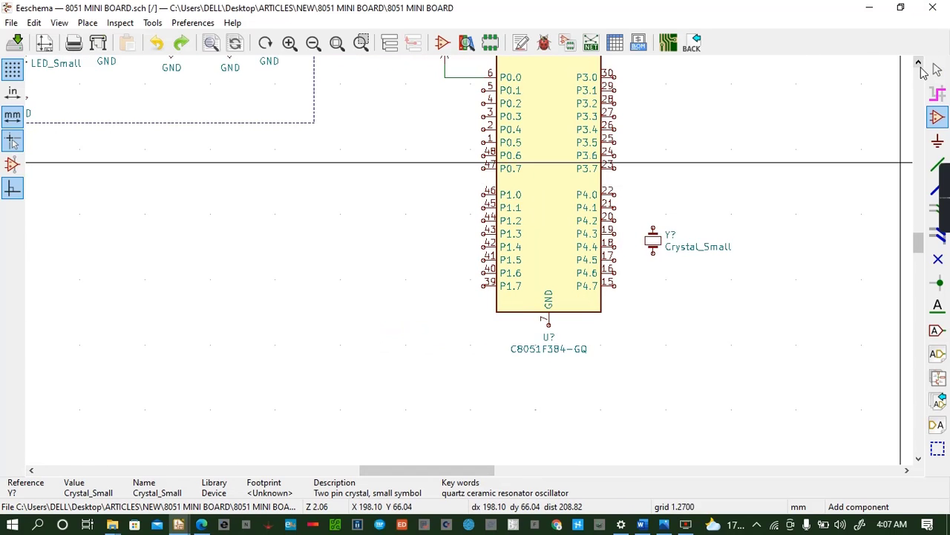
click(918, 63)
click(918, 62)
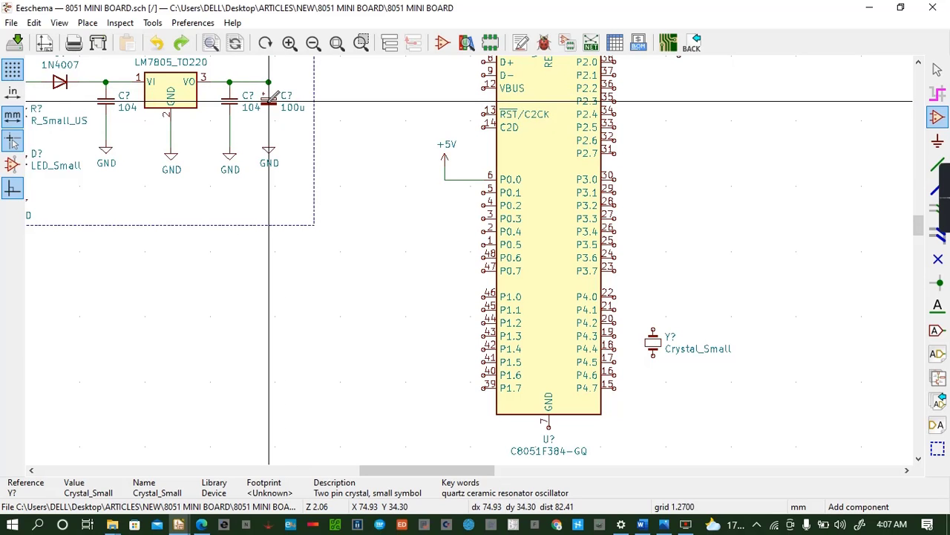
click(230, 101)
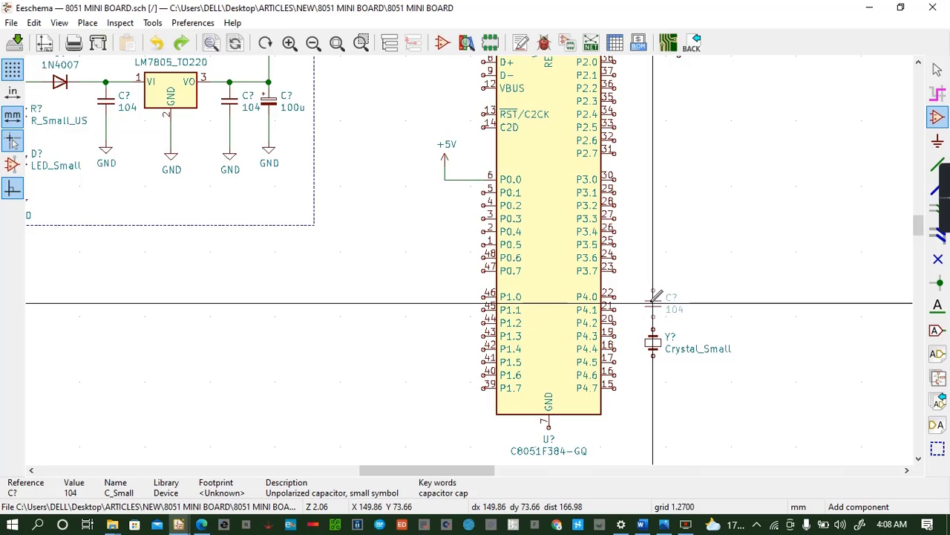
click(685, 317)
click(685, 375)
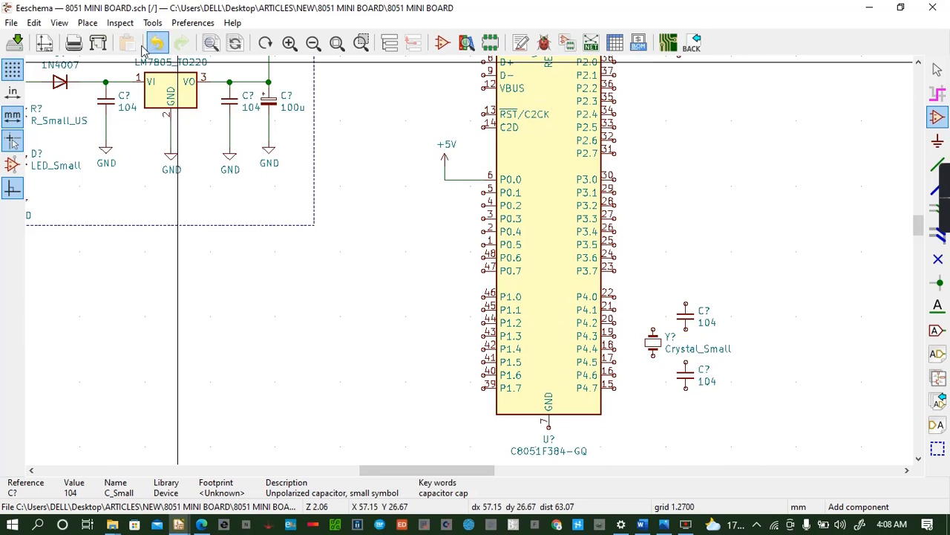
click(171, 154)
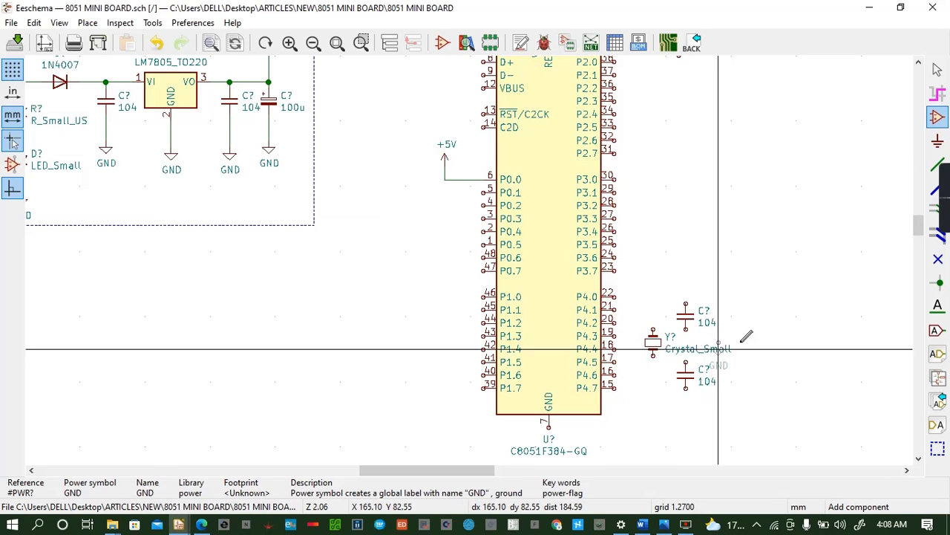
click(757, 369)
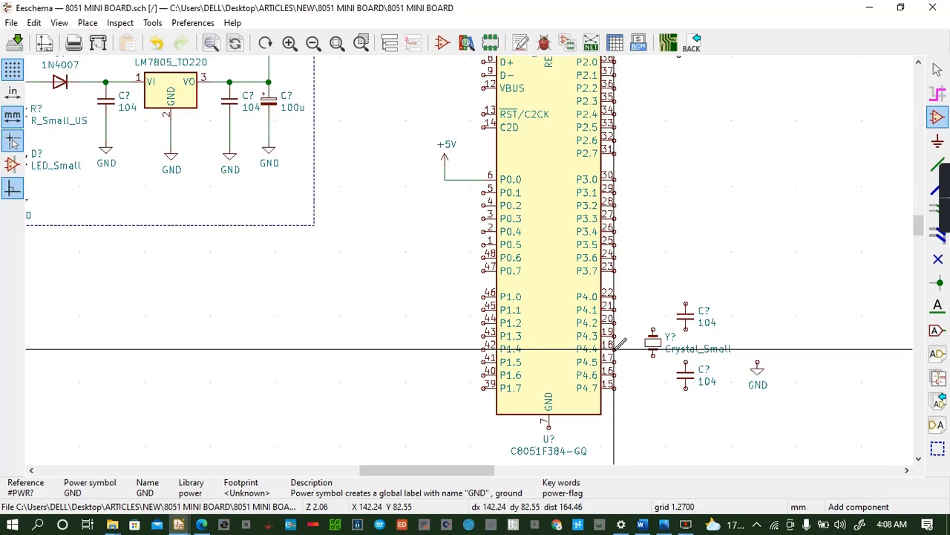
Try wiring pin P4.4 to the upper end of the upper 104 capacitor, and undo the wire
key(w)
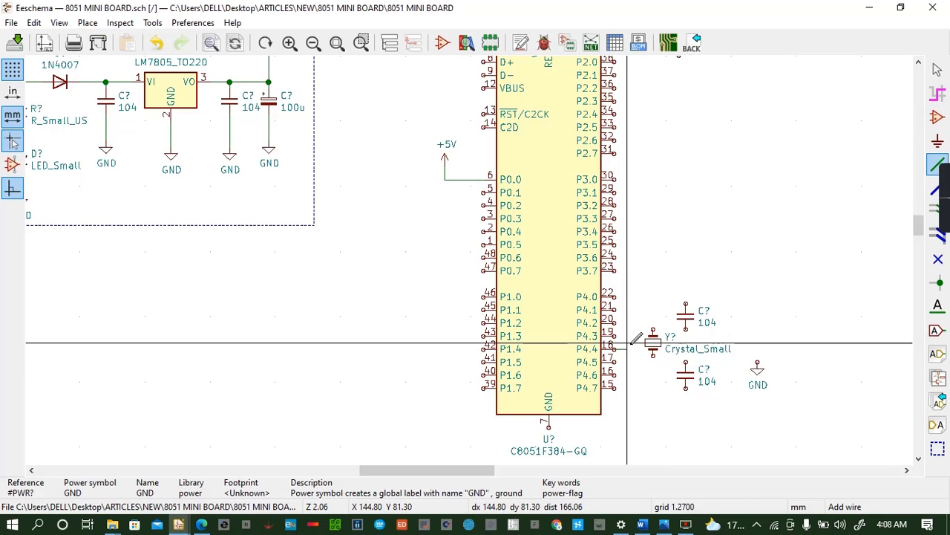
click(685, 303)
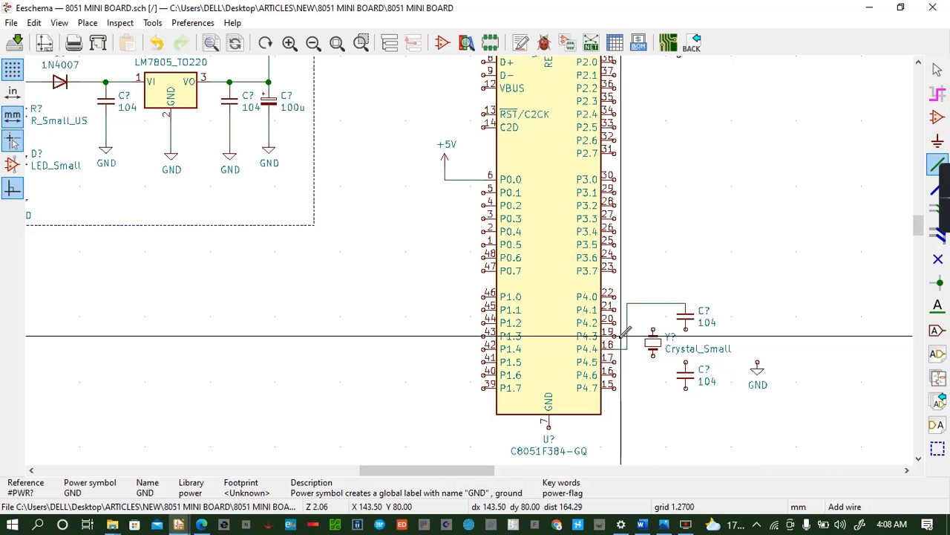
click(158, 43)
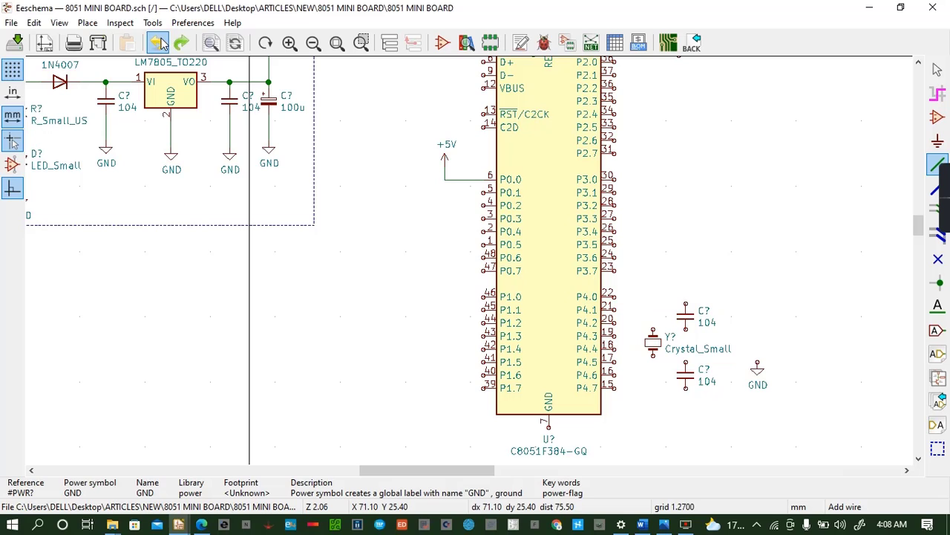
Wire pin P4.3 to the upper 104 capacitor's upper end and pin P4.4 to the lower 104 capacitor's lower end
click(633, 335)
click(686, 303)
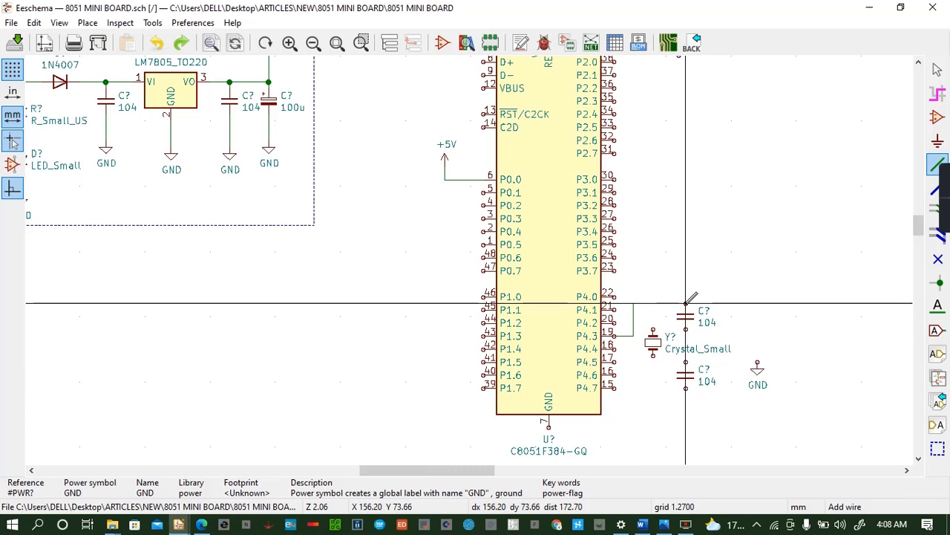
click(615, 348)
click(643, 348)
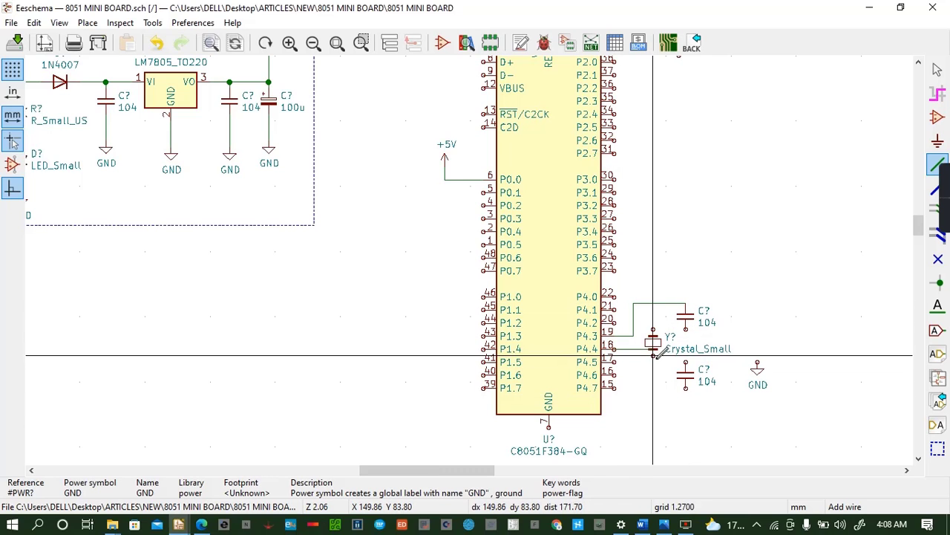
click(633, 387)
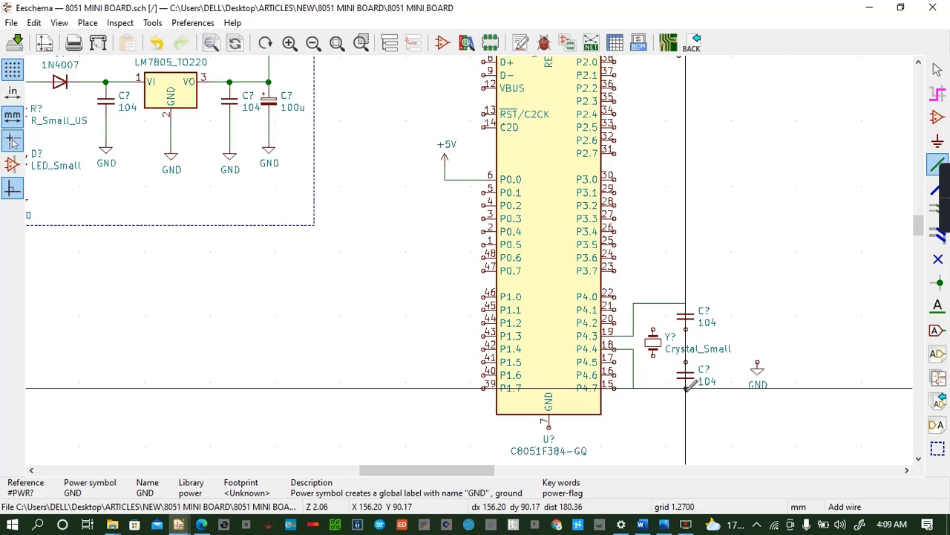
click(685, 386)
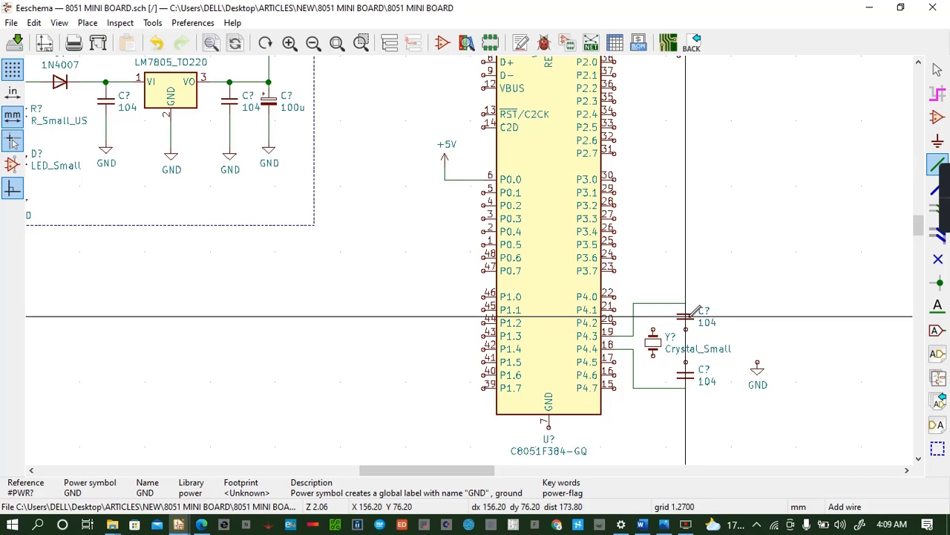
Rotate both 104 capacitors beside the crystal to horizontal and delete the wire segments leading to their former ends
key(r)
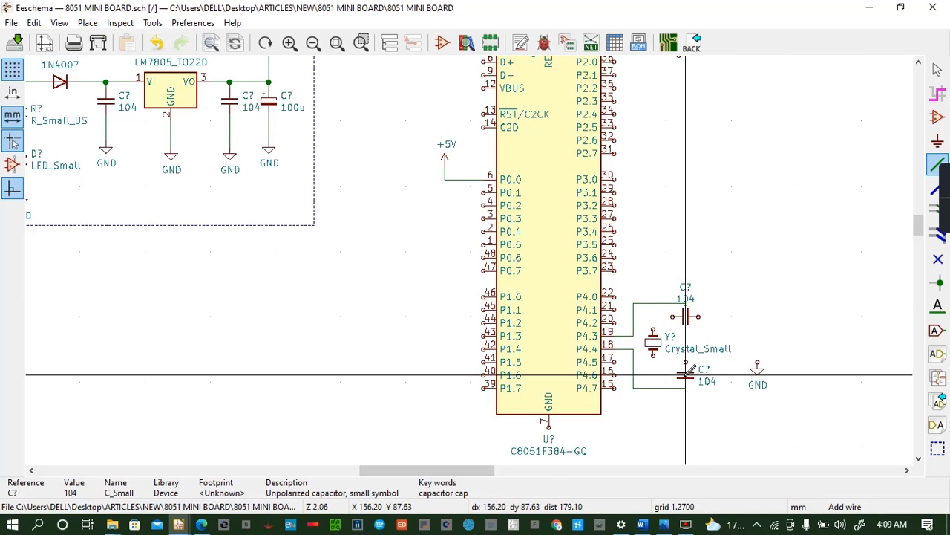
key(r)
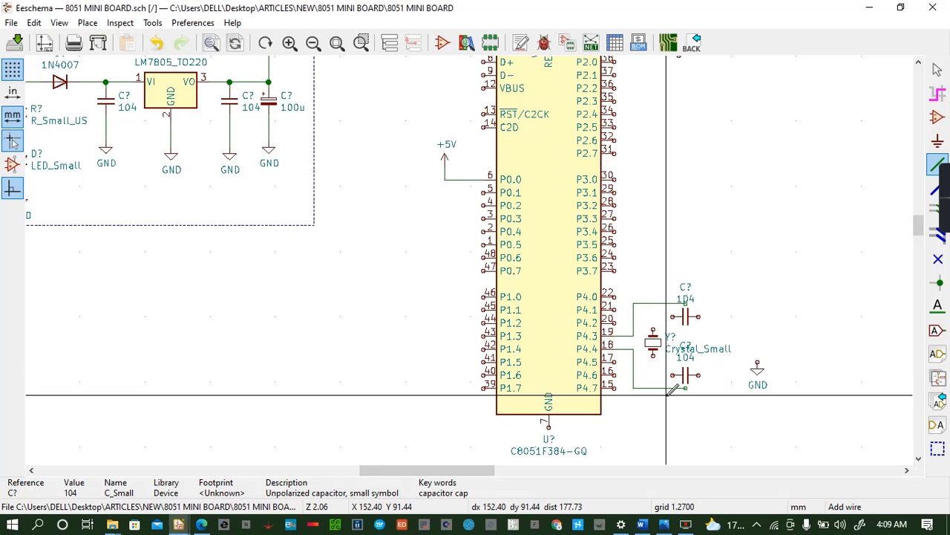
key(Delete)
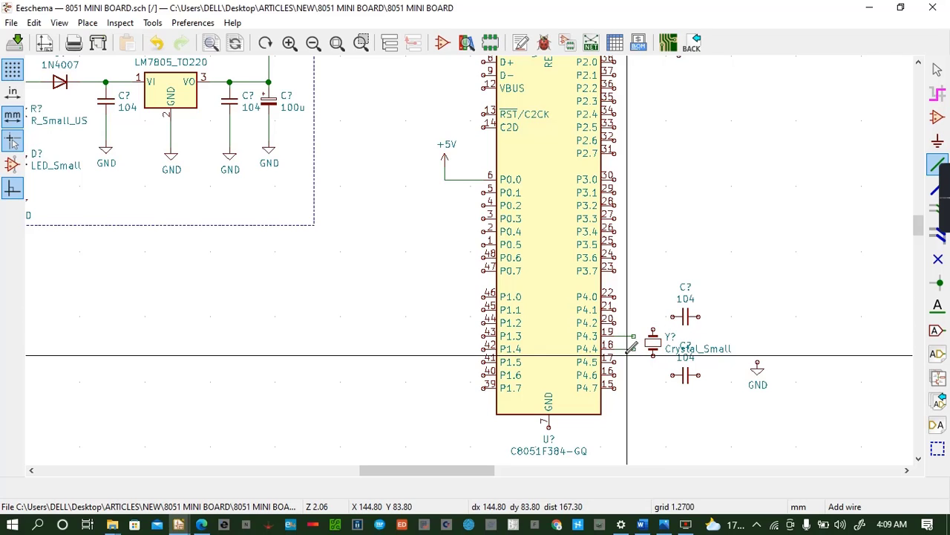
Wire P4.3 to the upper capacitor's near end and P4.4 to the lower one's, and join the crystal's terminals to these wires
click(672, 316)
click(634, 349)
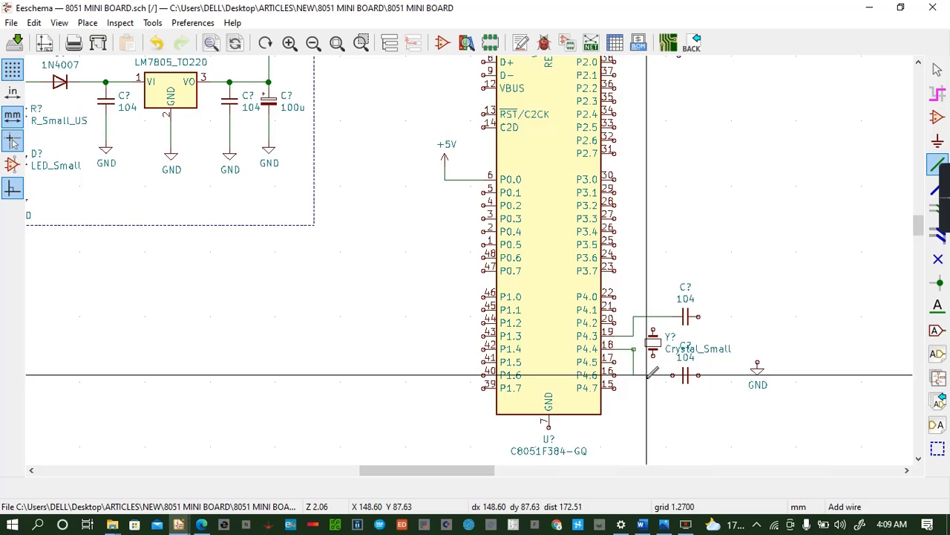
click(672, 375)
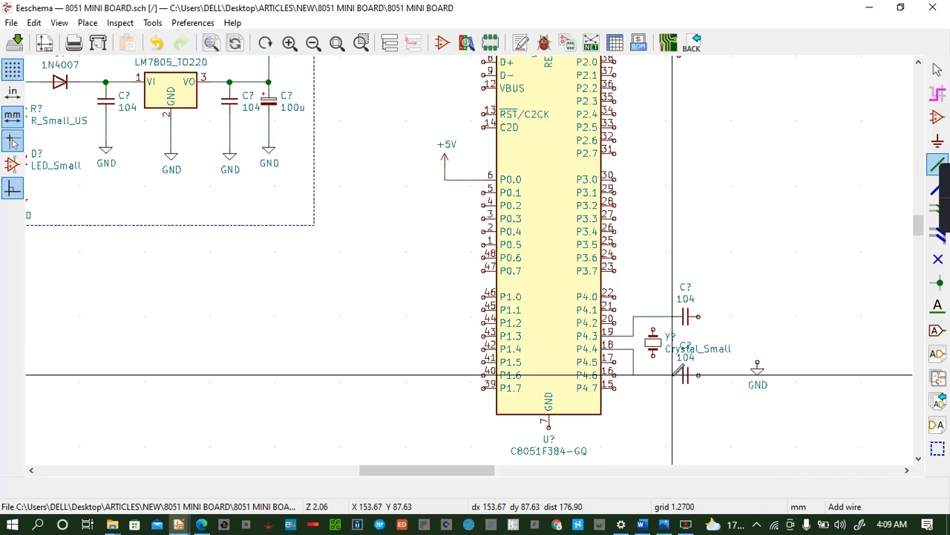
click(653, 317)
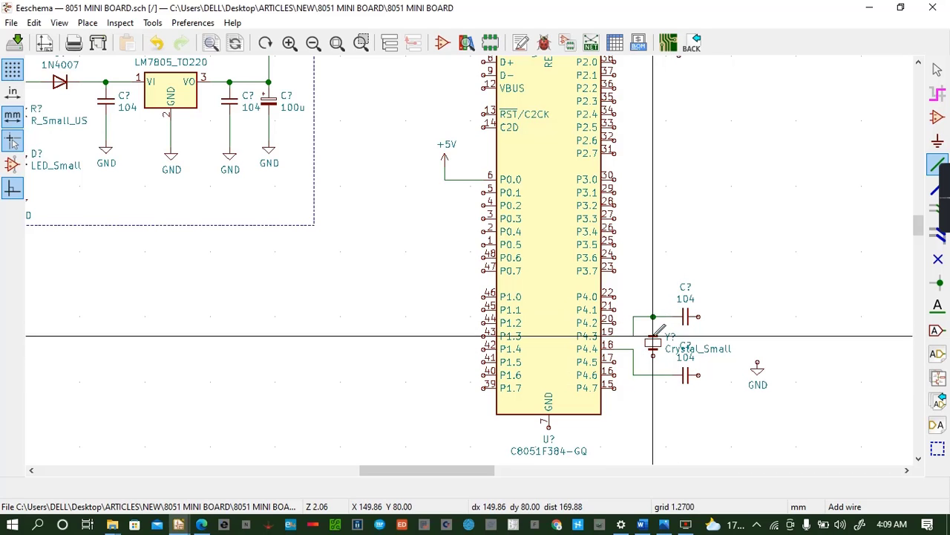
click(653, 375)
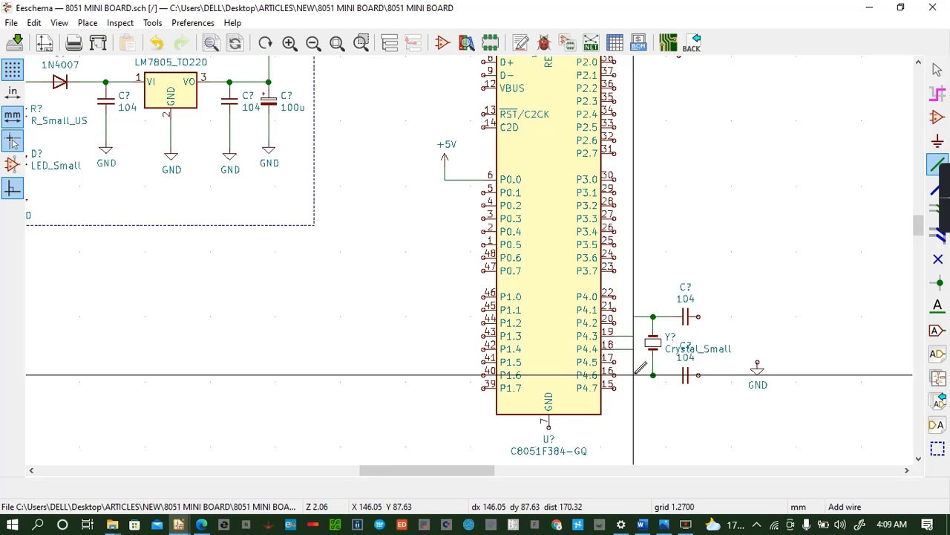
Wire the far ends of the two crystal capacitors together and connect that wire's midpoint to the adjacent GND symbol
click(699, 316)
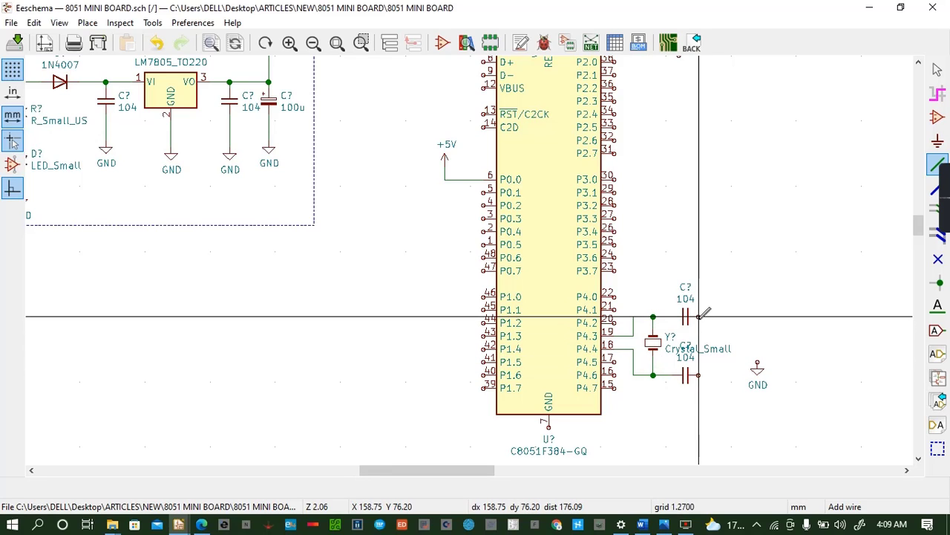
click(725, 375)
click(698, 375)
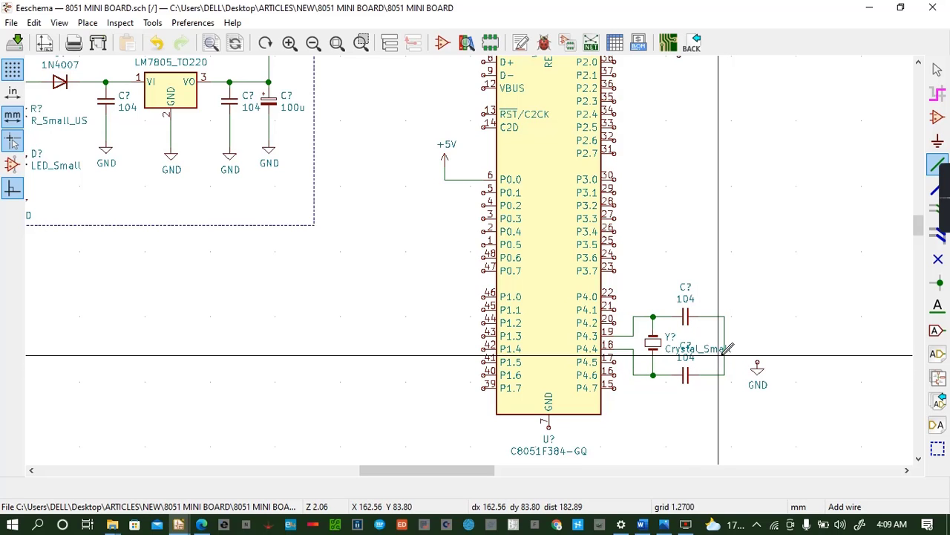
click(725, 343)
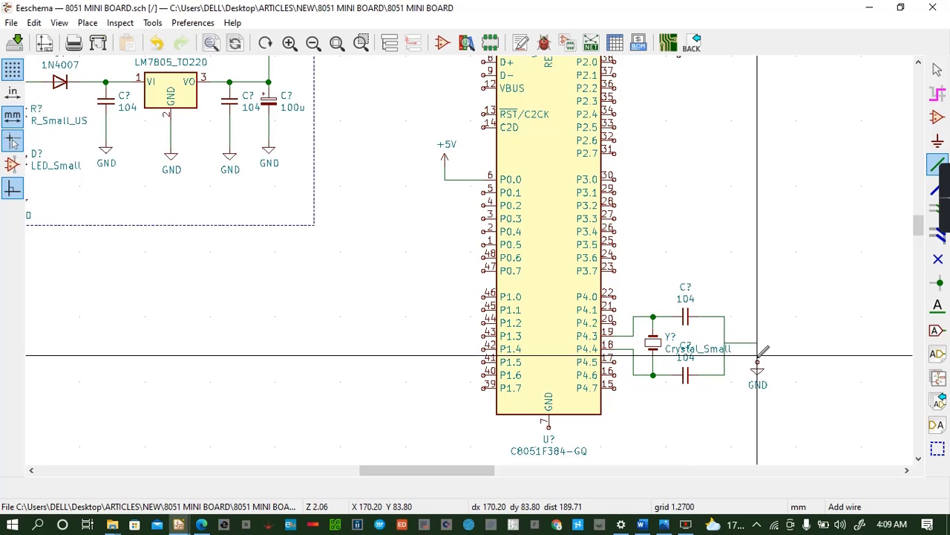
click(758, 363)
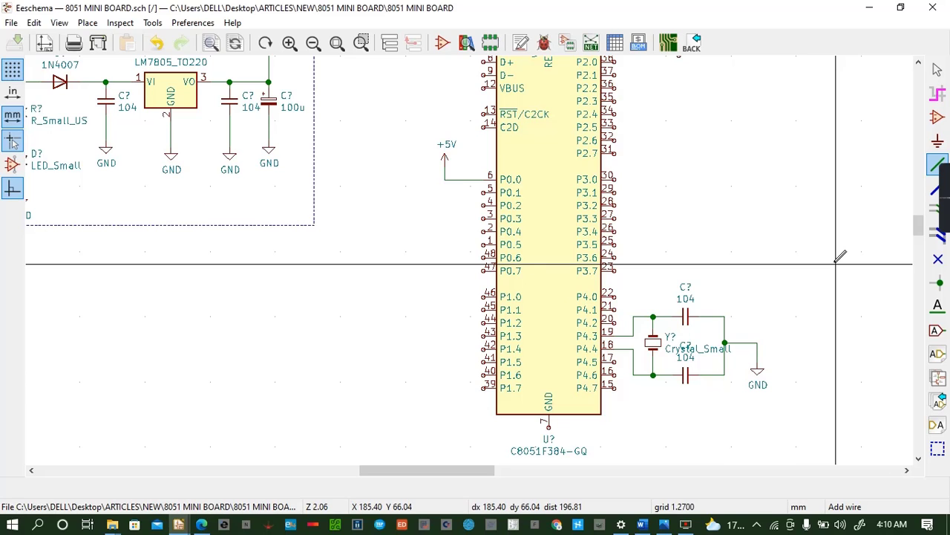
Copy the crystal circuit's GND symbol below the microcontroller and wire it to GND pin 7
click(757, 374)
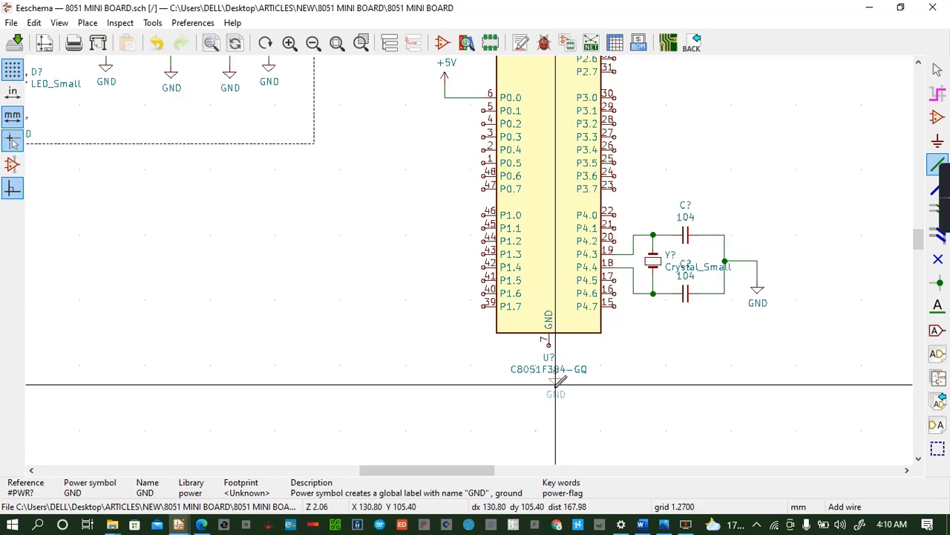
click(549, 380)
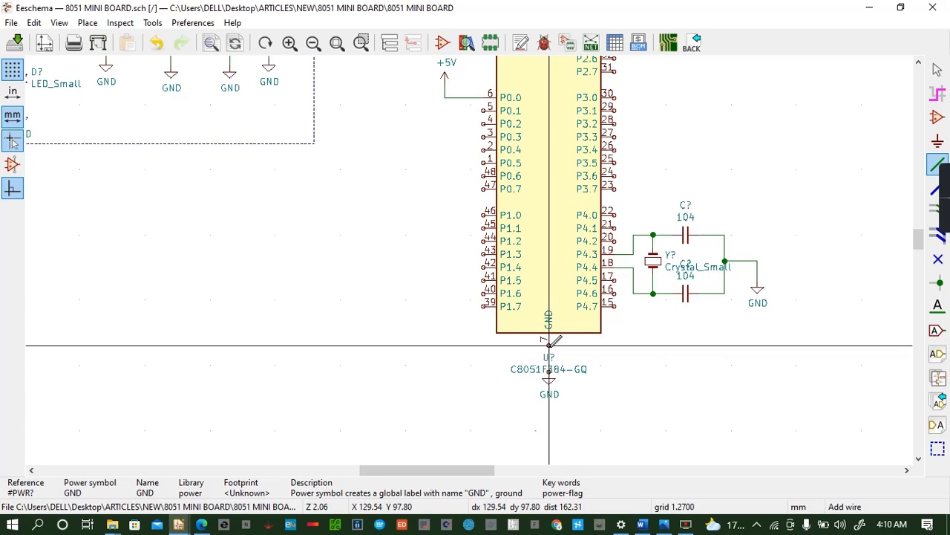
click(549, 345)
click(550, 371)
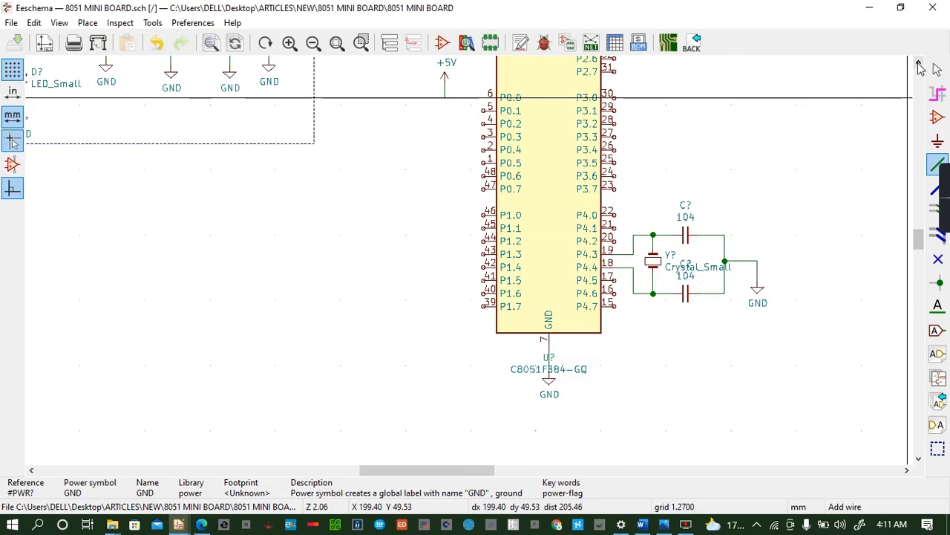
Move the +5V symbol and its wire from pin P0.0 to the microcontroller's VDD pin 10, and save the schematic
scroll(920, 68, up, 5)
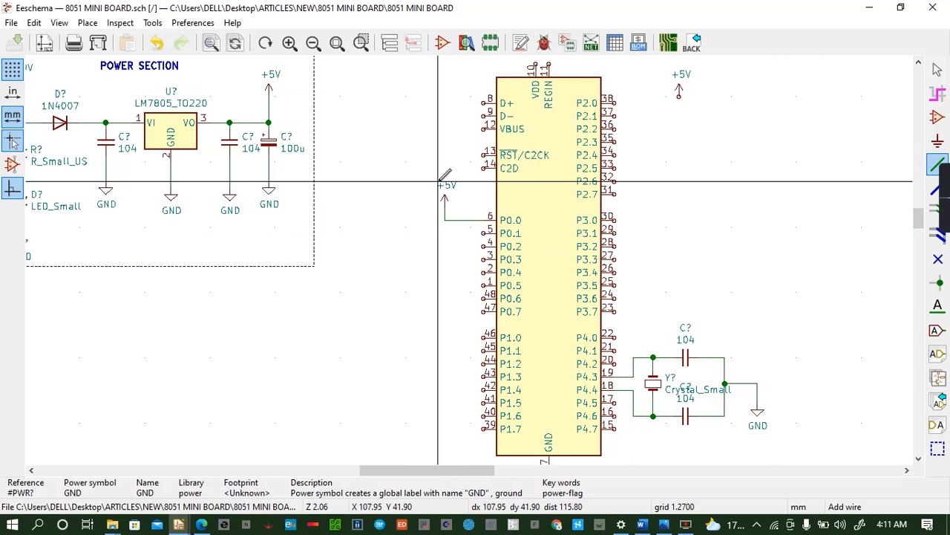
drag(438, 181, 471, 232)
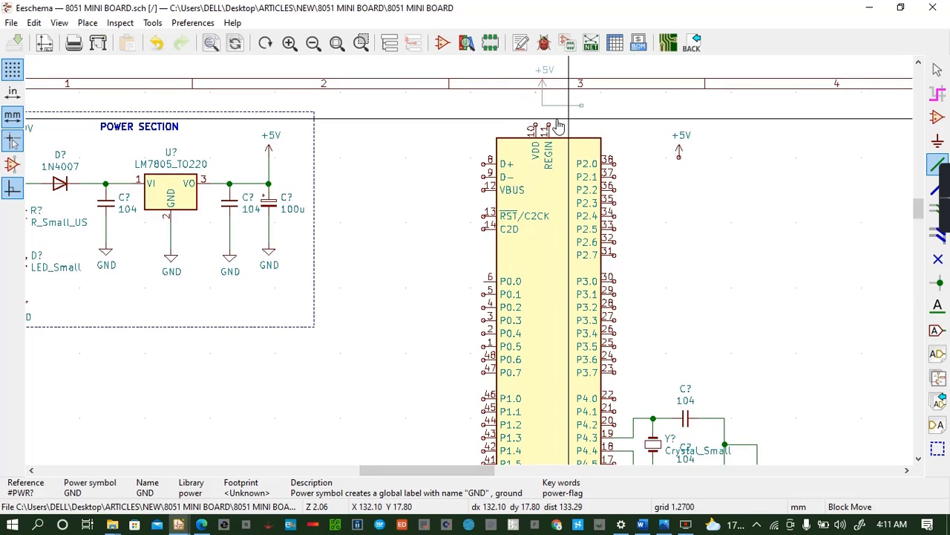
click(524, 141)
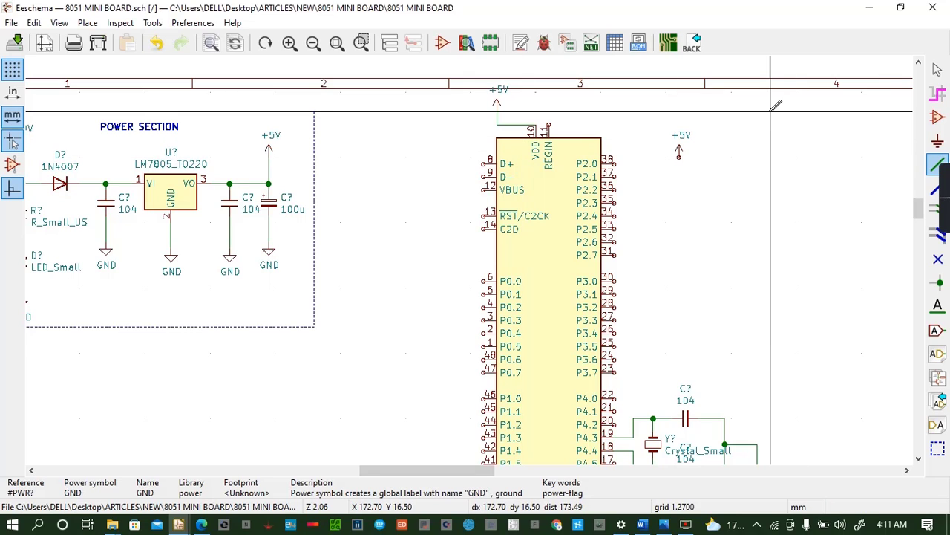
key(ctrl+s)
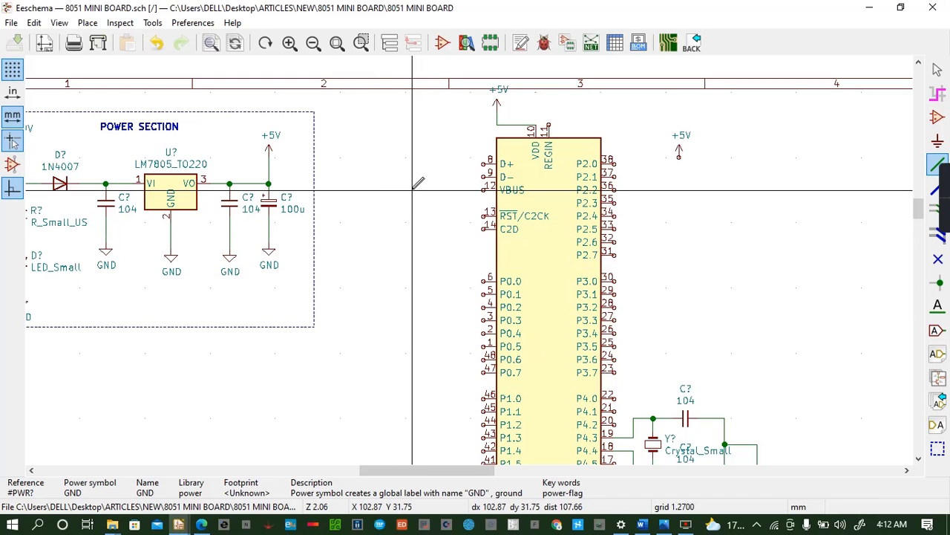
Try adding an R_Network03 resistor network, found with "array res", between the POWER SECTION and the microcontroller, and undo the placement
key(a)
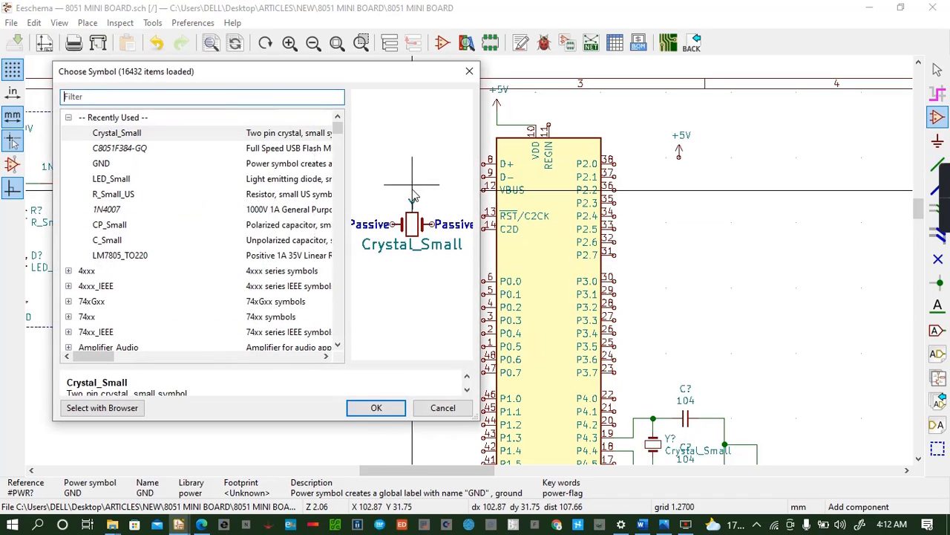
text(CO)
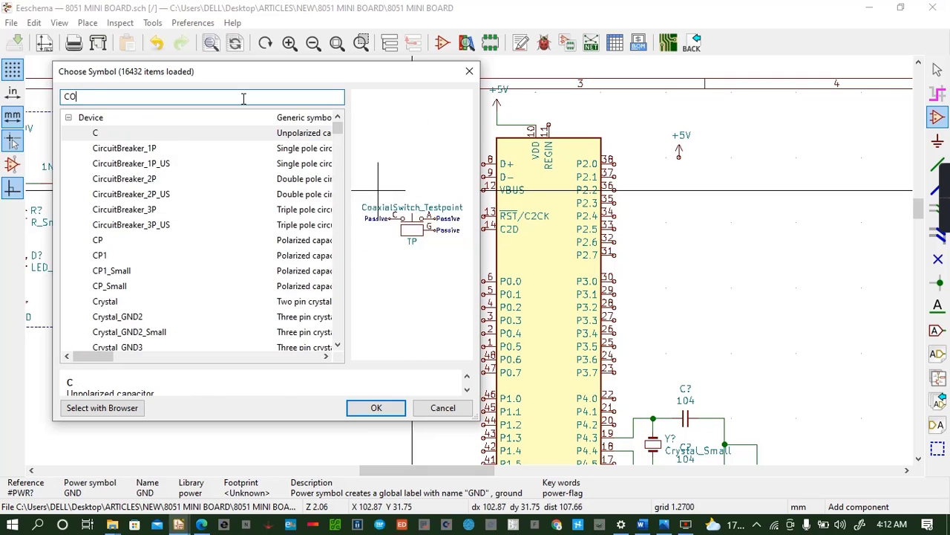
key(BackSpace)
key(BackSpace)
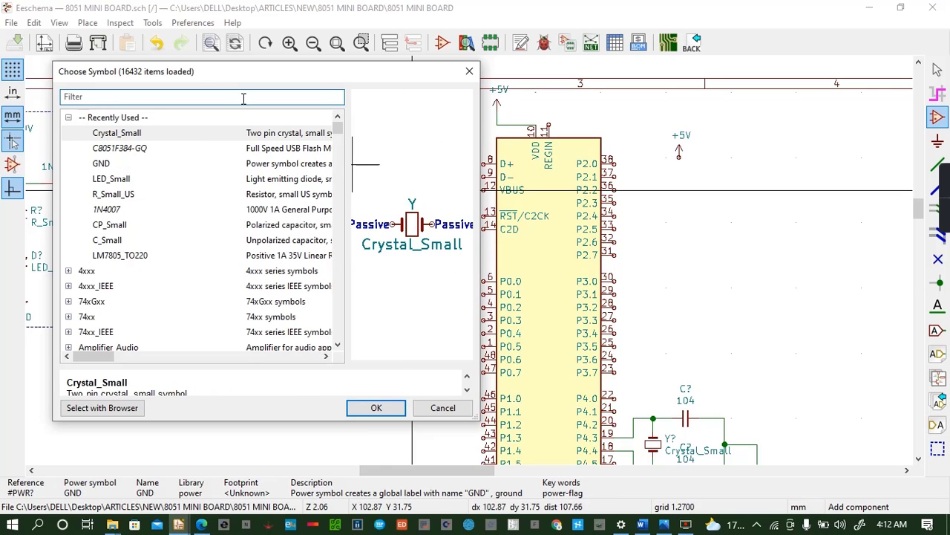
text(array)
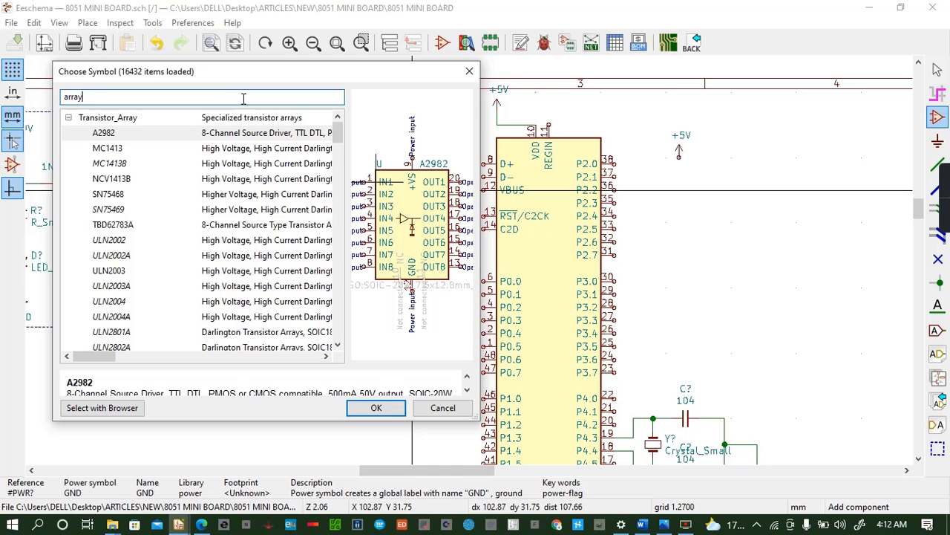
text( res)
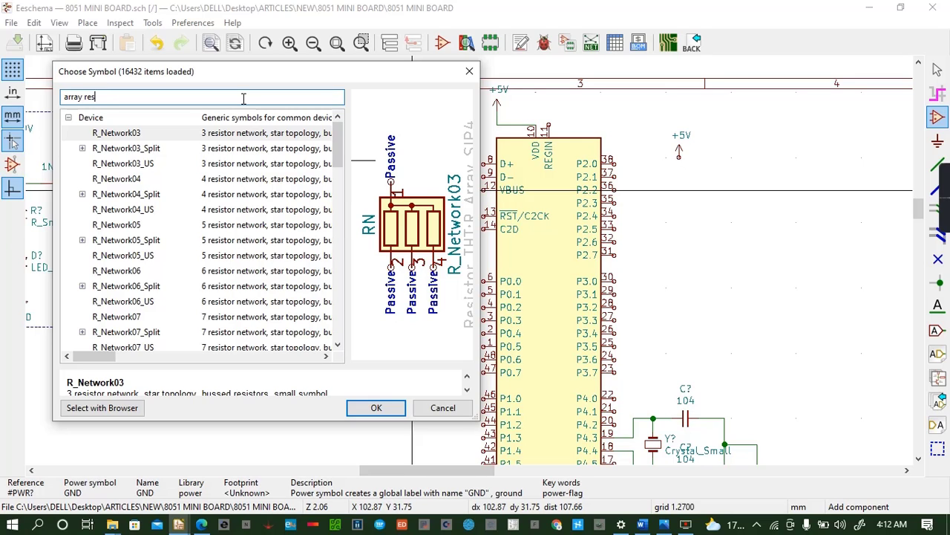
click(379, 408)
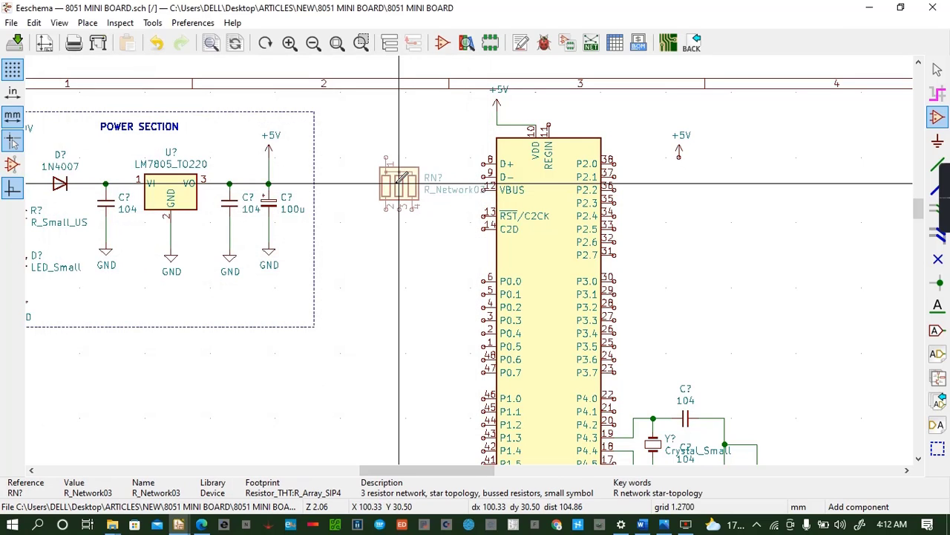
click(406, 178)
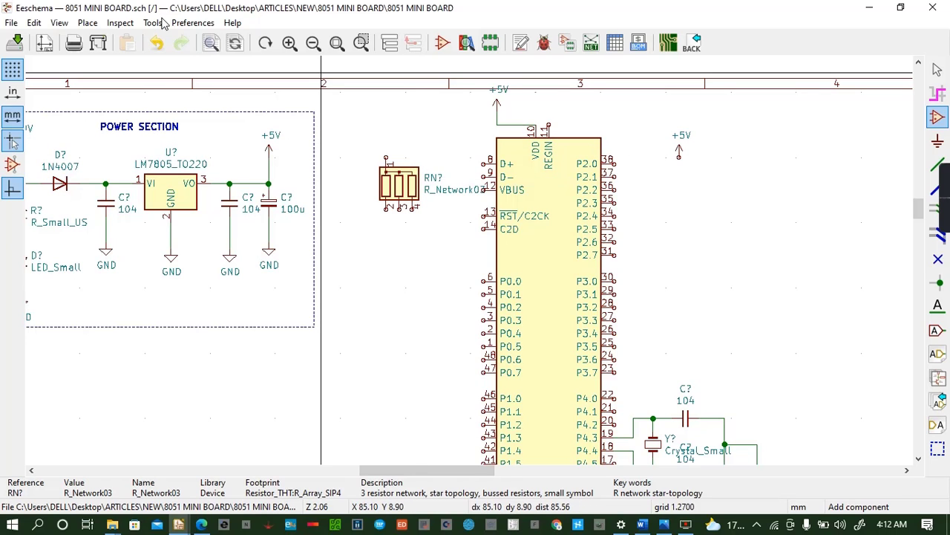
click(155, 43)
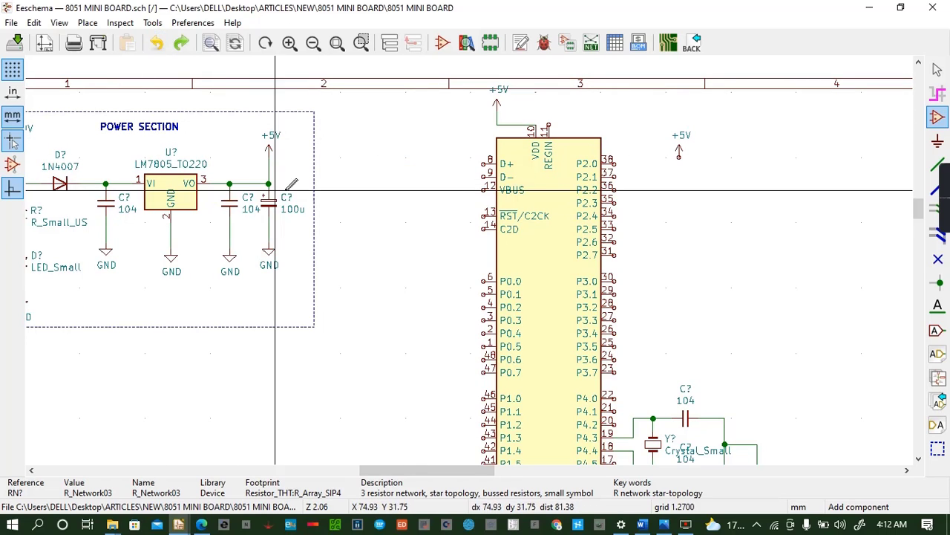
Add a Conn_01x09 connector between the POWER SECTION and the microcontroller's P0 pins, rotated 180° so its pins face the microcontroller
click(385, 171)
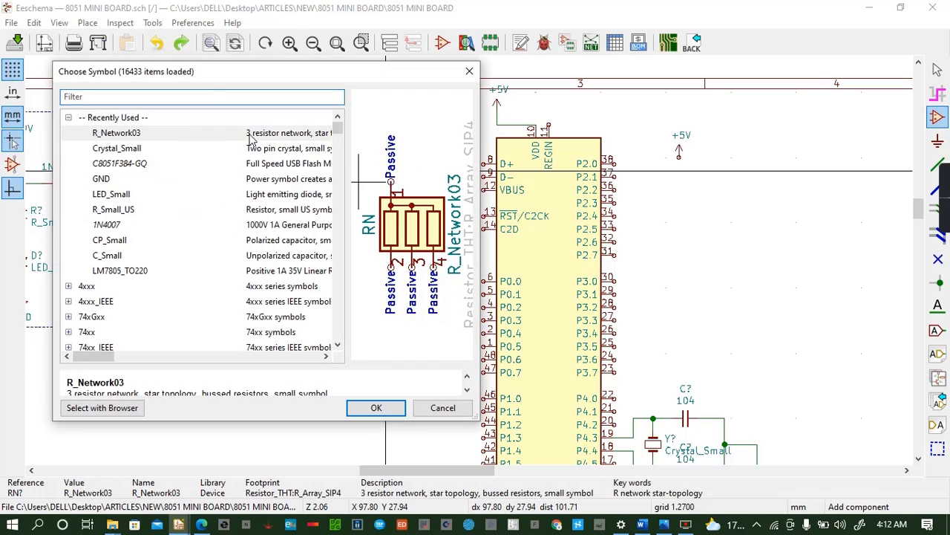
text(conn)
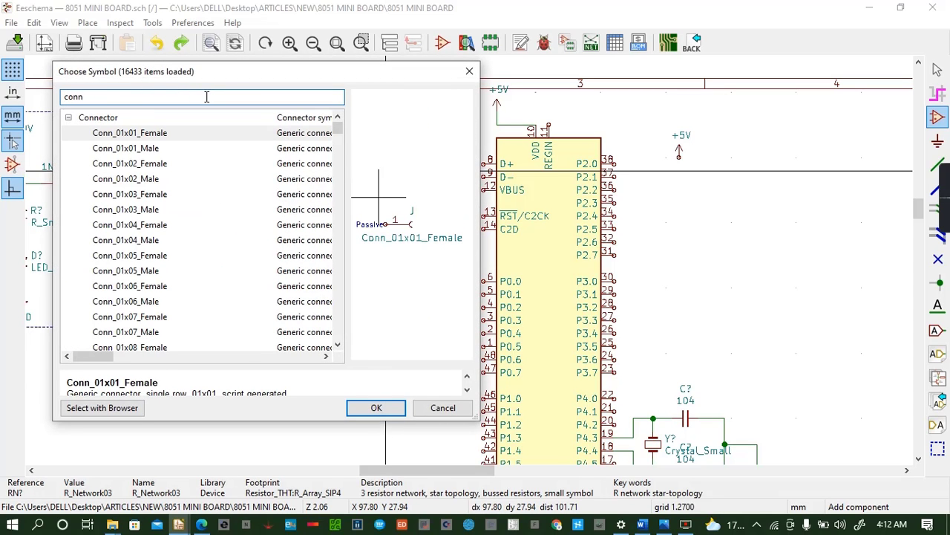
text(_)
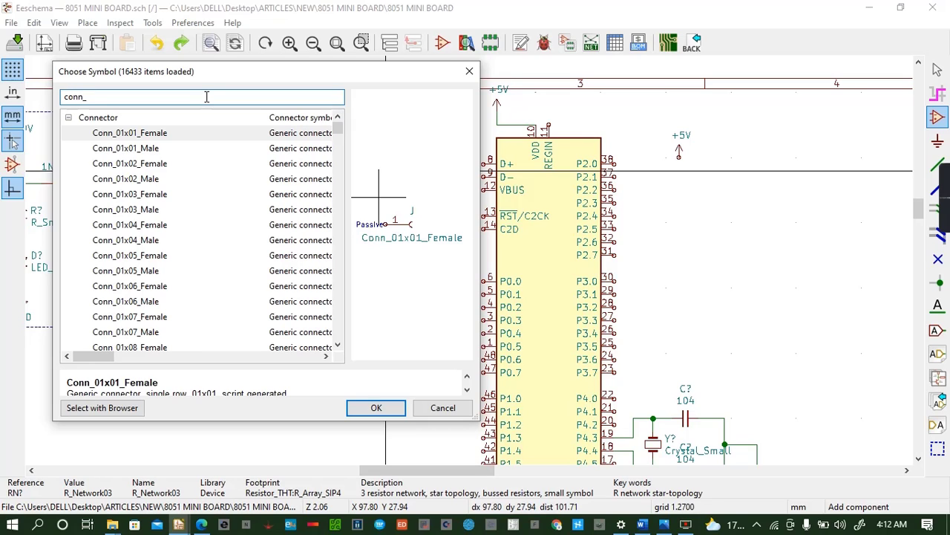
text(01)
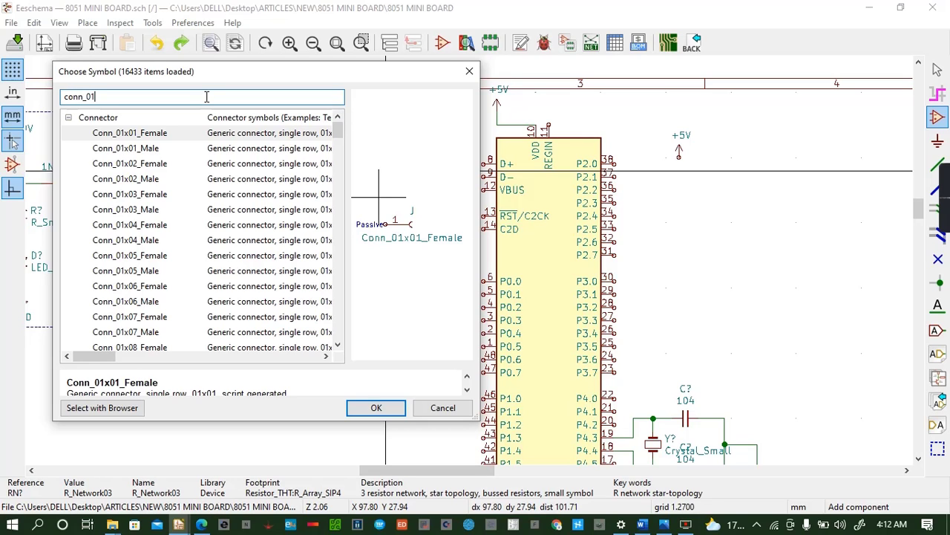
text(x0)
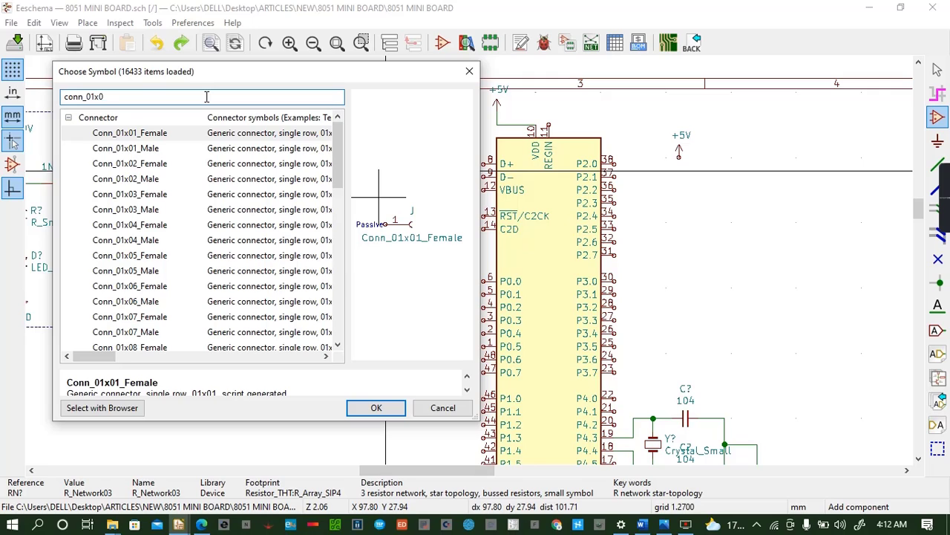
text(9)
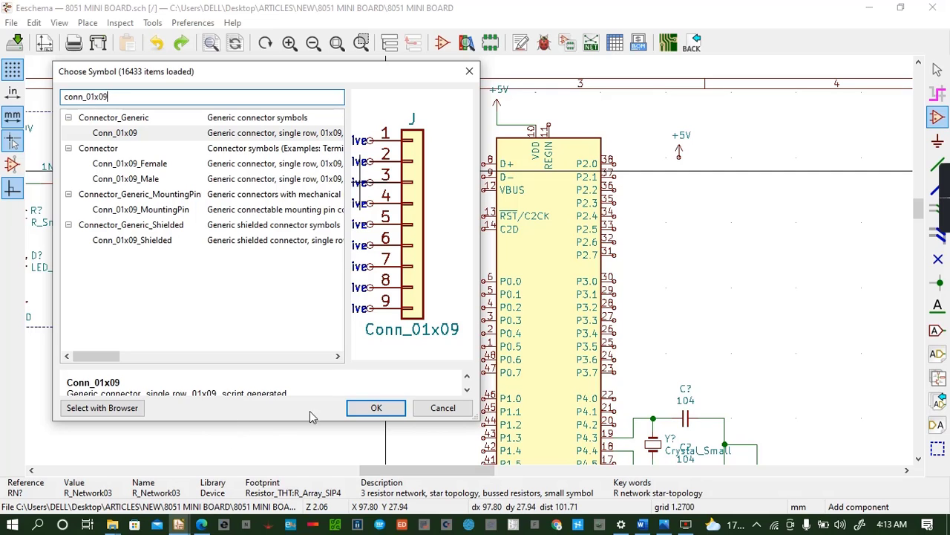
click(377, 414)
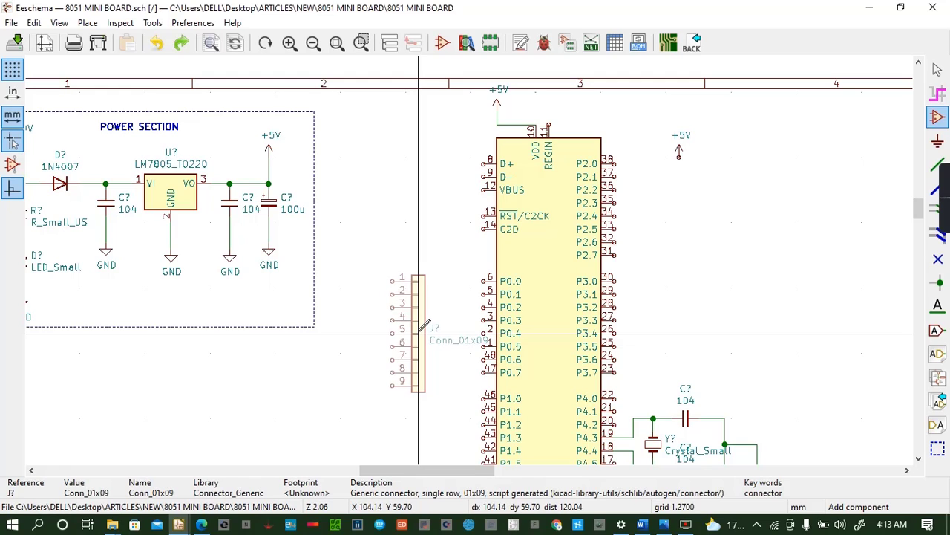
key(r)
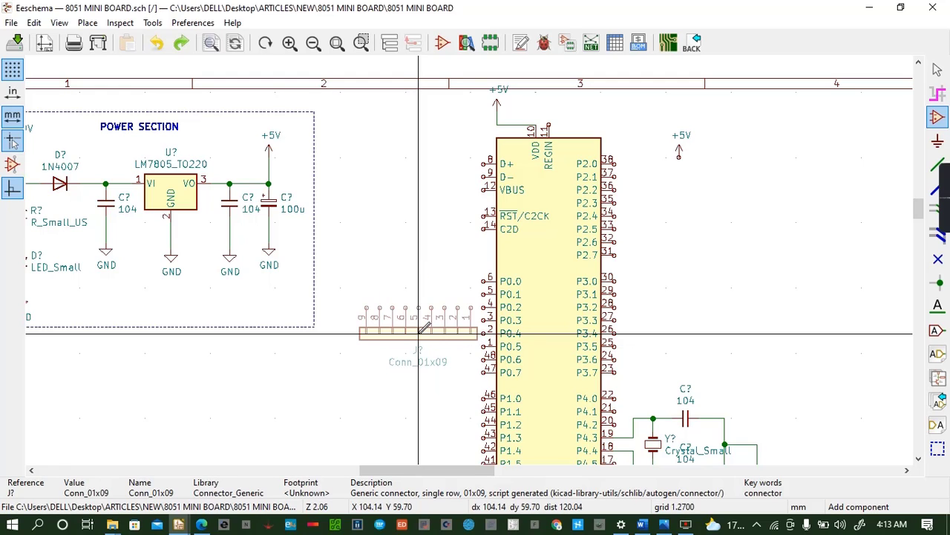
key(r)
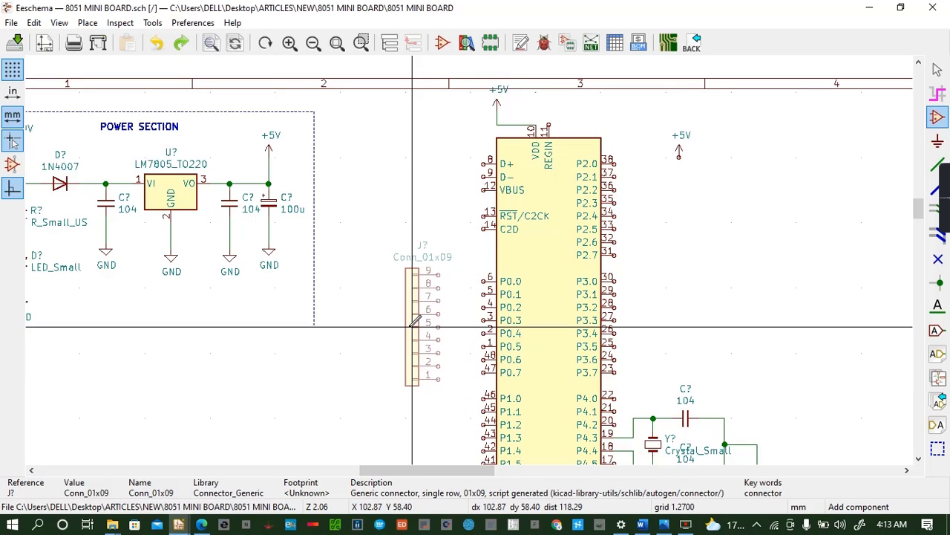
click(414, 323)
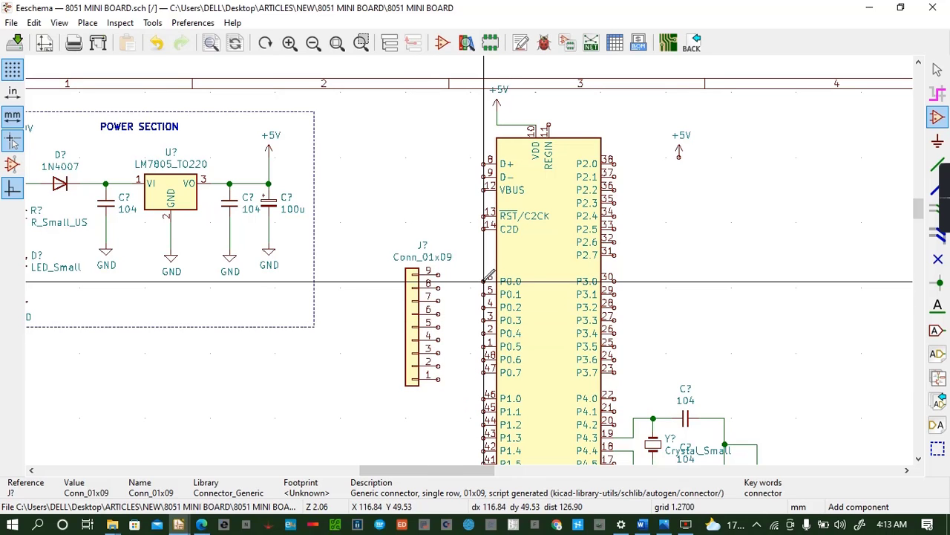
click(444, 272)
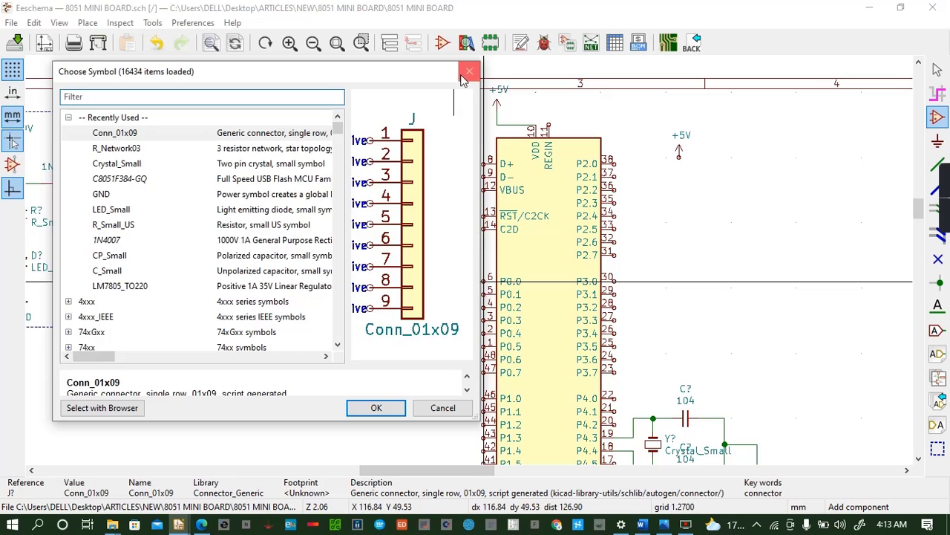
key(Escape)
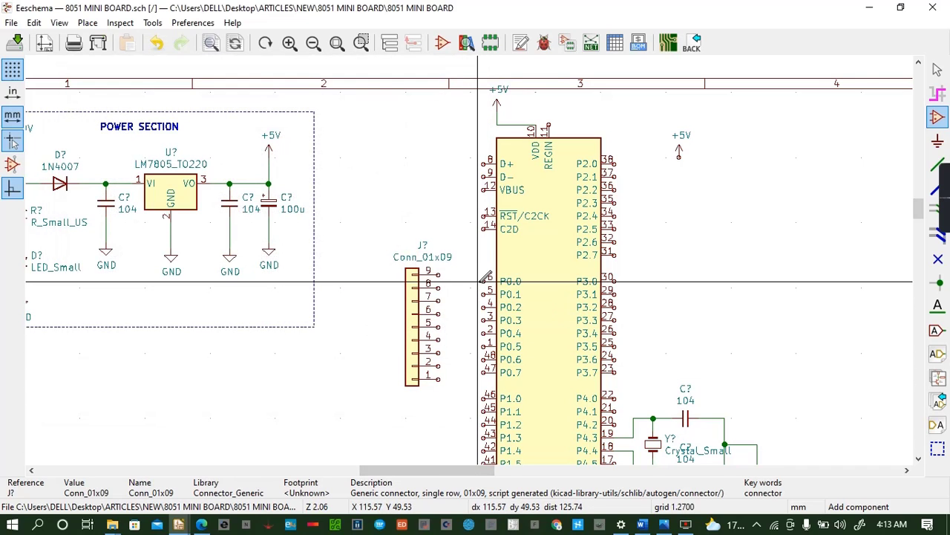
Wire the 9-pin connector's pins 9, 8 and 7 to the microcontroller's P0.0, P0.1 and P0.2 respectively
key(w)
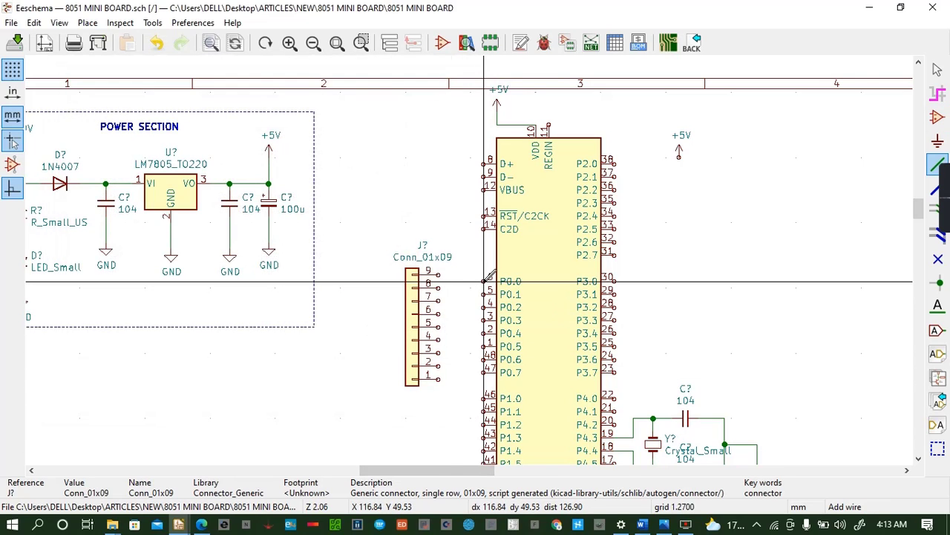
click(484, 282)
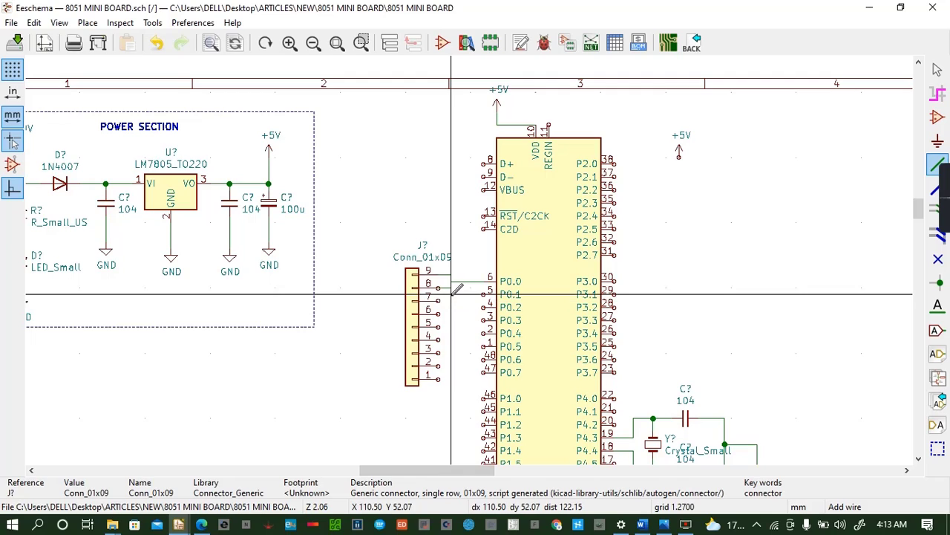
click(452, 295)
click(484, 294)
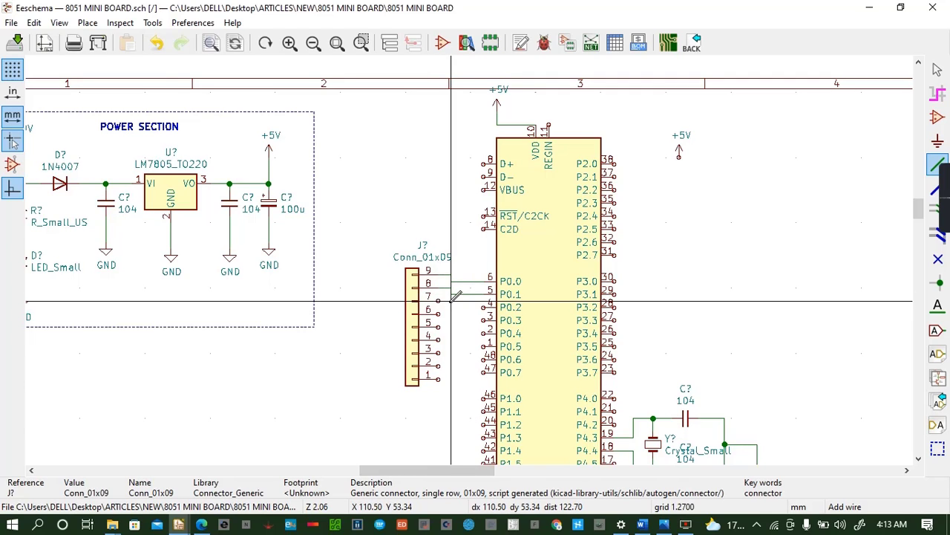
click(453, 300)
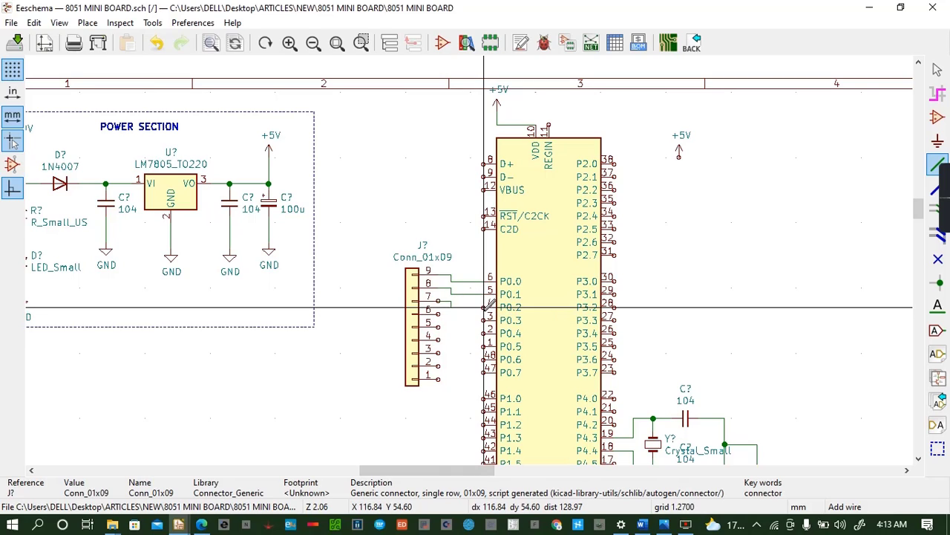
click(485, 307)
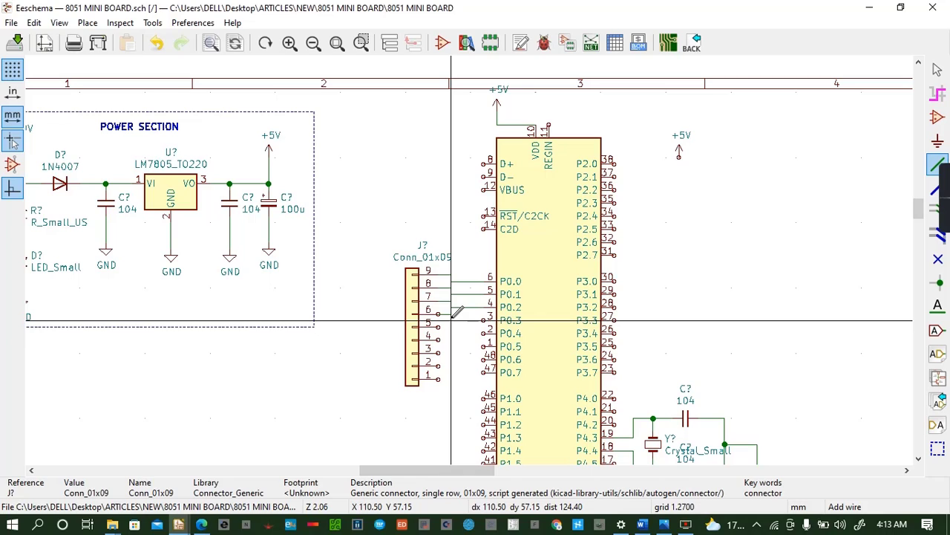
Wire connector pins 6, 5, 4, 3 and 2 to microcontroller pins P0.3 through P0.7 in order
click(486, 320)
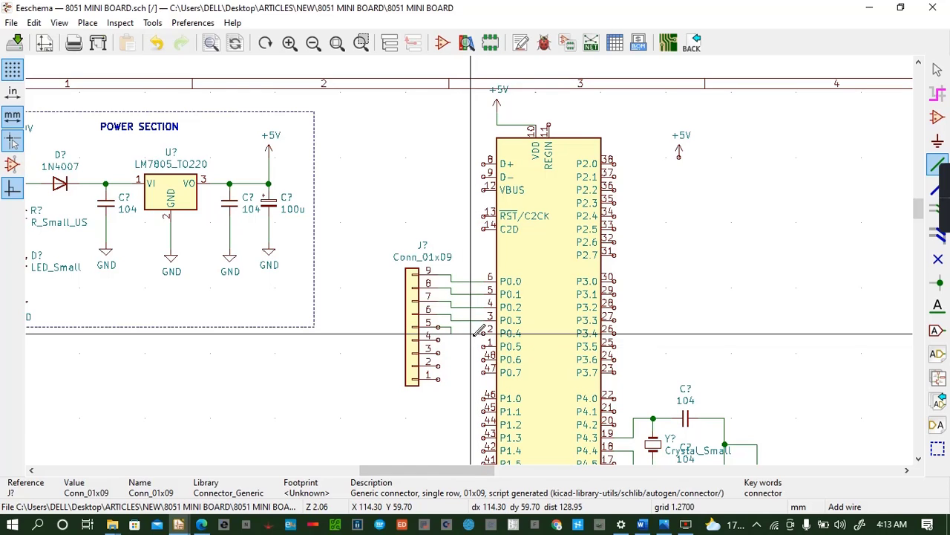
click(483, 333)
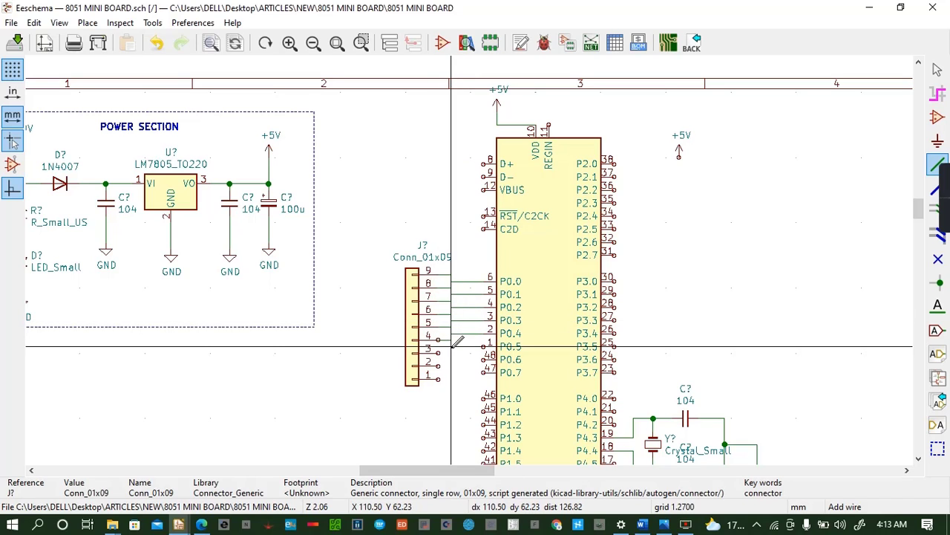
click(451, 347)
click(483, 347)
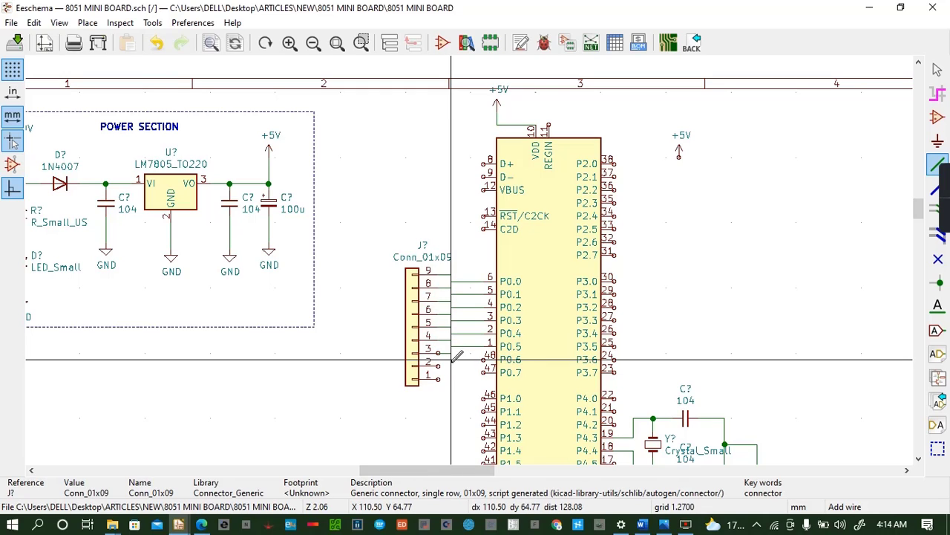
click(451, 360)
click(484, 360)
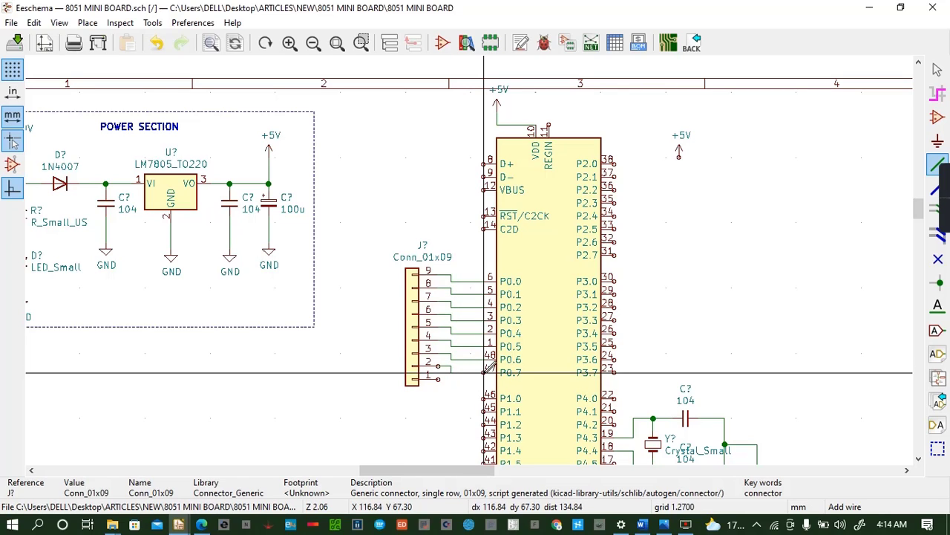
click(484, 372)
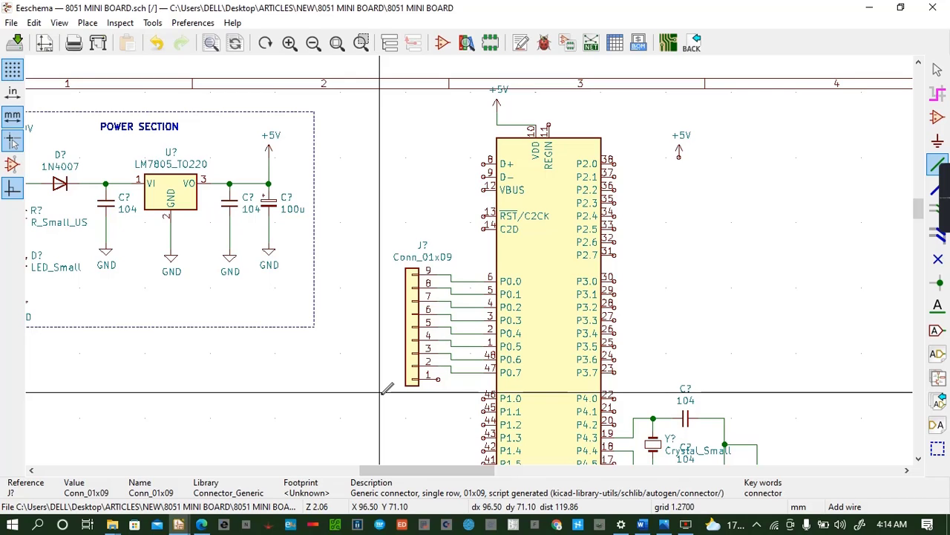
click(432, 271)
click(487, 281)
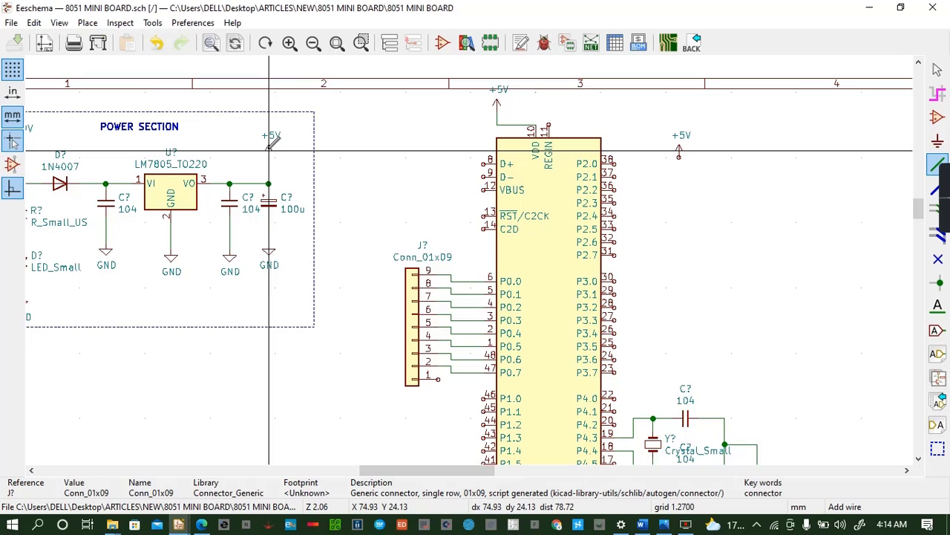
Place a rotated copy of the power section's +5V symbol beside connector pin 1, wire it to that pin, and save the schematic
key(c)
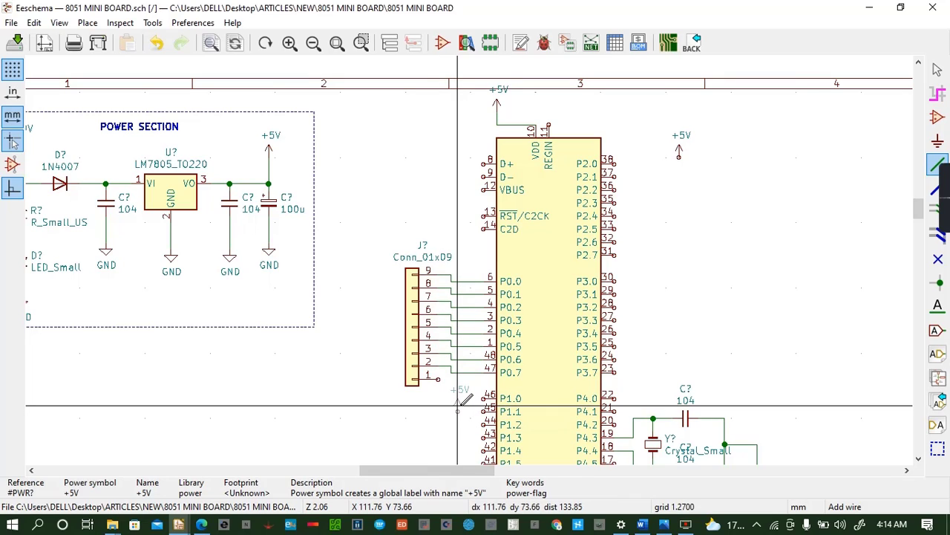
key(r)
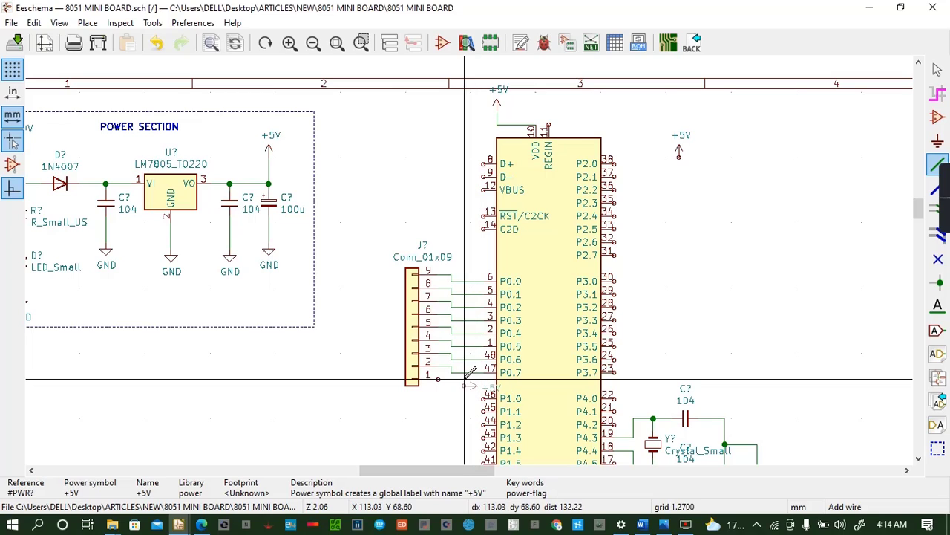
click(459, 378)
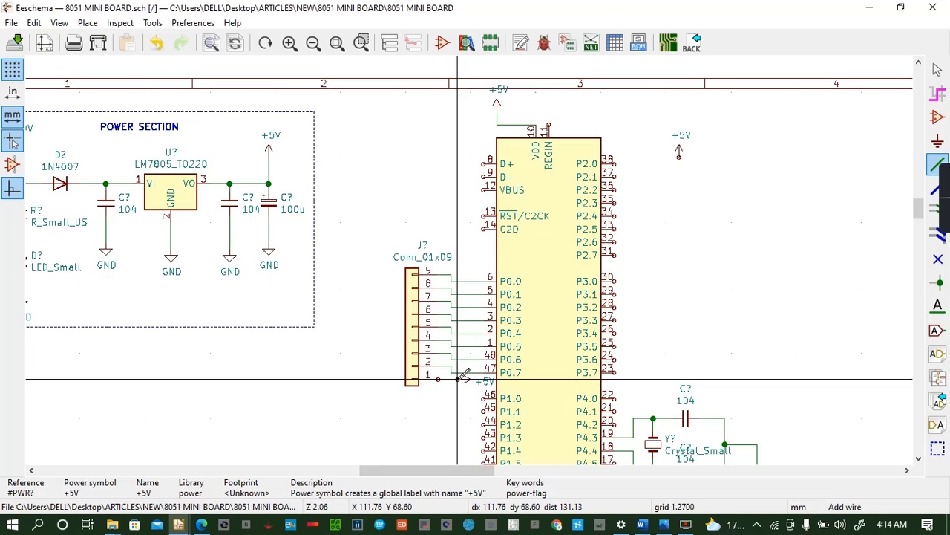
click(439, 379)
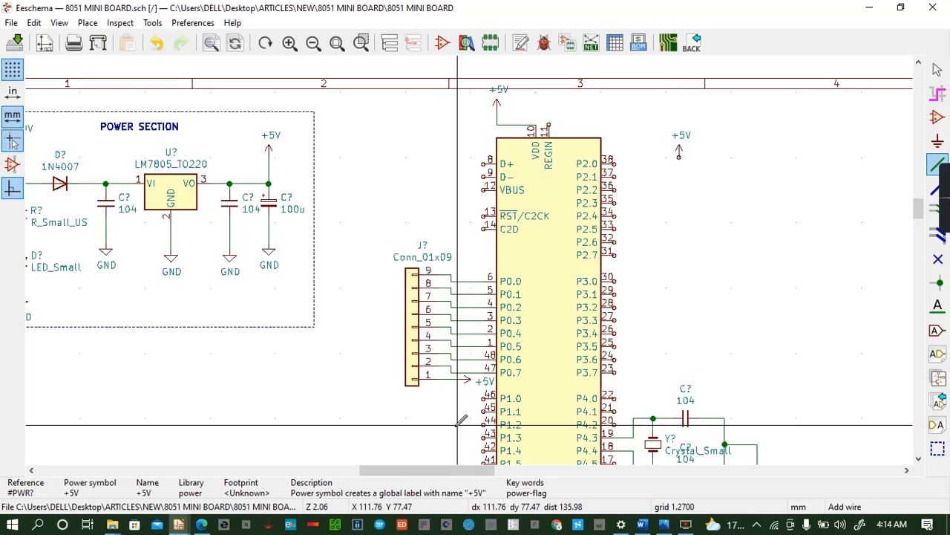
key(ctrl+s)
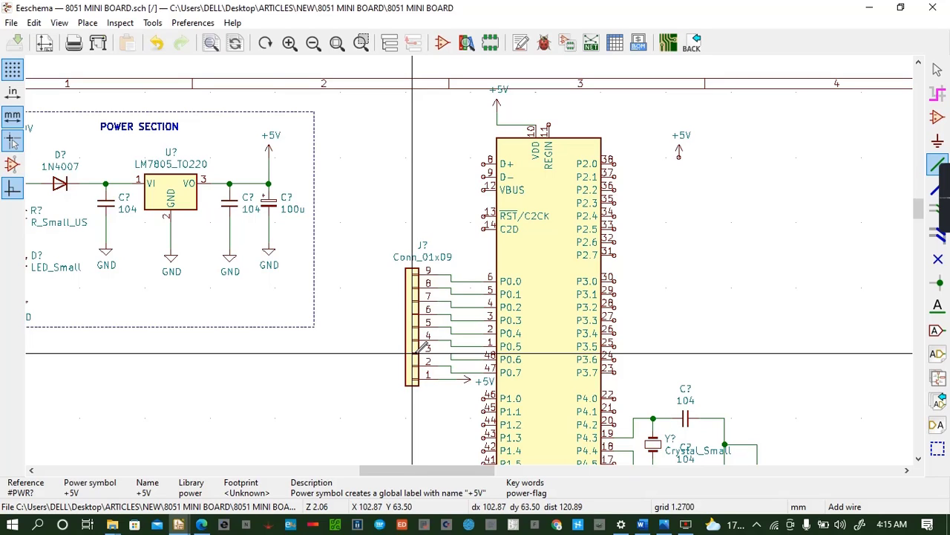
Mirror the P0 connector vertically to reverse its pin order, and place a copy rotated 180° facing the P2 pins
key(x)
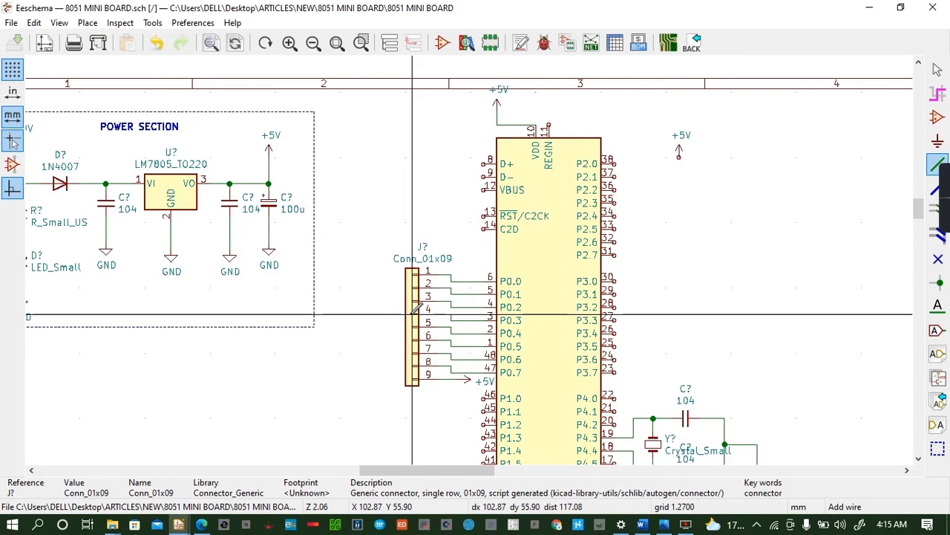
key(c)
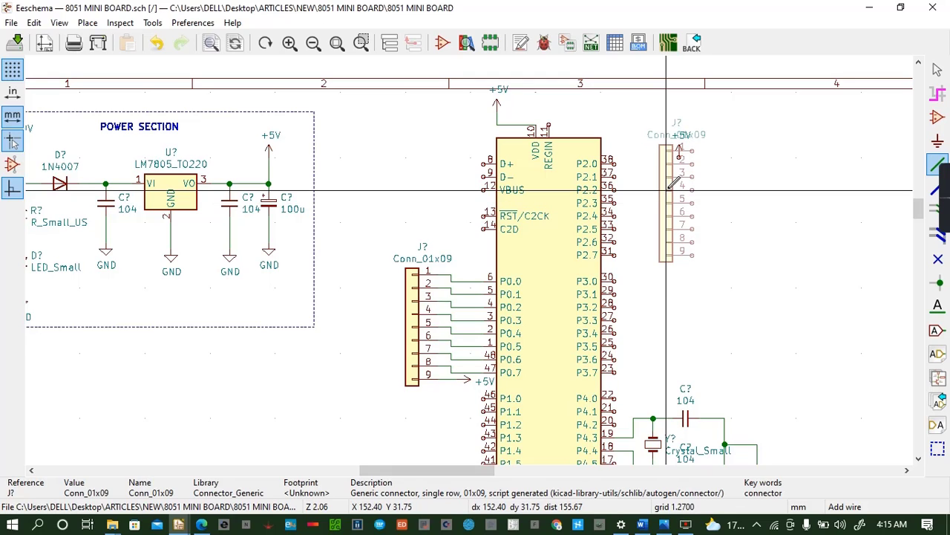
key(r)
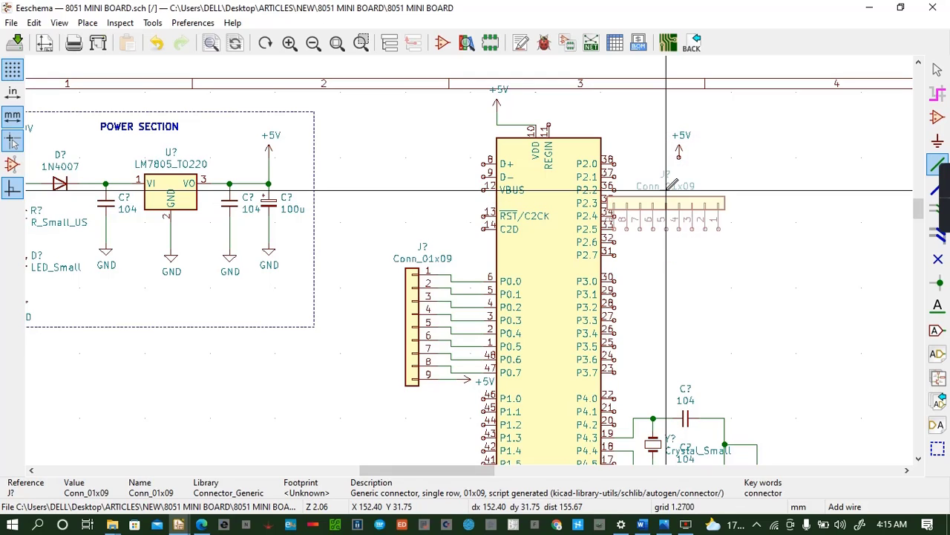
key(r)
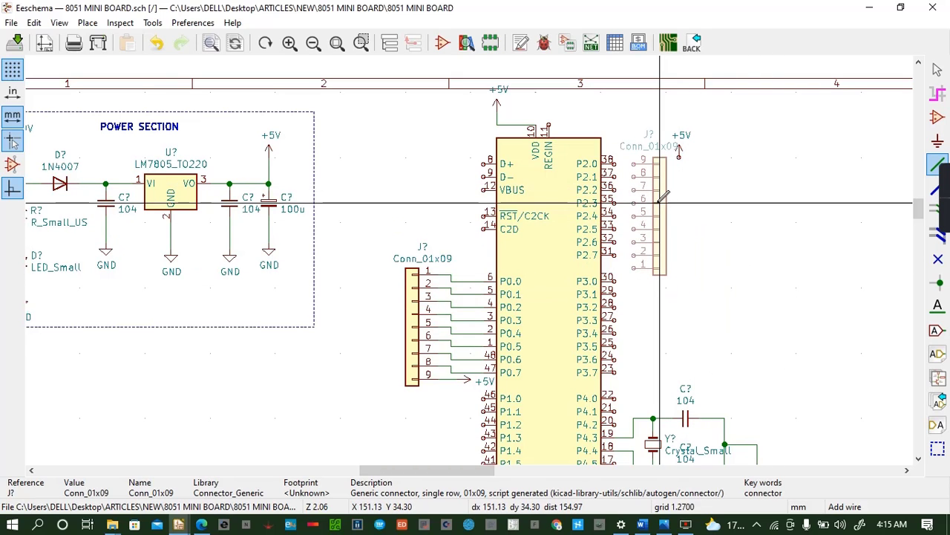
click(724, 197)
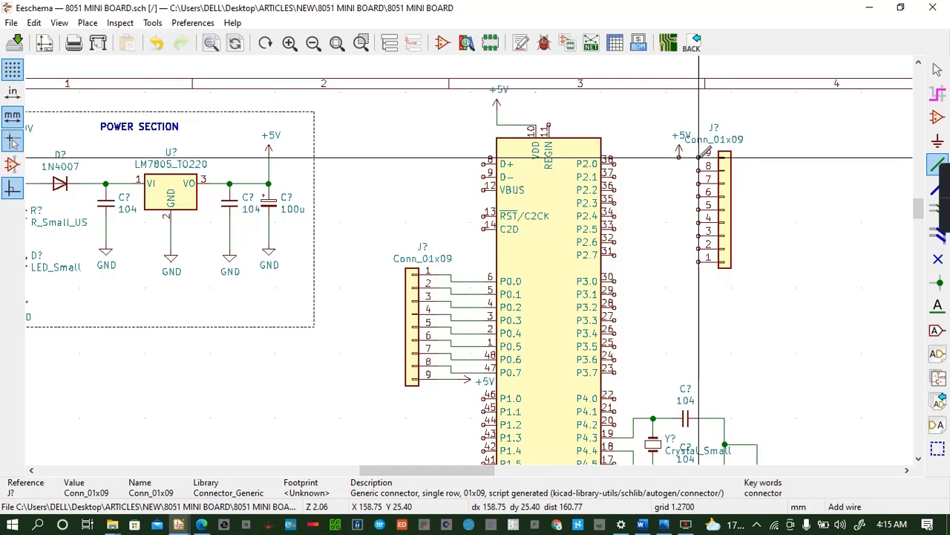
Wire microcontroller pins P2.0 through P2.7 to pins 8 down to 1 of the second Conn_01x09 connector
click(613, 164)
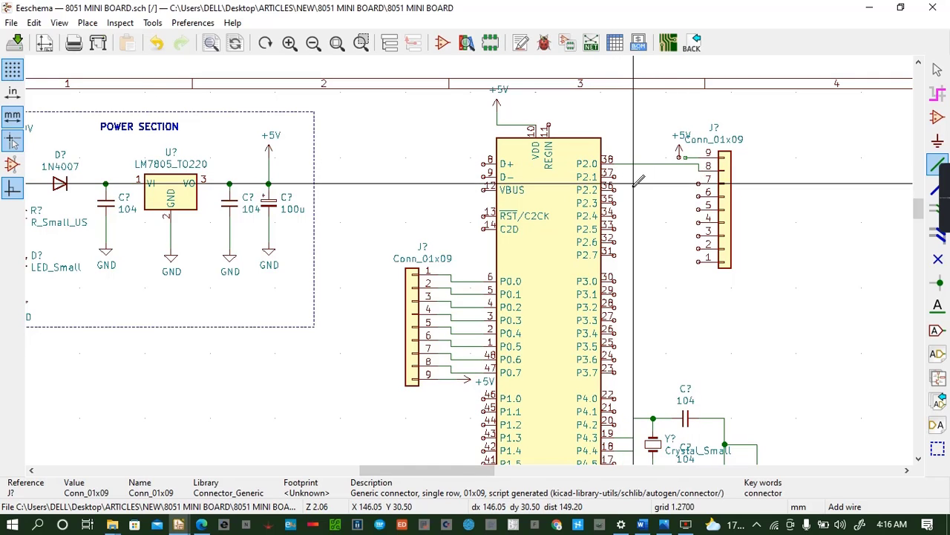
click(698, 184)
click(614, 191)
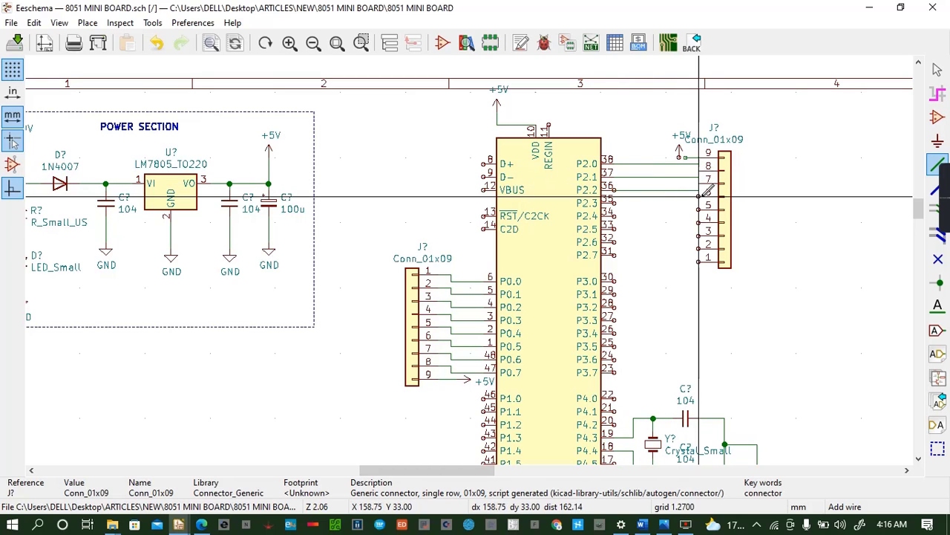
click(698, 193)
click(613, 203)
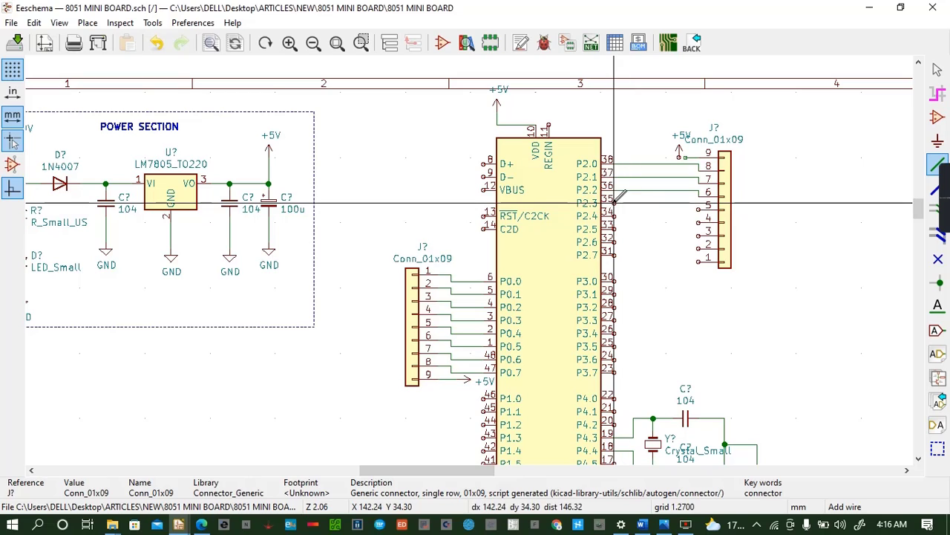
click(699, 205)
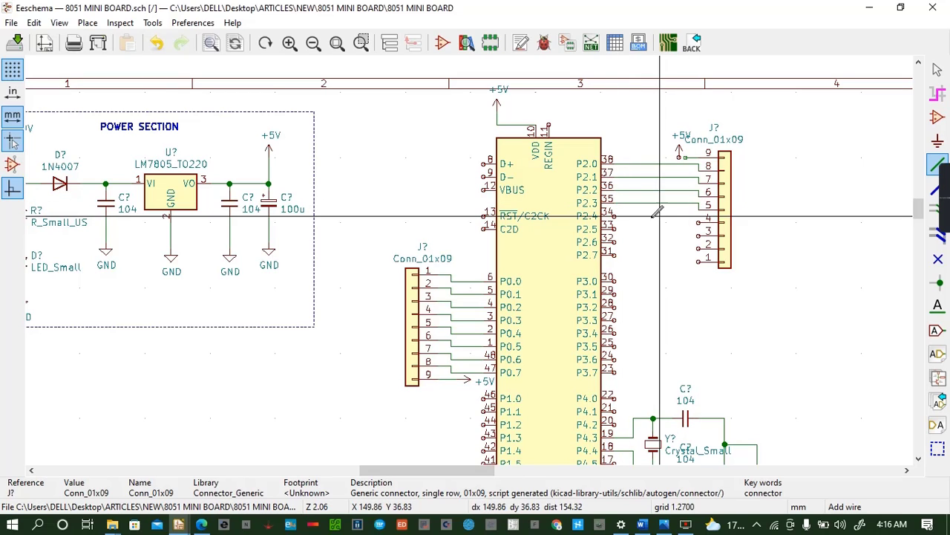
click(699, 218)
click(613, 230)
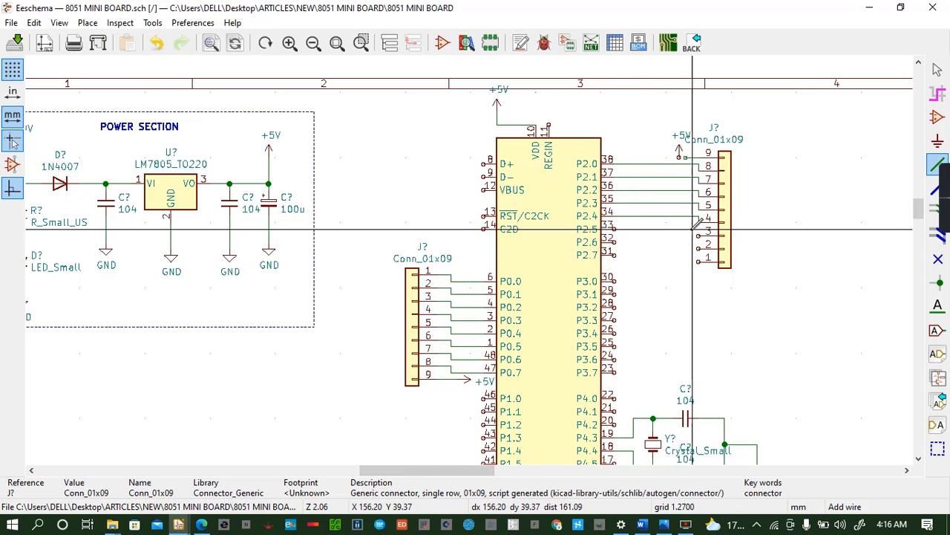
click(699, 231)
click(614, 242)
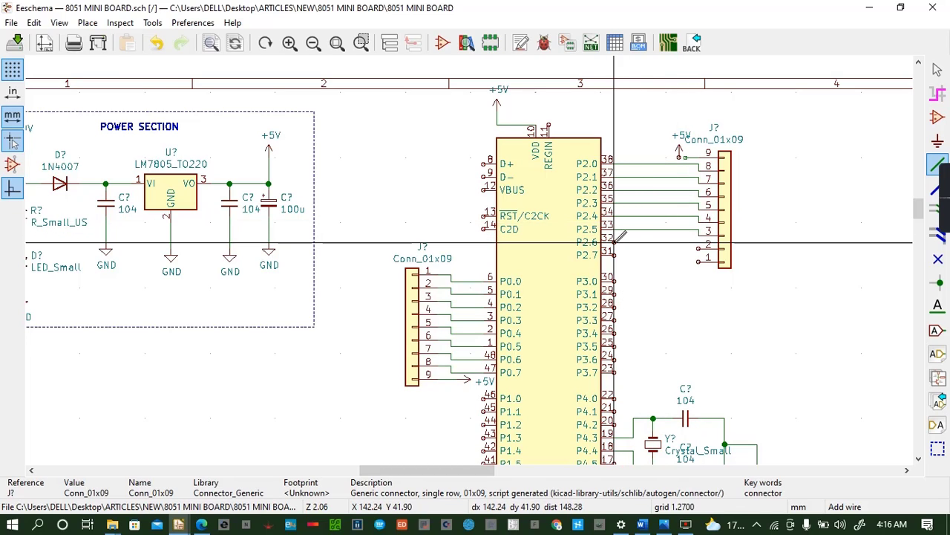
click(699, 244)
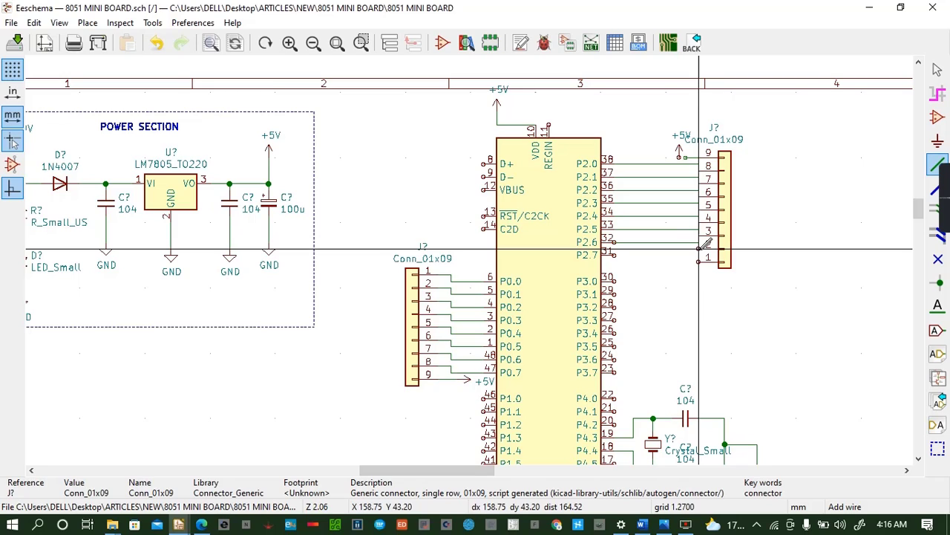
click(614, 254)
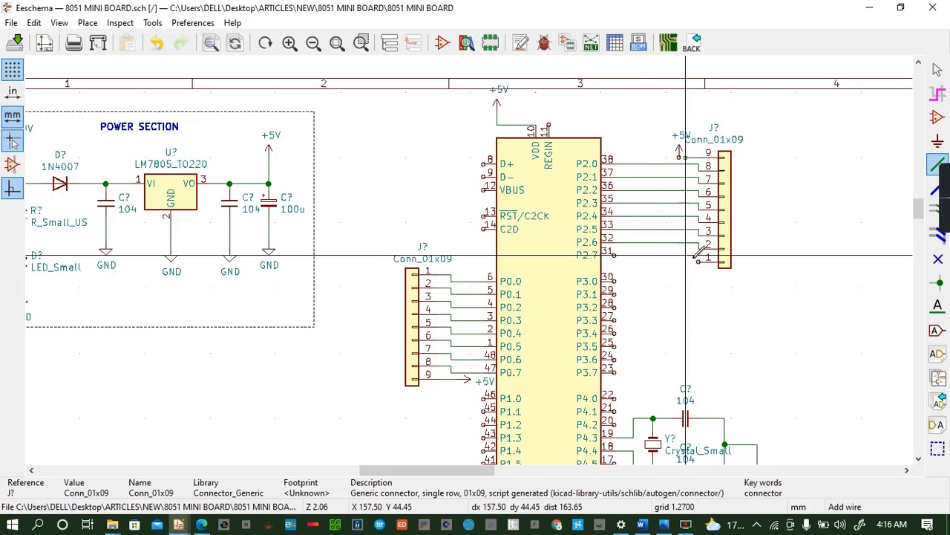
click(698, 257)
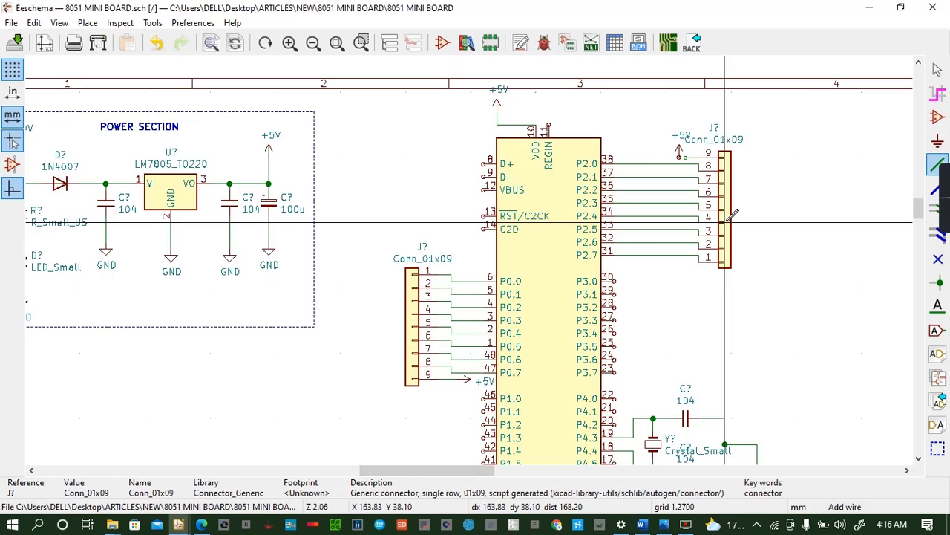
Mirror the P2 connector vertically to reverse its pin order, and save the schematic
key(x)
key(ctrl+s)
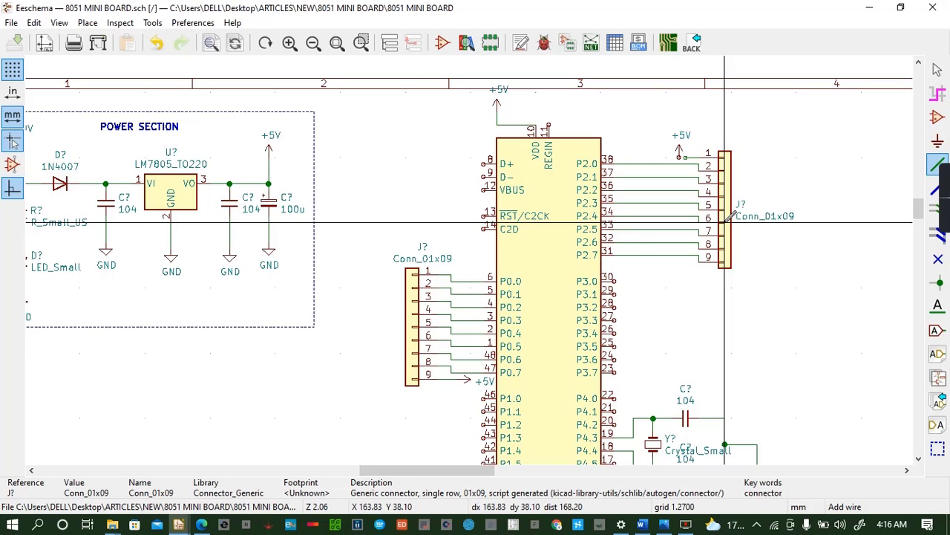
Review the microcontroller's remaining pins, from the P2 connector down to the crystal circuit and ground connection
click(919, 459)
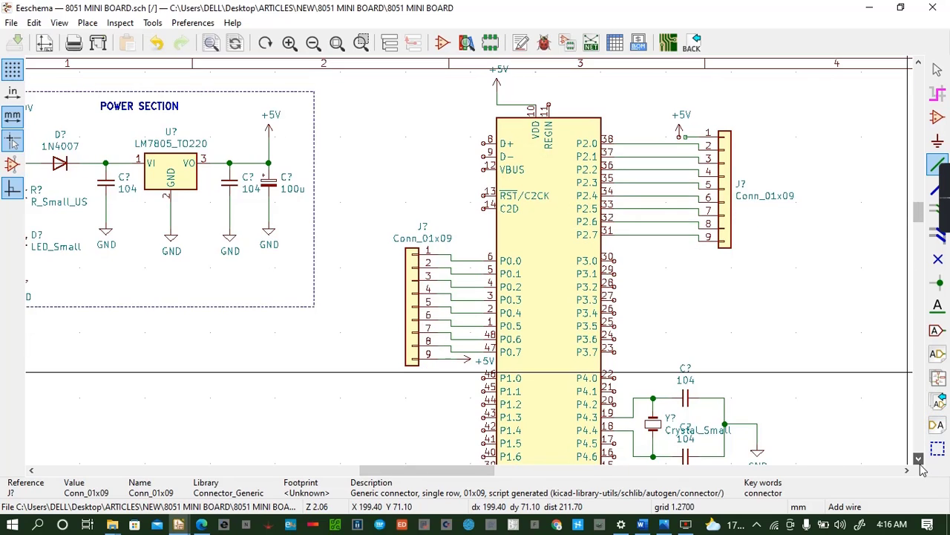
click(919, 461)
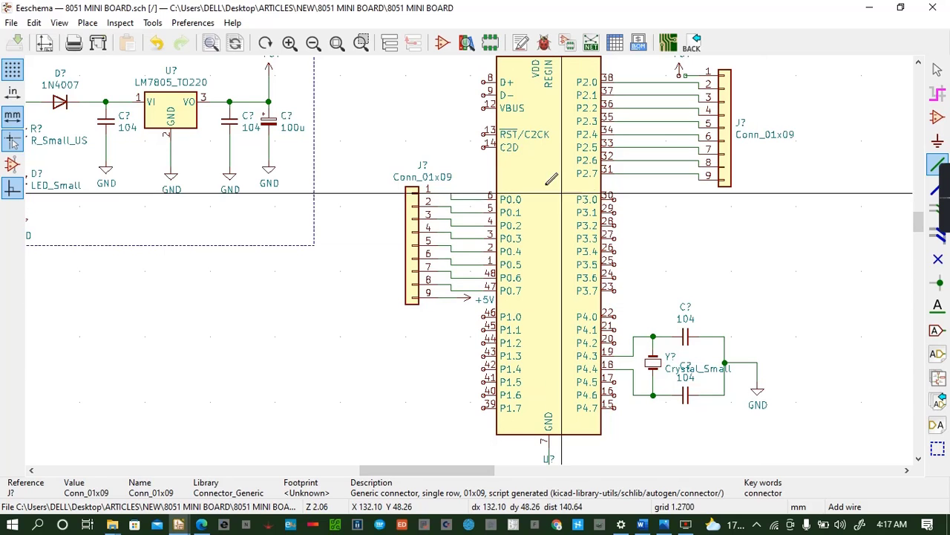
click(917, 67)
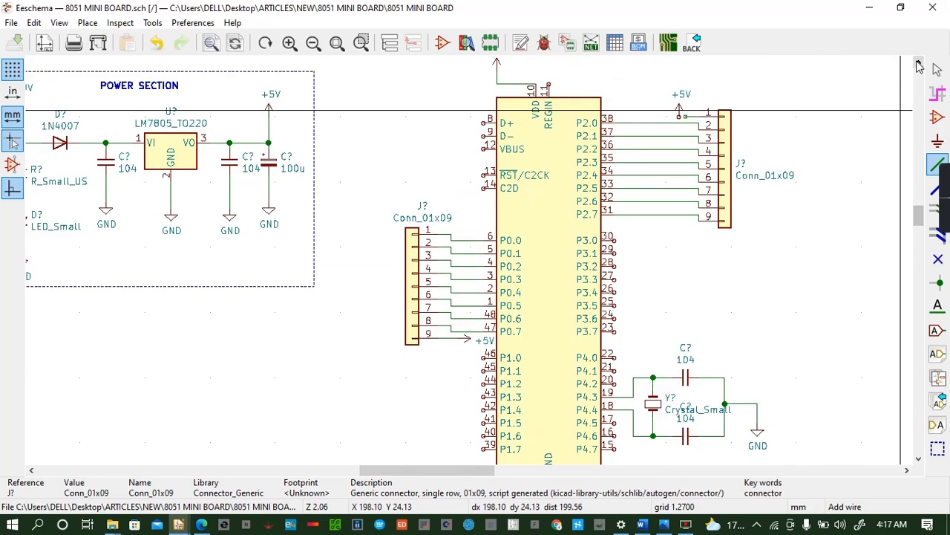
click(918, 459)
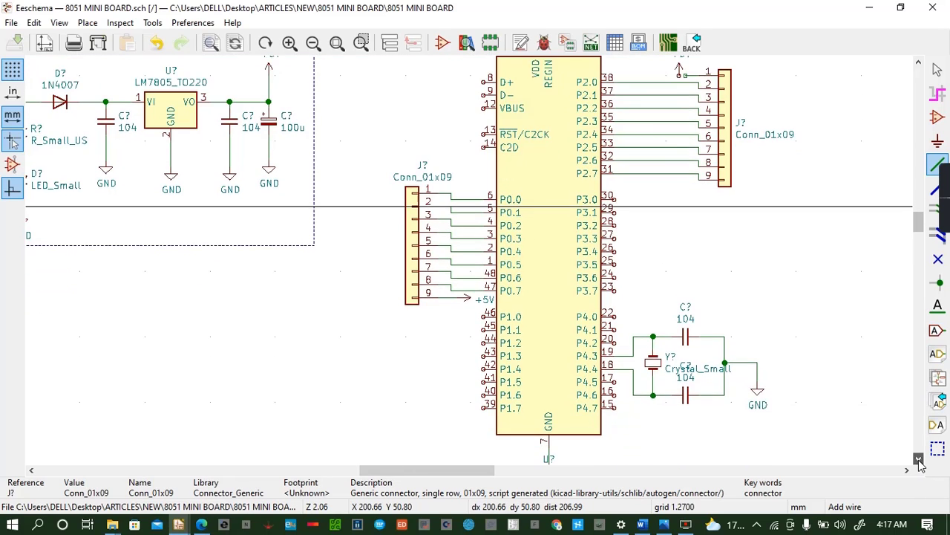
click(918, 458)
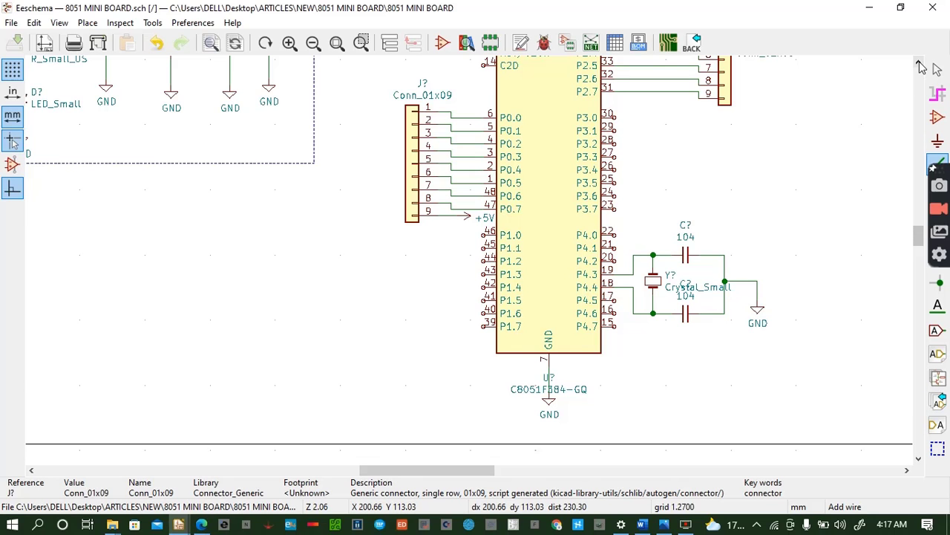
click(919, 64)
click(919, 64)
click(919, 64)
click(919, 64)
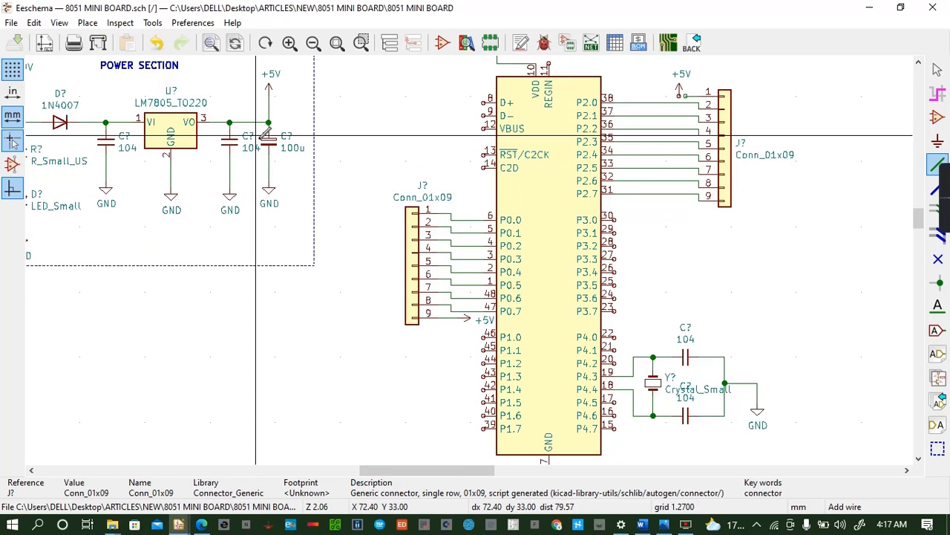
Duplicate the power section's 100u polarized capacitor near the microcontroller's D+ and D- pins and set the copy's value to 10u
key(ctrl+d)
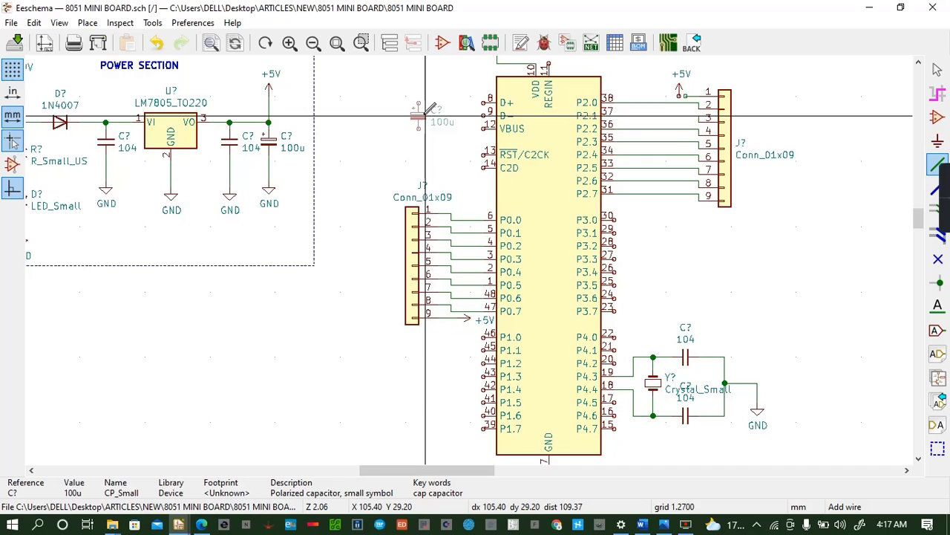
click(418, 115)
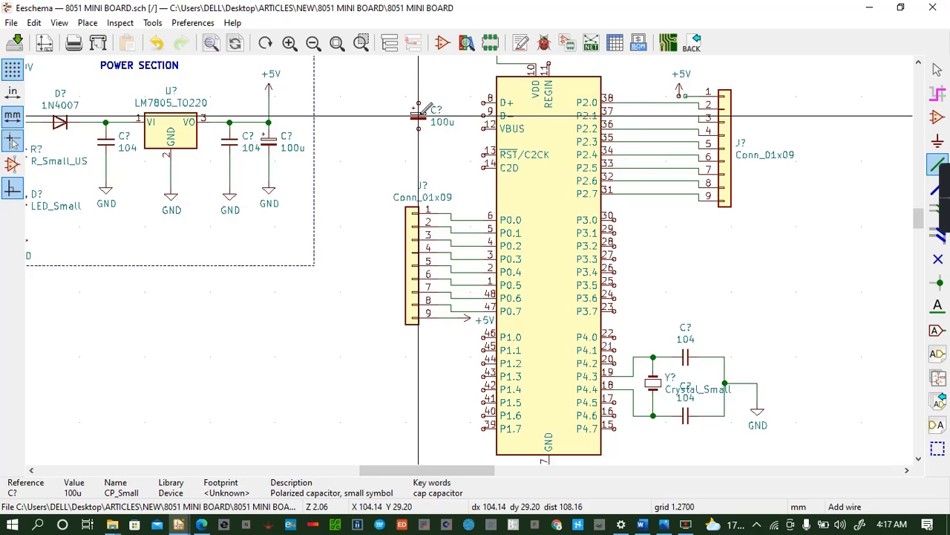
double_click(420, 115)
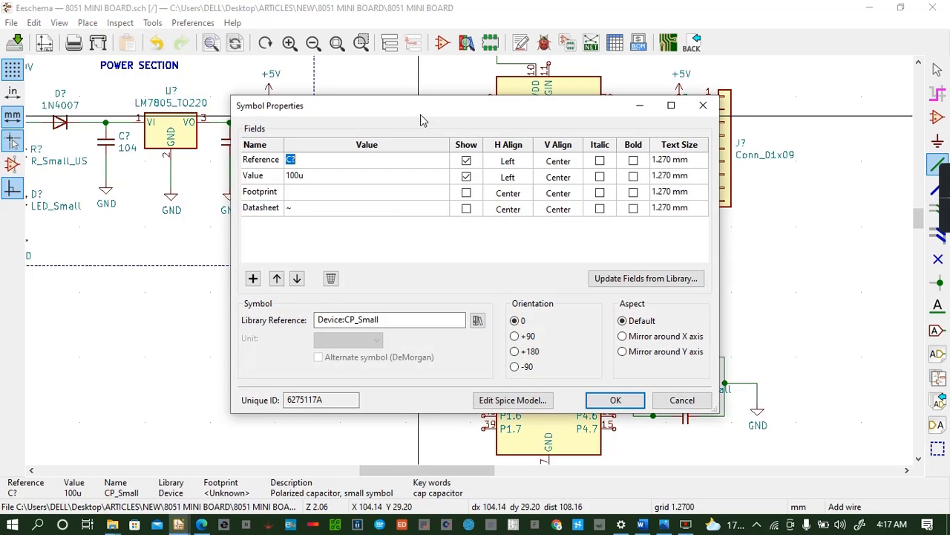
click(309, 175)
click(616, 399)
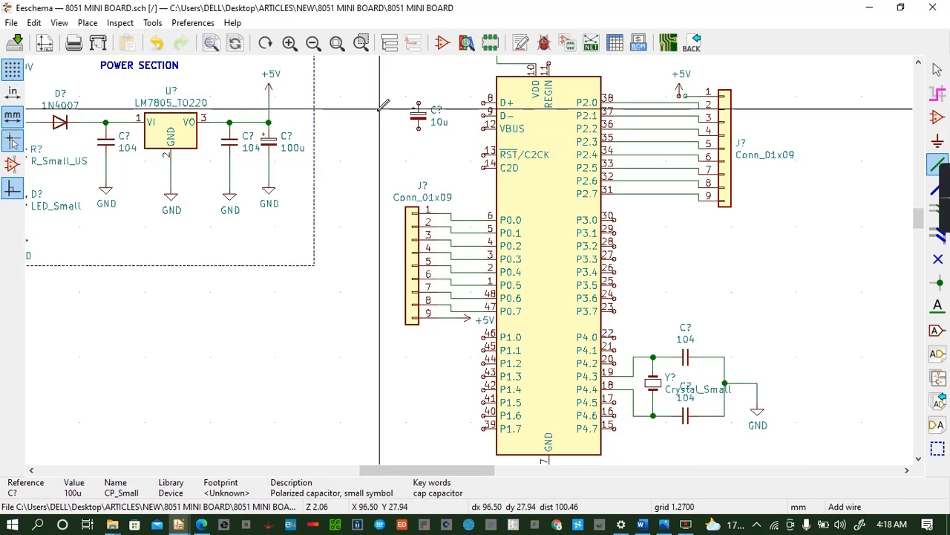
Find the SW_DIP_x02 two-way DIP switch symbol and place it beside the 10u capacitor, on the power section side
key(a)
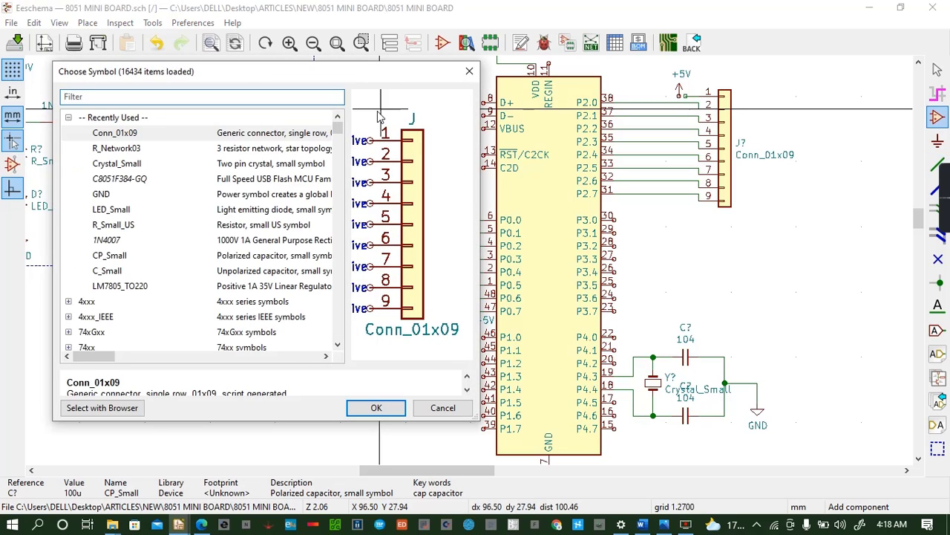
text(swi)
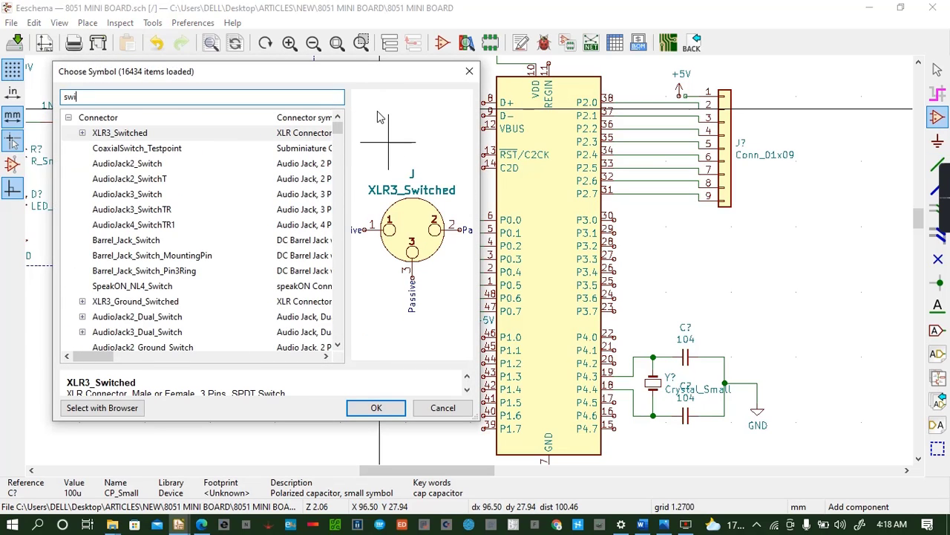
key(BackSpace)
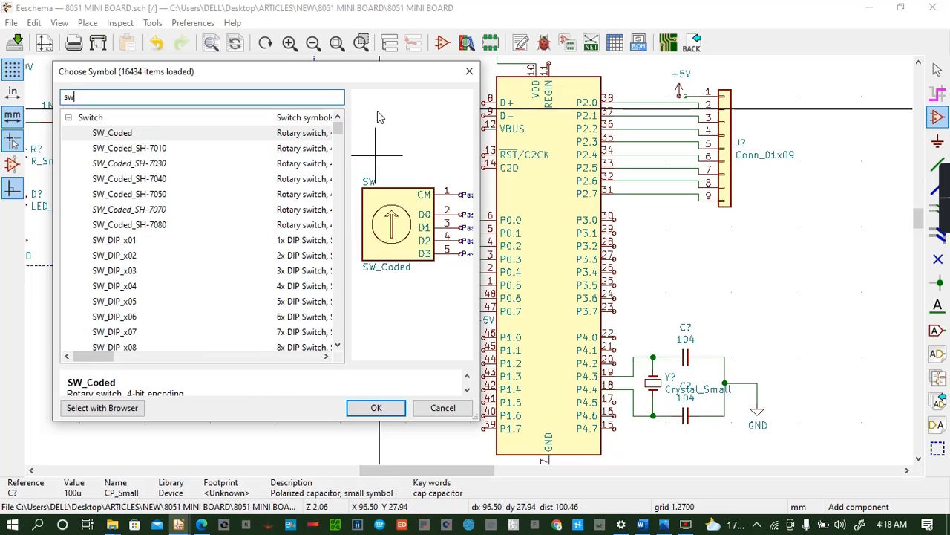
key(Down)
click(132, 241)
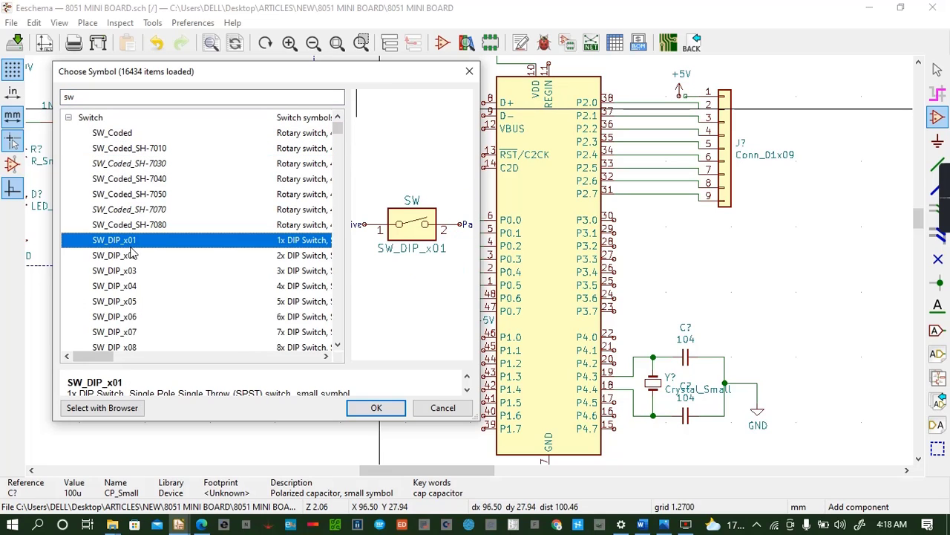
click(132, 254)
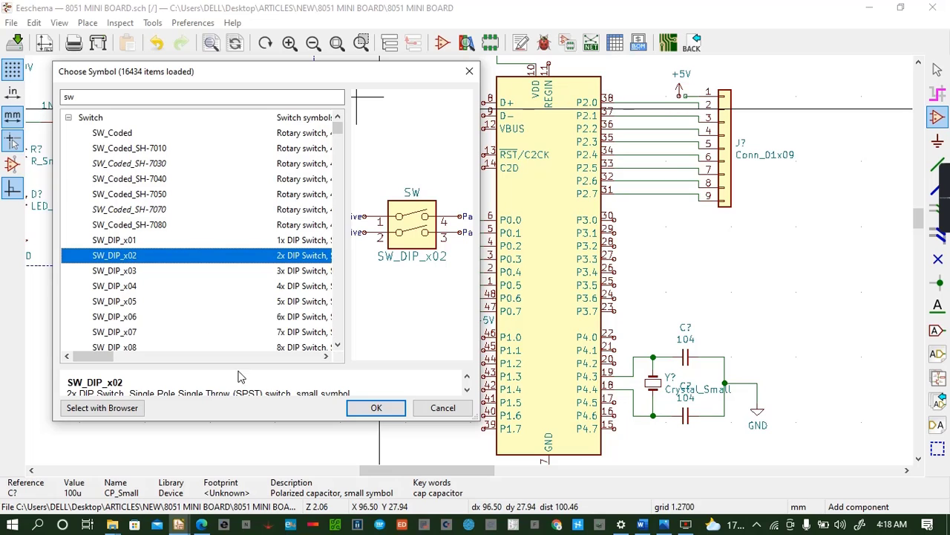
click(373, 409)
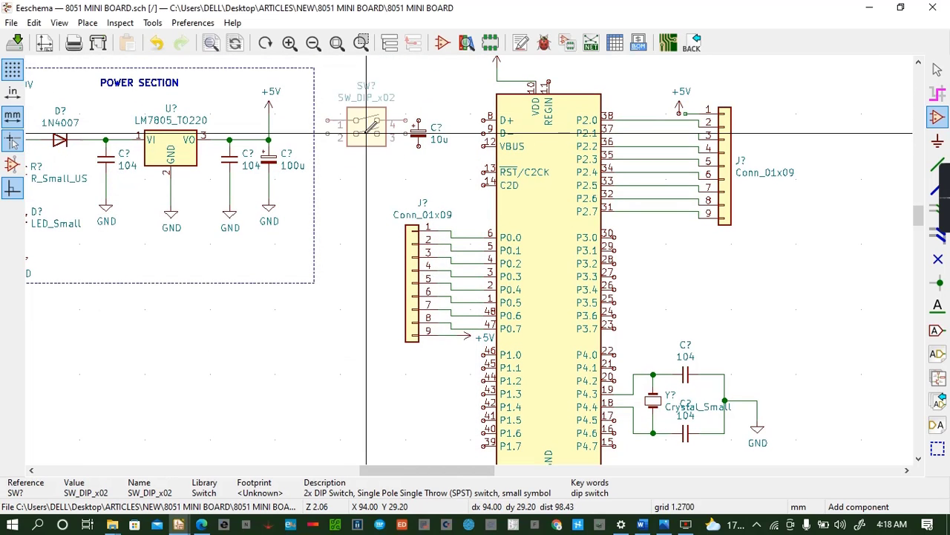
click(360, 140)
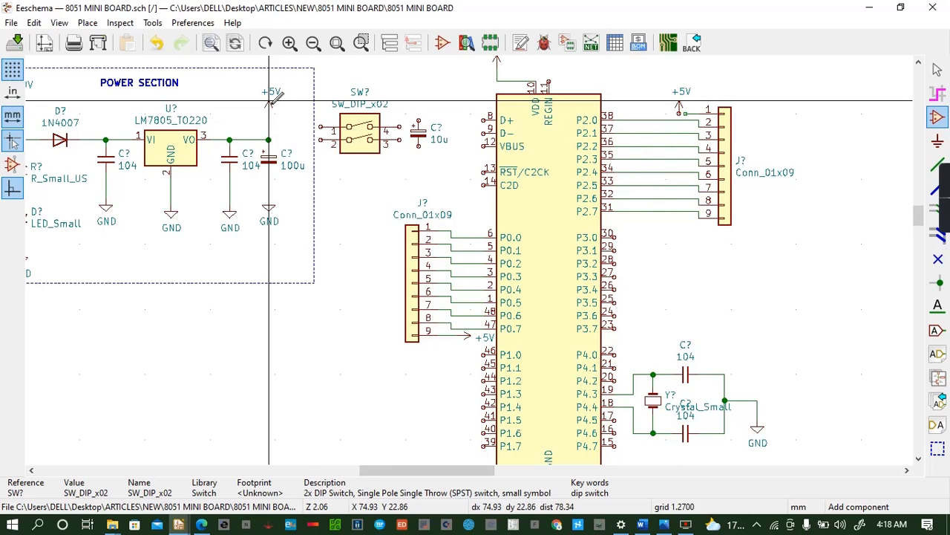
Copy the +5V power symbol above the 10u capacitor and wire it to the capacitor and pin 4 of the DIP switch
key(c)
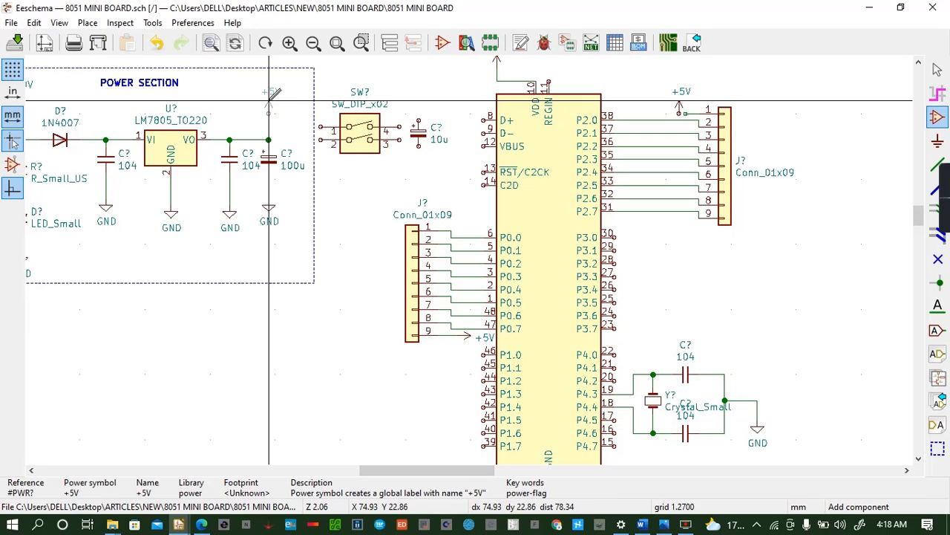
click(268, 99)
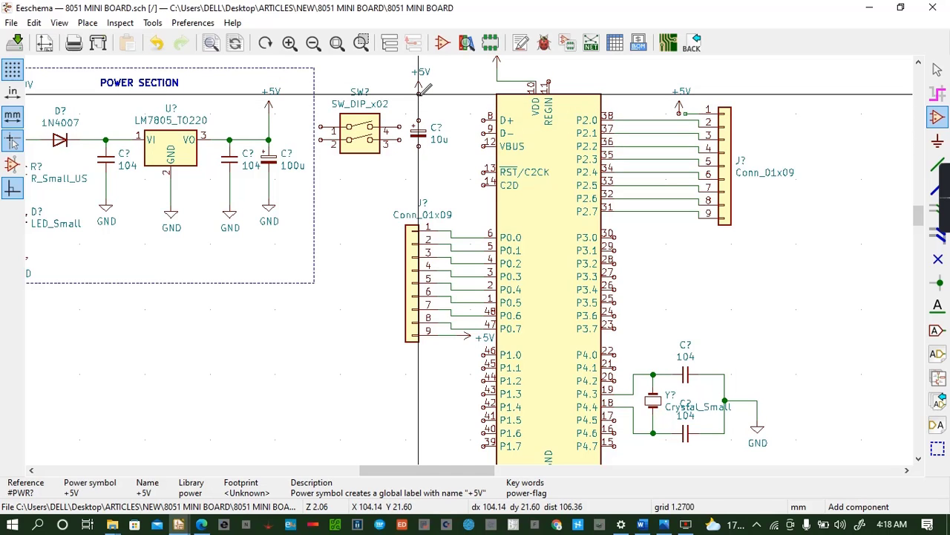
click(418, 94)
key(w)
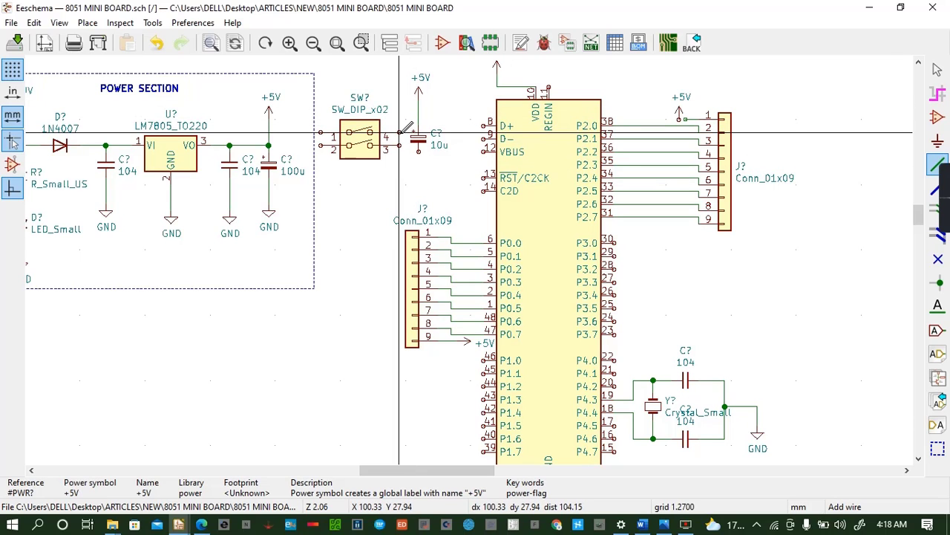
click(398, 137)
click(418, 107)
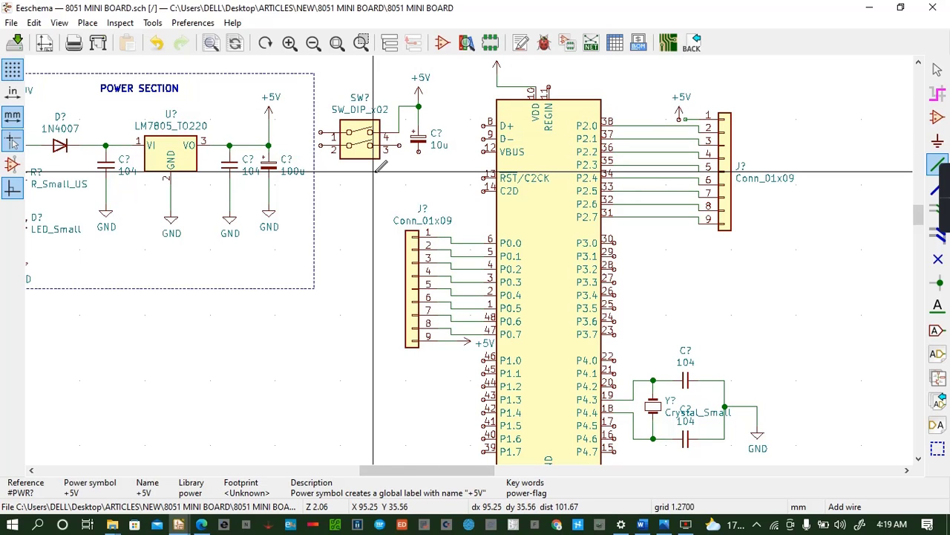
Undo the +5V wiring, the copied +5V symbol and the DIP switch placement
click(156, 43)
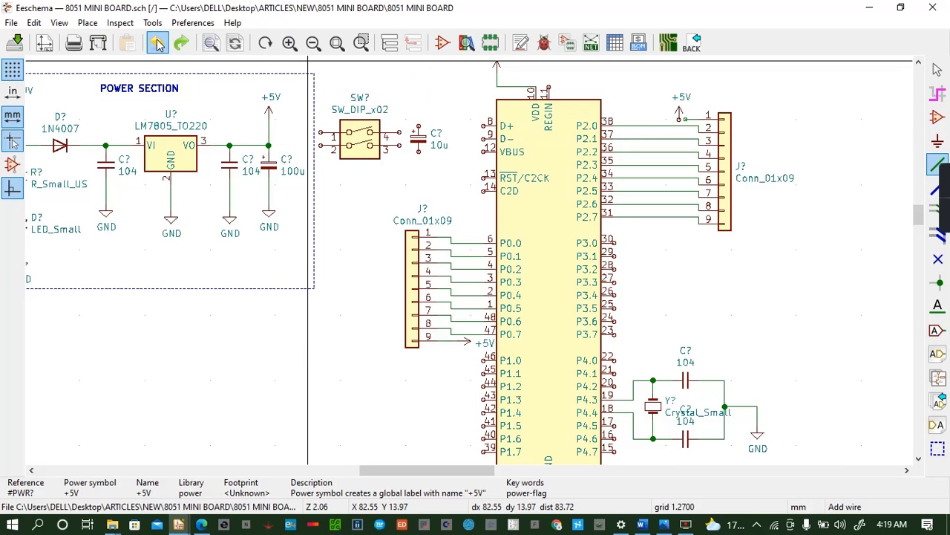
click(157, 44)
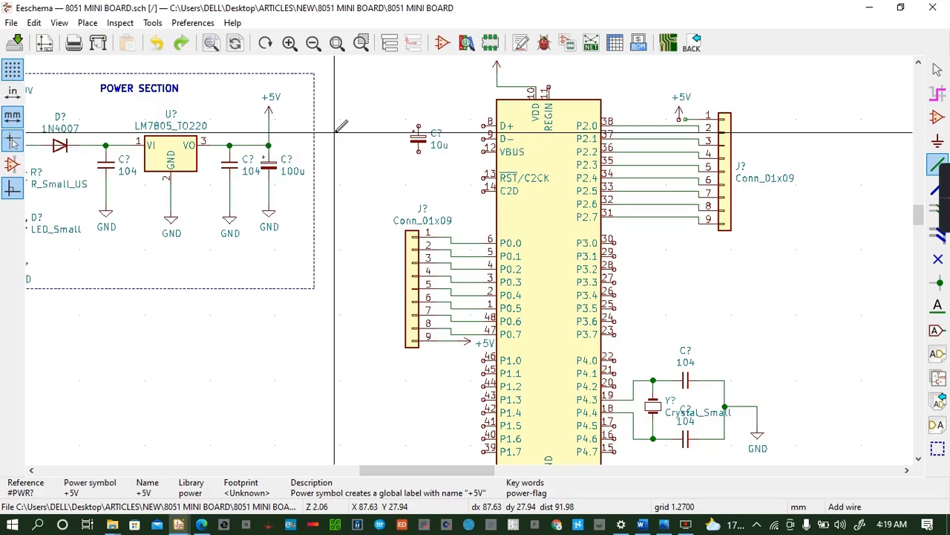
Search the symbol library for "sw" and preview the coded rotary and DIP switch symbols up to SW_DIP_x03
key(a)
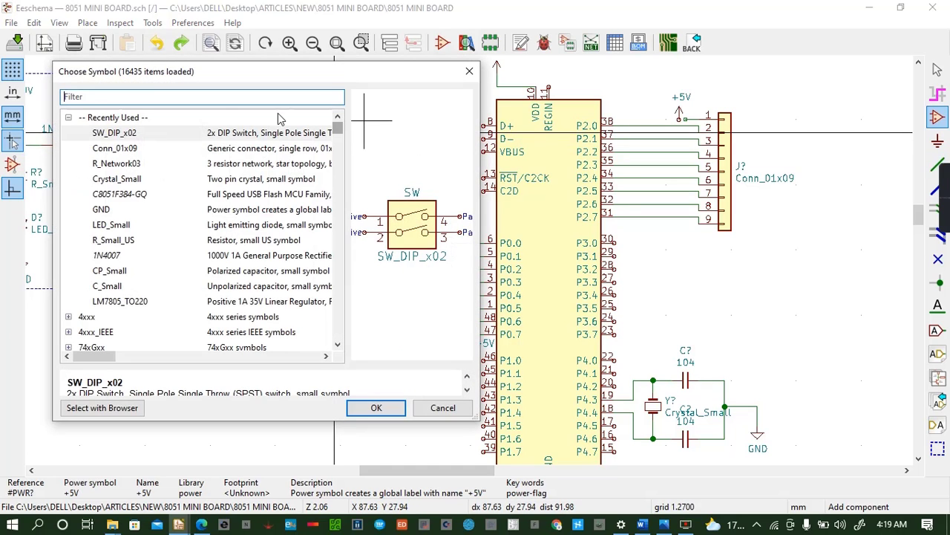
click(132, 149)
click(128, 97)
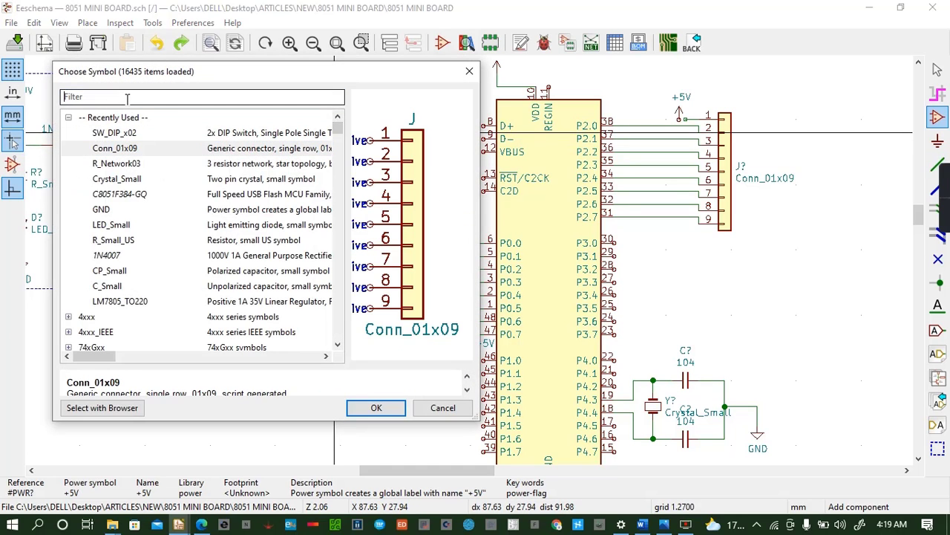
text(sa)
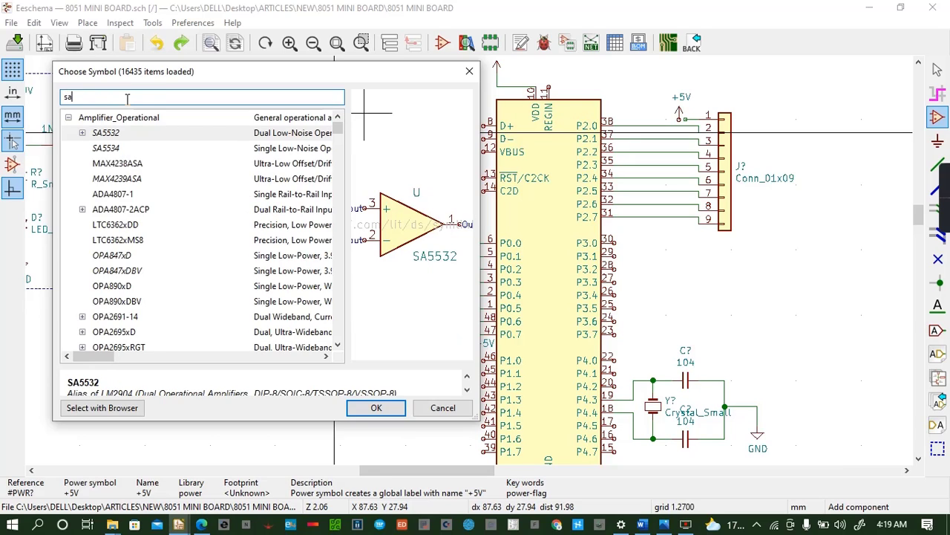
key(BackSpace)
text(w)
click(116, 167)
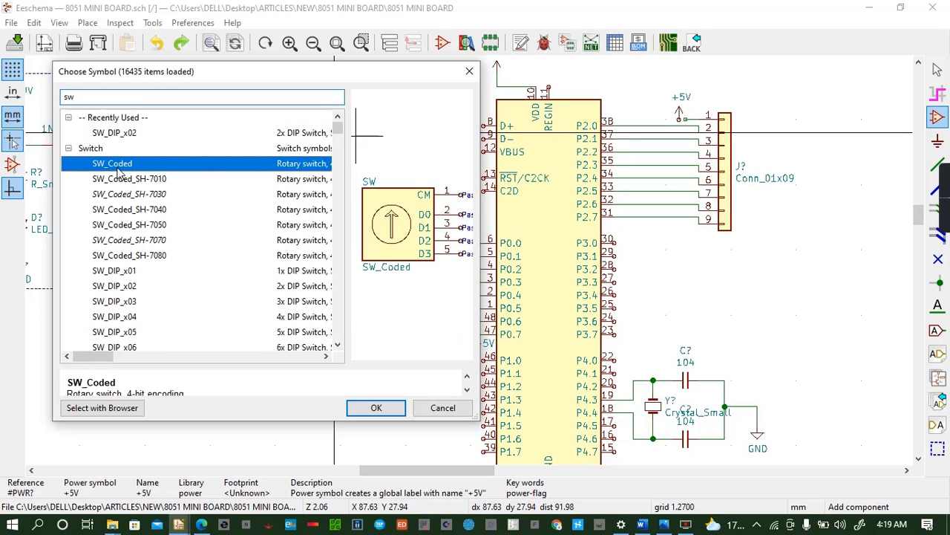
click(122, 179)
click(129, 194)
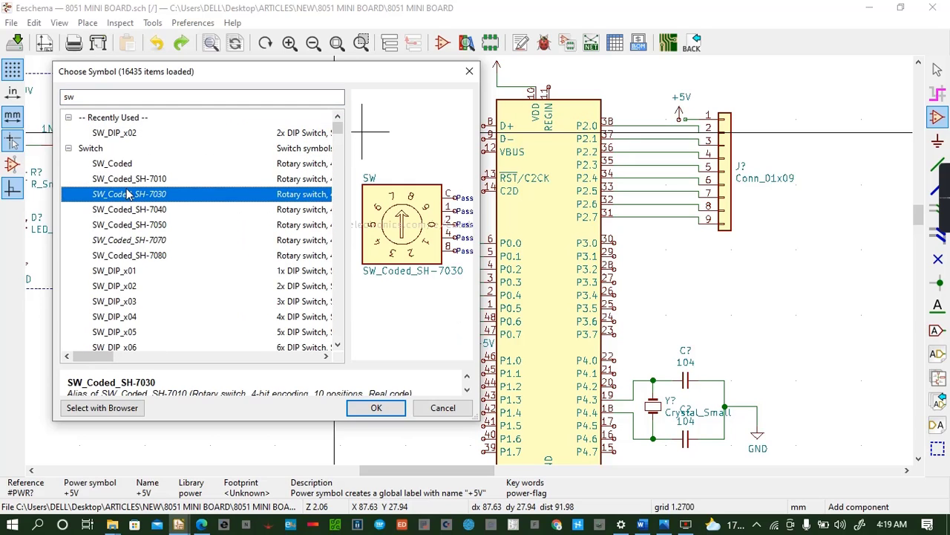
click(127, 225)
click(118, 285)
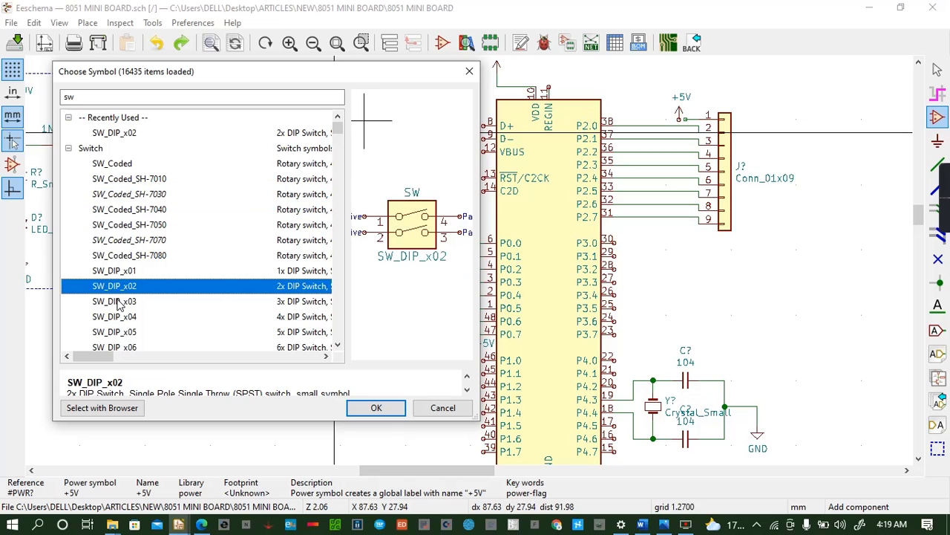
click(117, 302)
Preview the SW_DP3T, SW_DPDT_x2, SW_DPST and SW_Push symbols among the switch search results
scroll(125, 299, down, 4)
click(126, 272)
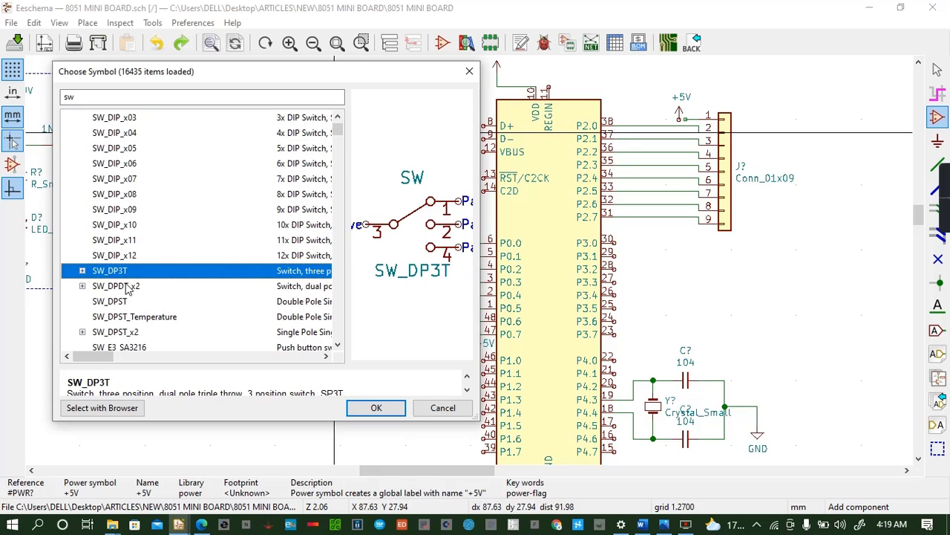
click(128, 288)
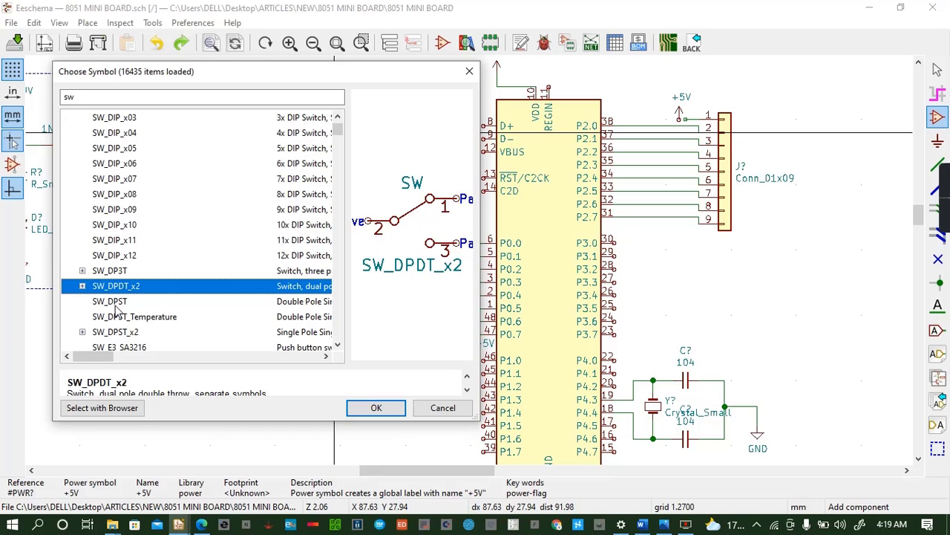
click(118, 302)
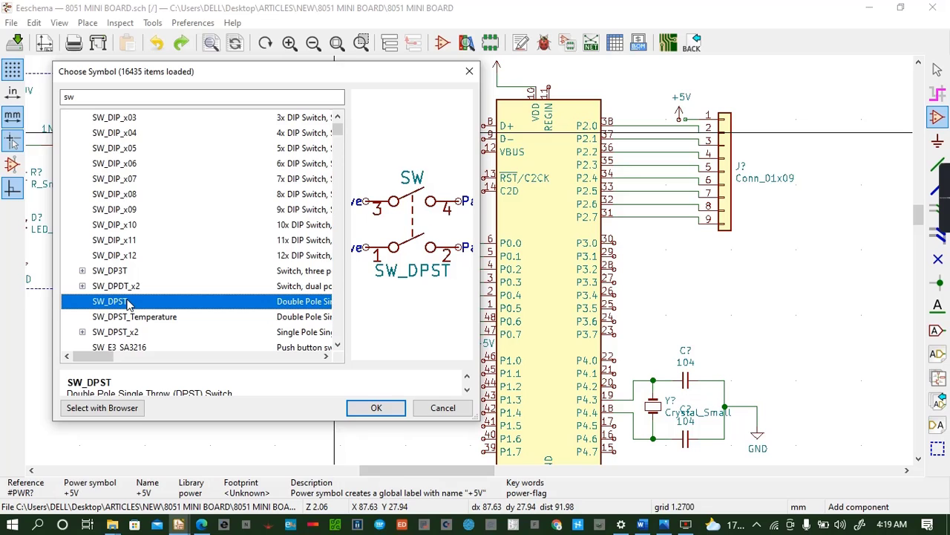
scroll(127, 301, down, 2)
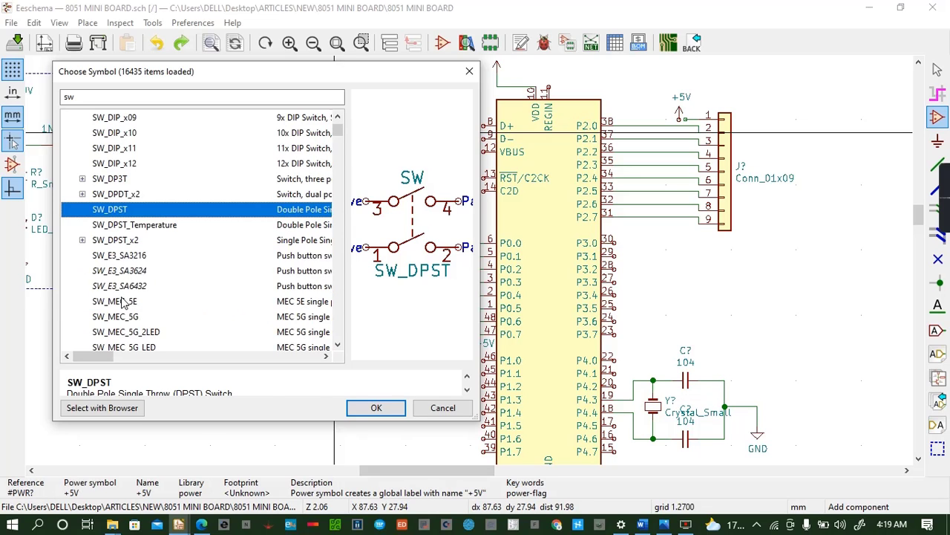
click(117, 289)
scroll(116, 295, down, 2)
click(119, 300)
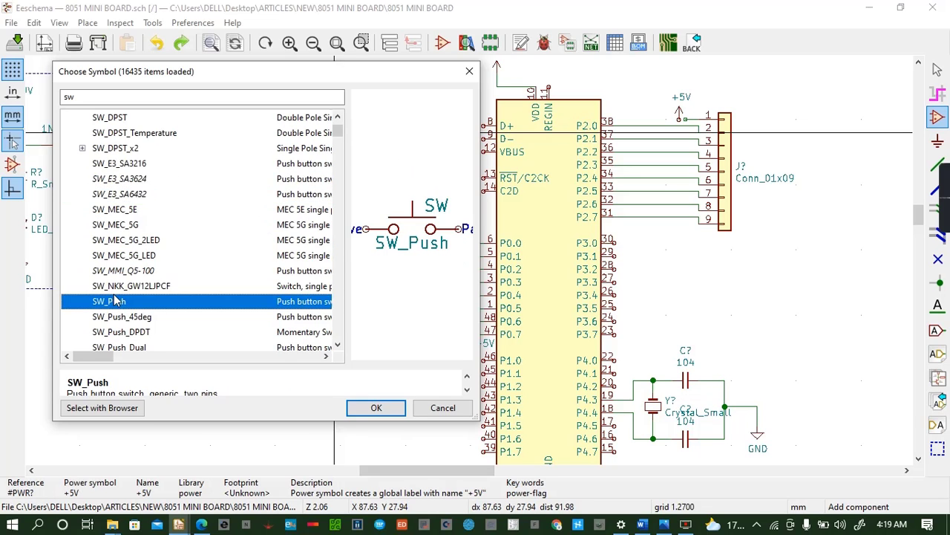
Examine the remaining switch symbols, including SW_Push_Lamp, SW_Reed_Opener, SW_Reed_SPDT and the RF switch KSW-2-46
scroll(119, 300, down, 2)
click(118, 289)
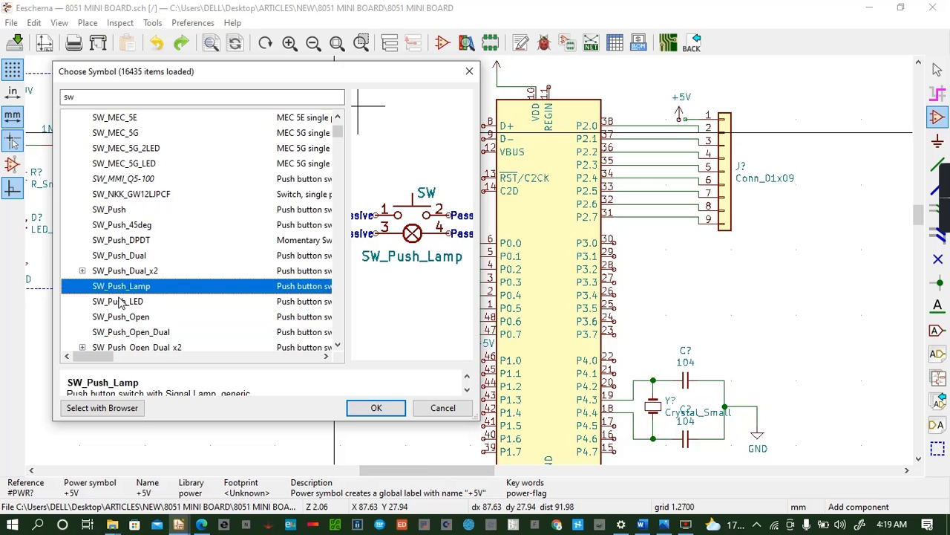
scroll(119, 301, down, 2)
click(117, 302)
scroll(117, 301, down, 2)
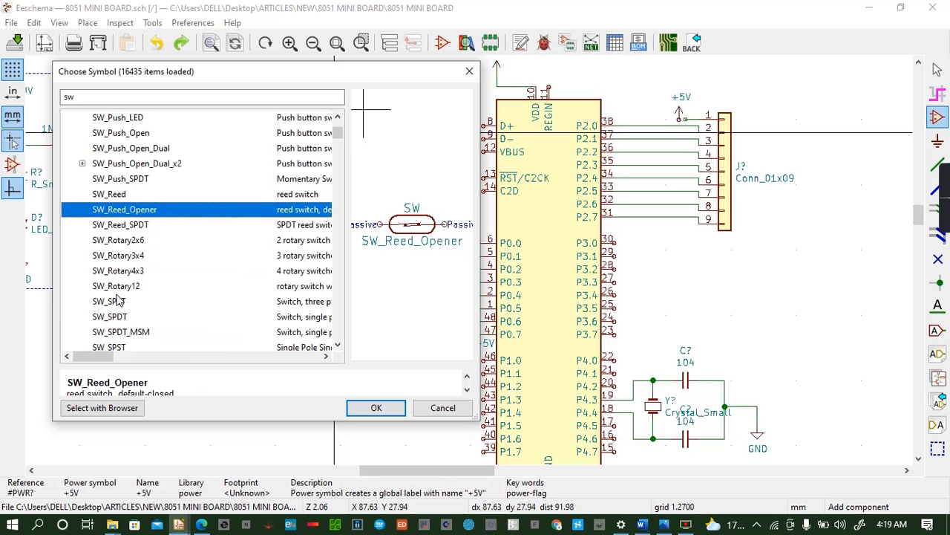
click(127, 240)
click(130, 230)
scroll(130, 230, down, 4)
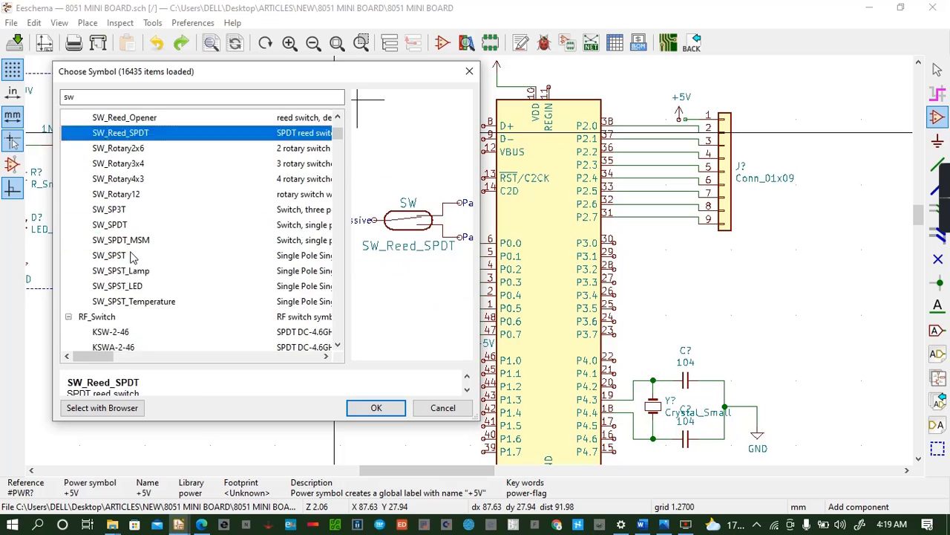
click(132, 239)
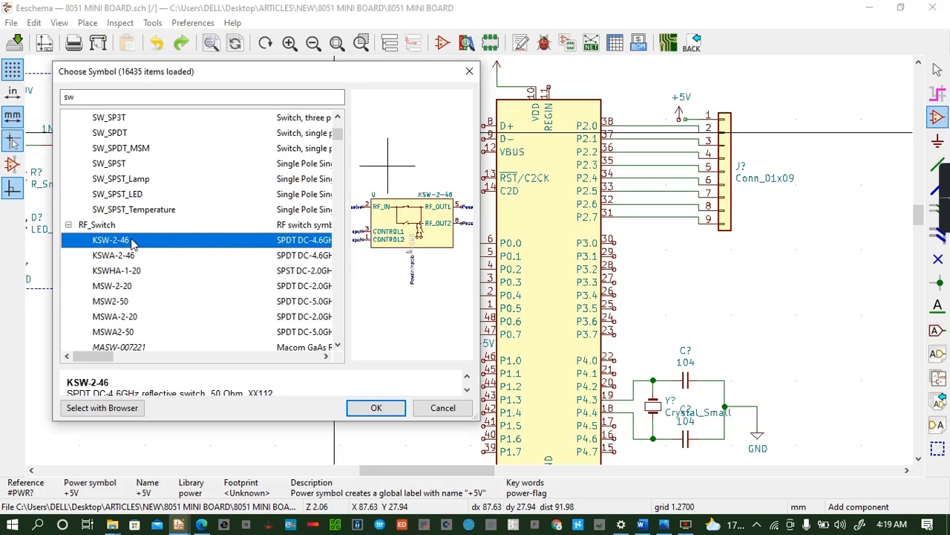
Search the symbol library for "sw2", "sw_" and "sw_2", previewing the MSW2-50 RF switch
click(88, 92)
text(2)
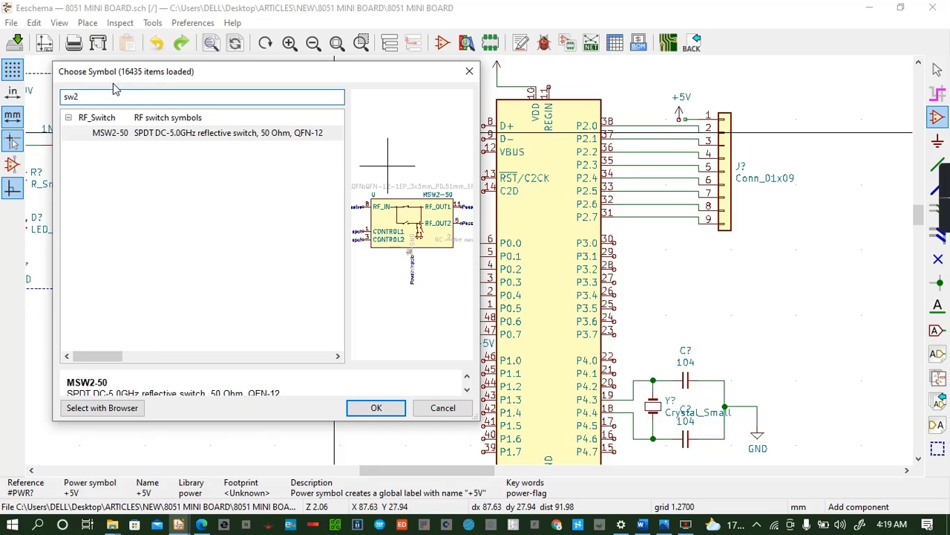
click(204, 136)
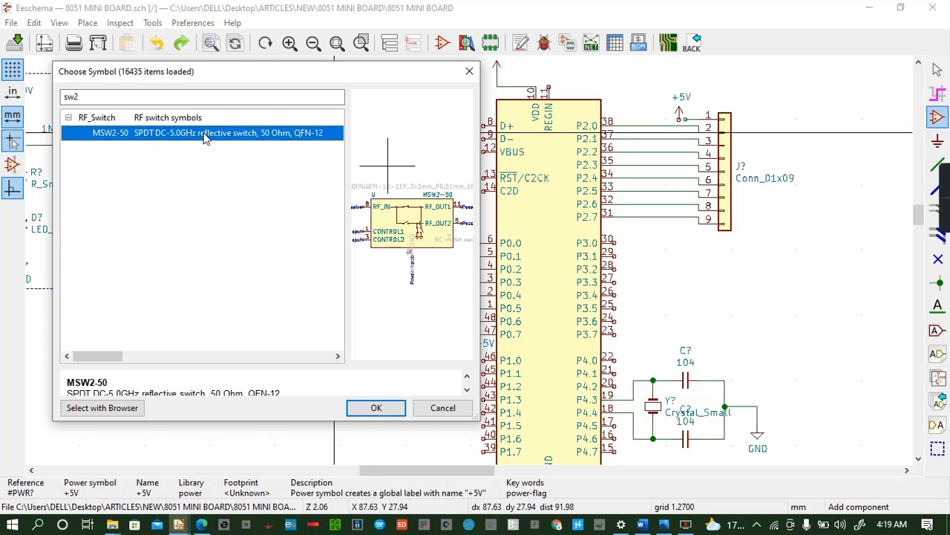
click(119, 95)
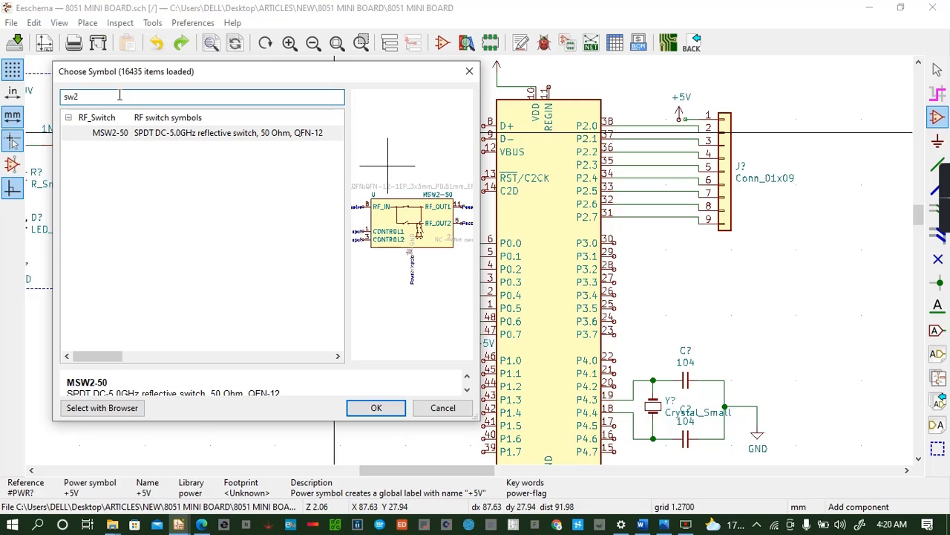
key(BackSpace)
text(_)
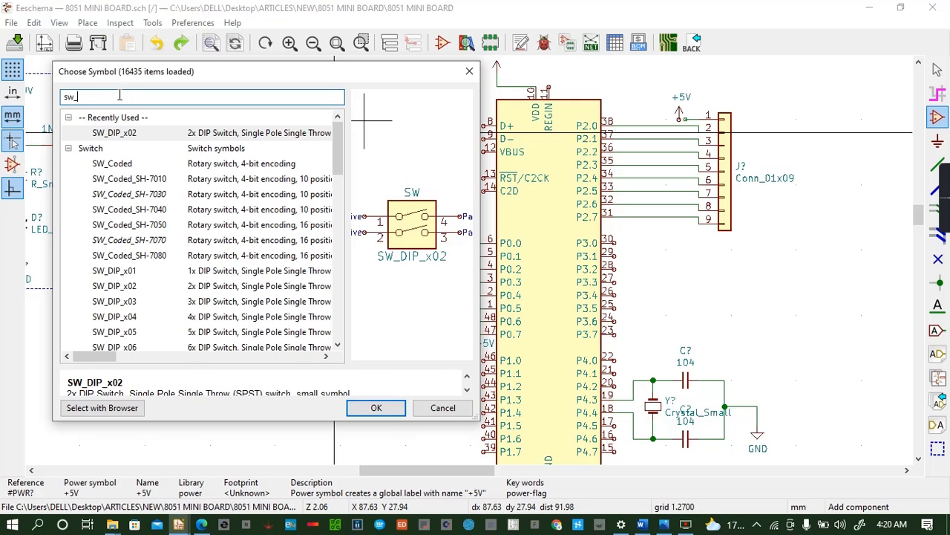
text(2)
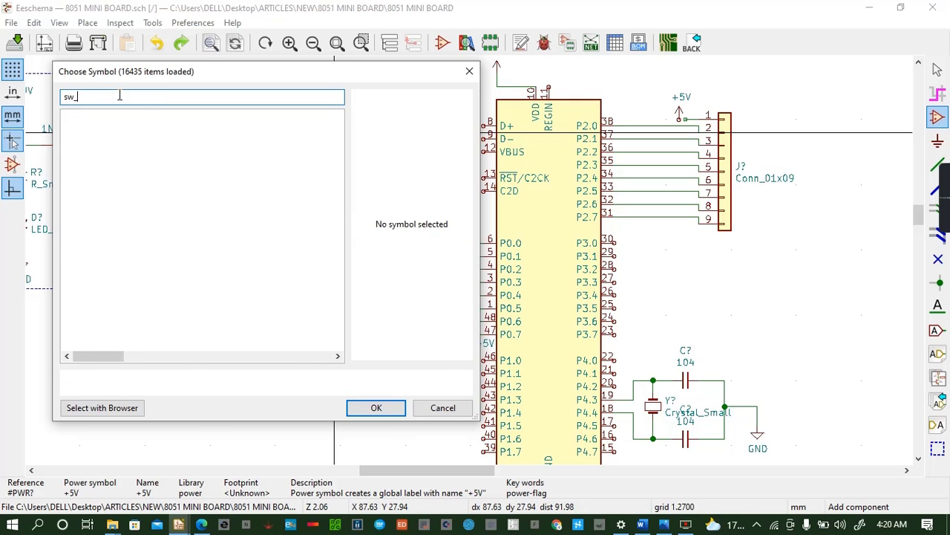
Preview the coded rotary switch symbols and place SW_DIP_x02 between the power section and the 10u capacitor
click(187, 164)
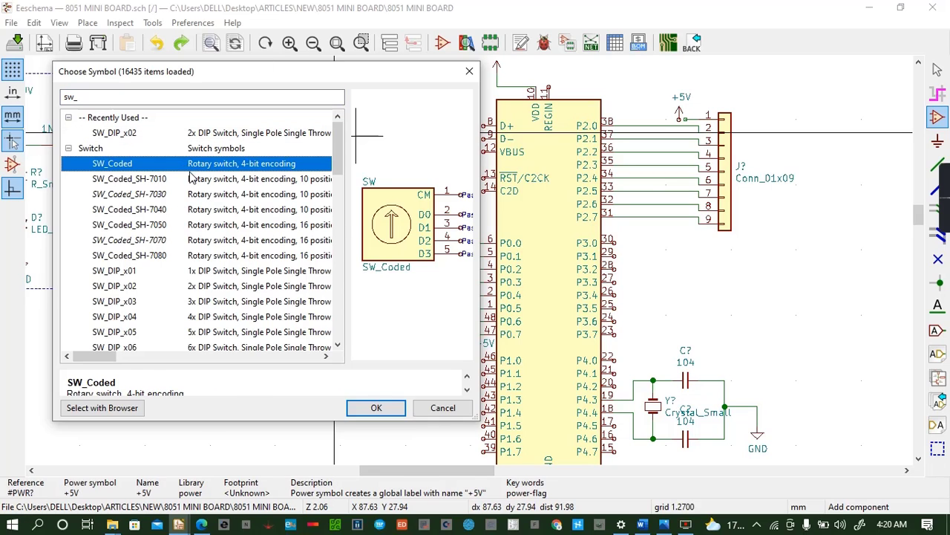
click(190, 179)
click(186, 194)
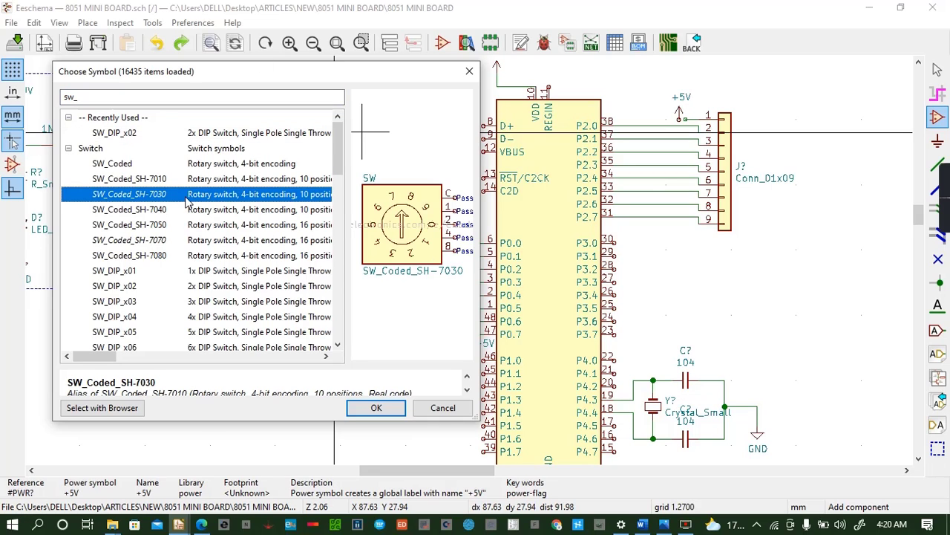
click(197, 134)
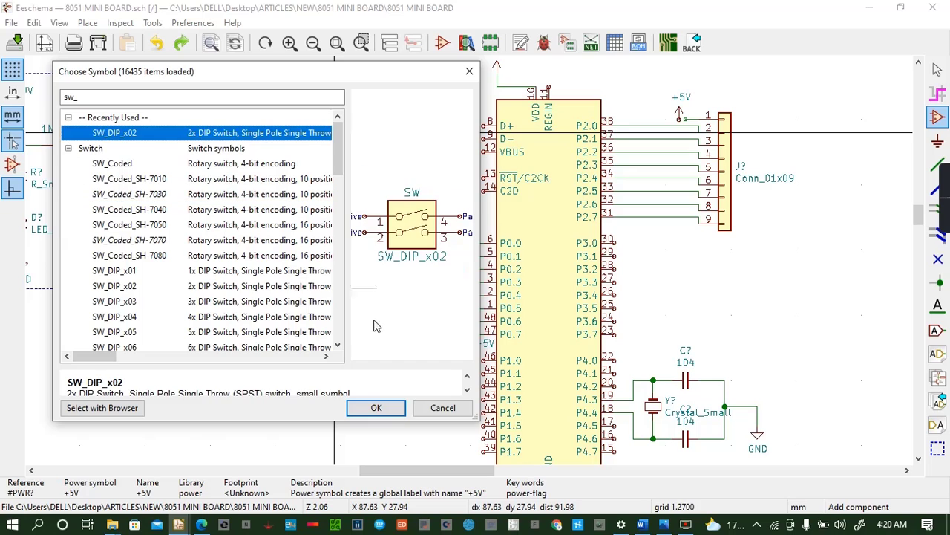
click(377, 409)
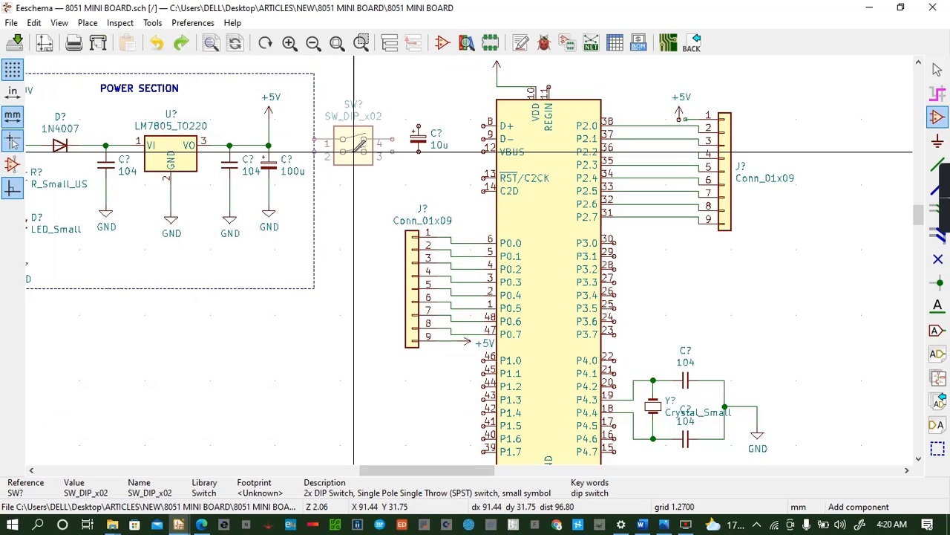
click(353, 142)
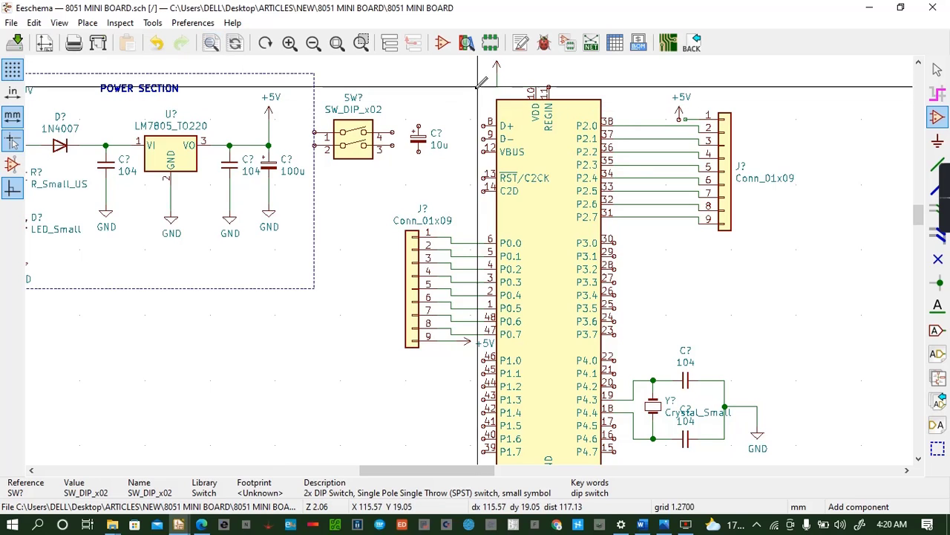
Copy a +5V symbol above the 10u capacitor and wire the capacitor from +5V to the RST/C2CK pin
click(274, 106)
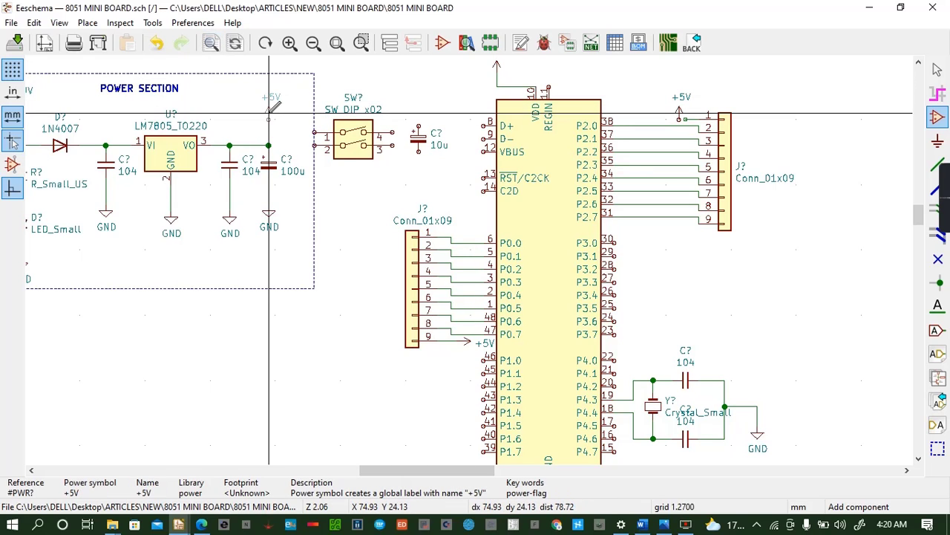
click(269, 113)
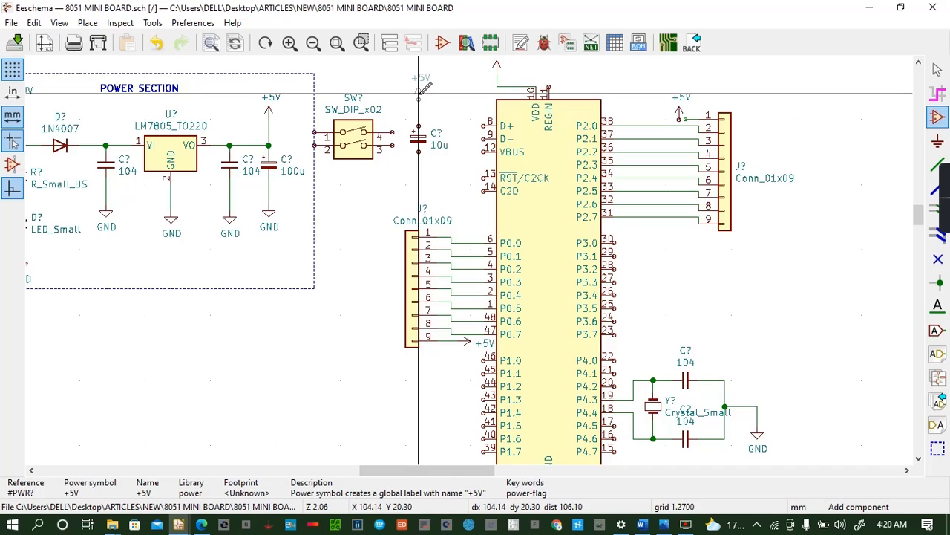
click(420, 86)
key(w)
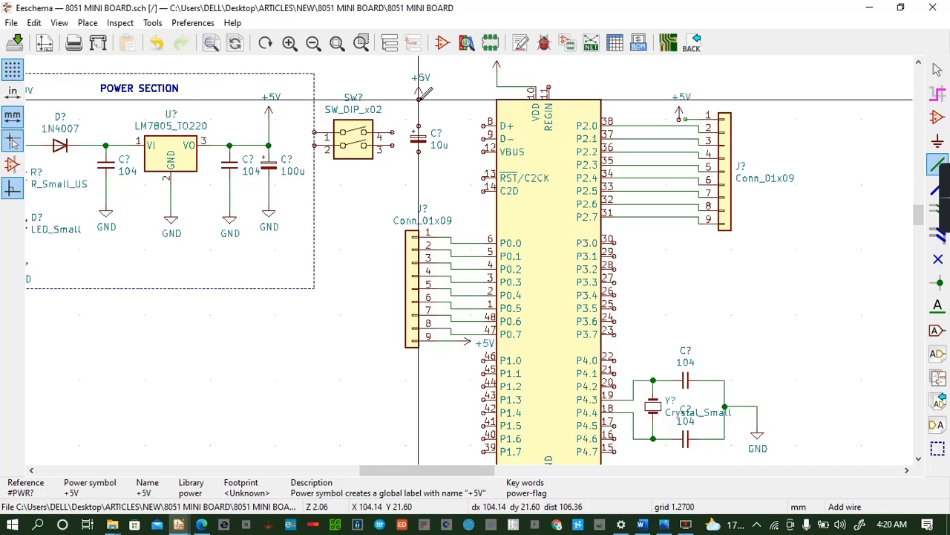
click(419, 152)
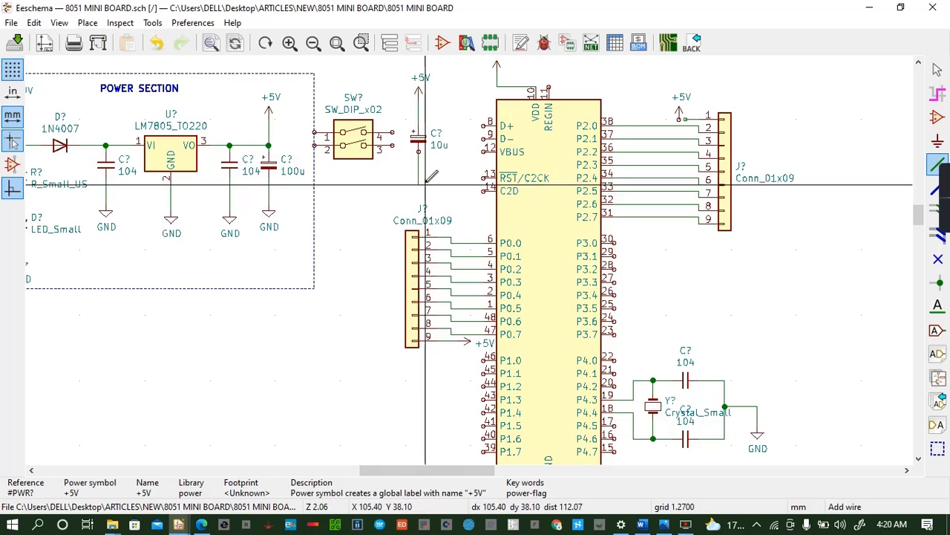
click(484, 178)
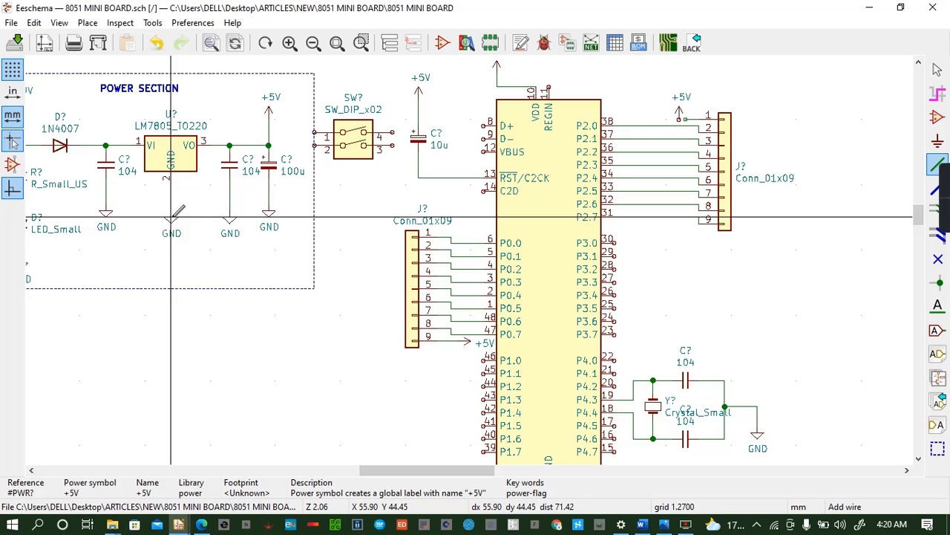
Copy a GND symbol below the 10u capacitor on the reset line and wire DIP switch pins 3 and 4 across the capacitor
key(c)
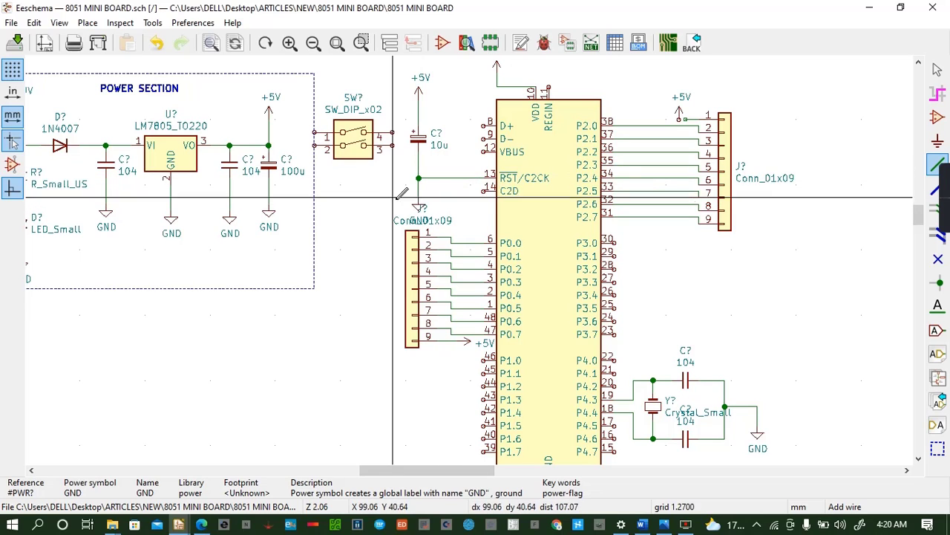
click(392, 149)
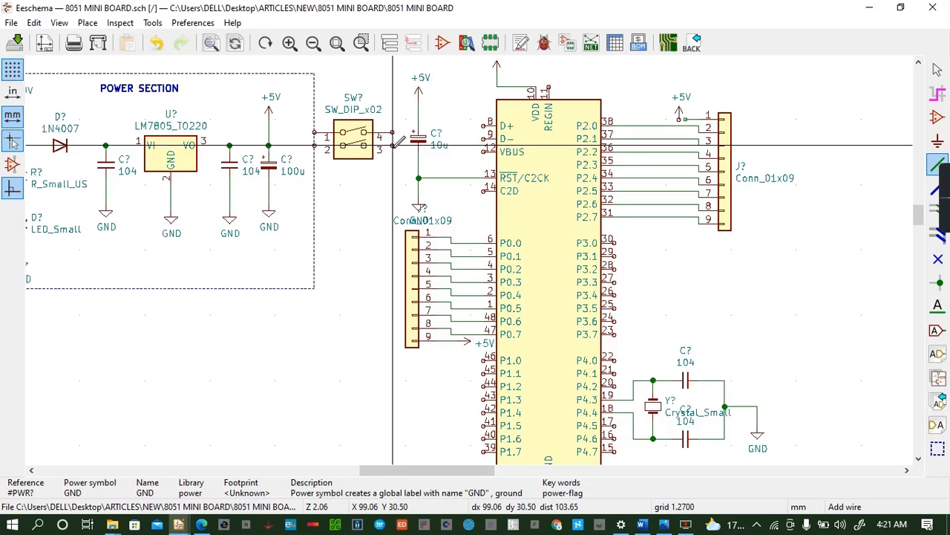
click(418, 177)
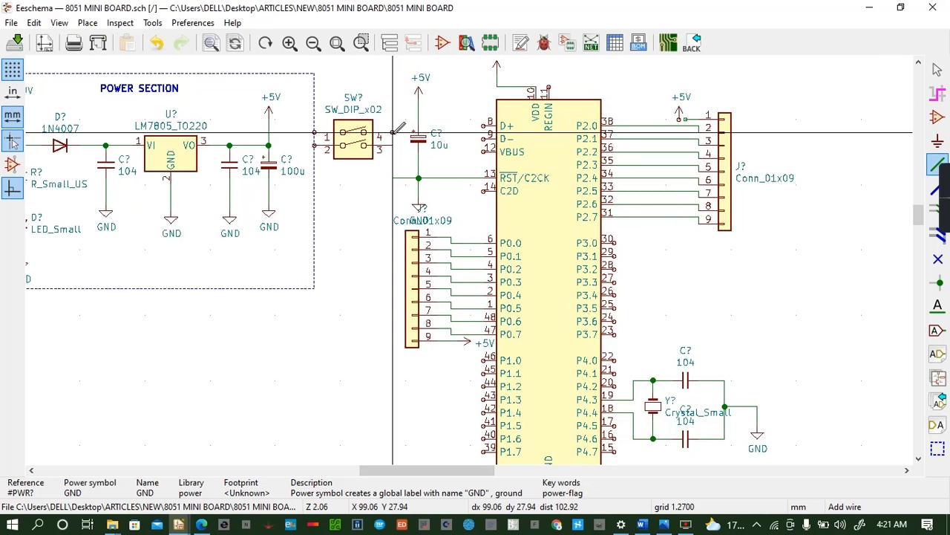
click(418, 114)
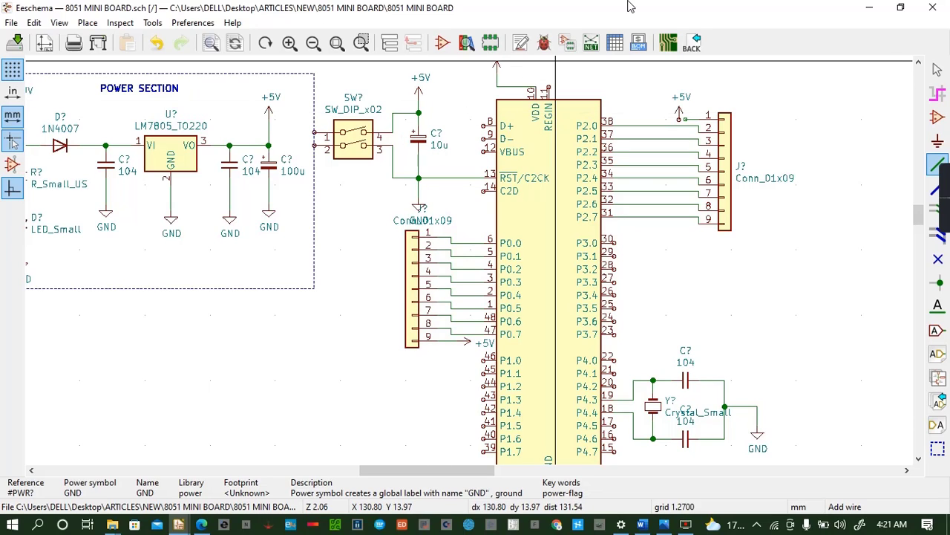
Save the schematic and move the reset circuit's GND symbol to the free space below the DIP switch
key(ctrl+s)
click(419, 205)
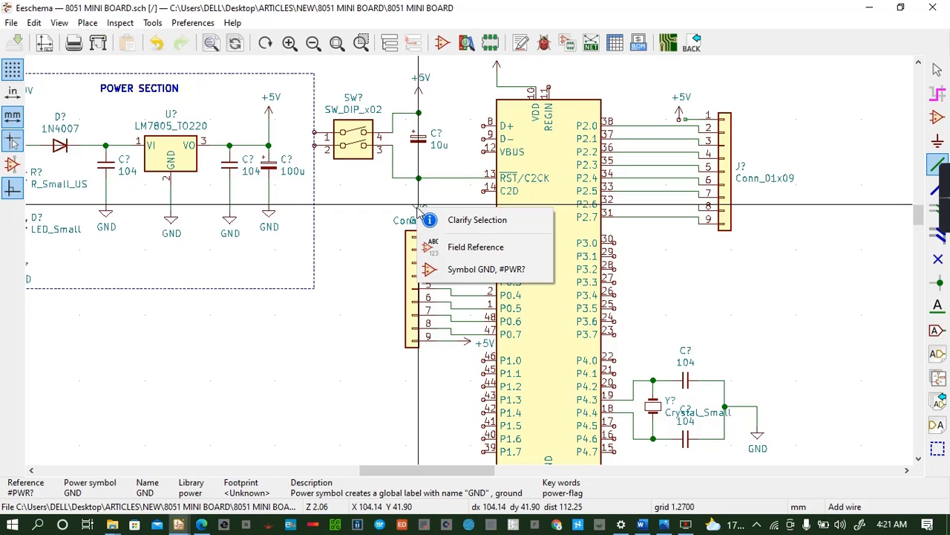
click(475, 268)
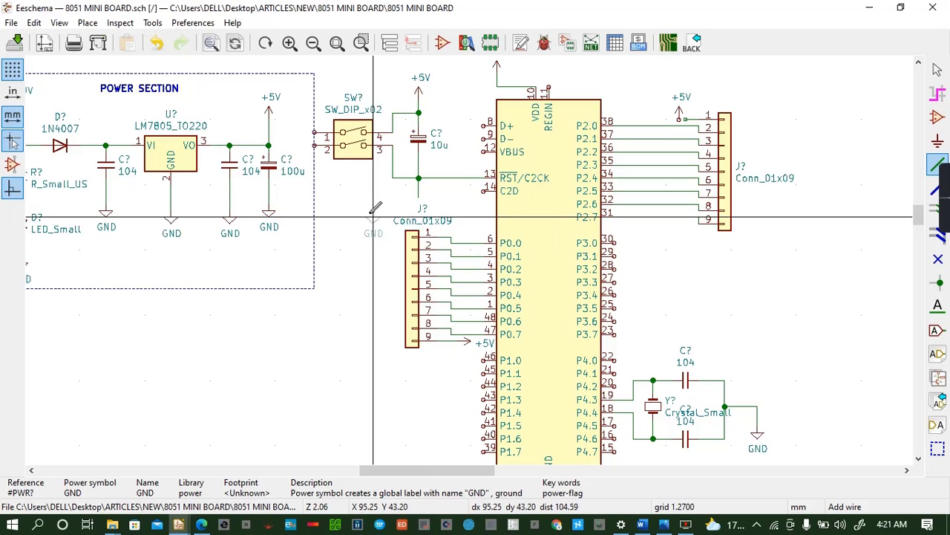
click(354, 223)
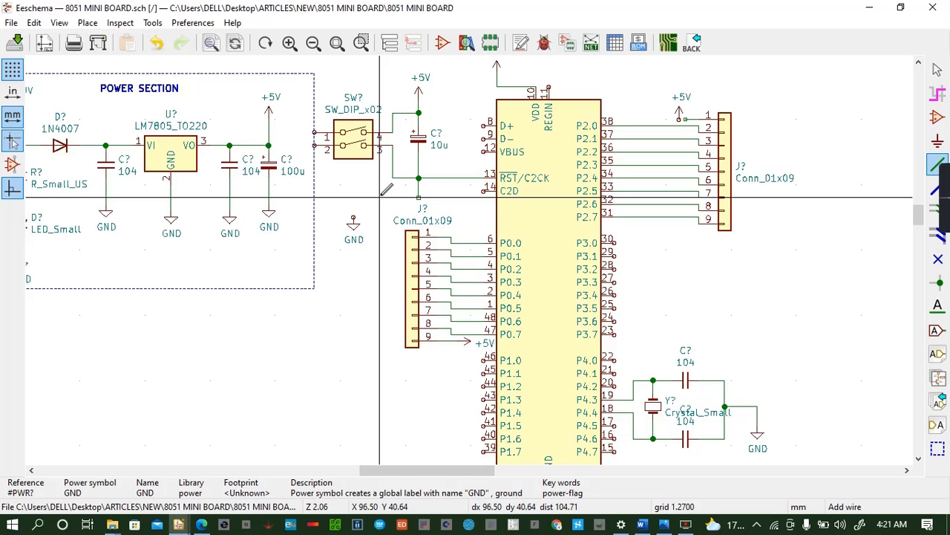
Duplicate the power section's R_Small_US resistor, place it horizontally at the reset line's open end and wire it to the GND symbol
click(32, 470)
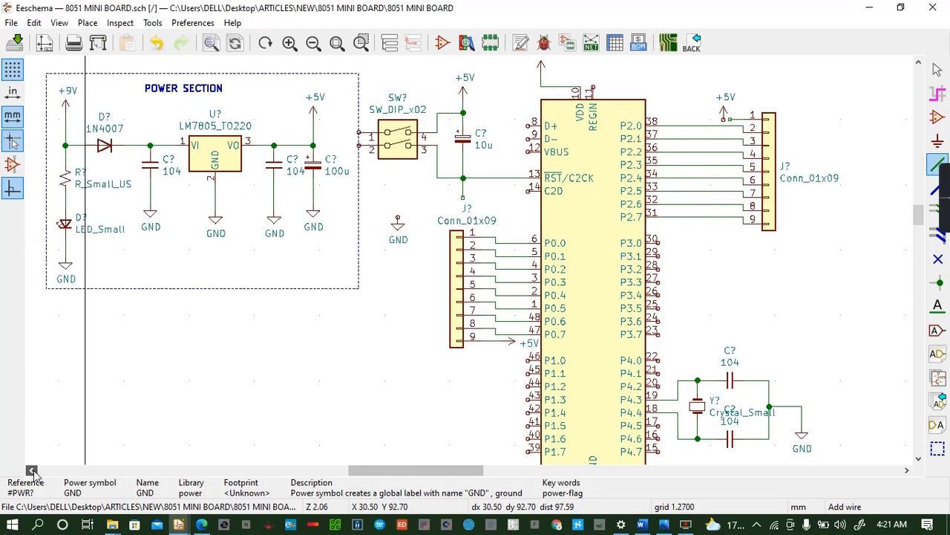
click(31, 470)
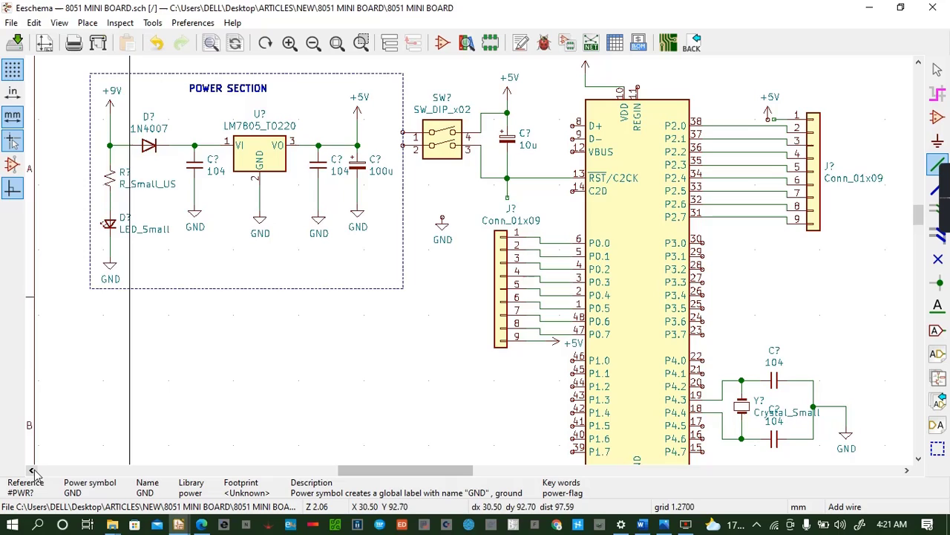
click(112, 178)
key(ctrl+d)
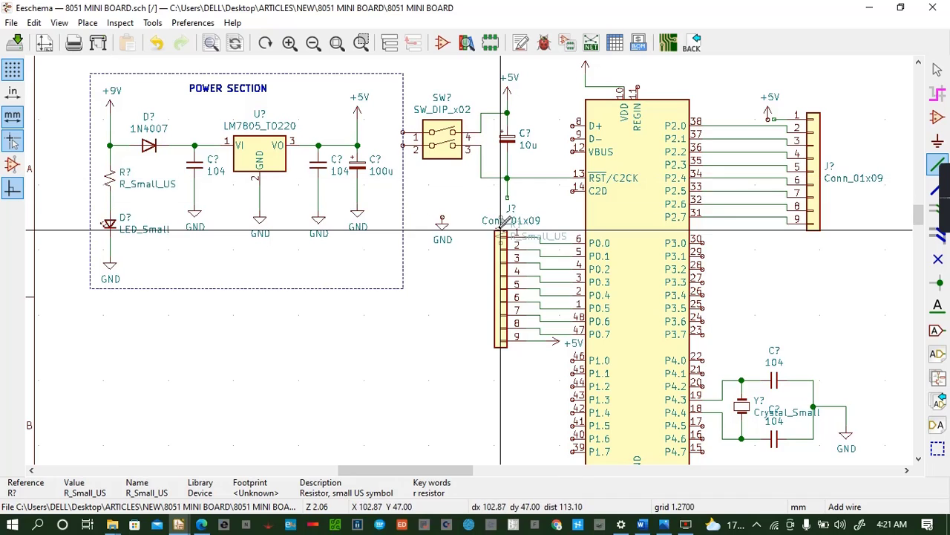
key(r)
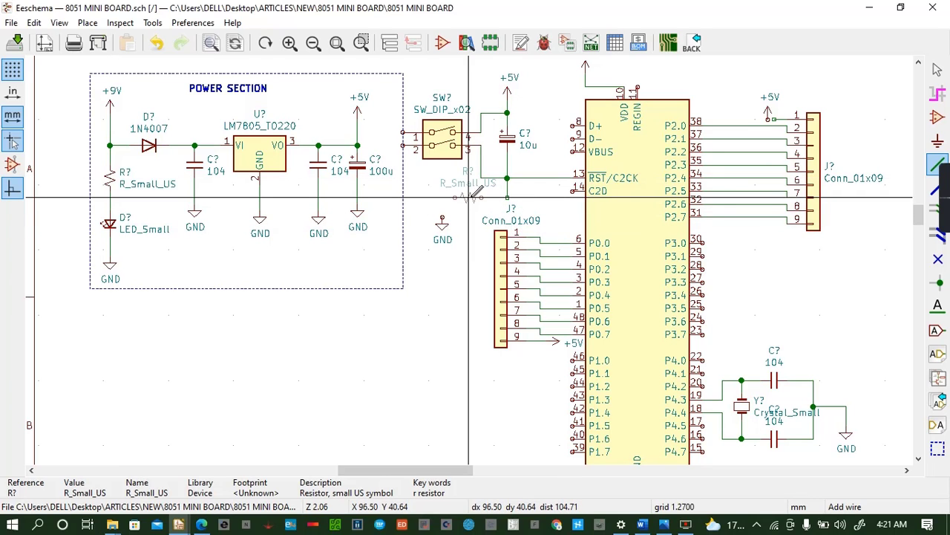
click(469, 197)
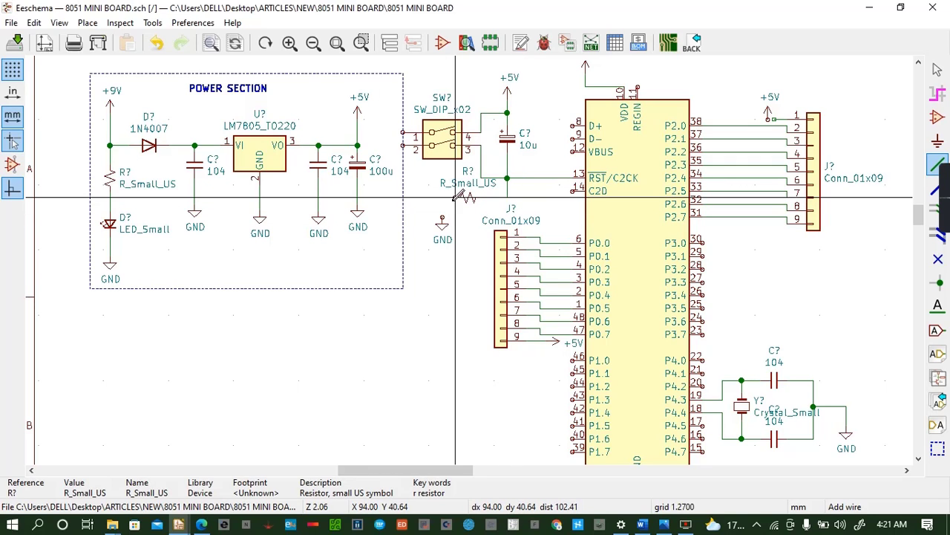
click(455, 196)
click(442, 216)
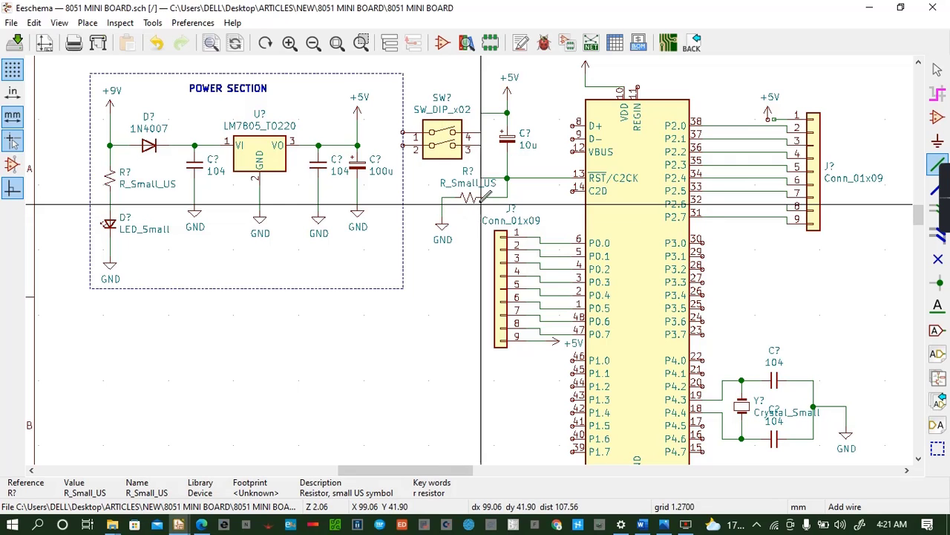
Set the value of the reset circuit's resistor to 10k
key(e)
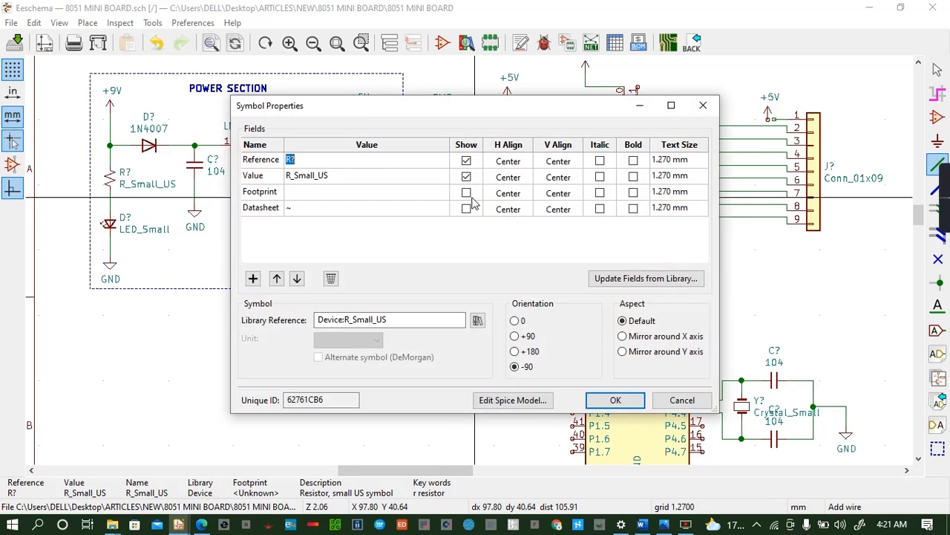
click(351, 174)
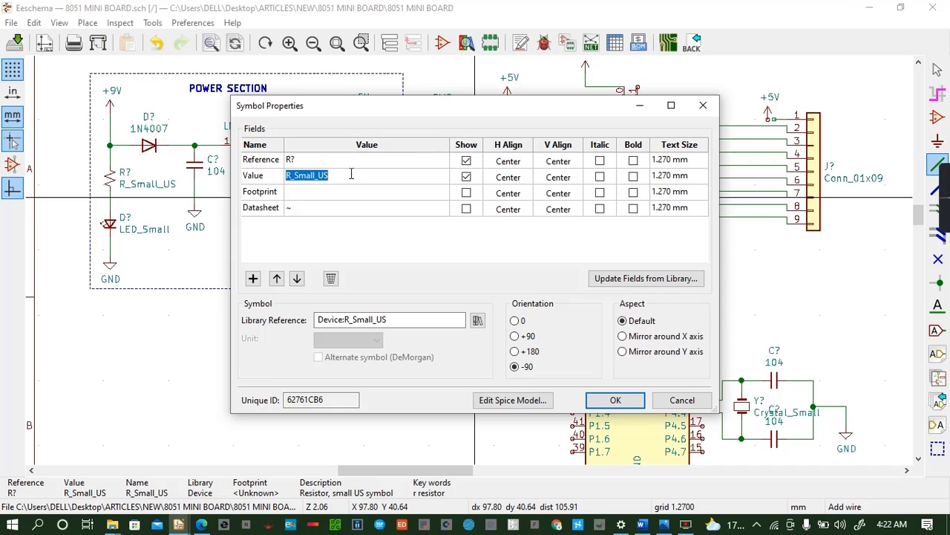
key(BackSpace)
text(10)
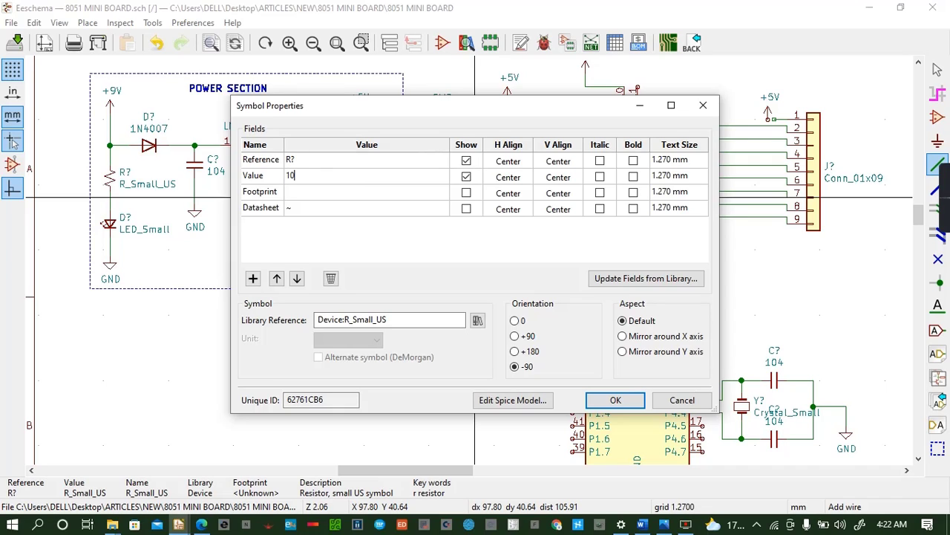
text(k)
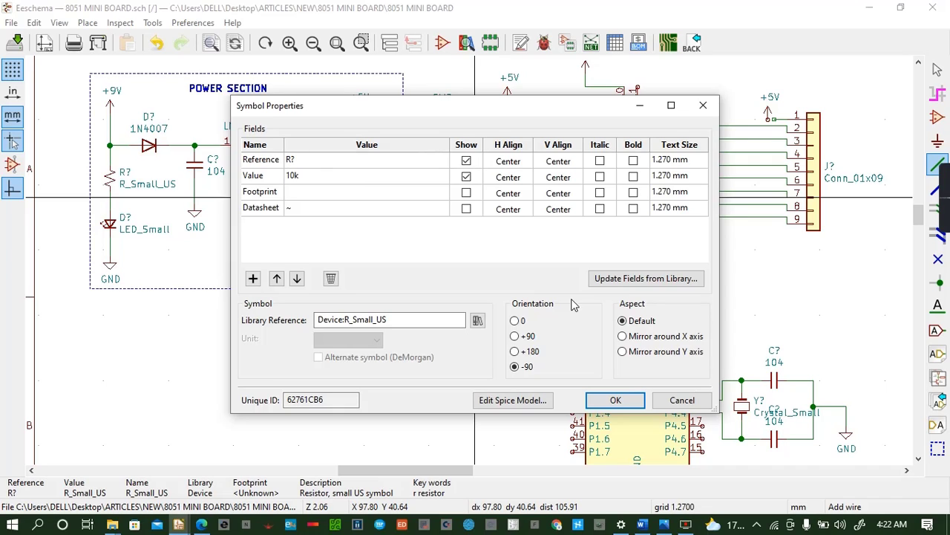
click(615, 400)
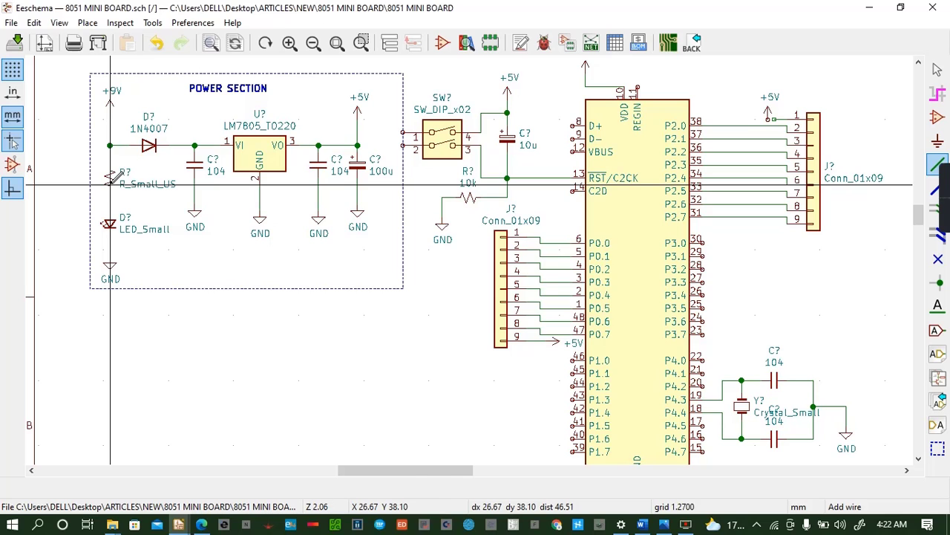
Set the value of the power section's LED series resistor to 10k
text(v)
text(10)
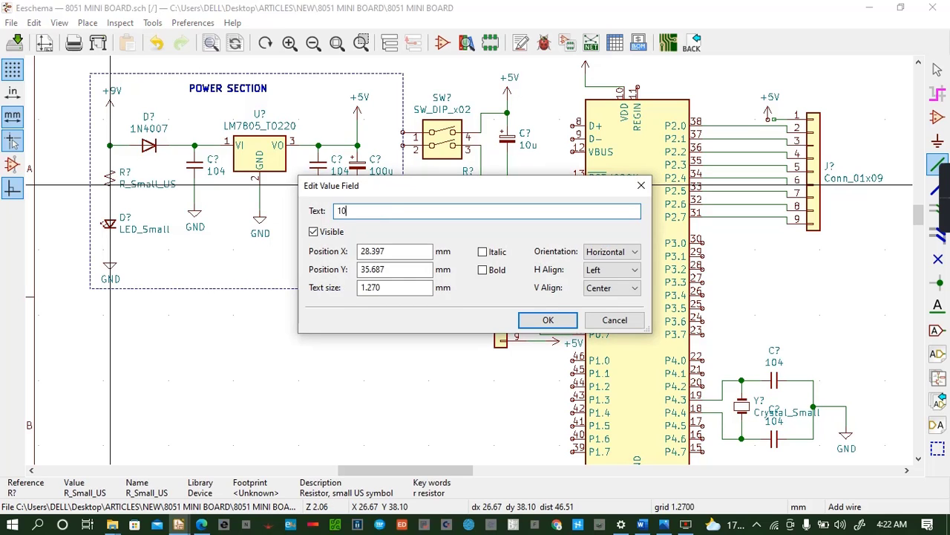
text(k)
click(548, 320)
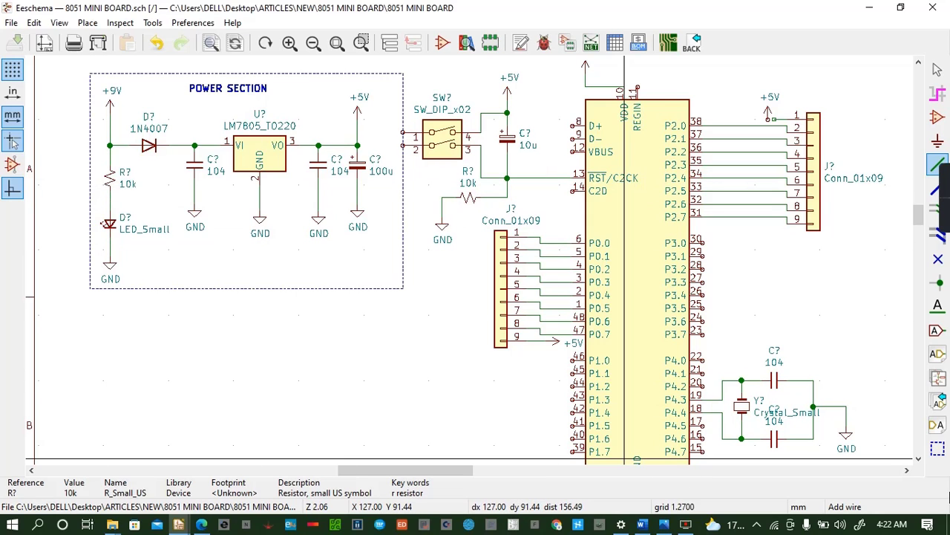
Wire the +5V symbol to pin 1 of the port P2 connector and save the schematic
click(918, 458)
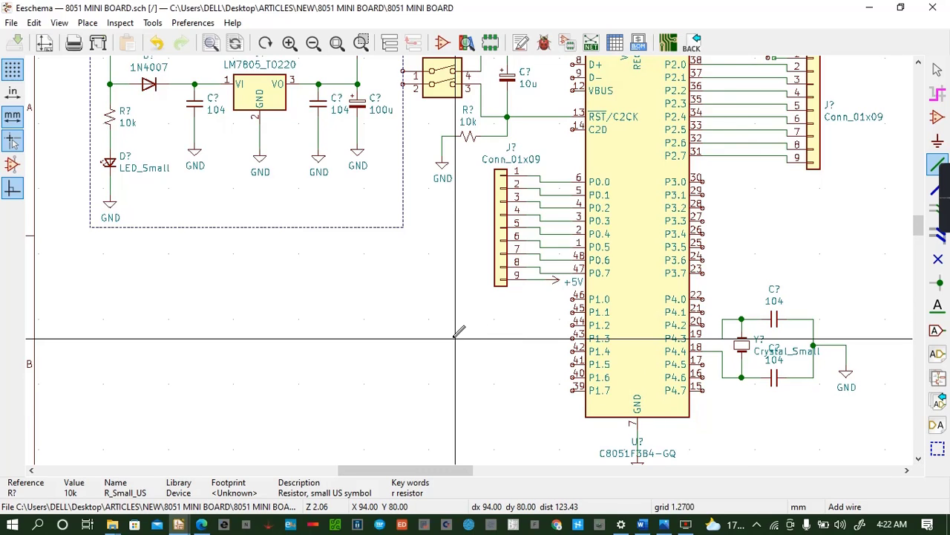
click(919, 64)
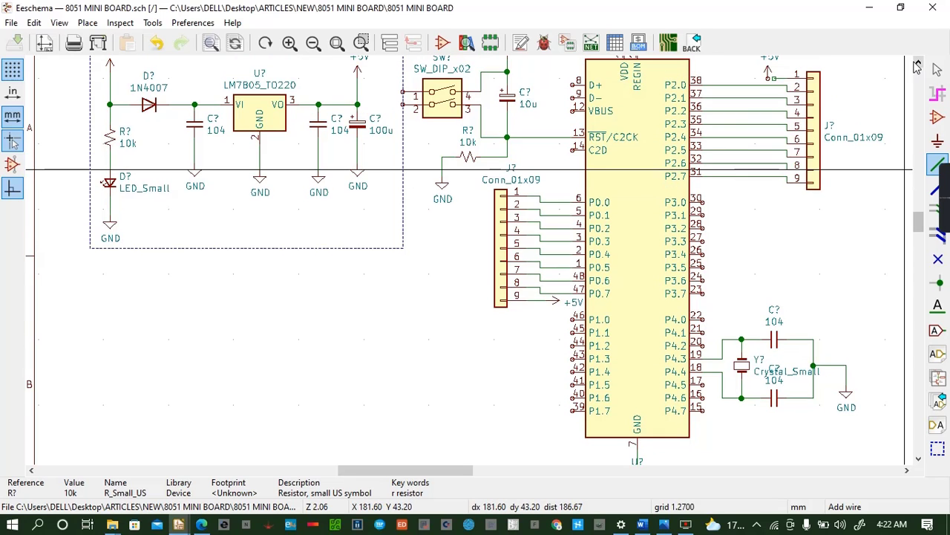
click(907, 470)
click(907, 470)
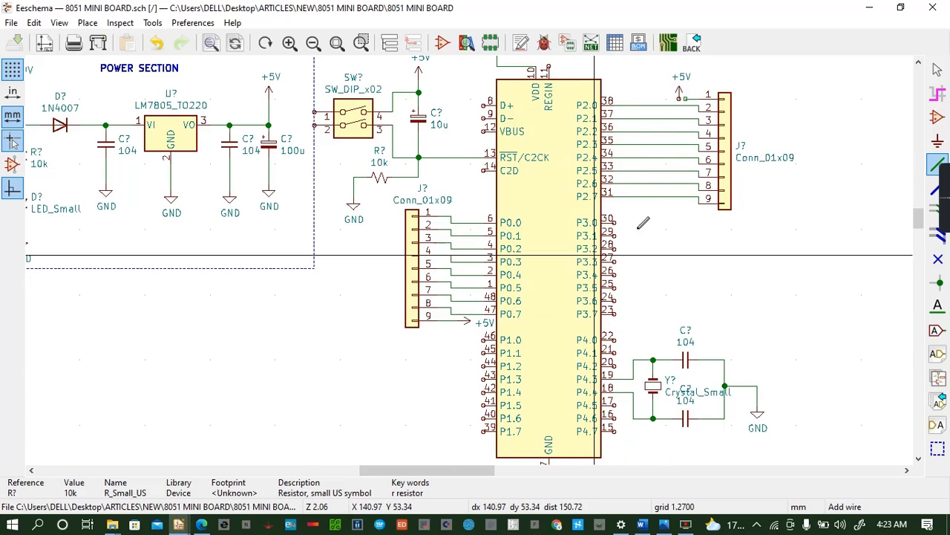
scroll(681, 97, up, 1)
click(684, 104)
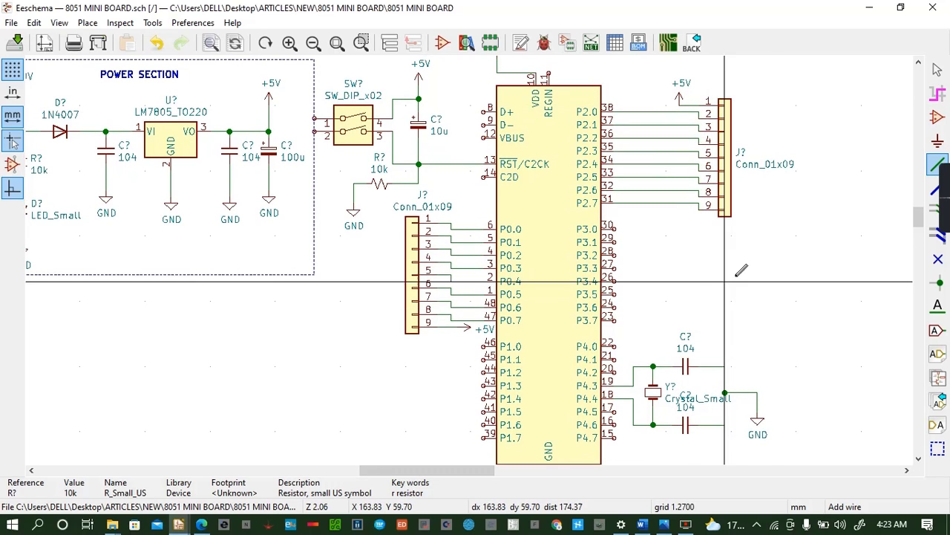
key(ctrl+s)
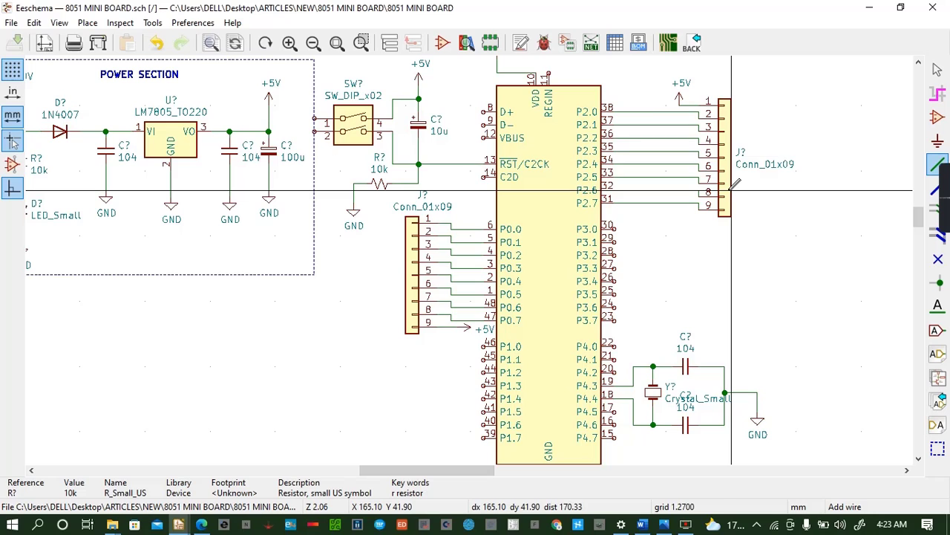
Duplicate the port P2 connector beside pins P3.0 to P3.7 and place a copy of the +5V symbol near its pin 9
key(c)
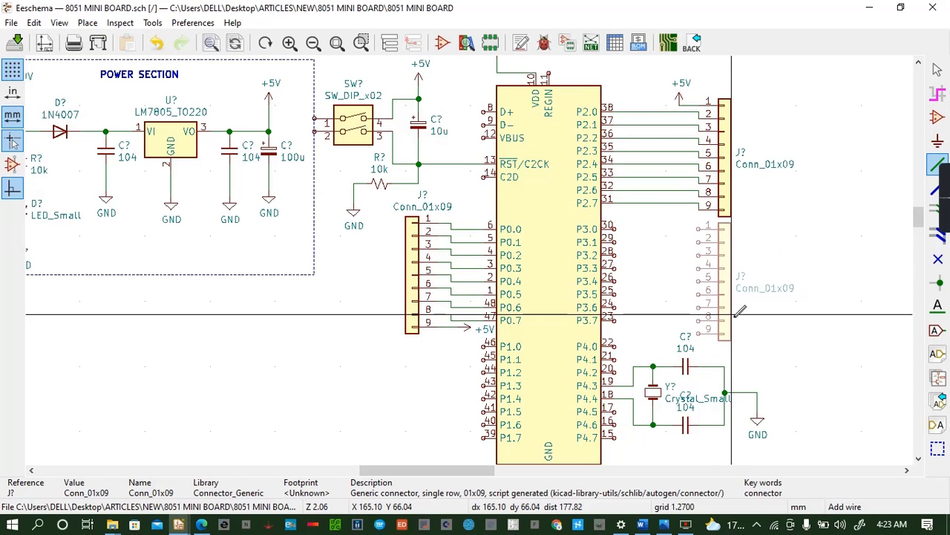
click(740, 311)
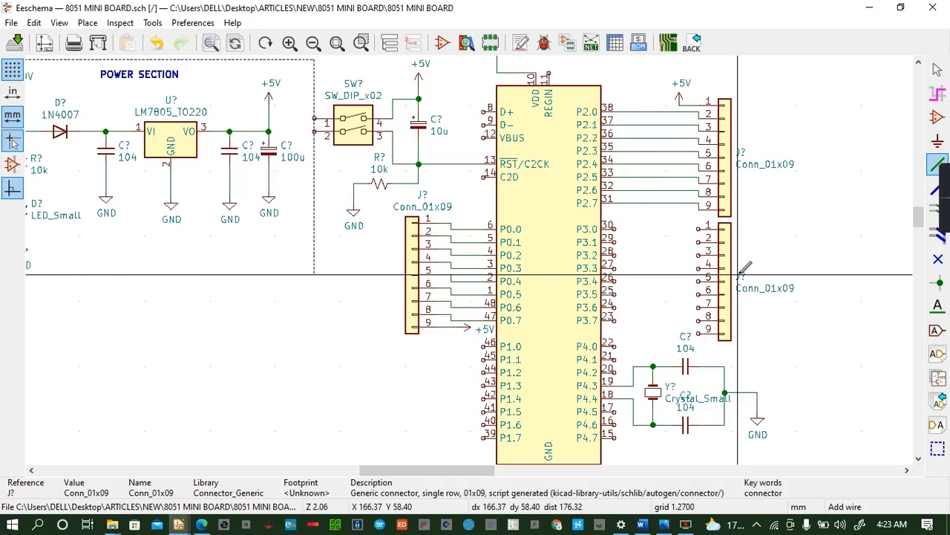
click(679, 98)
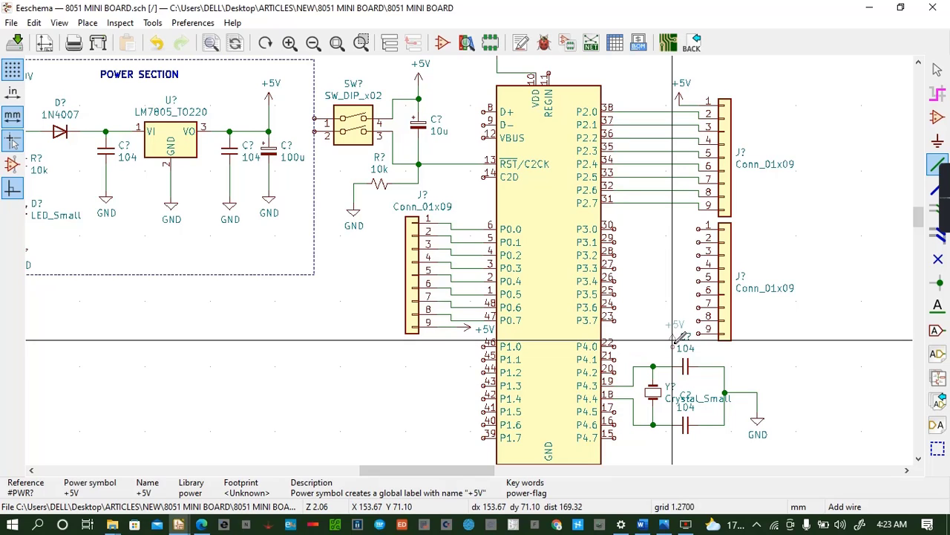
click(673, 342)
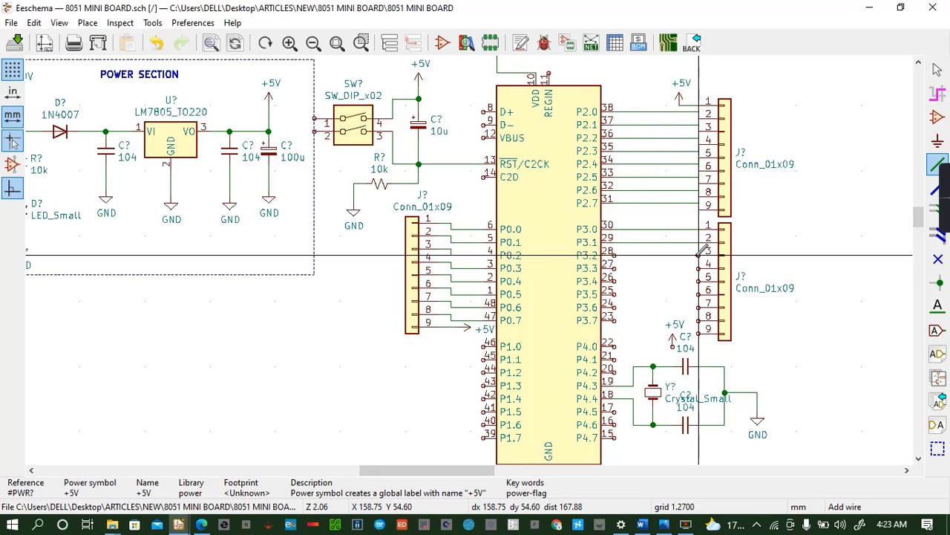
Wire microcontroller pins P3.0 to P3.7 to pins 1 to 8 of the new connector, and its pin 9 to +5V
click(614, 268)
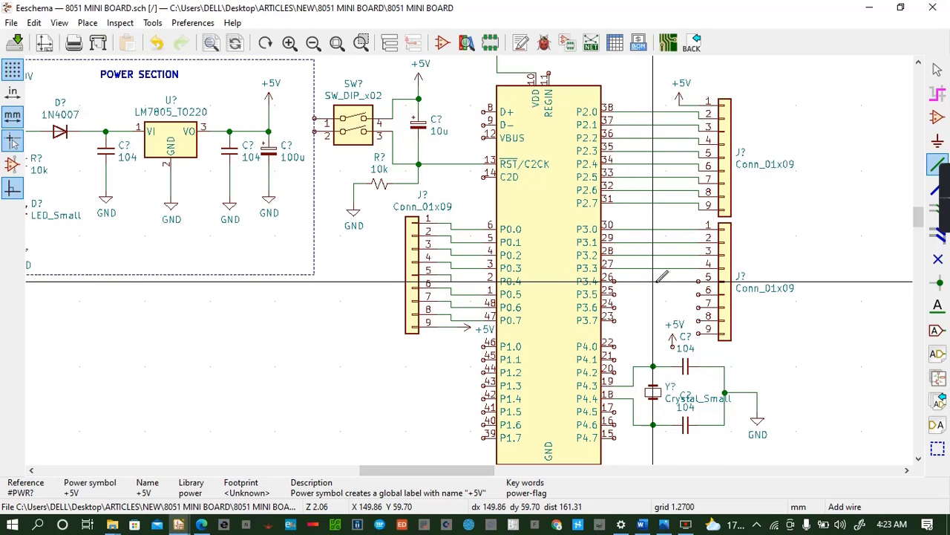
click(698, 281)
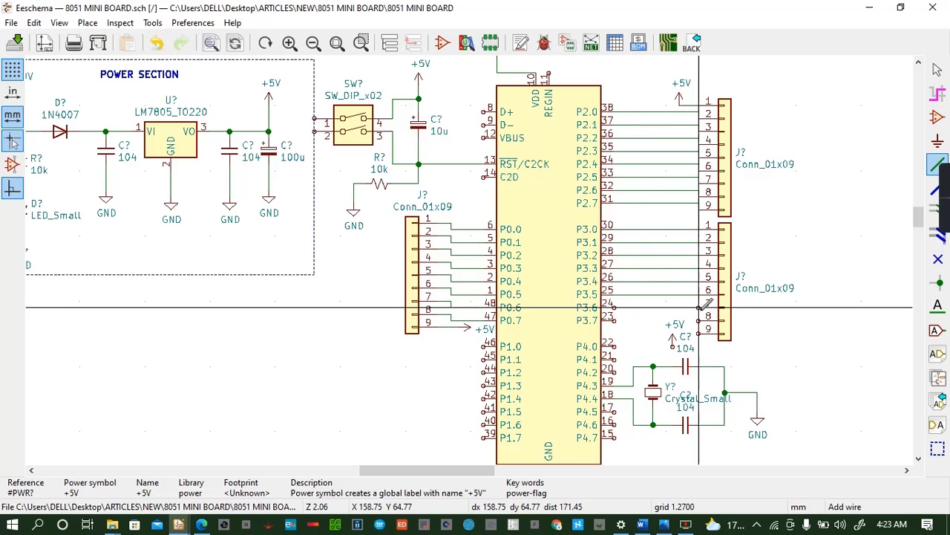
click(698, 307)
click(698, 321)
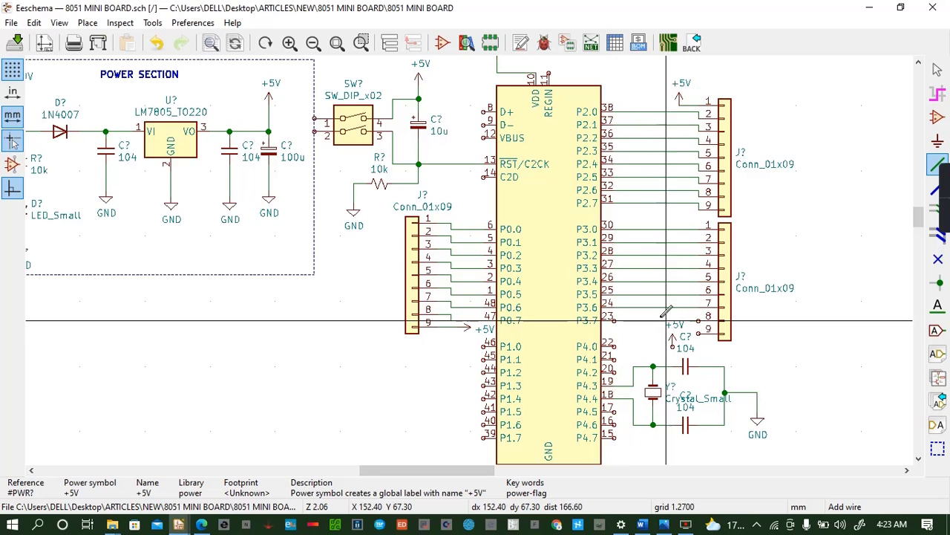
click(616, 321)
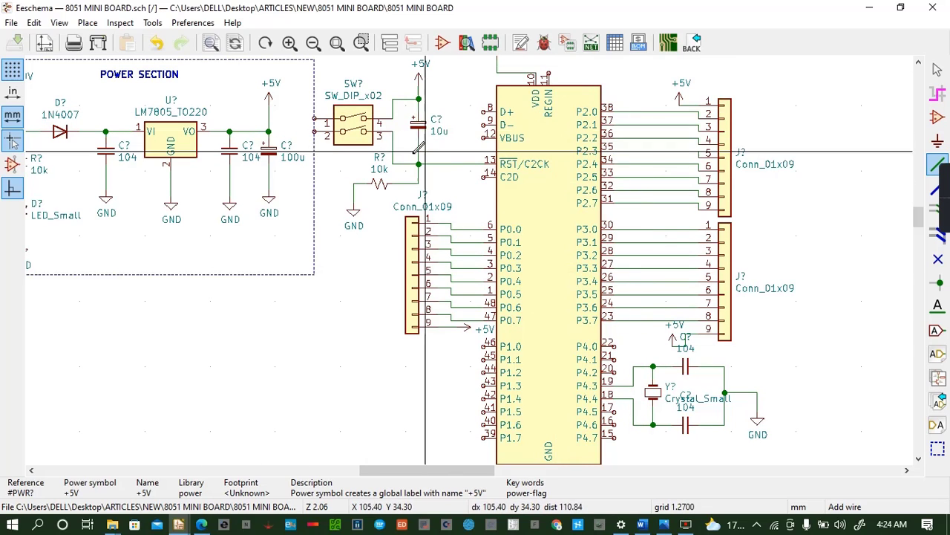
Duplicate the reset circuit's resistor onto the P2.0 line and set the copy's value to 4.7k
click(381, 182)
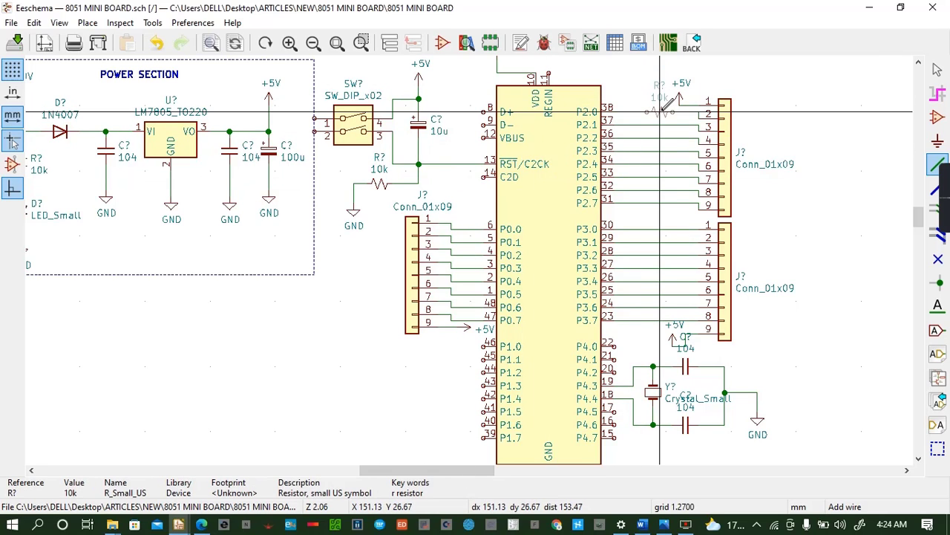
click(661, 112)
text(v)
text(4)
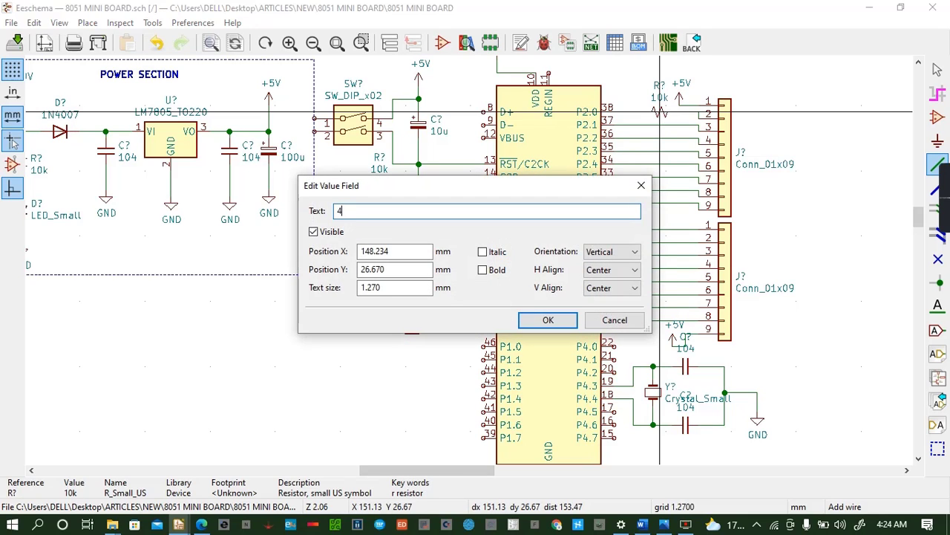
text(.7k)
click(548, 319)
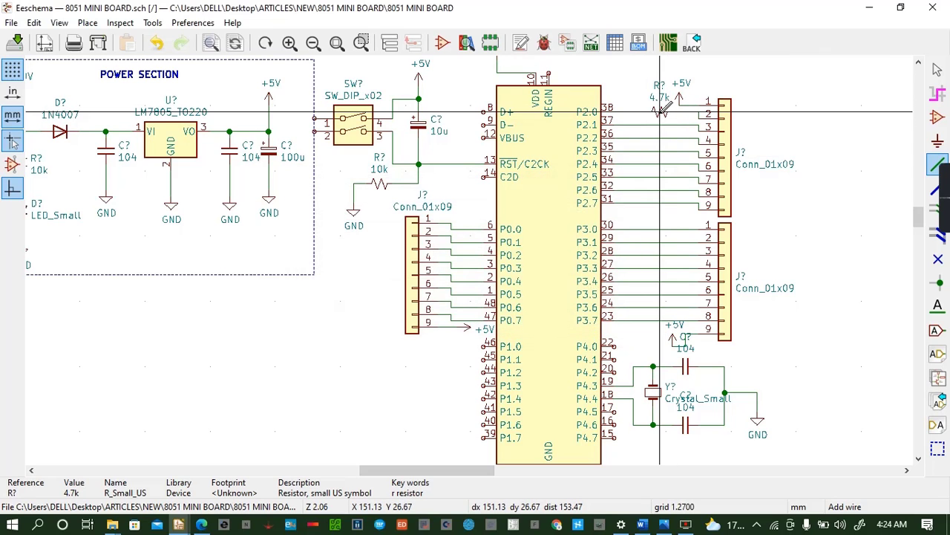
Place copies of the 4.7k resistor on the P2.1 to P2.7 lines, aligned below the one on P2.0
key(c)
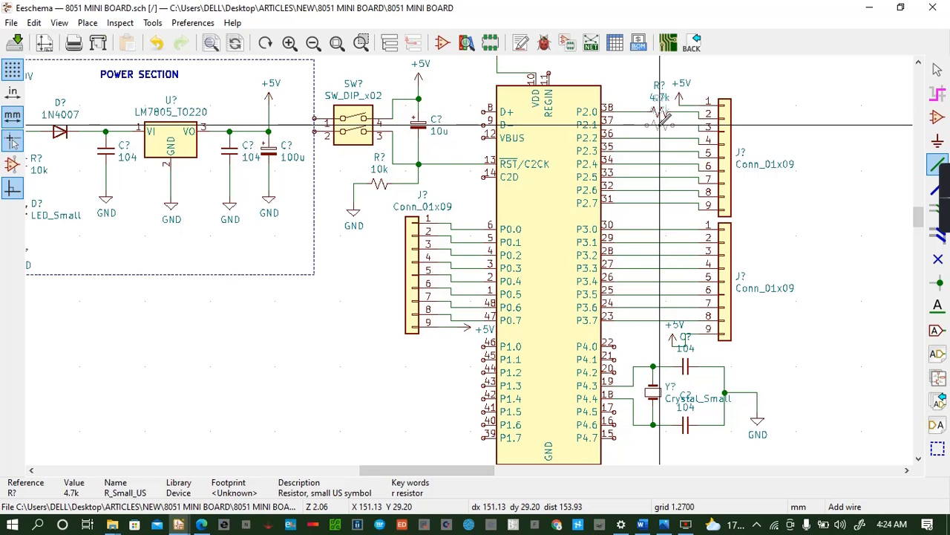
click(659, 125)
key(c)
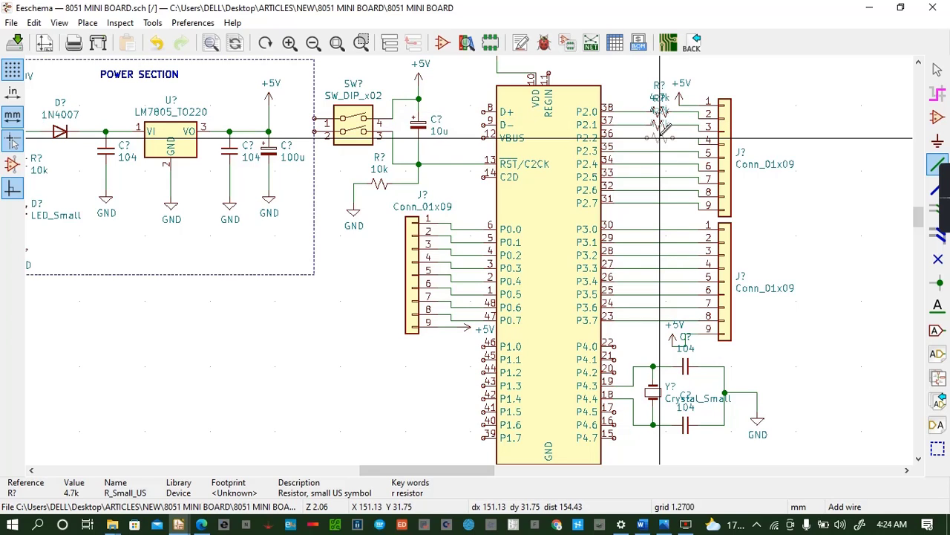
click(659, 138)
key(c)
click(659, 150)
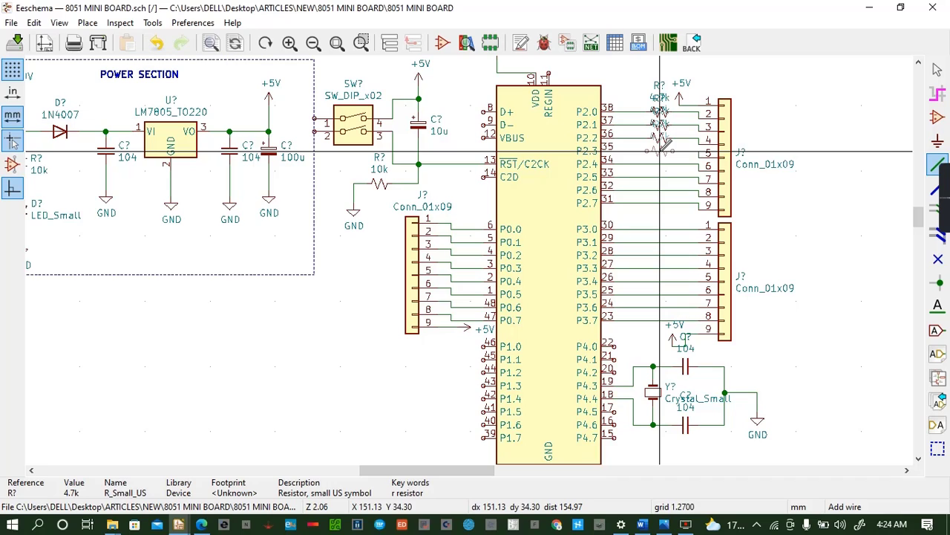
key(c)
click(659, 163)
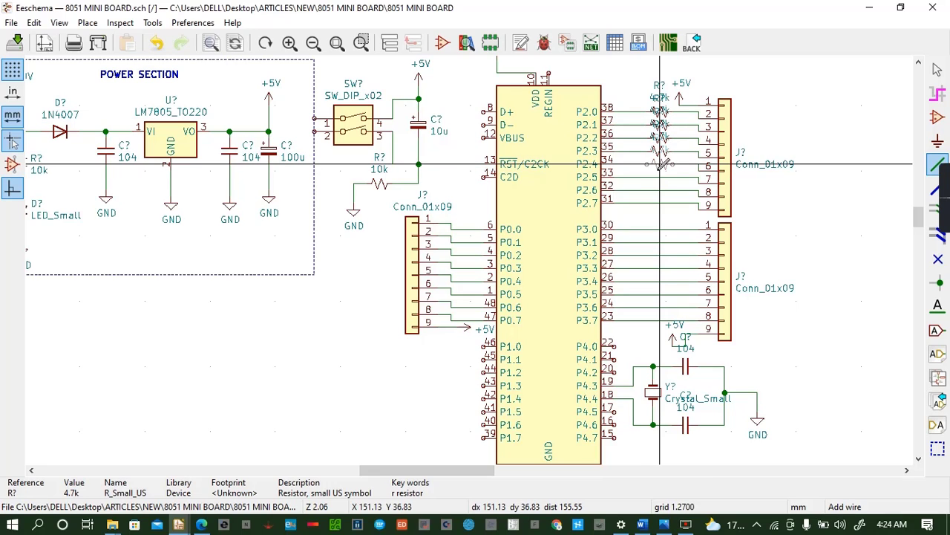
key(c)
click(660, 177)
key(c)
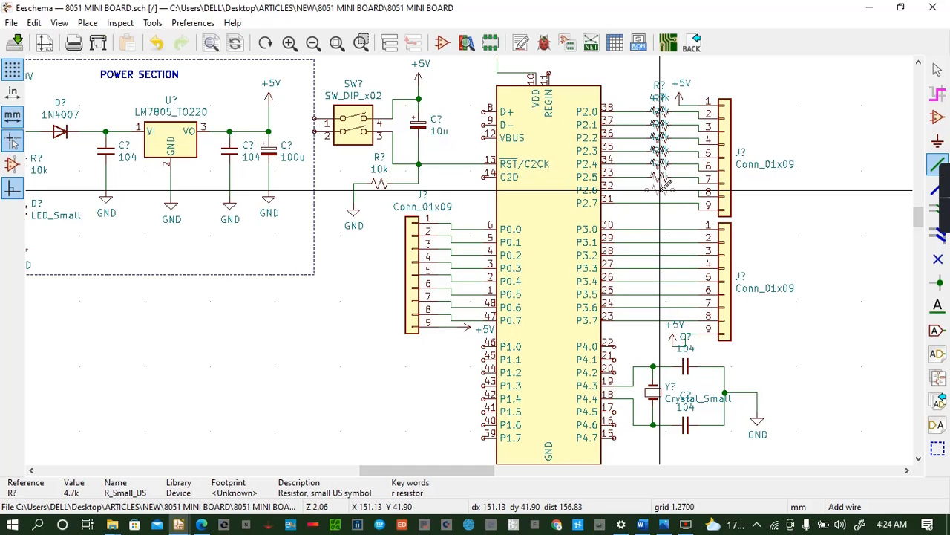
click(660, 190)
key(c)
click(659, 202)
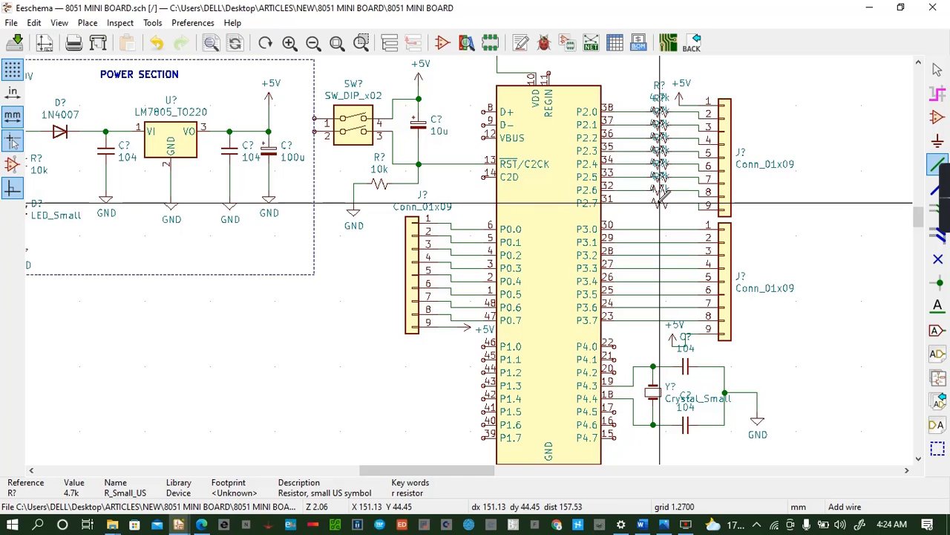
Place copies of the 4.7k resistor on each of the P3.0 to P3.7 lines, in line with the port P2 resistors
key(c)
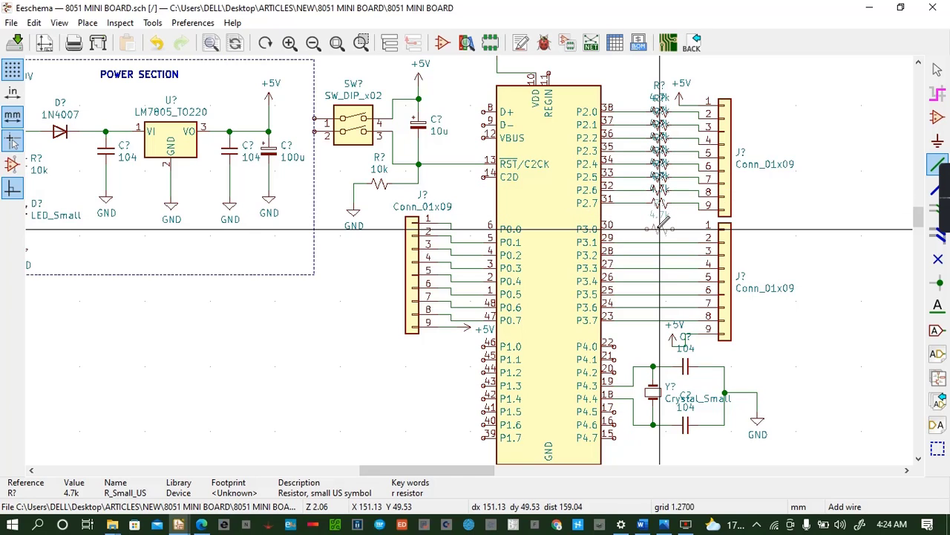
click(659, 229)
key(c)
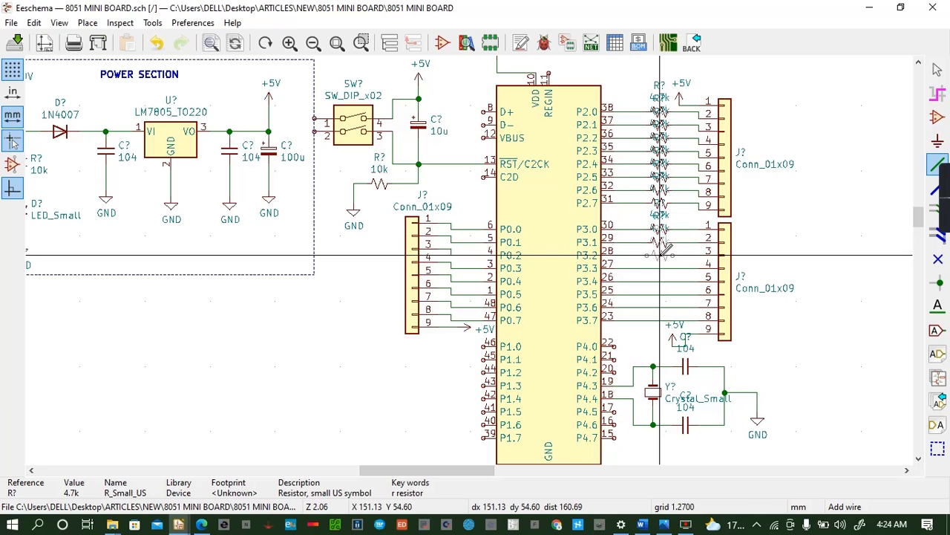
click(659, 268)
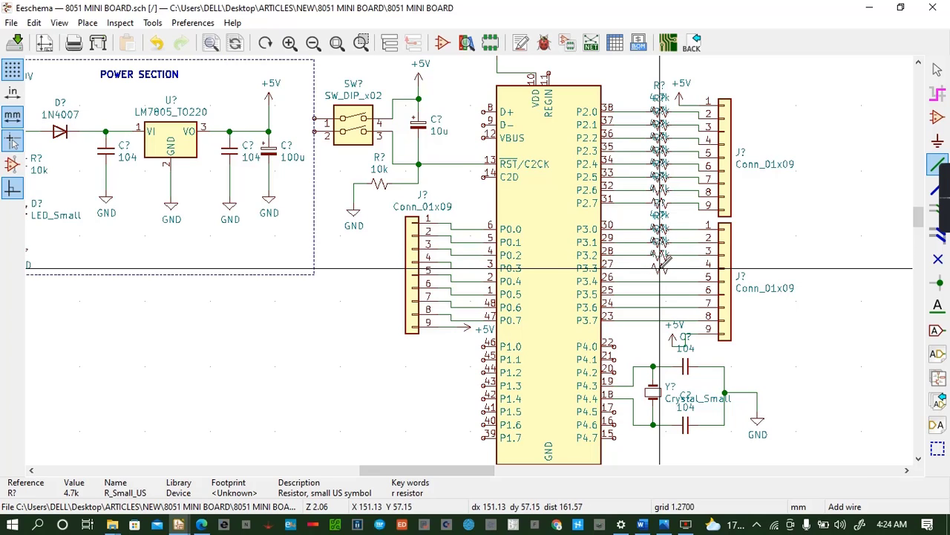
key(c)
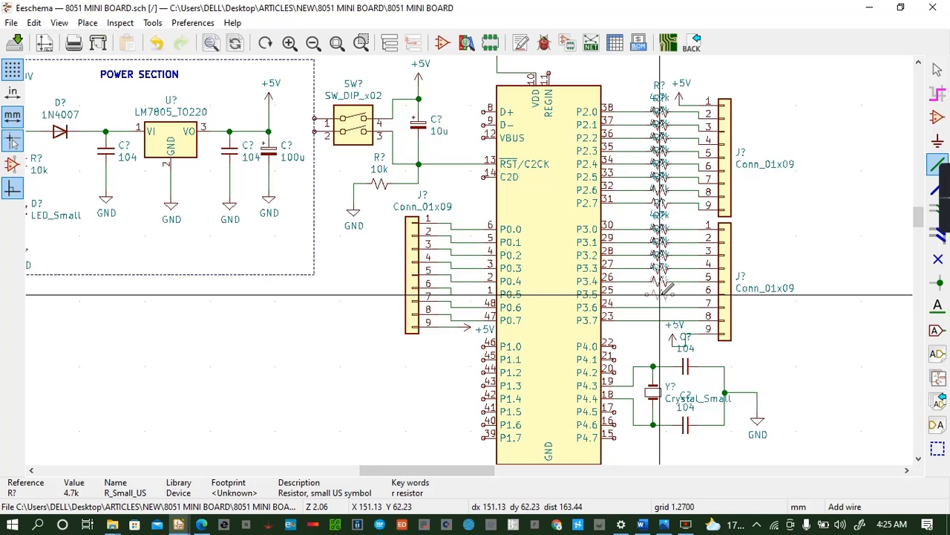
click(660, 281)
key(c)
click(659, 306)
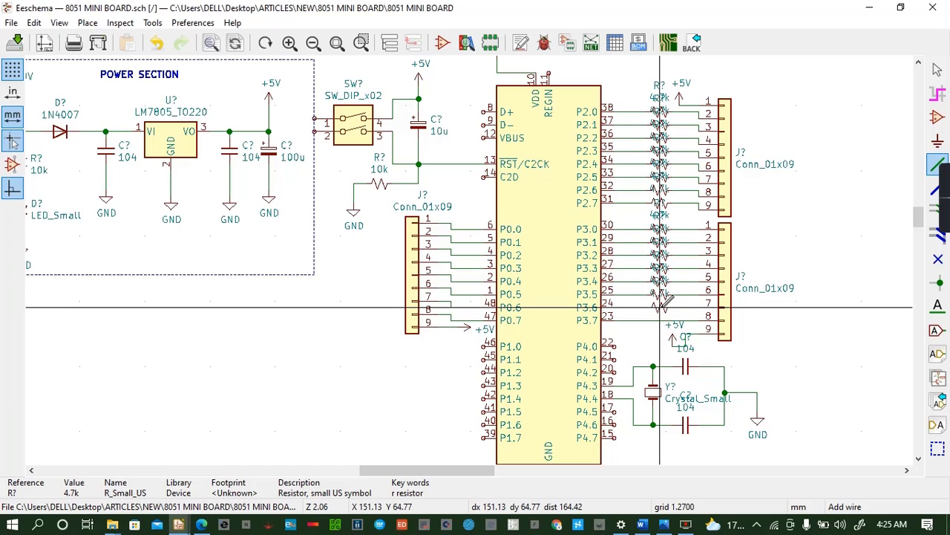
key(c)
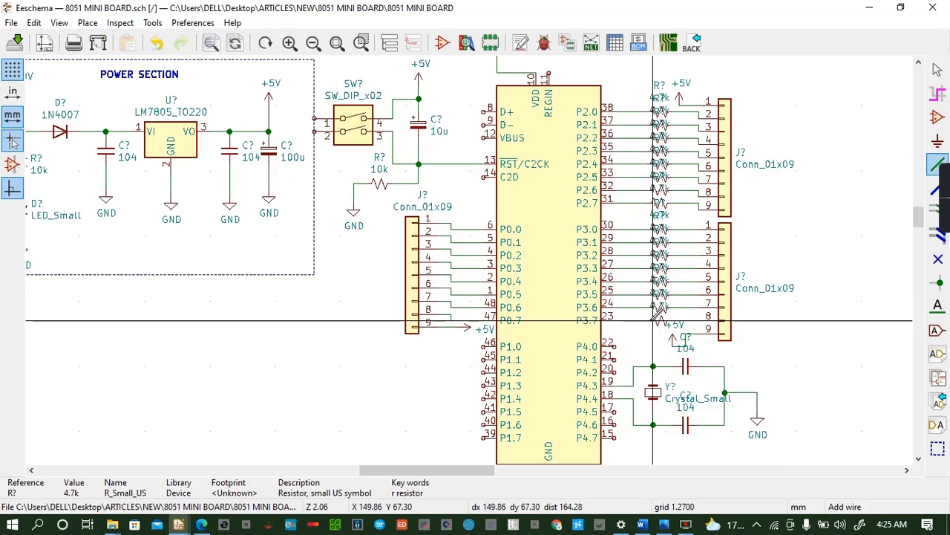
click(660, 321)
Place copies of the 4.7k resistor on each of the P0.7 to P0.0 lines, stacked between the connector and the microcontroller
key(c)
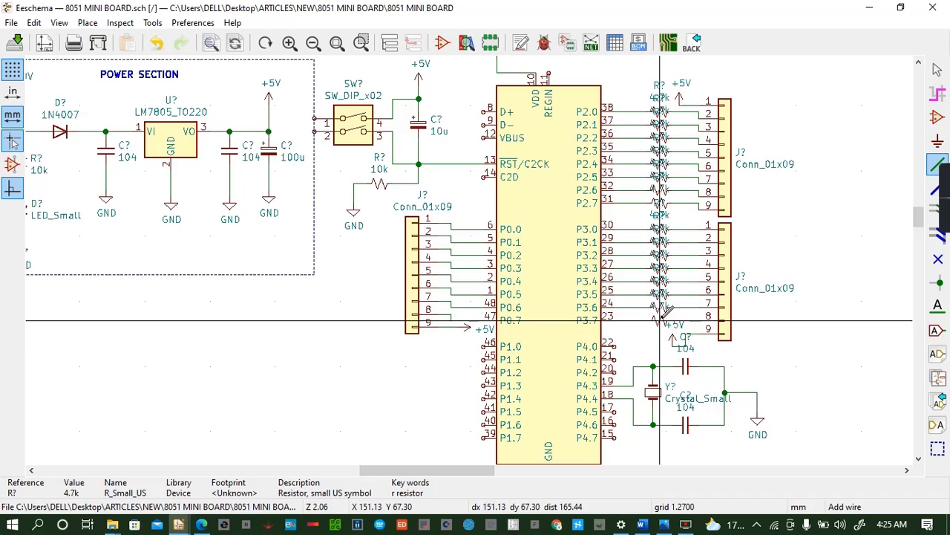
click(467, 321)
key(c)
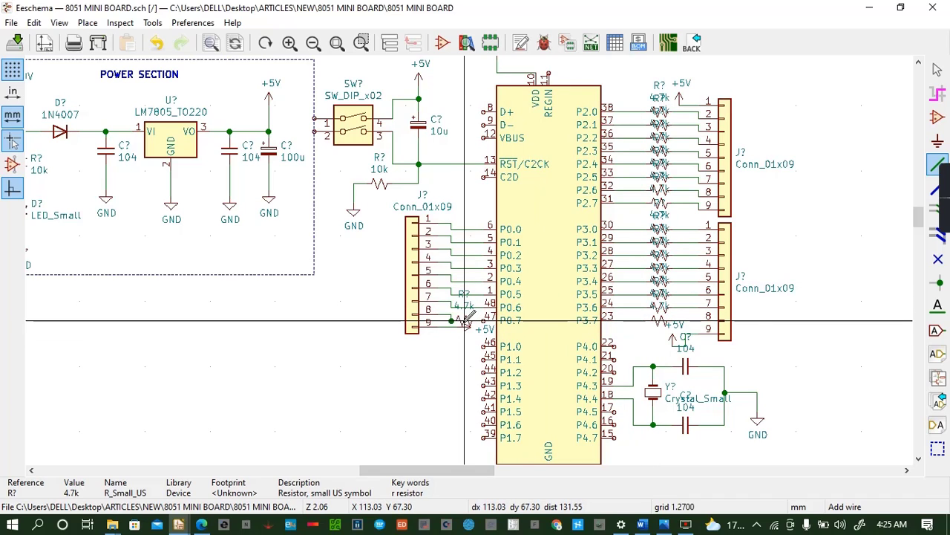
click(467, 306)
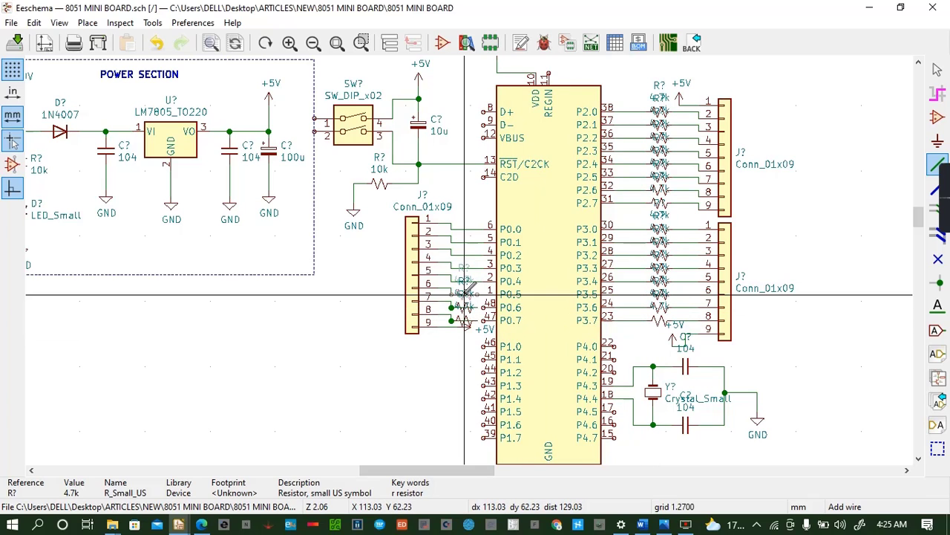
key(c)
click(465, 295)
key(c)
click(465, 281)
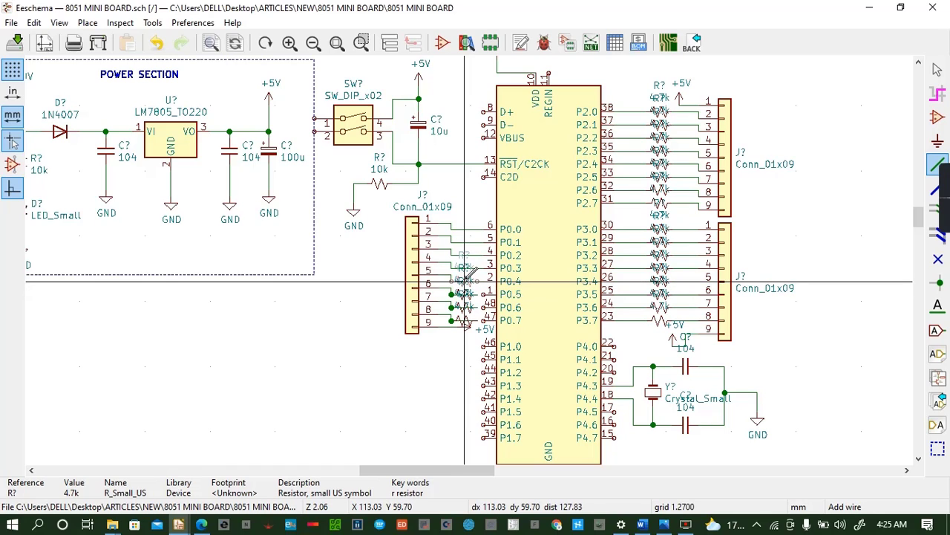
key(c)
click(465, 268)
key(c)
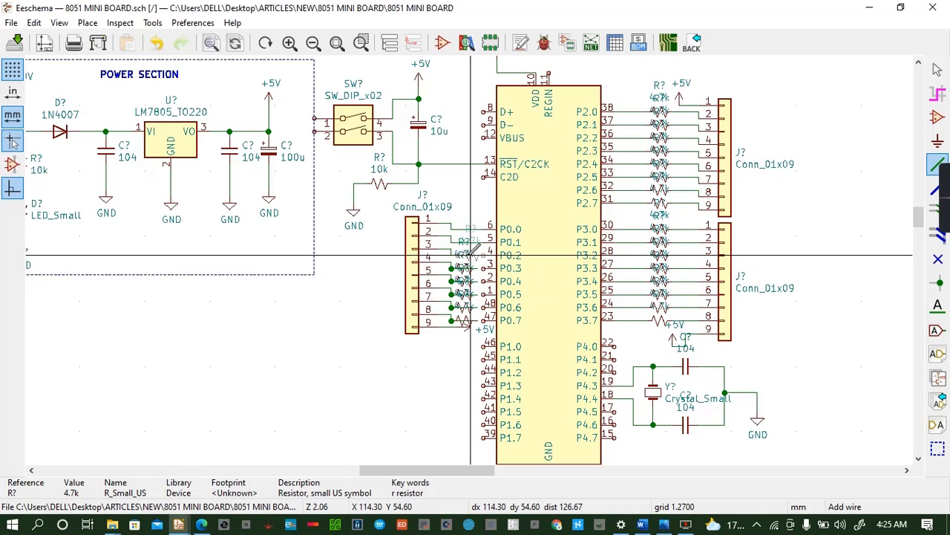
click(465, 254)
key(c)
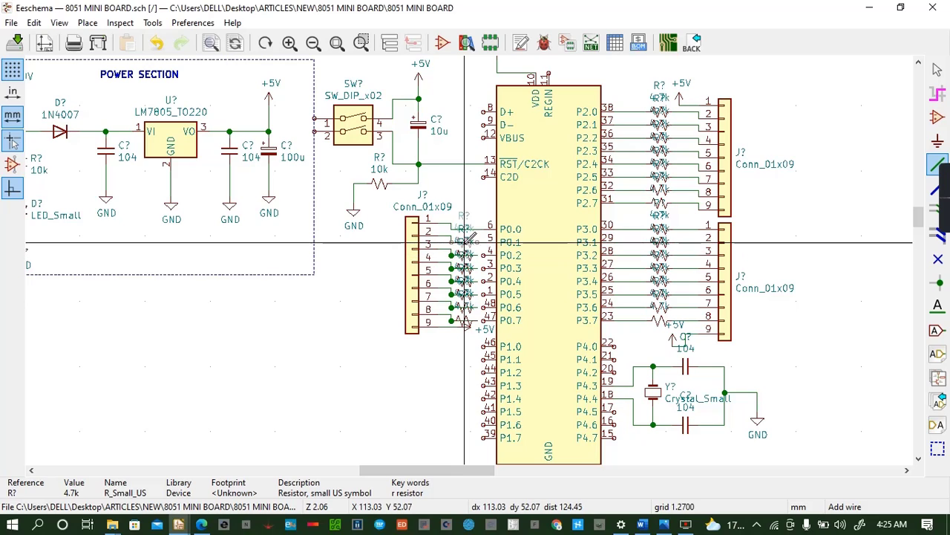
click(466, 242)
key(c)
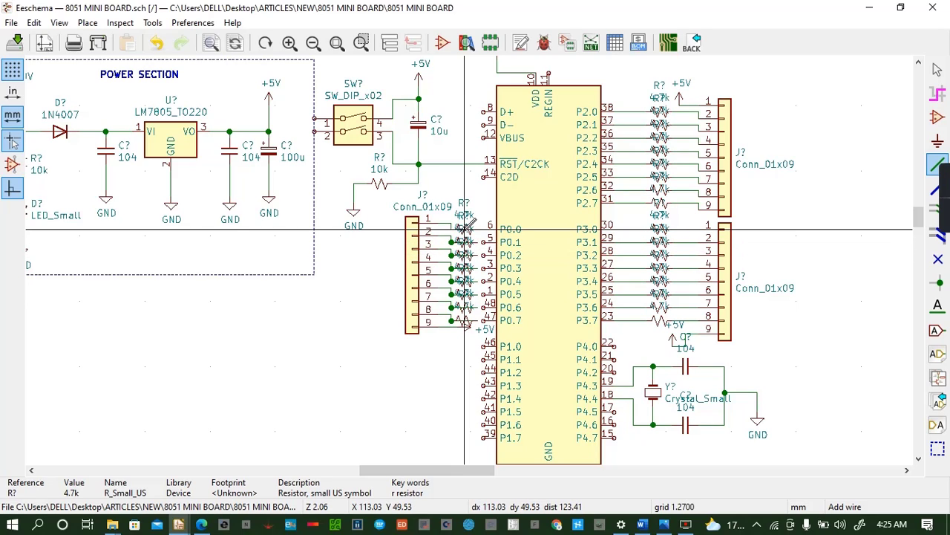
click(466, 229)
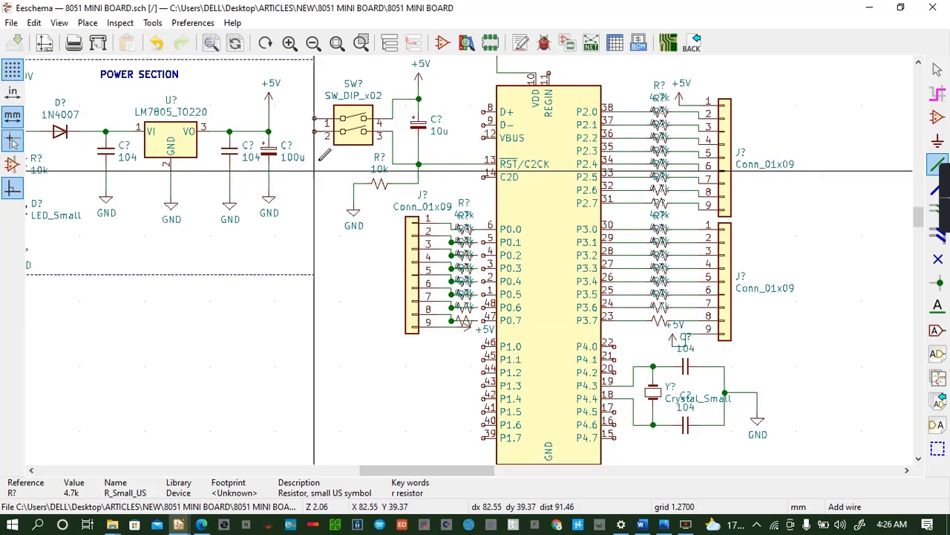
Undo the short wires joining the port P0 resistors to microcontroller pins P0.7 to P0.1
click(919, 460)
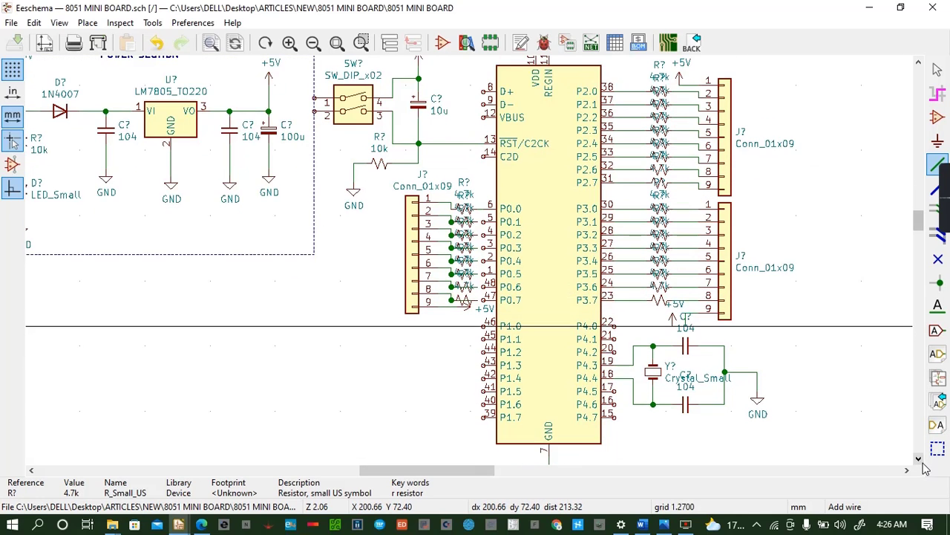
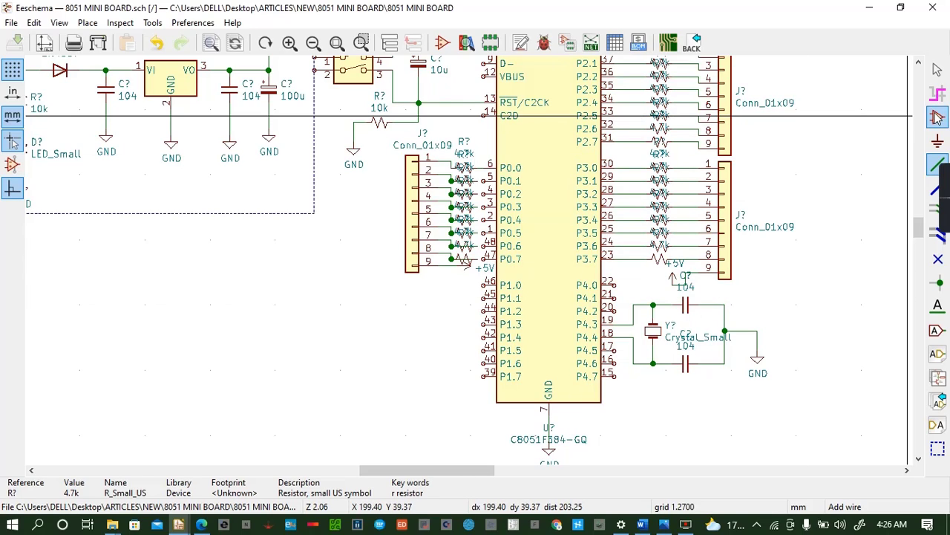
click(918, 66)
click(918, 65)
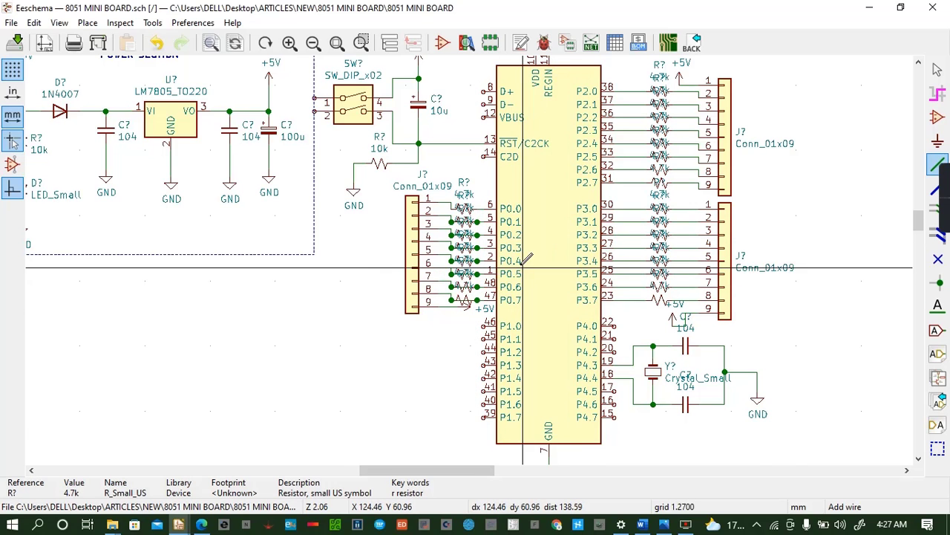
scroll(571, 277, up, 5)
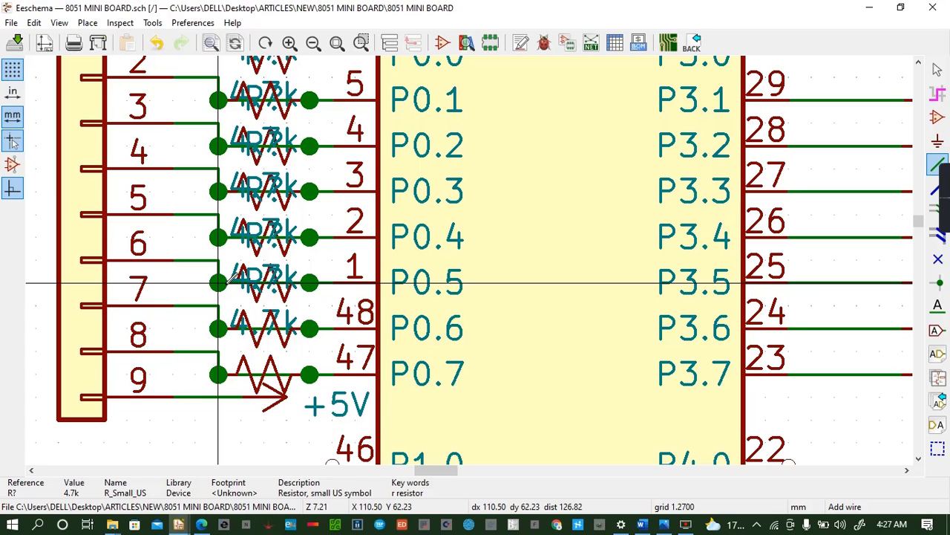
click(157, 44)
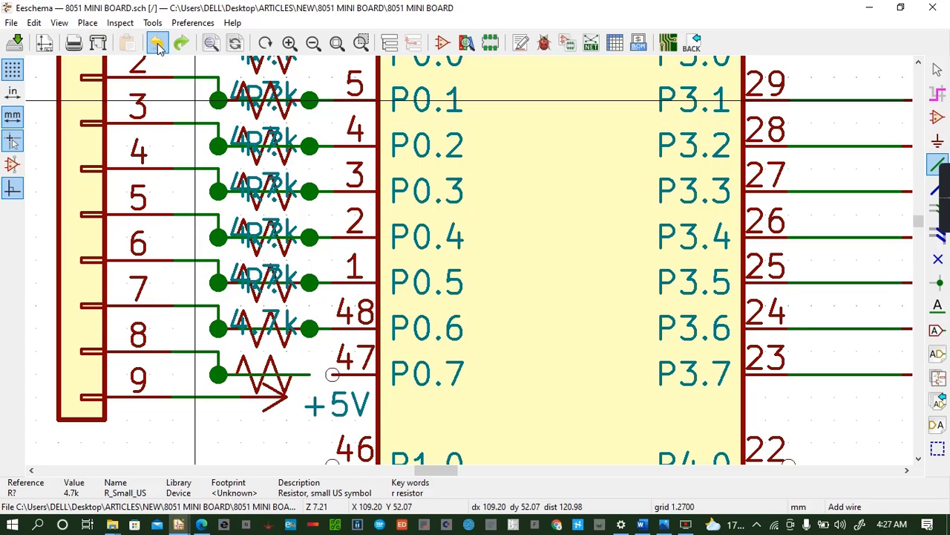
click(157, 44)
click(156, 43)
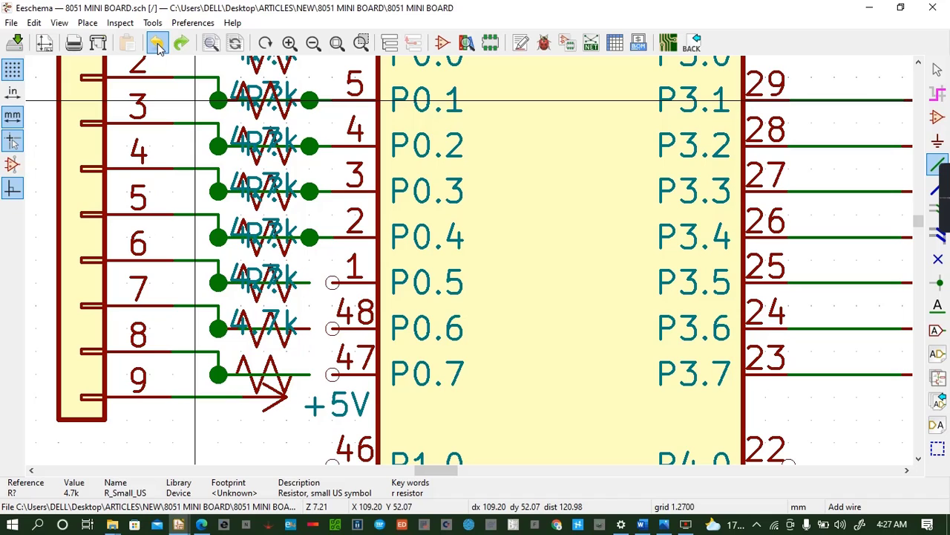
click(157, 43)
click(156, 43)
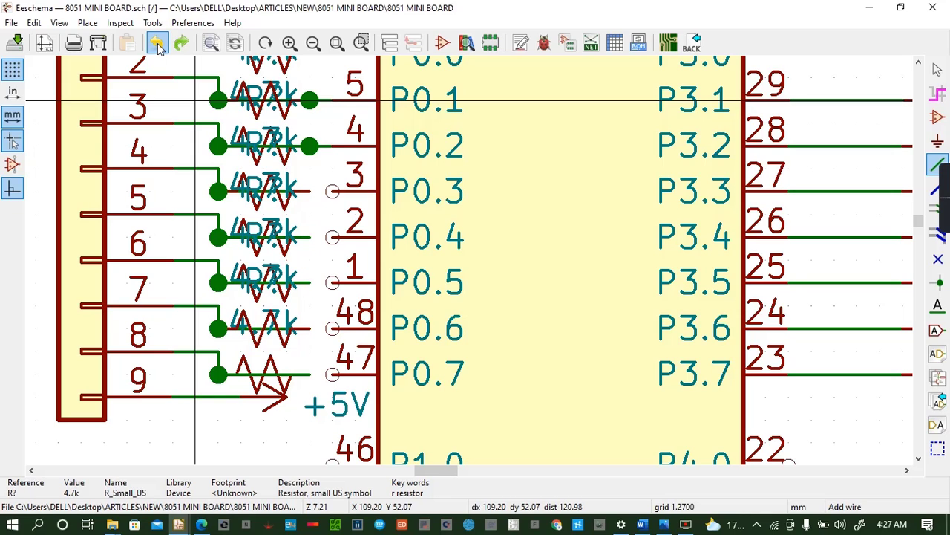
click(157, 44)
click(157, 44)
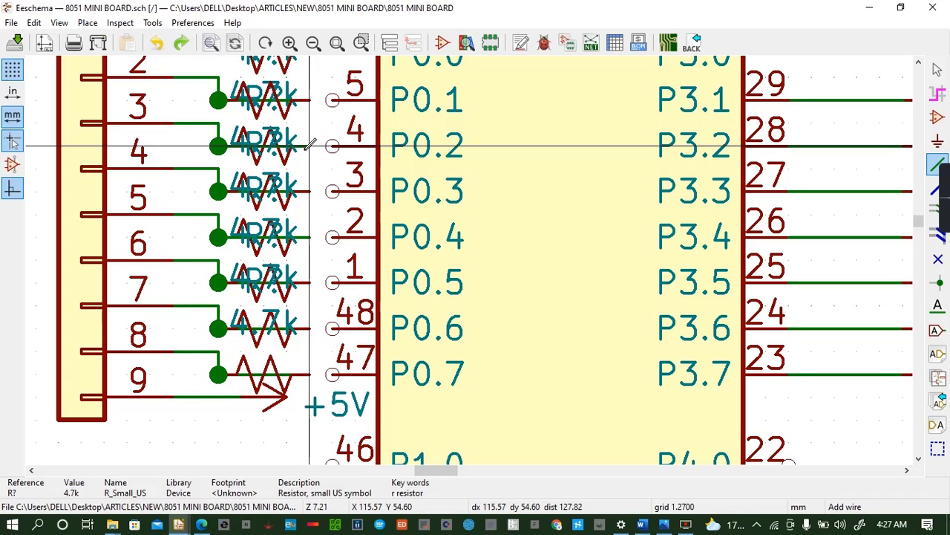
Delete the horizontal wires under the P0.1 to P0.3 resistors, along with the vertical wire segments from connector pins 2 and 4
key(Delete)
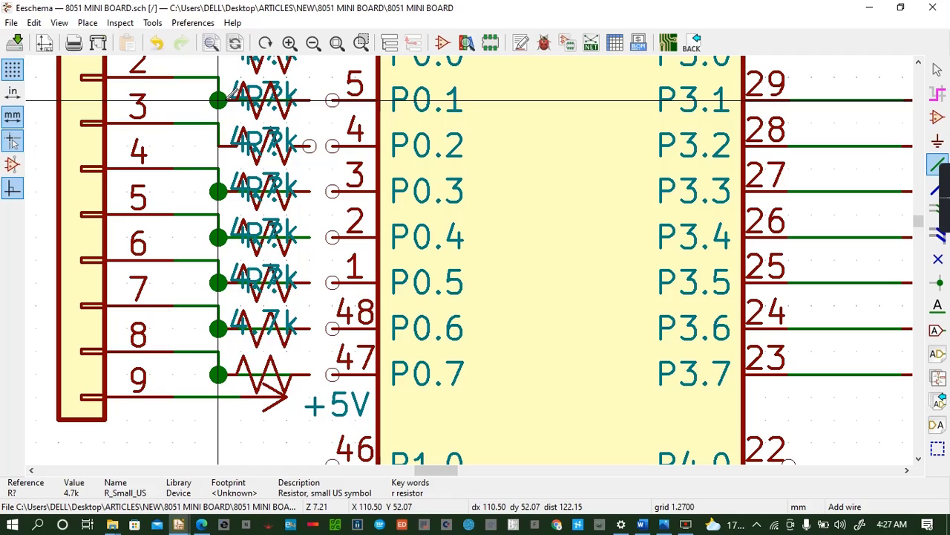
key(Delete)
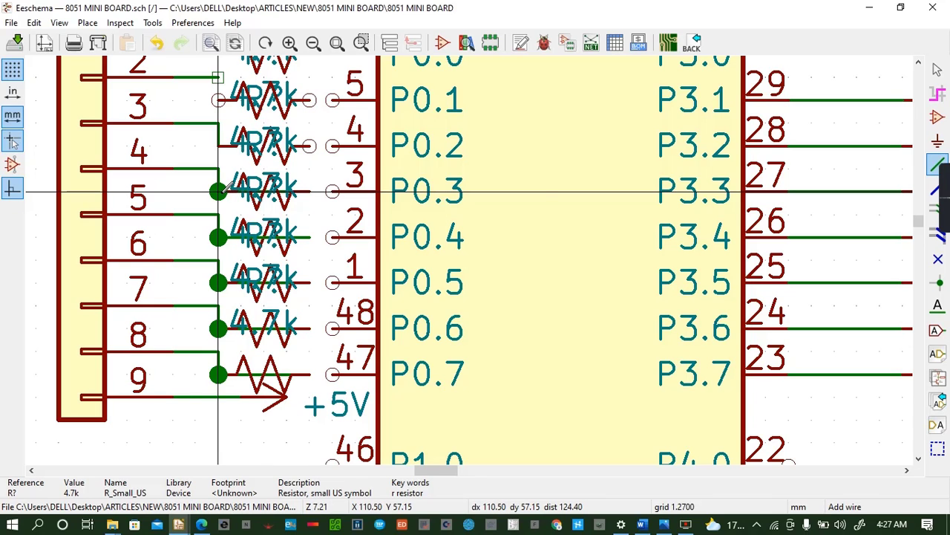
key(Delete)
click(267, 229)
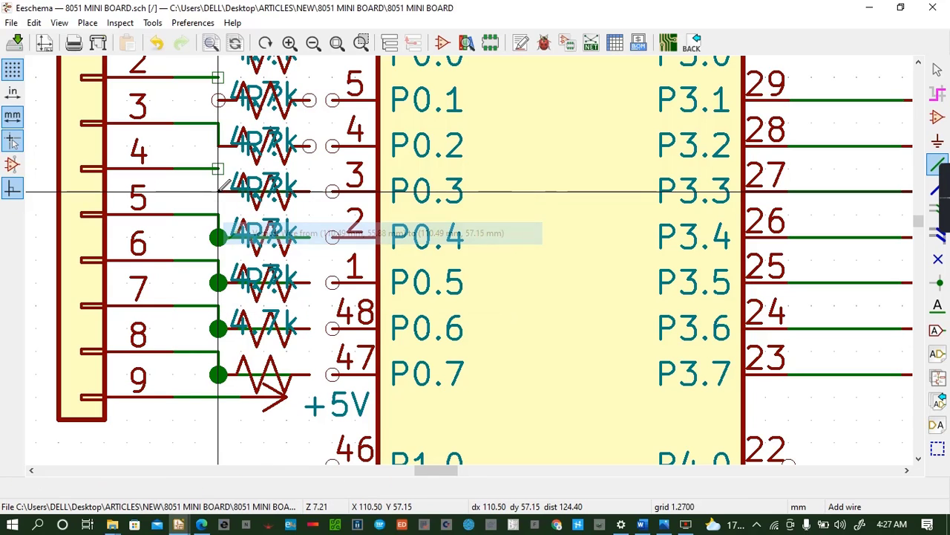
click(264, 192)
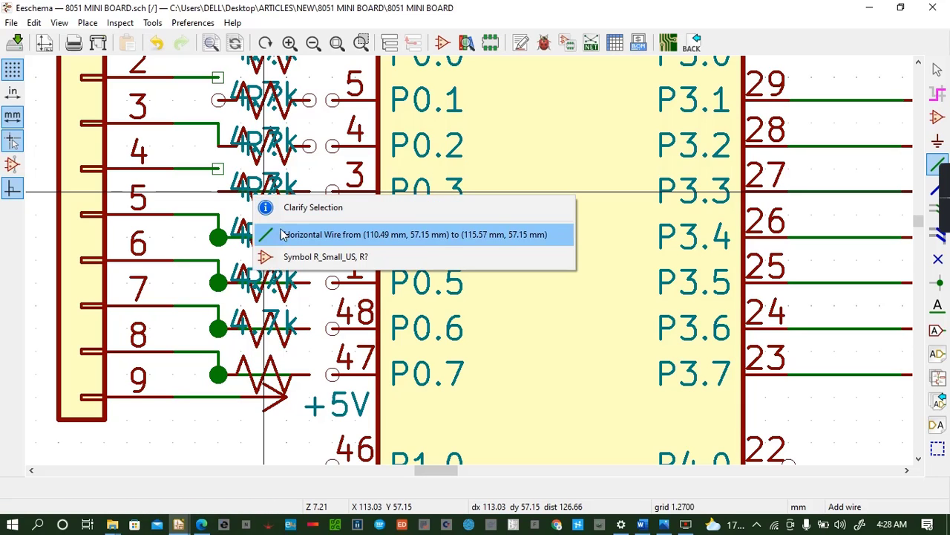
click(312, 231)
click(196, 216)
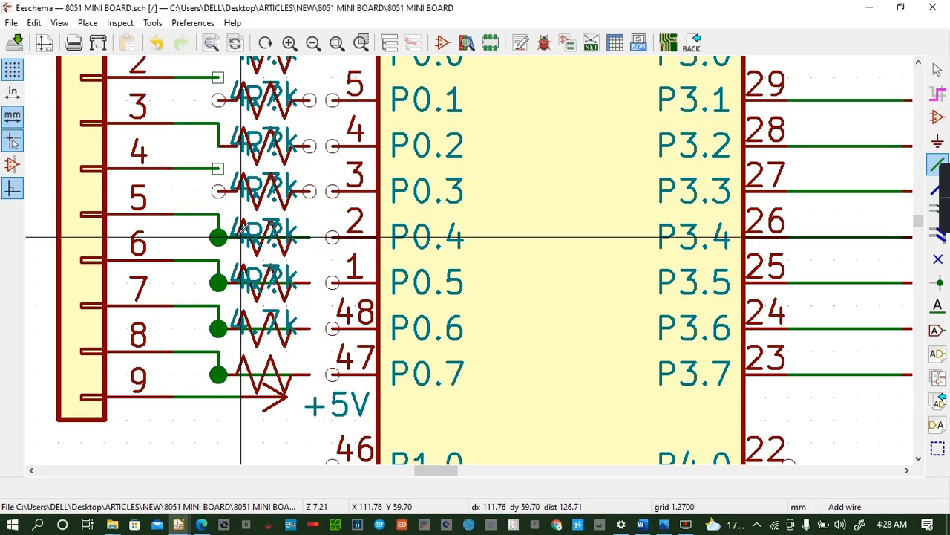
Delete the horizontal wires under the P0.4 to P0.7 resistors, along with the vertical wire segment from connector pin 6
key(Delete)
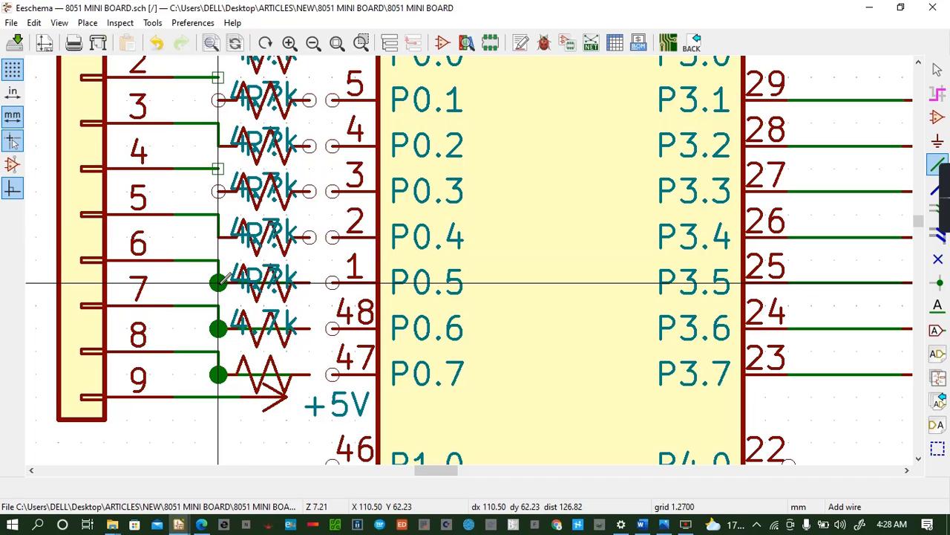
key(Delete)
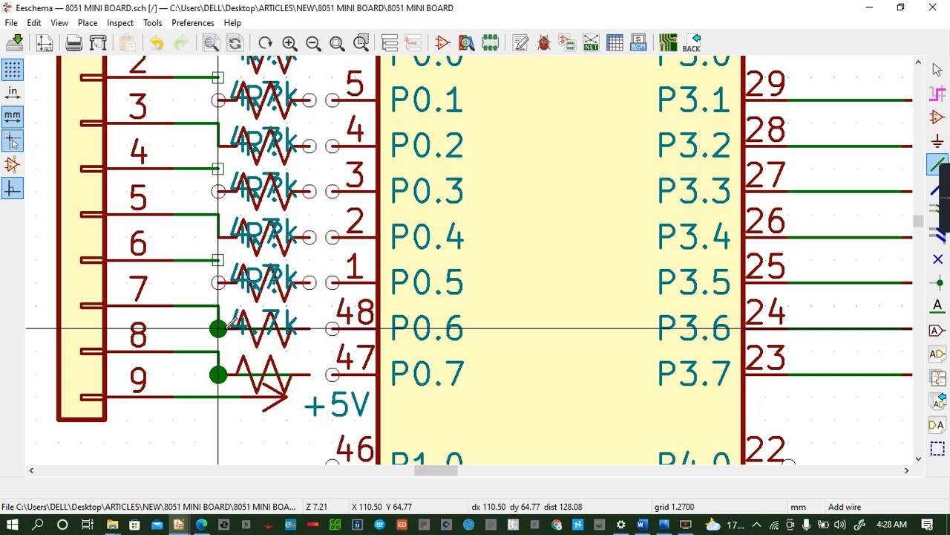
key(Delete)
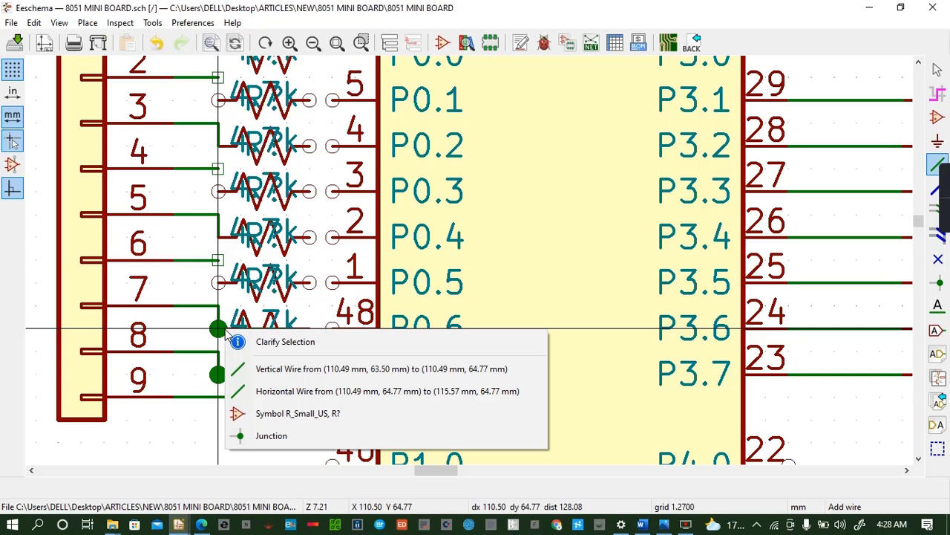
click(278, 390)
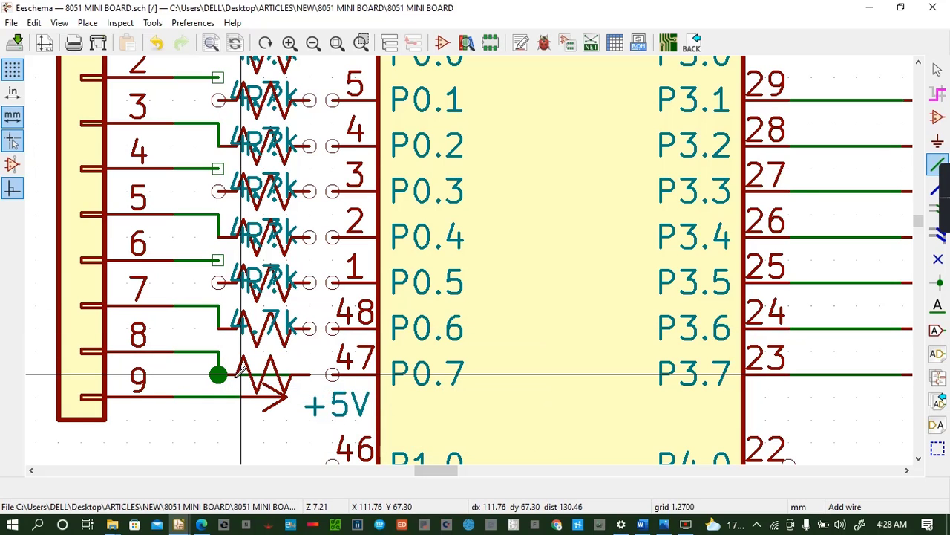
key(Delete)
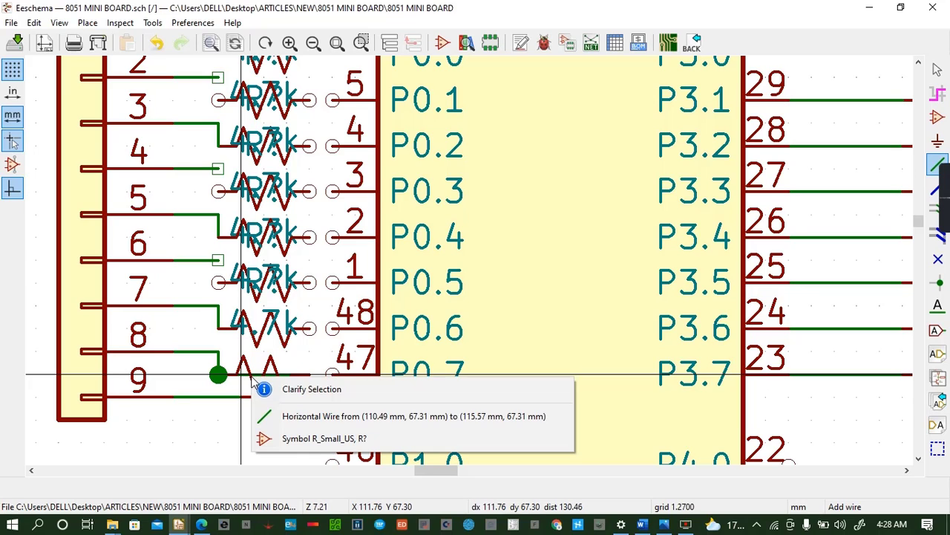
click(300, 417)
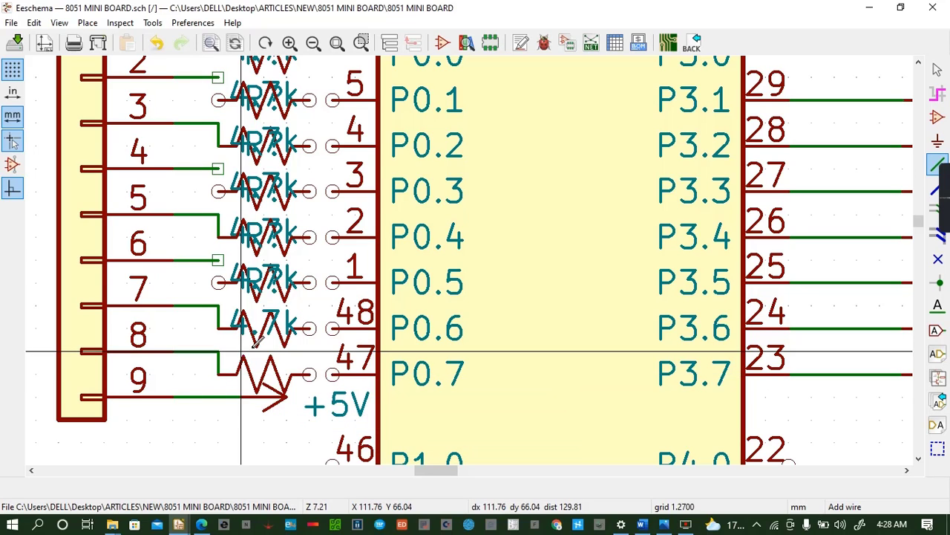
Wire the resistors on the P0.7, P0.6 and P0.5 lines to their microcontroller pins and reconnect connector pin 6 to the P0.5 resistor
click(332, 374)
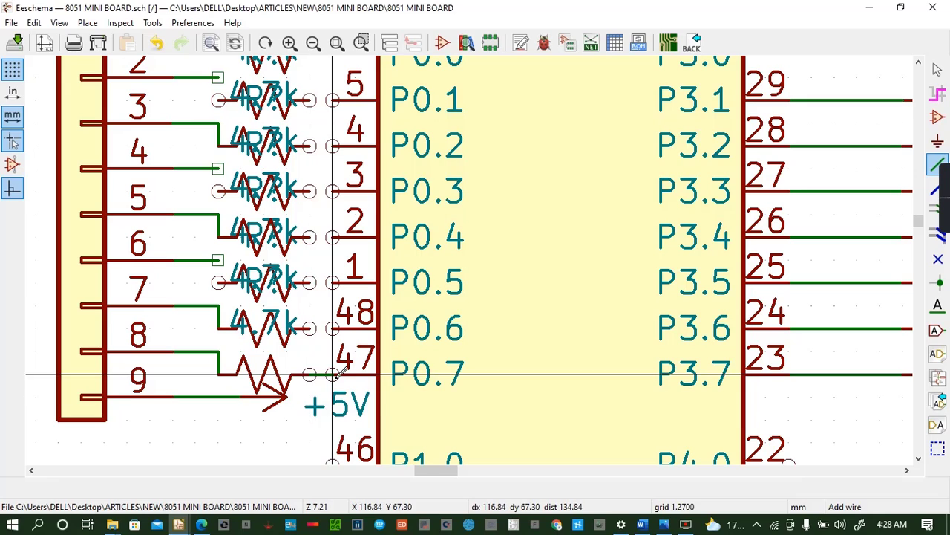
click(332, 327)
click(309, 327)
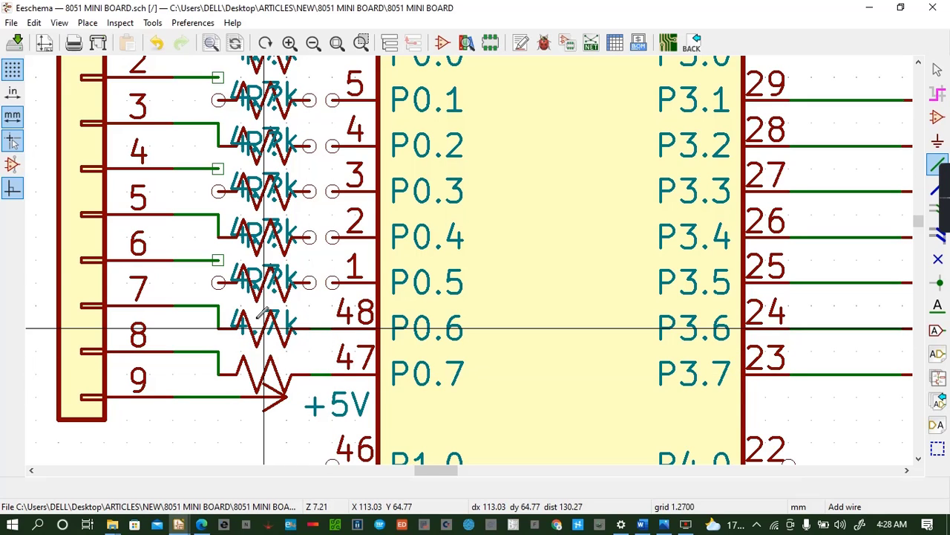
click(218, 282)
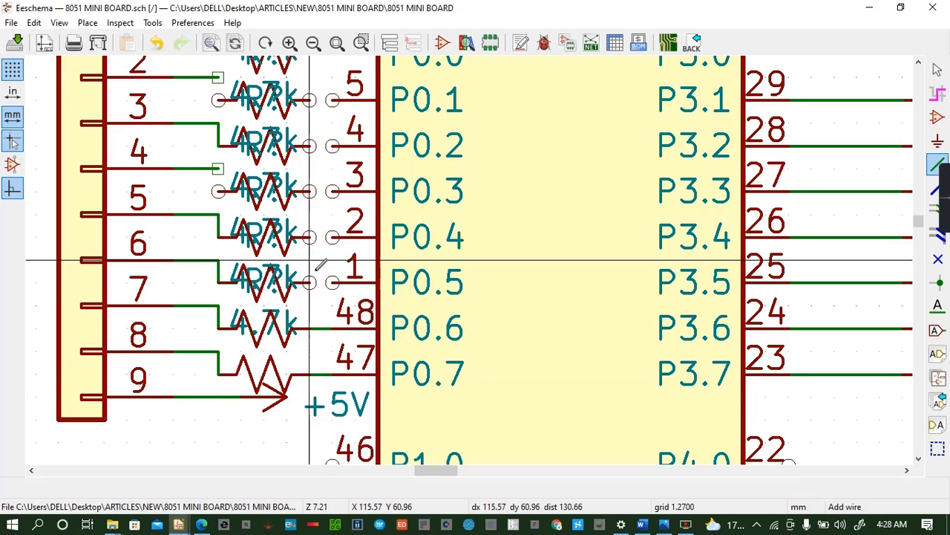
click(332, 282)
click(309, 282)
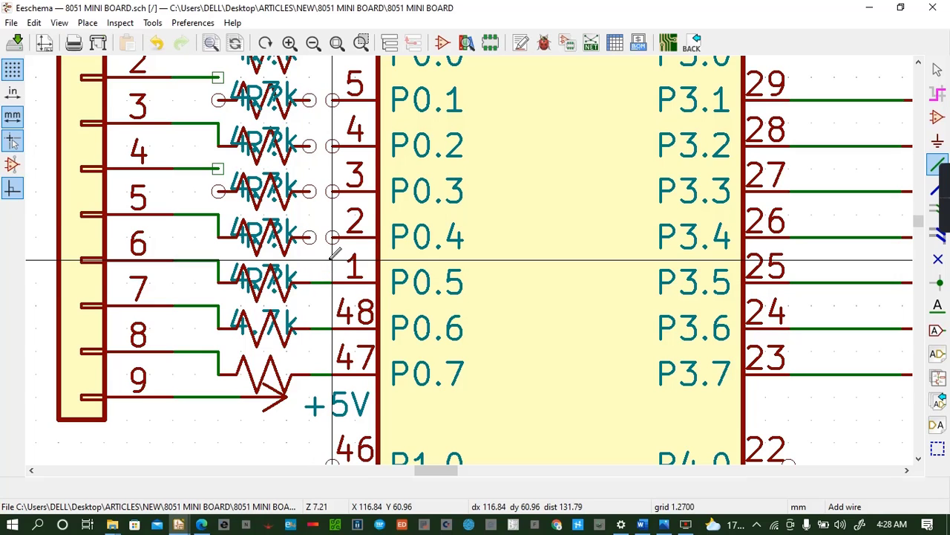
Wire the P0.4 and P0.3 resistors to their microcontroller pins and reconnect connector pin 4 to the P0.3 resistor
click(332, 236)
click(309, 237)
click(332, 191)
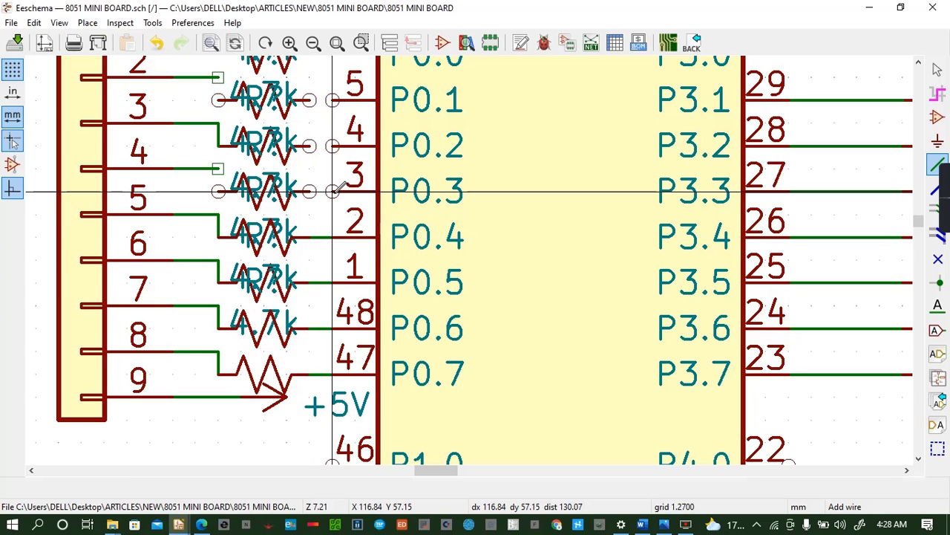
click(309, 192)
click(217, 192)
click(218, 168)
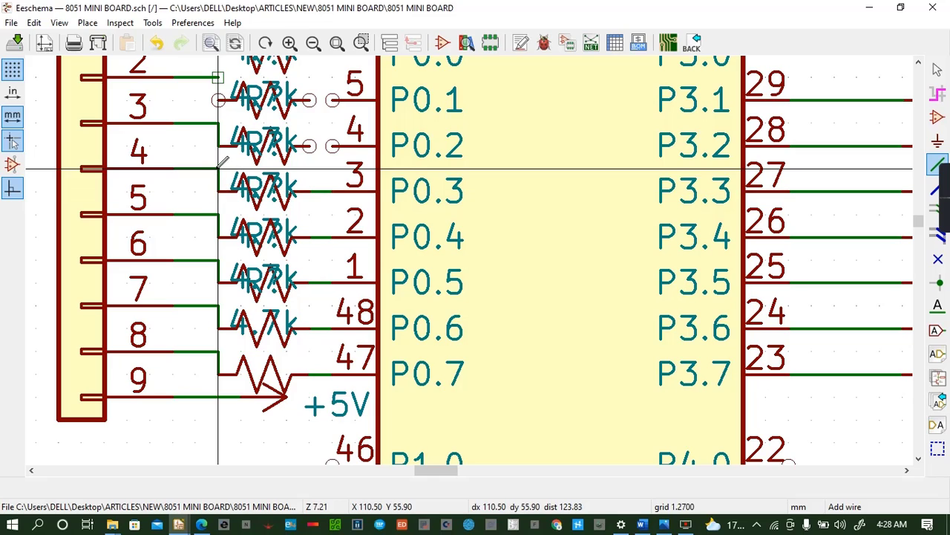
Wire the resistors on the P0.2 and P0.1 lines to their microcontroller pins
click(309, 145)
click(332, 145)
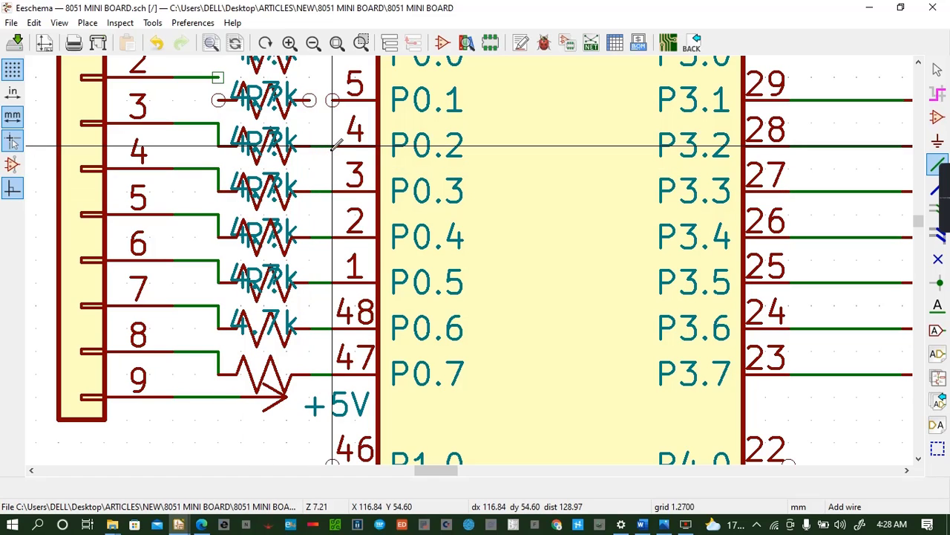
click(332, 100)
click(309, 100)
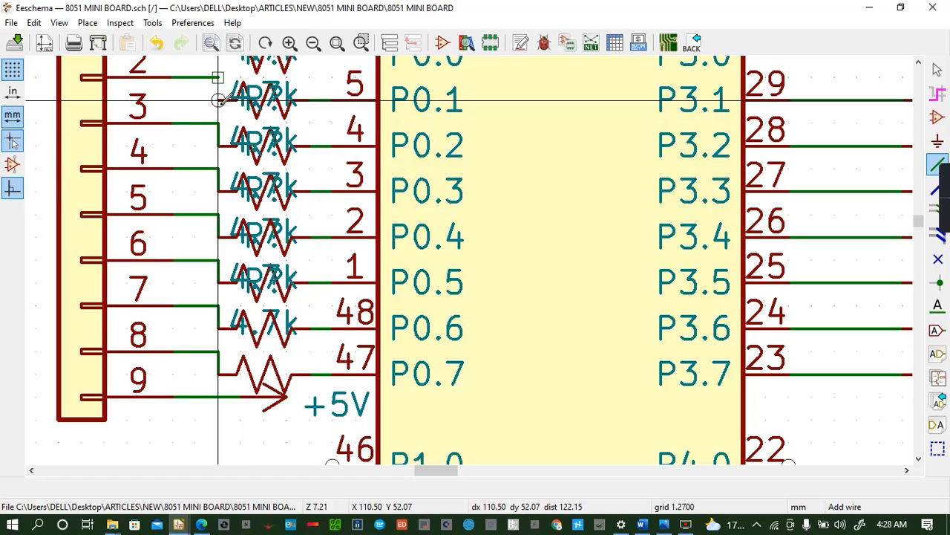
Wire pin 2 of the port 0 connector to the P0.1 resistor and save the schematic
middle_drag(216, 83, 219, 132)
click(218, 132)
click(217, 154)
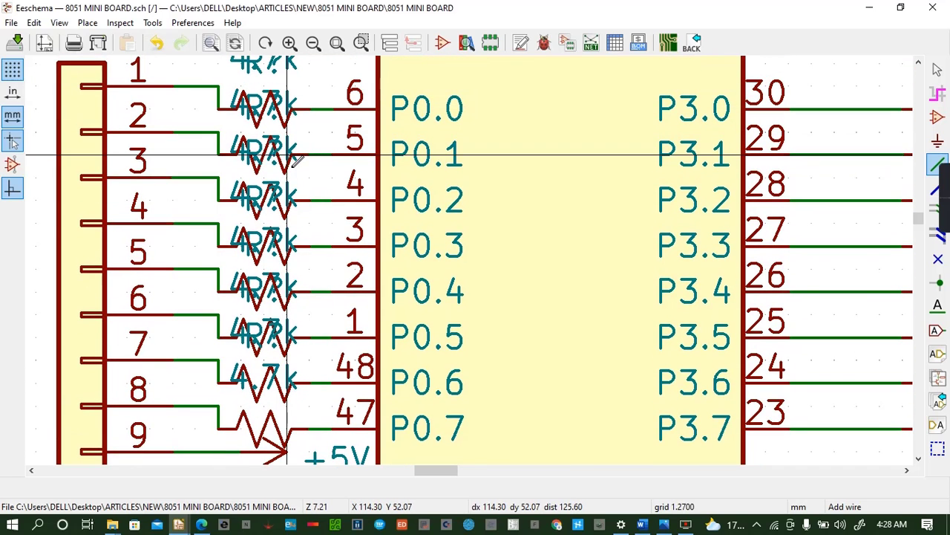
key(ctrl+s)
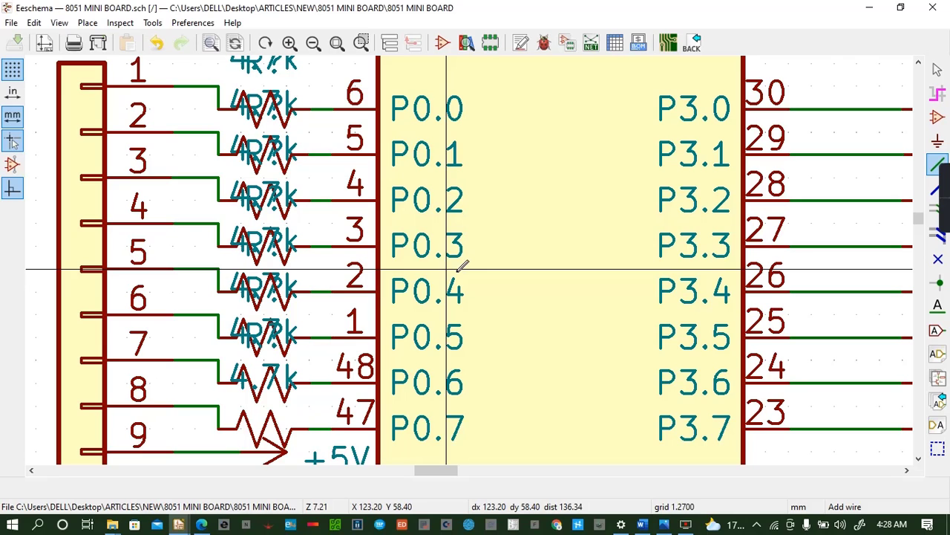
Review the wiring of the port 0, port 2 and port 3 connectors, the crystal circuit and the unconnected port 1 pins
click(908, 471)
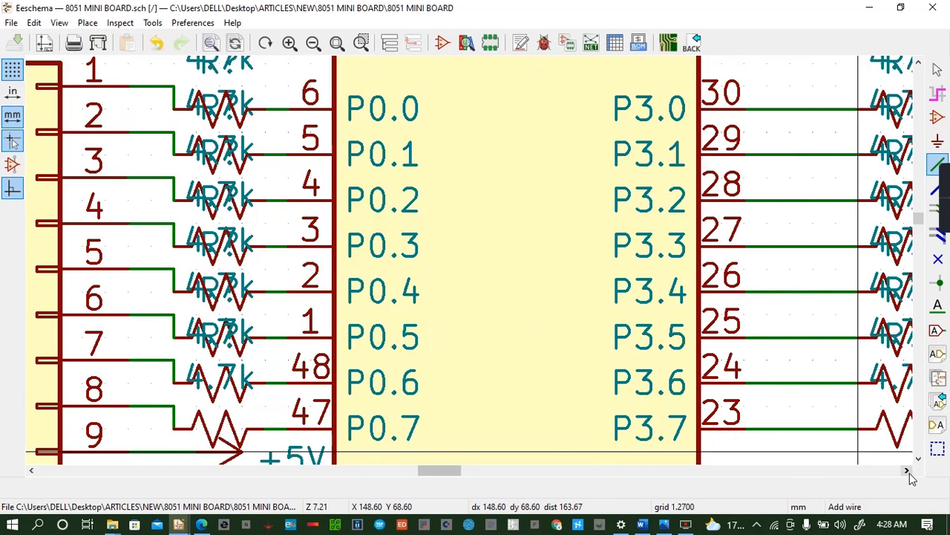
click(907, 471)
click(908, 471)
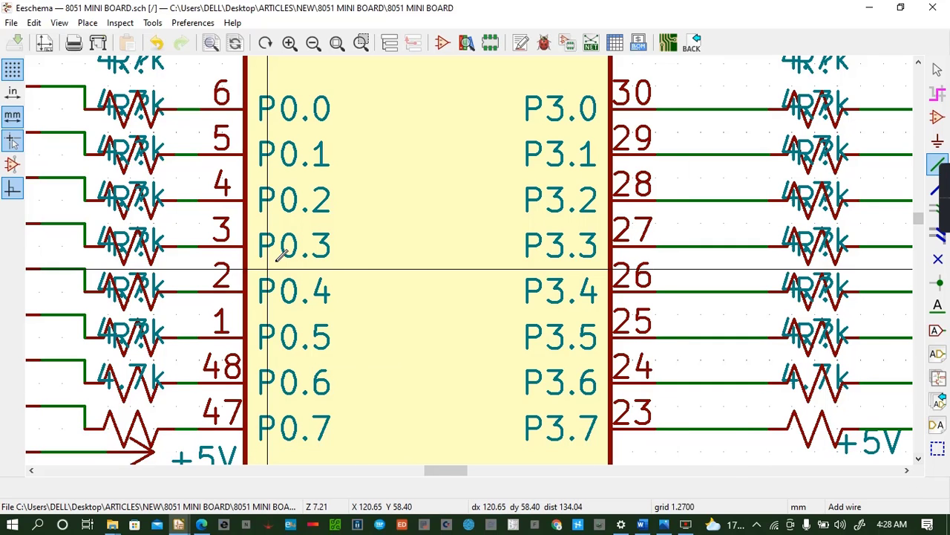
scroll(280, 253, down, 1)
scroll(469, 260, down, 1)
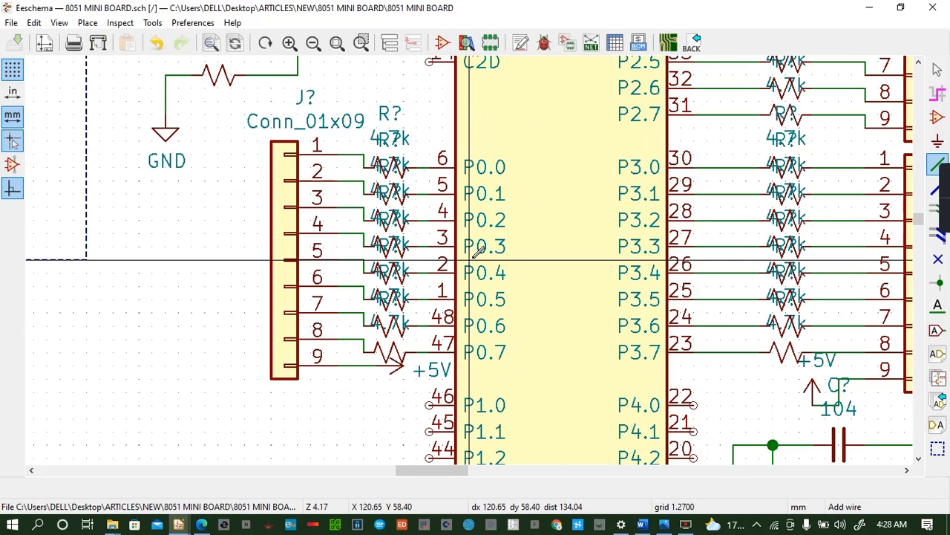
click(919, 459)
click(918, 459)
click(918, 460)
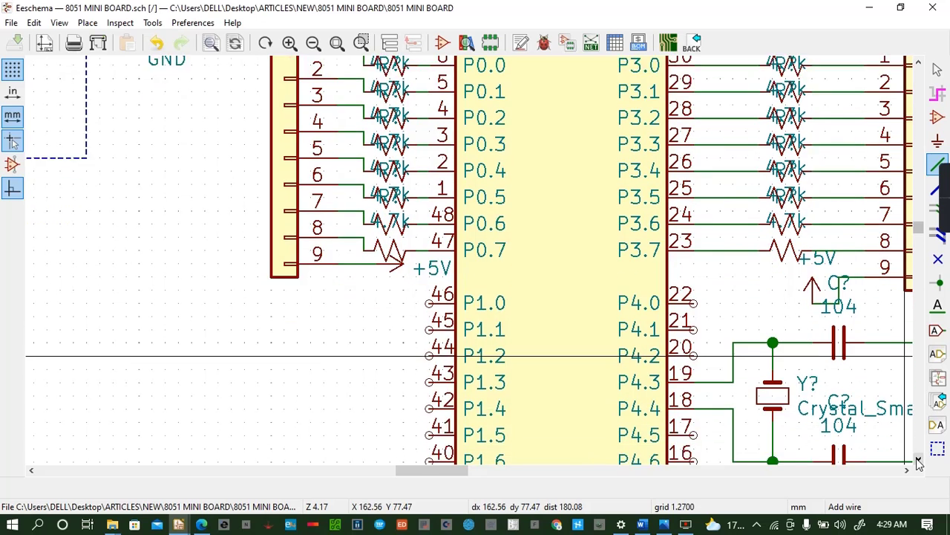
click(918, 461)
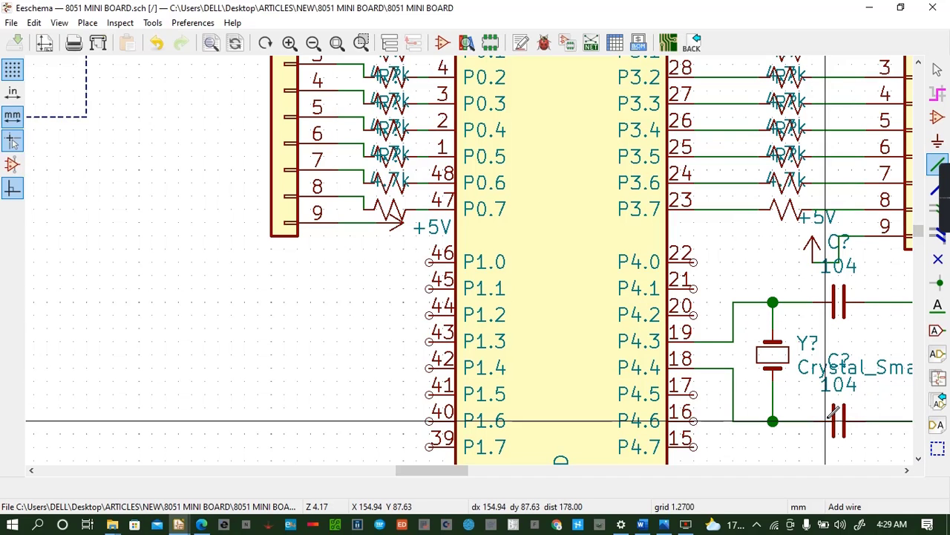
click(906, 471)
click(907, 471)
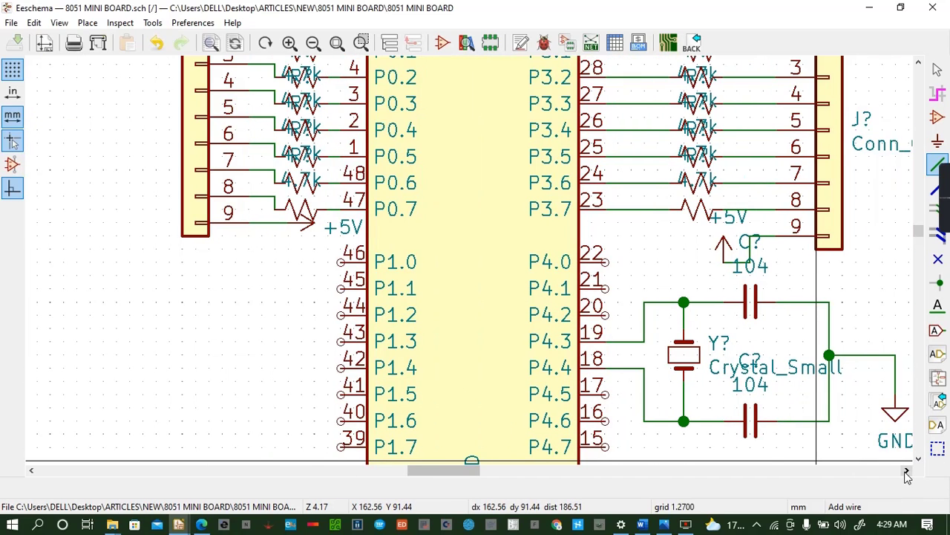
click(907, 471)
click(907, 471)
click(907, 470)
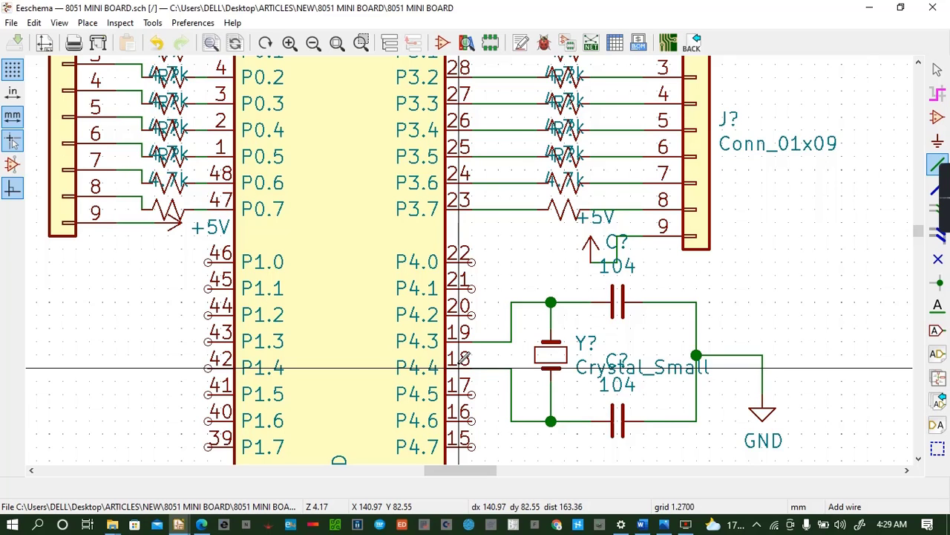
scroll(462, 358, down, 1)
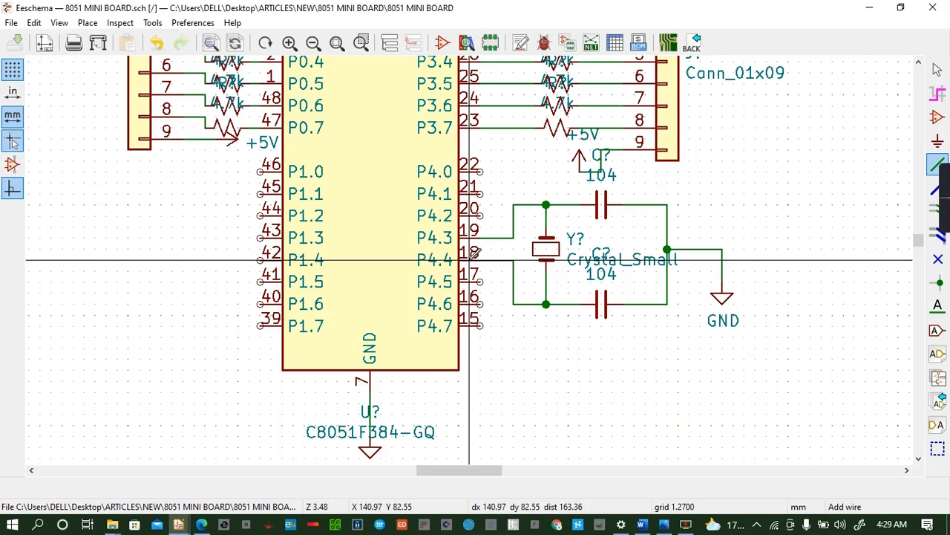
shift+scroll(921, 74, up, 3)
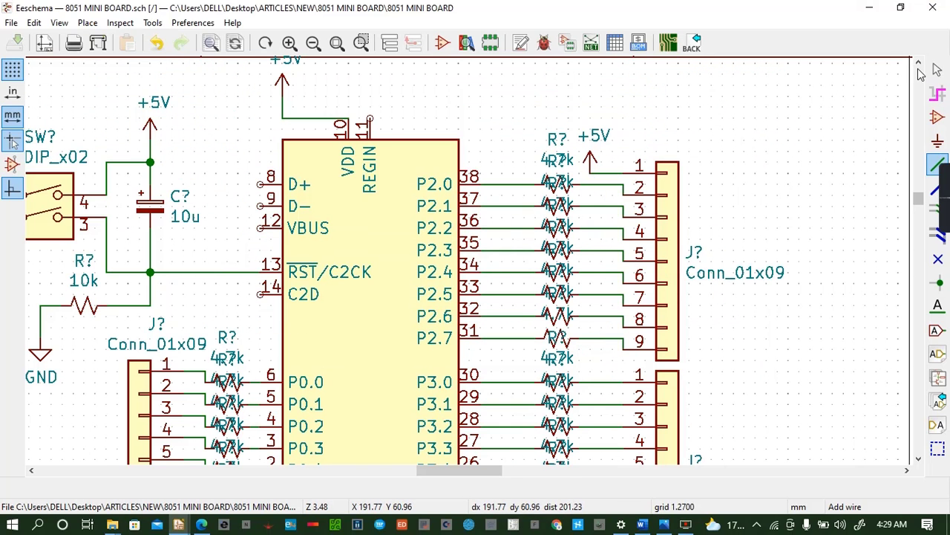
click(918, 458)
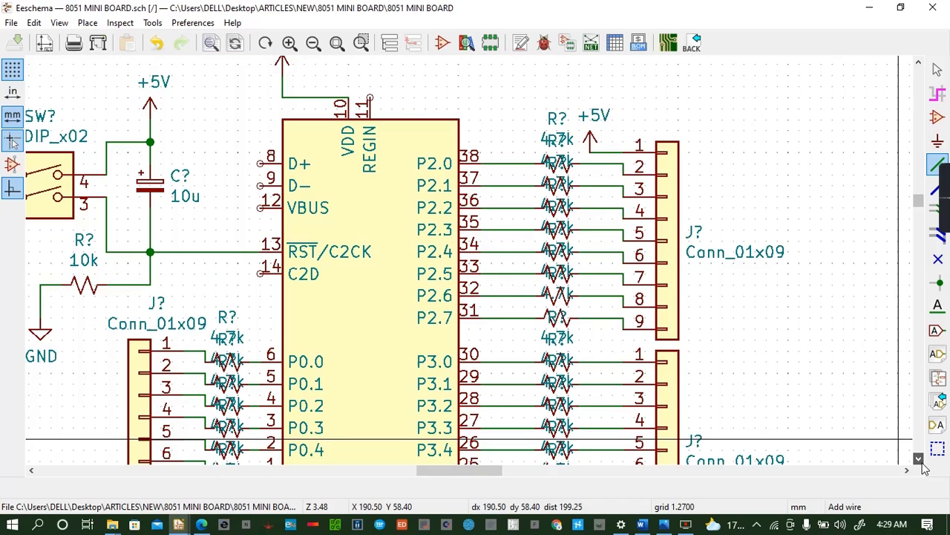
click(922, 462)
click(923, 462)
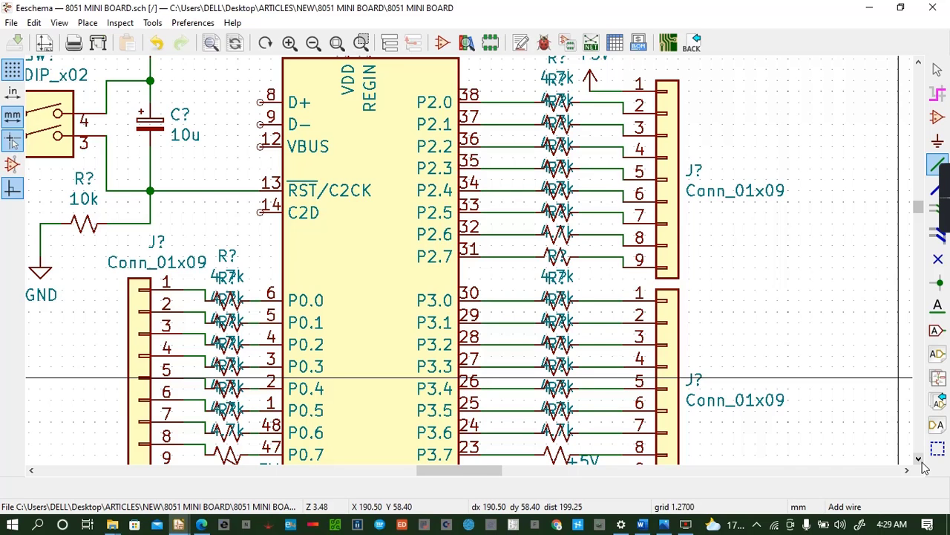
click(923, 462)
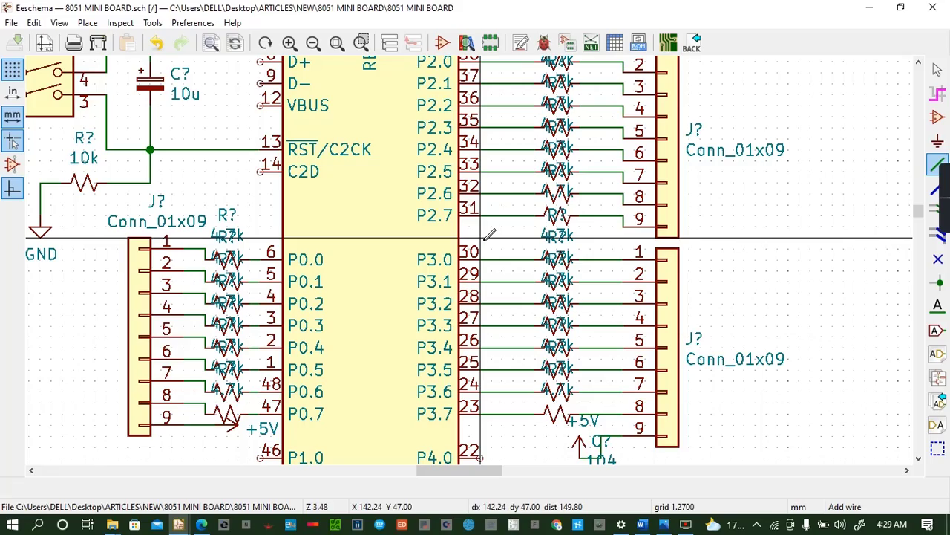
Move the port 3 connector with its resistors, wires and +5V symbol to the P1.0 to P1.7 pins, mirrored horizontally
drag(491, 238, 661, 430)
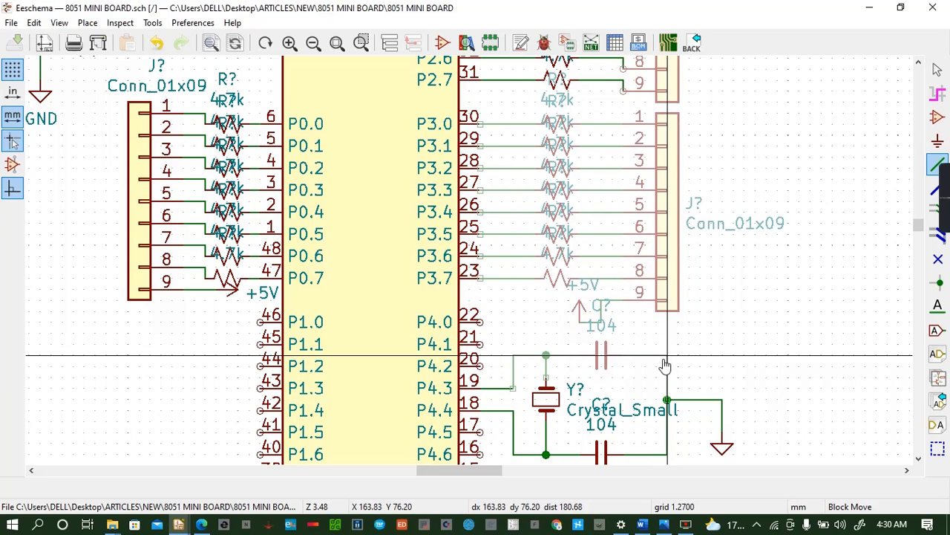
click(666, 363)
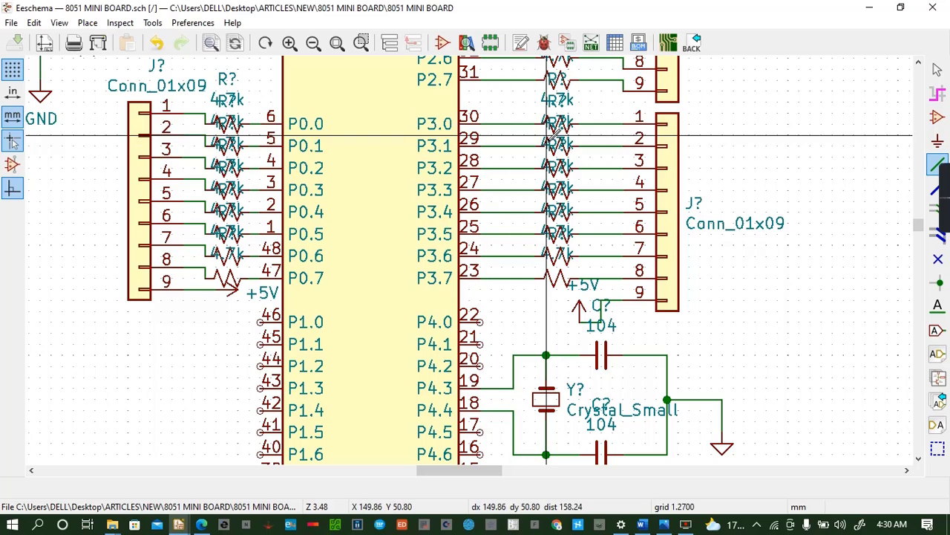
drag(513, 116, 681, 326)
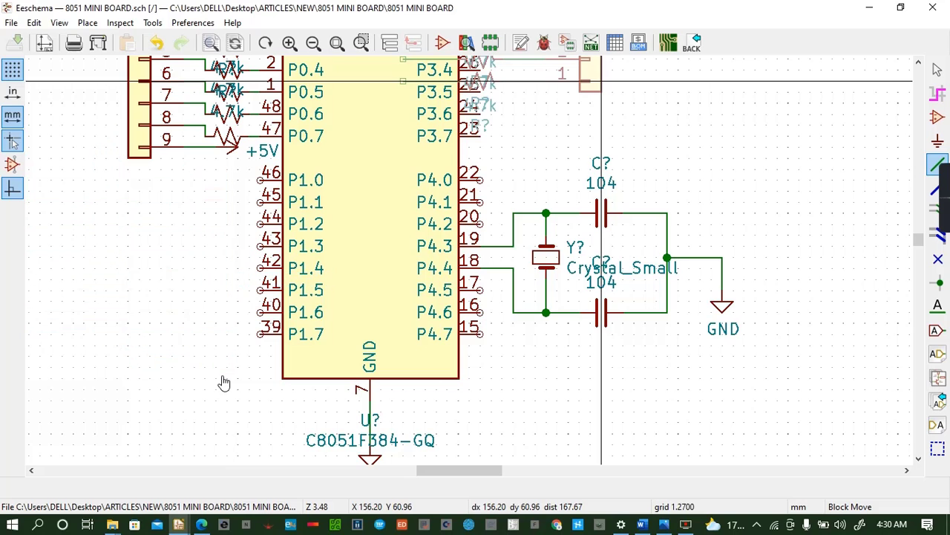
key(x)
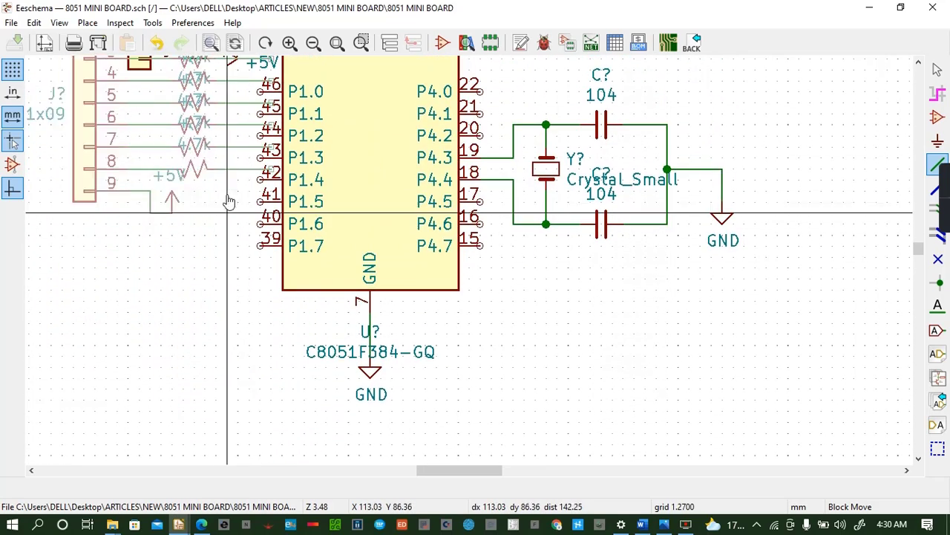
click(216, 294)
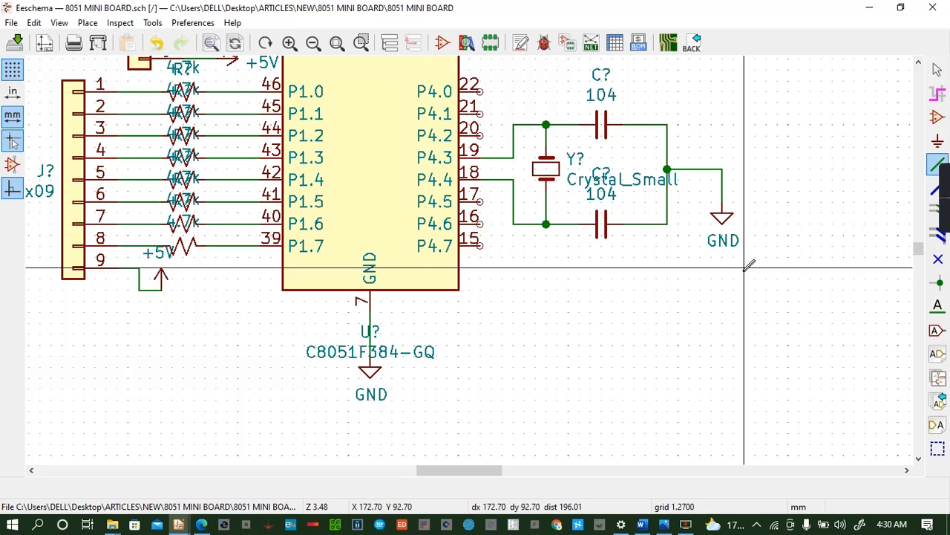
Examine the port 0 and port 1 connector wiring beside the microcontroller
scroll(722, 228, up, 4)
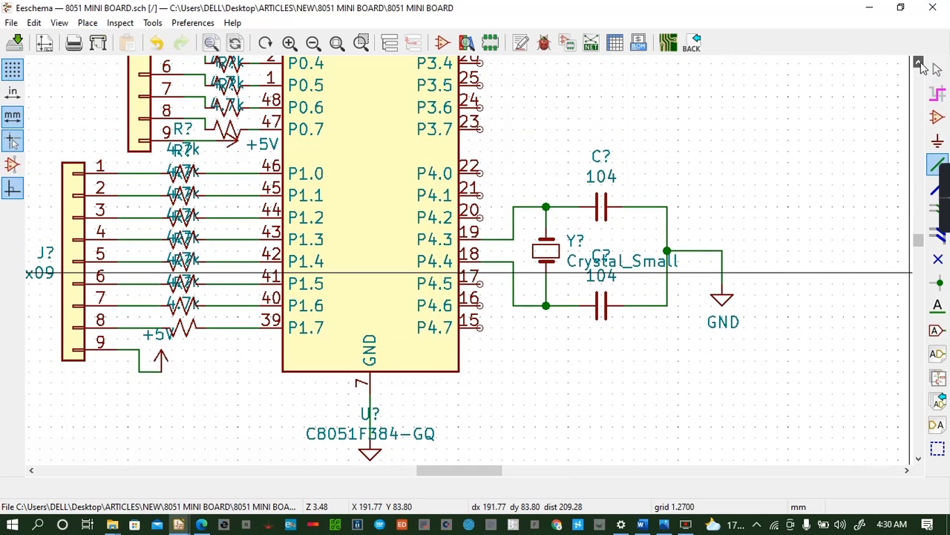
scroll(723, 228, up, 1)
scroll(471, 260, down, 4)
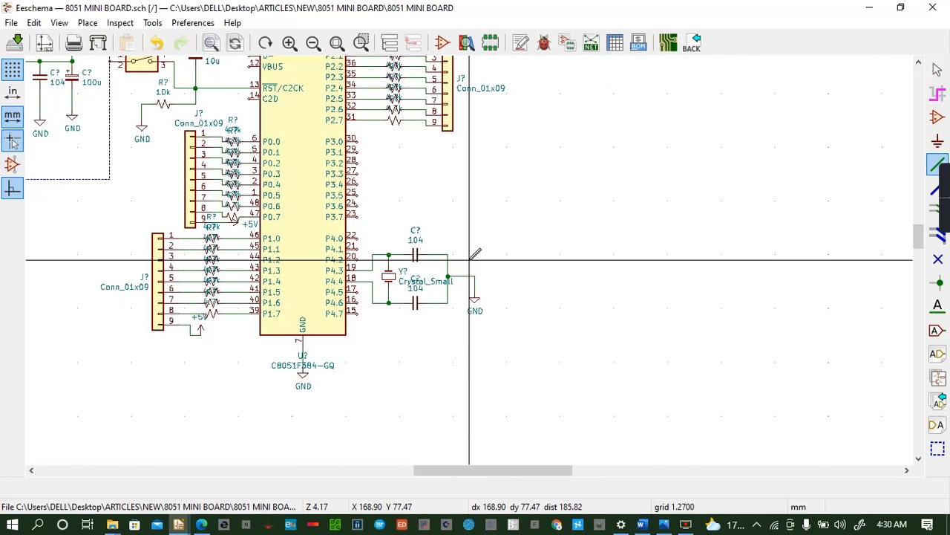
scroll(470, 259, up, 1)
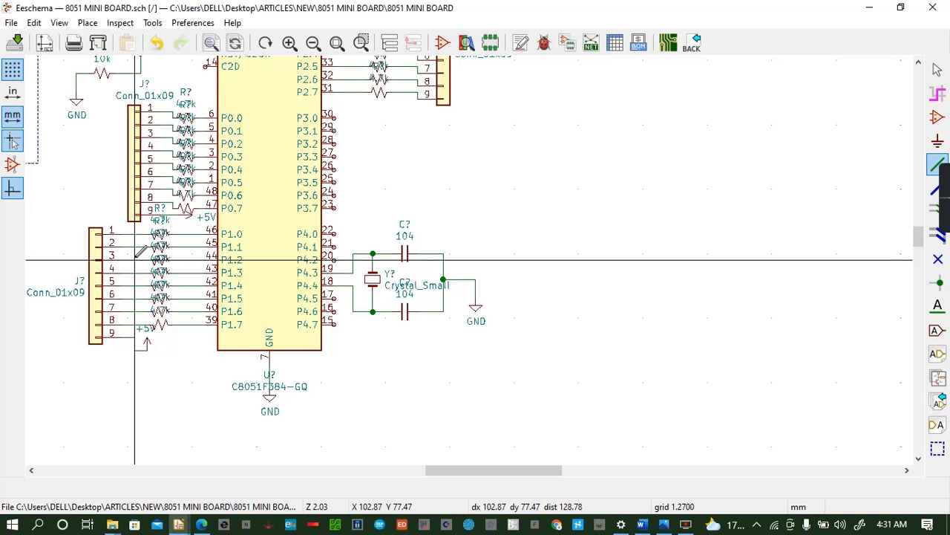
scroll(135, 260, down, 1)
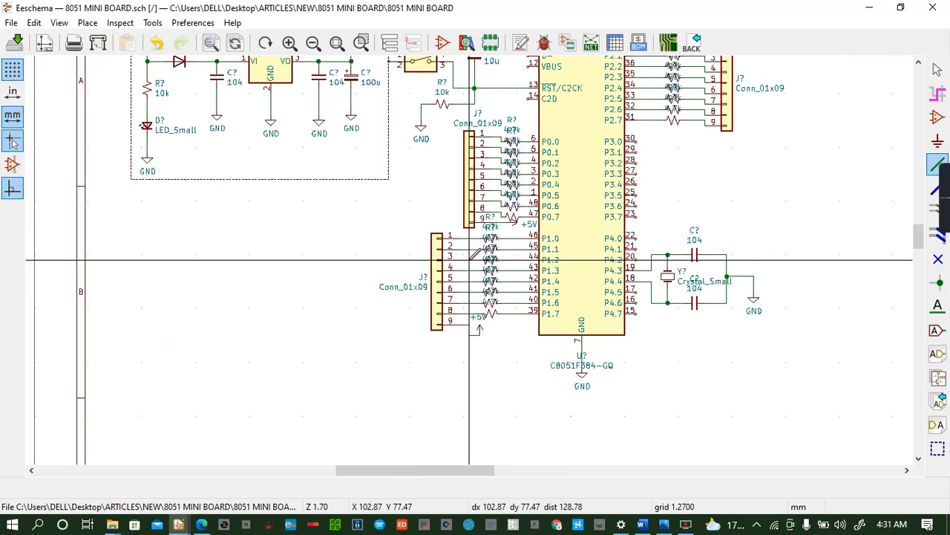
scroll(480, 260, up, 1)
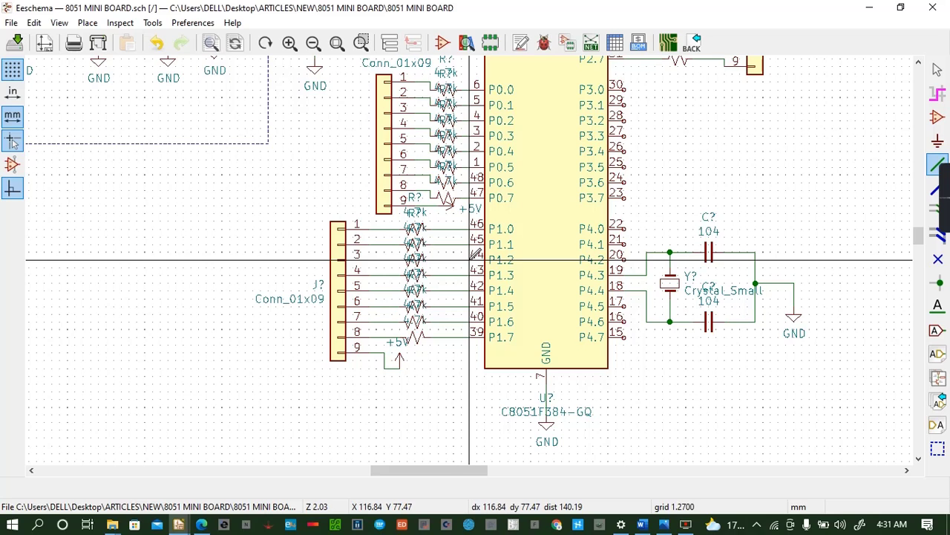
scroll(469, 260, up, 2)
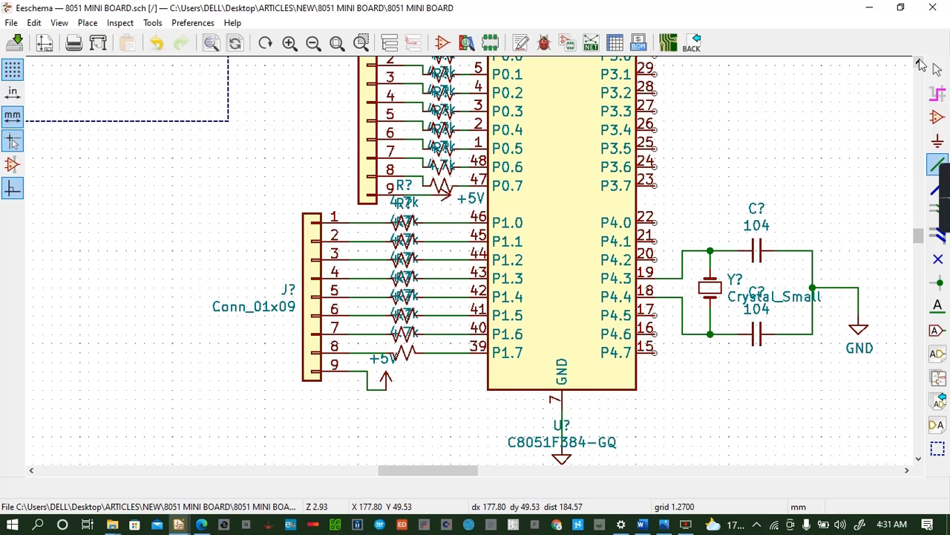
Try to move the port 0 connector down by one pin spacing, and undo the move
click(919, 64)
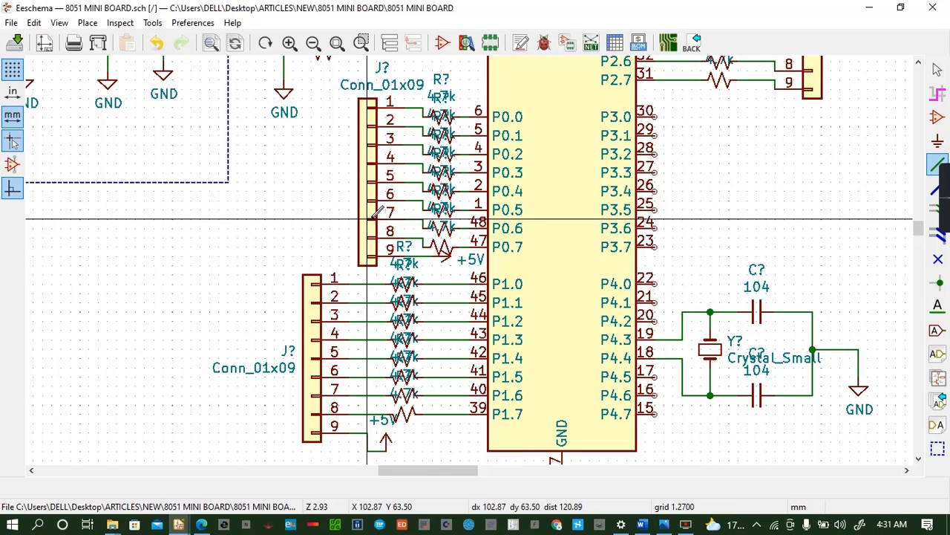
key(x)
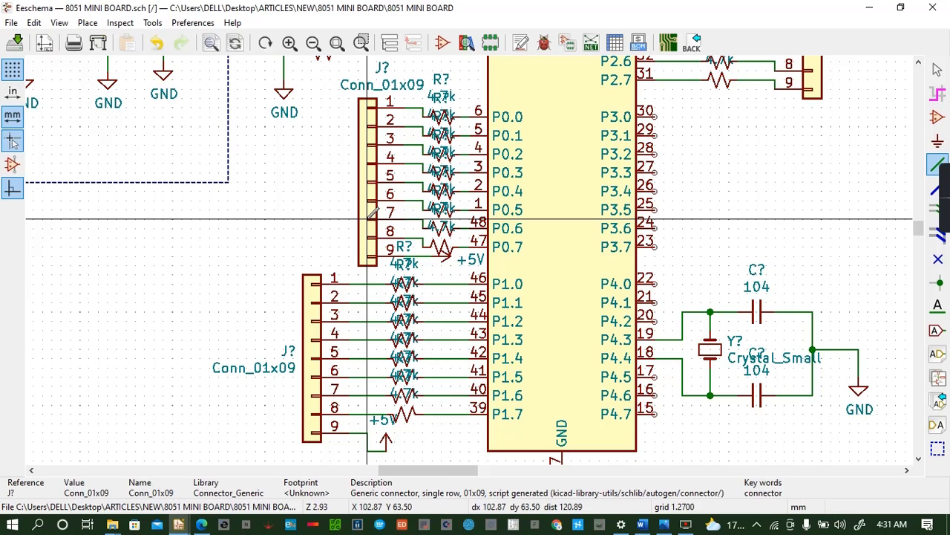
key(x)
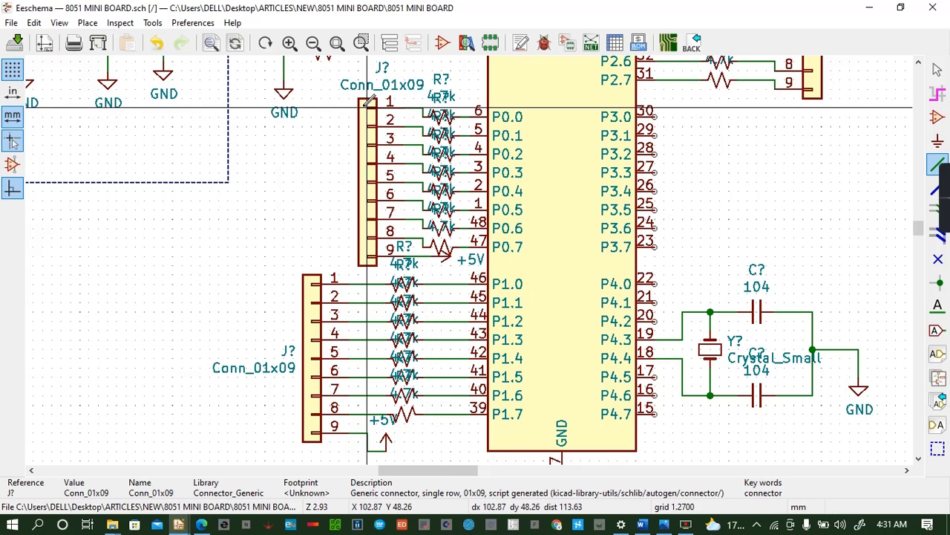
drag(357, 97, 382, 269)
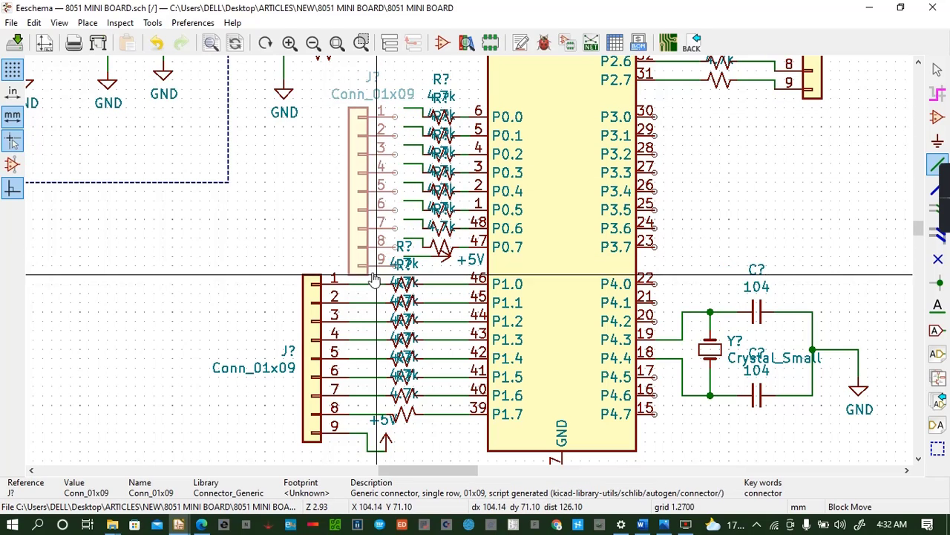
click(385, 286)
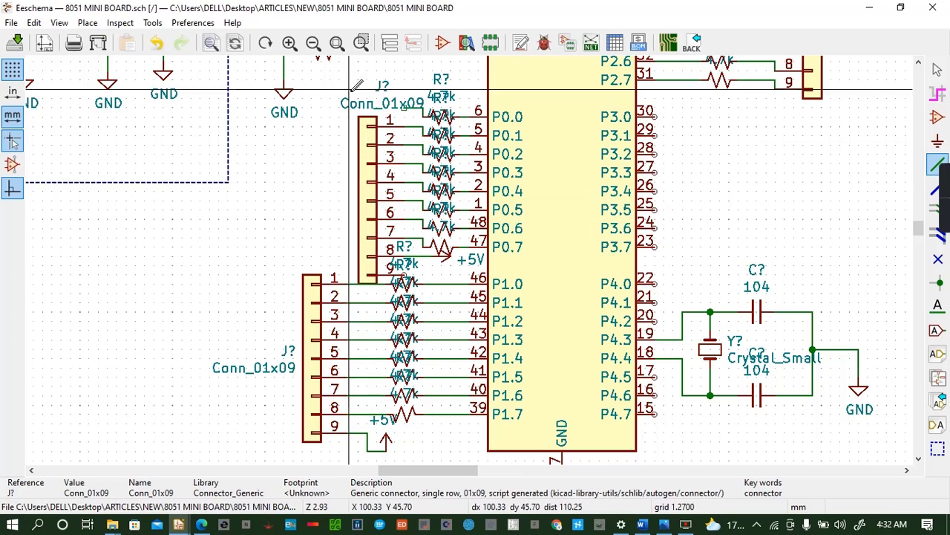
click(158, 43)
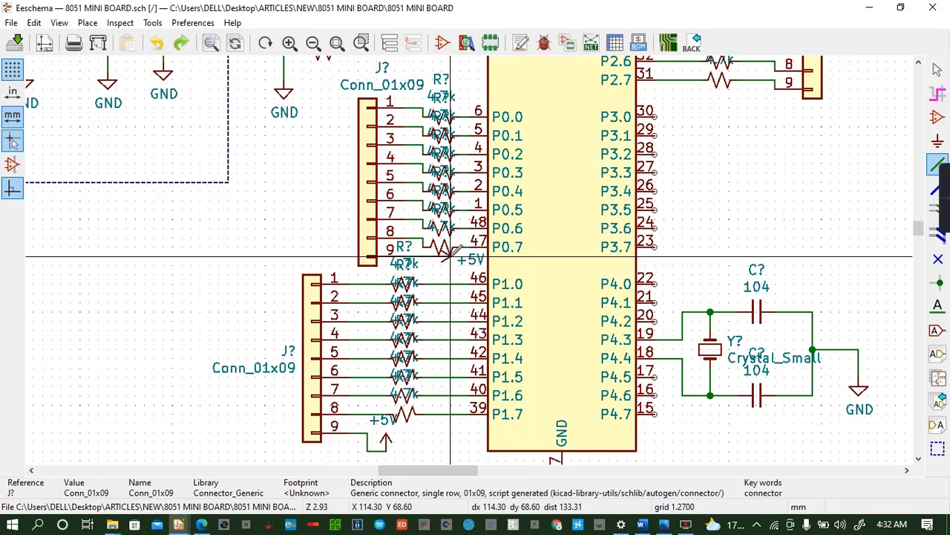
Delete the port 0 connector's +5V symbol and its wire stub, and move the connector up by one pin spacing
key(Delete)
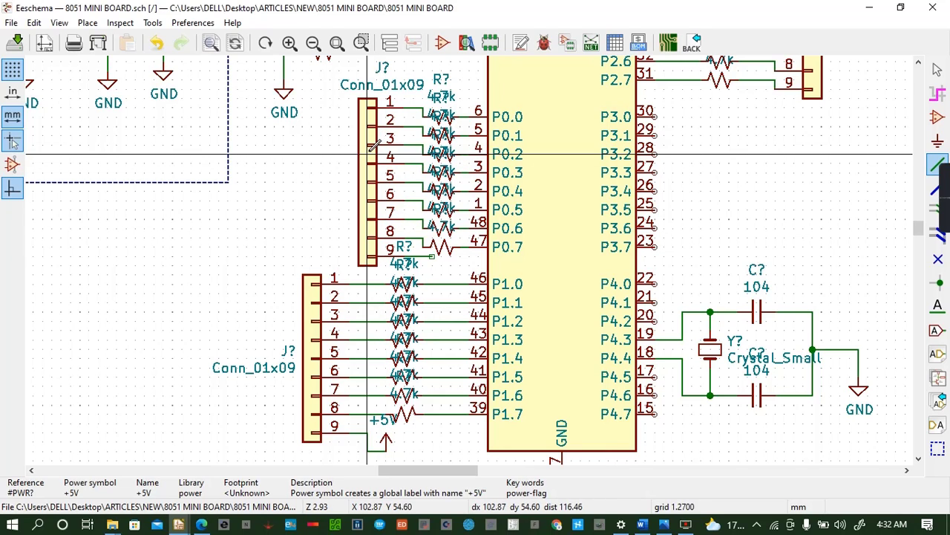
drag(369, 99, 376, 128)
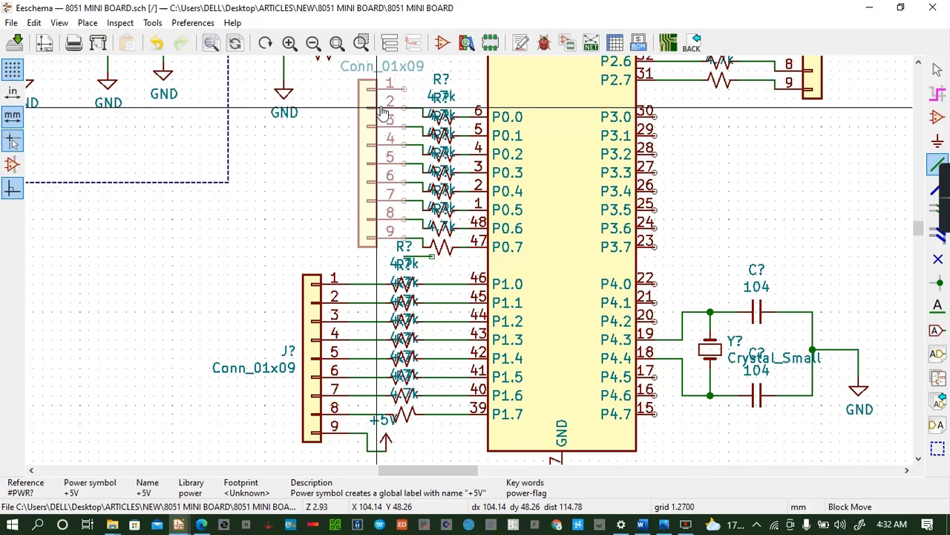
click(381, 110)
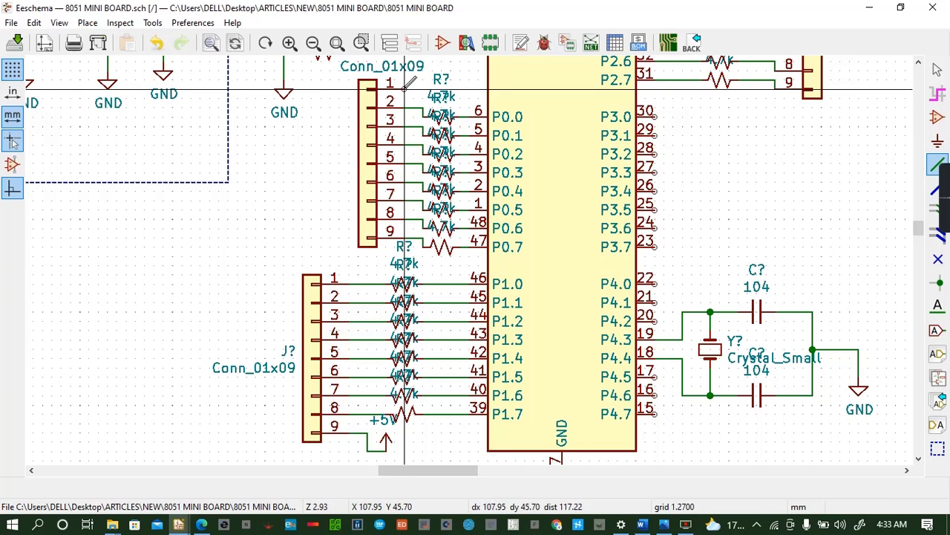
click(920, 65)
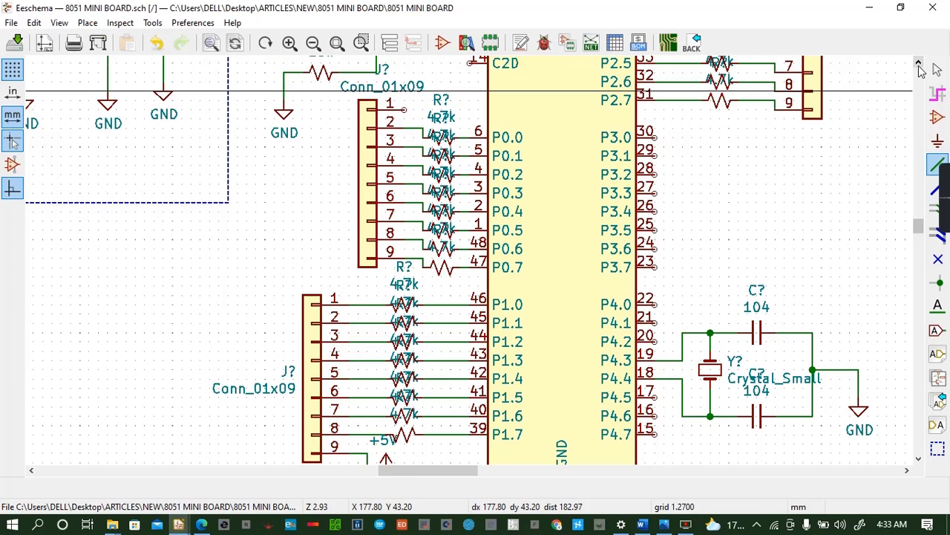
Copy the power section's +5V symbol to the port 0 connector and wire it to pin 1
click(919, 66)
click(919, 66)
click(919, 66)
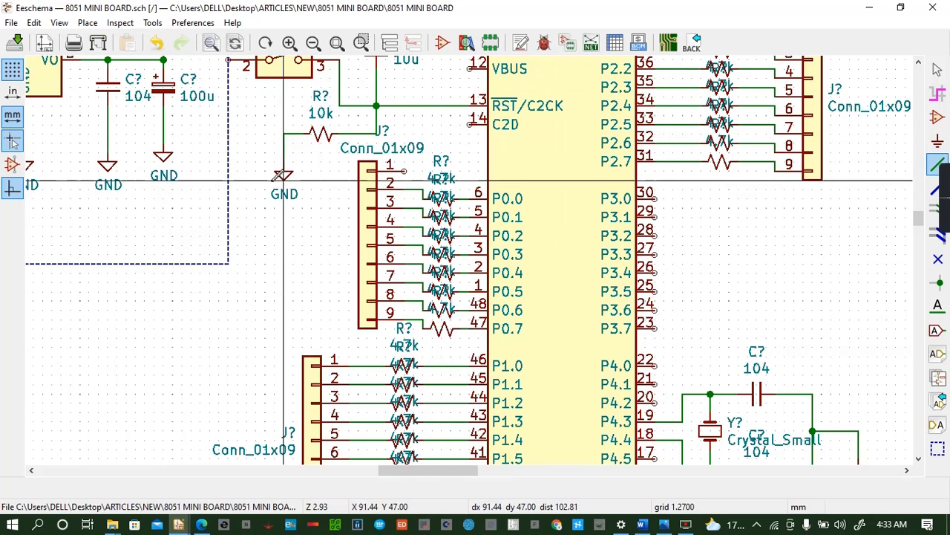
scroll(99, 85, up, 3)
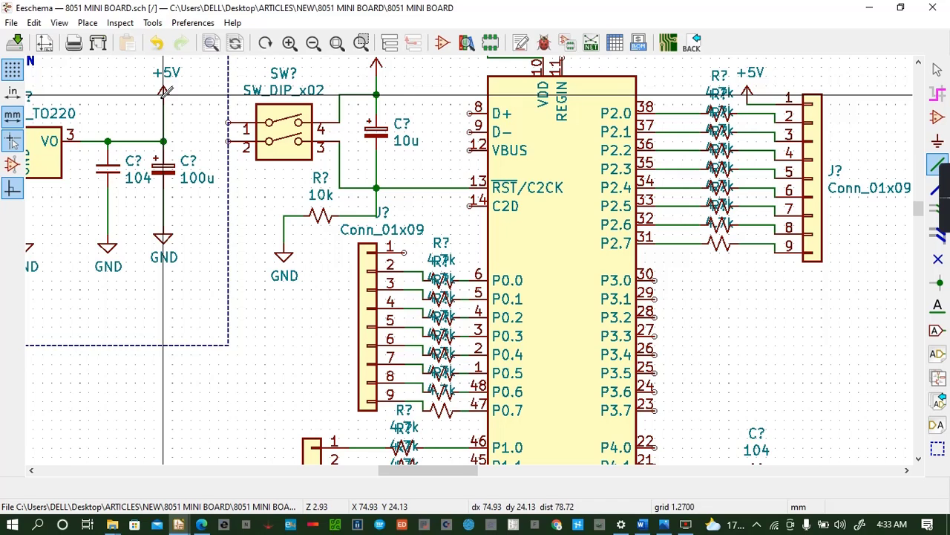
click(163, 94)
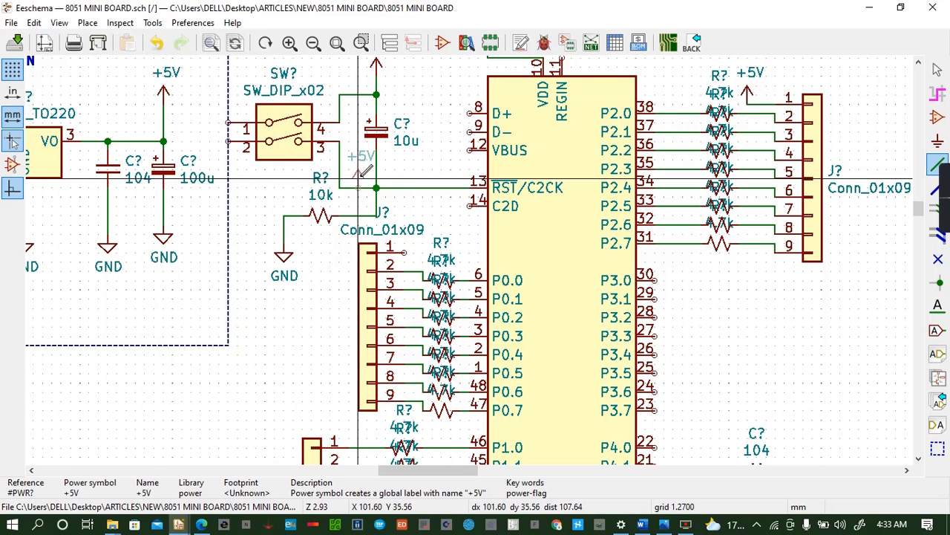
click(432, 223)
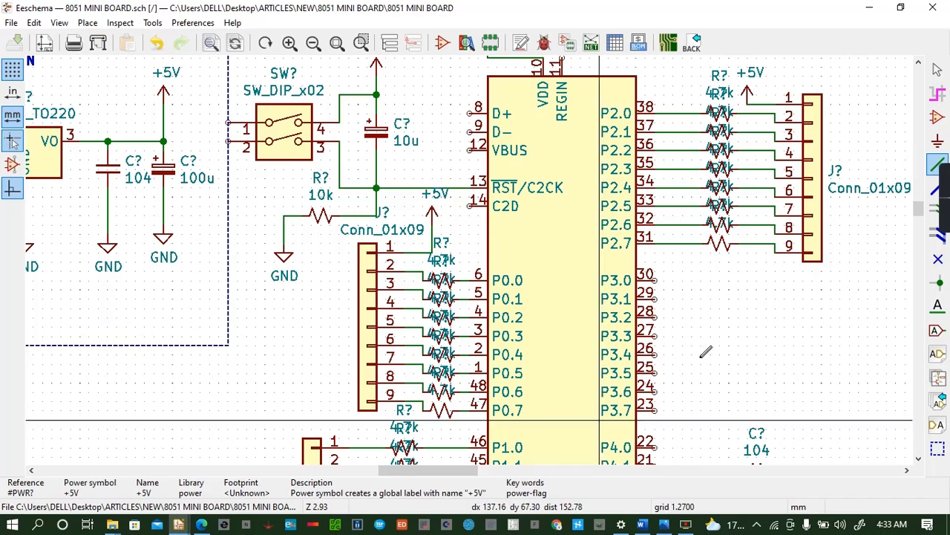
Place a left-oriented global input label SCK just above the port 1 connector
click(920, 458)
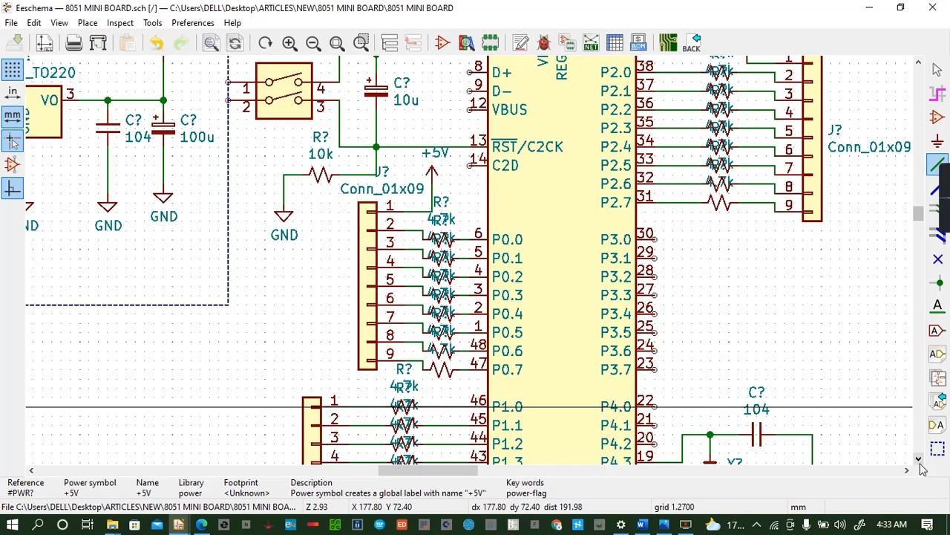
click(921, 461)
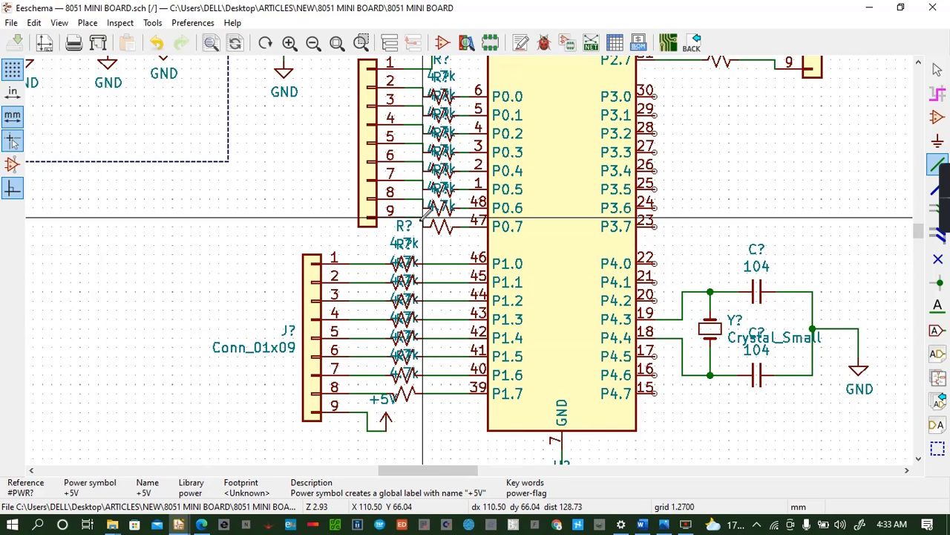
click(938, 332)
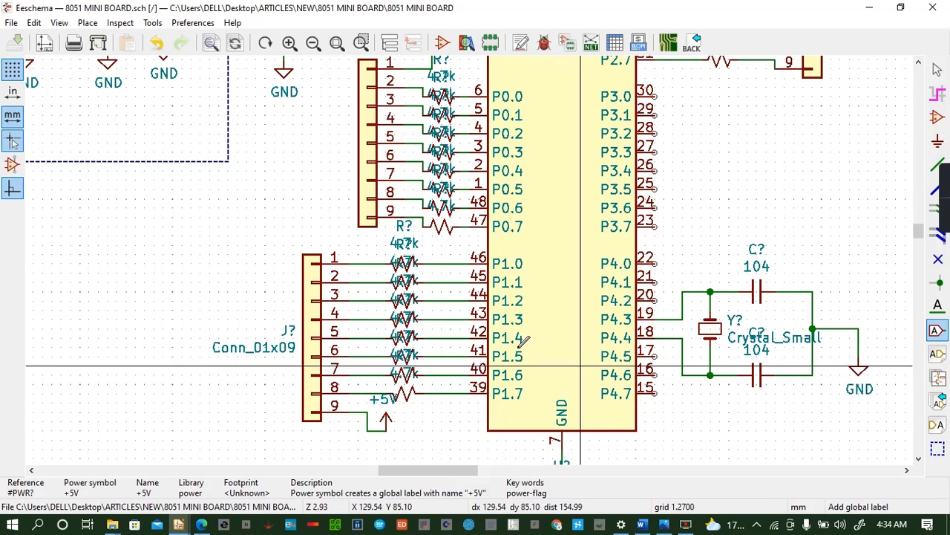
click(321, 236)
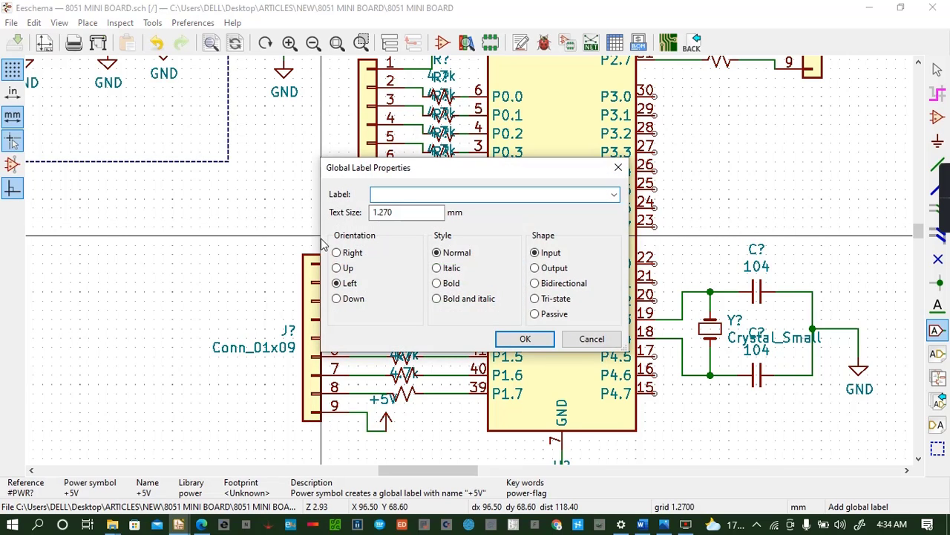
text(R)
click(523, 338)
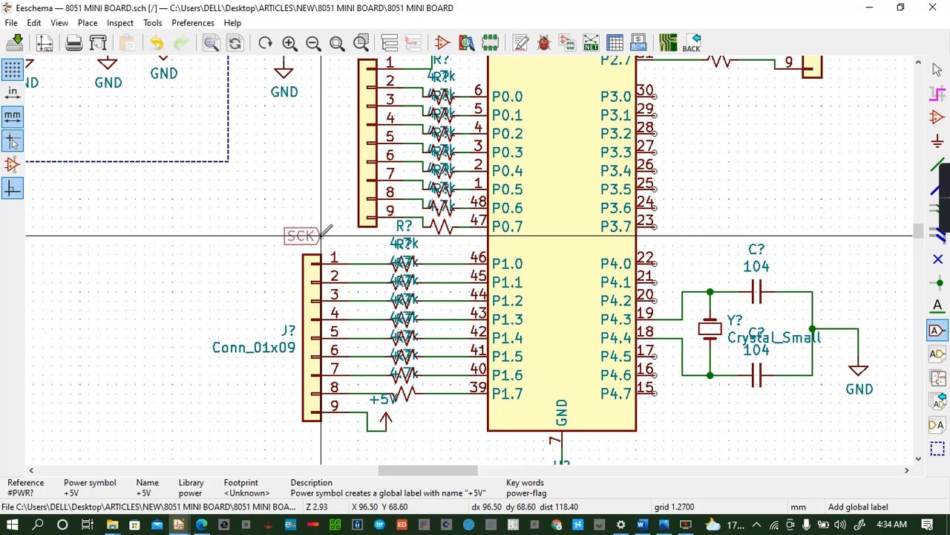
click(321, 236)
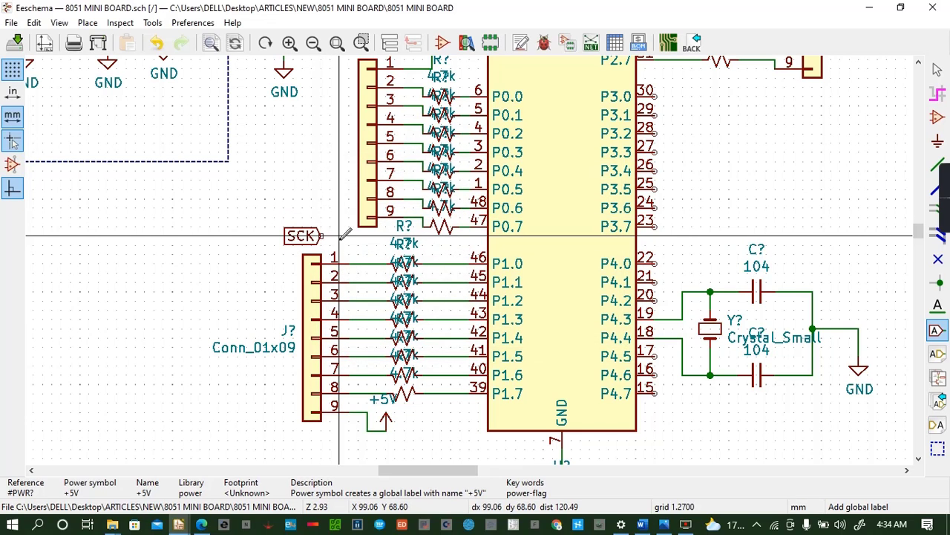
Wire the microcontroller's P0.7 pin to the SCK label, routing between the port 0 and port 1 connectors
click(470, 226)
key(Escape)
key(w)
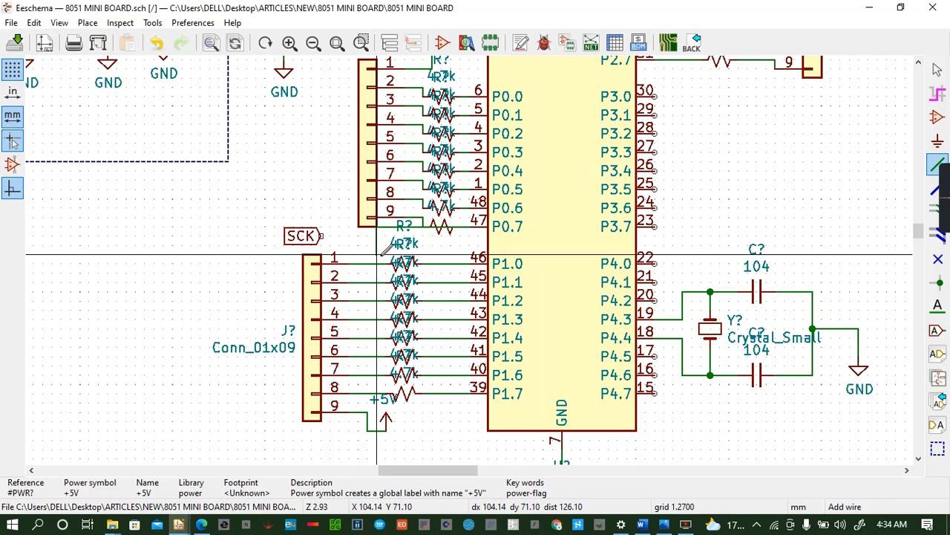
click(464, 238)
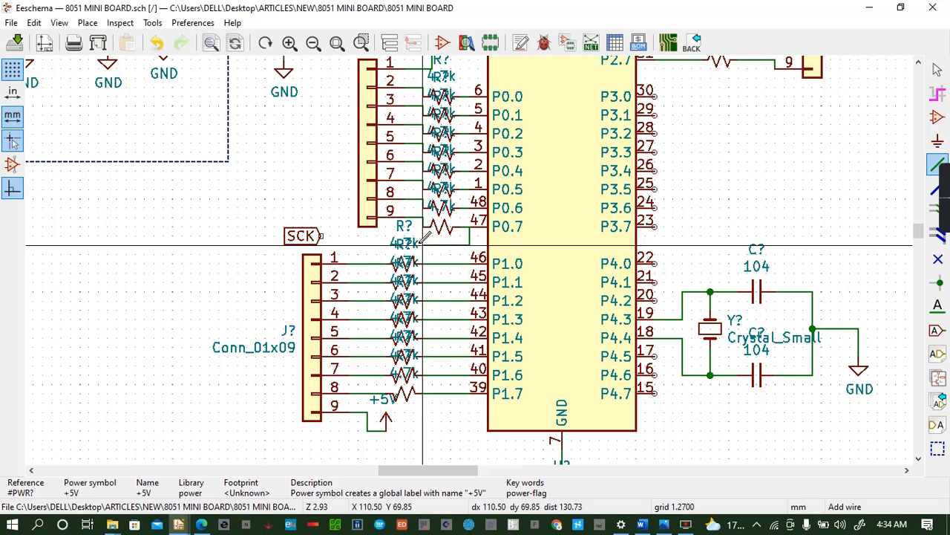
click(320, 236)
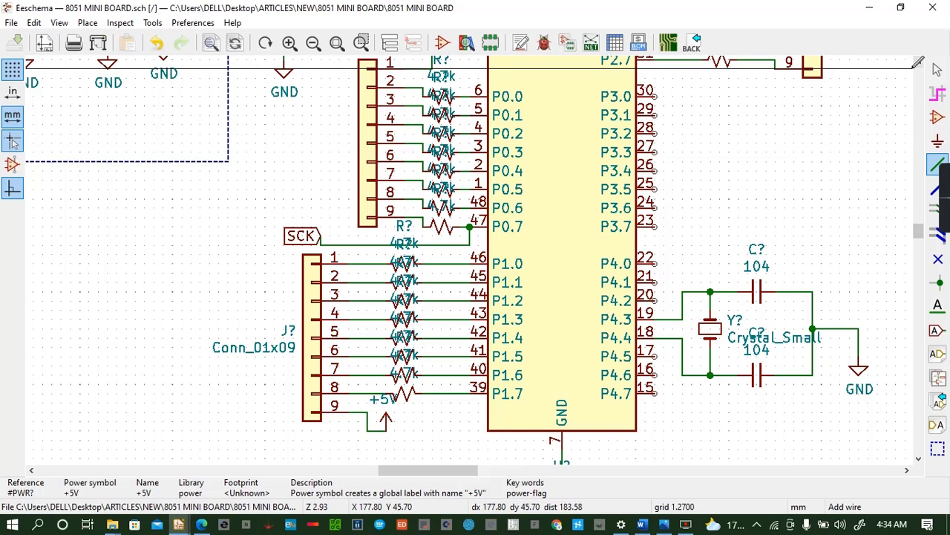
Annotate the entire schematic, keeping existing annotations and sorting components by X position
scroll(585, 176, up, 1)
scroll(583, 179, up, 1)
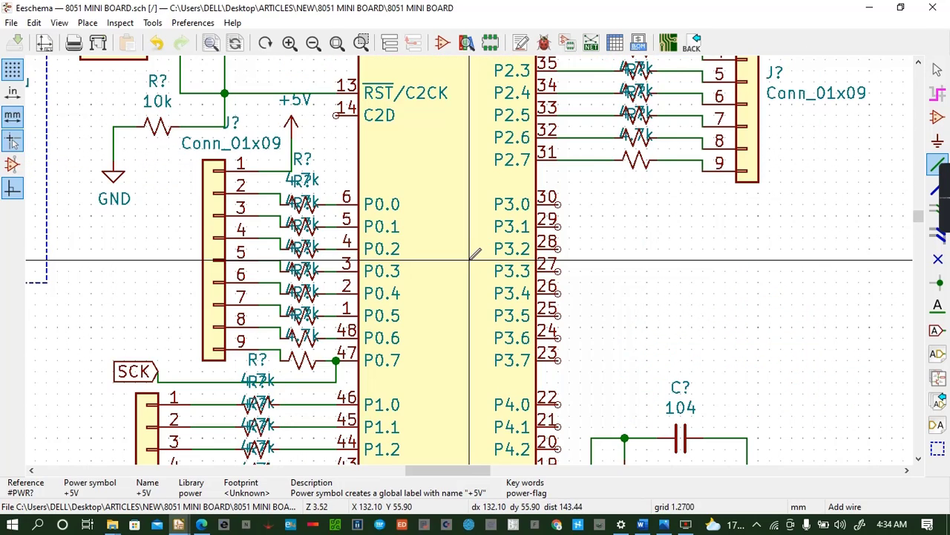
scroll(470, 259, down, 6)
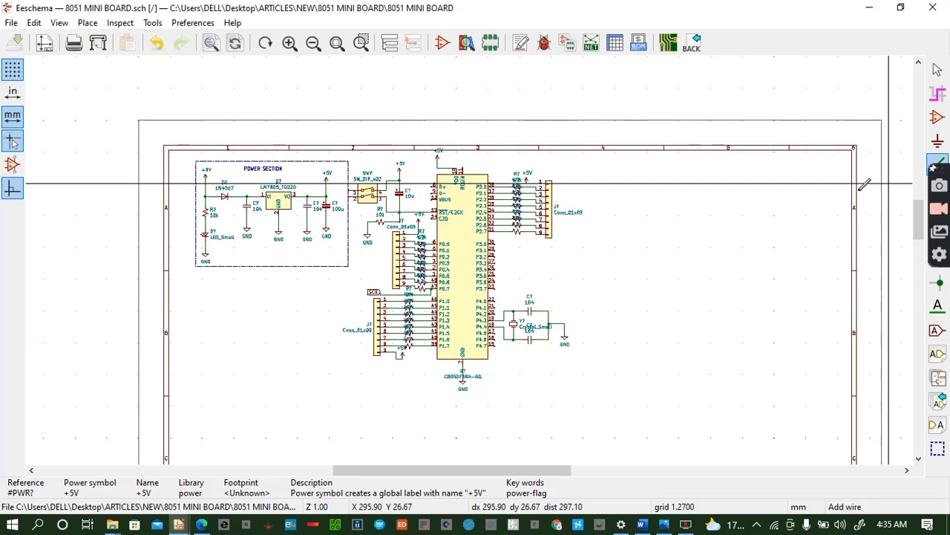
click(567, 42)
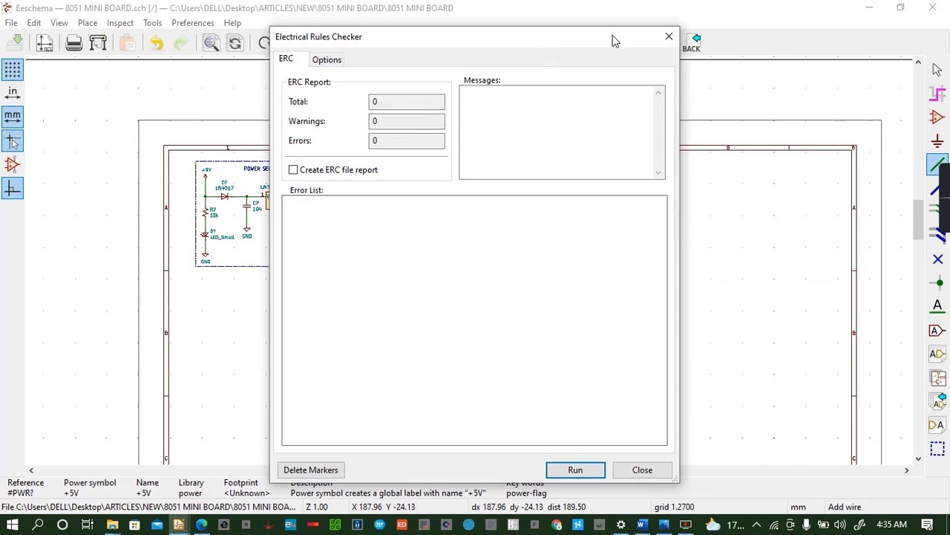
click(666, 38)
click(519, 42)
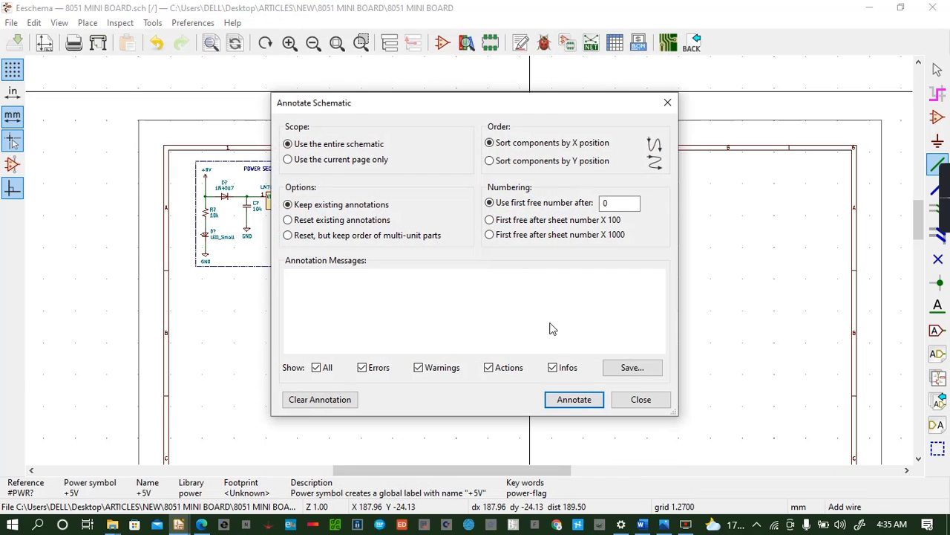
click(574, 400)
click(638, 400)
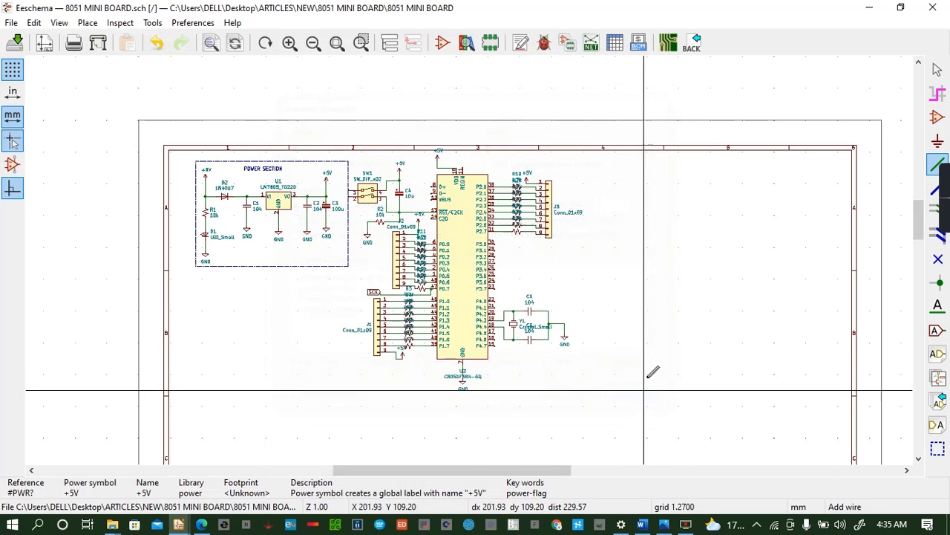
Generate the Pcbnew netlist in default format and save it as 8051 MINI BOARD
click(594, 40)
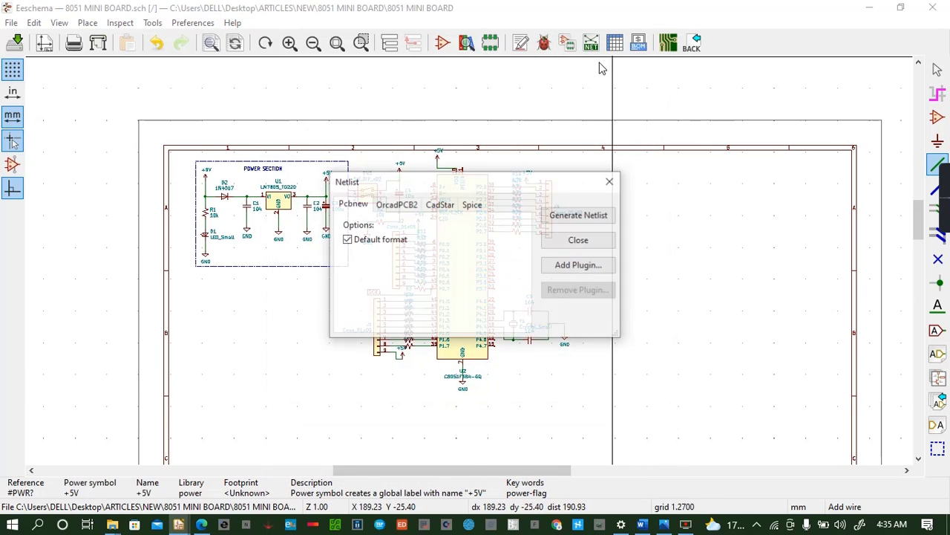
click(584, 220)
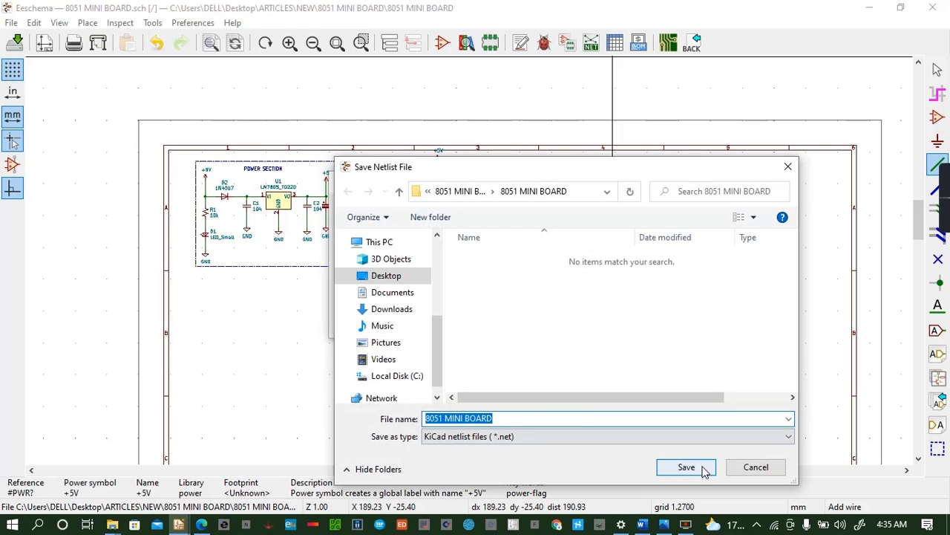
click(684, 464)
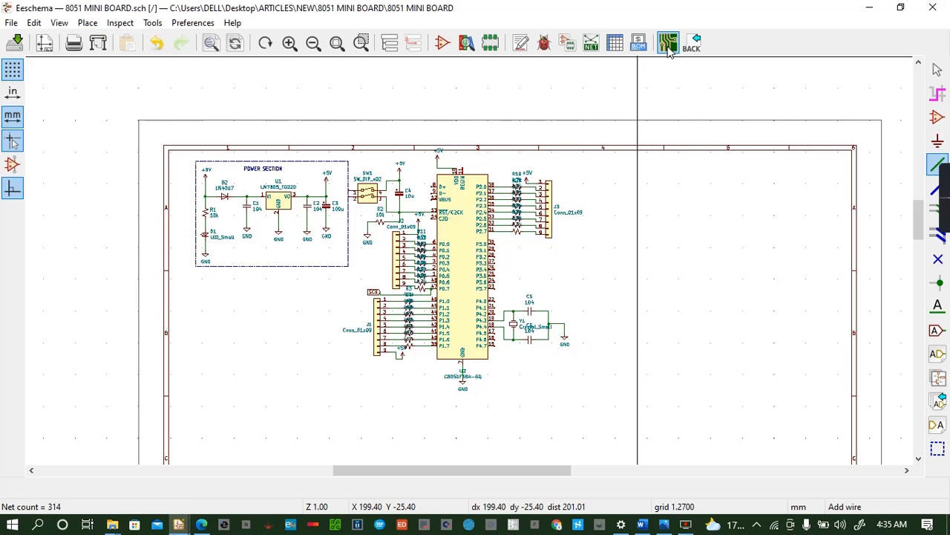
Open and close the empty board layout, and open footprint assignment for the schematic, dismissing the library load errors
click(668, 44)
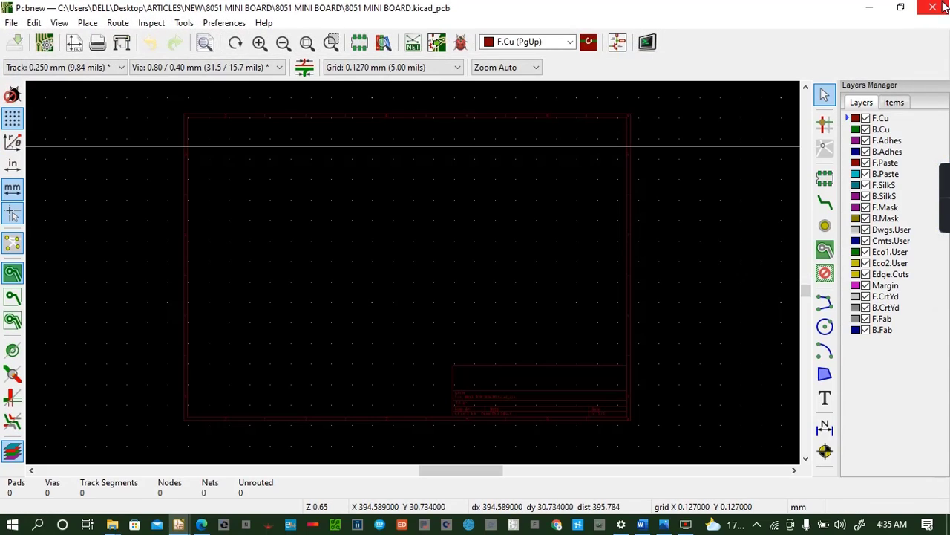
click(942, 7)
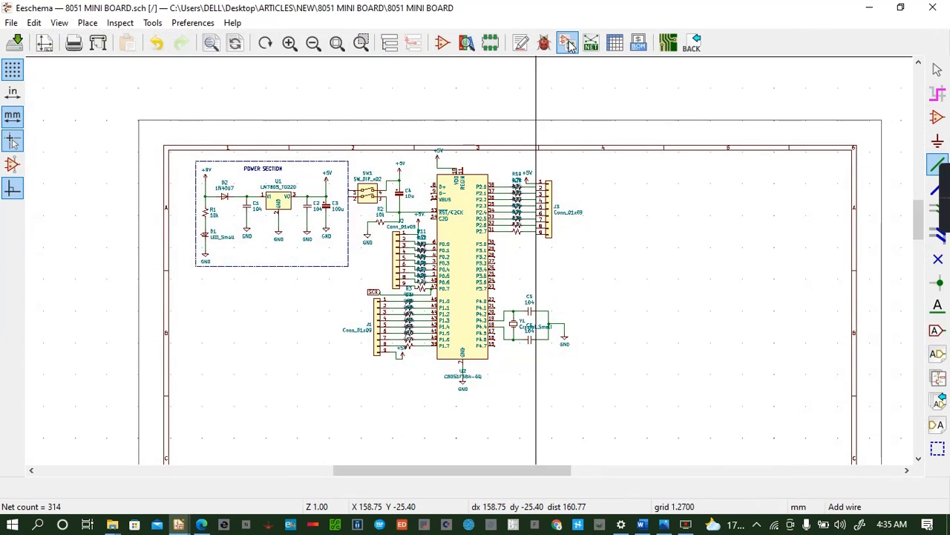
click(568, 44)
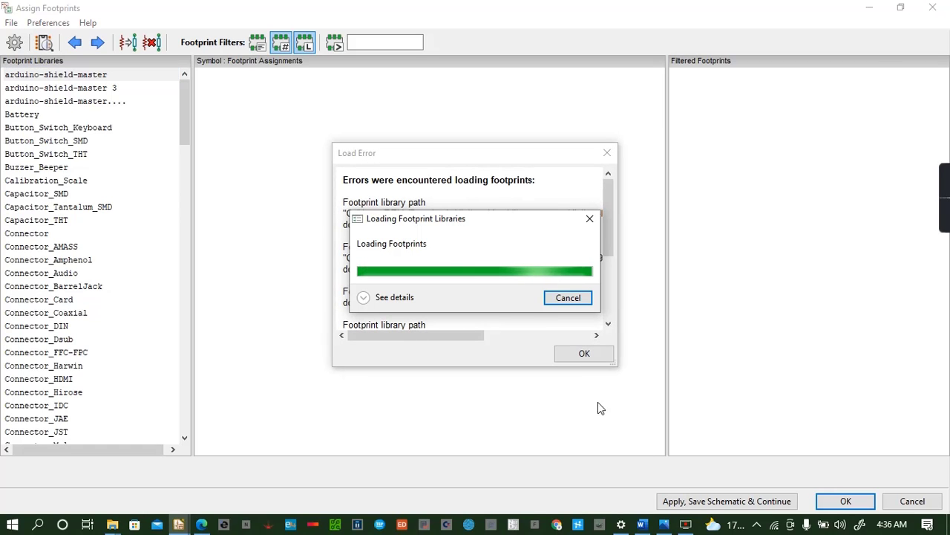
click(584, 354)
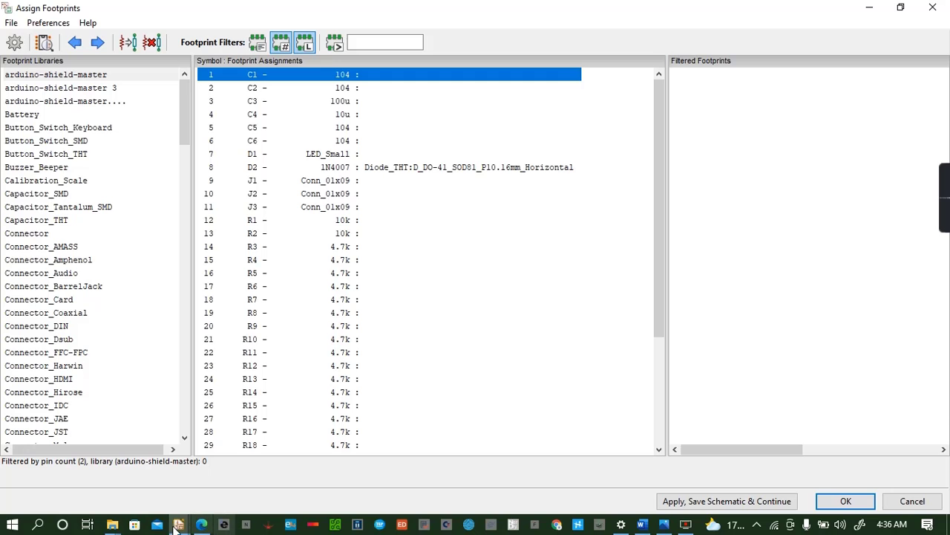
Switch back to the schematic and examine the power section, reset circuit, port connectors and crystal circuit
mouse_move(178, 525)
click(263, 487)
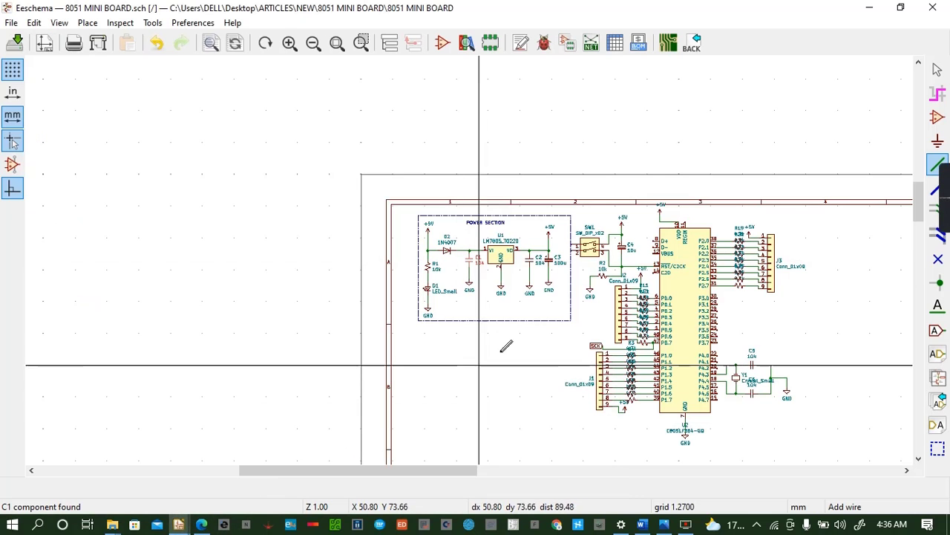
scroll(549, 297, up, 3)
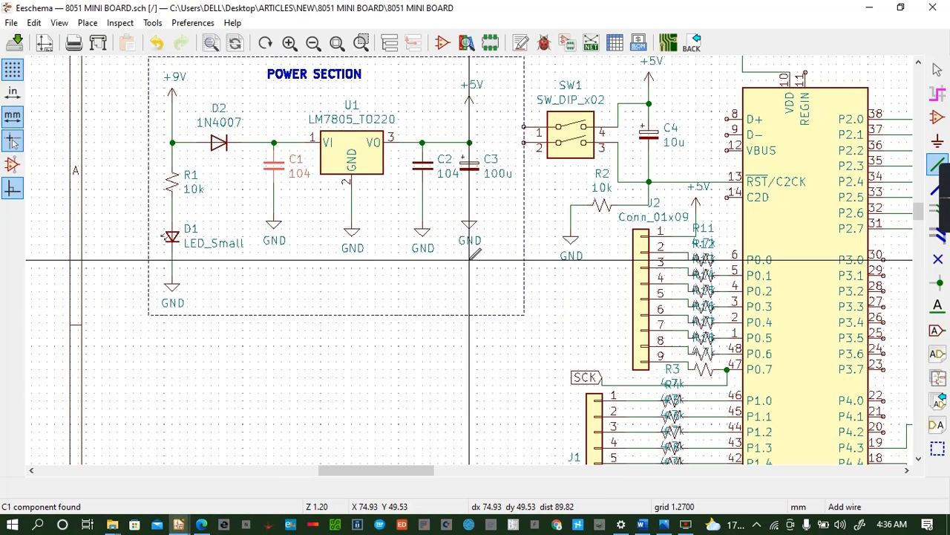
click(918, 65)
click(917, 64)
click(917, 65)
click(918, 65)
click(918, 65)
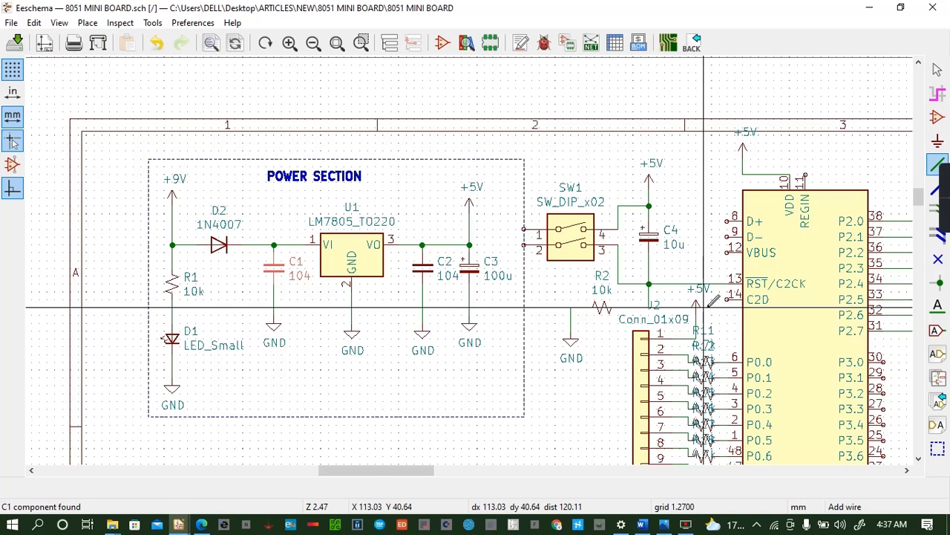
click(918, 459)
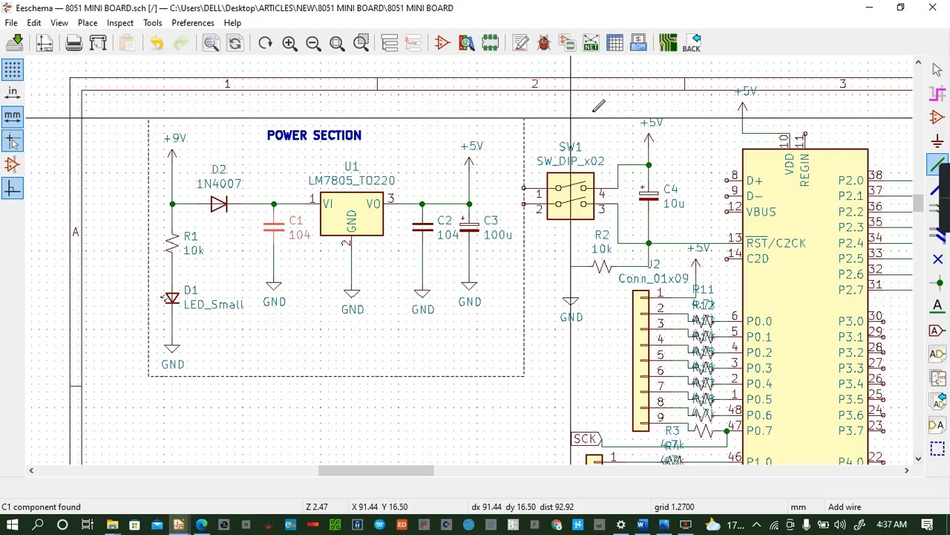
click(918, 459)
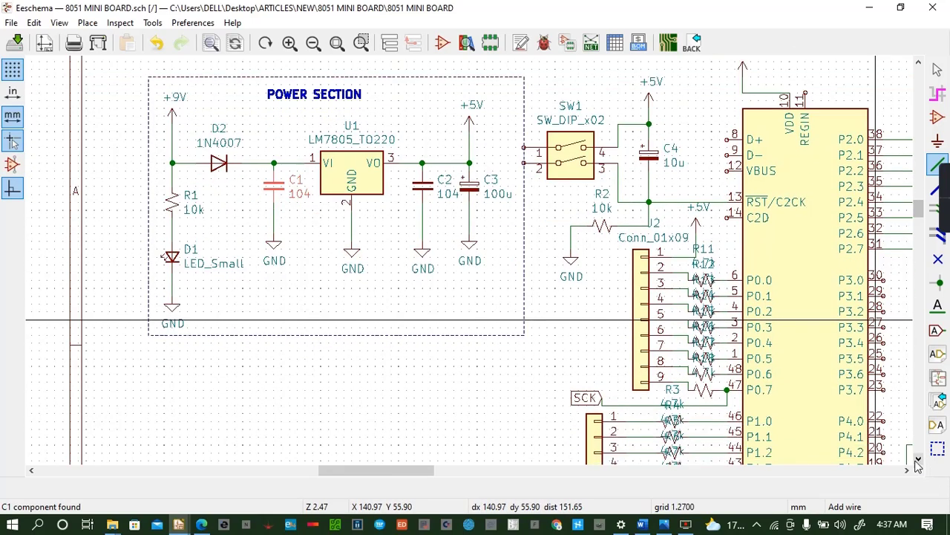
click(918, 458)
click(906, 470)
click(919, 459)
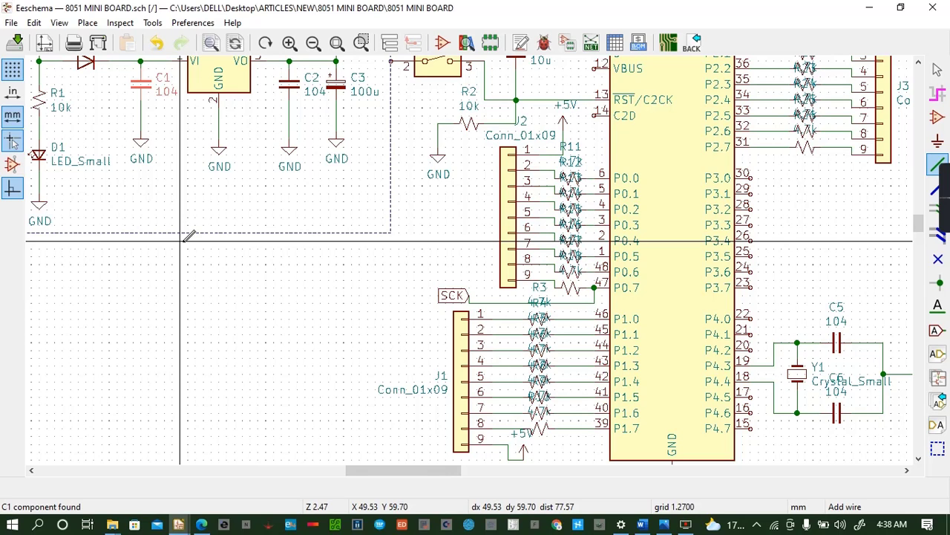
click(919, 65)
click(918, 66)
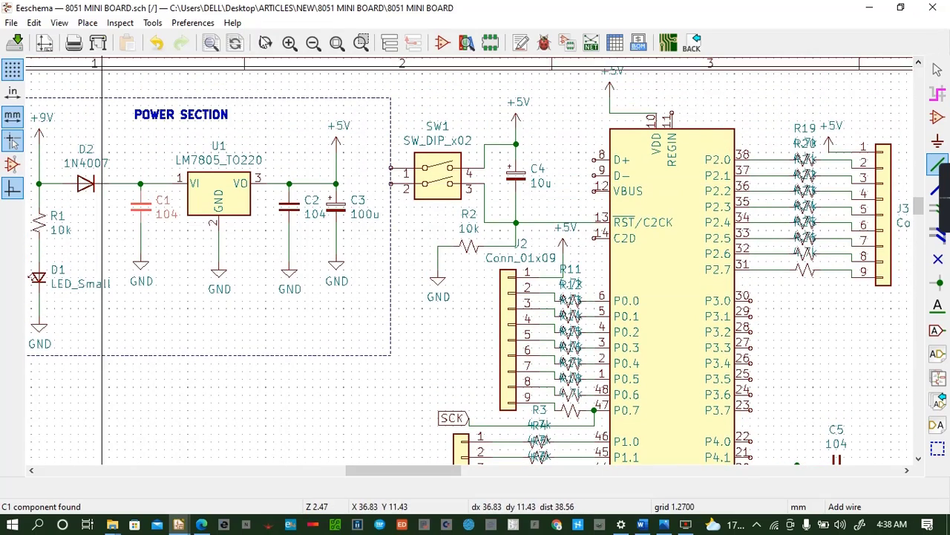
click(609, 223)
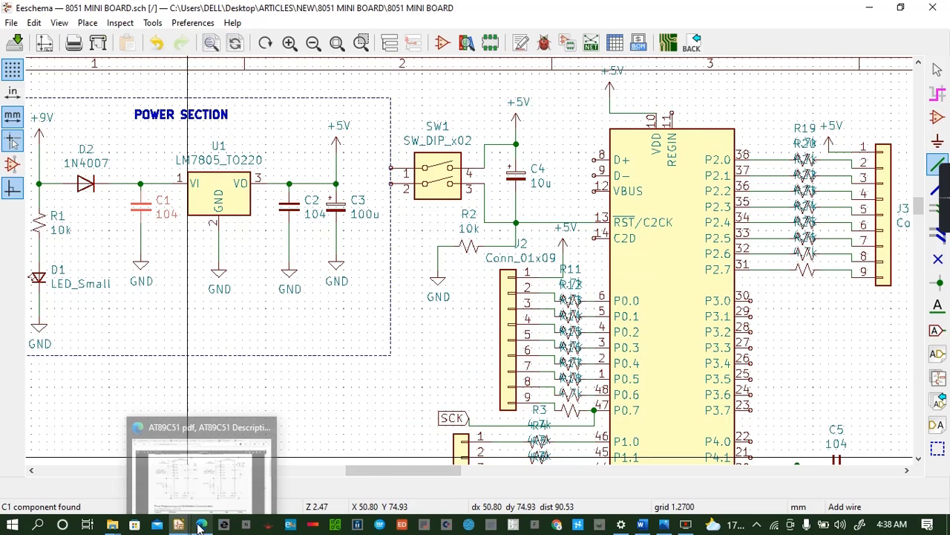
Switch to the footprint assignment and try to give C1 the Capacitor_SMD:CP_Elec_3x5.3 footprint
mouse_move(179, 524)
click(514, 470)
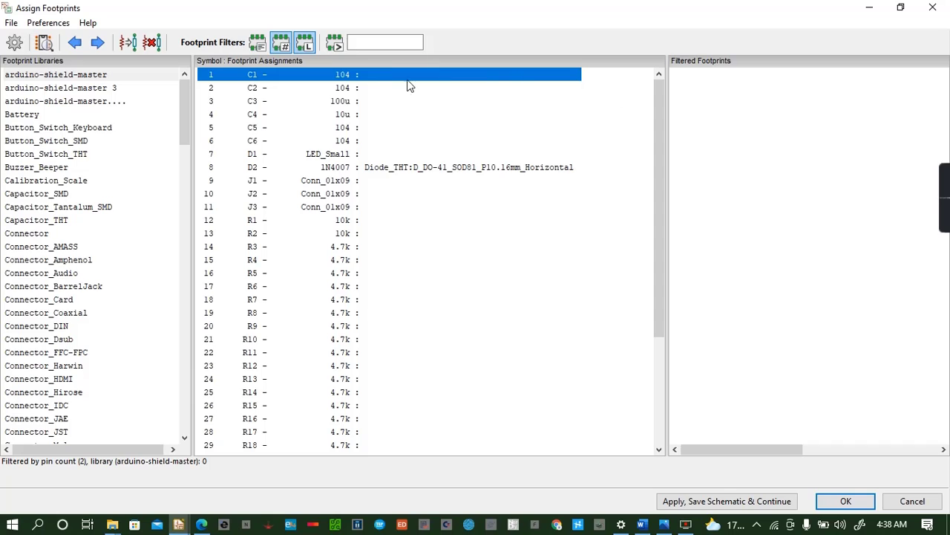
click(56, 193)
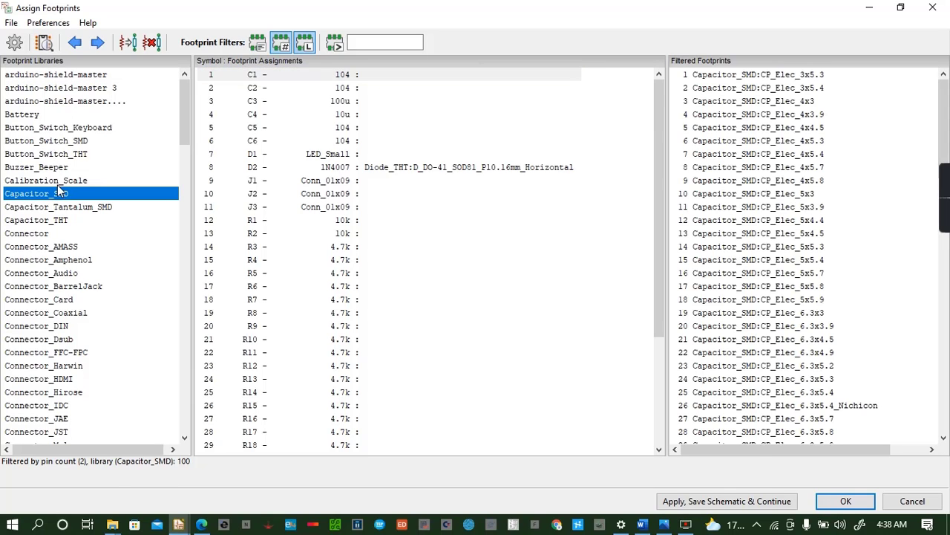
click(753, 75)
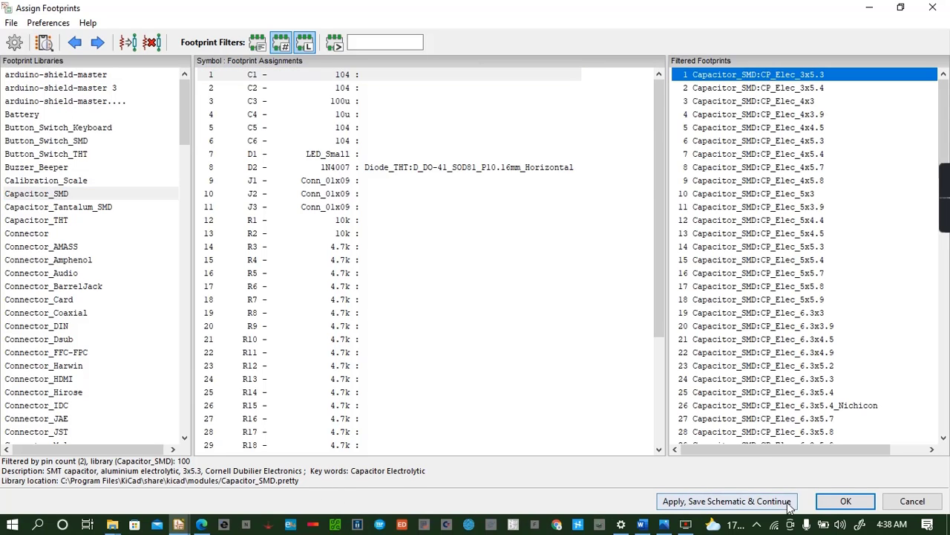
click(845, 500)
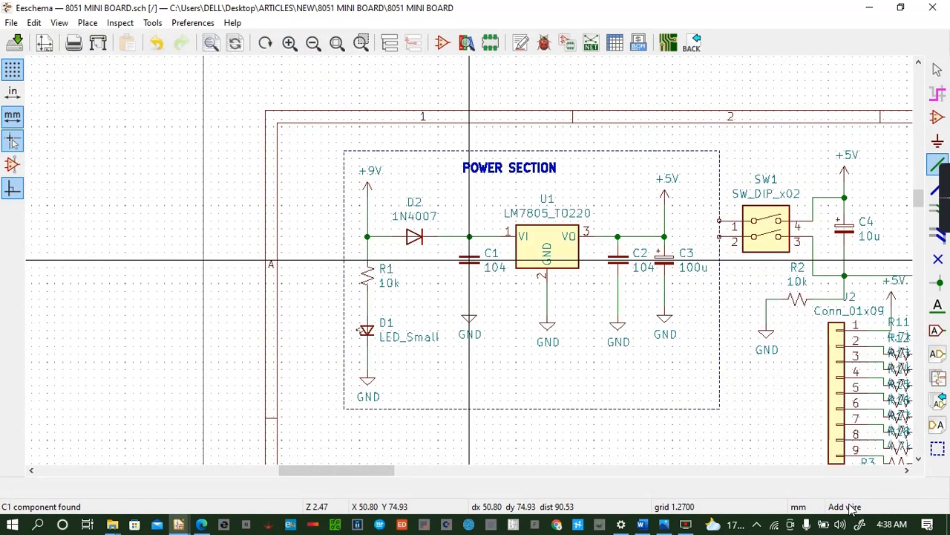
Reopen footprint assignment from the schematic and assign Capacitor_SMD:CP_Elec_3x5.3 to capacitor C1
click(566, 43)
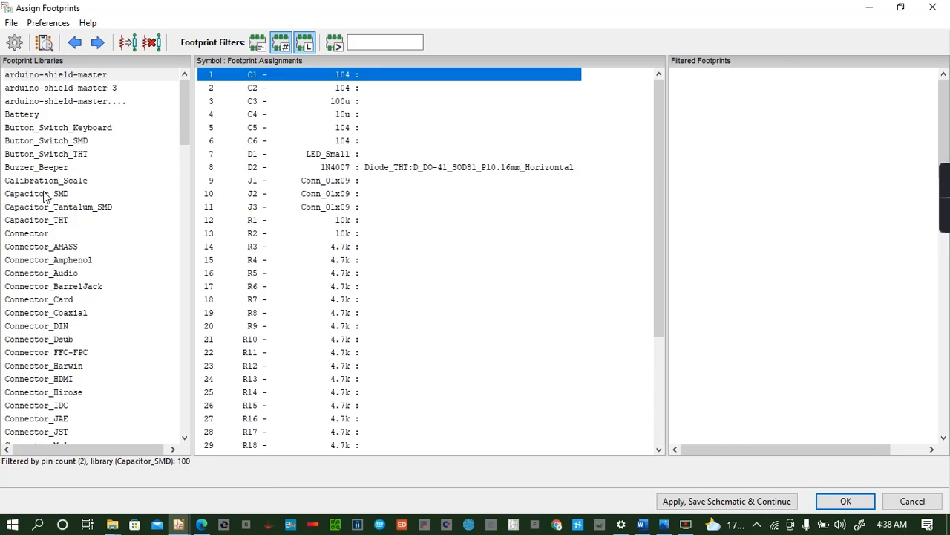
click(43, 195)
click(346, 74)
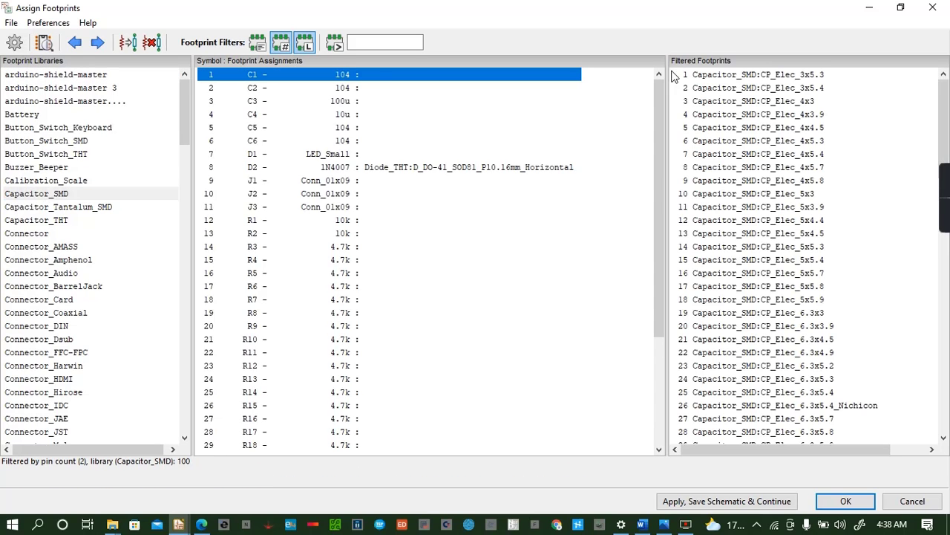
double_click(753, 75)
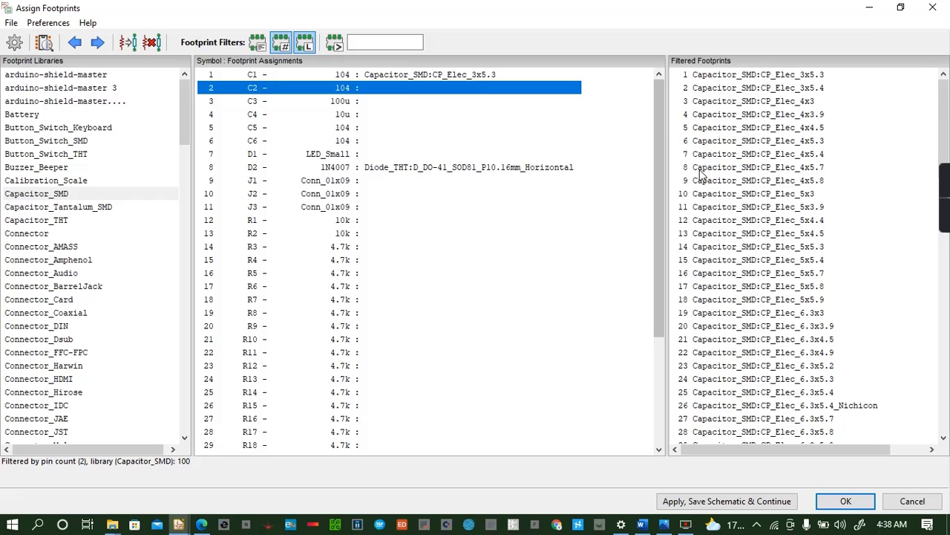
Assign the Capacitor_SMD:C_0805_2012Metric footprint to capacitors C2 through C6
scroll(705, 178, down, 3)
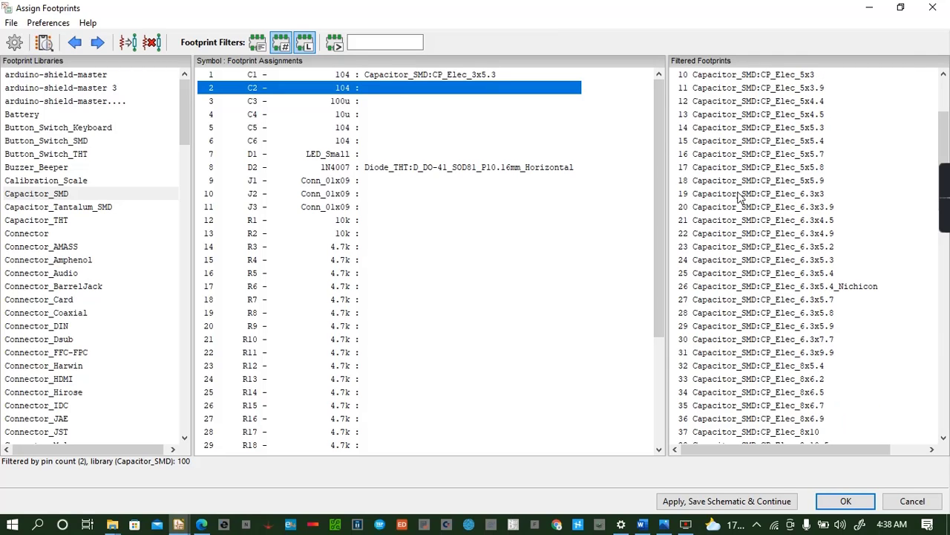
scroll(772, 84, up, 3)
scroll(771, 85, down, 4)
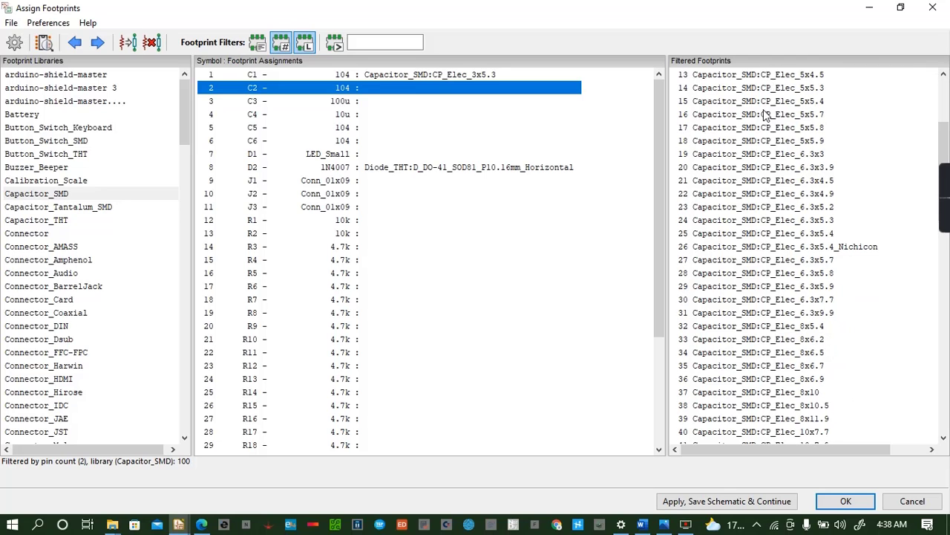
scroll(750, 130, down, 2)
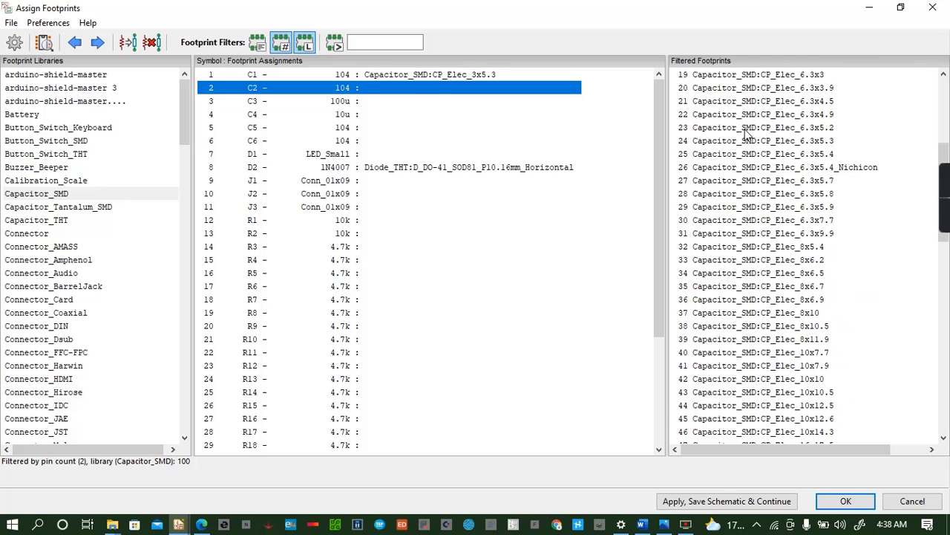
scroll(748, 132, down, 8)
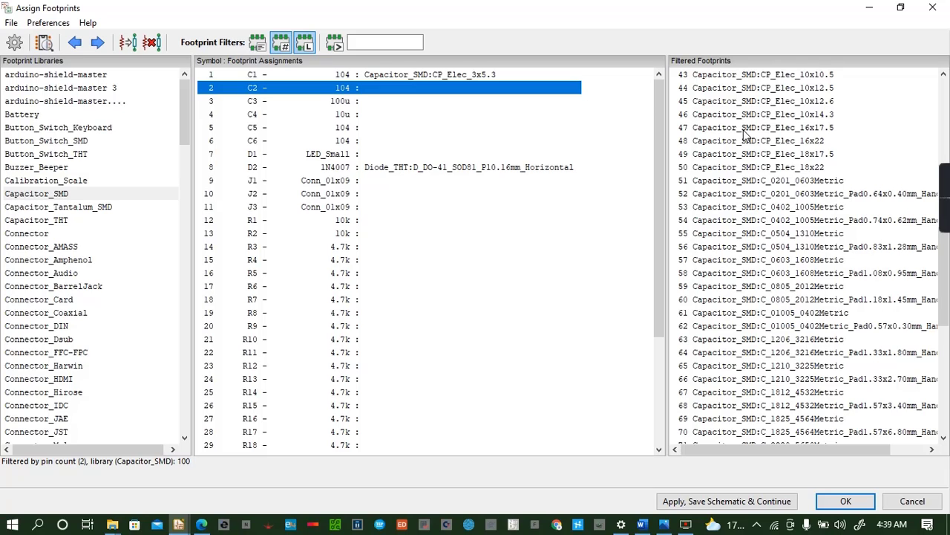
scroll(745, 132, down, 5)
scroll(742, 139, up, 9)
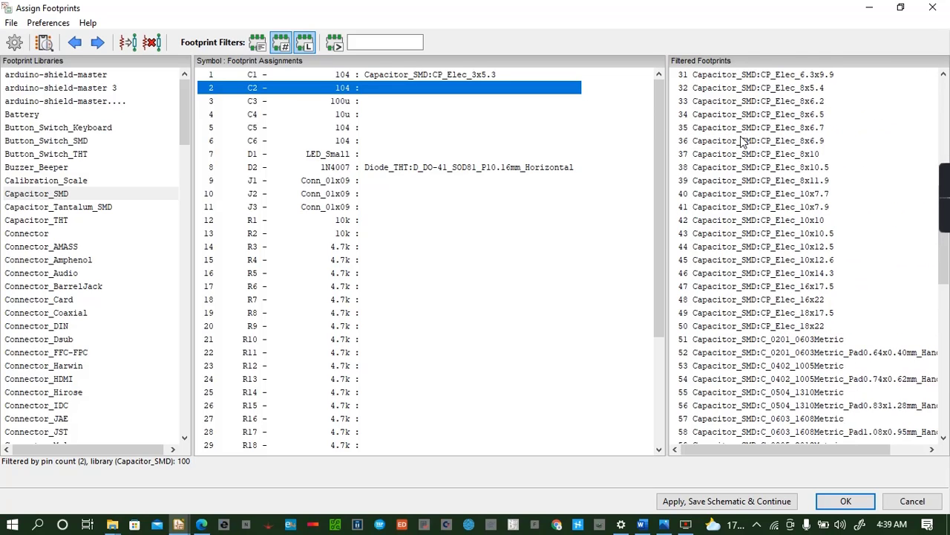
scroll(743, 141, down, 6)
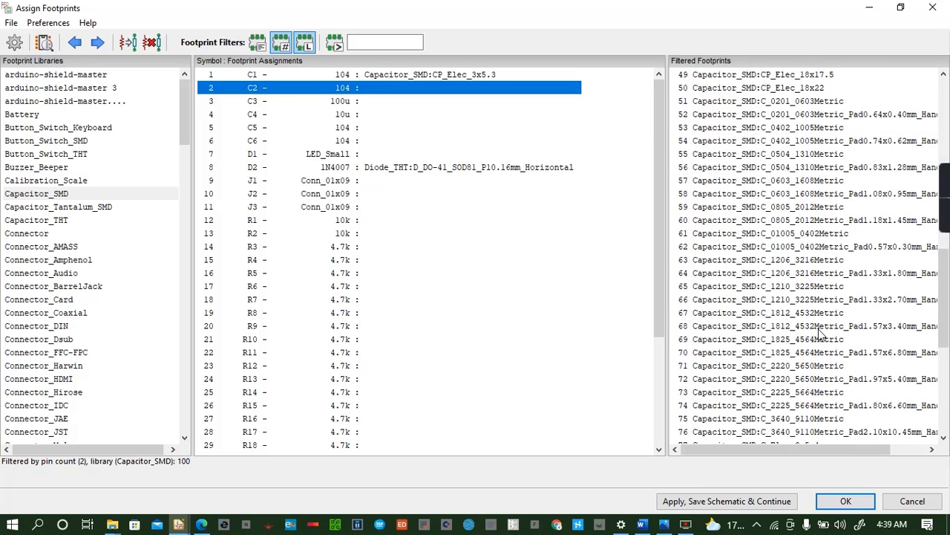
double_click(804, 207)
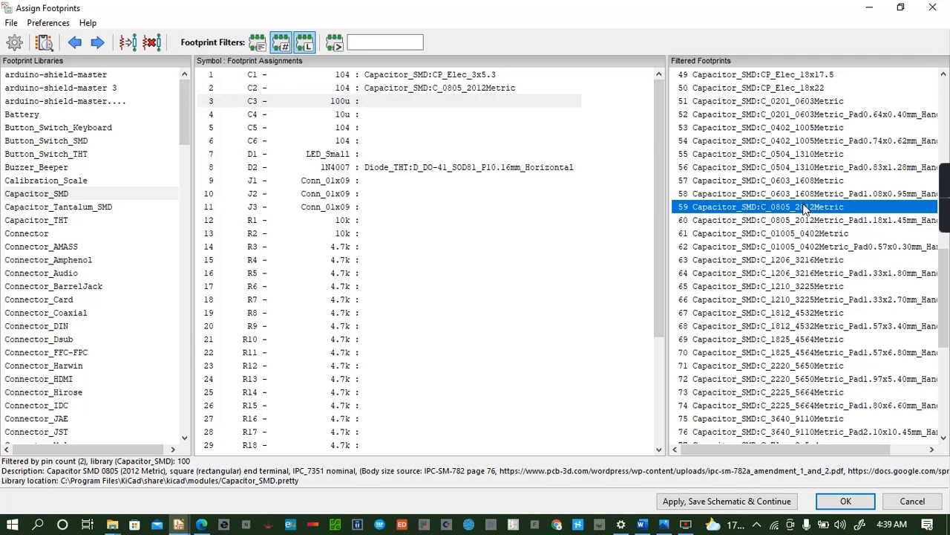
double_click(804, 207)
double_click(804, 207)
double_click(804, 207)
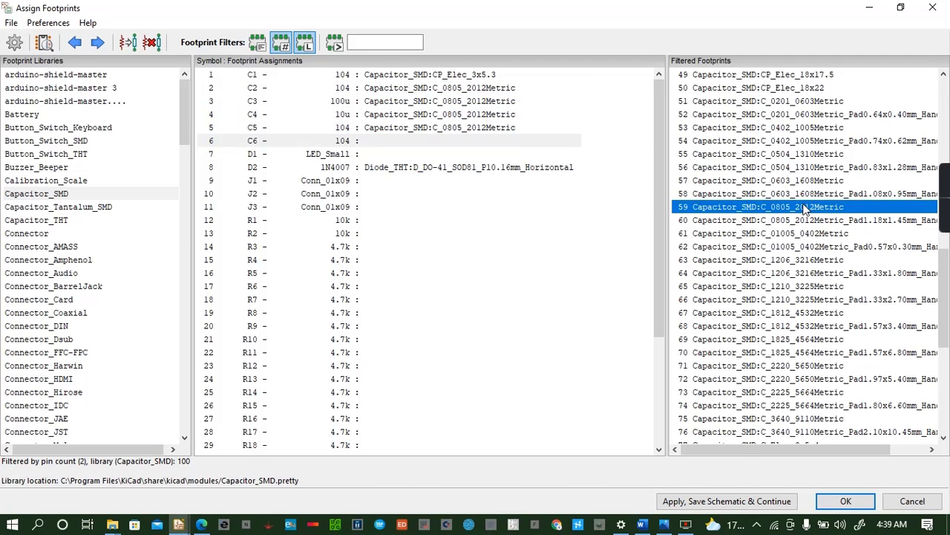
double_click(804, 207)
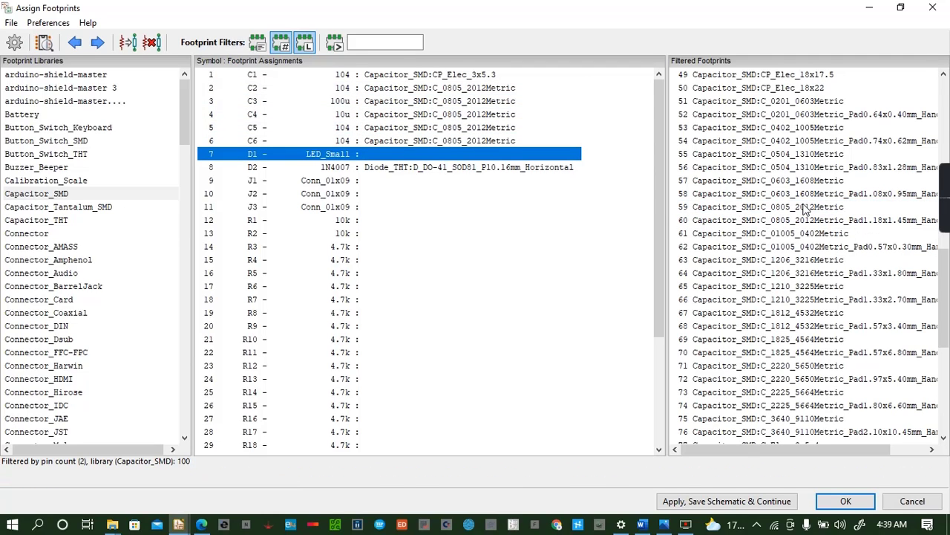
Preview the LED_THT:LED_D1.8mm_W3.3mm_H2.4mm footprint in 3D and assign it to LED D1
click(45, 221)
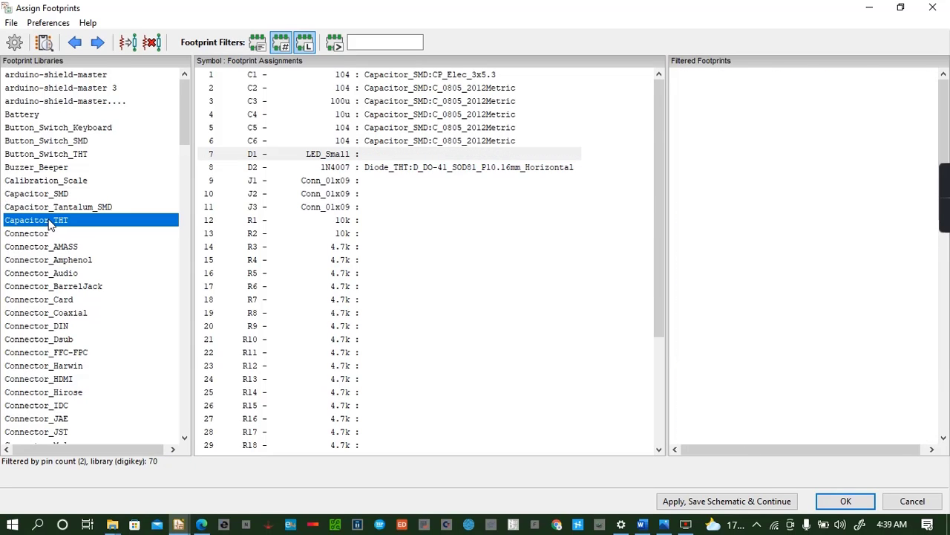
key(d)
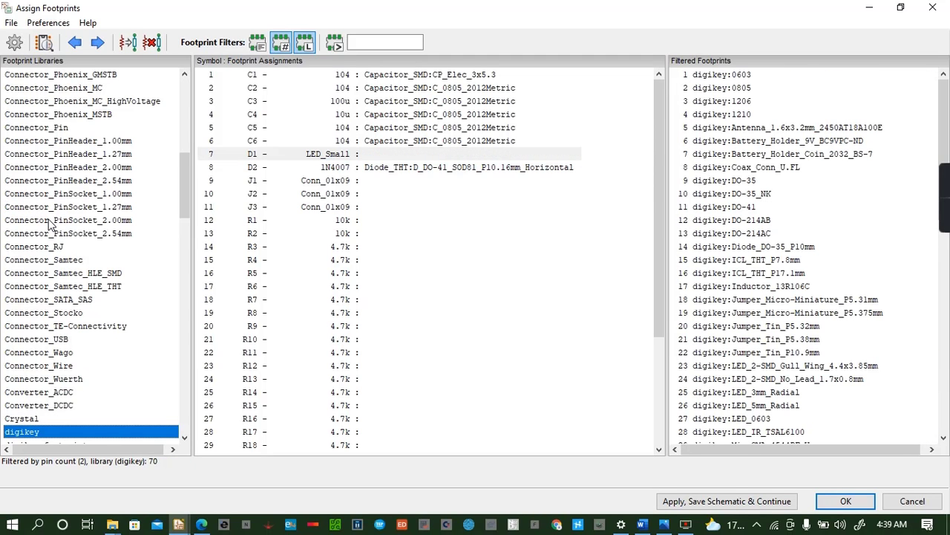
key(l)
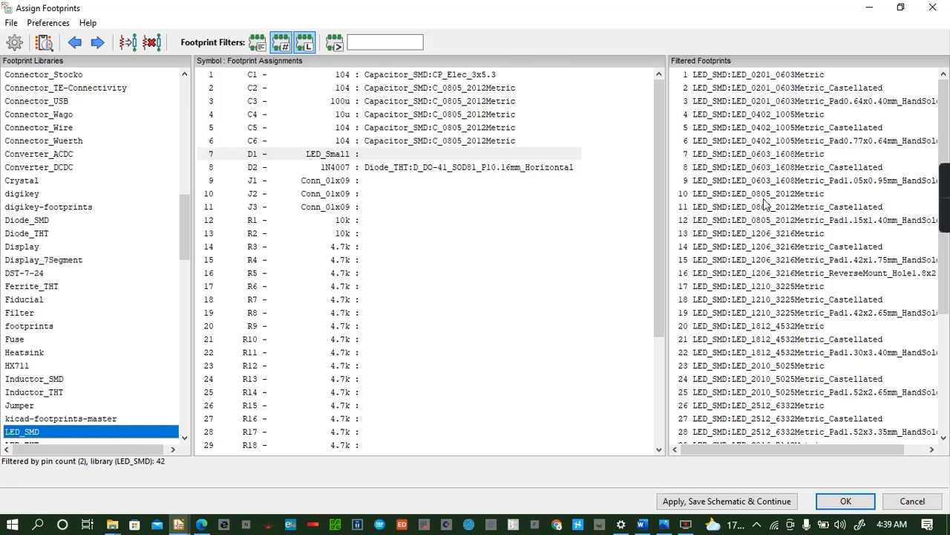
scroll(59, 373, down, 1)
click(46, 404)
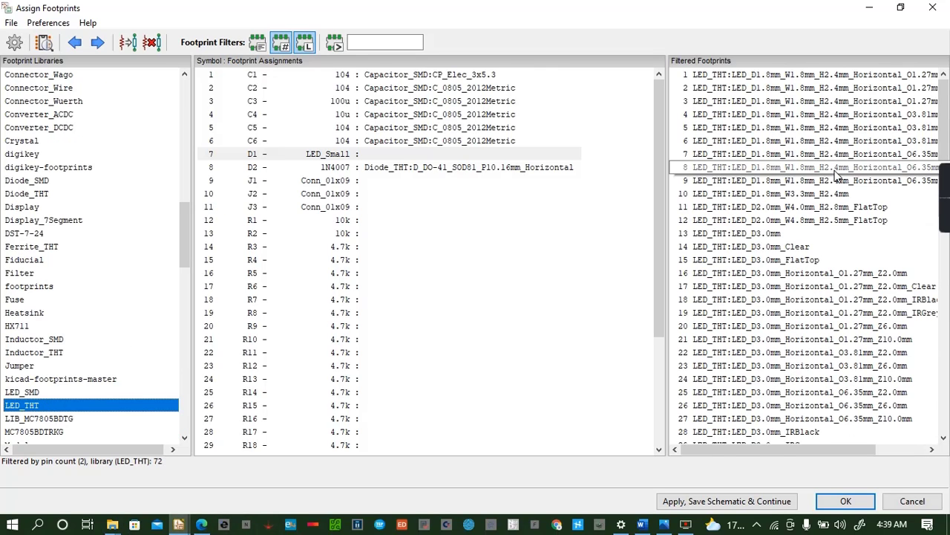
click(803, 196)
click(43, 44)
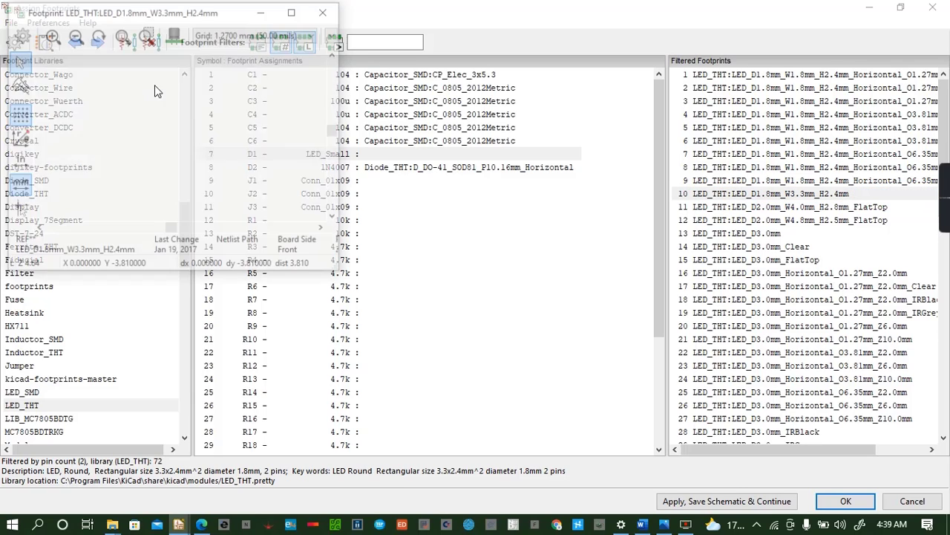
key(alt+3)
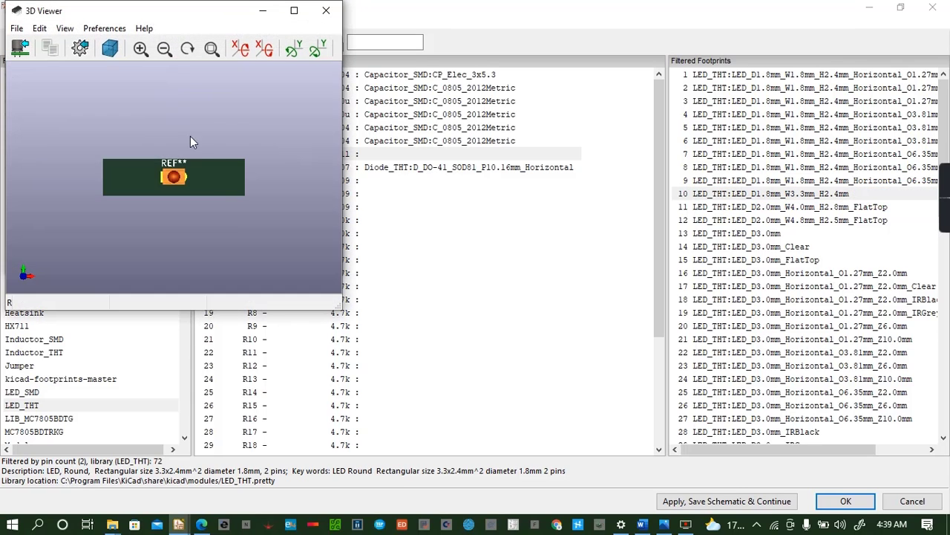
click(326, 10)
click(327, 9)
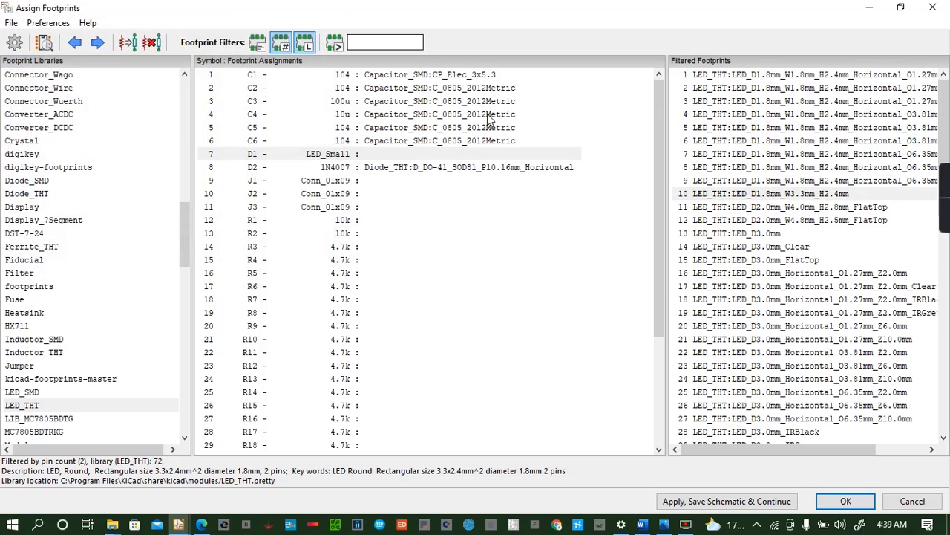
double_click(774, 193)
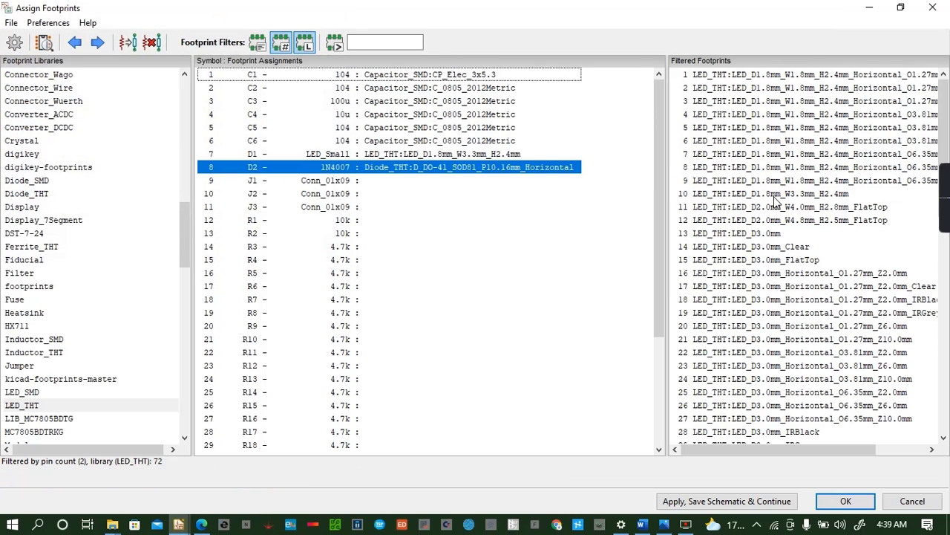
Assign the Connector_PinHeader_2.00mm:PinHeader_1x09_P2.00mm_Vertical footprint to connectors J1, J2 and J3
click(343, 182)
scroll(113, 250, down, 2)
scroll(113, 248, down, 9)
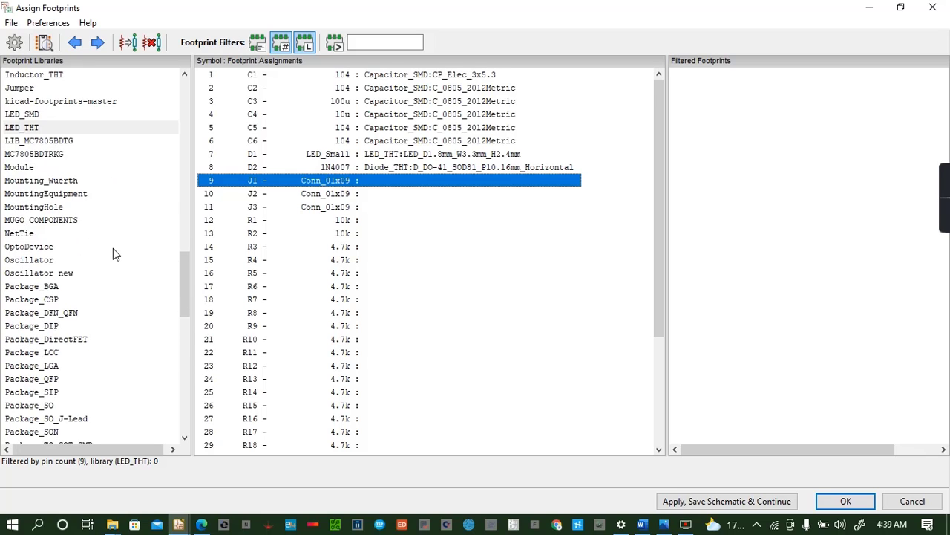
scroll(115, 248, down, 1)
scroll(115, 250, up, 20)
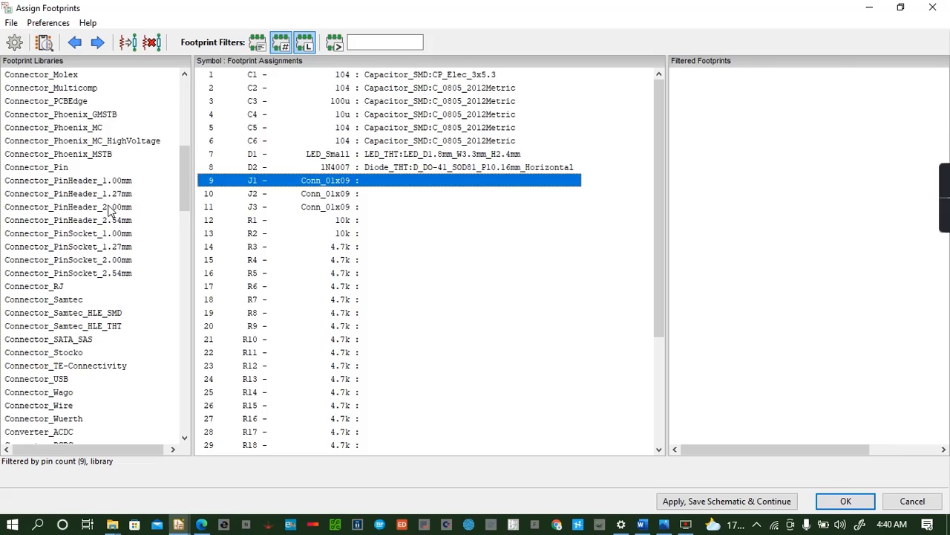
click(110, 208)
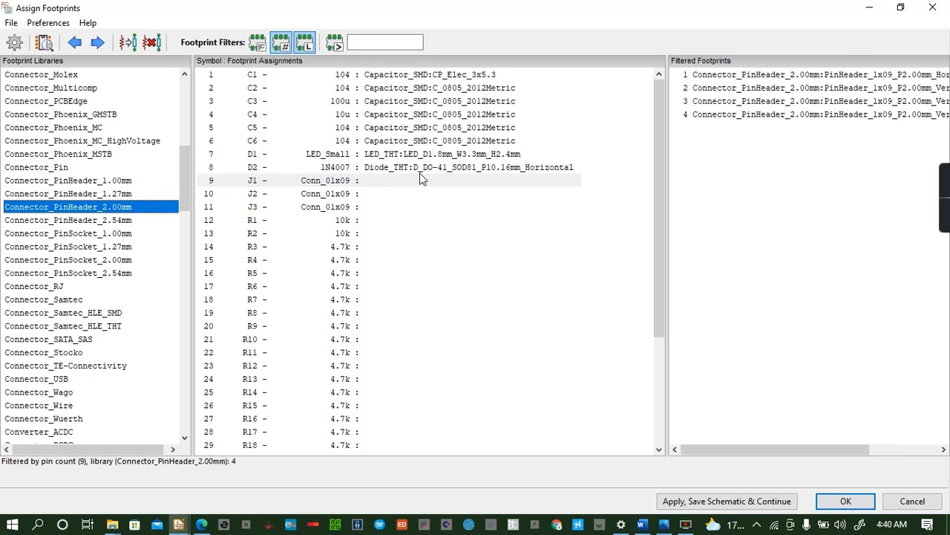
click(857, 74)
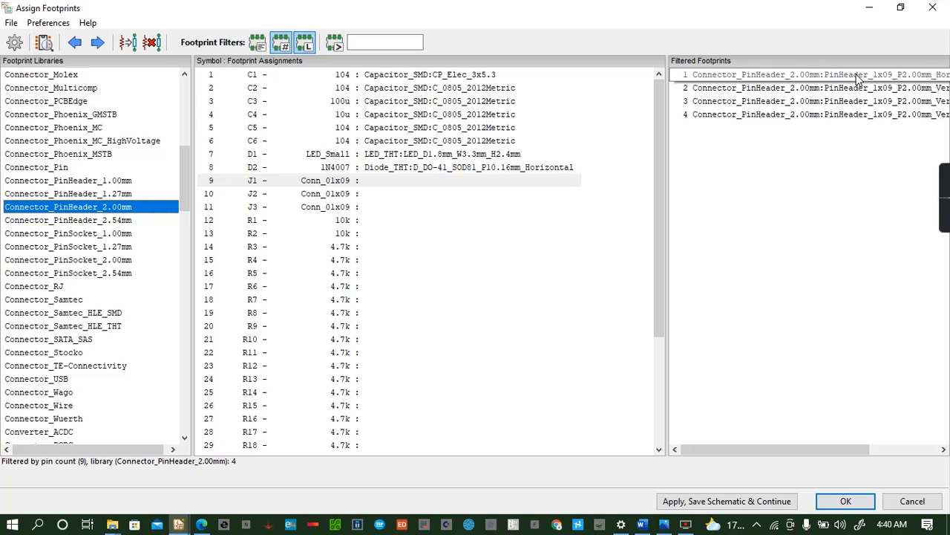
click(856, 74)
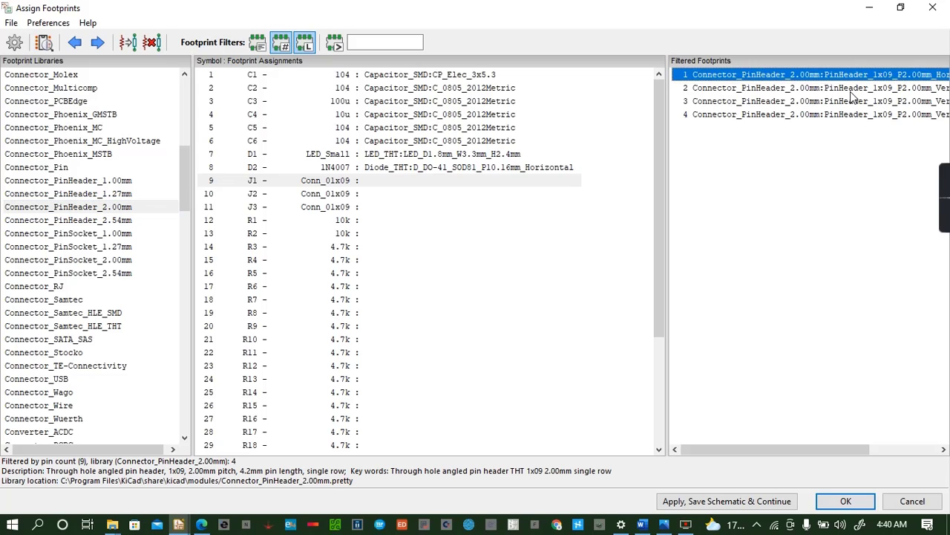
click(851, 91)
double_click(852, 89)
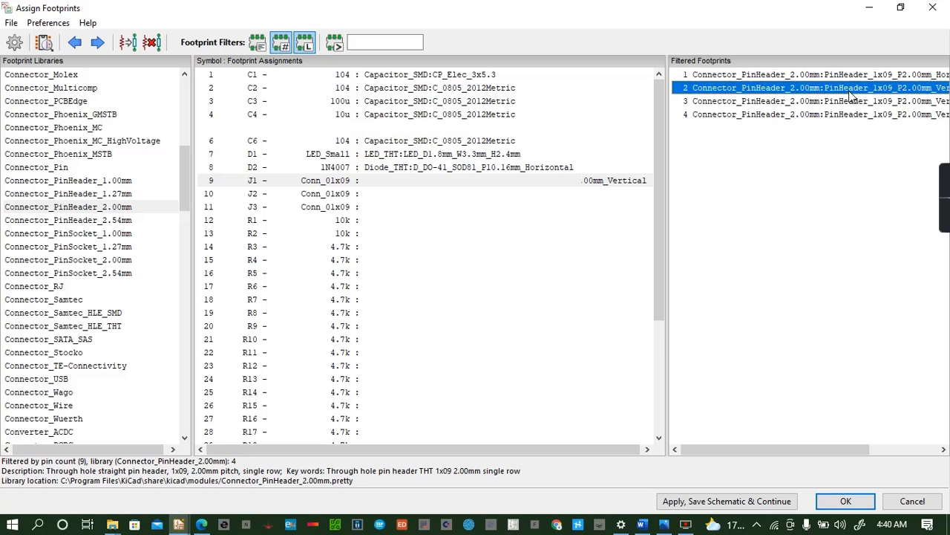
double_click(852, 89)
double_click(852, 89)
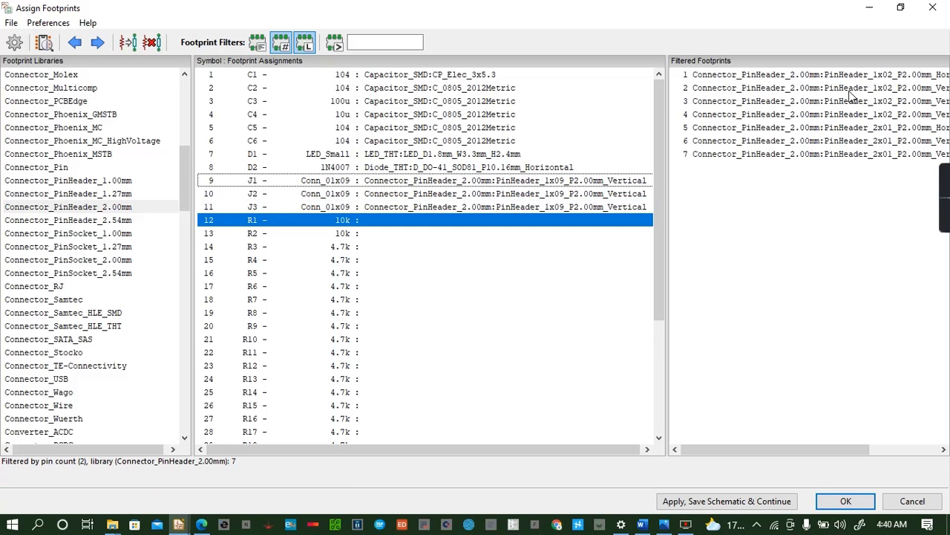
Assign the Resistor_SMD:R_0805_2012Metric footprint to resistors R1 through R26
click(41, 182)
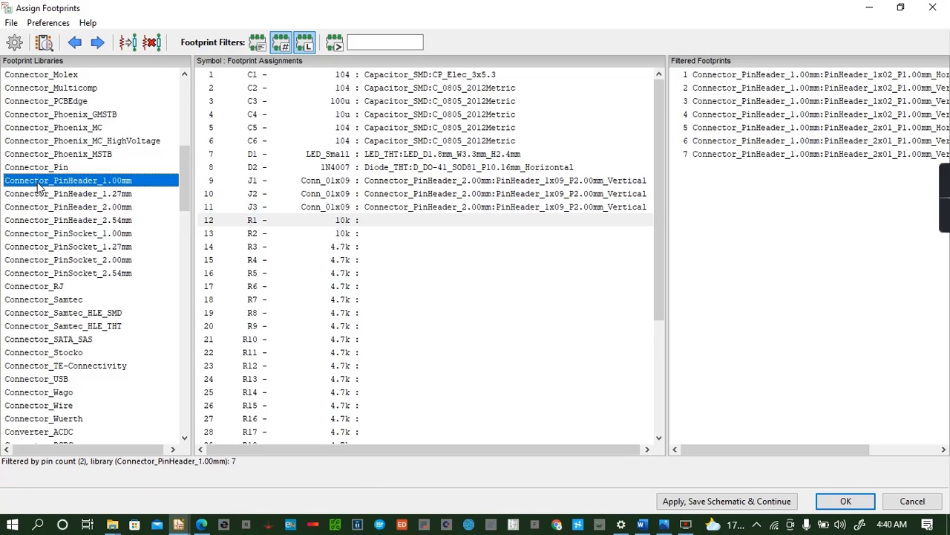
key(r)
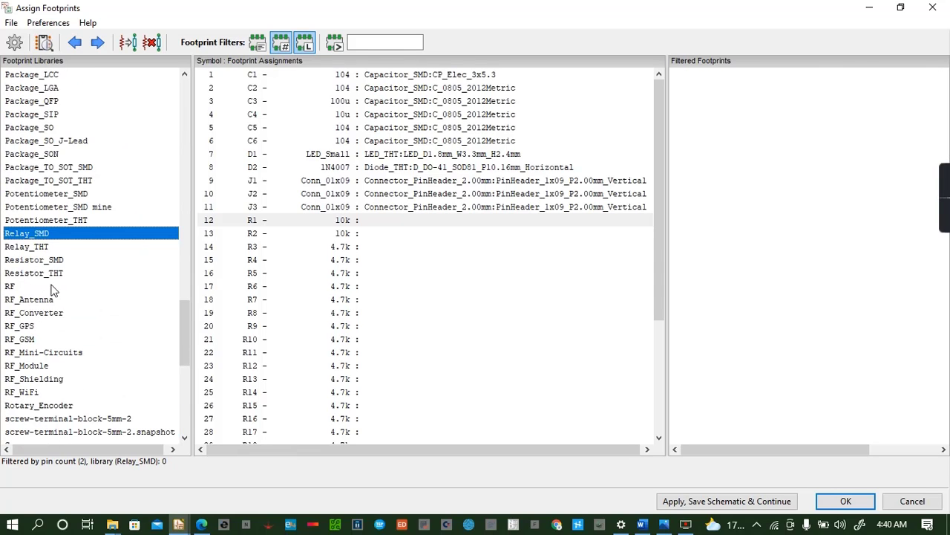
click(60, 262)
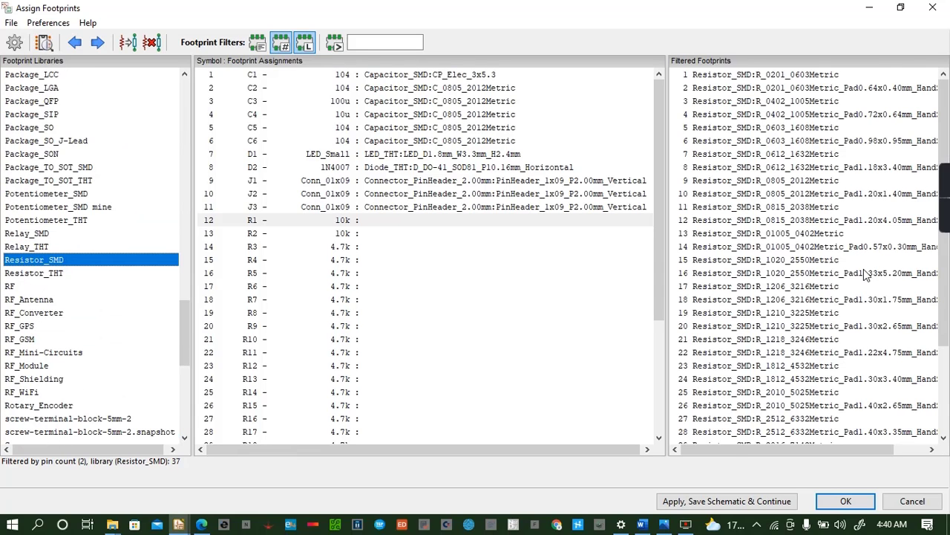
scroll(791, 211, down, 1)
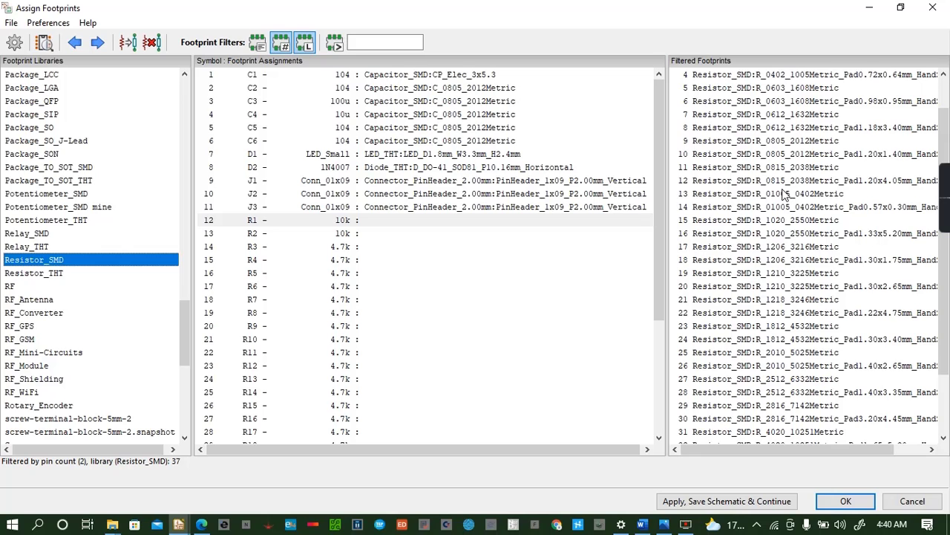
double_click(772, 148)
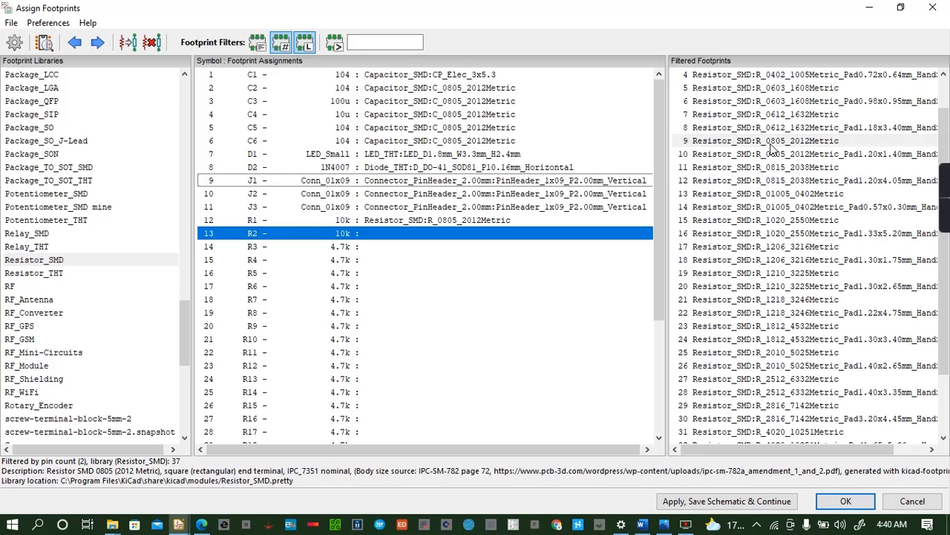
double_click(773, 149)
double_click(772, 149)
double_click(772, 141)
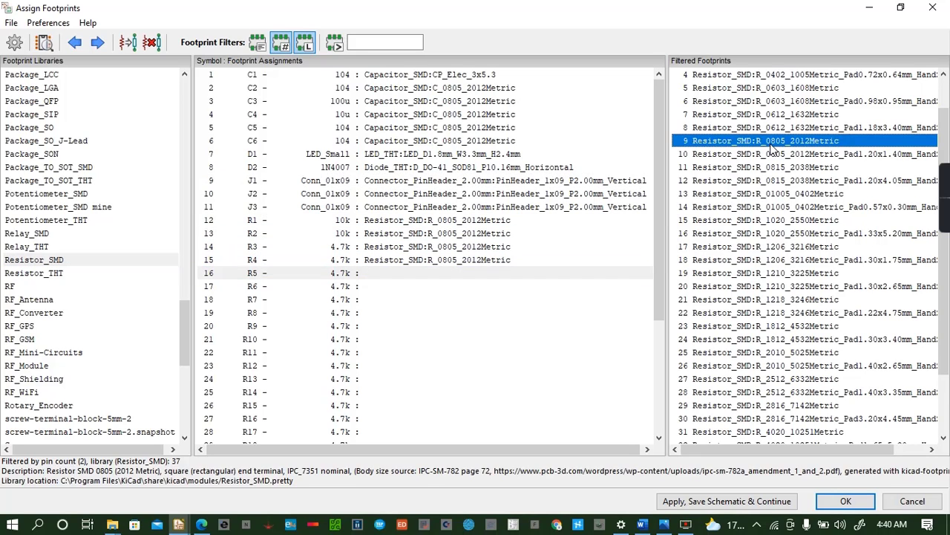
double_click(772, 141)
double_click(772, 141)
double_click(771, 145)
double_click(771, 144)
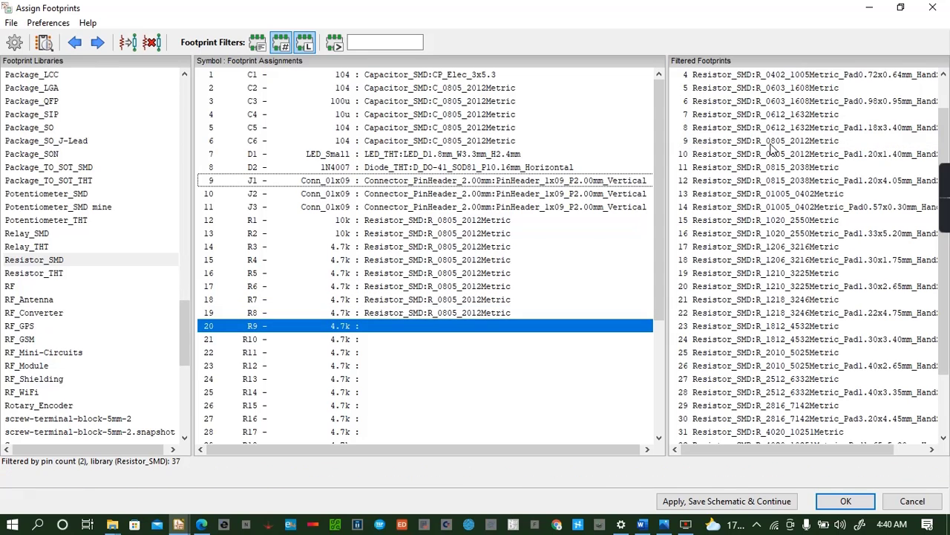
double_click(771, 145)
click(771, 145)
double_click(771, 143)
double_click(771, 143)
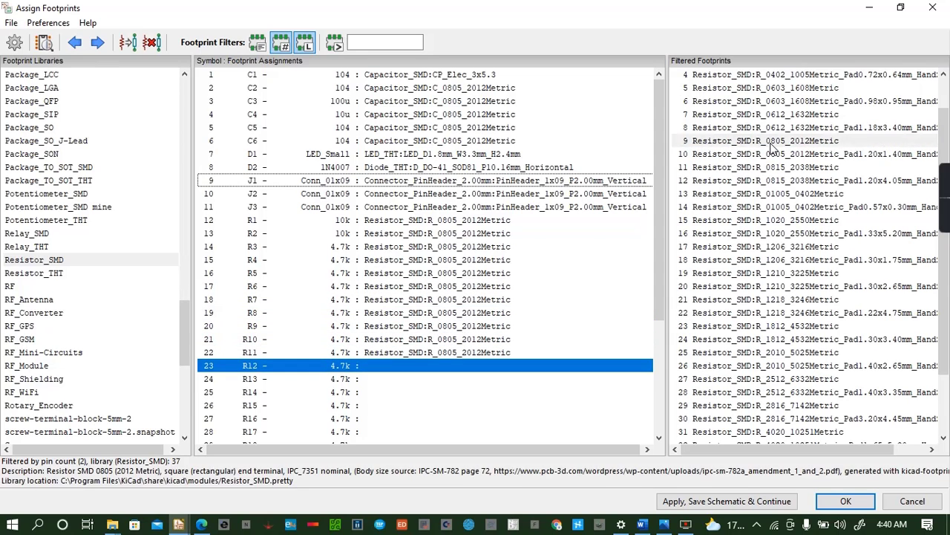
double_click(771, 142)
double_click(771, 142)
double_click(771, 143)
double_click(771, 142)
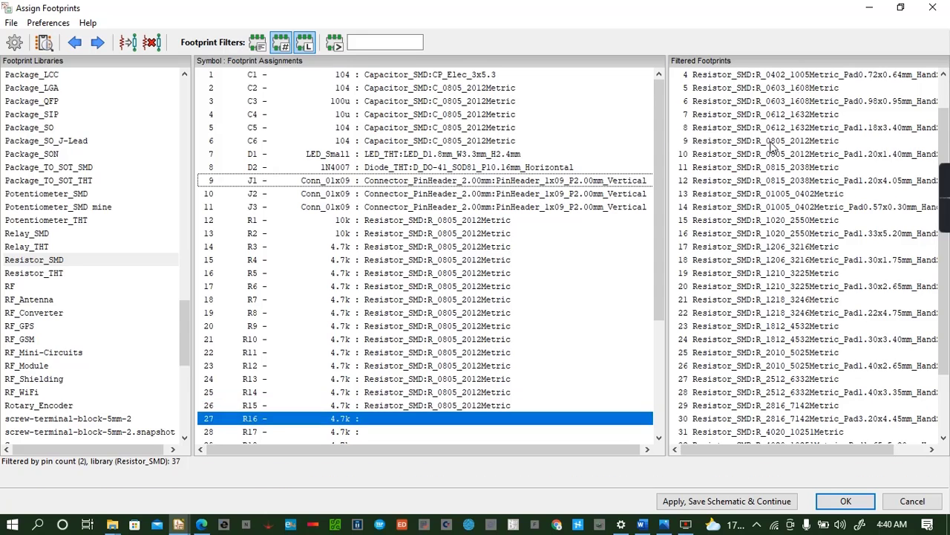
double_click(771, 142)
double_click(771, 143)
double_click(771, 143)
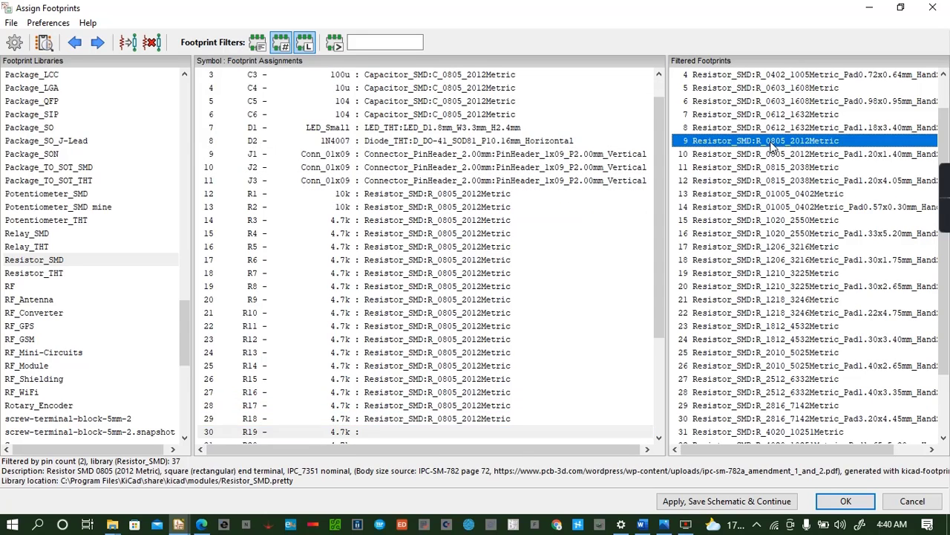
double_click(771, 143)
double_click(771, 143)
double_click(771, 143)
double_click(771, 143)
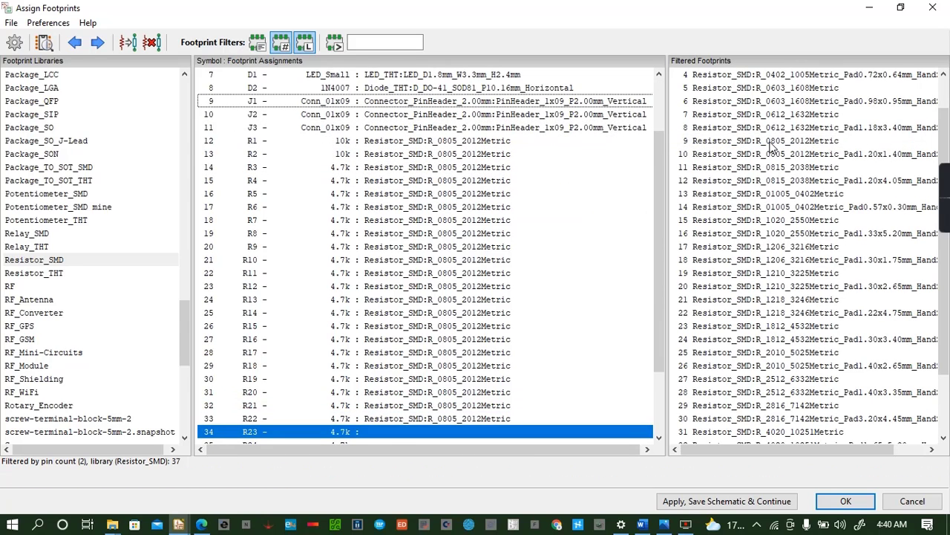
double_click(771, 143)
double_click(771, 142)
double_click(771, 142)
double_click(771, 143)
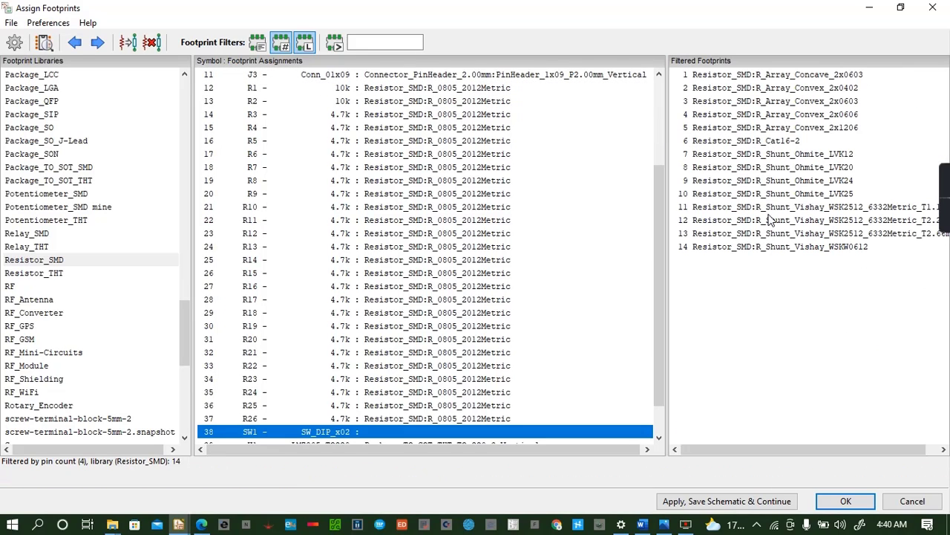
Browse the button and switch footprint libraries for SW1 and list the Button_Switch_SMD footprints
scroll(585, 280, down, 1)
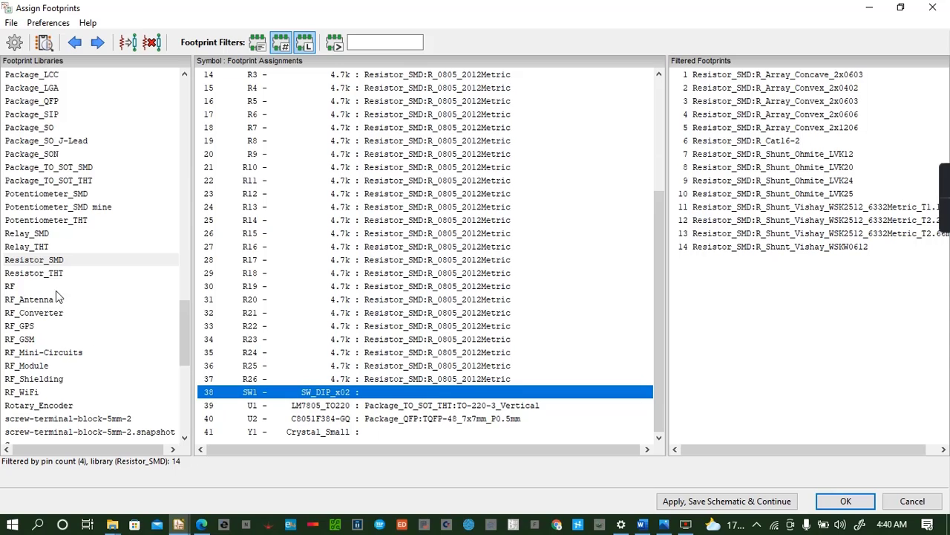
click(61, 221)
scroll(62, 225, up, 12)
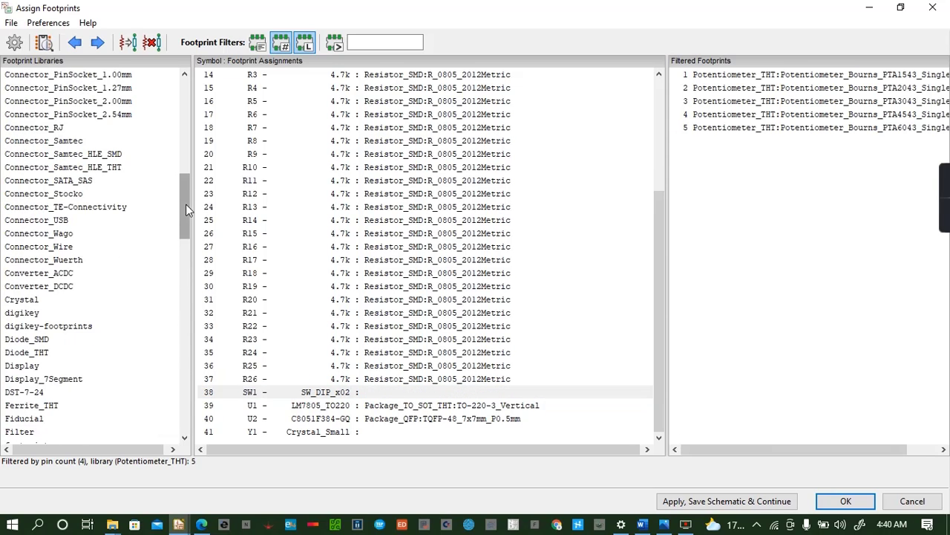
drag(186, 207, 185, 115)
click(90, 129)
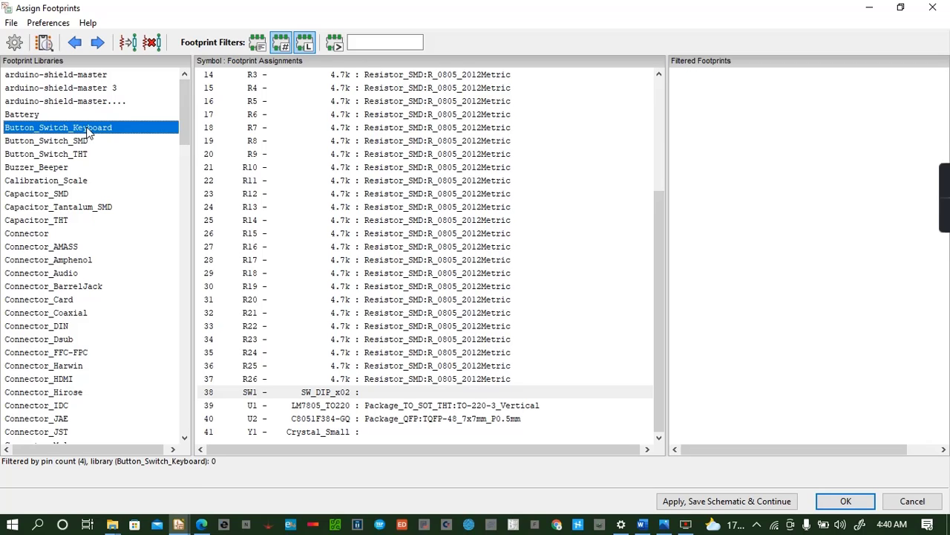
click(86, 141)
click(91, 156)
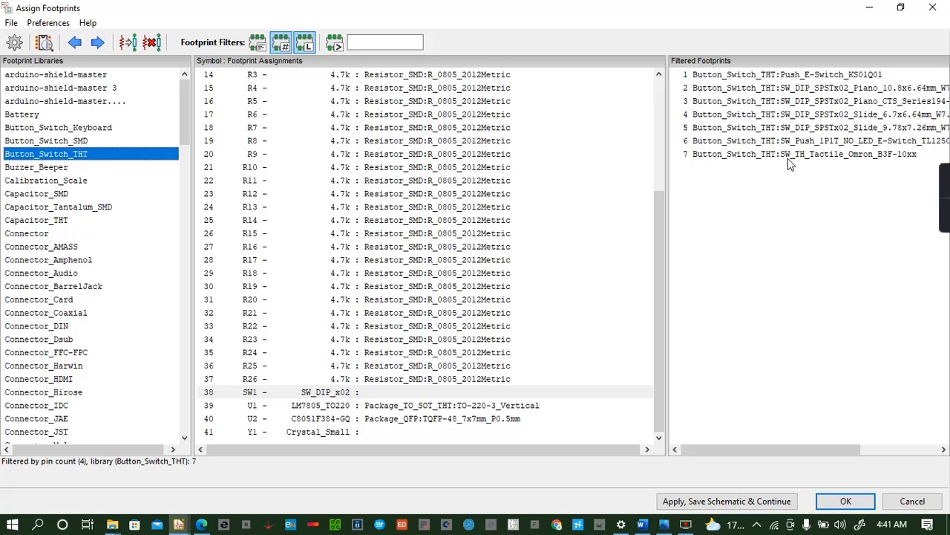
click(81, 141)
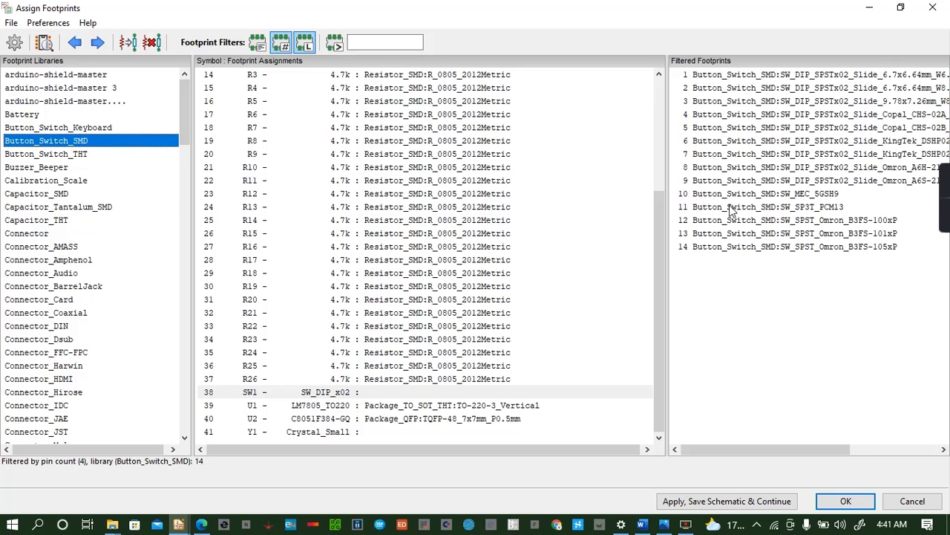
Preview the Button_Switch_SMD:SW_SPST_Omron_B3FS-101xP footprint and examine its model in 3D
click(785, 247)
click(778, 233)
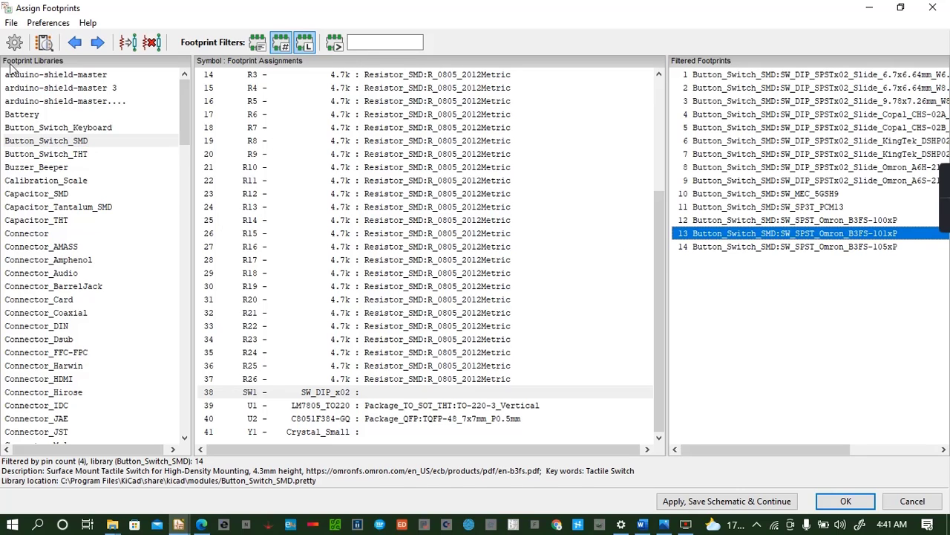
click(44, 43)
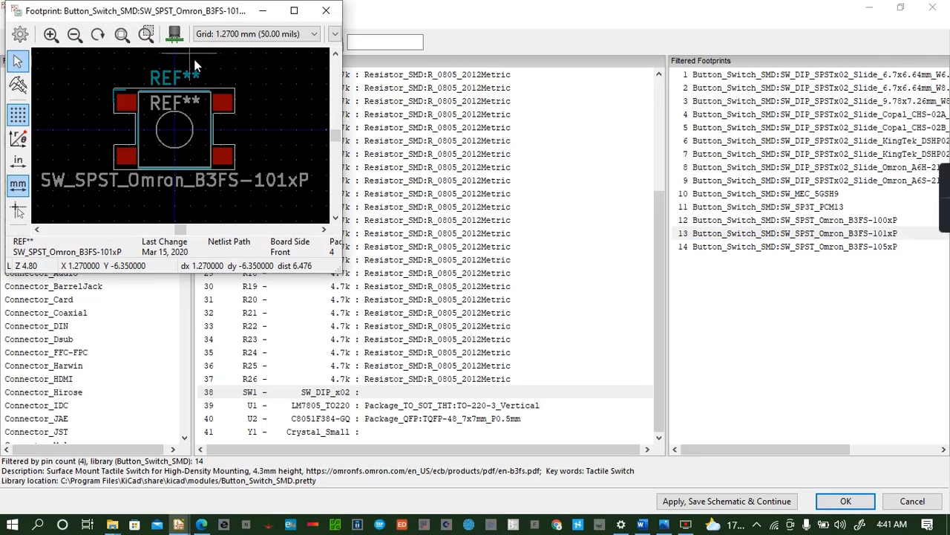
click(174, 34)
drag(183, 210, 245, 134)
click(327, 9)
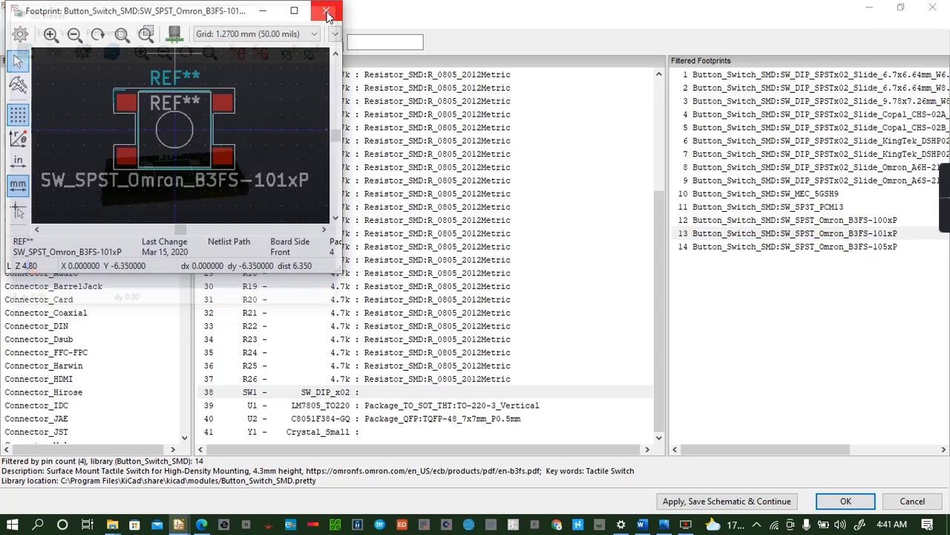
click(326, 10)
Preview the Button_Switch_SMD:SW_SPST_Omron_B3FS-105xP footprint and rotate its 3D model to examine the switch
click(770, 247)
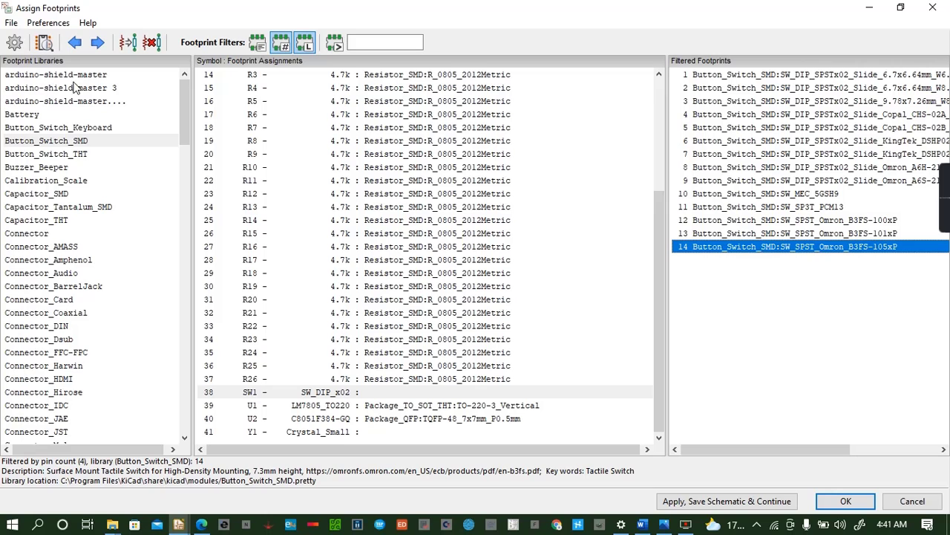
click(44, 42)
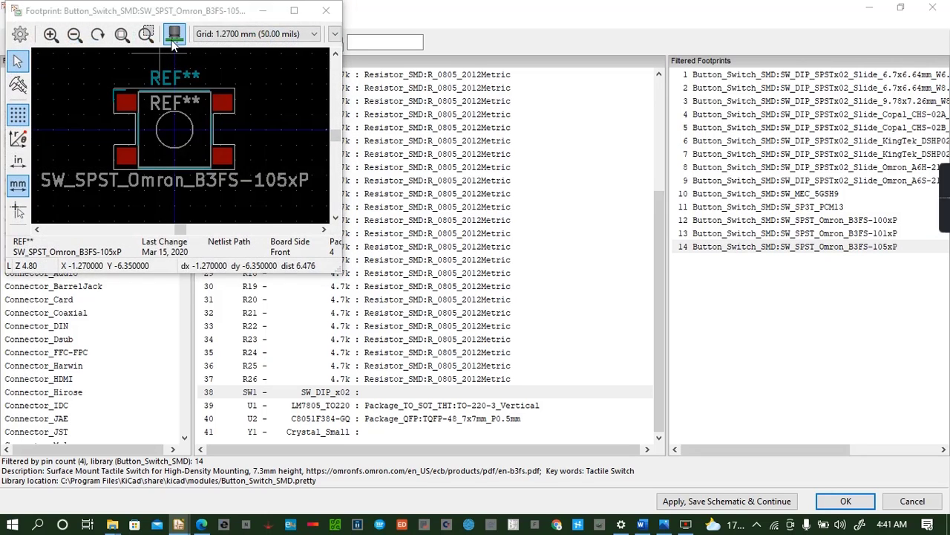
click(173, 34)
drag(175, 179, 222, 215)
click(326, 10)
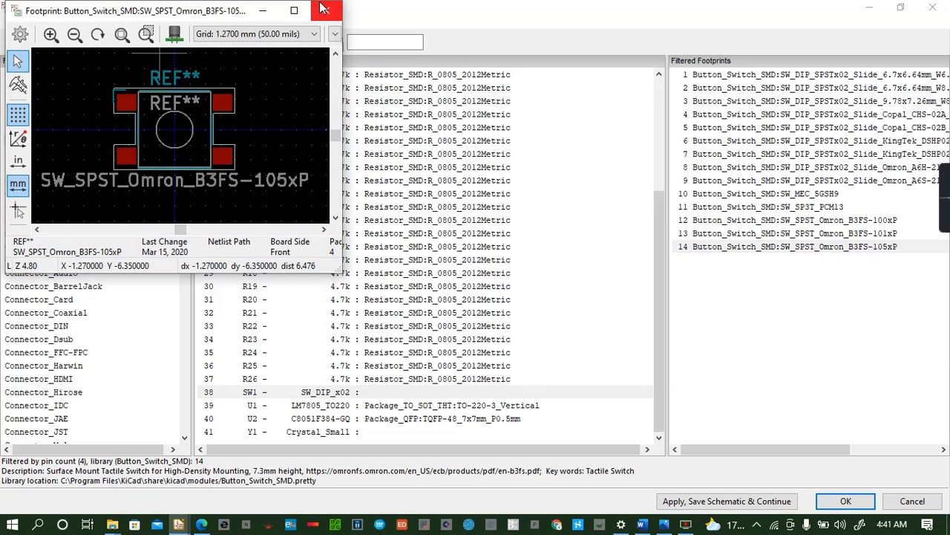
click(323, 9)
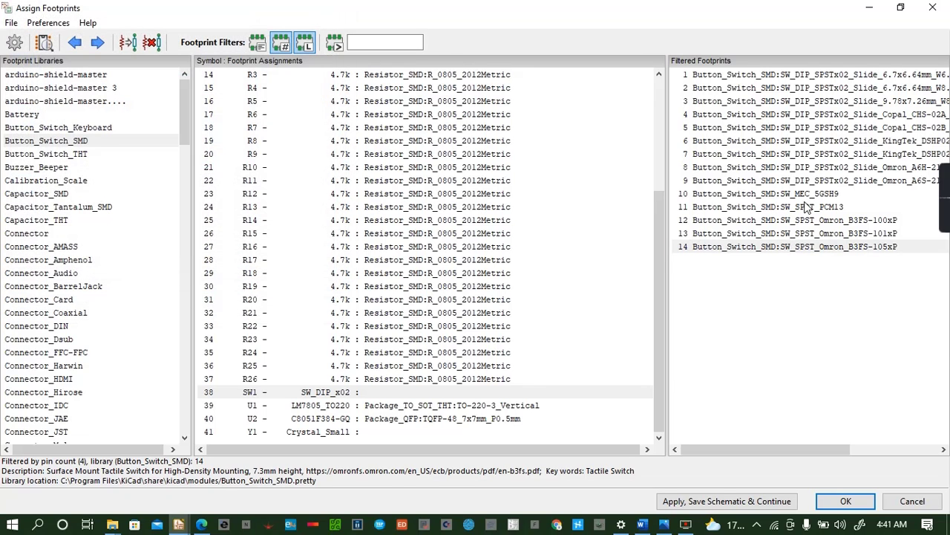
Compare the SW_MEC_5GSH9 and SW_SPST_Omron_B3FS-101xP switch footprints in the 3D preview
click(807, 194)
click(45, 43)
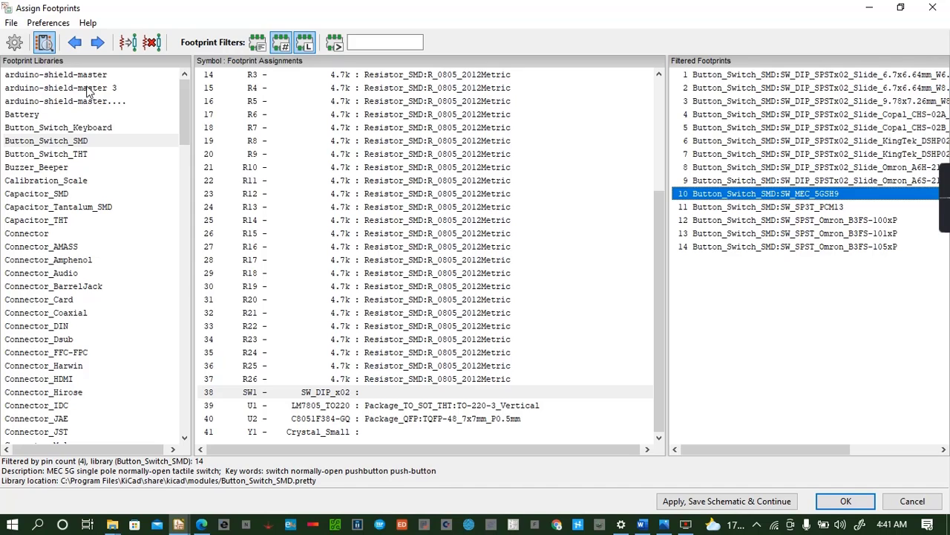
click(176, 43)
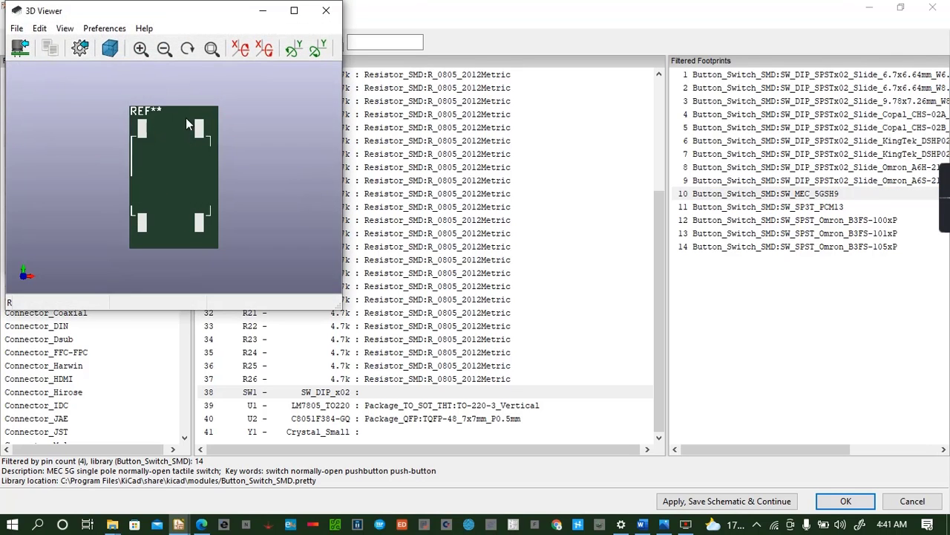
click(326, 10)
click(852, 235)
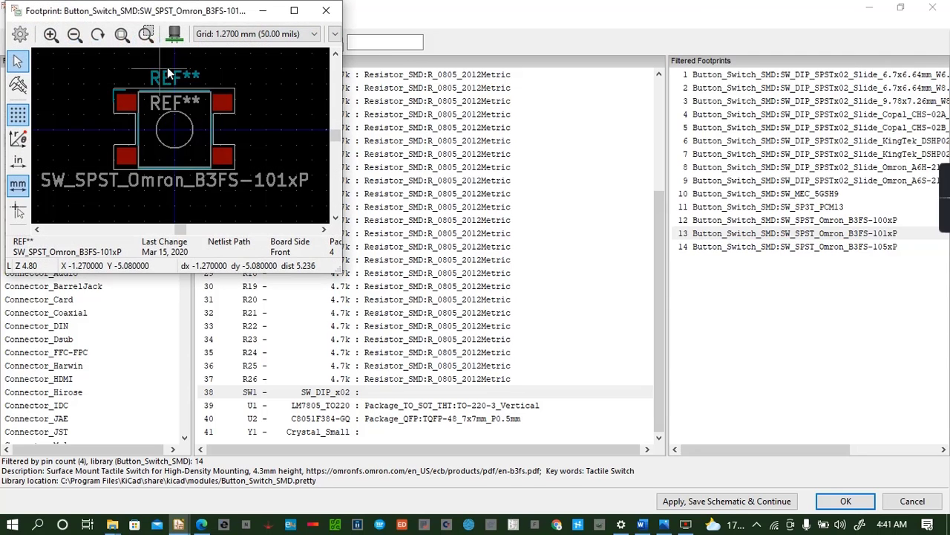
click(176, 36)
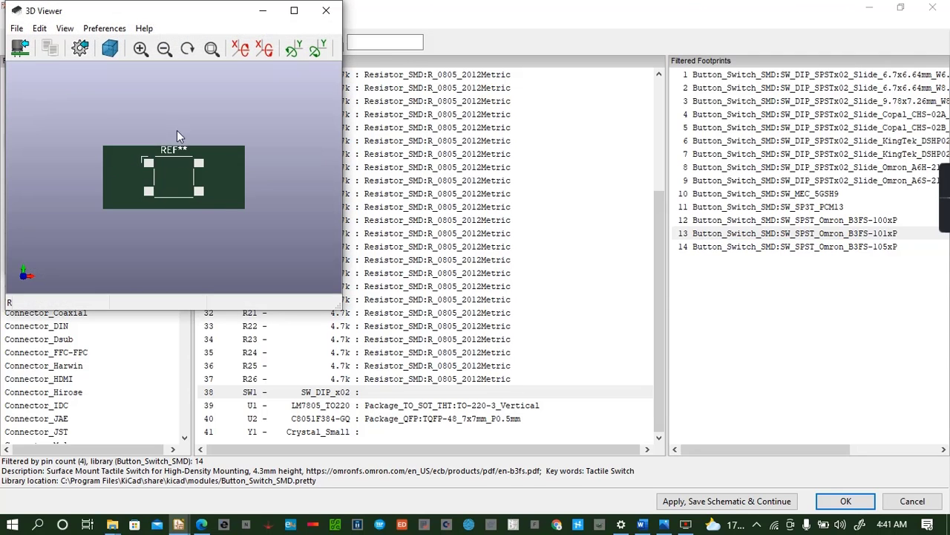
click(326, 10)
Check the SW_SPST_Omron_B3FS-105xP model in 3D again and assign that Button_Switch_SMD footprint to switch SW1
click(750, 248)
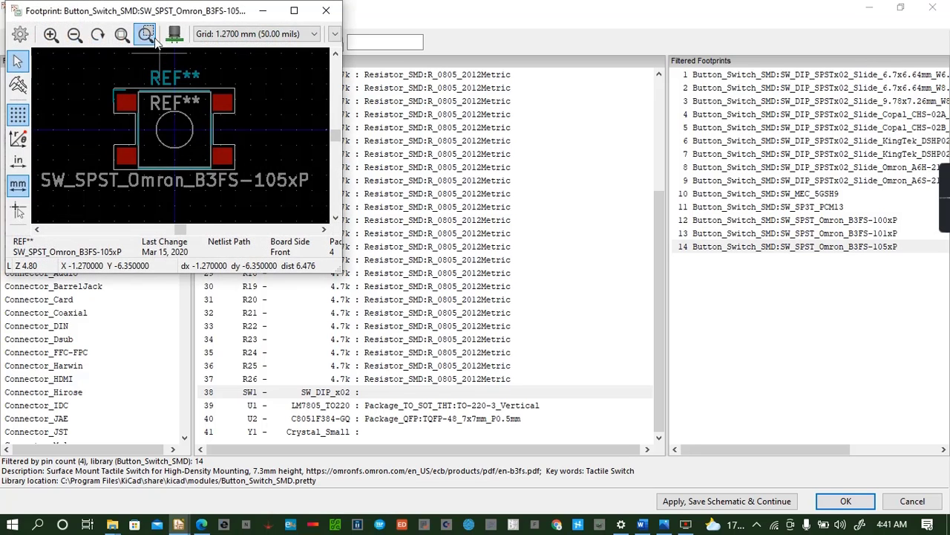
click(174, 36)
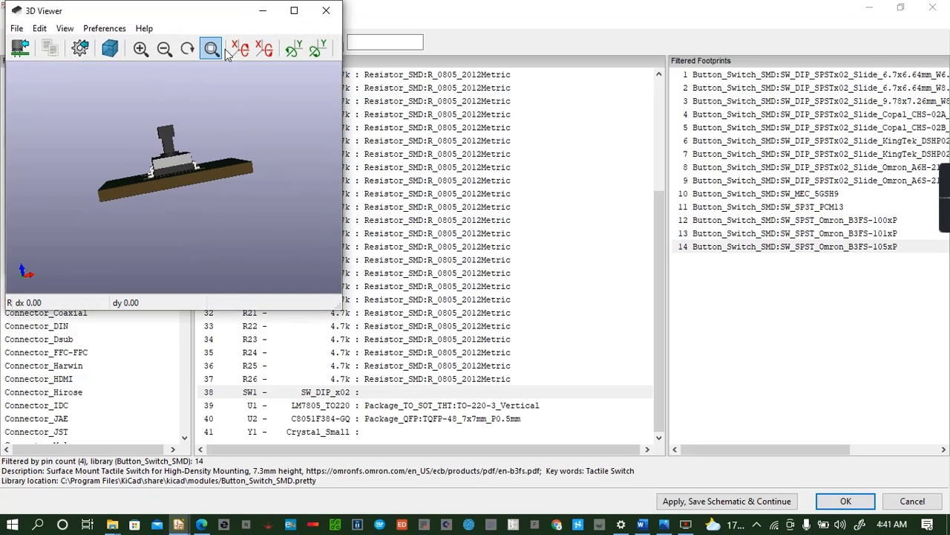
click(326, 10)
click(320, 10)
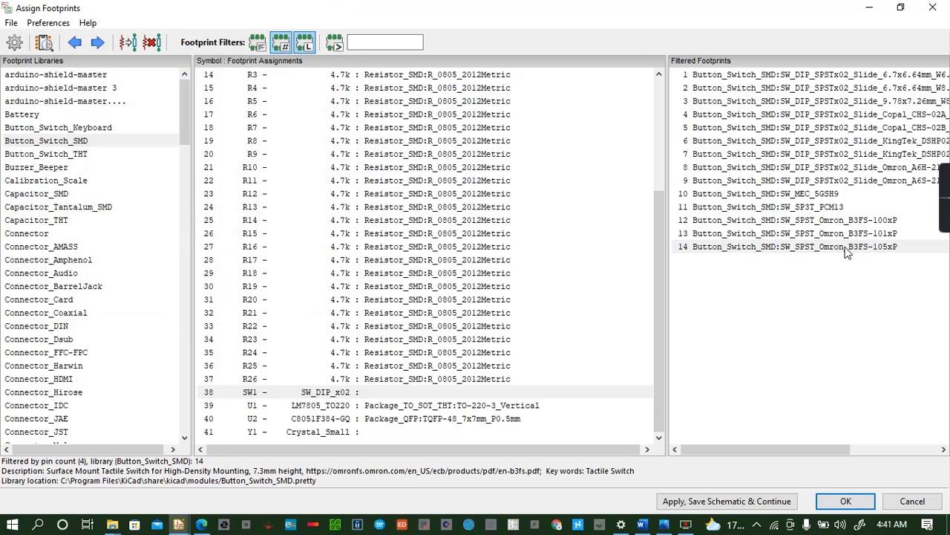
double_click(846, 246)
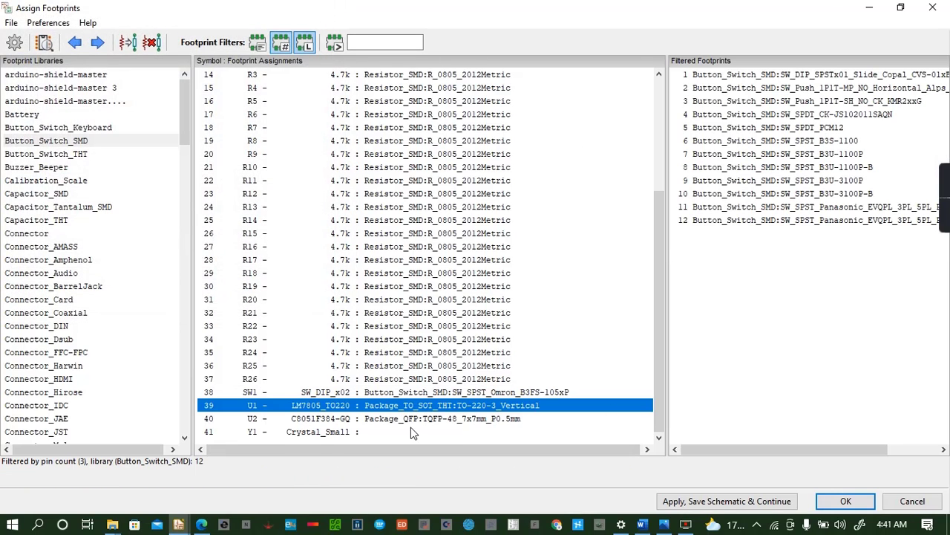
Select crystal Y1 in the footprint assignments and list the footprints of the Crystal library
click(354, 432)
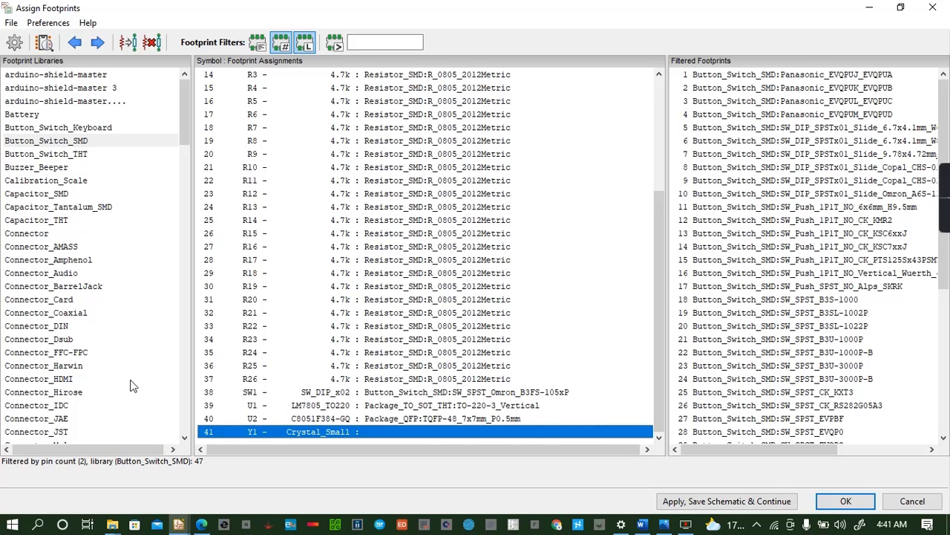
click(51, 339)
scroll(51, 339, down, 10)
key(Down)
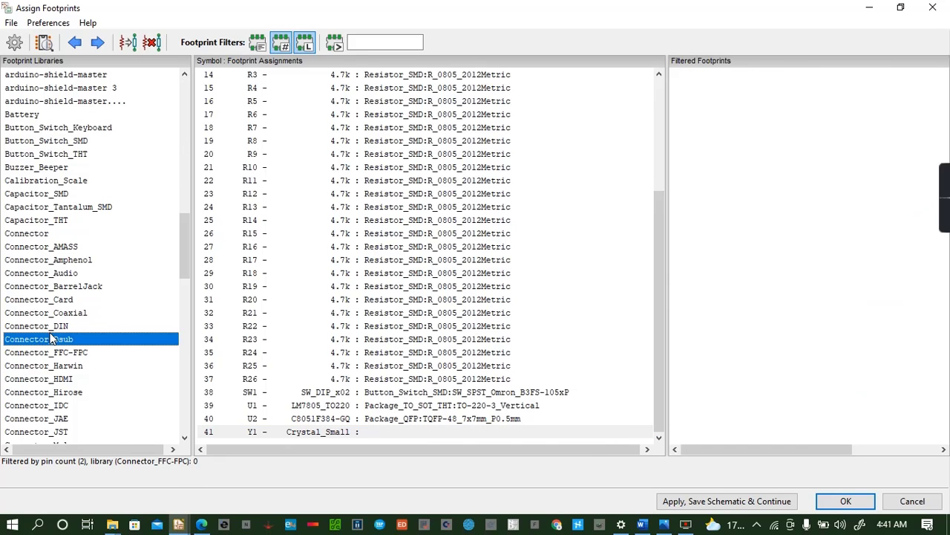
scroll(20, 353, down, 5)
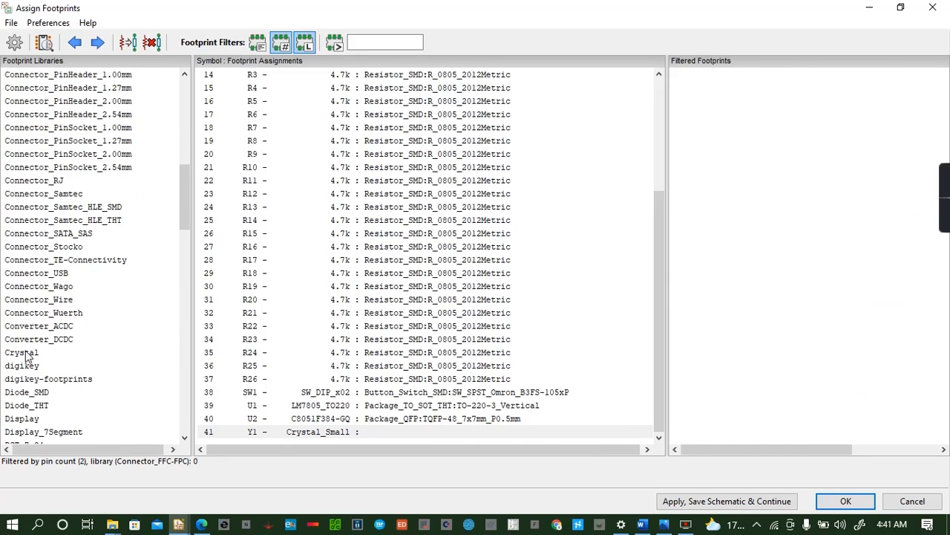
click(23, 353)
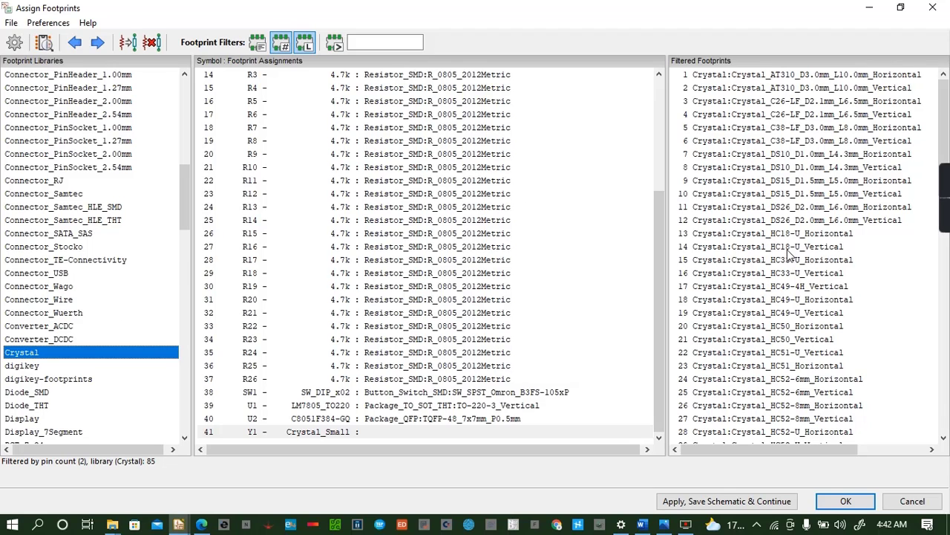
Browse the Crystal footprints and examine Crystal_SMD_0603-2Pin_6.0x3.5mm_HandSoldering in the footprint preview and 3D viewer
scroll(734, 263, down, 5)
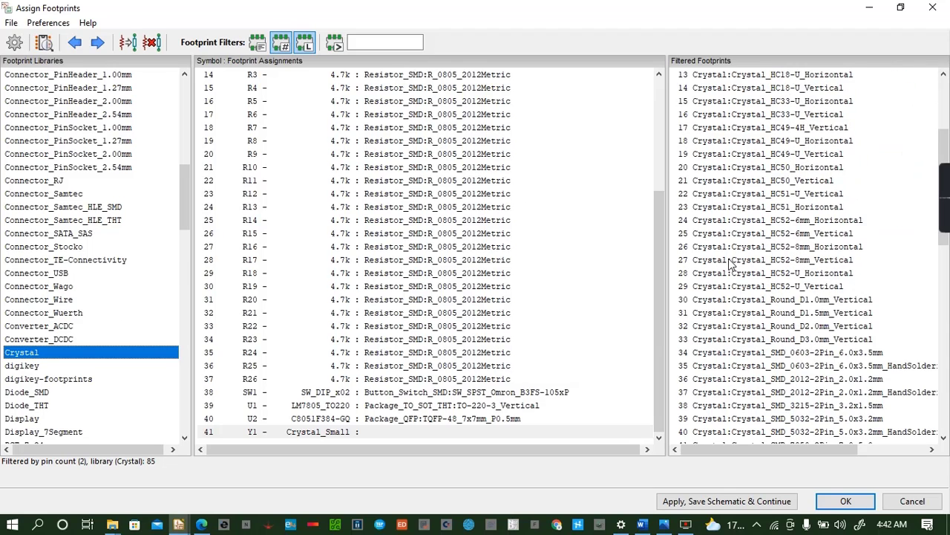
scroll(728, 266, up, 5)
click(732, 142)
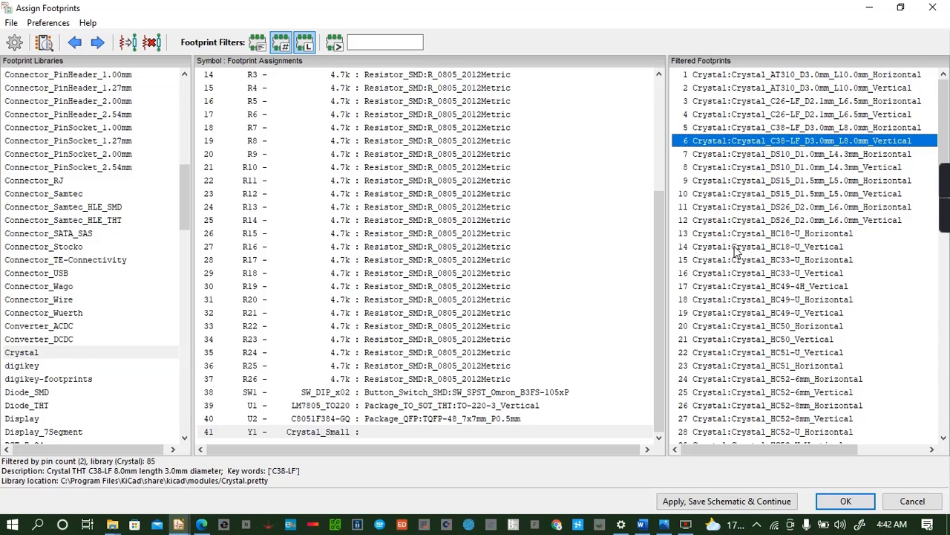
scroll(735, 253, down, 9)
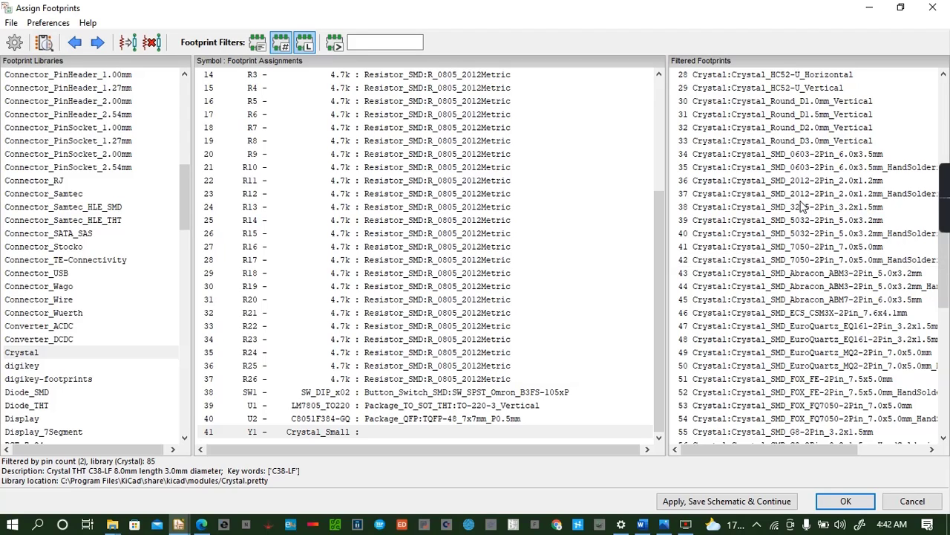
click(800, 168)
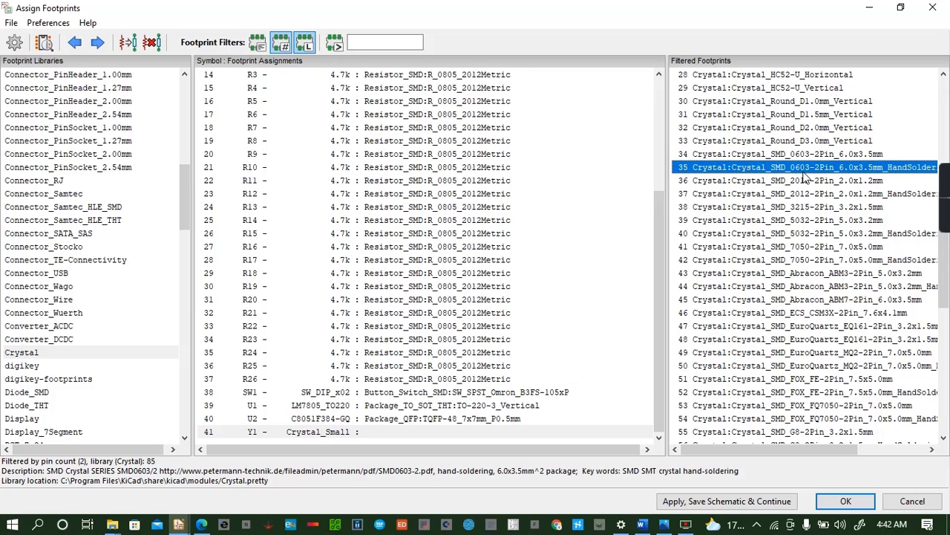
click(42, 43)
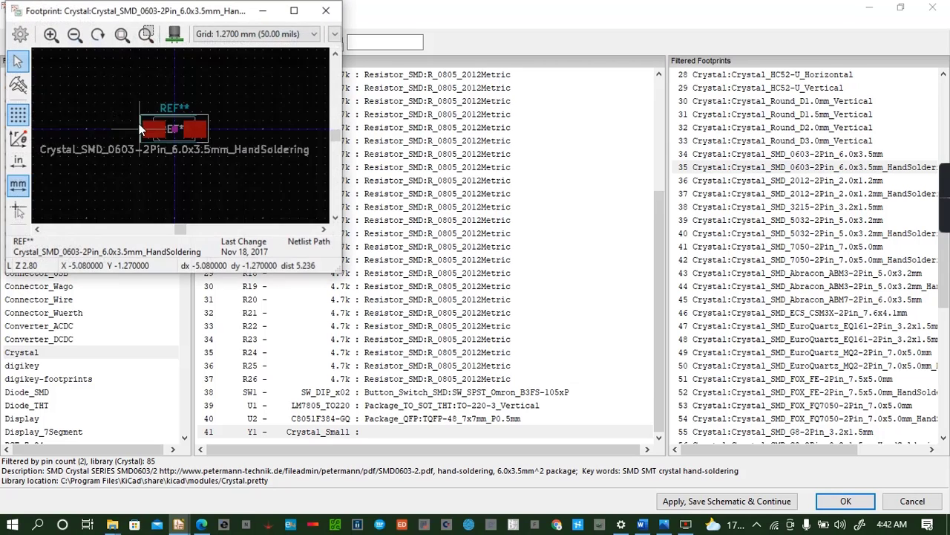
click(173, 34)
drag(197, 194, 191, 63)
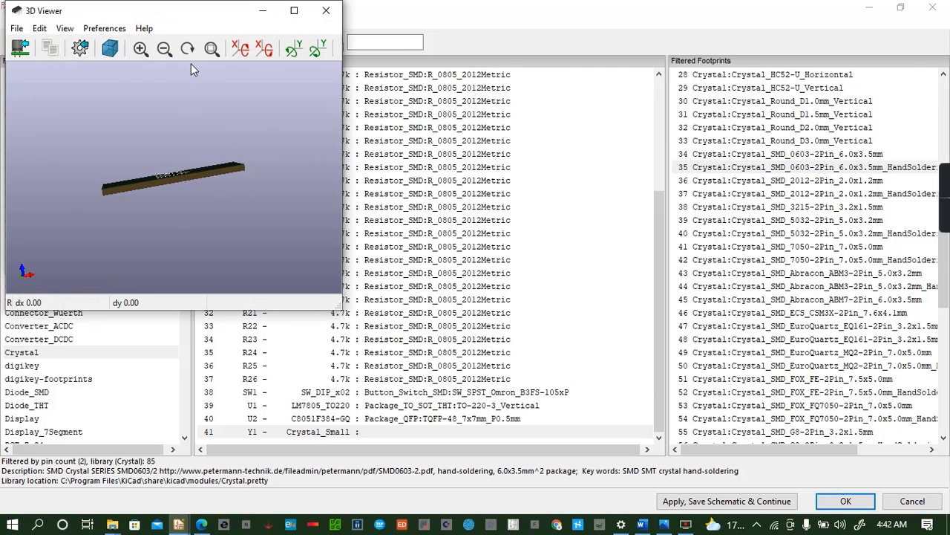
click(323, 10)
click(327, 11)
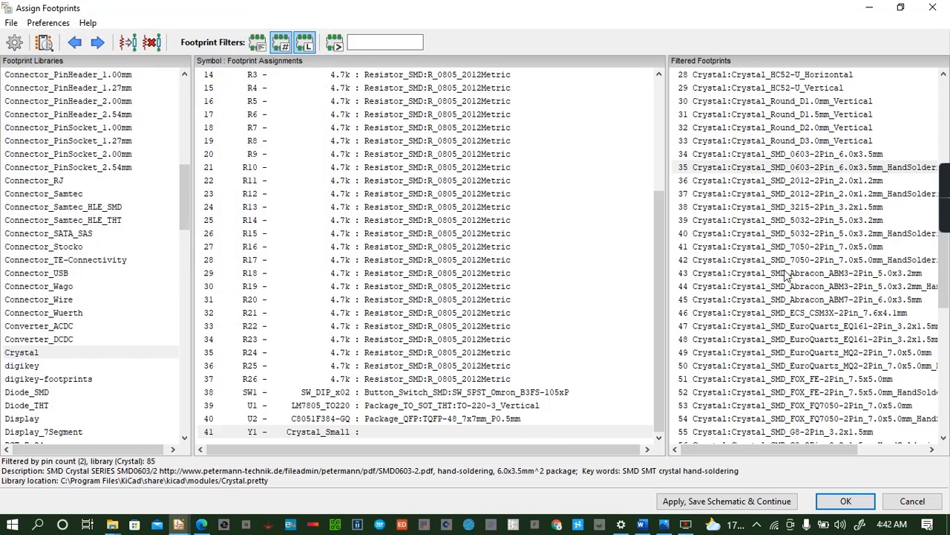
Preview the Crystal_SMD_HC49-SD footprint and check its 3D view
click(772, 211)
scroll(765, 245, down, 4)
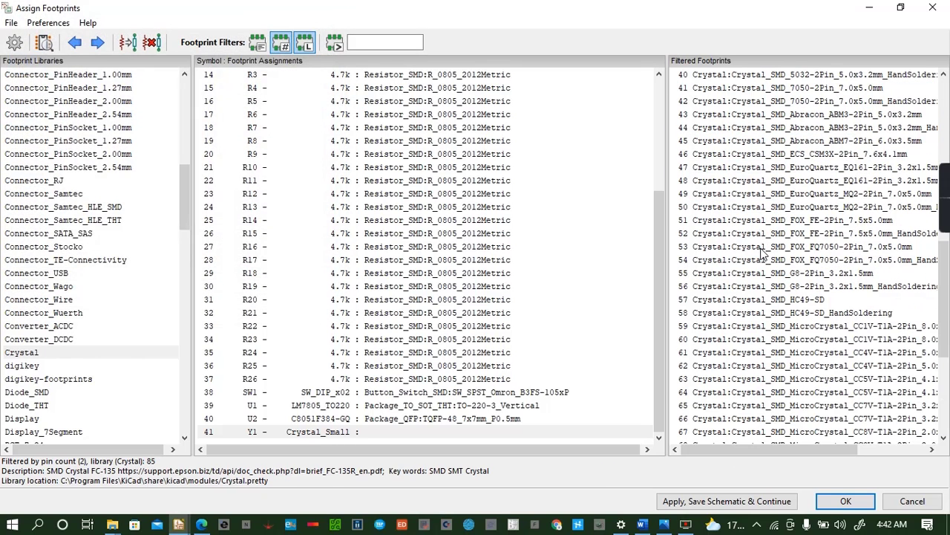
click(778, 303)
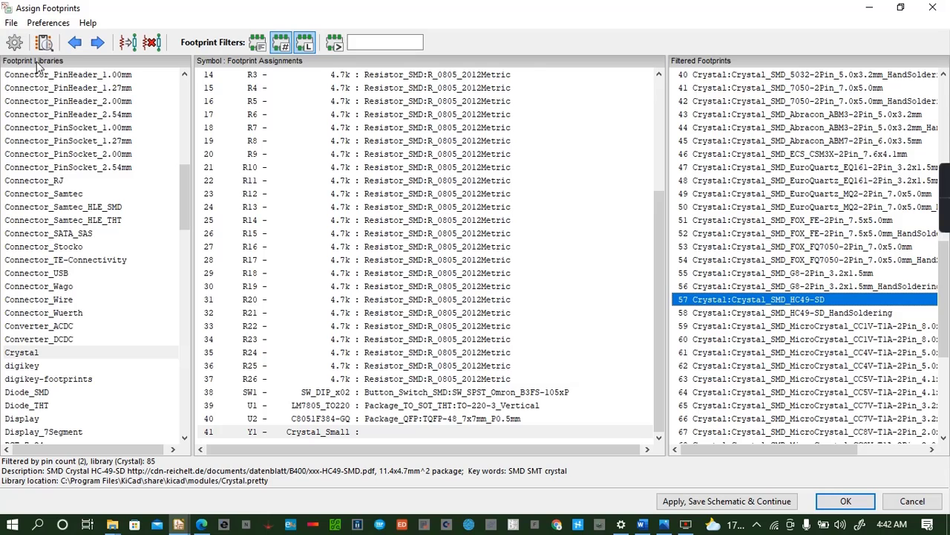
click(44, 42)
click(175, 34)
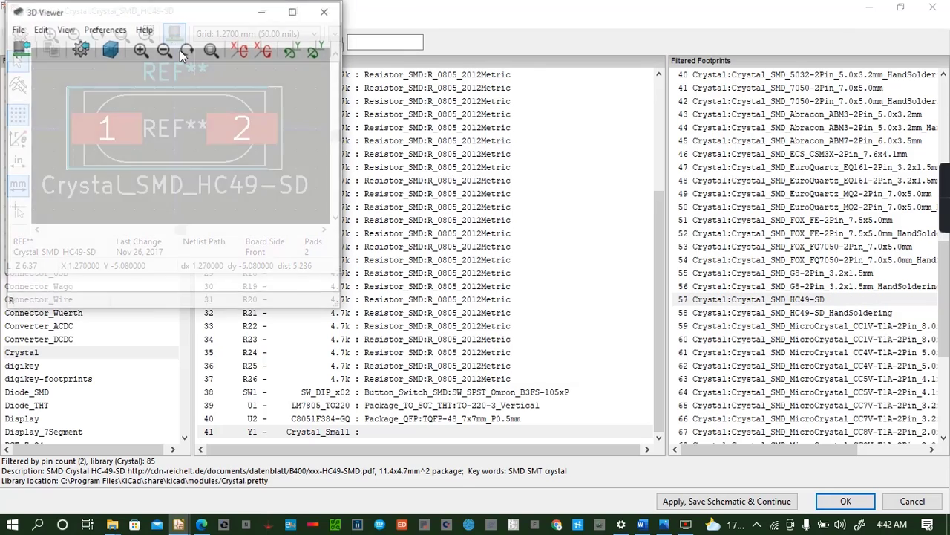
click(327, 11)
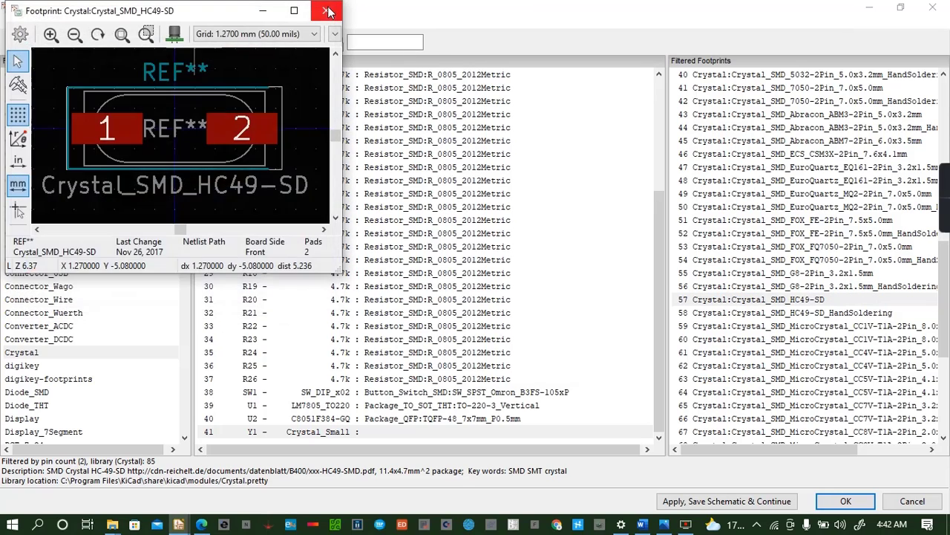
click(328, 11)
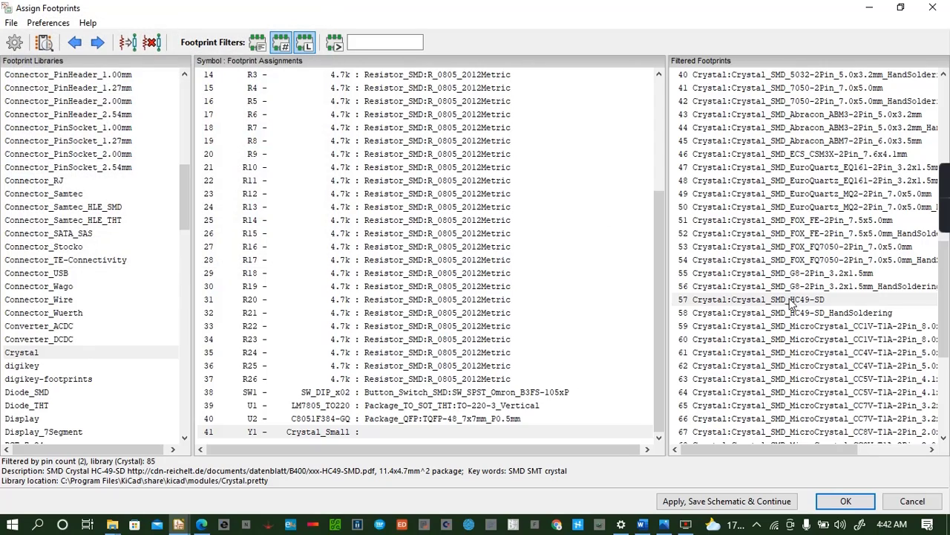
Assign Crystal:Crystal_SMD_HC49-SD to crystal Y1, save the schematic with the assignments and finish the footprint assignment
double_click(791, 301)
click(725, 501)
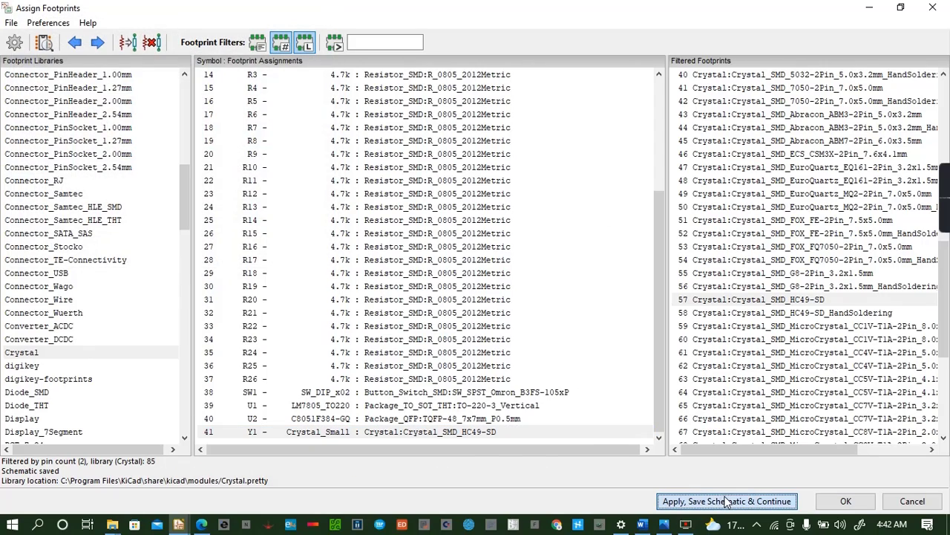
click(846, 501)
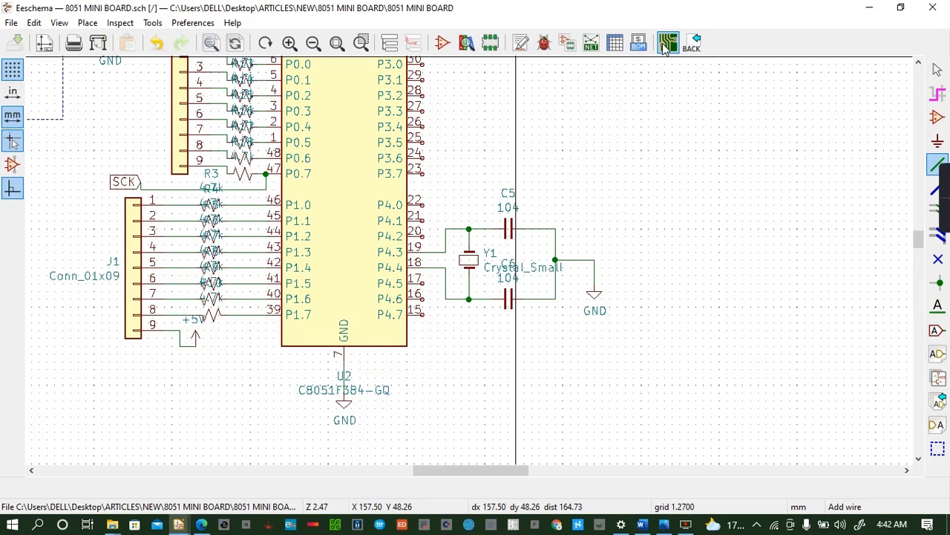
Generate the schematic's netlist in the default Pcbnew format and save the netlist file
click(666, 46)
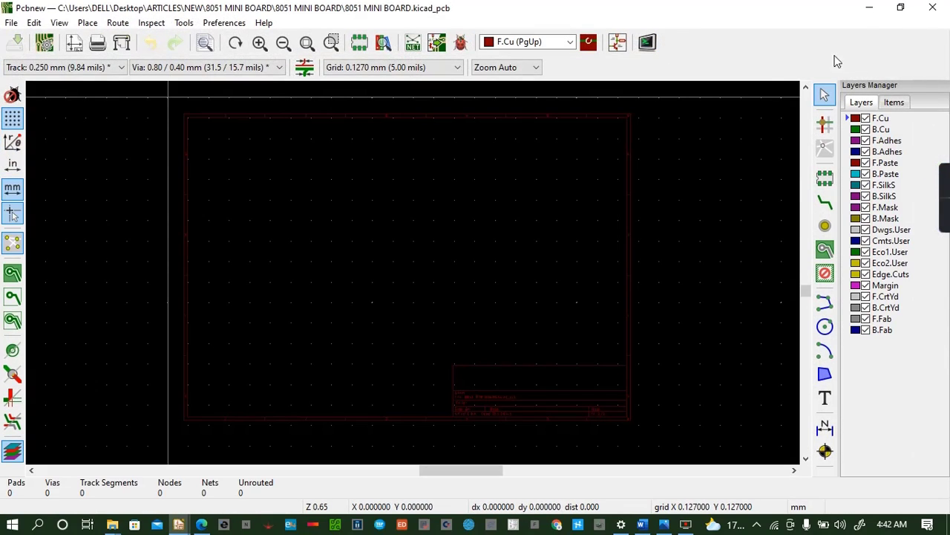
click(932, 8)
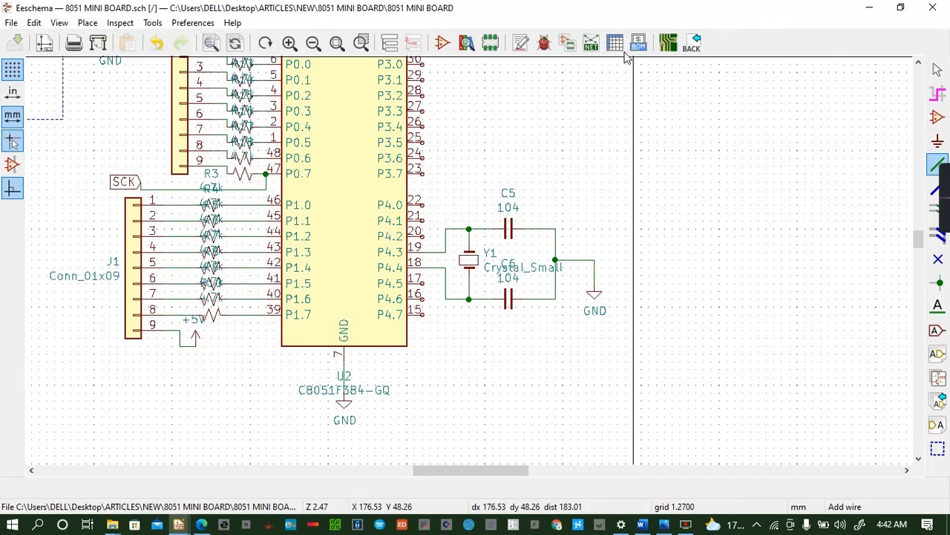
click(592, 45)
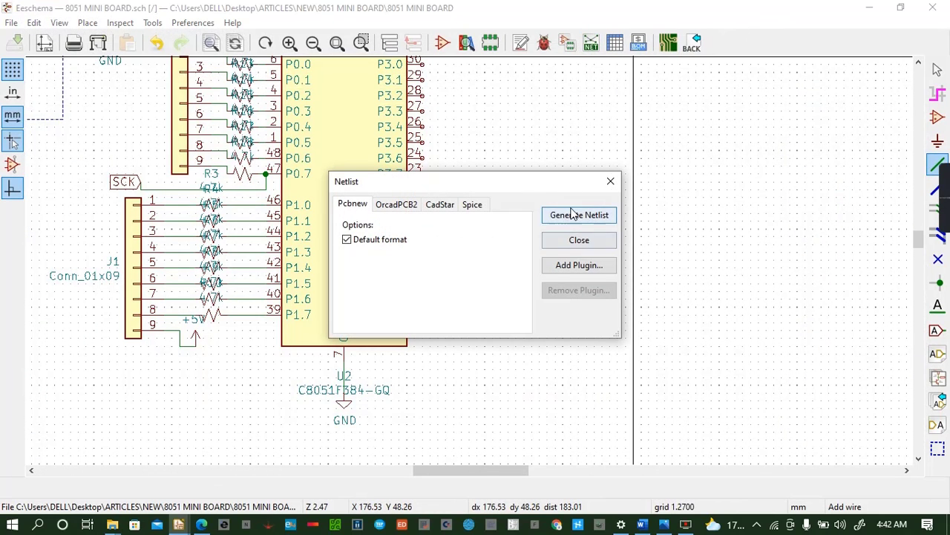
click(579, 214)
click(685, 465)
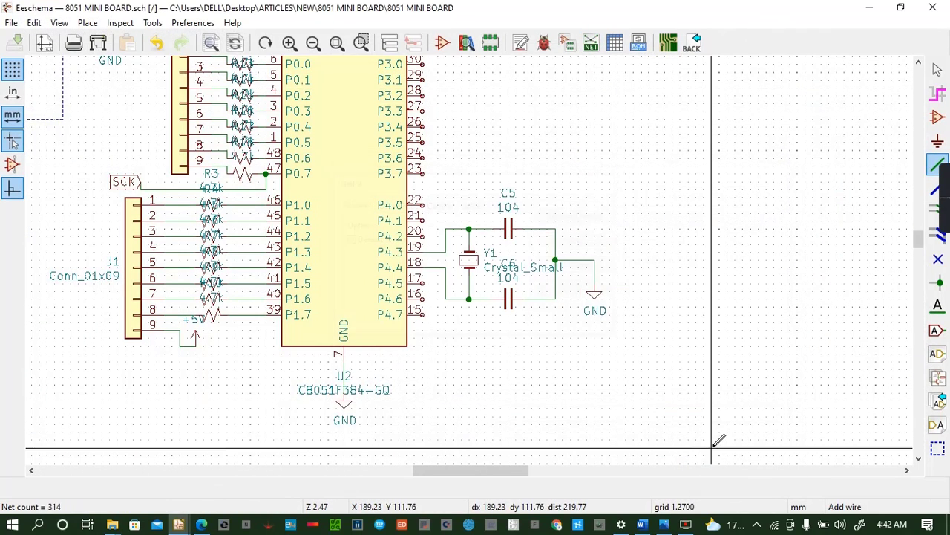
Switch to the Pcbnew board editor, update the PCB from the schematic and place the imported footprints near the middle of the sheet
click(669, 45)
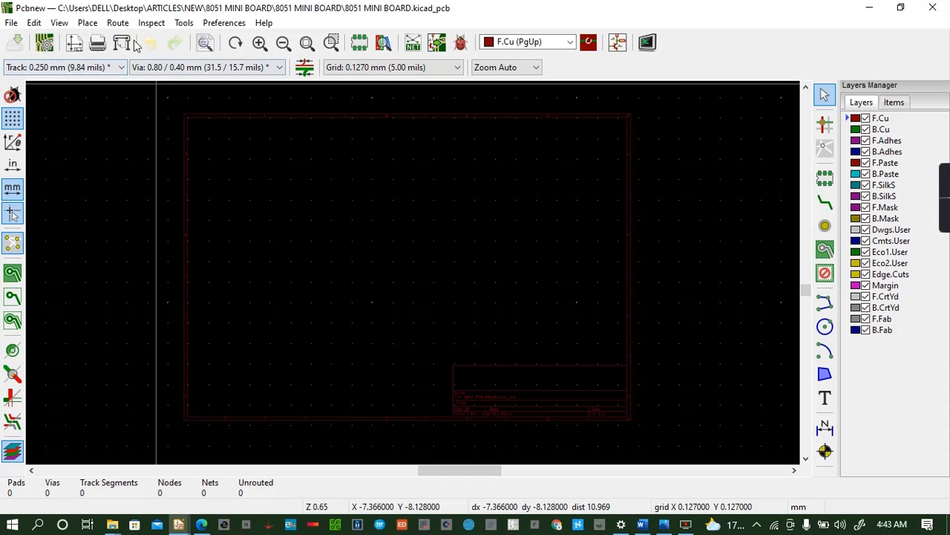
click(439, 46)
click(604, 406)
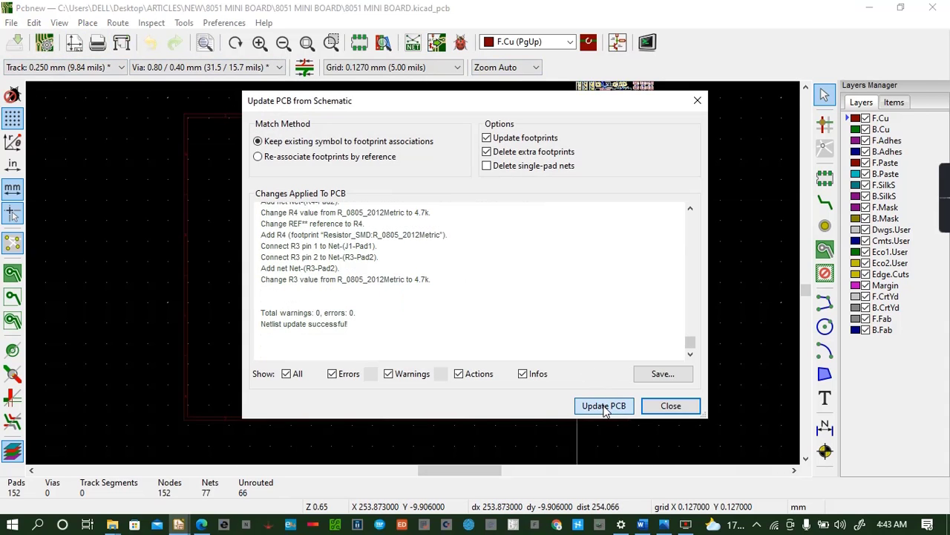
click(668, 407)
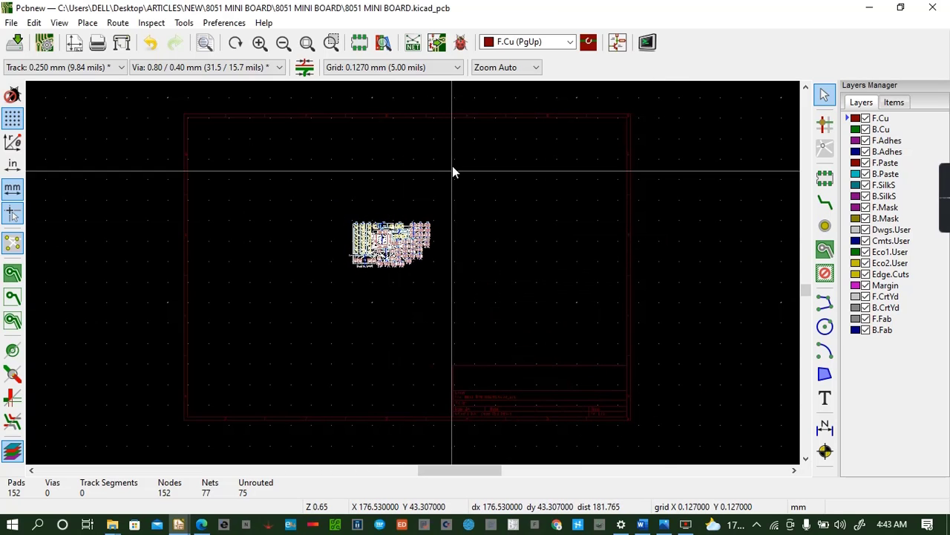
Examine the imported footprints and their ratsnest connections up close on the board
scroll(453, 166, down, 1)
scroll(412, 273, up, 3)
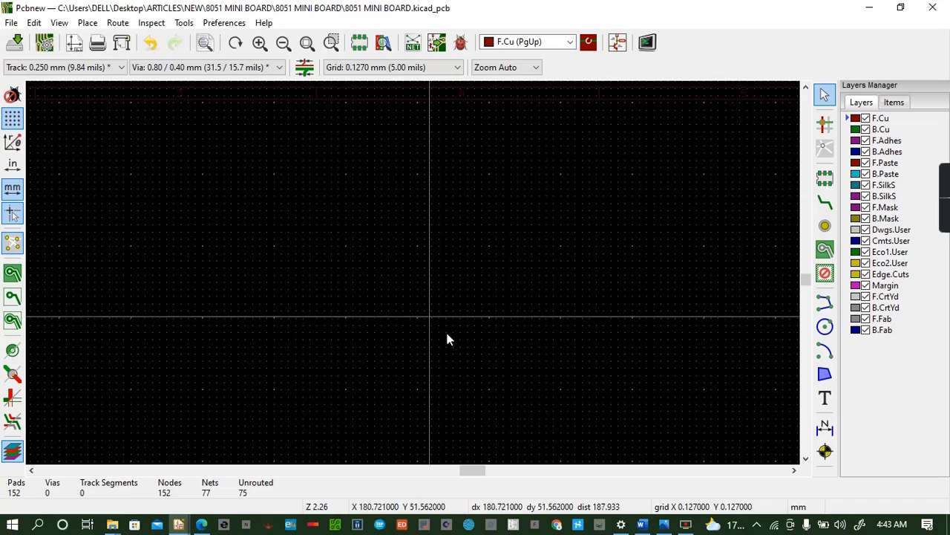
click(802, 458)
click(803, 457)
click(802, 457)
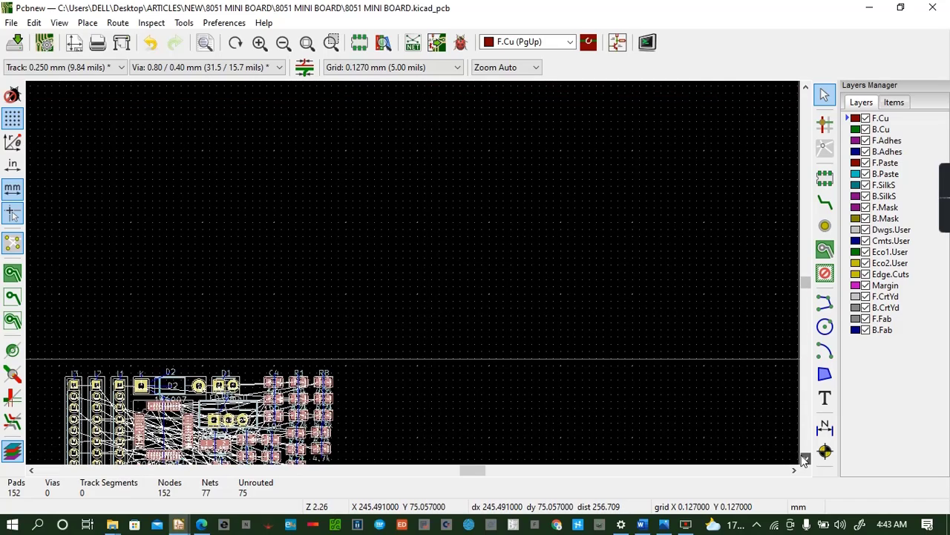
click(803, 458)
click(803, 458)
scroll(513, 416, up, 3)
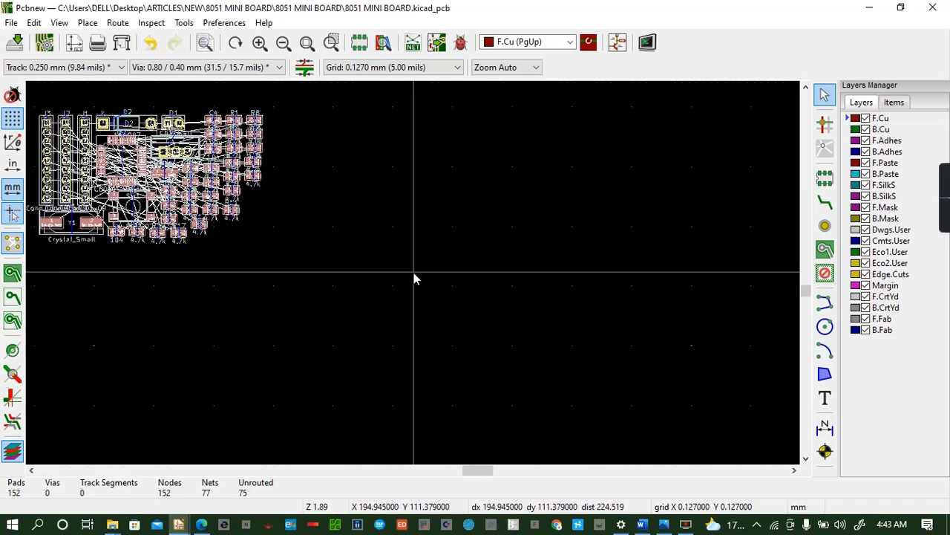
click(806, 88)
click(805, 88)
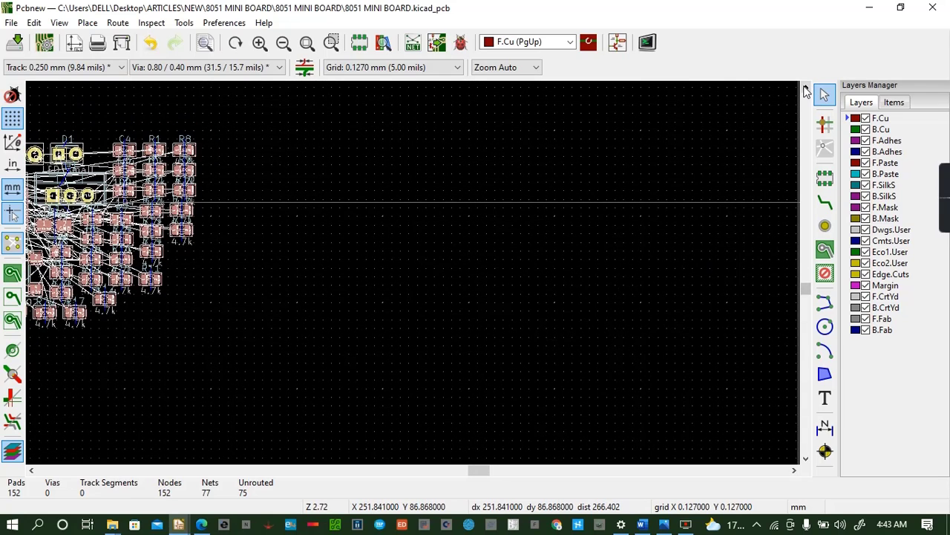
scroll(807, 90, up, 1)
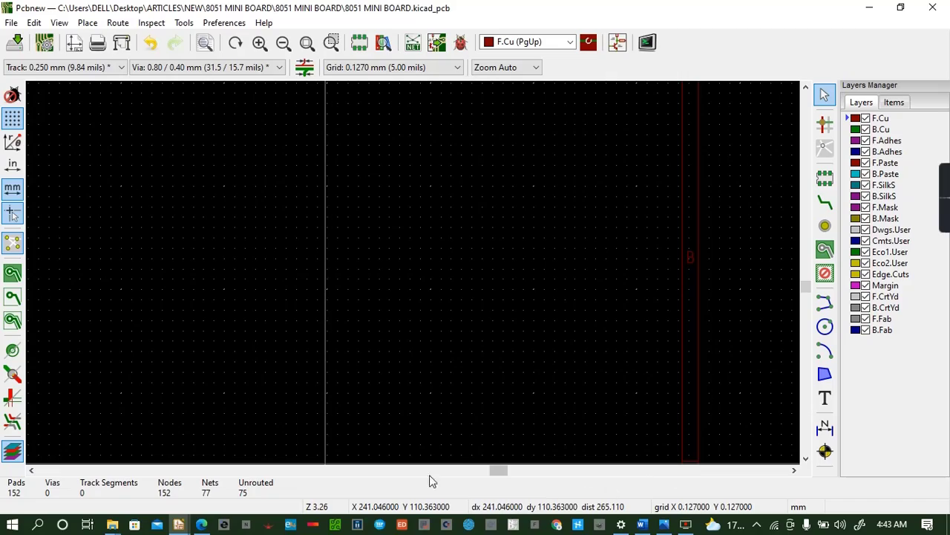
drag(496, 470, 452, 477)
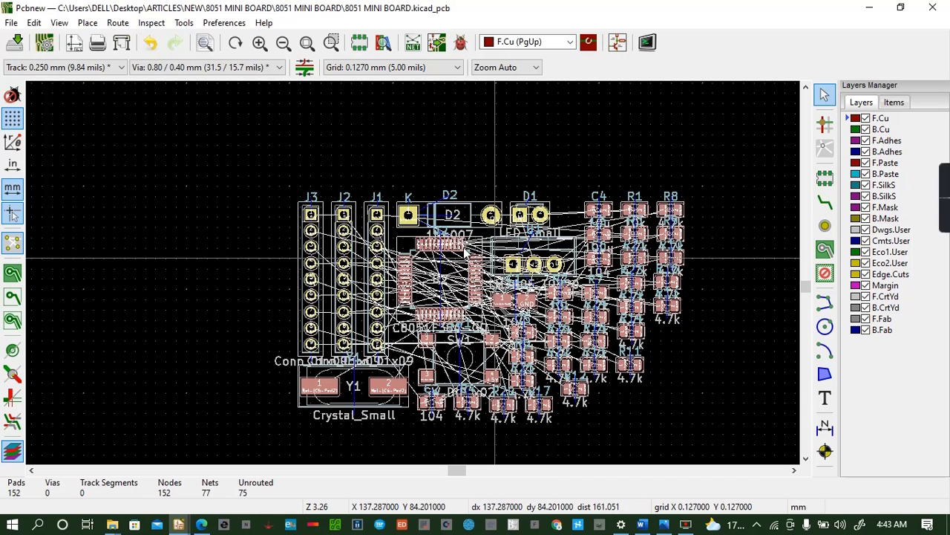
Close the Pcbnew board editor
click(933, 8)
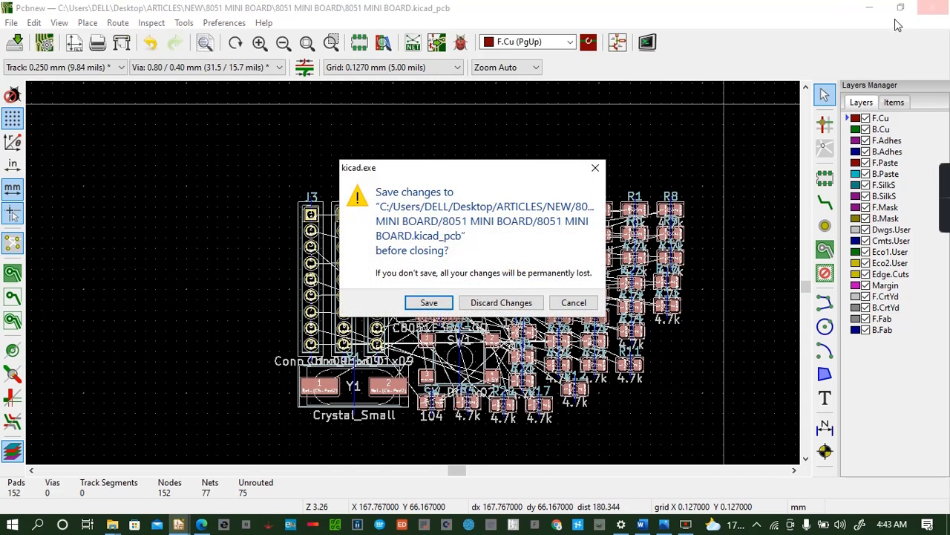
Close the board layout, discarding its changes, and open the schematic's footprint assignment window
click(501, 303)
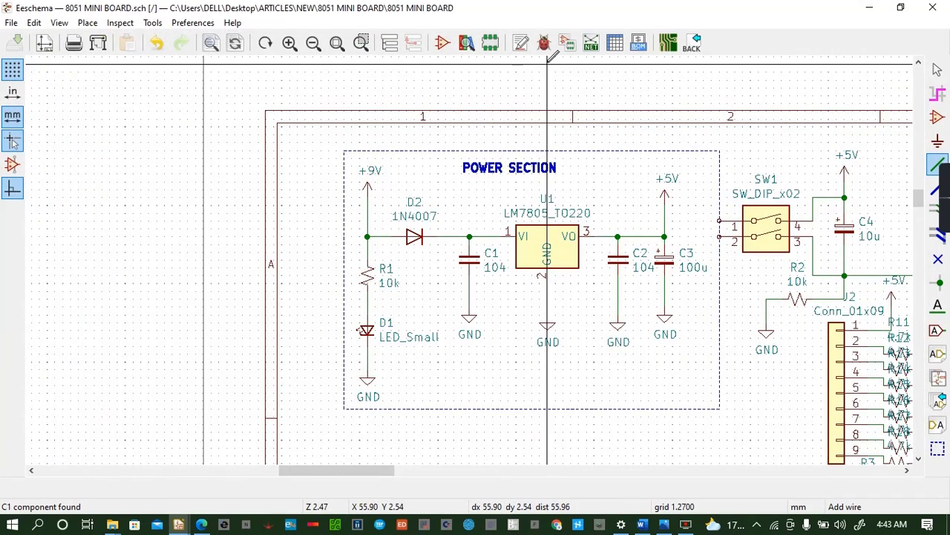
click(591, 43)
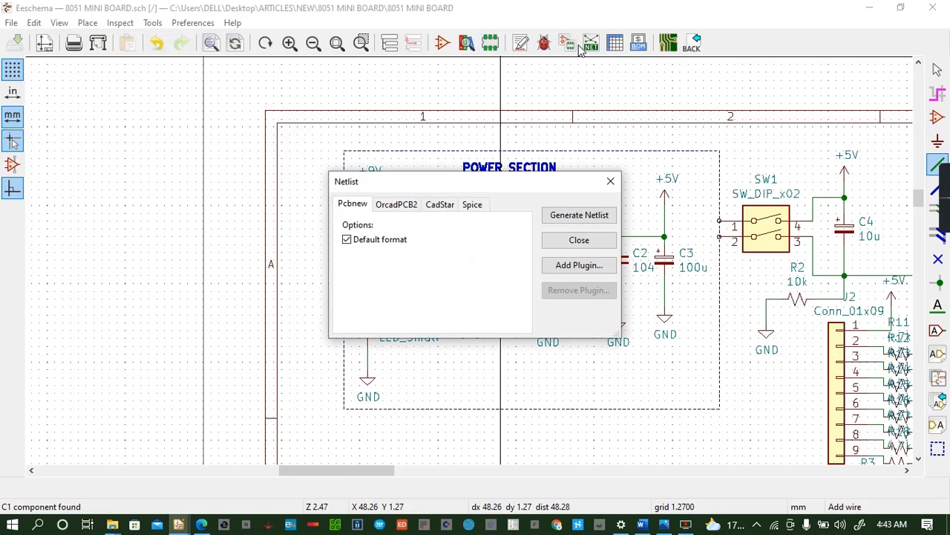
click(609, 180)
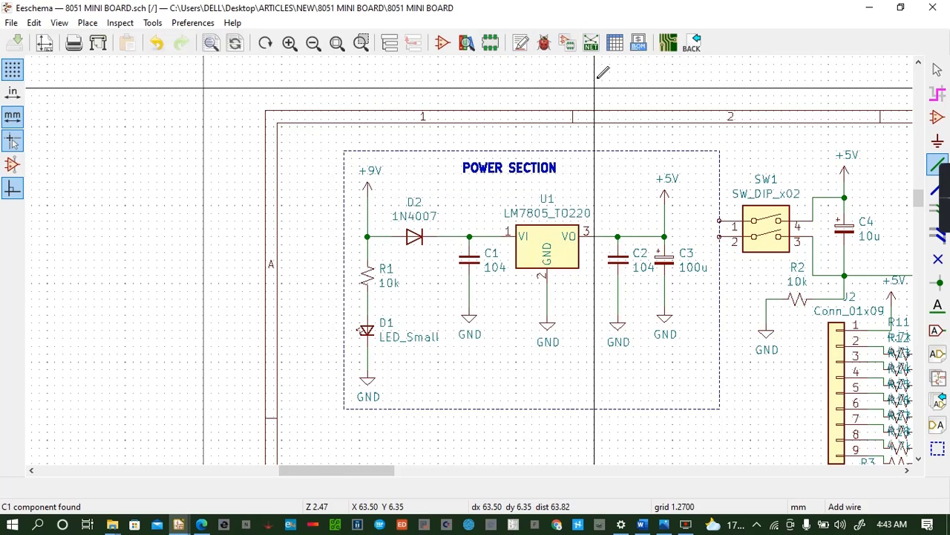
click(567, 43)
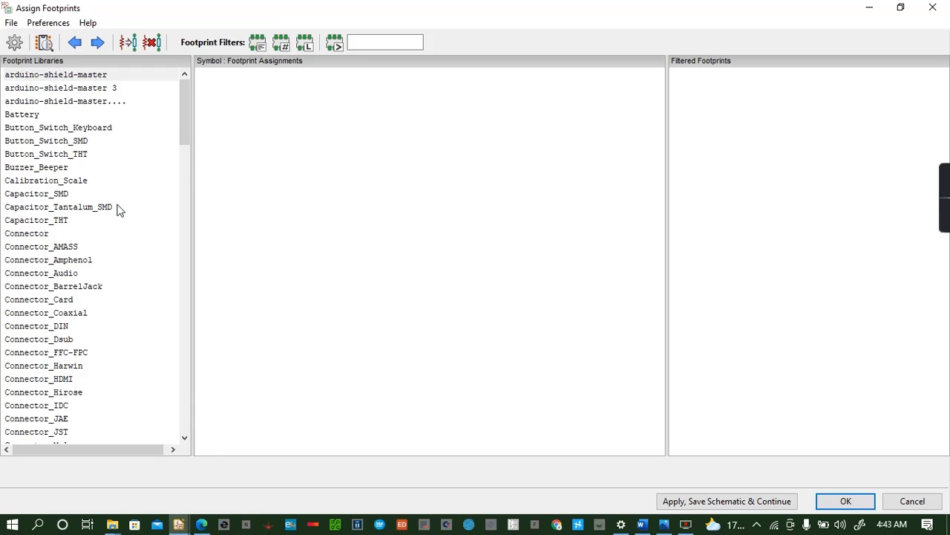
Select U2 (C8051F384-GQ) and look through the SO, SON, TO_SOT and potentiometer libraries for matching footprints, ending on Package_SO
scroll(399, 316, down, 5)
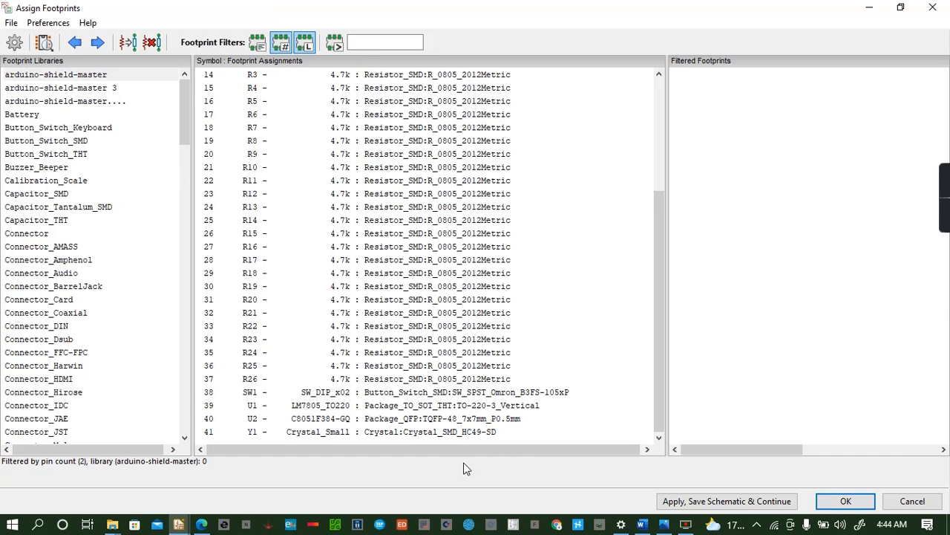
click(442, 432)
click(435, 420)
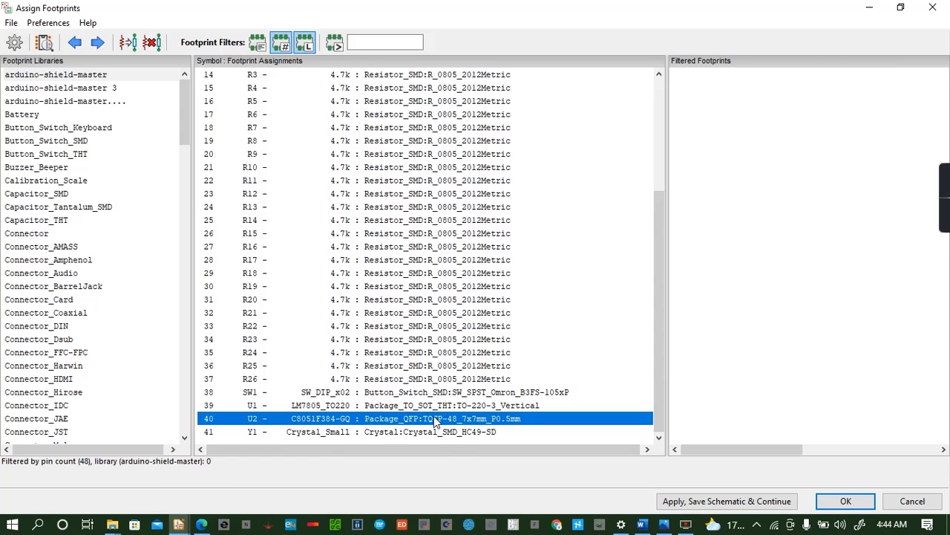
scroll(65, 119, down, 15)
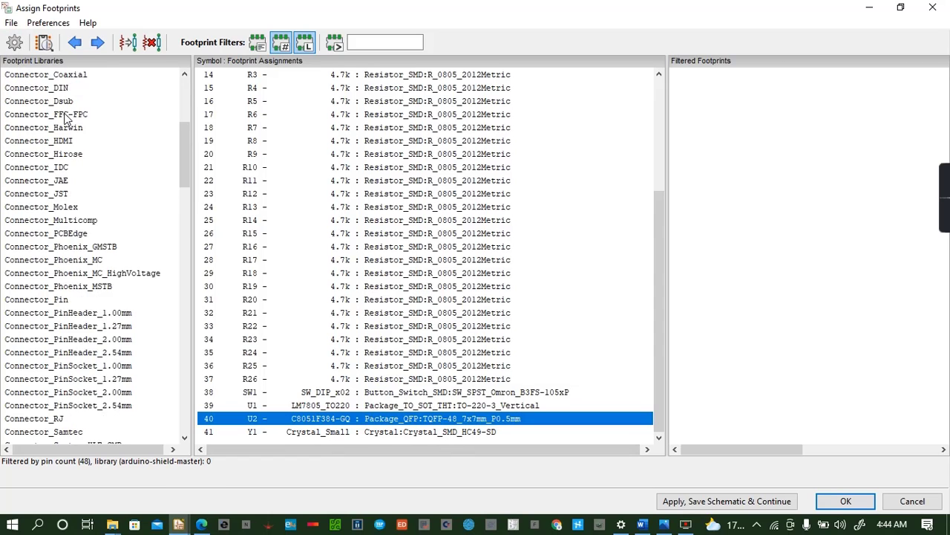
scroll(65, 119, down, 13)
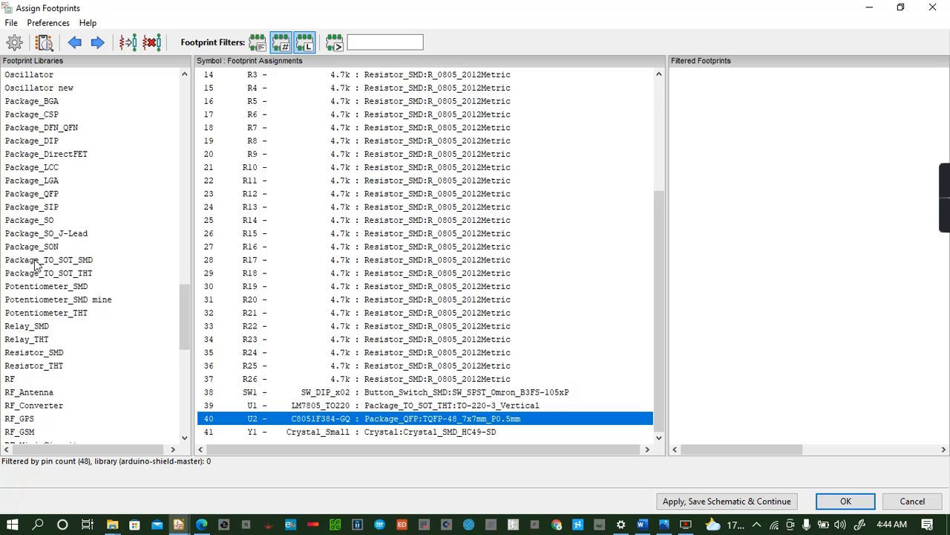
click(42, 262)
click(46, 246)
click(72, 233)
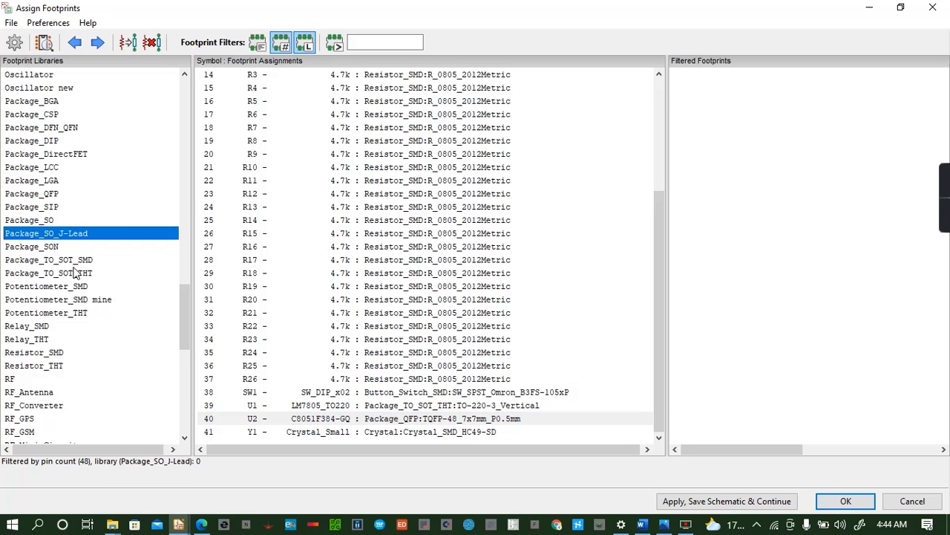
click(76, 264)
click(78, 274)
click(82, 288)
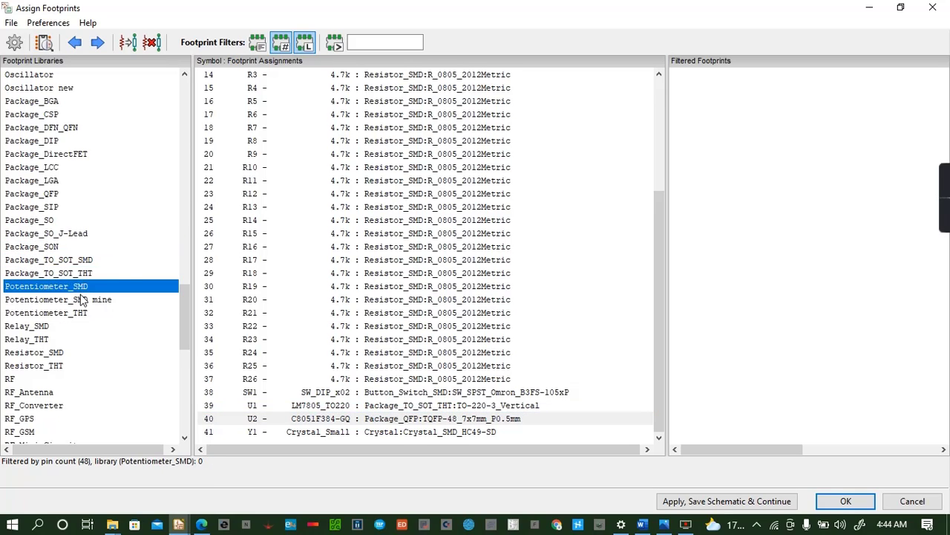
click(82, 300)
click(78, 313)
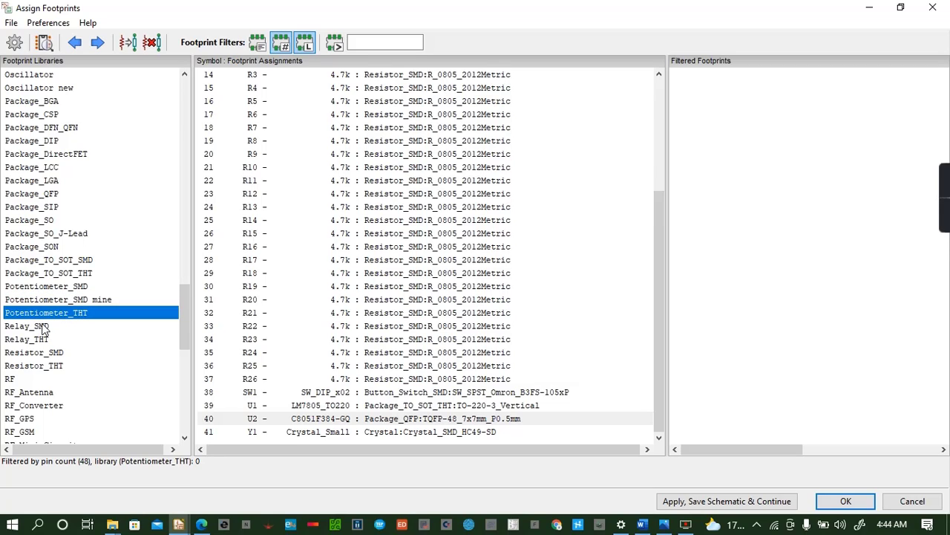
click(55, 235)
click(46, 220)
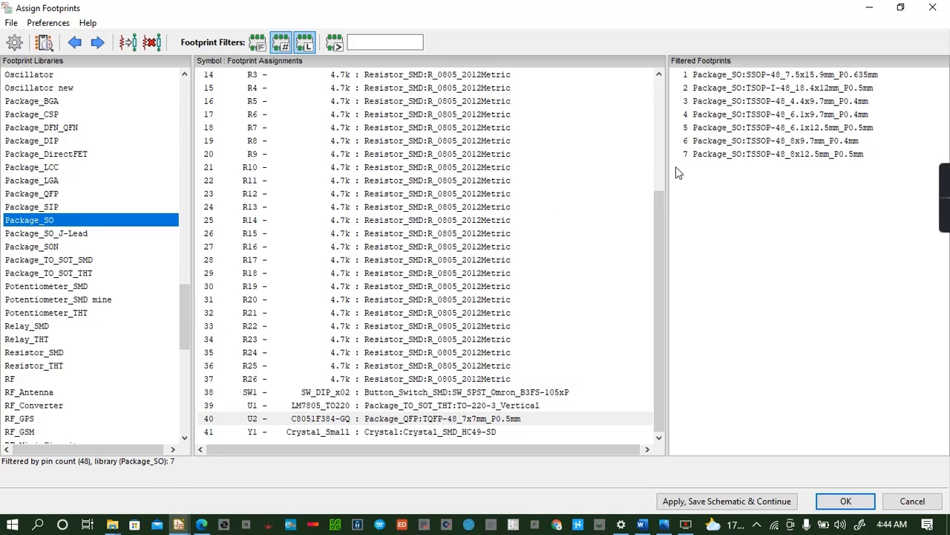
Preview the SSOP-48_7.5x15.9mm_P0.635mm footprint in the footprint viewer and in 3D, rotate the model, and close both viewers
click(802, 75)
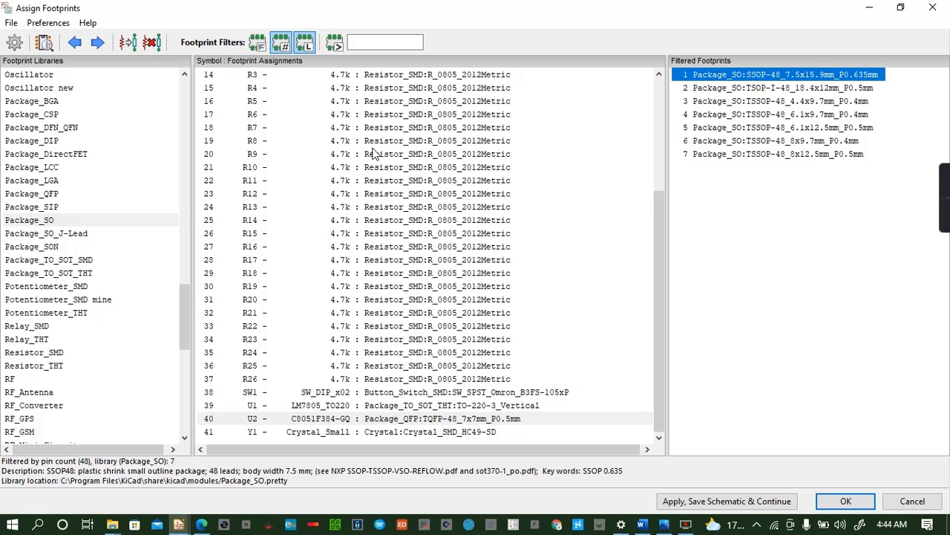
click(44, 42)
click(174, 34)
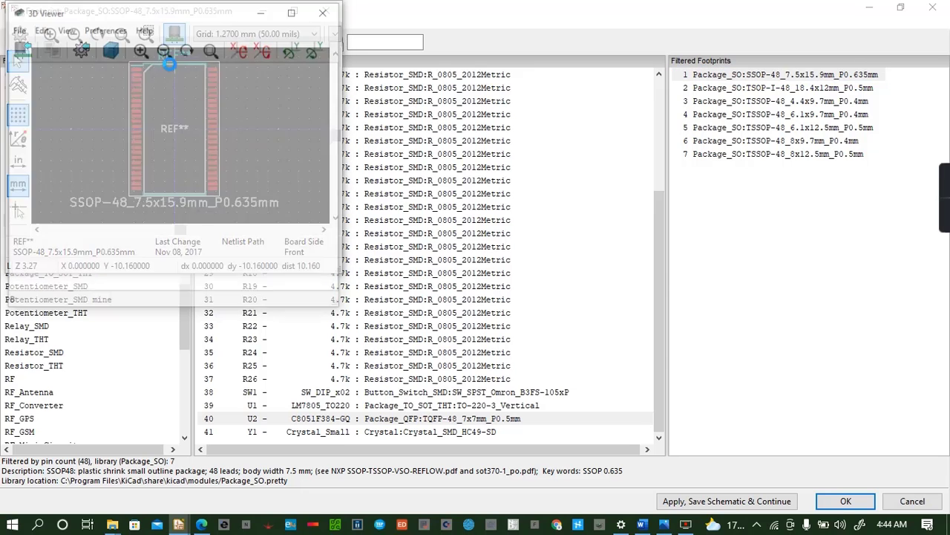
drag(200, 212, 281, 141)
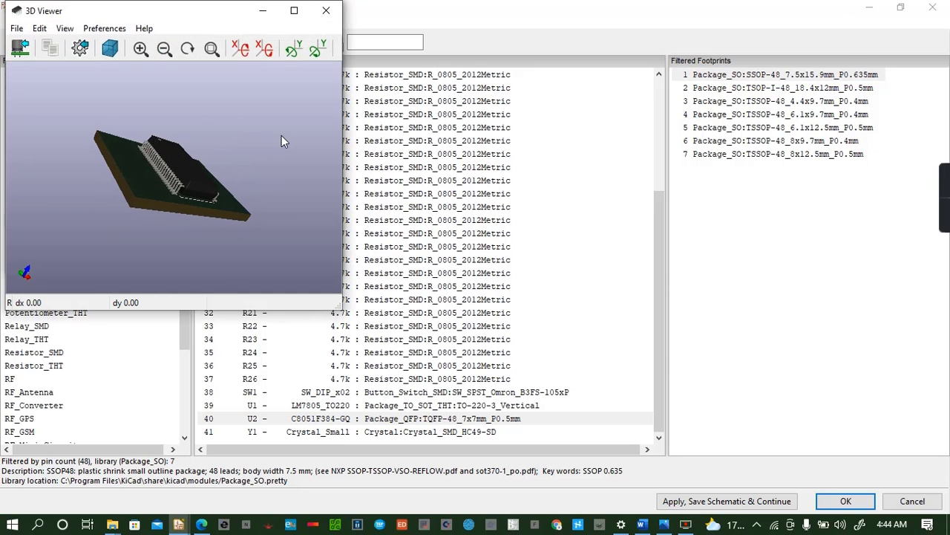
click(324, 11)
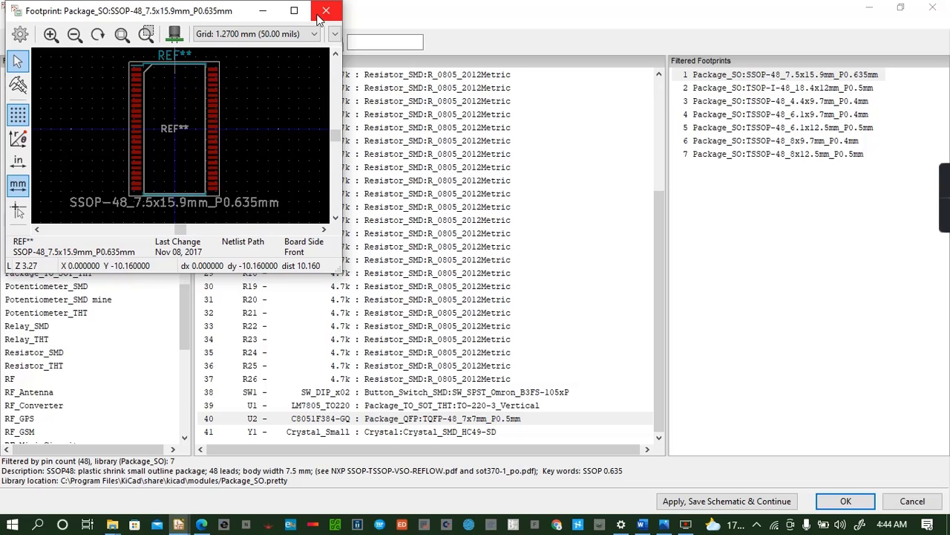
click(324, 12)
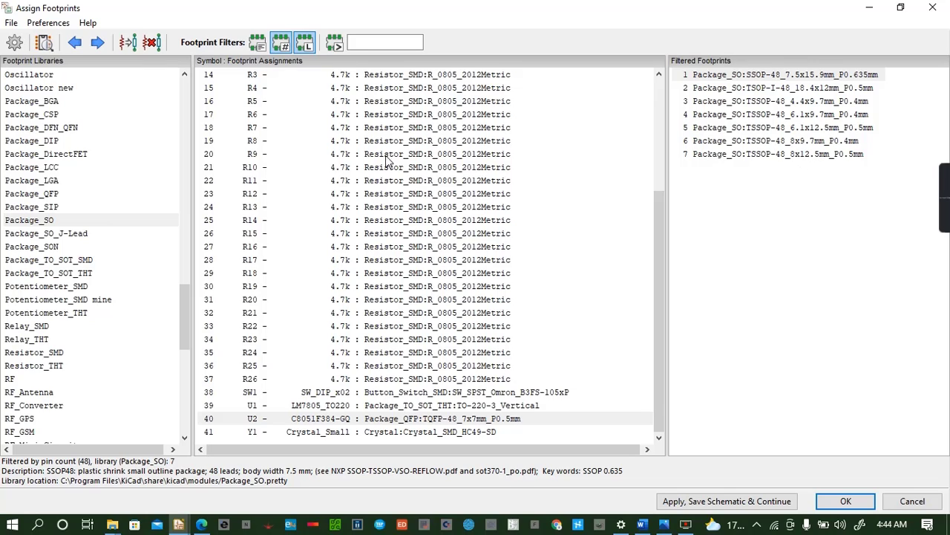
Check the QFP, LGA, LCC, DirectFET, DIP, DFN_QFN, BGA and CSP package libraries for footprints that fit U2
click(67, 193)
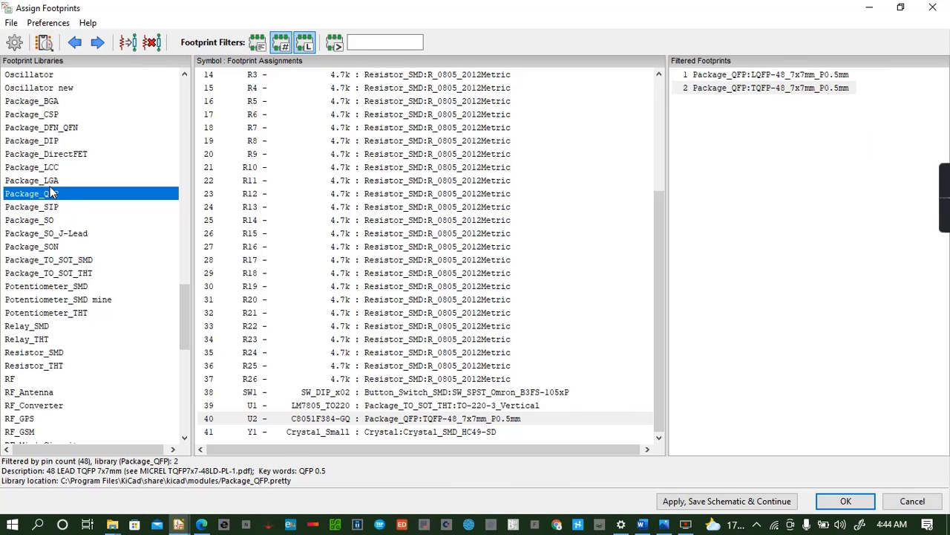
click(63, 178)
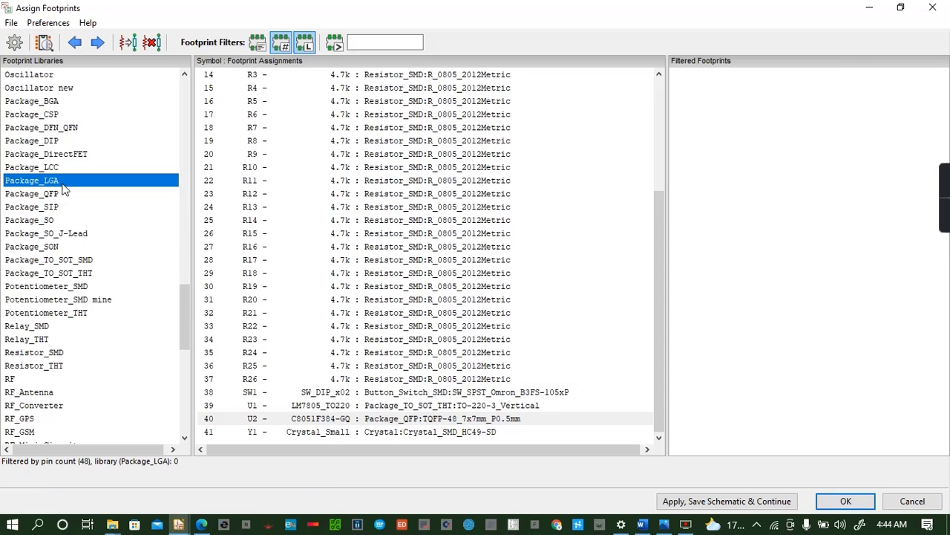
click(64, 168)
click(64, 154)
click(64, 141)
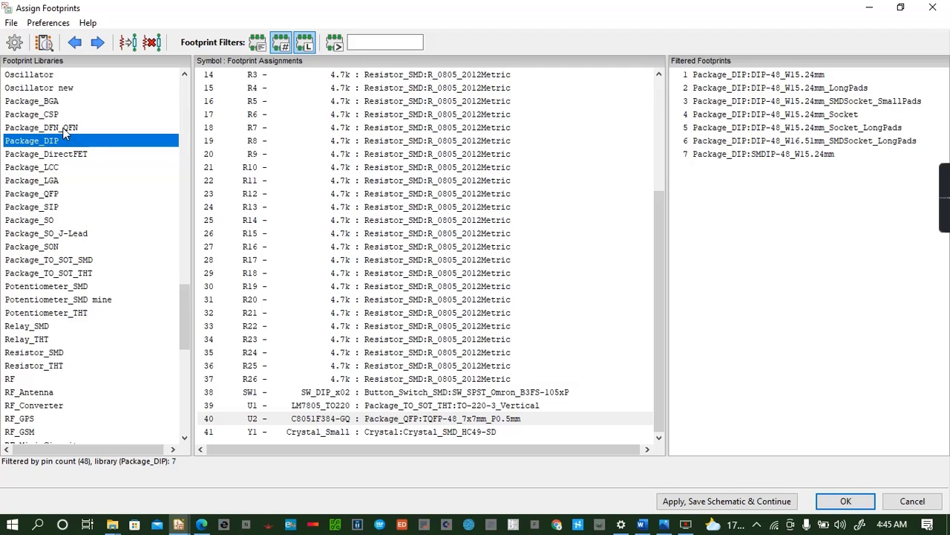
click(84, 128)
scroll(159, 158, up, 10)
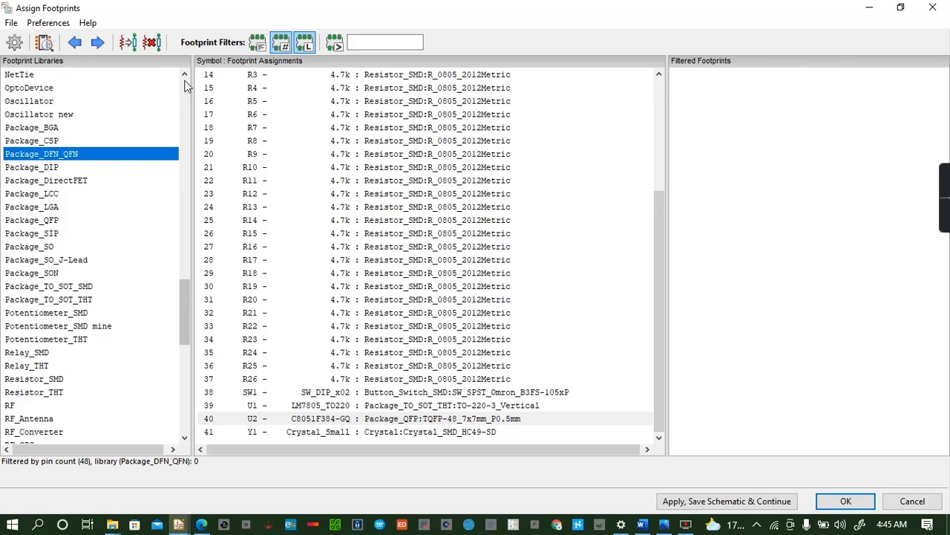
click(185, 437)
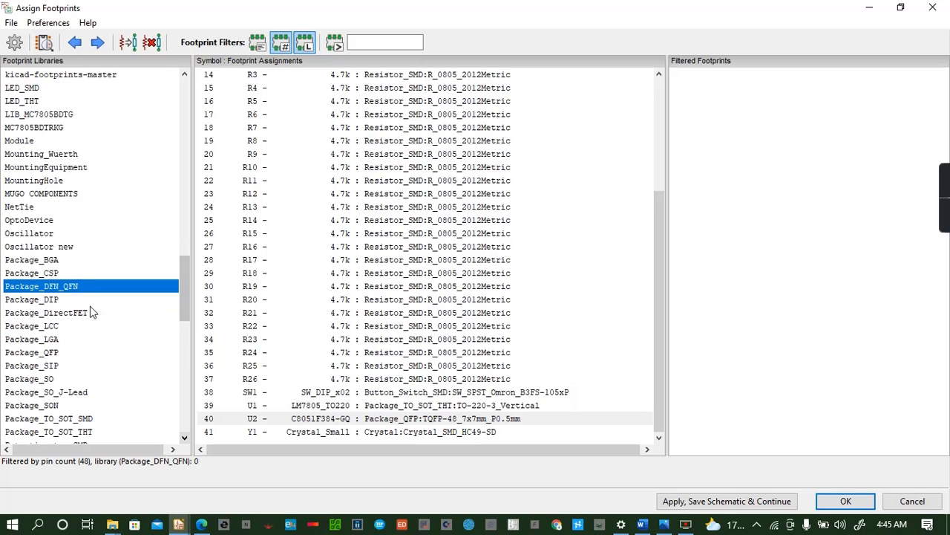
click(56, 261)
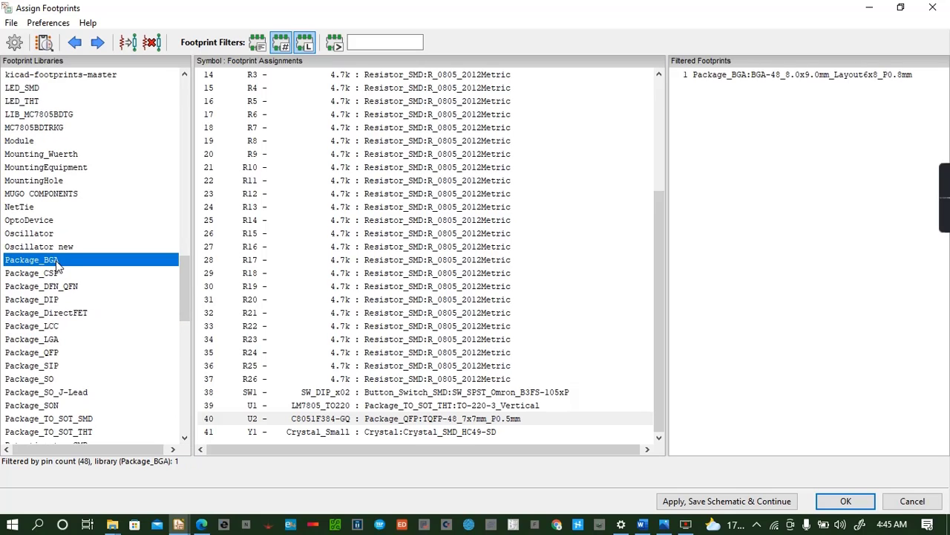
click(58, 274)
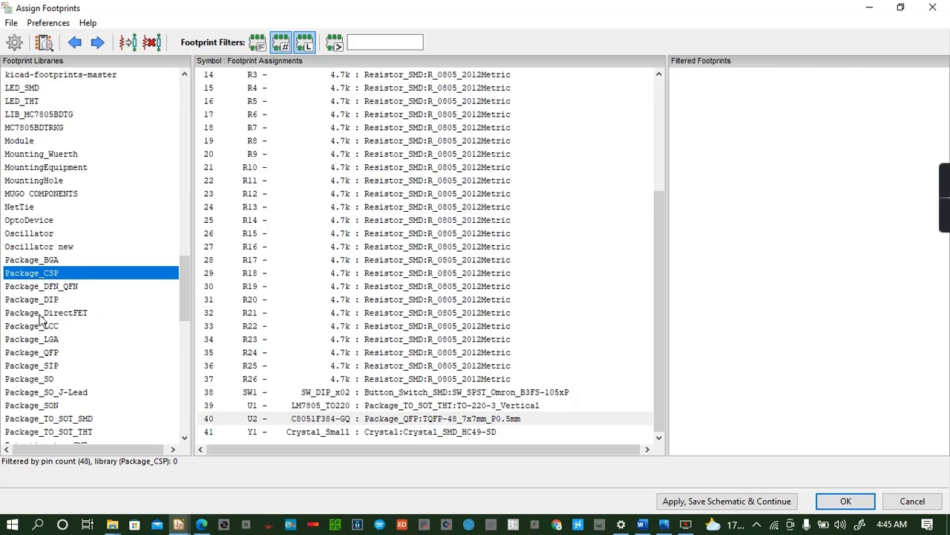
Examine U2's footprint options in the libraries from Potentiometer_SMD mine up through TO_SOT, SON, SO and SIP to Package_QFP
scroll(40, 319, down, 4)
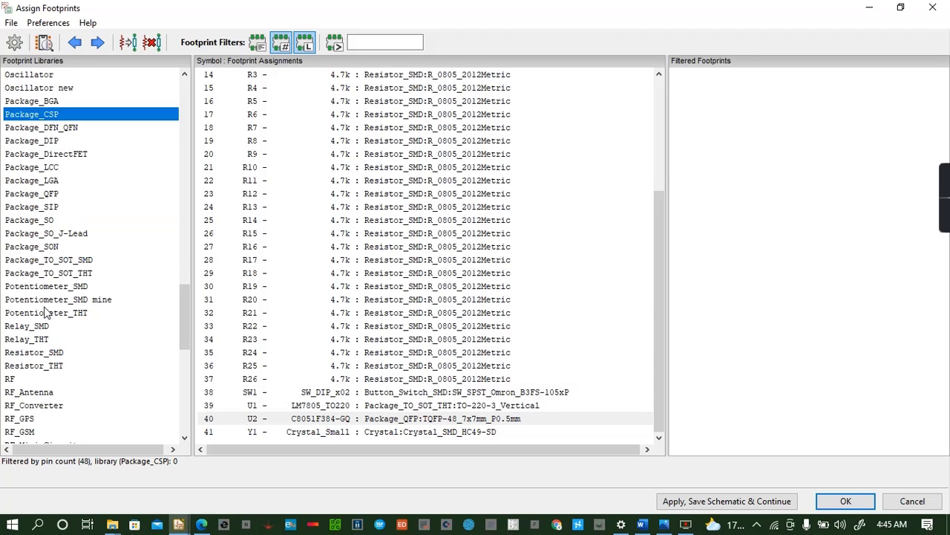
click(46, 301)
click(47, 288)
click(57, 273)
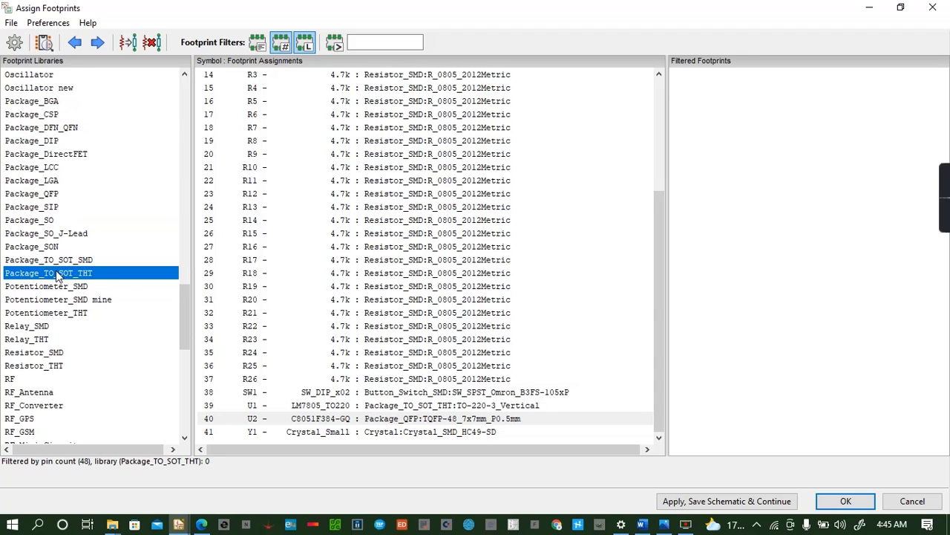
click(63, 261)
click(61, 248)
click(55, 233)
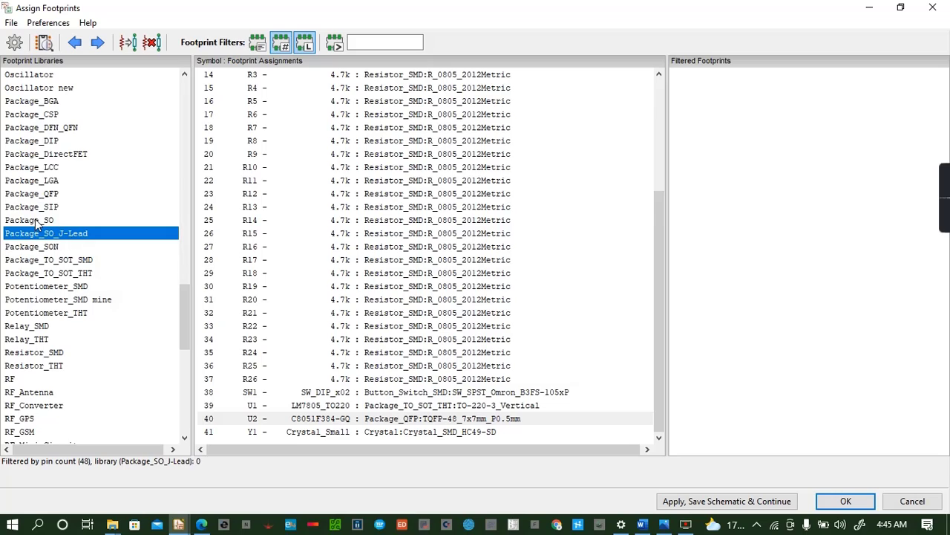
click(49, 221)
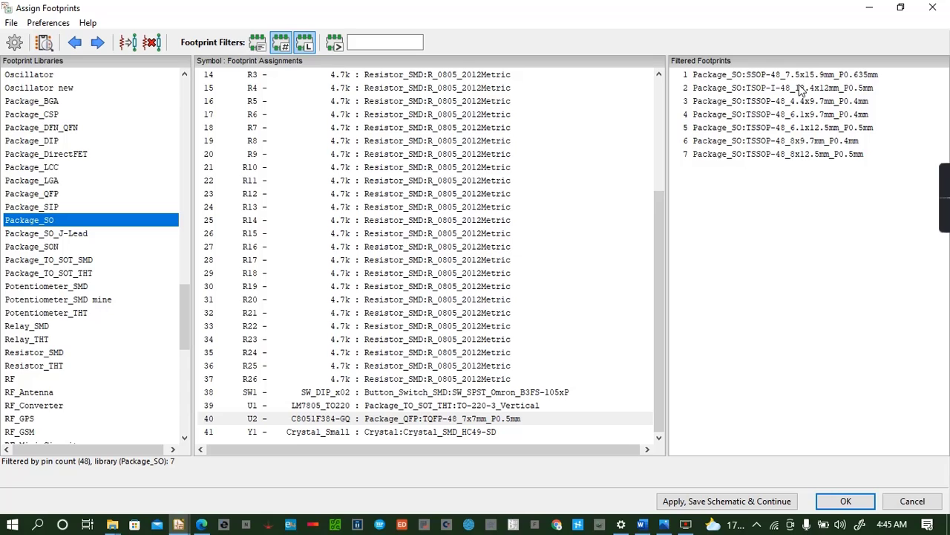
click(49, 209)
click(54, 193)
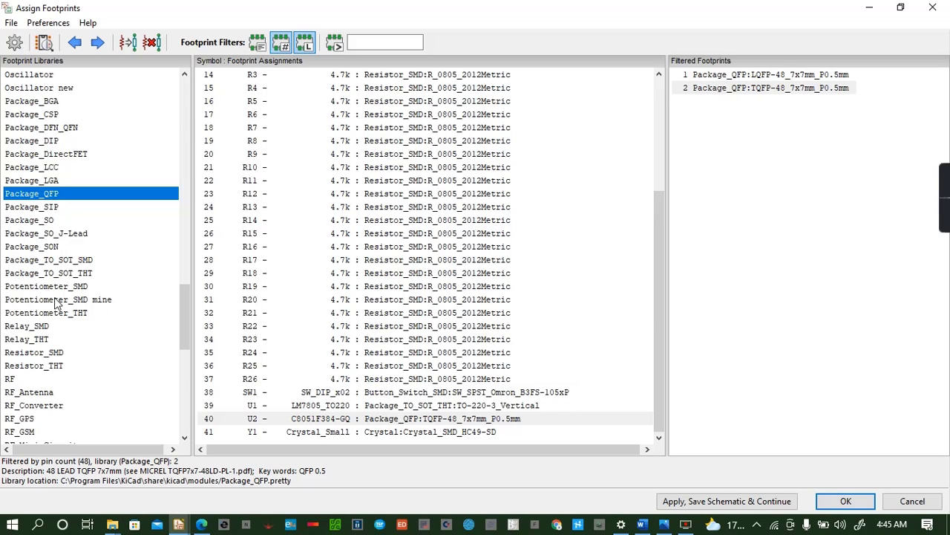
Recheck the TO_SOT_THT, TO_SOT_SMD, SON, SO_J-Lead, SO and SIP package libraries for U2 footprints
click(52, 273)
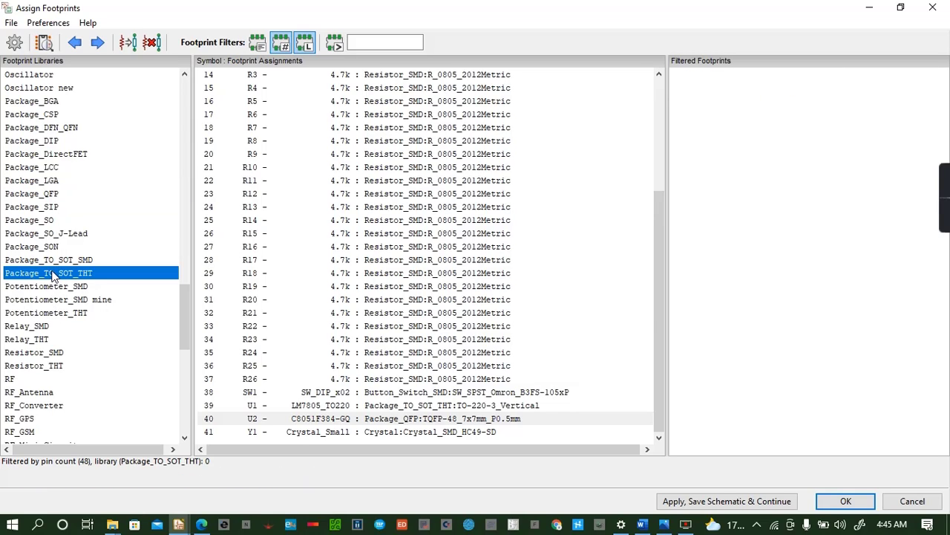
click(56, 264)
click(52, 247)
click(52, 234)
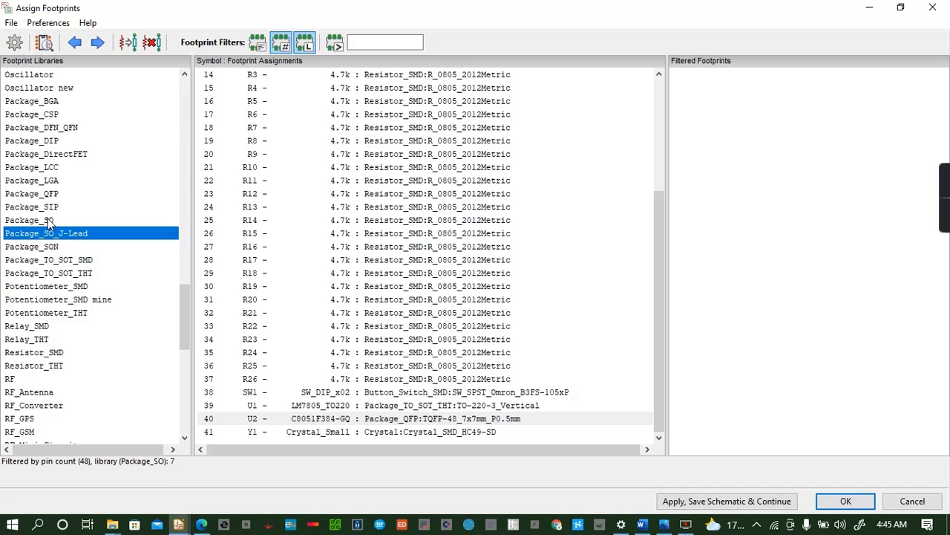
click(52, 220)
click(51, 208)
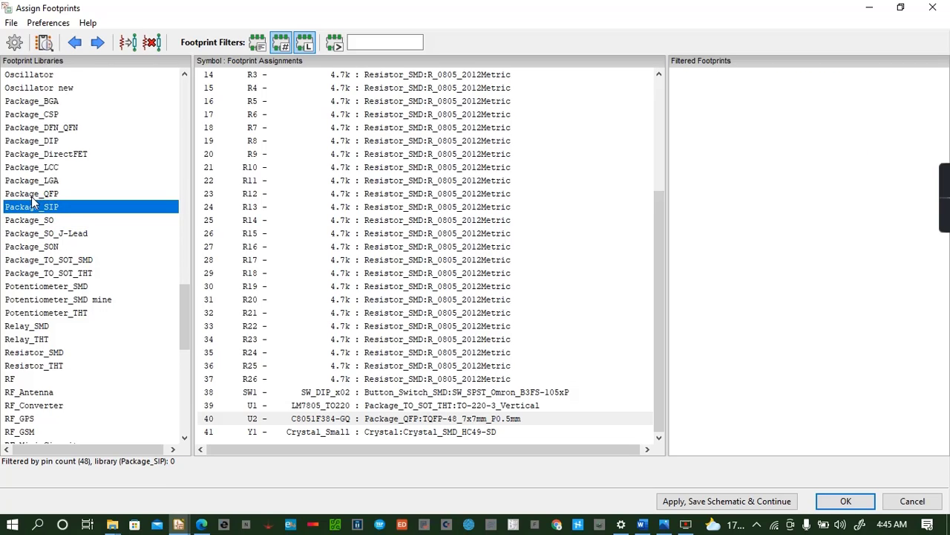
Compare U2's footprint candidates in the CSP, BGA, DirectFET, LCC and LGA package libraries, ending on Package_QFP
scroll(33, 199, up, 2)
click(39, 195)
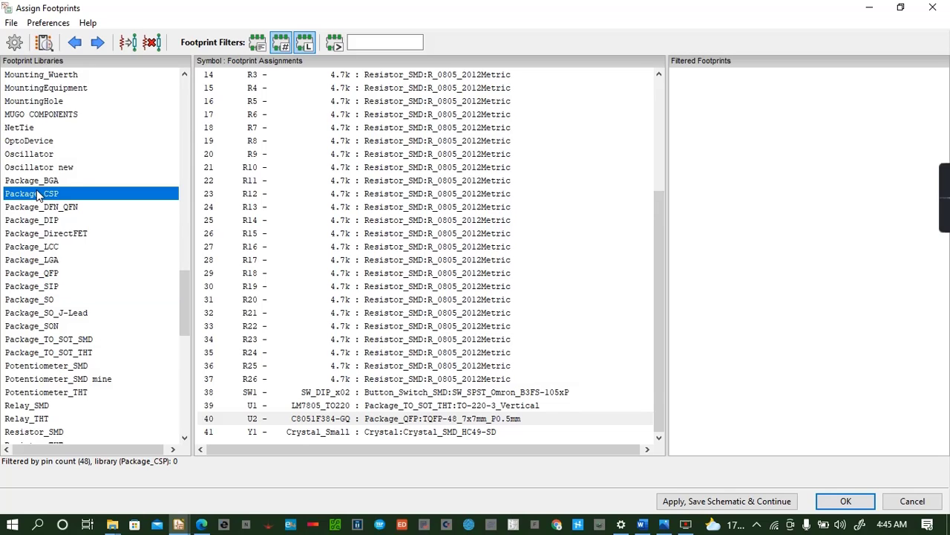
click(40, 182)
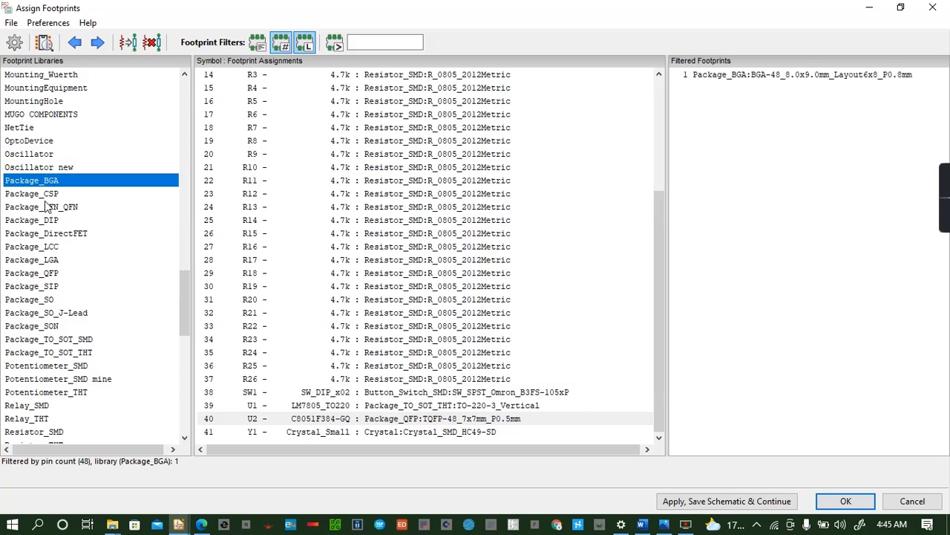
click(69, 236)
click(57, 250)
click(50, 262)
click(45, 273)
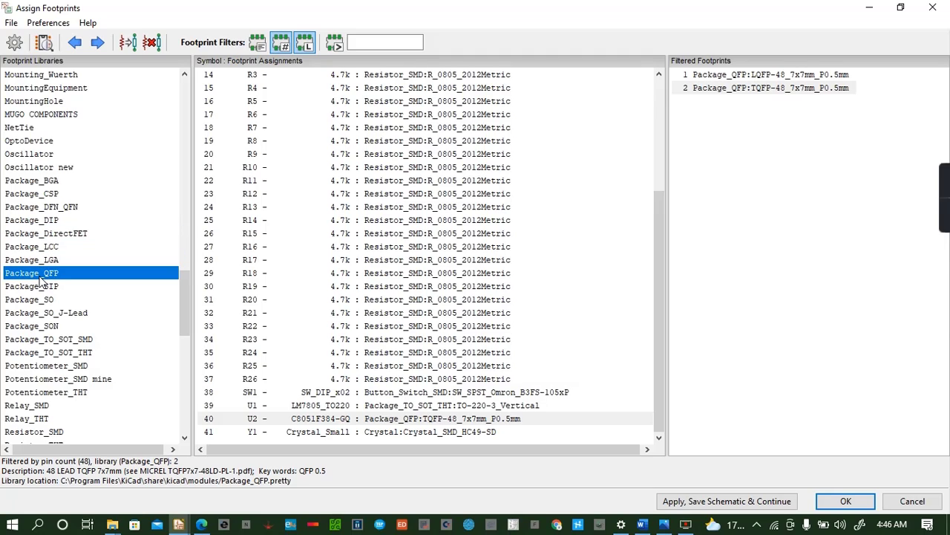
Compare U2's 48-pin footprint candidates in the SIP, SO, SO_J-Lead, SON, TO_SOT_SMD and Potentiometer libraries, ending on Package_SO
click(36, 289)
click(34, 301)
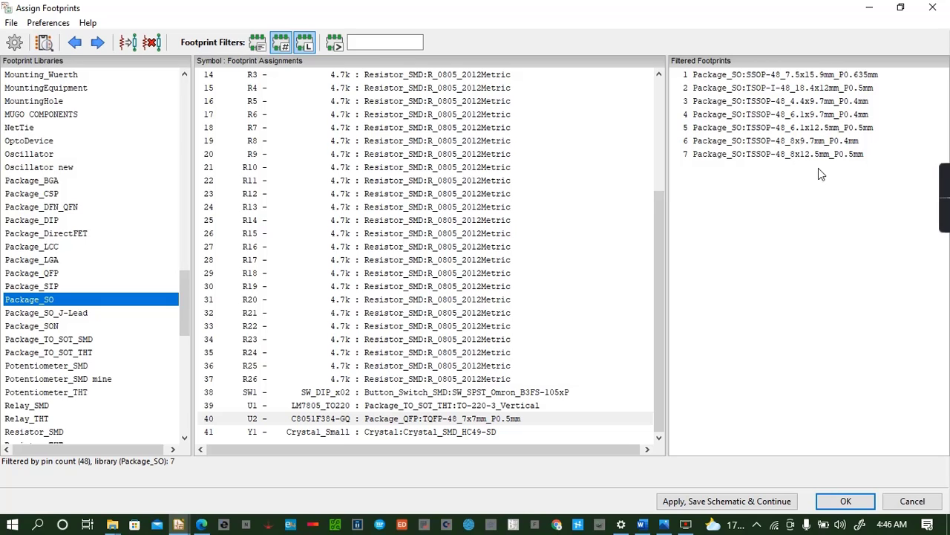
scroll(64, 318, down, 1)
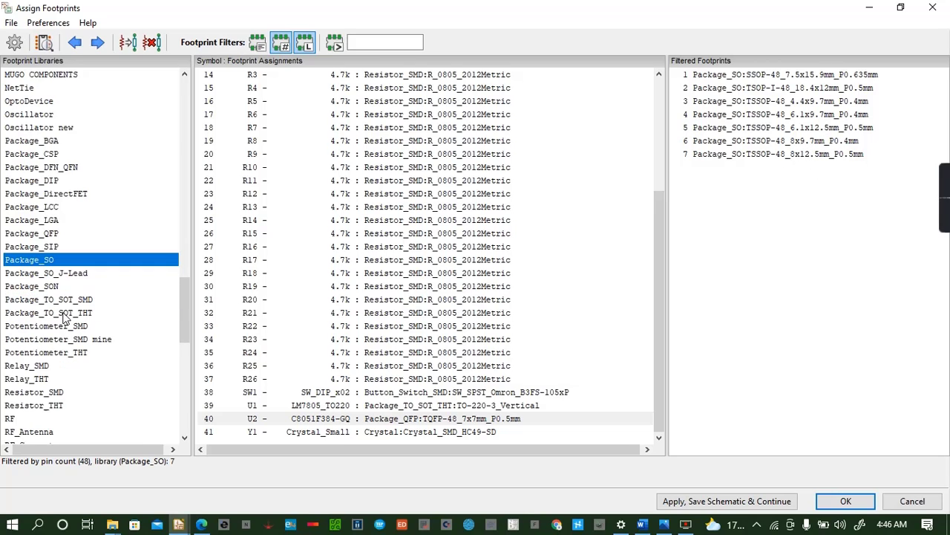
click(66, 273)
click(60, 288)
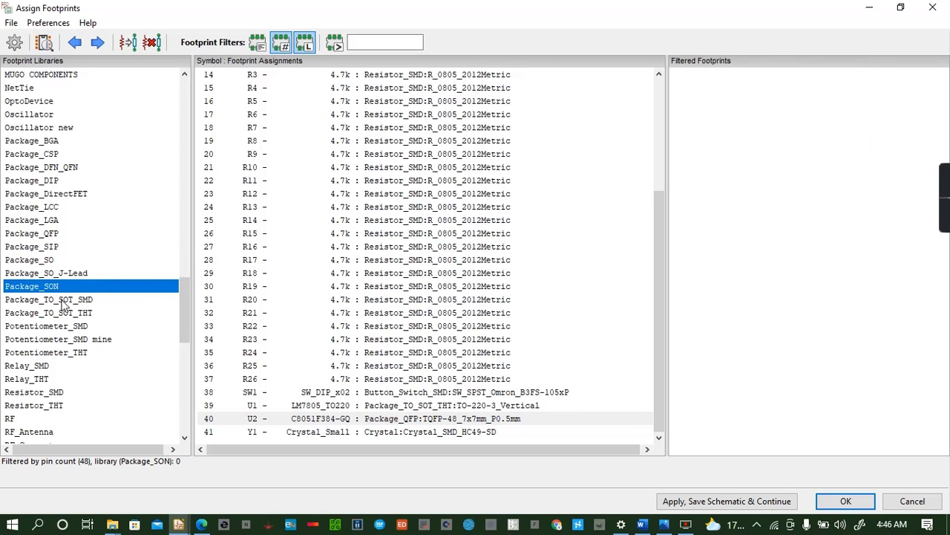
click(63, 301)
click(66, 326)
click(64, 340)
click(59, 353)
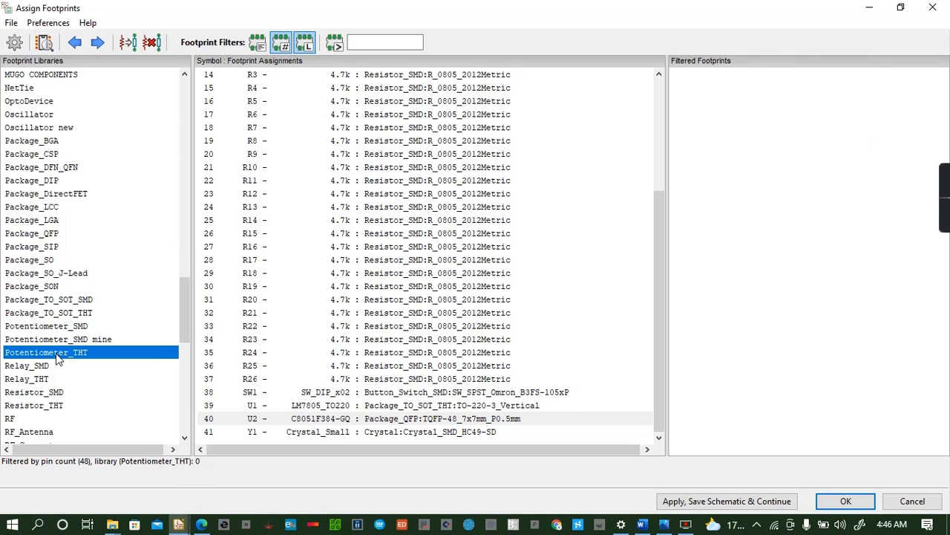
click(72, 327)
click(77, 302)
click(64, 290)
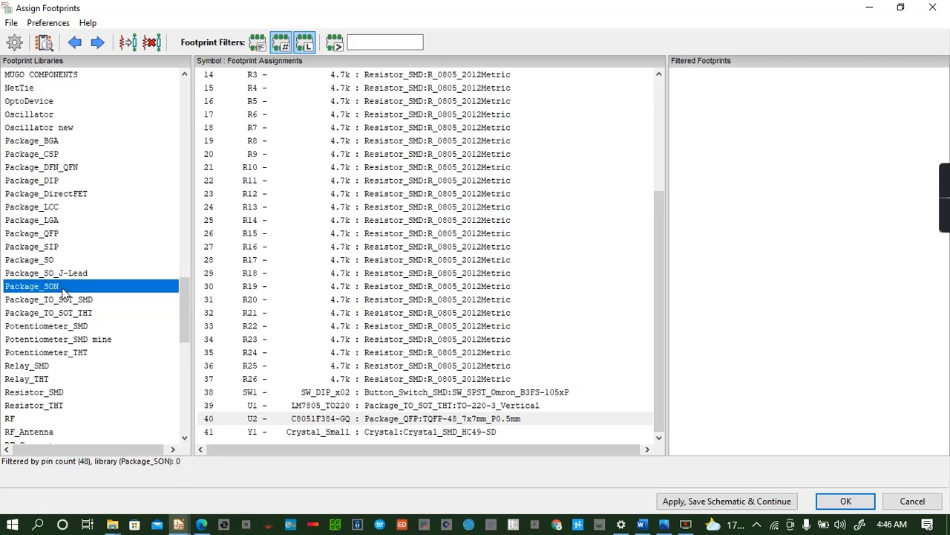
click(69, 273)
click(69, 261)
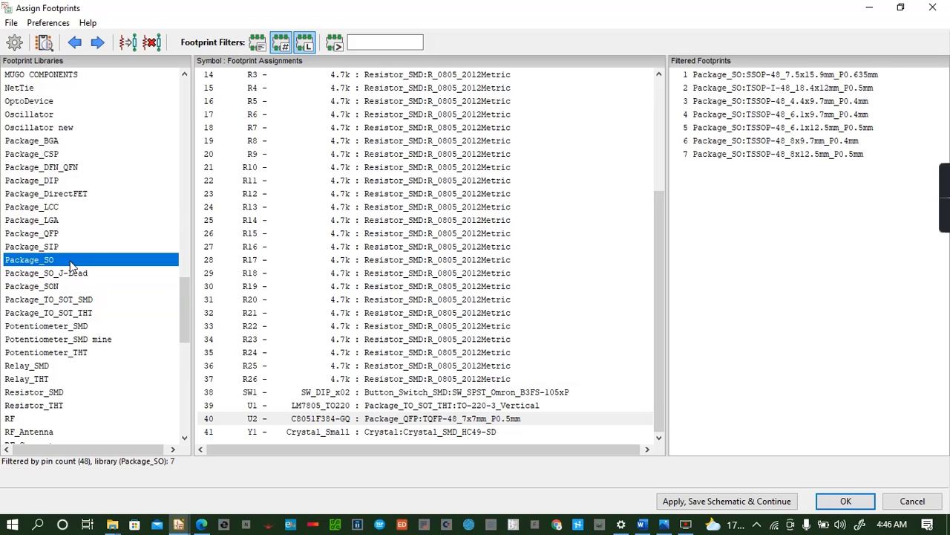
Assign the Package_SO footprint SSOP-48_7.5x15.9mm_P0.635mm to U2, save the schematic and close the footprint assignment
click(847, 75)
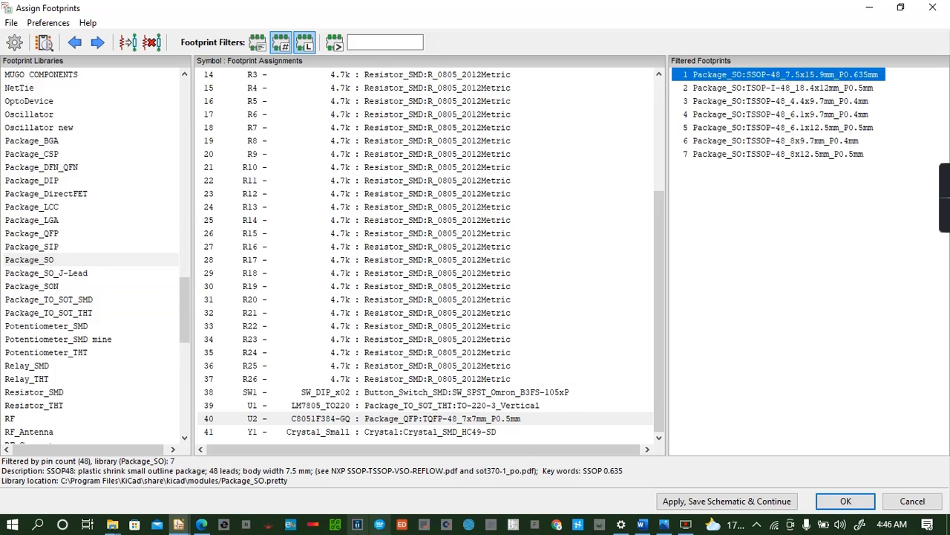
double_click(819, 75)
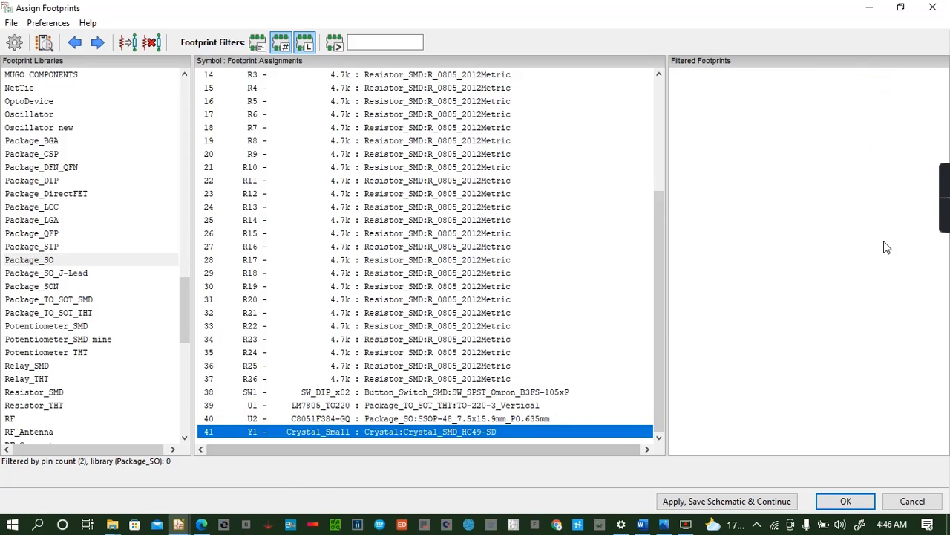
click(747, 502)
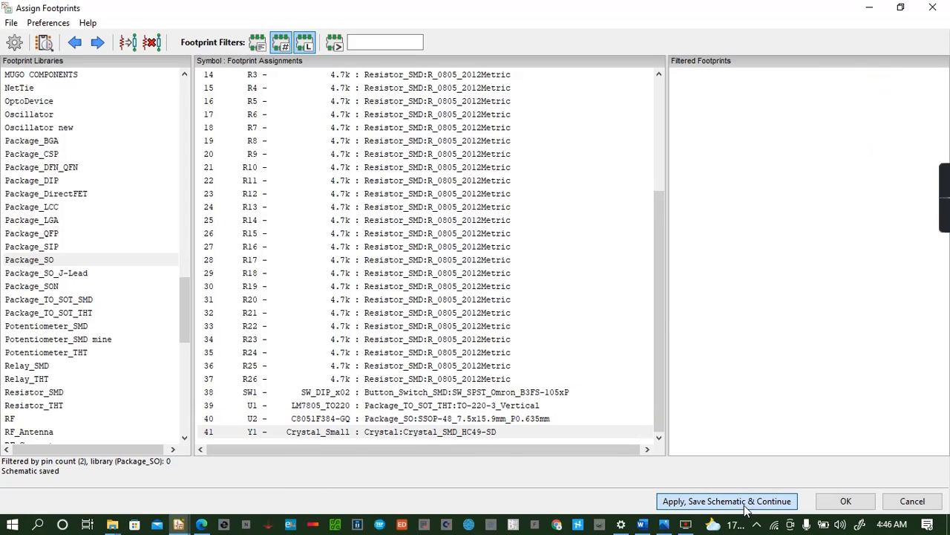
click(846, 501)
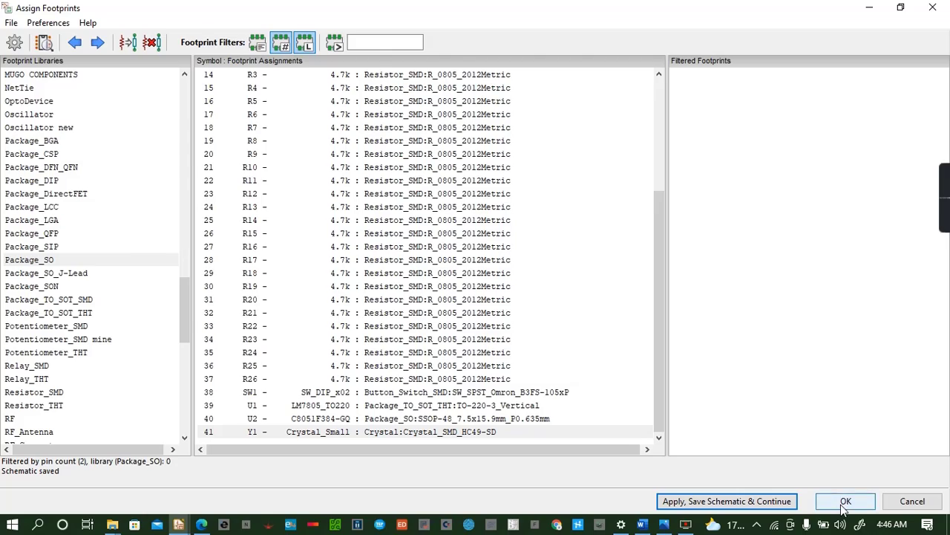
Generate the Pcbnew netlist in default format and save it as 8051 MINI BOARD.net in the project folder
click(591, 44)
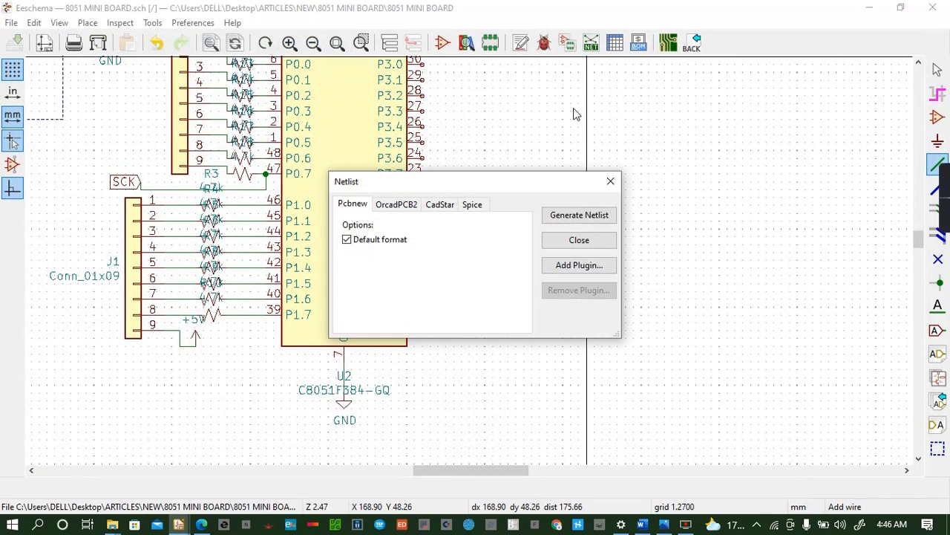
click(579, 215)
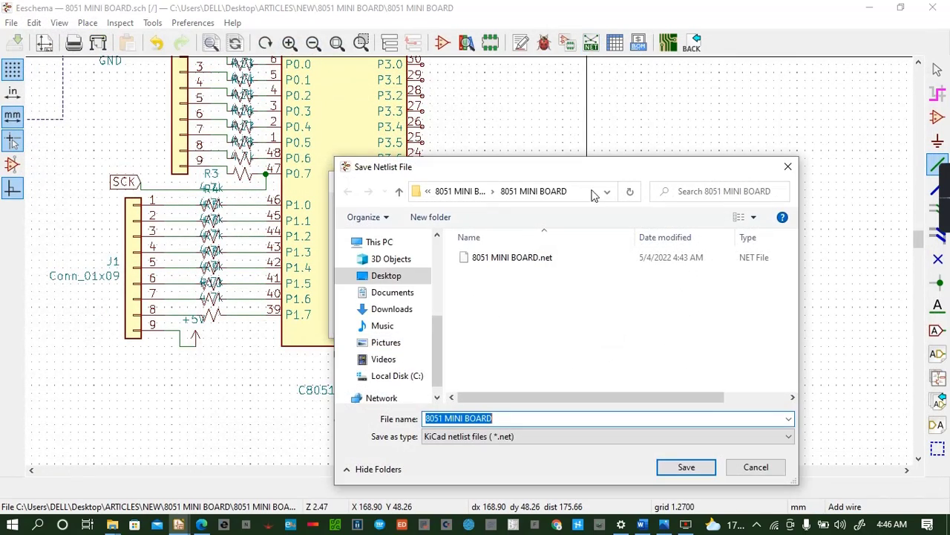
click(683, 466)
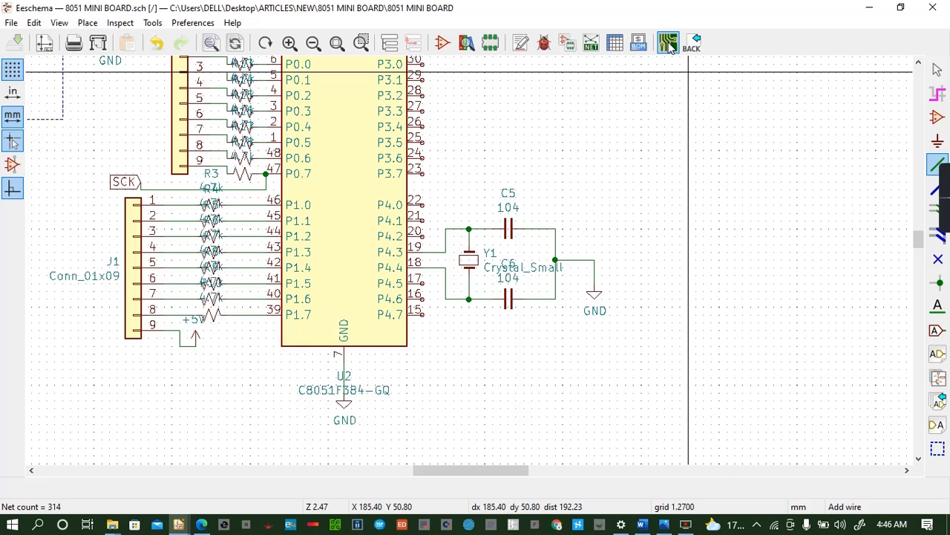
Open the board in Pcbnew and update the PCB from the schematic, keeping the existing symbol to footprint associations
click(668, 44)
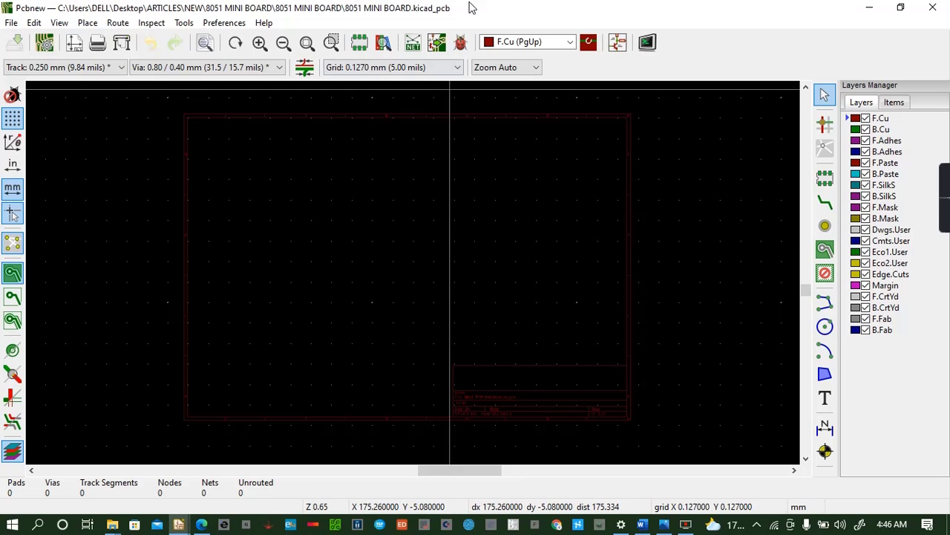
click(436, 42)
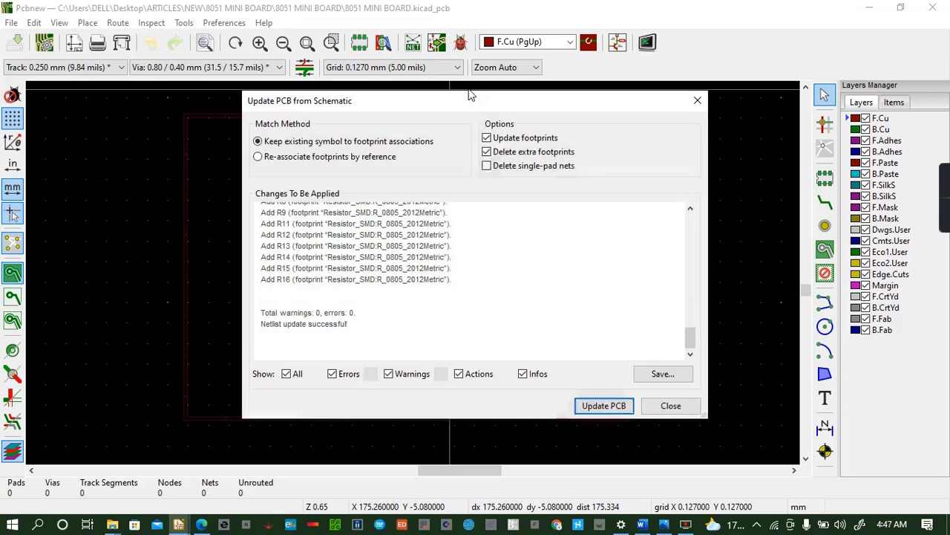
click(604, 409)
click(670, 406)
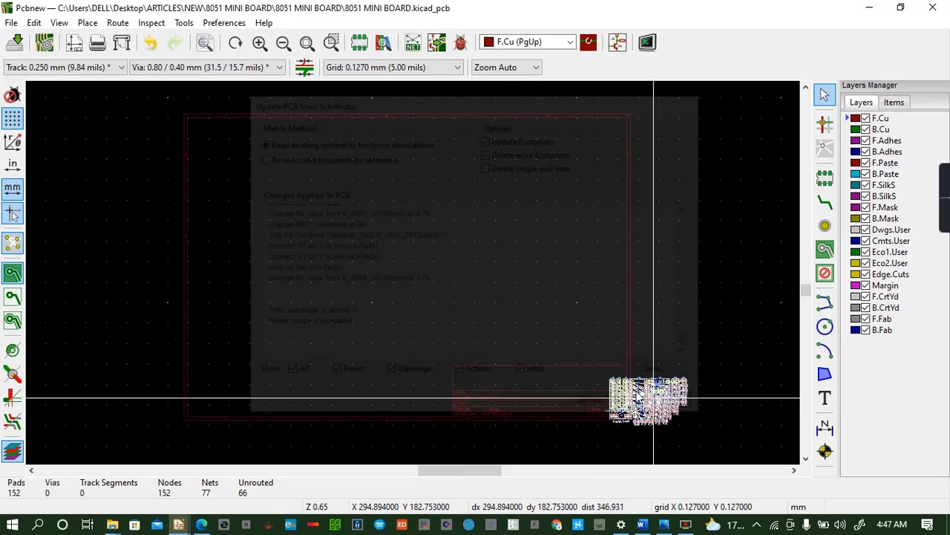
Place the imported footprint cluster near the middle of the drawing sheet and save the board
scroll(418, 212, up, 1)
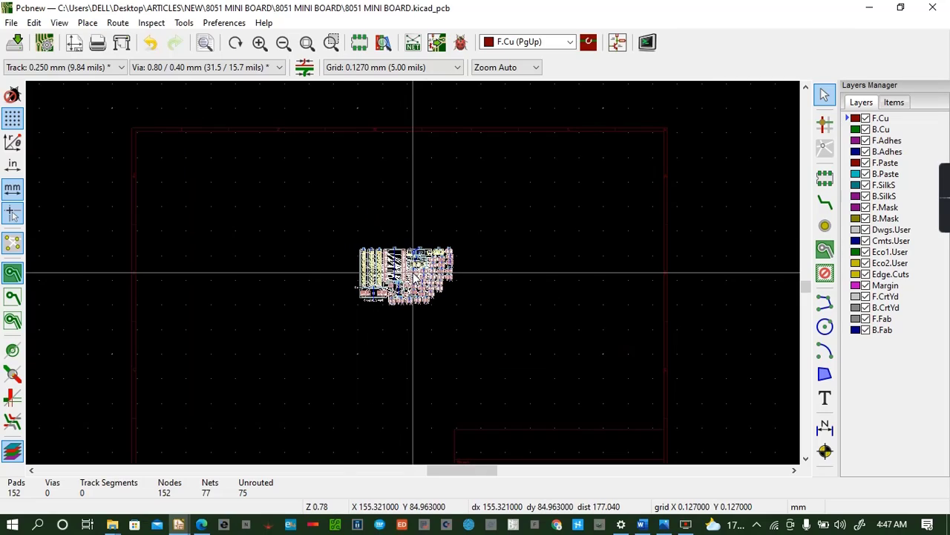
scroll(413, 275, up, 1)
scroll(414, 274, up, 8)
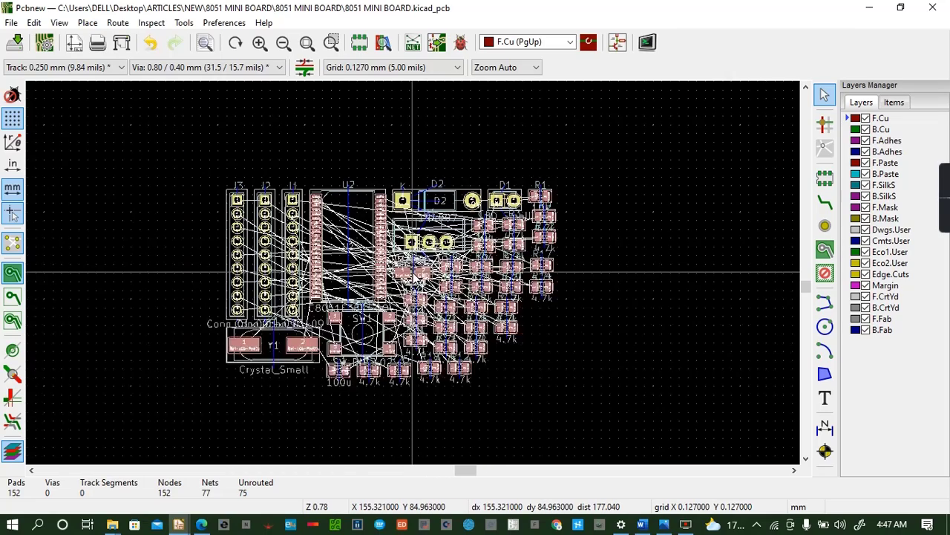
scroll(412, 273, down, 1)
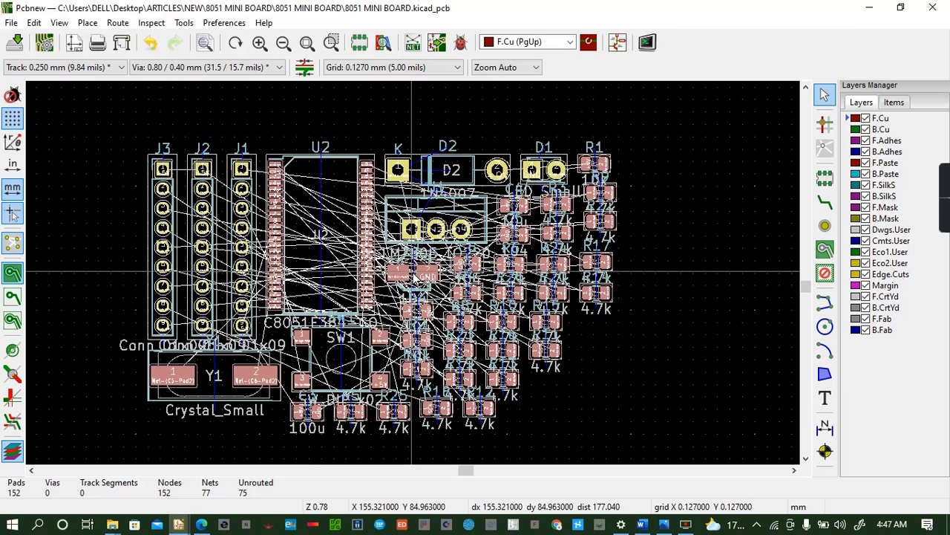
key(ctrl+s)
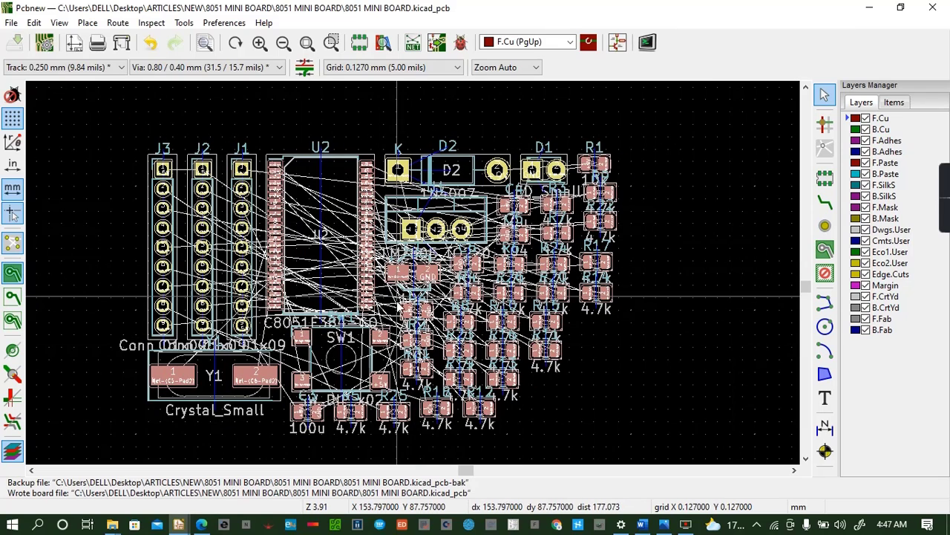
Move the block with D1, D2, the LM7805 and the surrounding resistors and capacitors well to the right of U2
mouse_move(398, 148)
middle_down()
mouse_move(439, 235)
mouse_move(389, 144)
mouse_move(406, 165)
mouse_move(407, 155)
middle_up()
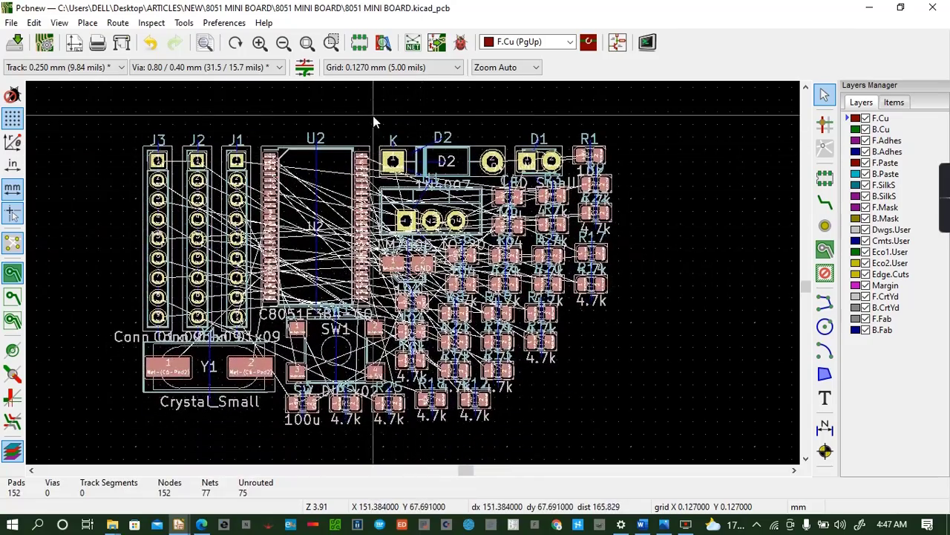
middle_drag(378, 116, 381, 117)
click(381, 118)
drag(381, 134, 620, 418)
key(m)
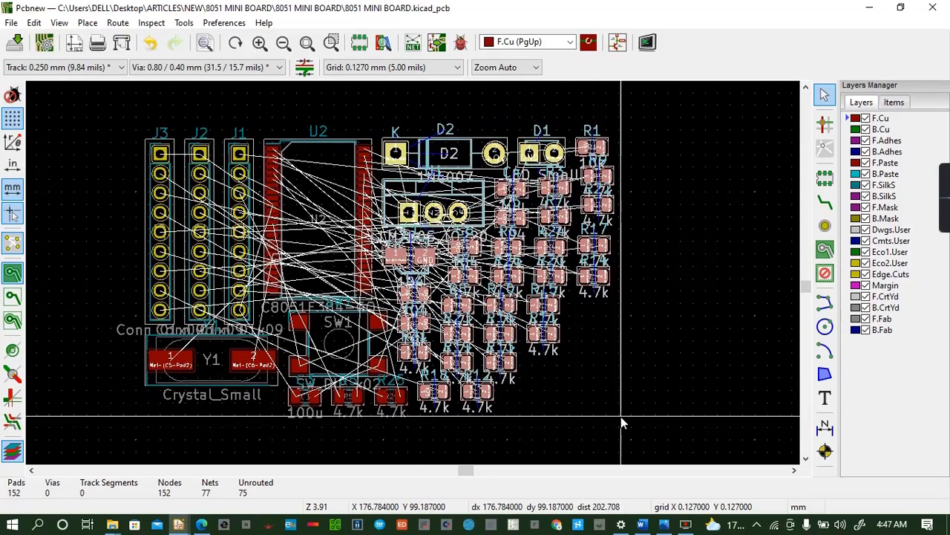
click(767, 424)
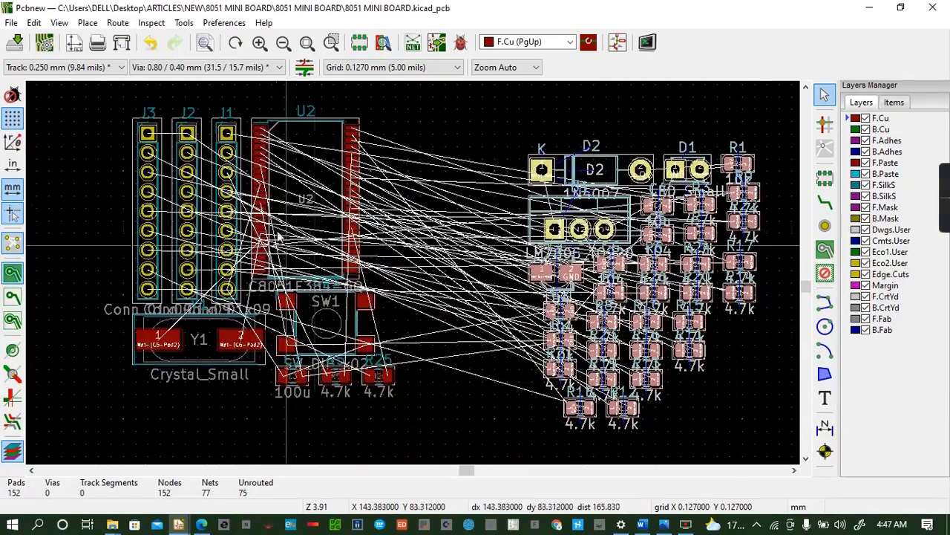
Rotate U2 by 90 degrees and move it into the gap between header J1 and the D2 component block
click(301, 137)
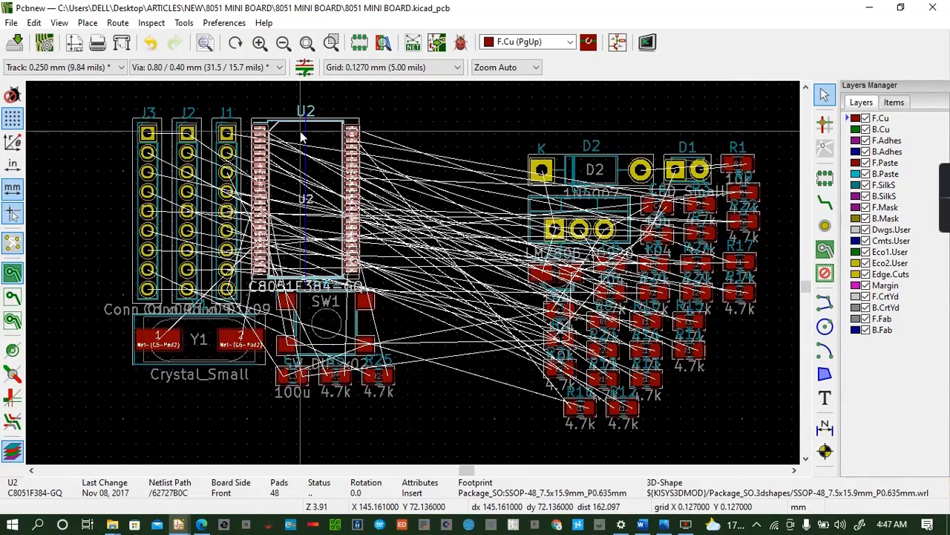
key(r)
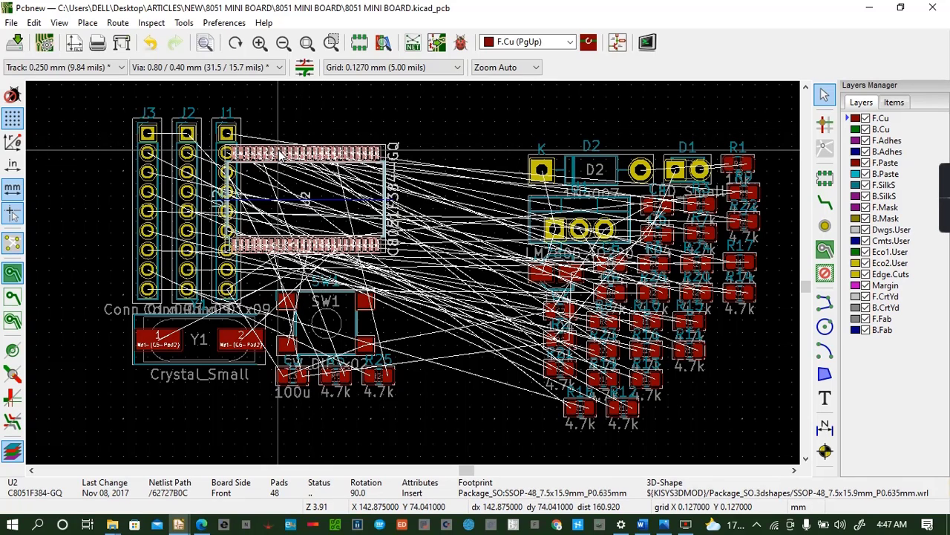
drag(279, 150, 375, 208)
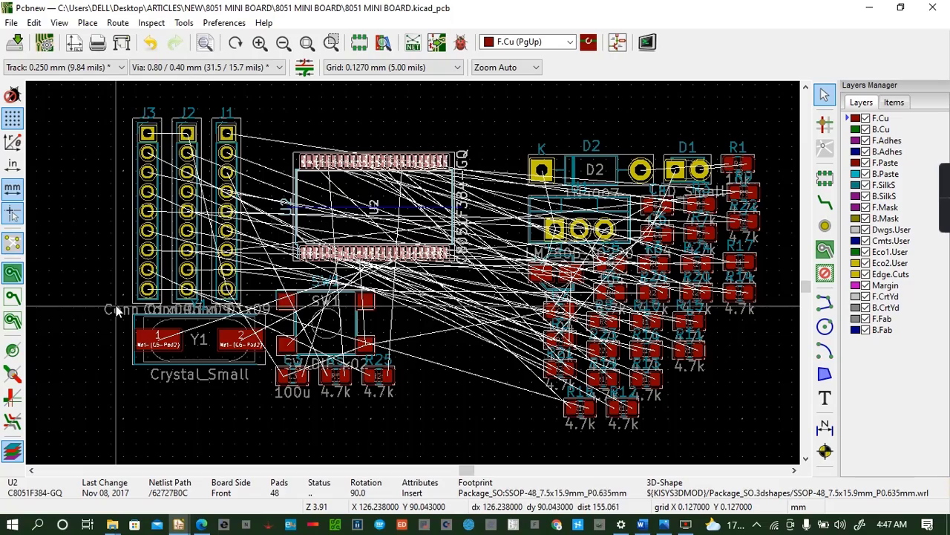
Move C3, R5 and R25 together down and to the right, clear of switch SW1
drag(115, 300, 193, 361)
drag(101, 323, 383, 386)
key(m)
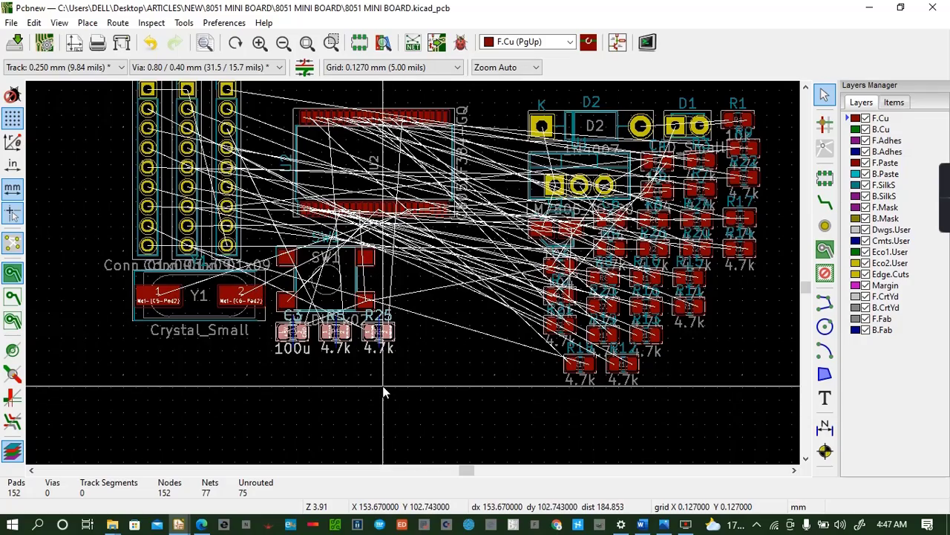
click(516, 429)
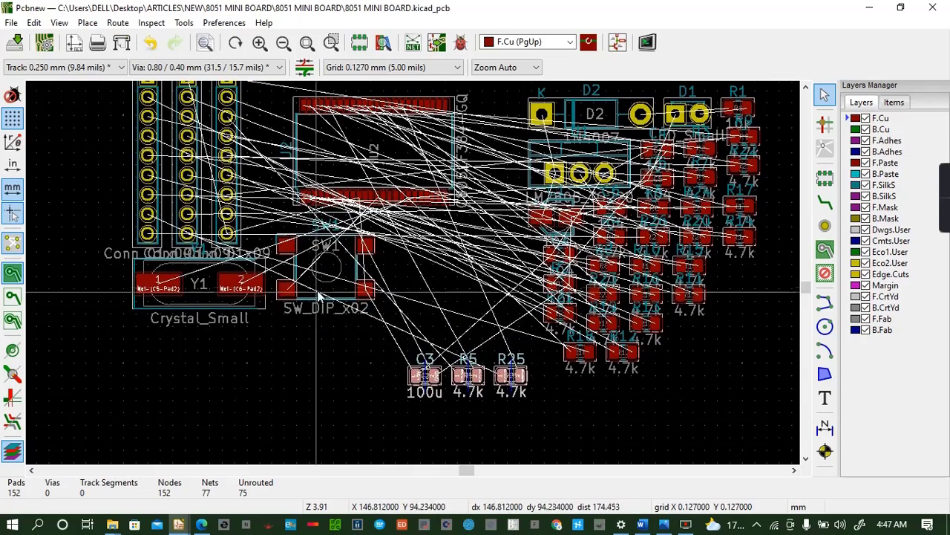
Move switch SW1 down beside C3 and crystal Y1 down to the left of SW1, away from the headers
click(324, 268)
key(m)
click(357, 401)
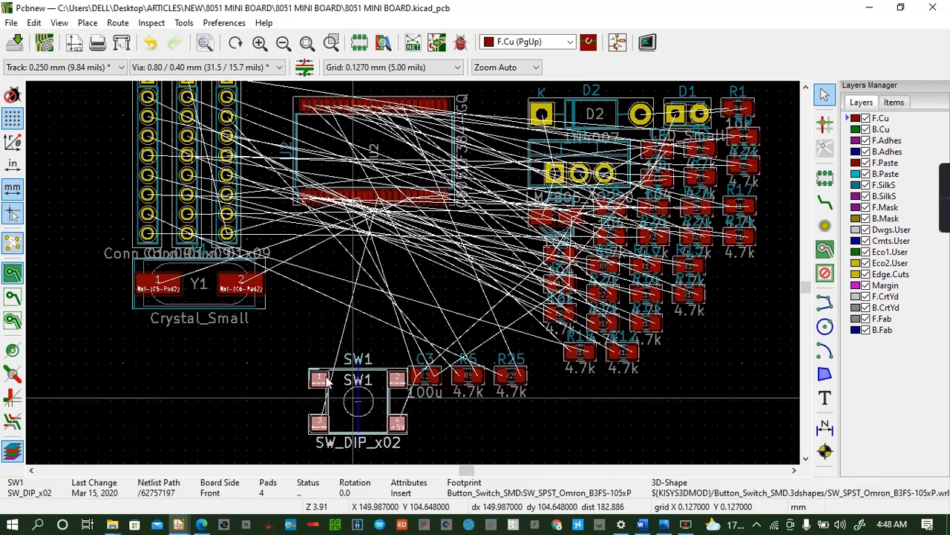
click(200, 291)
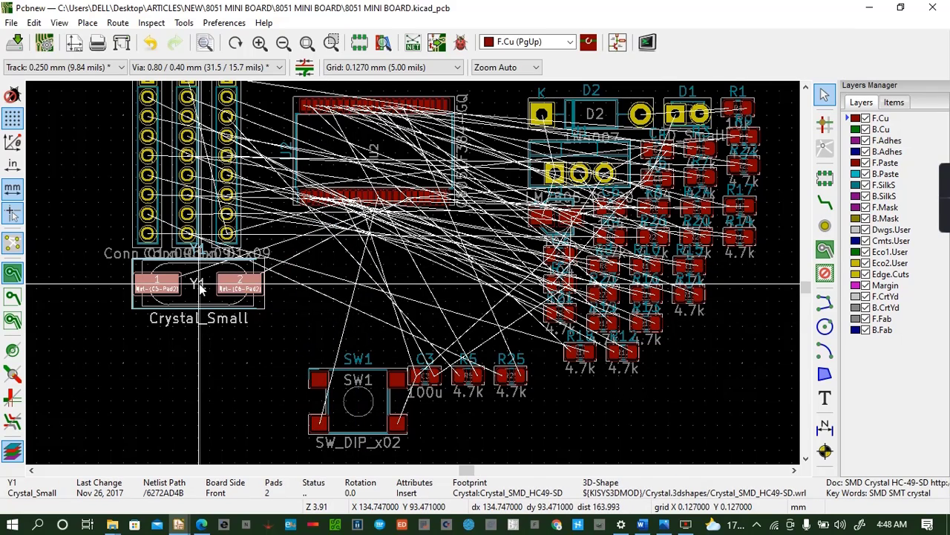
key(m)
click(210, 362)
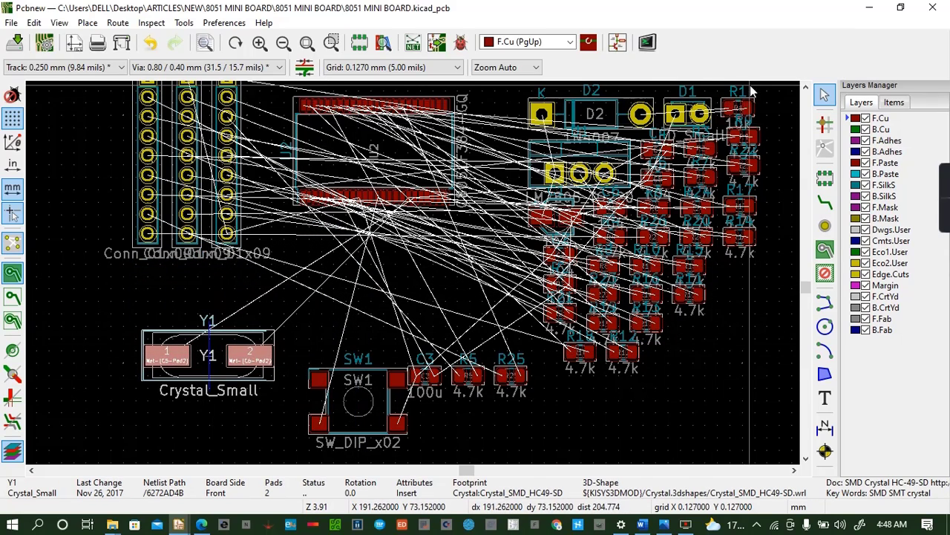
Move pin header J1 to the far right of the layout, beyond the resistor block
click(806, 88)
click(805, 87)
click(805, 88)
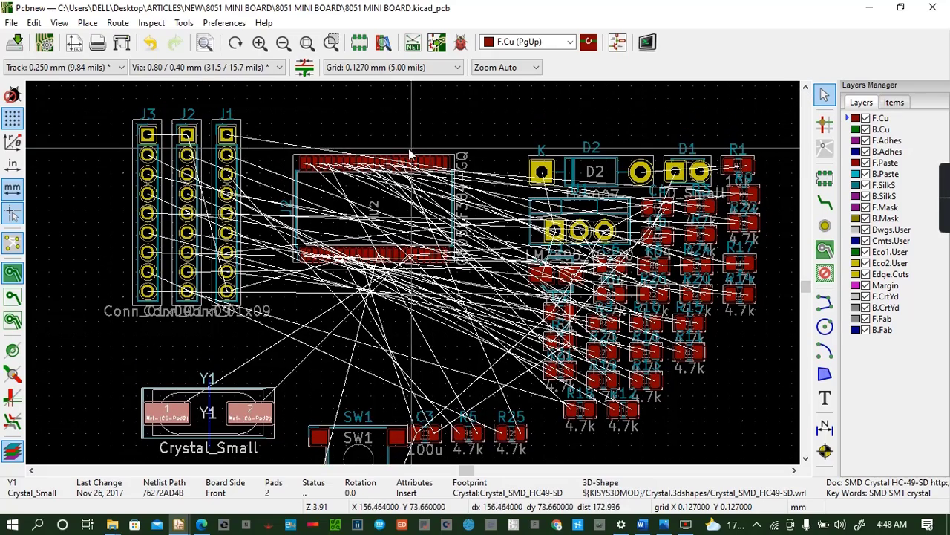
click(220, 127)
click(225, 145)
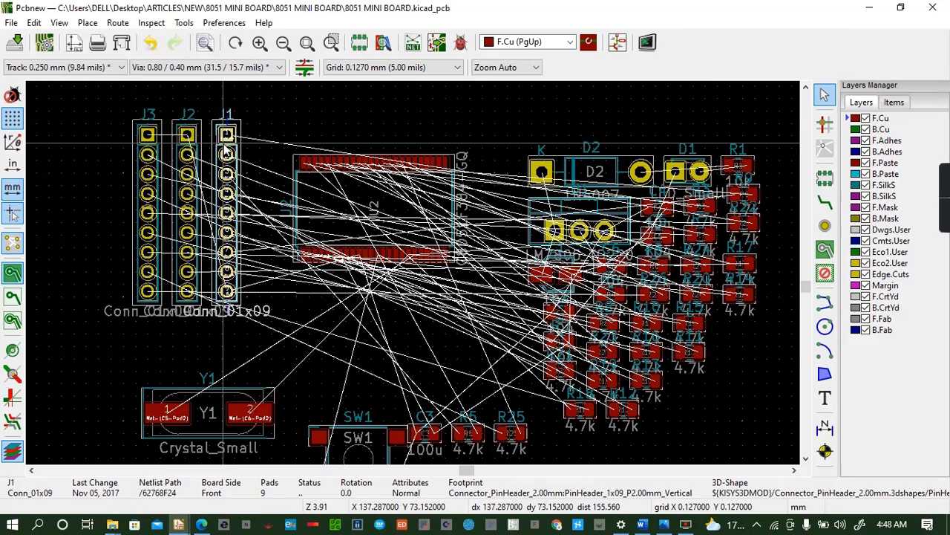
drag(224, 145, 758, 215)
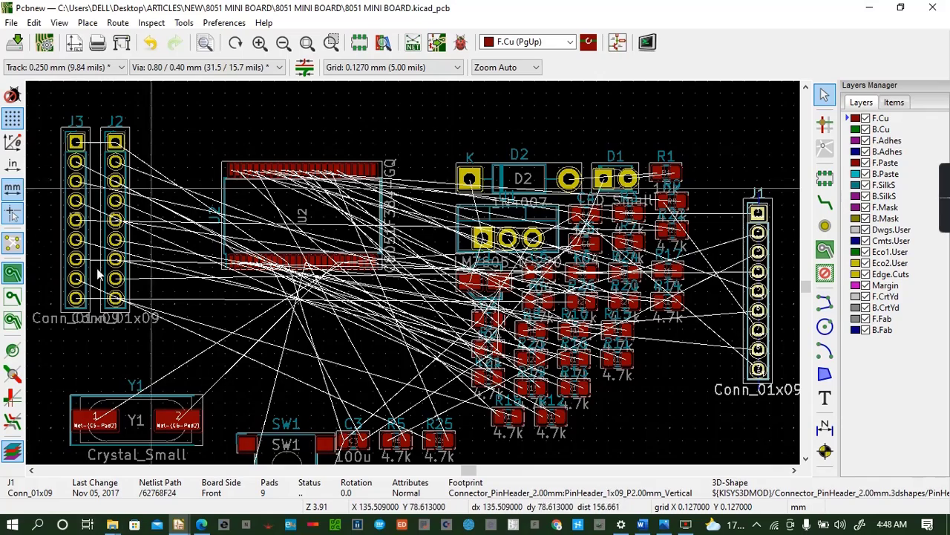
Switch to the Eeschema schematic and examine the power section, headers, crystal and resistors between J1 and U2's port P1
mouse_move(178, 524)
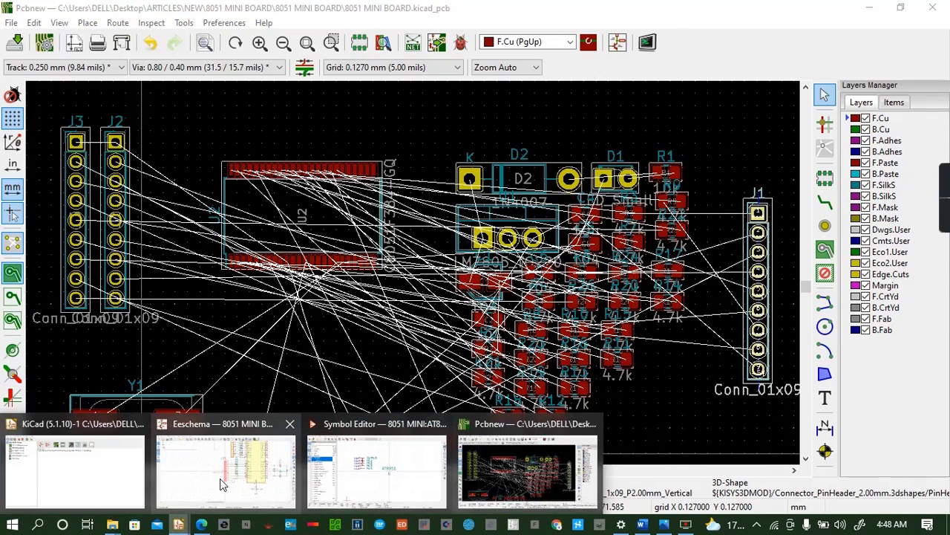
click(226, 457)
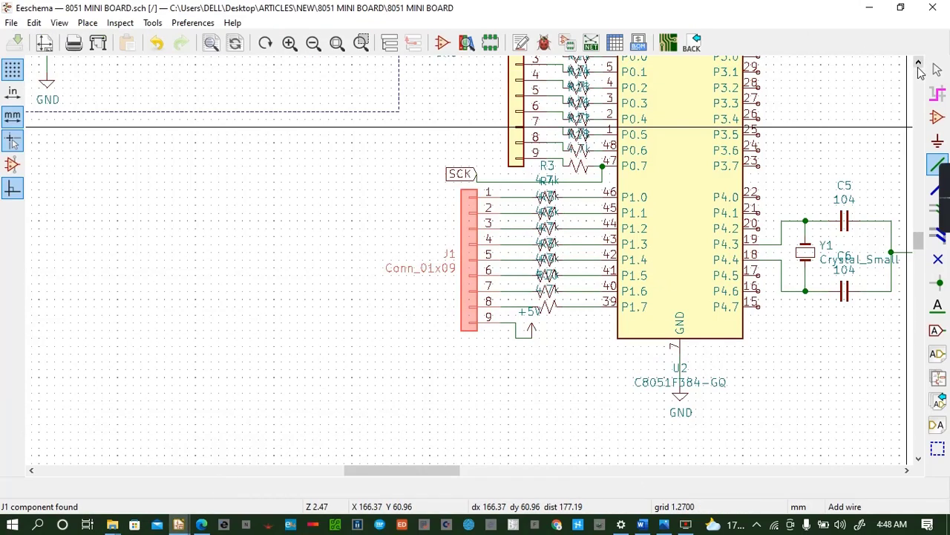
scroll(920, 71, up, 3)
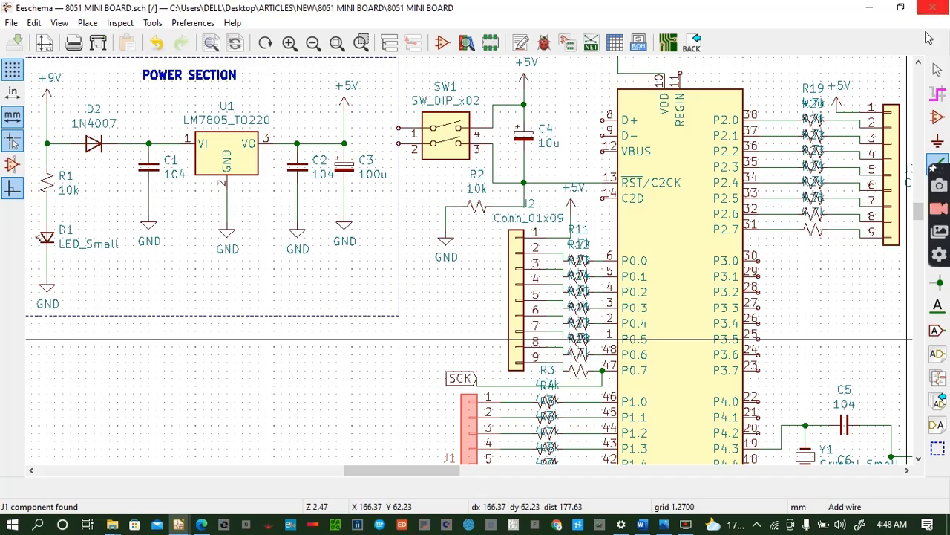
click(907, 470)
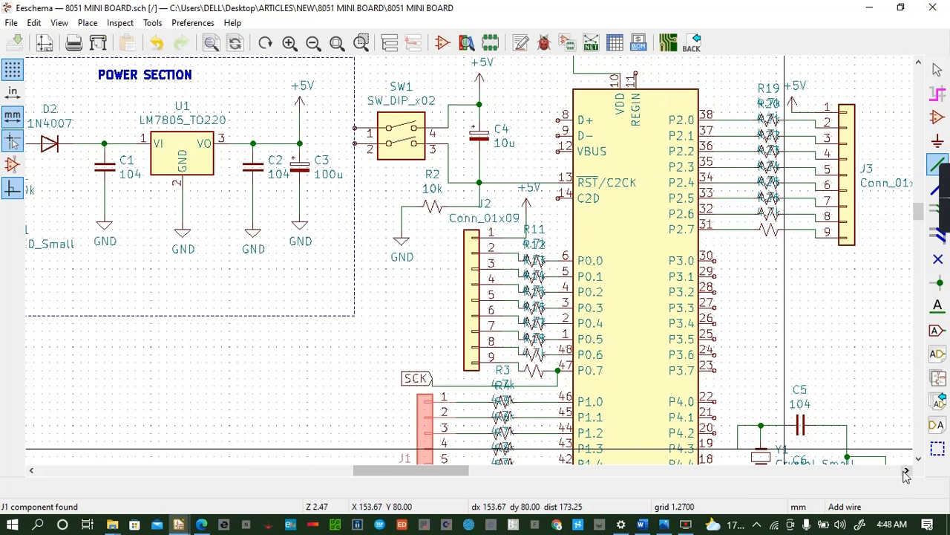
click(31, 470)
click(32, 470)
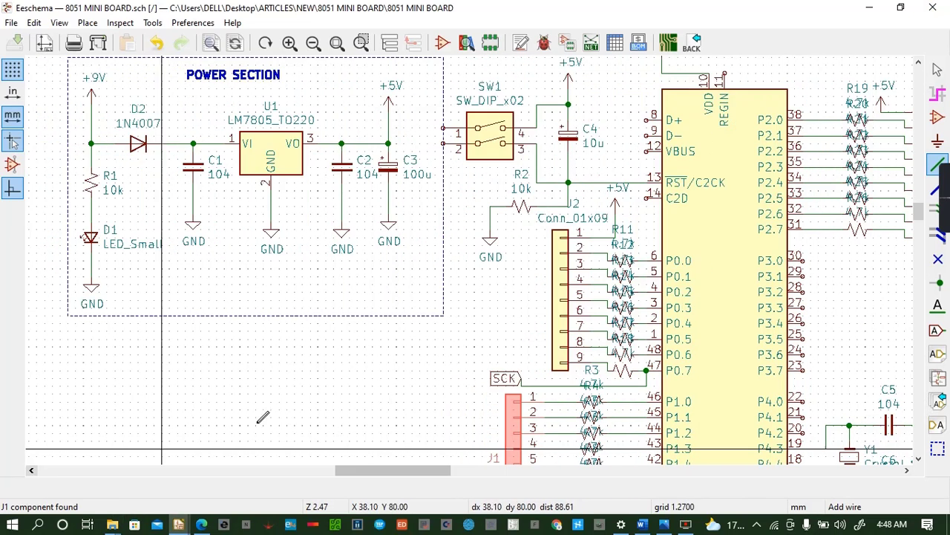
click(918, 459)
click(918, 459)
click(918, 459)
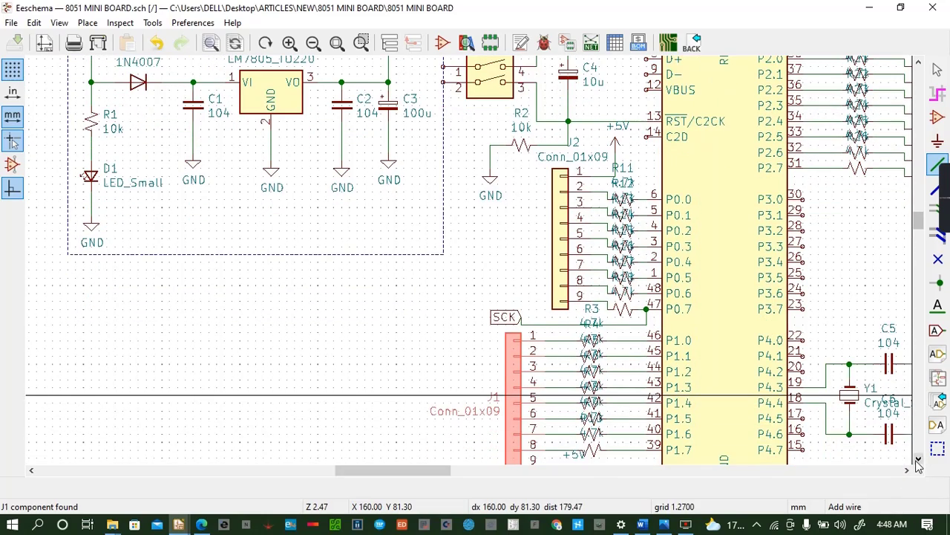
scroll(586, 386, down, 2)
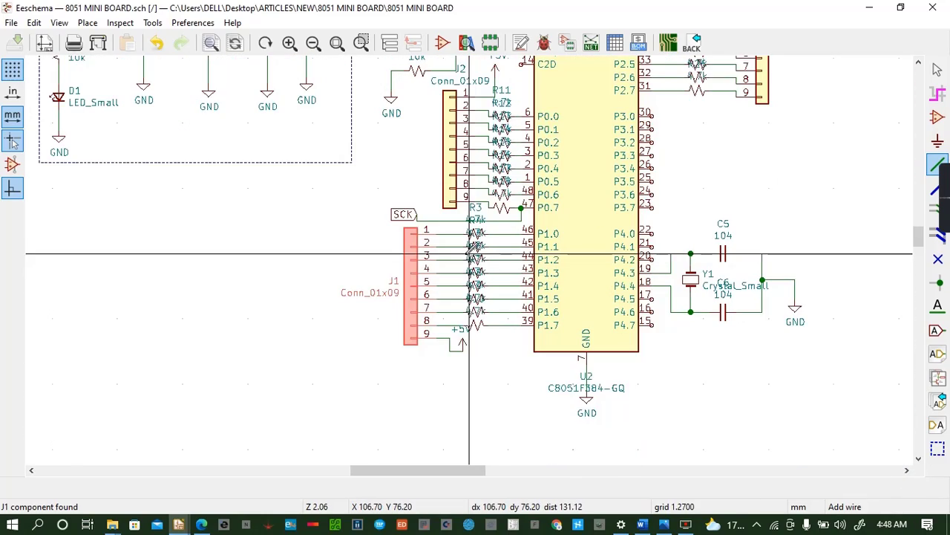
scroll(472, 256, up, 3)
scroll(471, 256, up, 1)
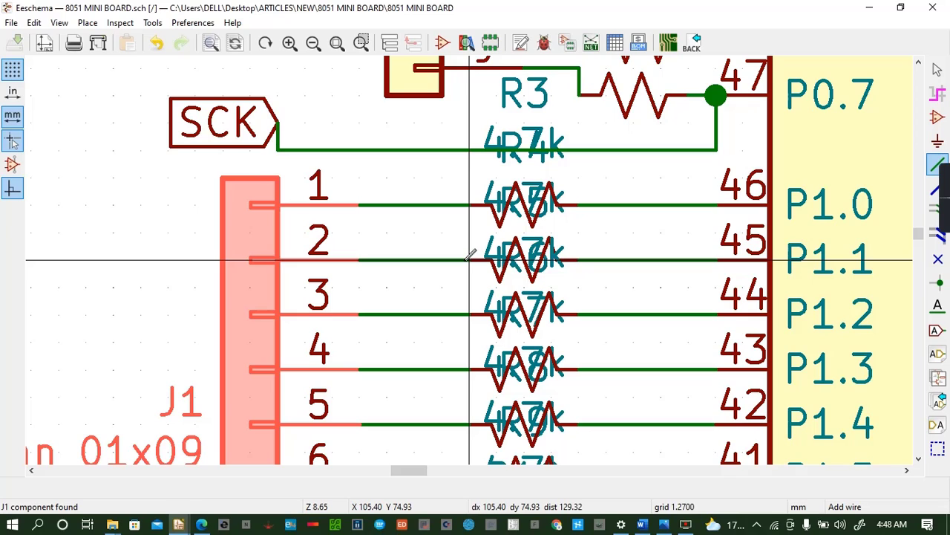
scroll(475, 254, up, 1)
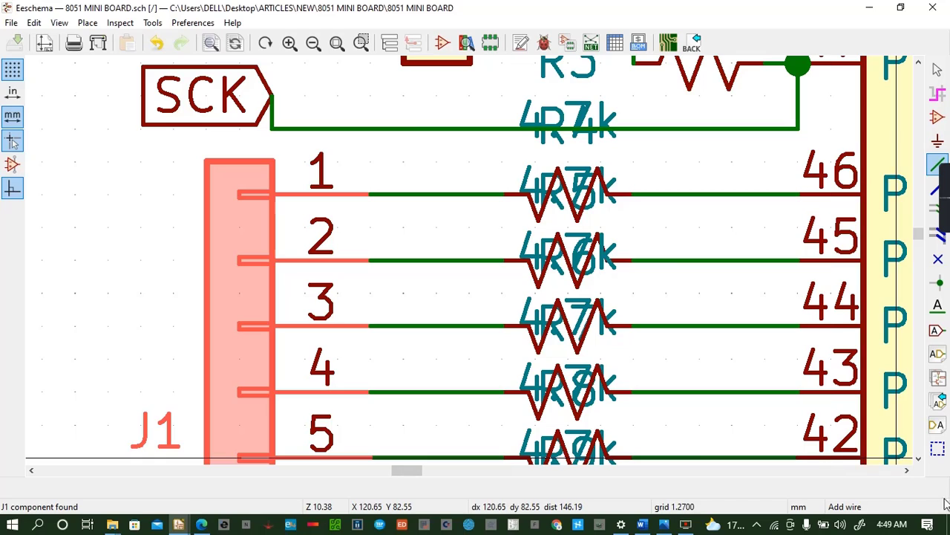
click(917, 439)
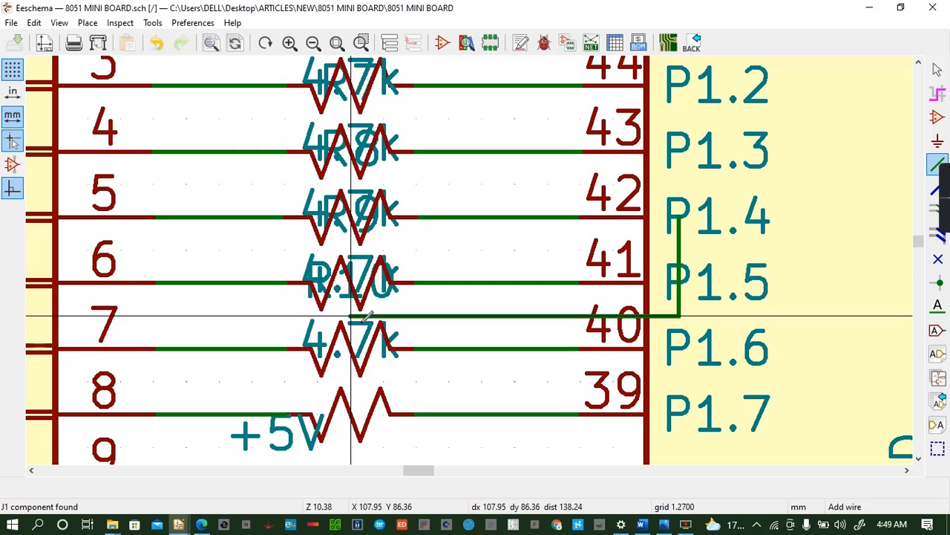
shift+scroll(661, 154, up, 3)
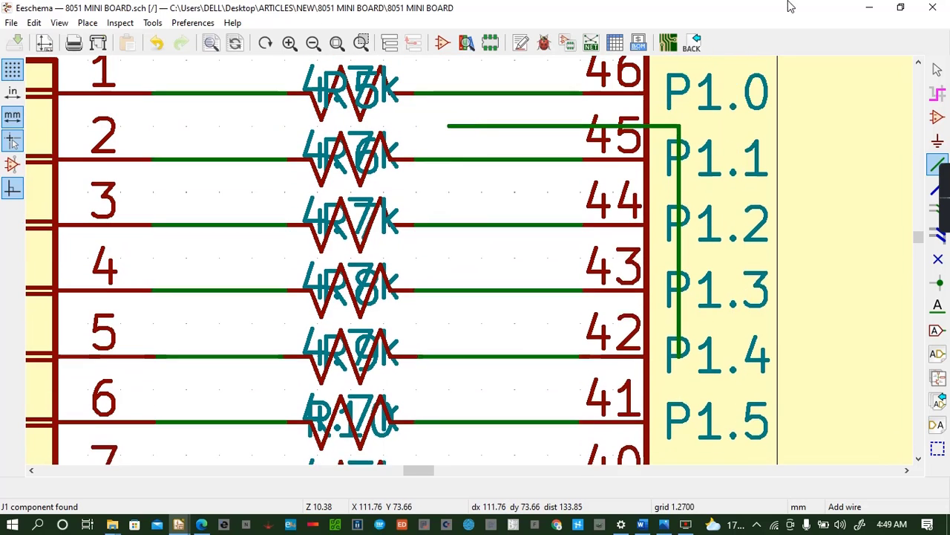
click(186, 260)
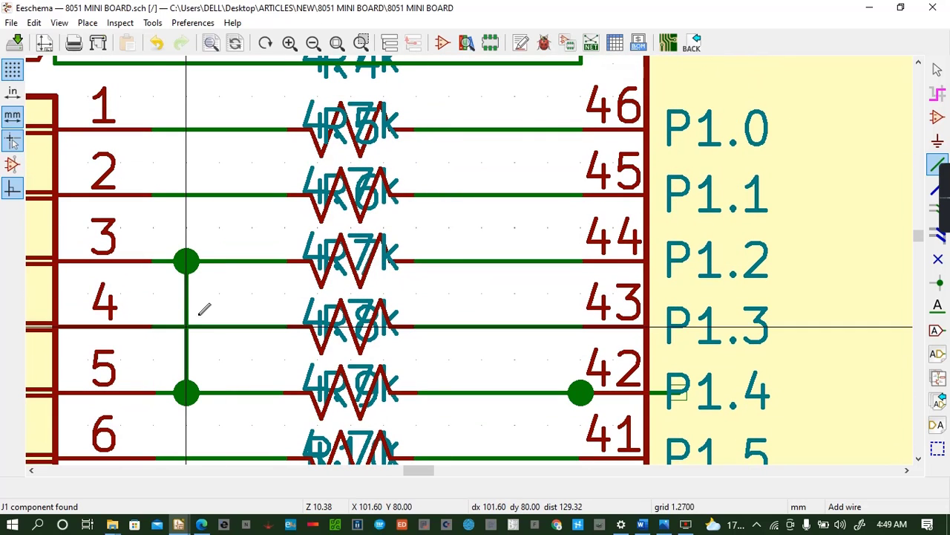
click(158, 44)
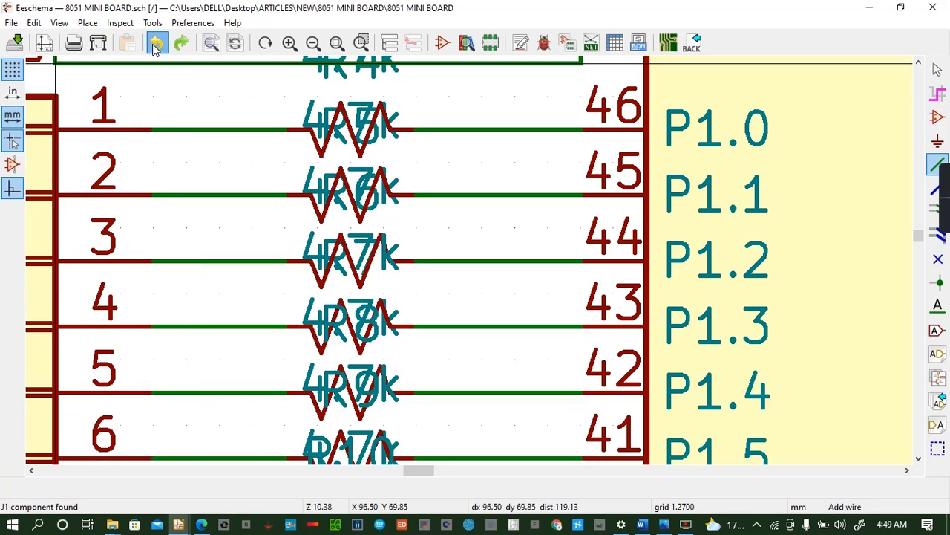
click(157, 44)
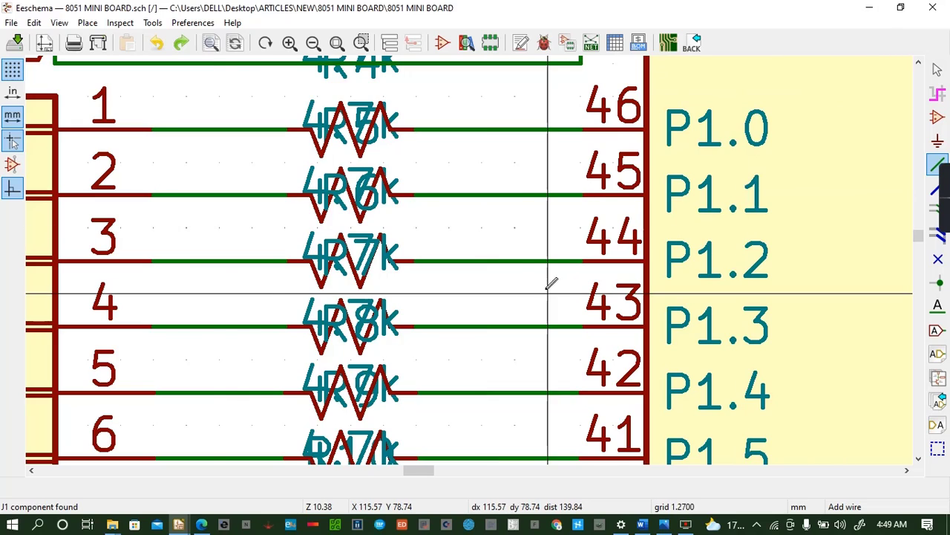
Check the resistor connections between J1 and U2's P1 pins in the schematic, and consult the AT89C51 datasheet in the browser
scroll(475, 254, up, 3)
scroll(476, 255, down, 6)
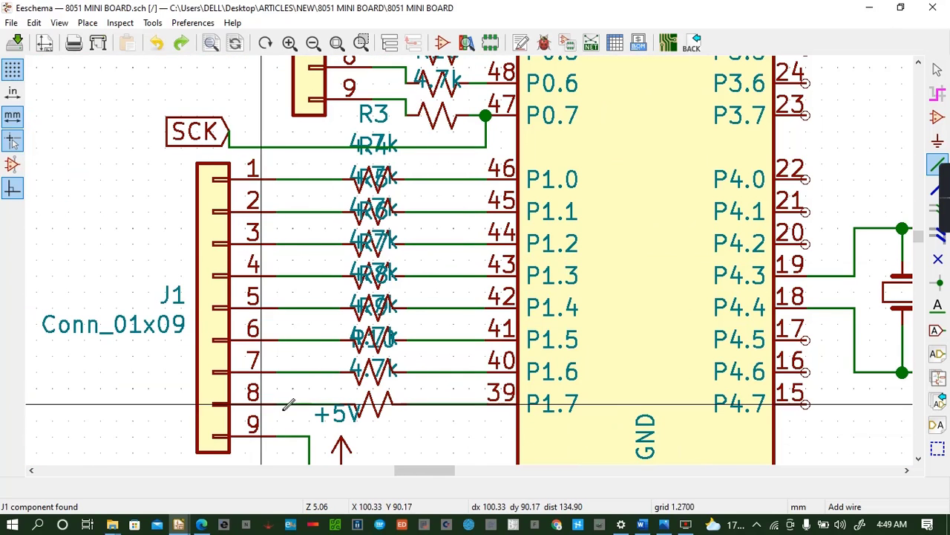
click(200, 525)
click(200, 525)
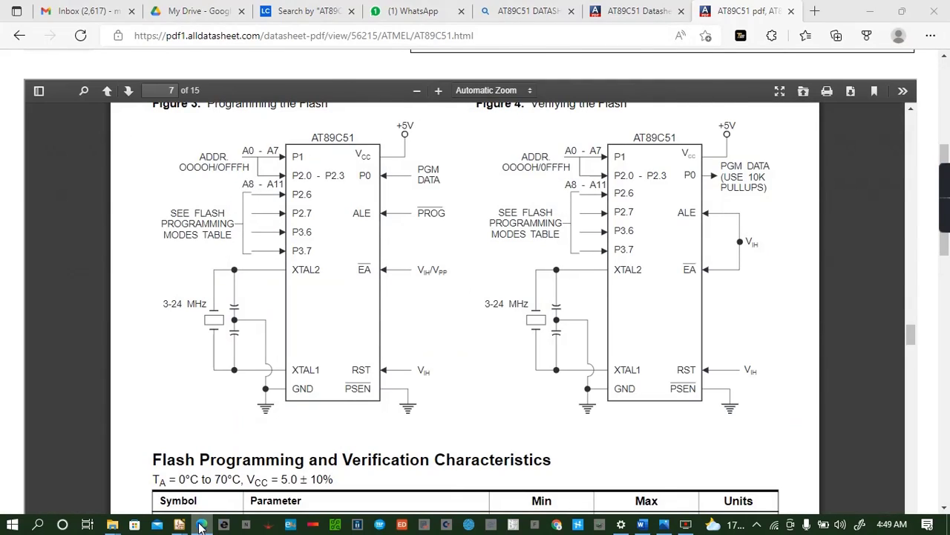
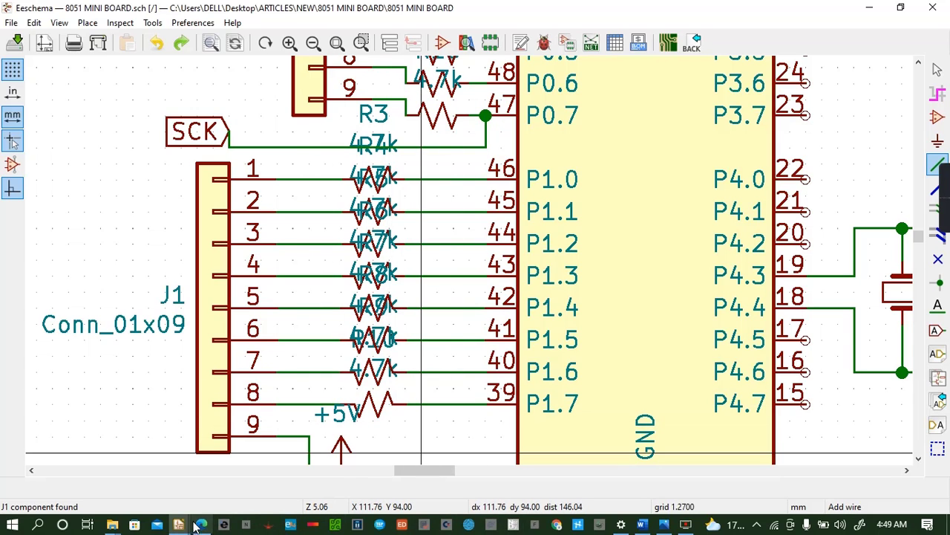
Switch back to the Pcbnew layout and move resistor R9 out of the component block to just left of header J1
mouse_move(181, 526)
mouse_move(355, 484)
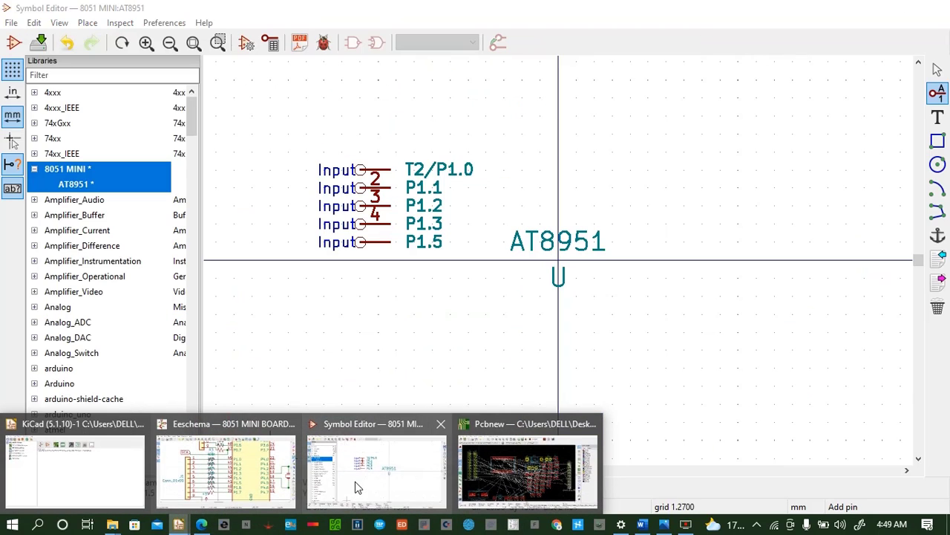
click(513, 485)
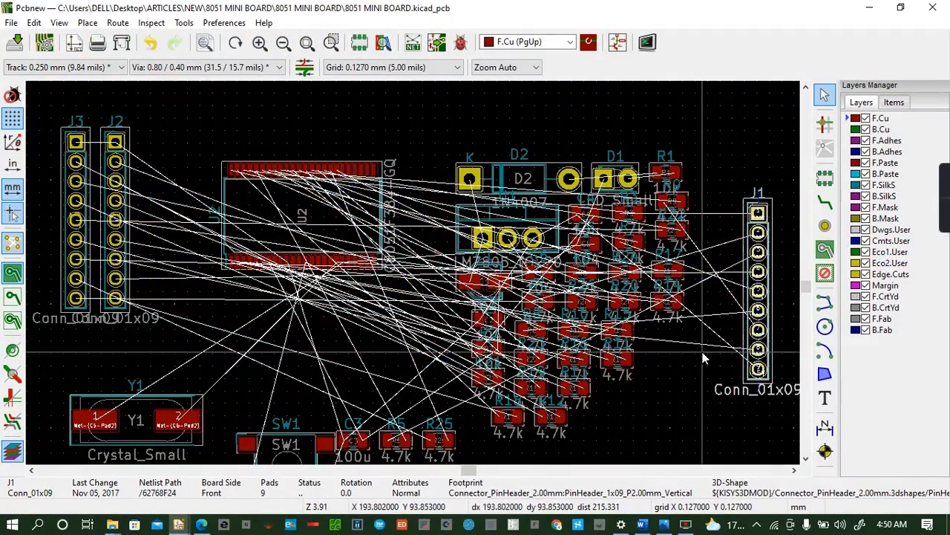
click(681, 202)
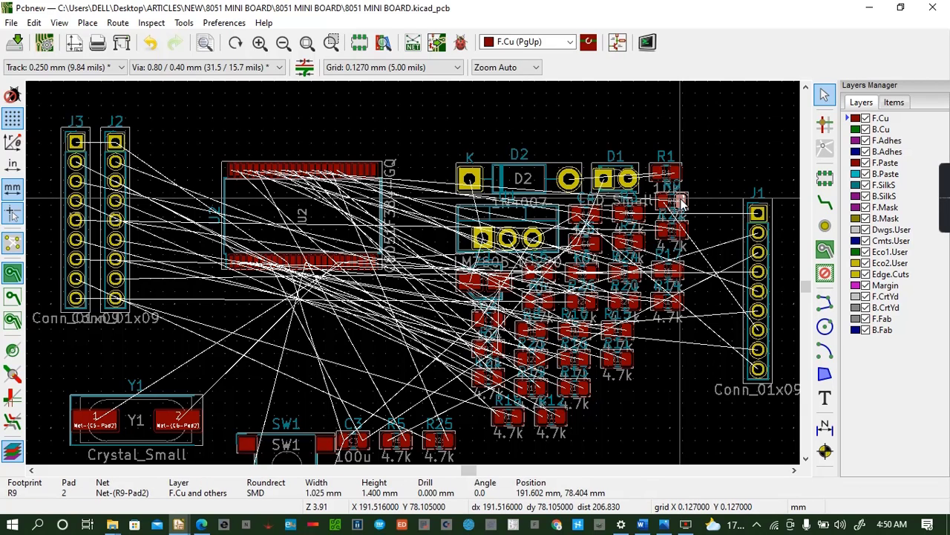
key(m)
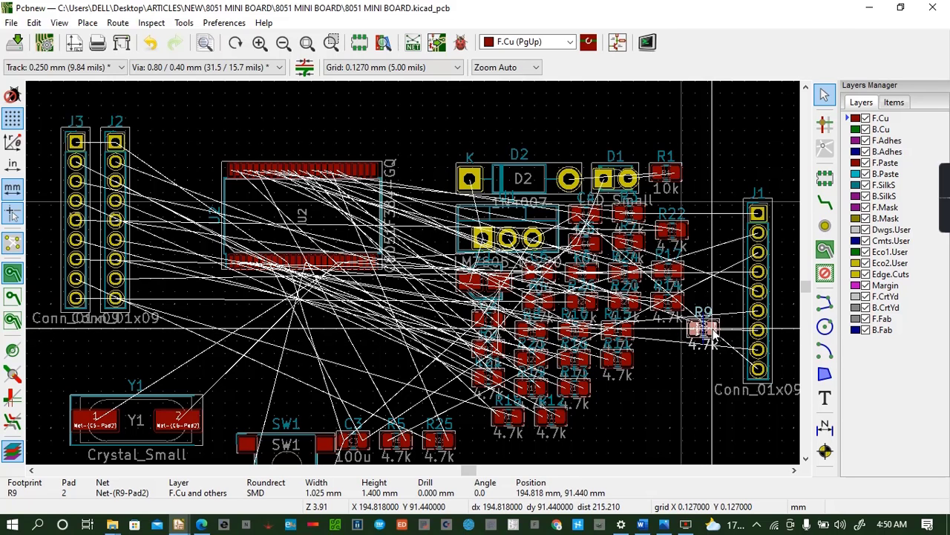
click(715, 335)
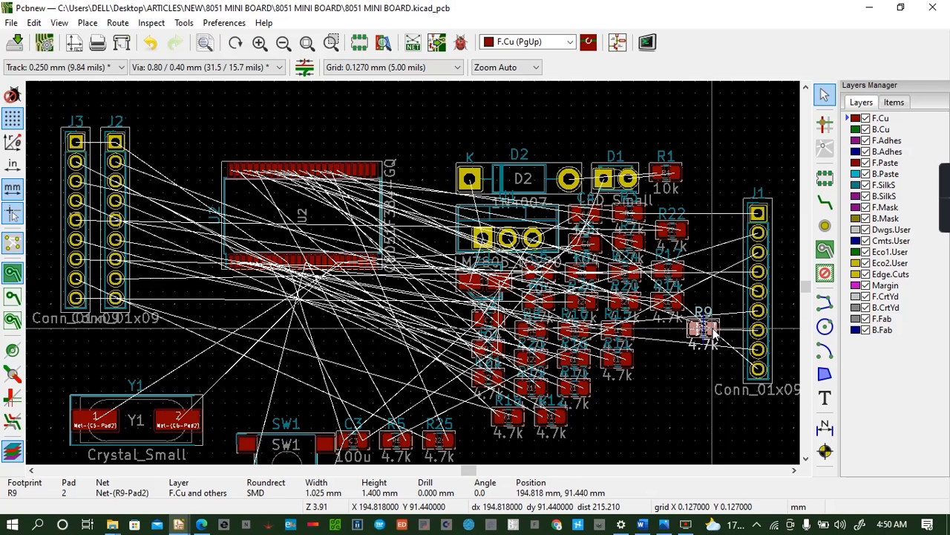
Move resistor R17 out of the component block into the free space above U2
click(676, 273)
key(m)
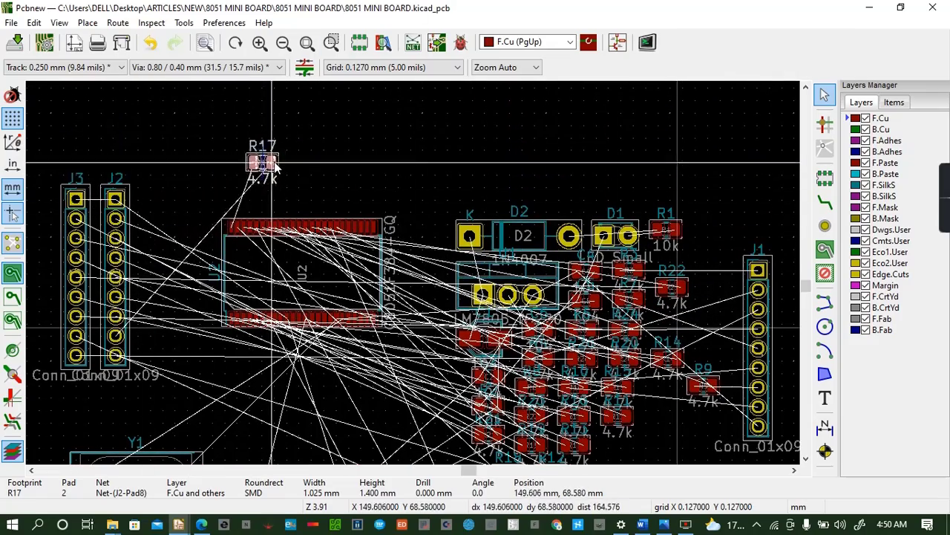
click(327, 169)
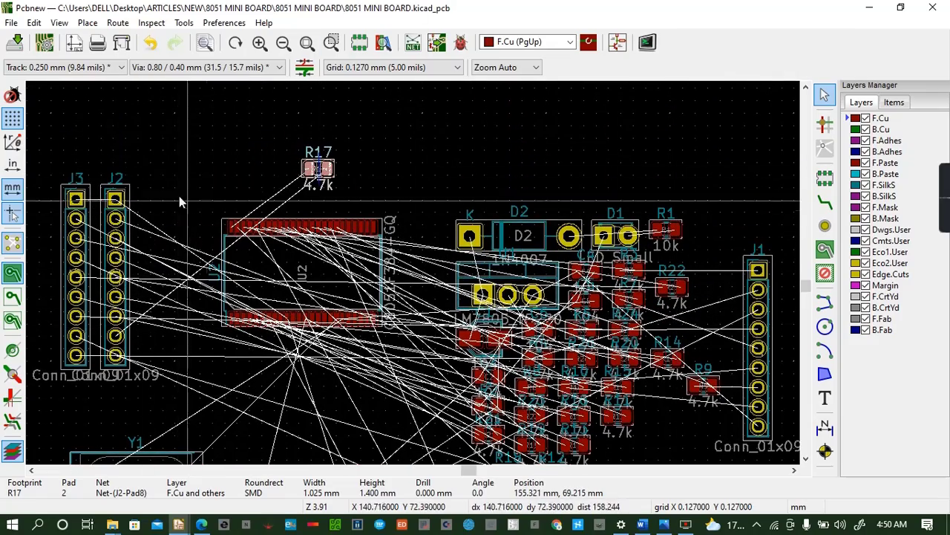
Rotate pin header J2 by 90 degrees and place it horizontally above R17 and U2
click(119, 197)
key(m)
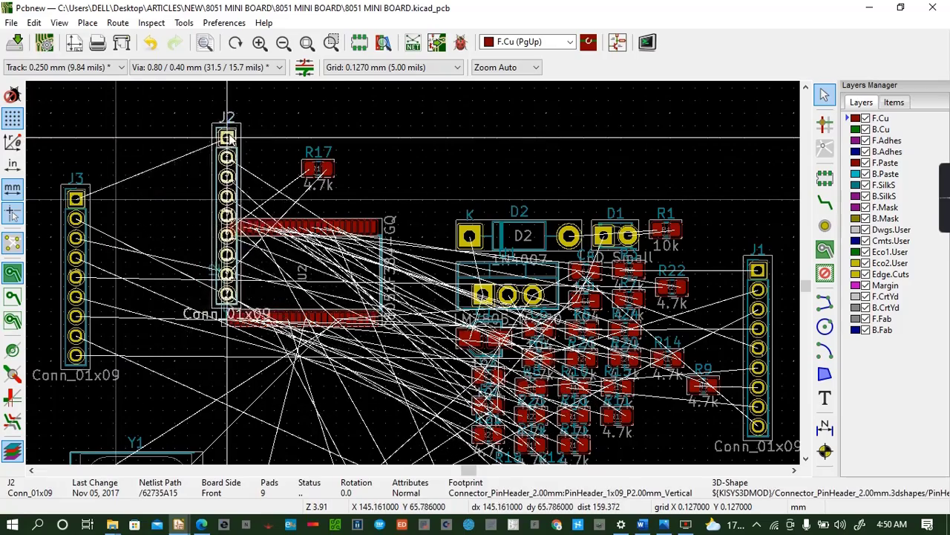
key(r)
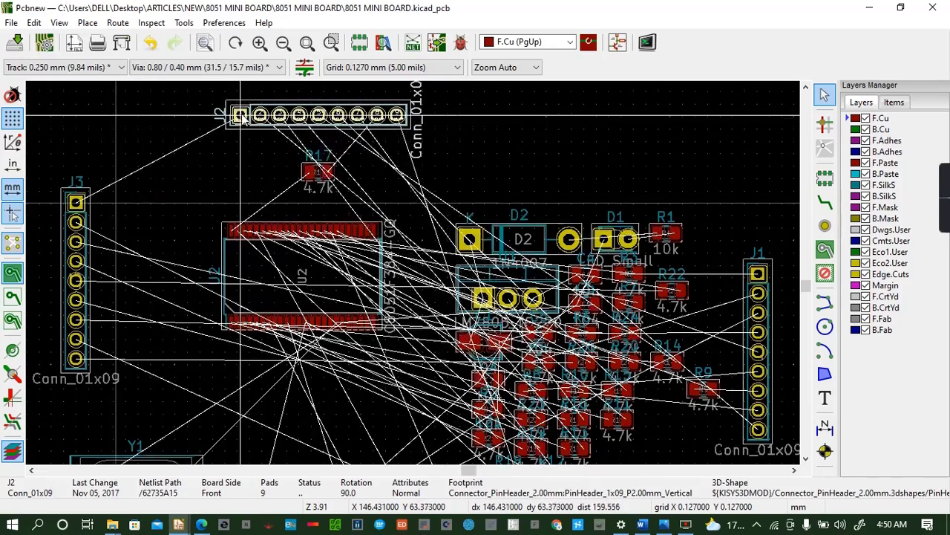
click(241, 117)
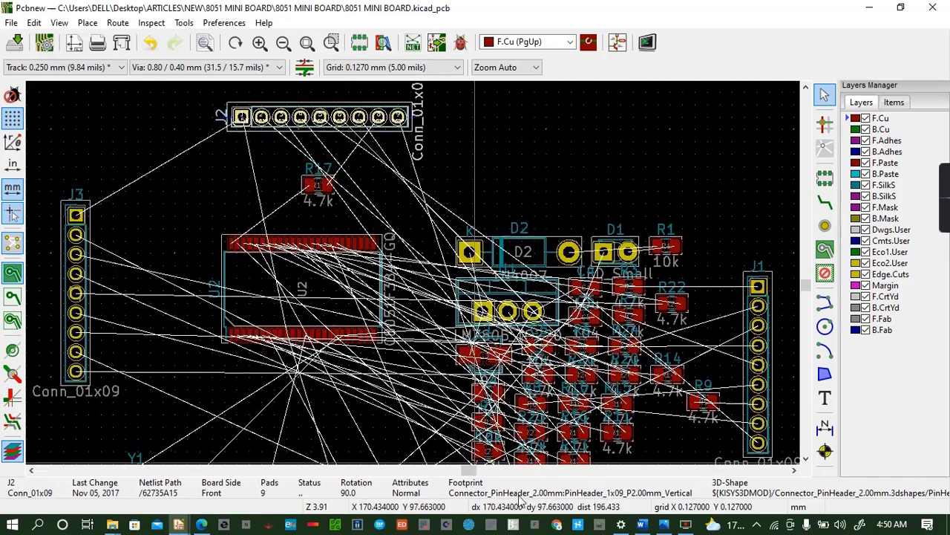
Move resistor R1 to just above diode D2 and LED D1
click(678, 245)
key(m)
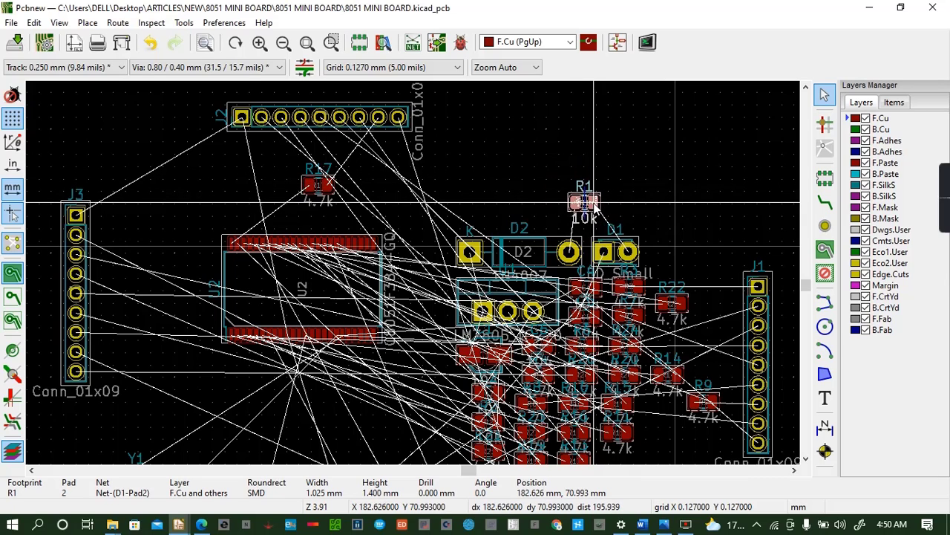
click(602, 224)
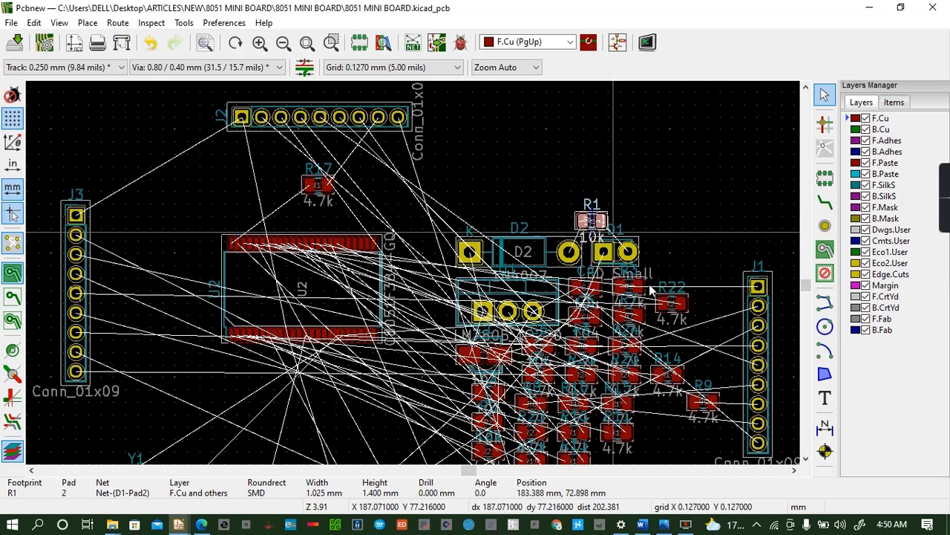
Move resistor R22 to the right of header J3 and resistor R3 to the left of header J1's first pin
click(677, 308)
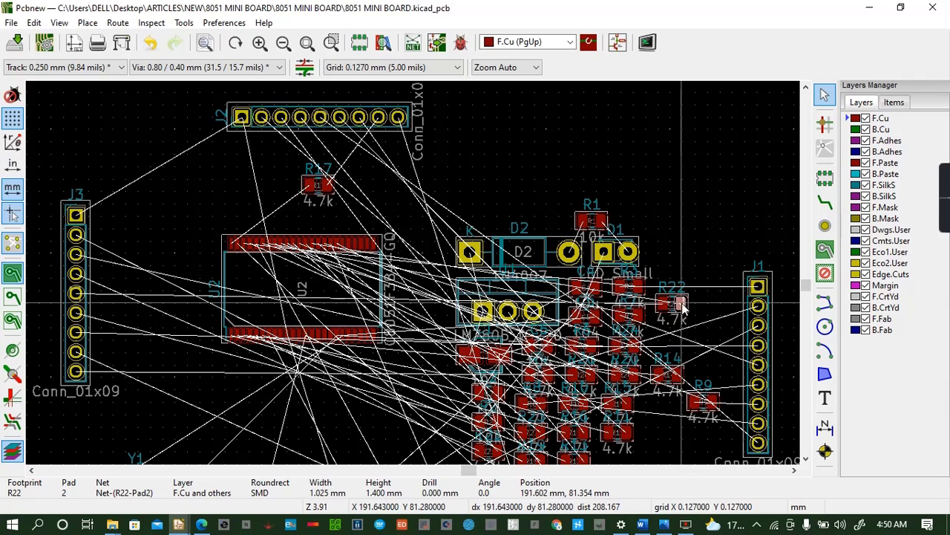
key(m)
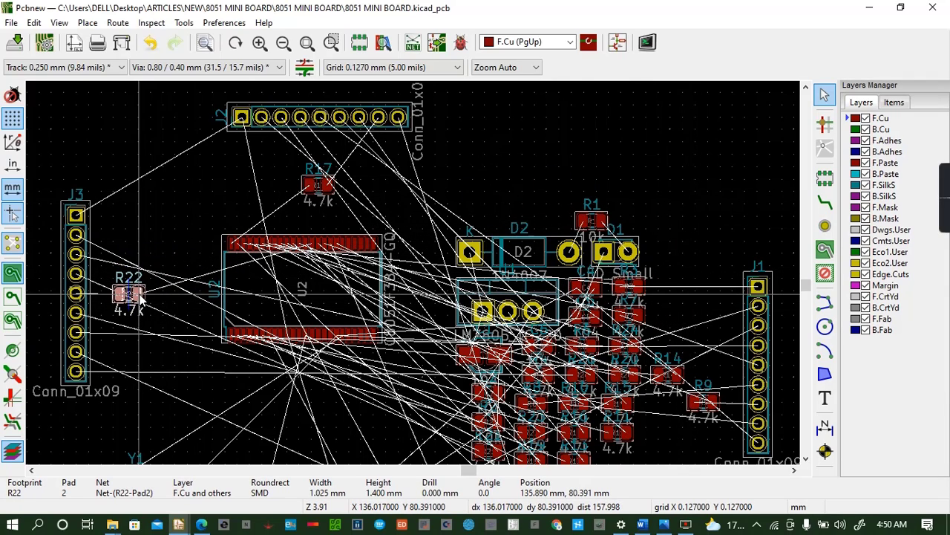
click(138, 296)
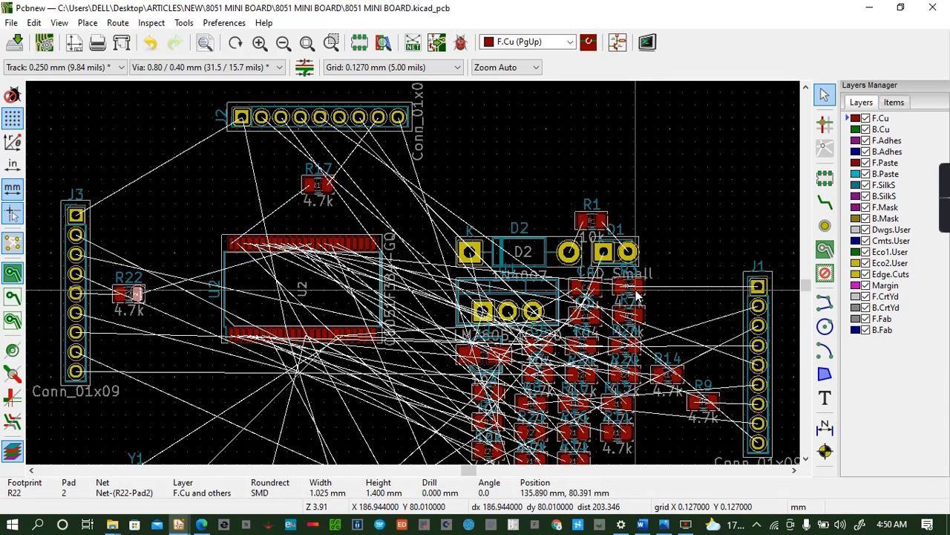
key(m)
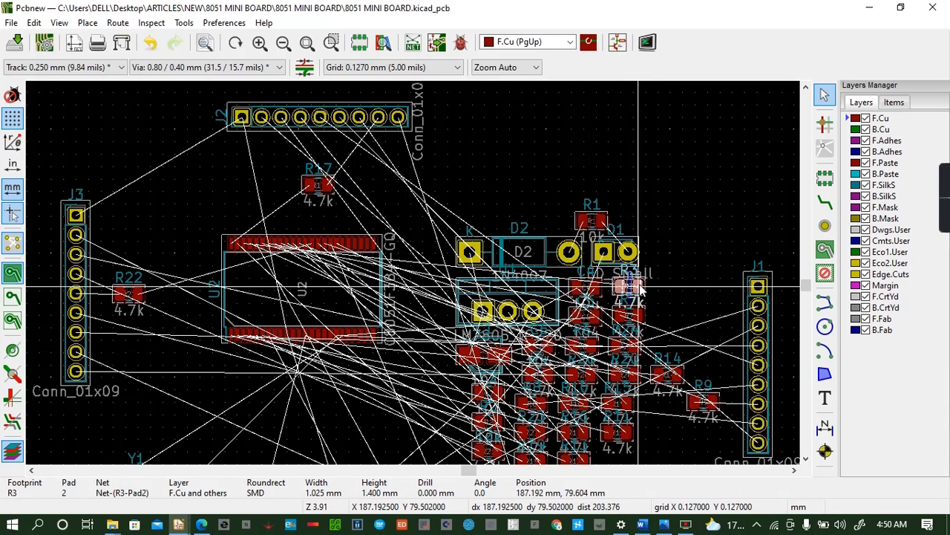
click(718, 286)
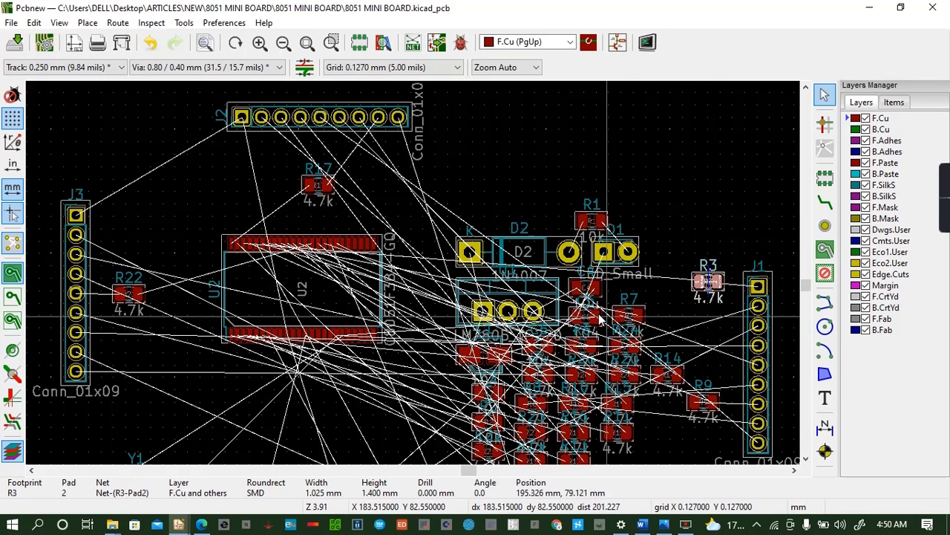
Move capacitor C4 into the free space below U2 and resistor R7 to the left of header J1's fifth pin
key(m)
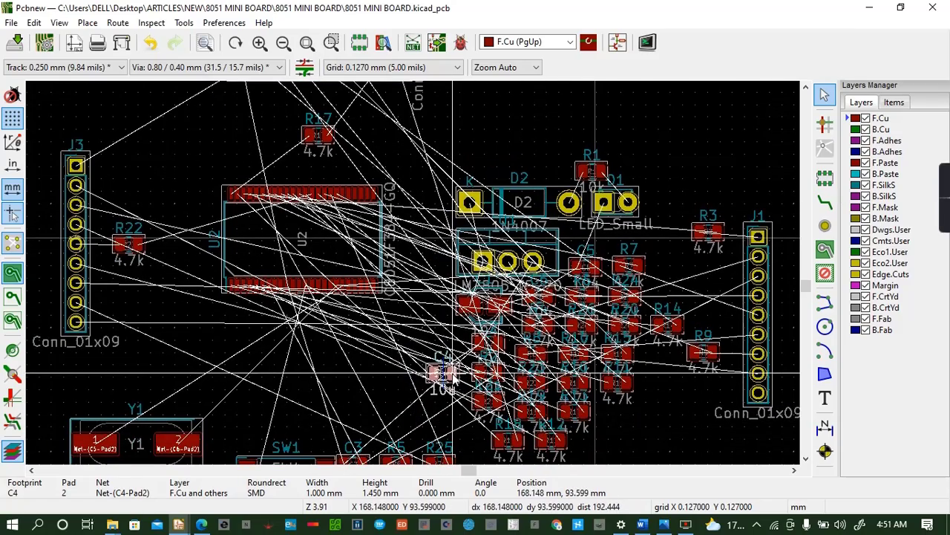
click(335, 355)
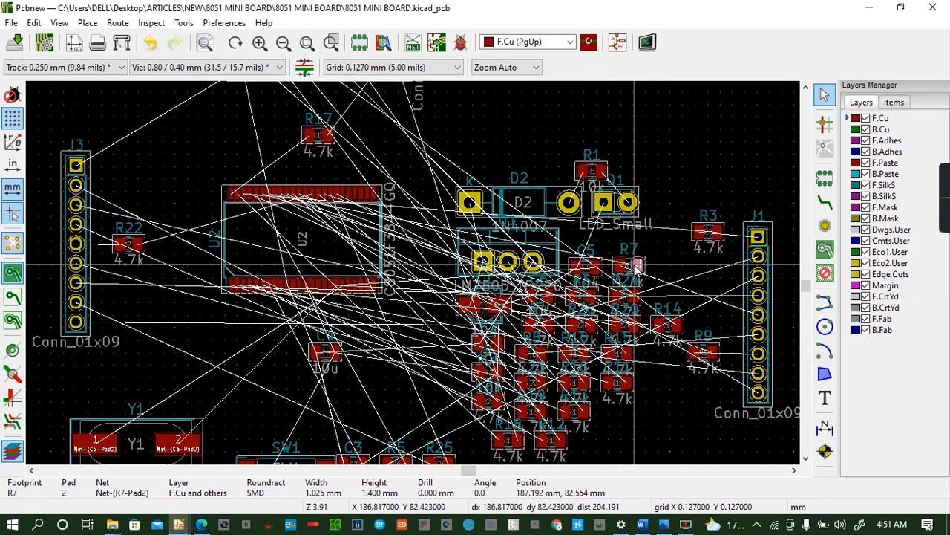
key(m)
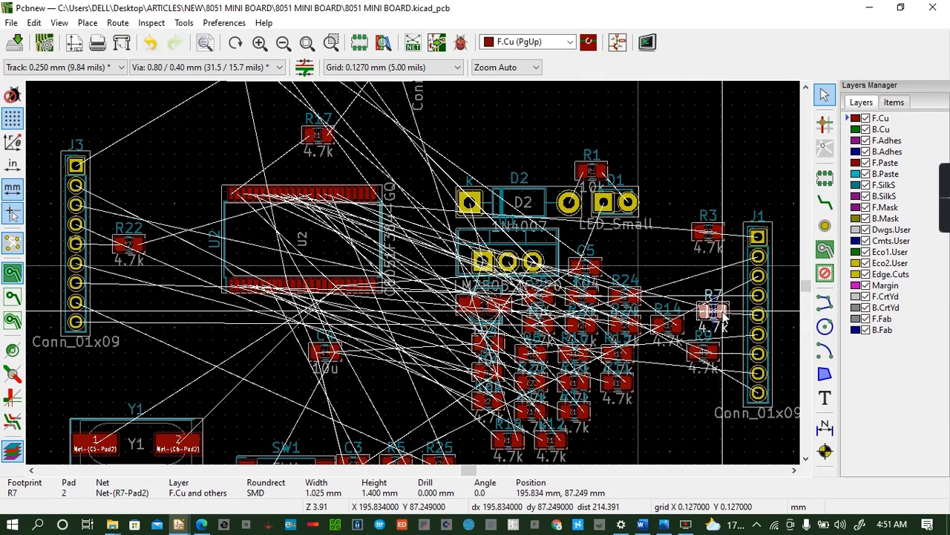
click(728, 318)
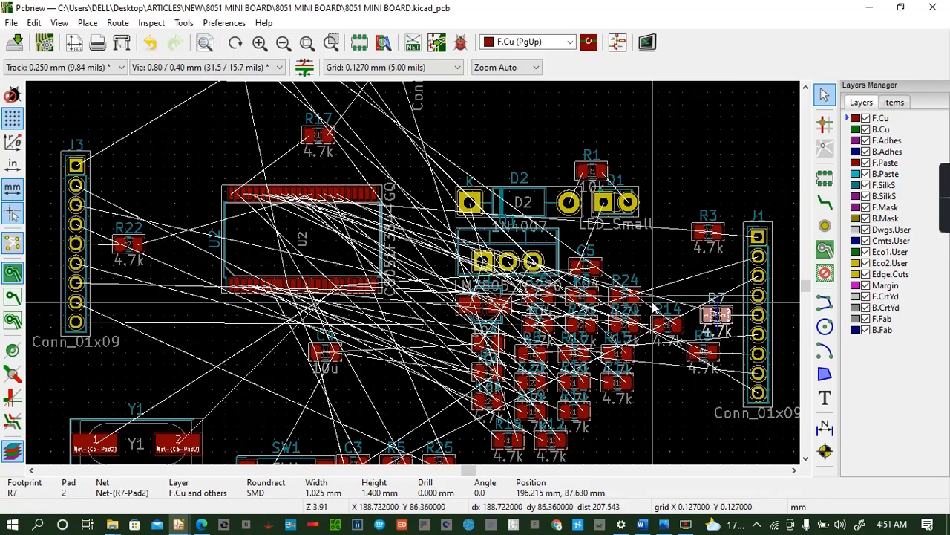
Move resistor R24 out of the component block to the right of header J3, just below R22
click(632, 297)
key(m)
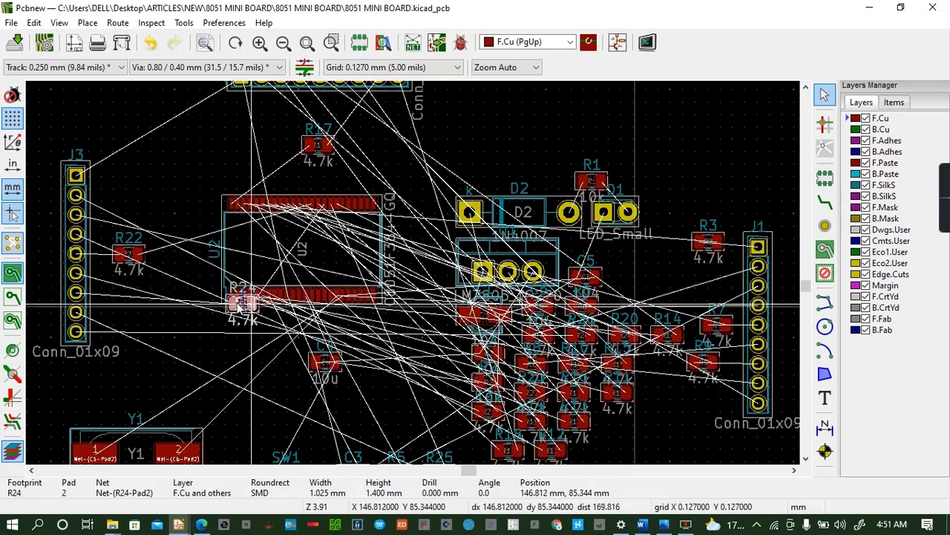
click(137, 297)
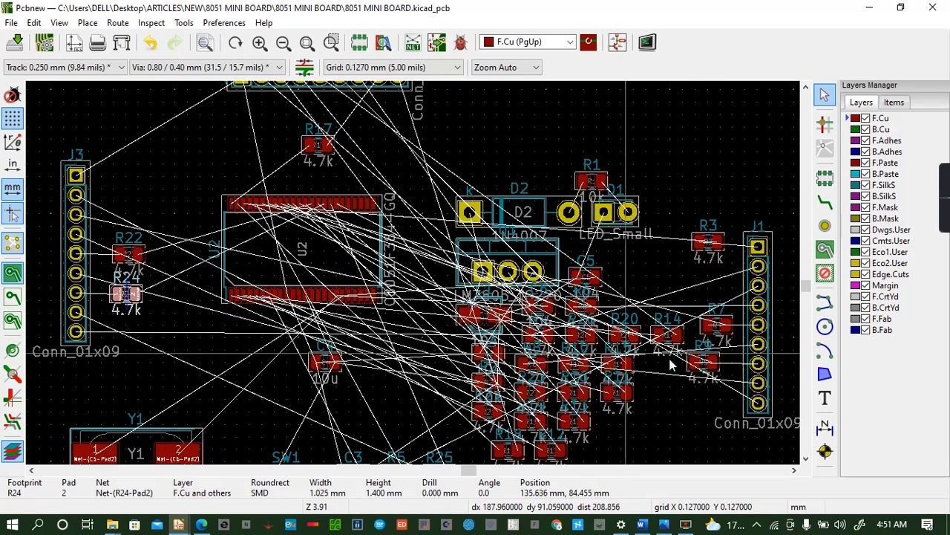
Rotate resistor R14 by 90 degrees and place it vertically below header J2's fifth pin, above R17
click(672, 338)
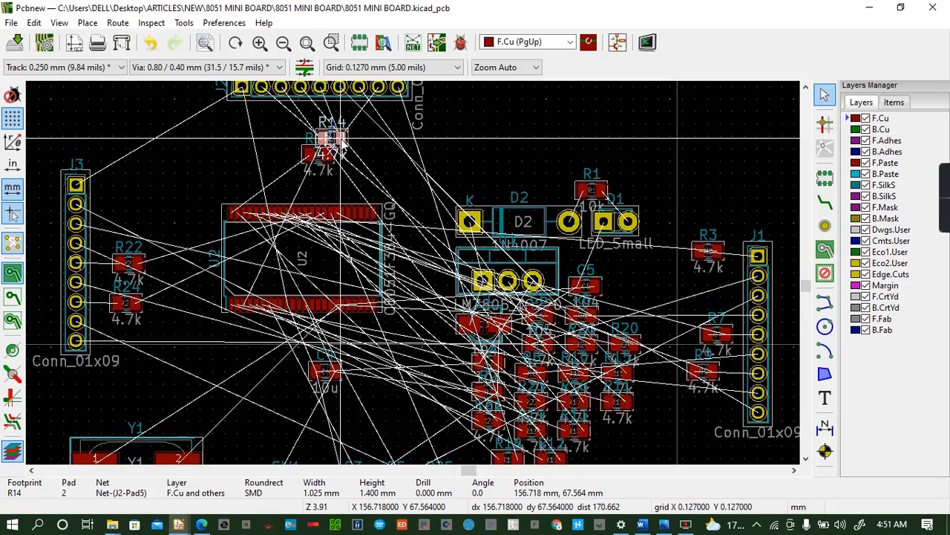
key(r)
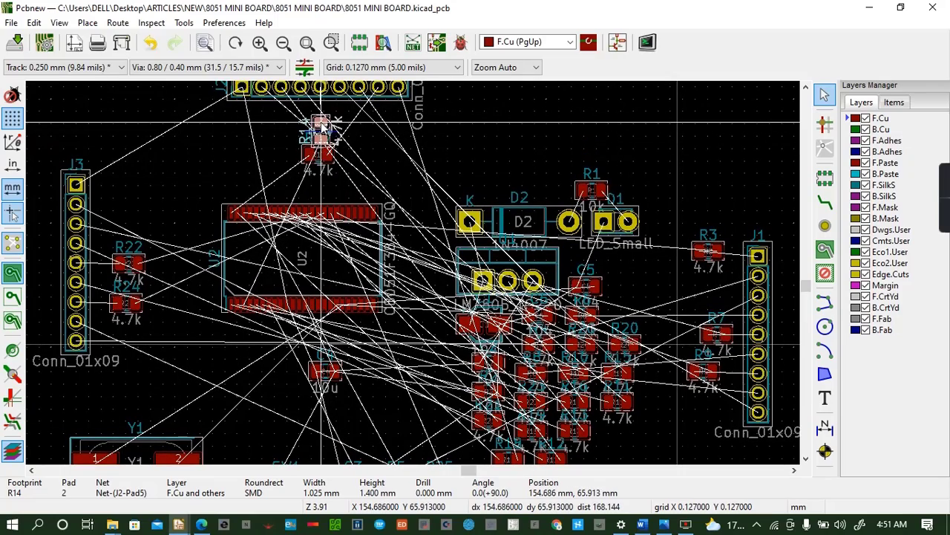
click(319, 123)
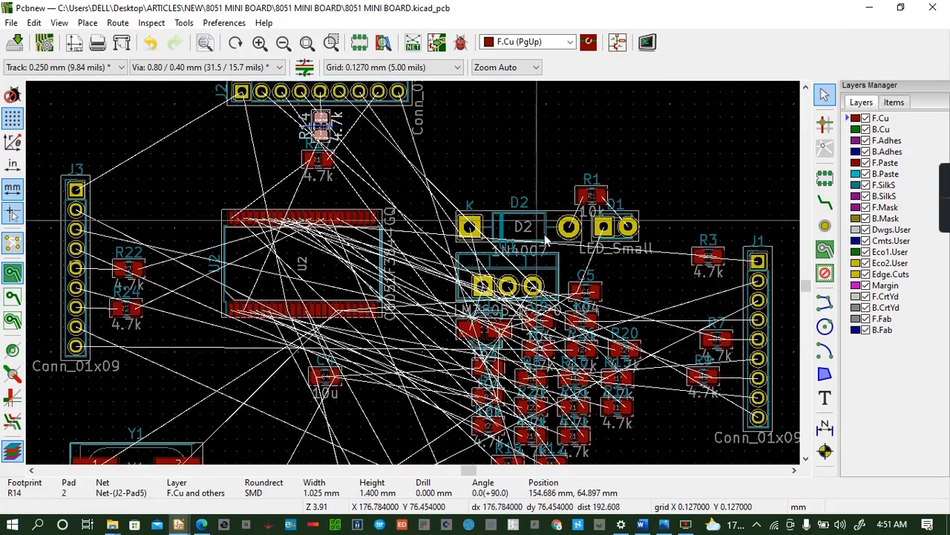
Move capacitor C5 just below U2 near C4, and resistor R20 to the right of header J3 above R22
click(594, 293)
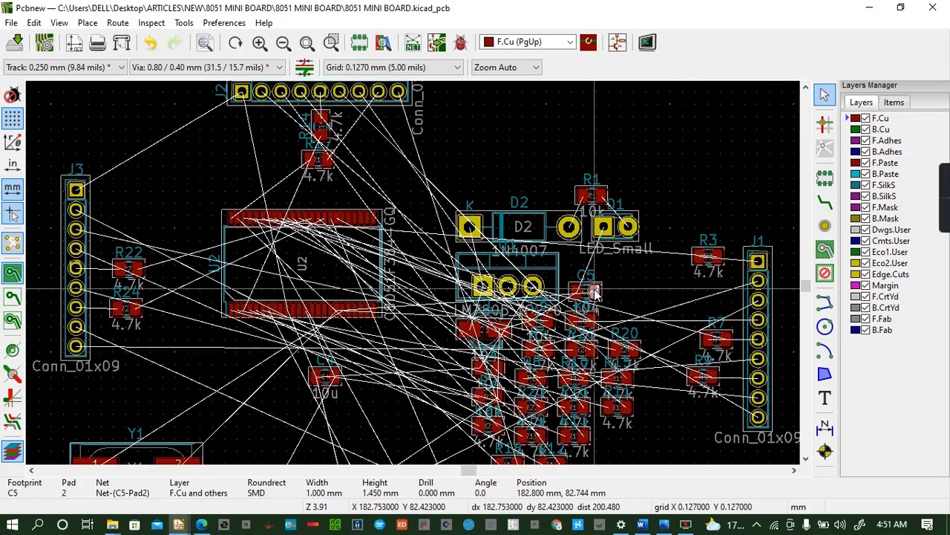
drag(594, 294, 364, 348)
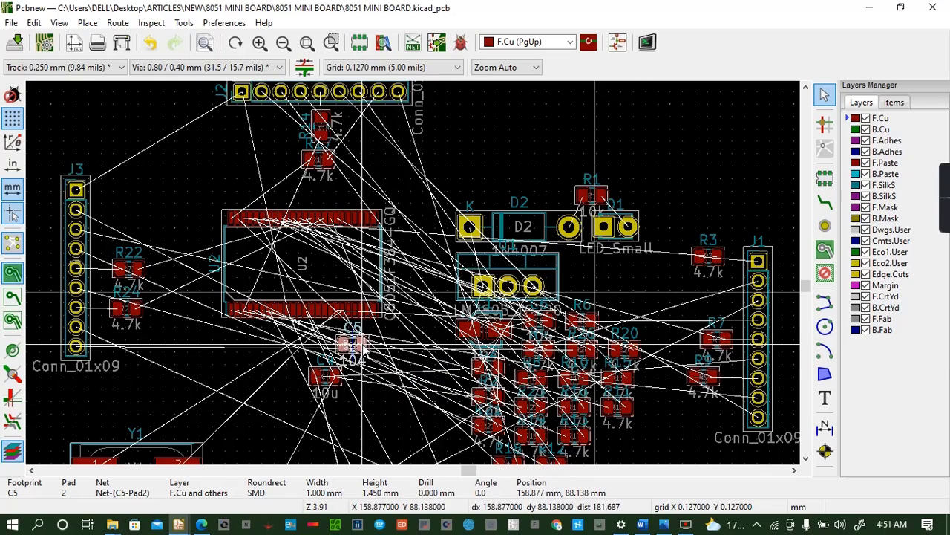
click(636, 354)
drag(636, 354, 136, 232)
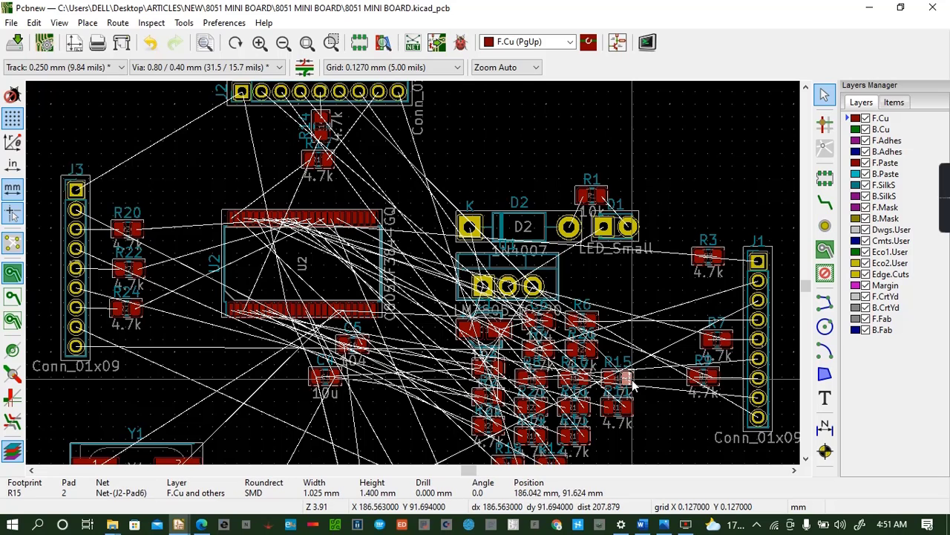
Rotate resistor R15 by 90 degrees and place it vertically below header J2's sixth pin, beside R14
drag(630, 383, 346, 130)
key(r)
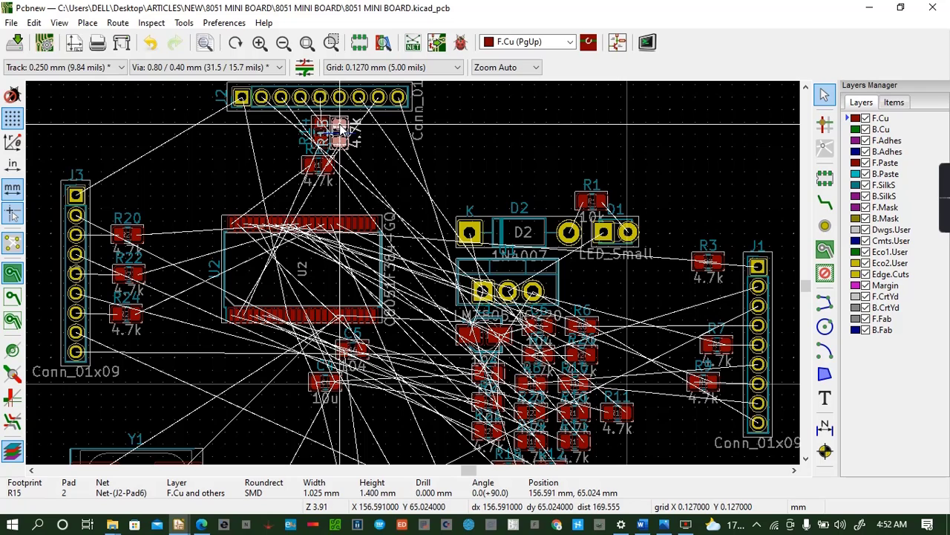
drag(342, 130, 341, 131)
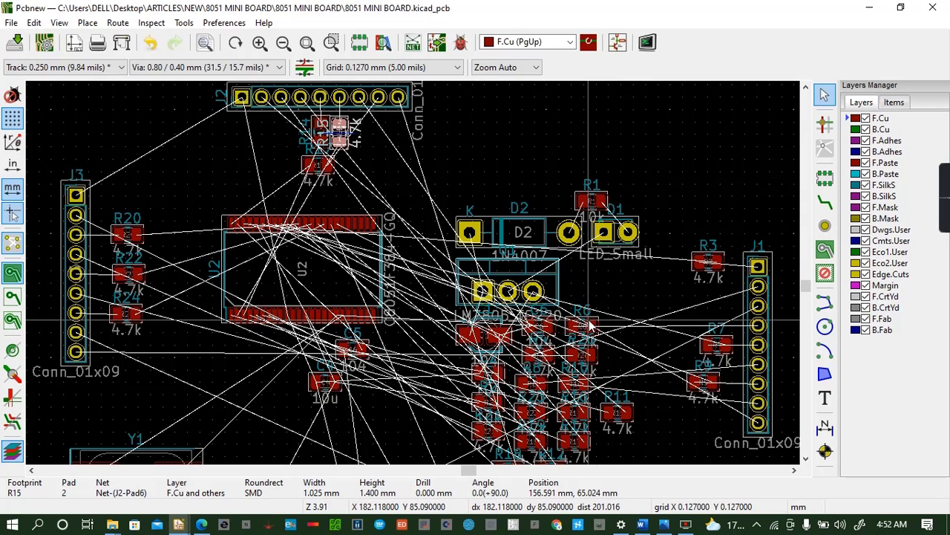
Move resistor R6 beside header J1 directly above R7, and resistor R26 beside header J3 below R24
drag(588, 325, 722, 324)
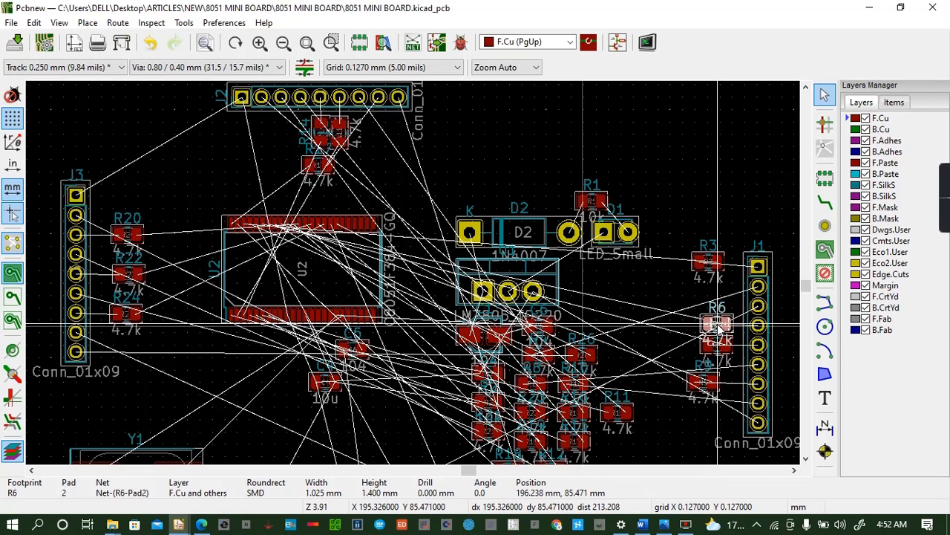
click(591, 354)
drag(591, 355, 141, 354)
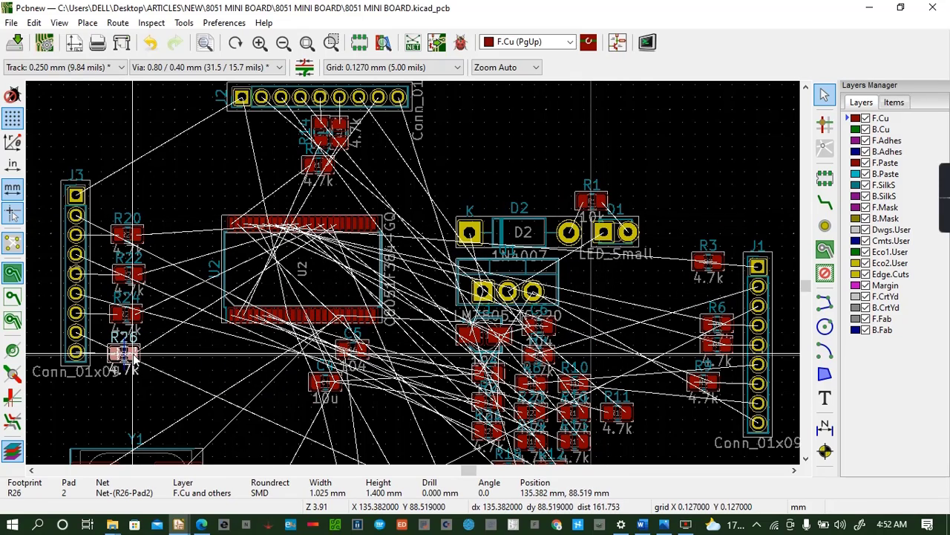
Rotate resistor R11 by 90 degrees and place it vertically below header J2's second pin
click(630, 422)
drag(630, 421, 399, 225)
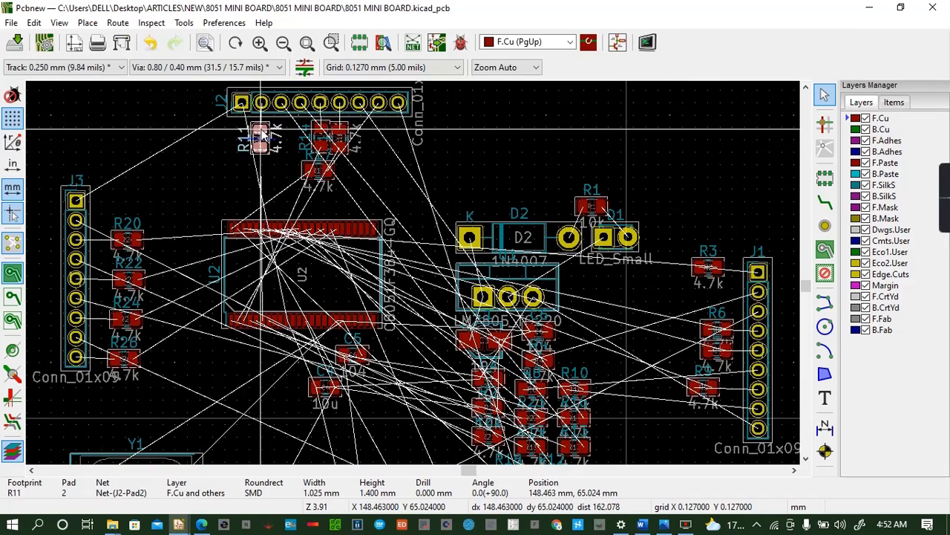
click(260, 132)
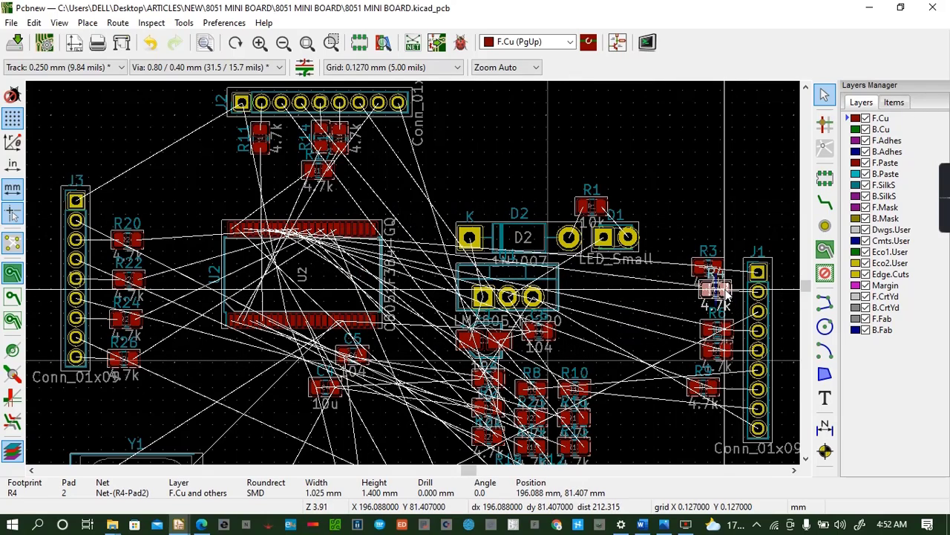
Place resistor R4 beside header J1's second pin below R3, and move resistor R10 directly below R9
click(726, 293)
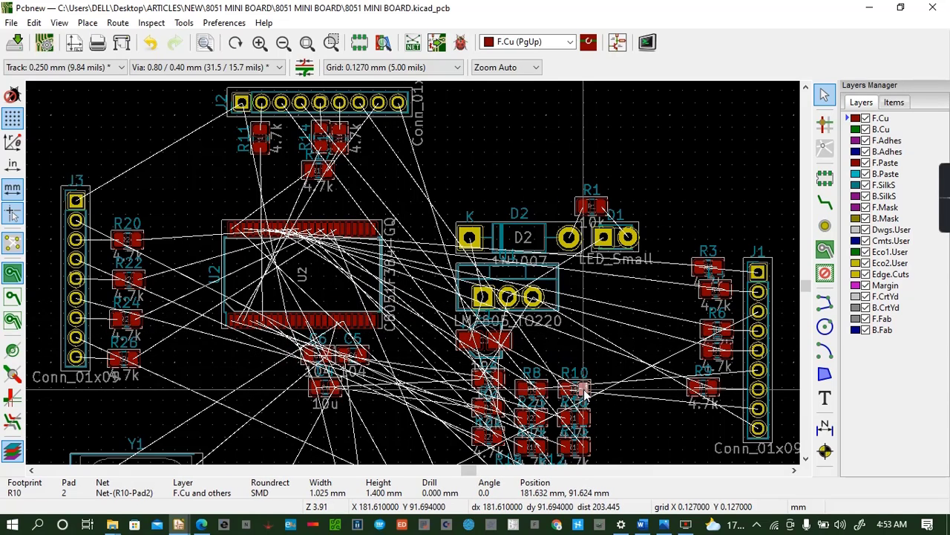
key(m)
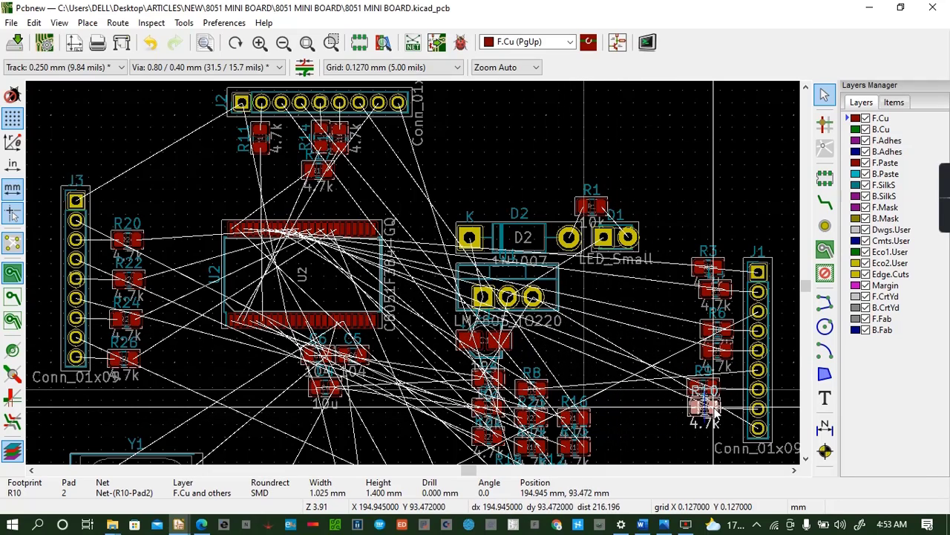
click(706, 405)
Rotate resistor R16 by 90 degrees and place it vertically below header J2's seventh pin, beside R15
click(578, 416)
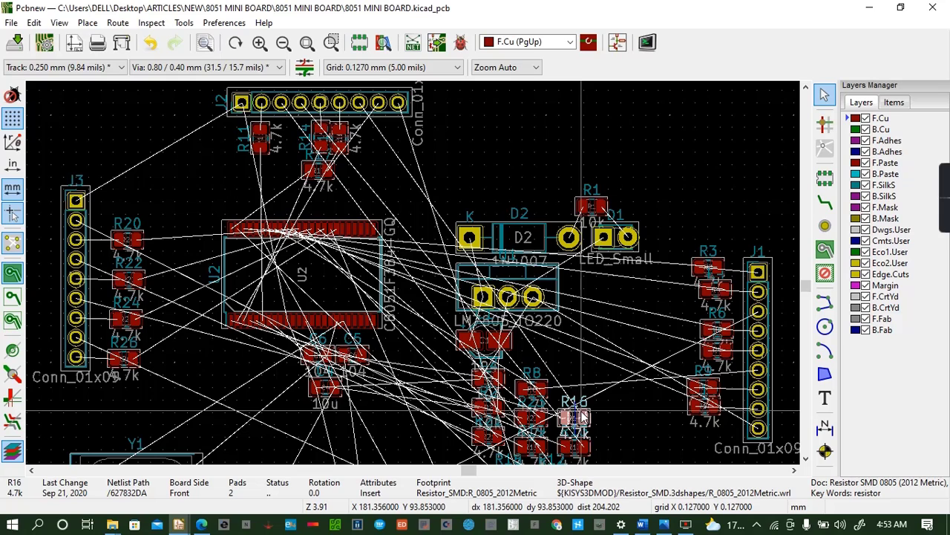
key(m)
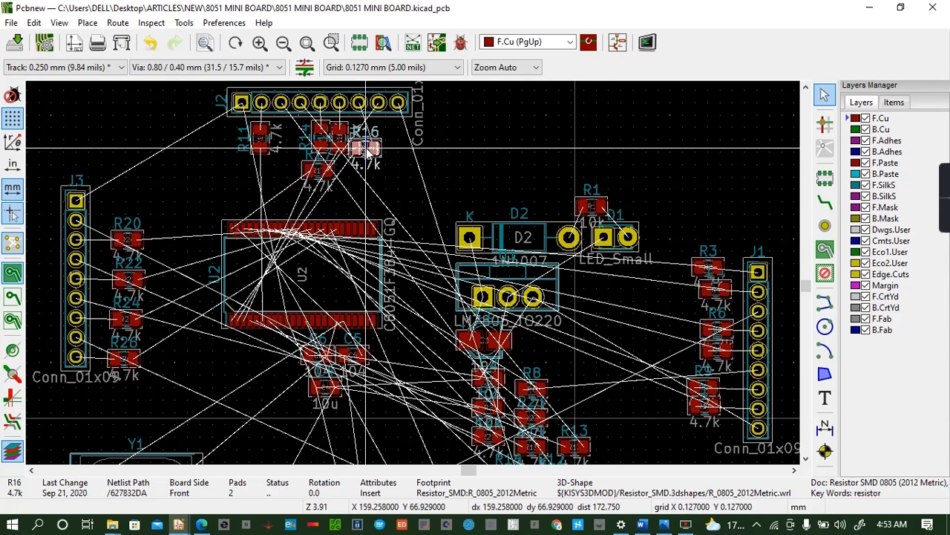
key(r)
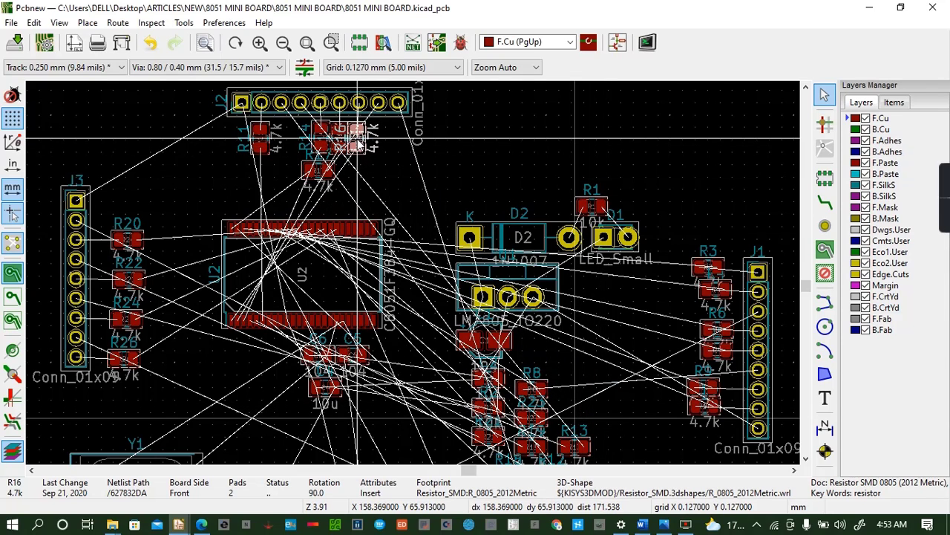
click(360, 141)
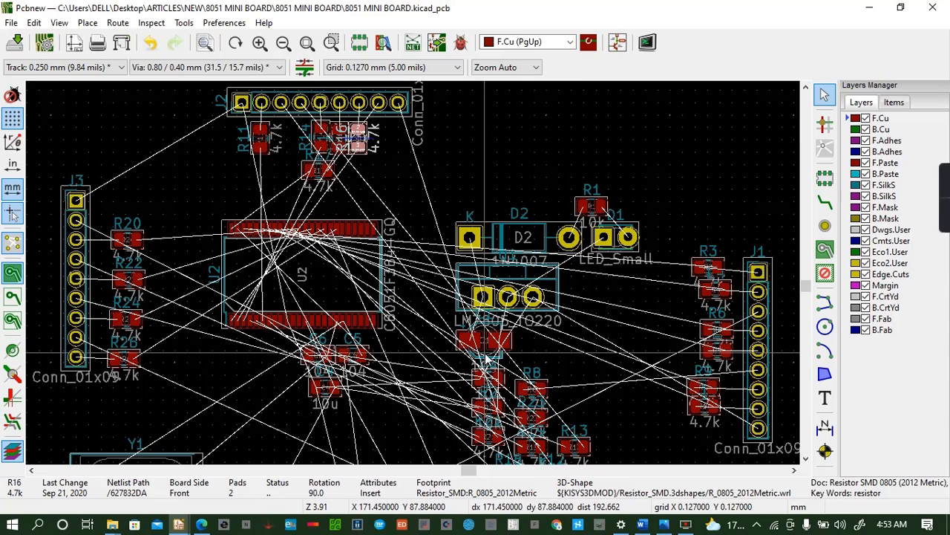
Move resistor R8 out of the component block to the left of header J1, directly below R7
double_click(544, 391)
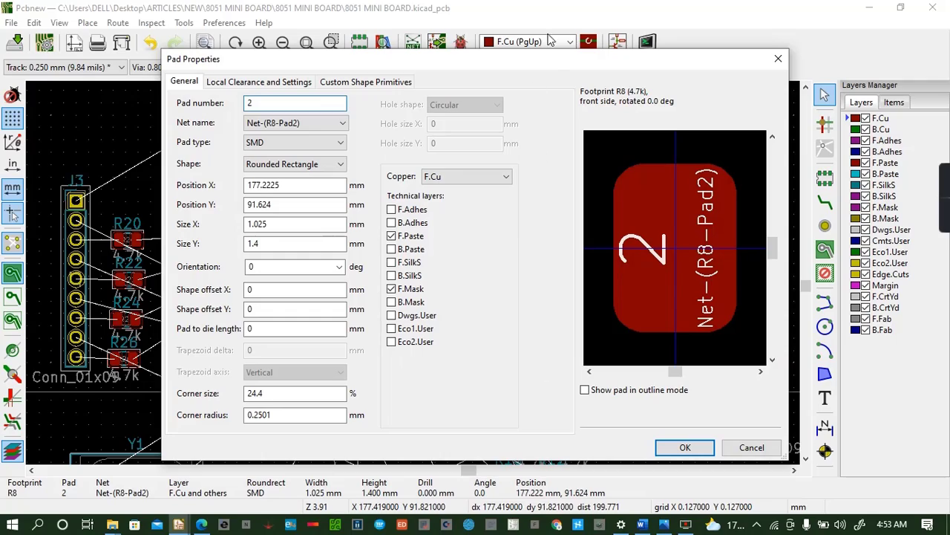
click(779, 60)
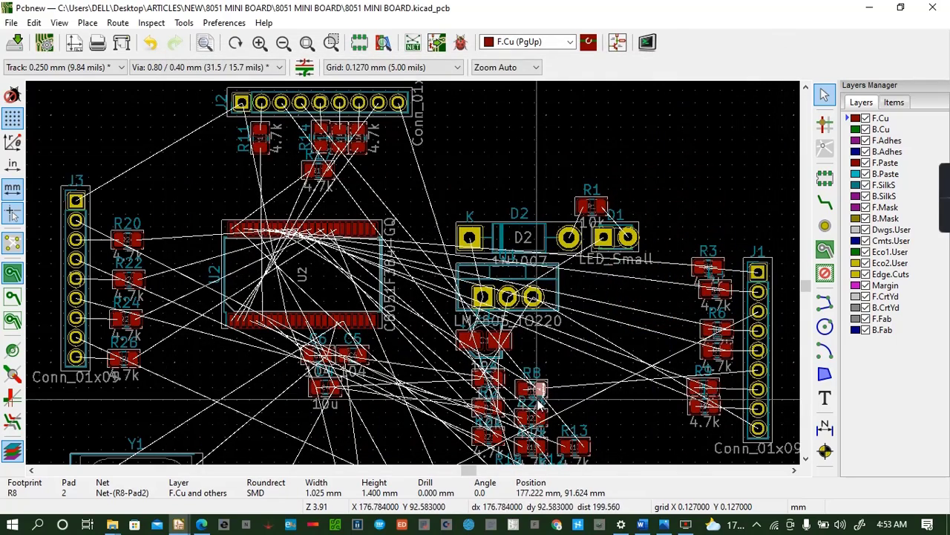
key(m)
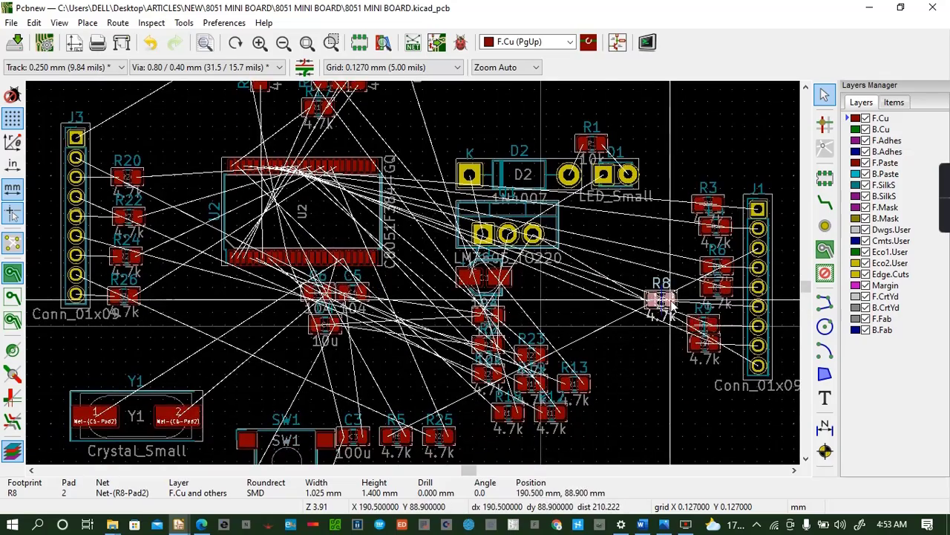
Shift resistors R9 and R10 closer to header J1 so they line up in the column below R8
click(714, 329)
key(2)
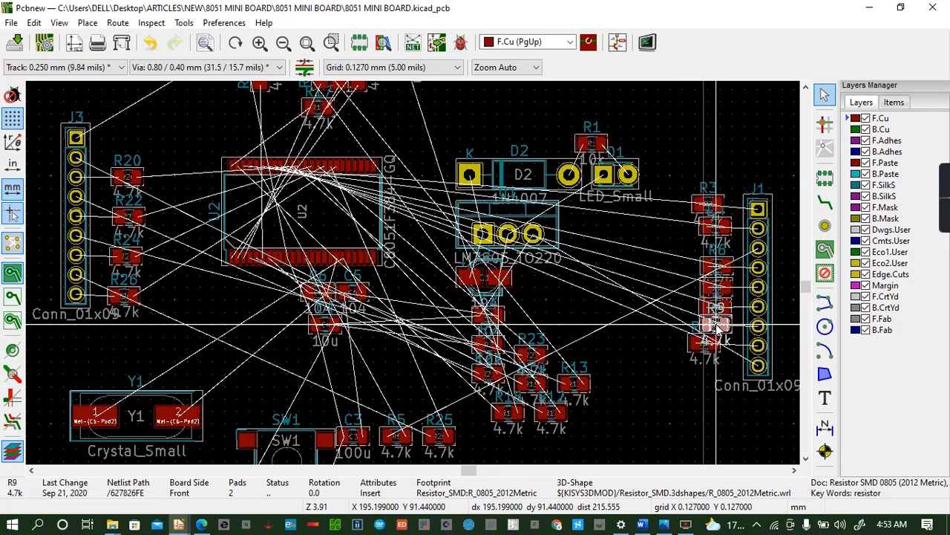
click(693, 338)
key(m)
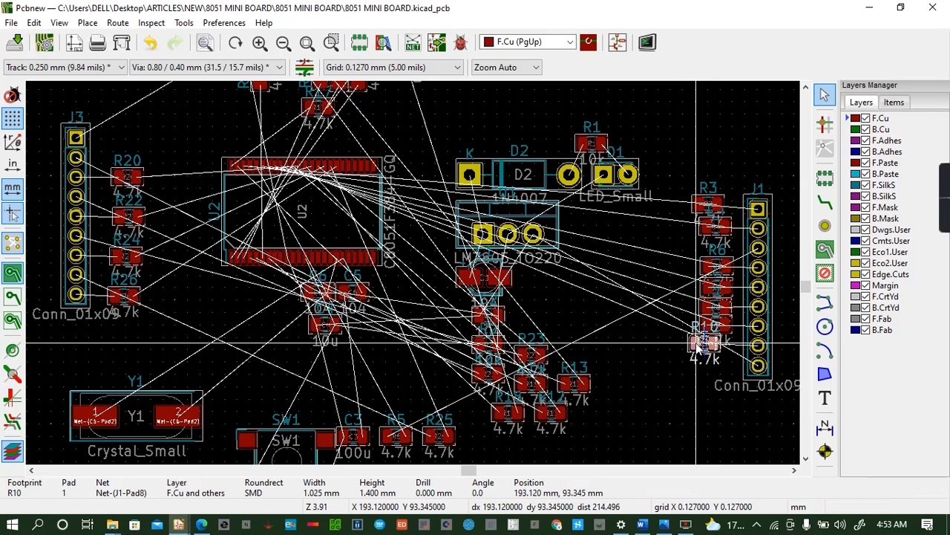
click(711, 362)
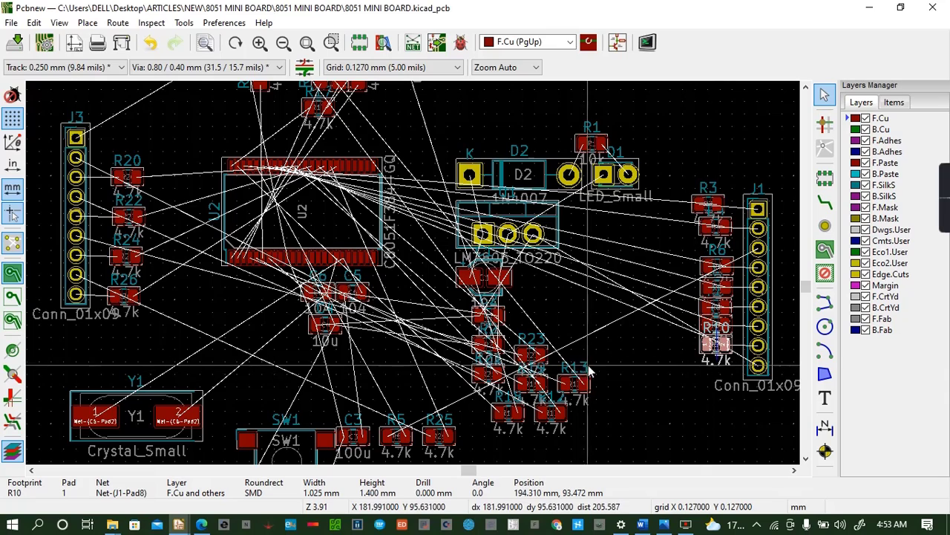
Move resistor R13 below header J2's fourth pin, oriented vertically beside R14
click(584, 385)
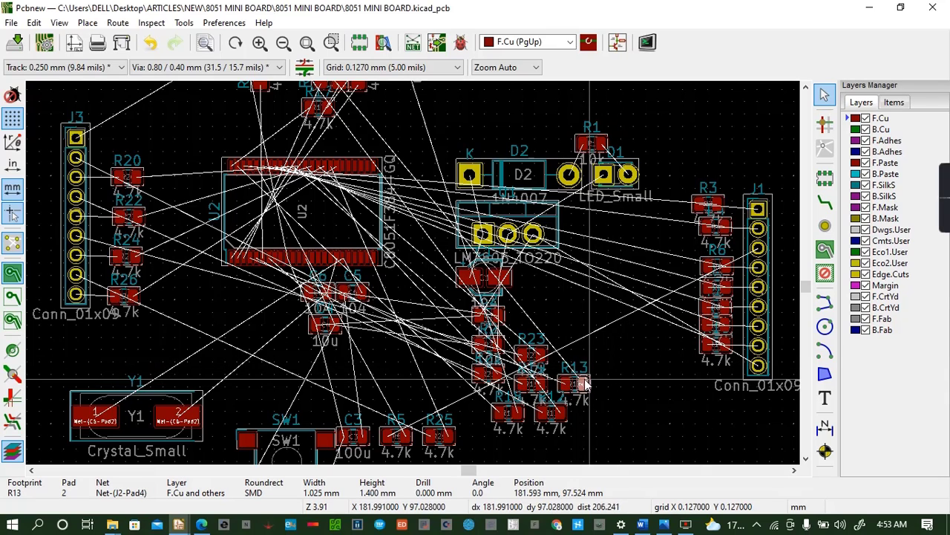
key(m)
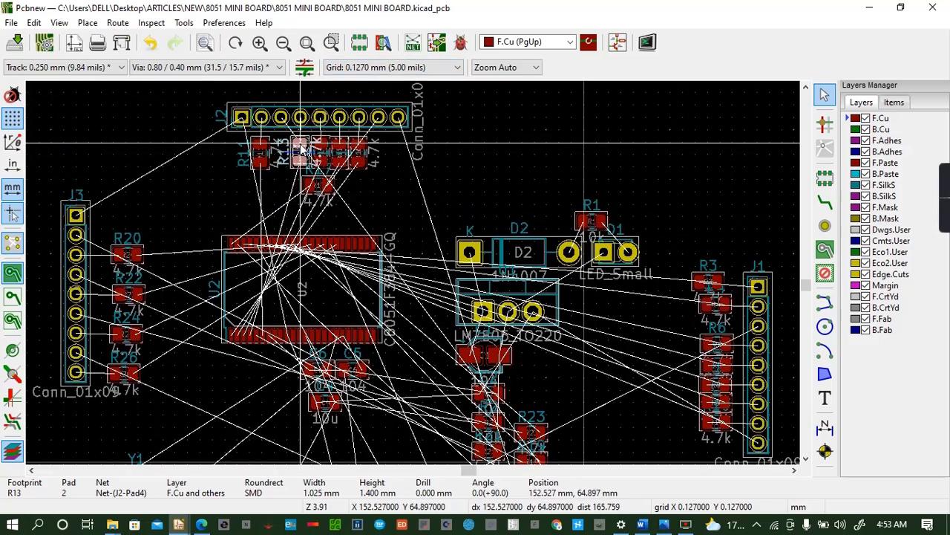
click(300, 145)
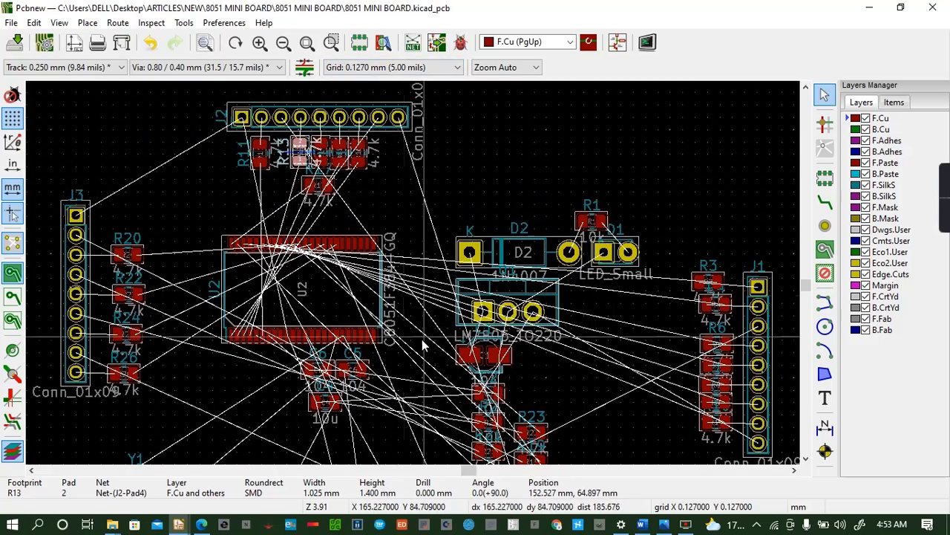
Move capacitor C2 out of the component block to just below C5, beside C4 under U2
click(503, 401)
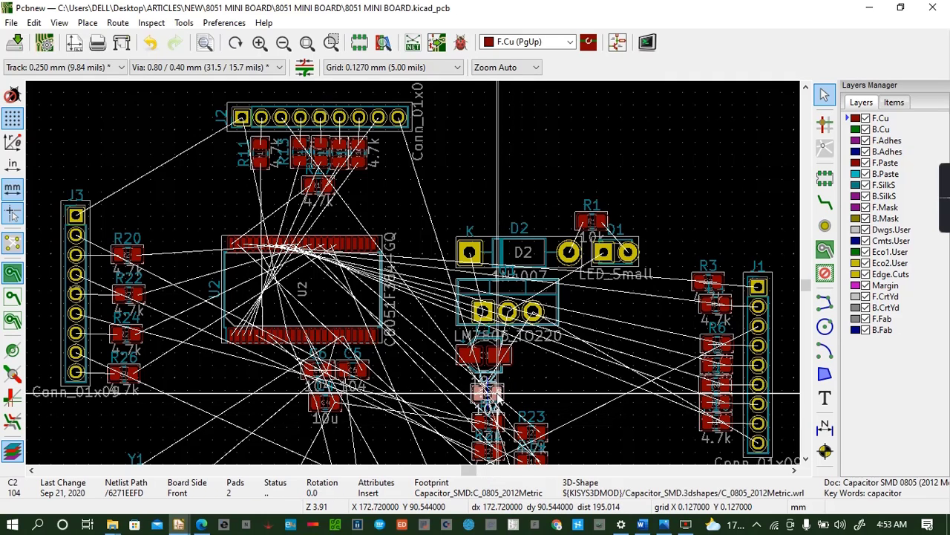
key(m)
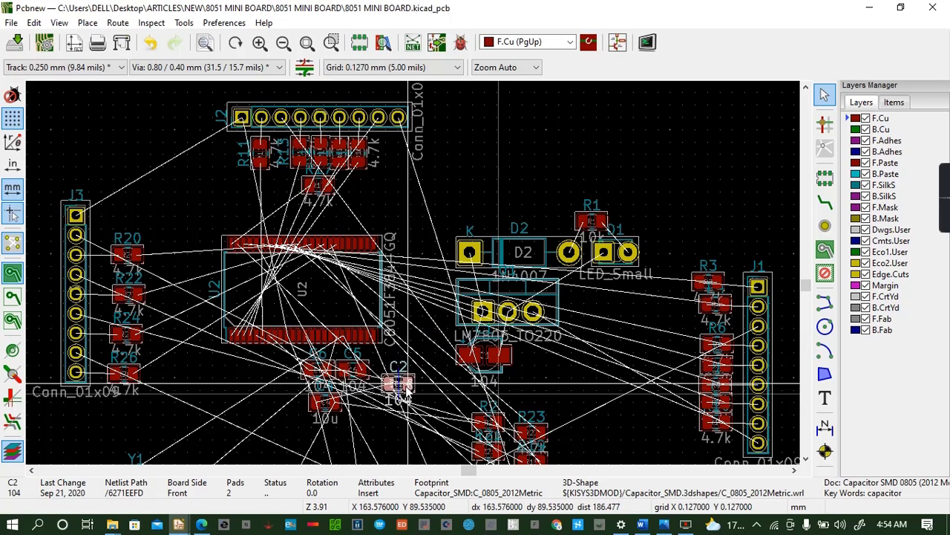
click(374, 395)
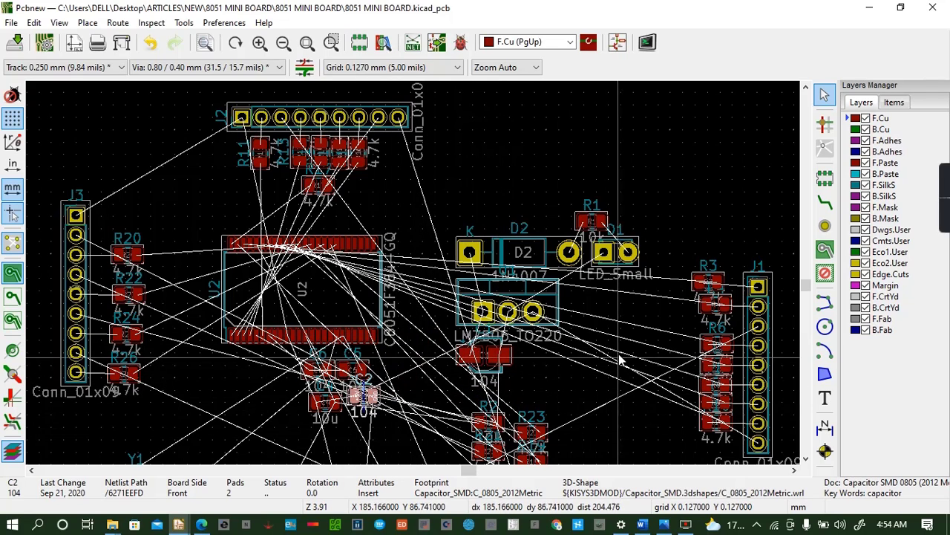
Move switch SW1 to directly below U2 and crystal Y1 up beside it, below header J3
click(806, 459)
click(806, 460)
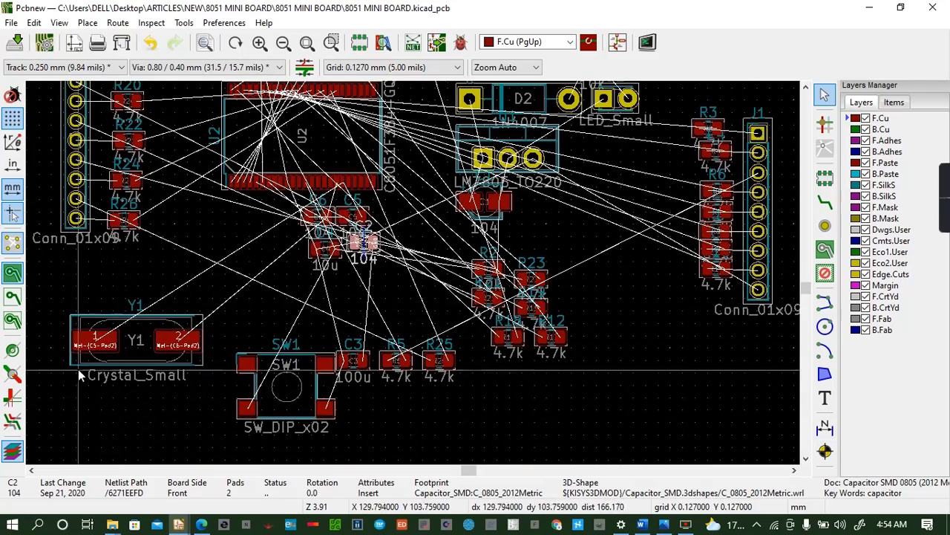
click(302, 378)
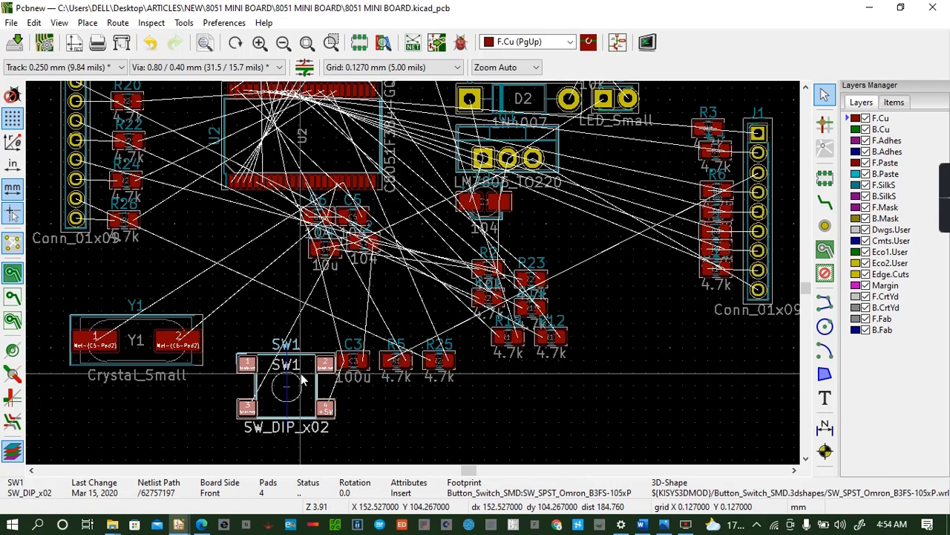
drag(303, 381, 266, 232)
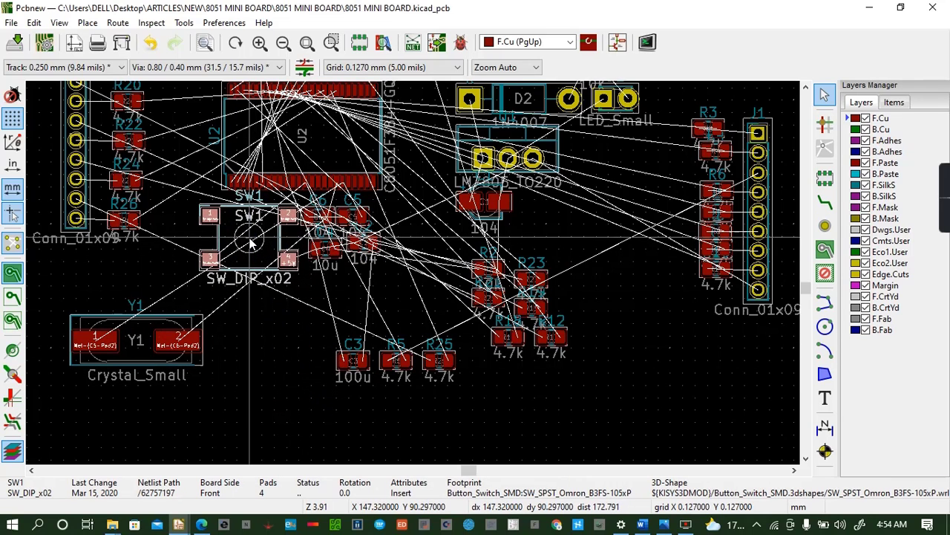
click(159, 332)
drag(160, 333, 132, 267)
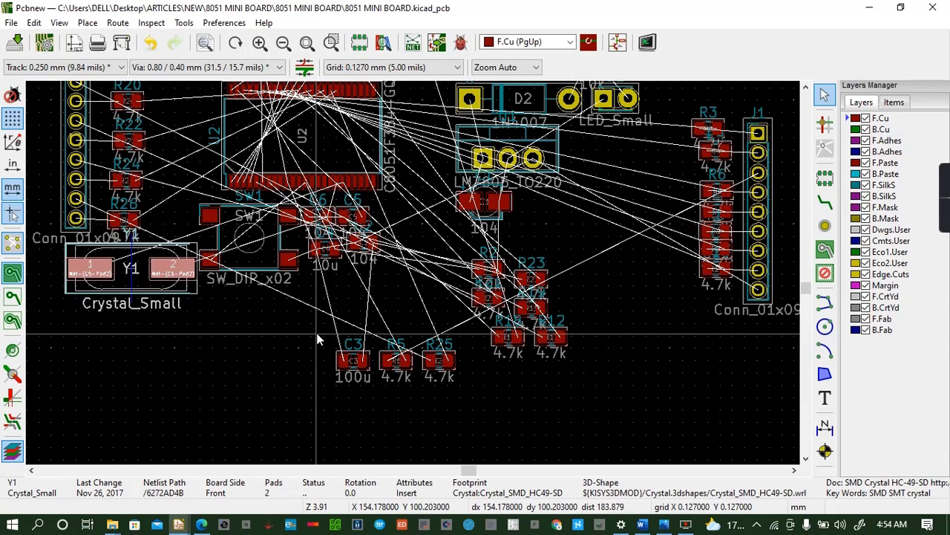
Move C3, R5 and R25 together to the open area between capacitor C1 and header J1's resistor column
drag(317, 340, 469, 404)
key(m)
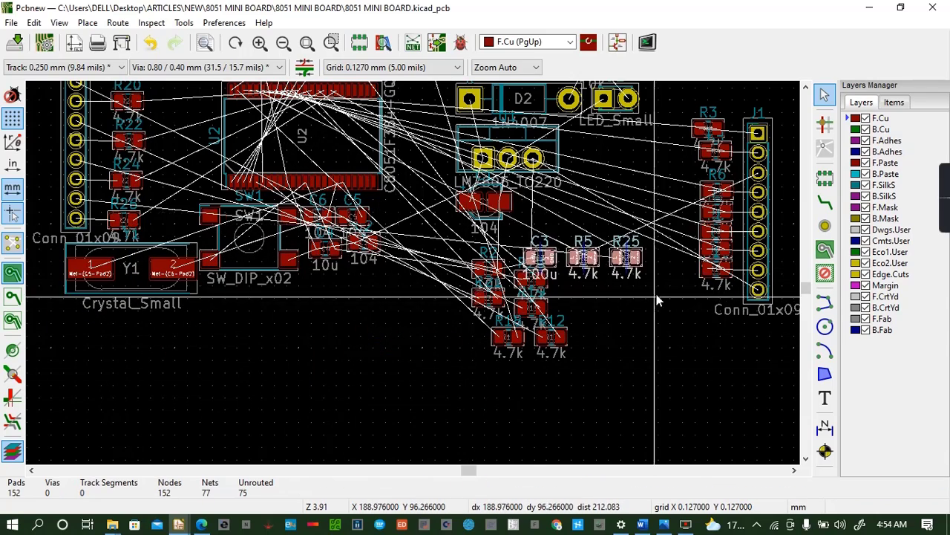
click(666, 260)
Move the block of remaining resistors R2, R12, R18, R19, R21 and R23 together toward U2, beside capacitor C2
drag(457, 247, 589, 363)
key(m)
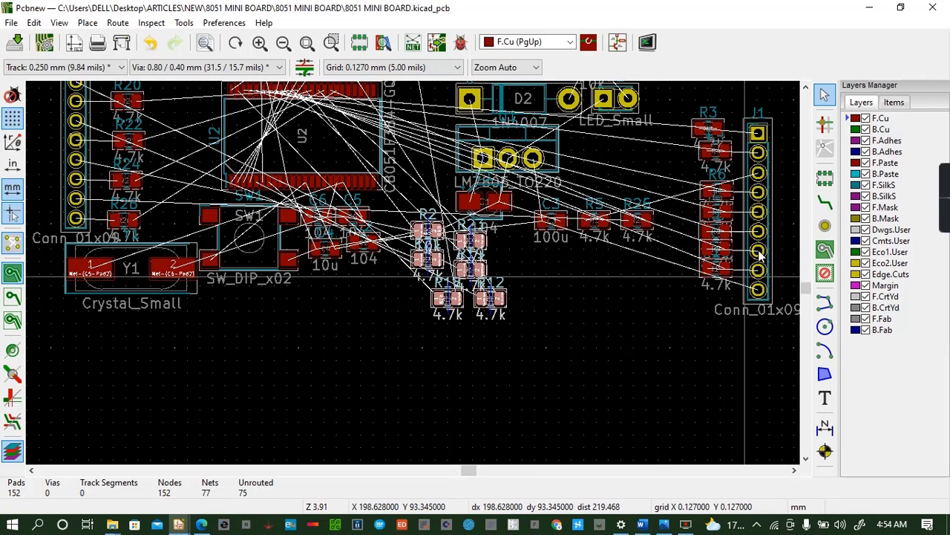
click(807, 89)
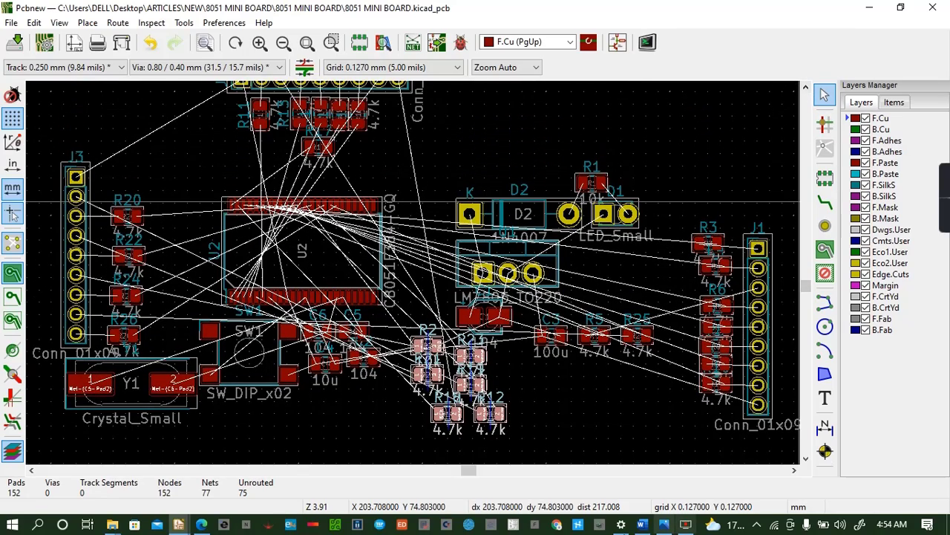
click(572, 428)
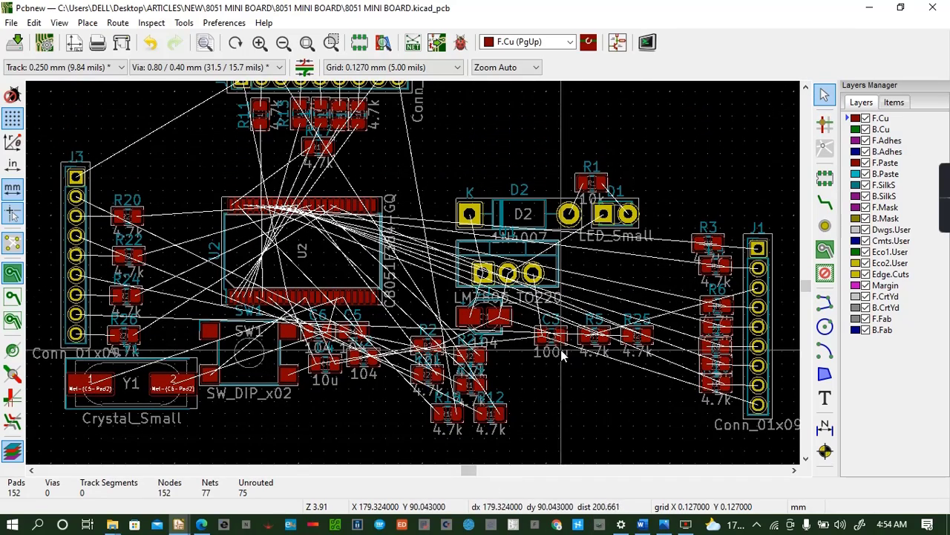
Place capacitor C3 beside C1 below regulator U1, and resistor R5 in header J1's resistor column at its third pin
click(555, 341)
drag(553, 340, 513, 351)
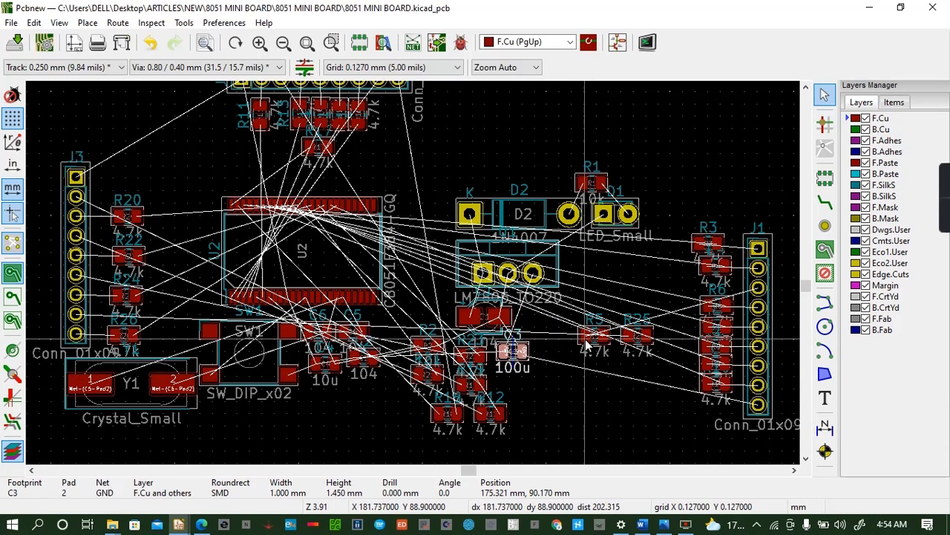
click(584, 335)
drag(584, 337, 709, 293)
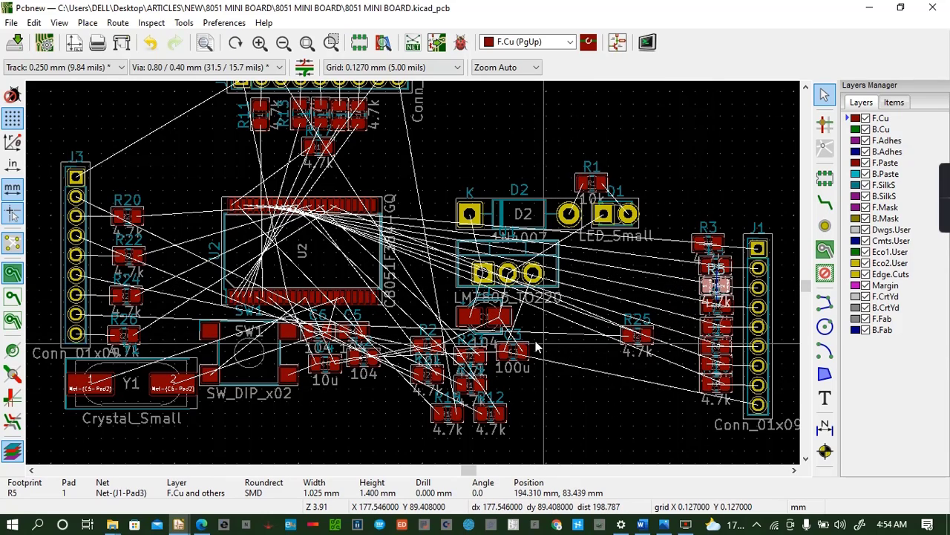
drag(524, 355, 545, 320)
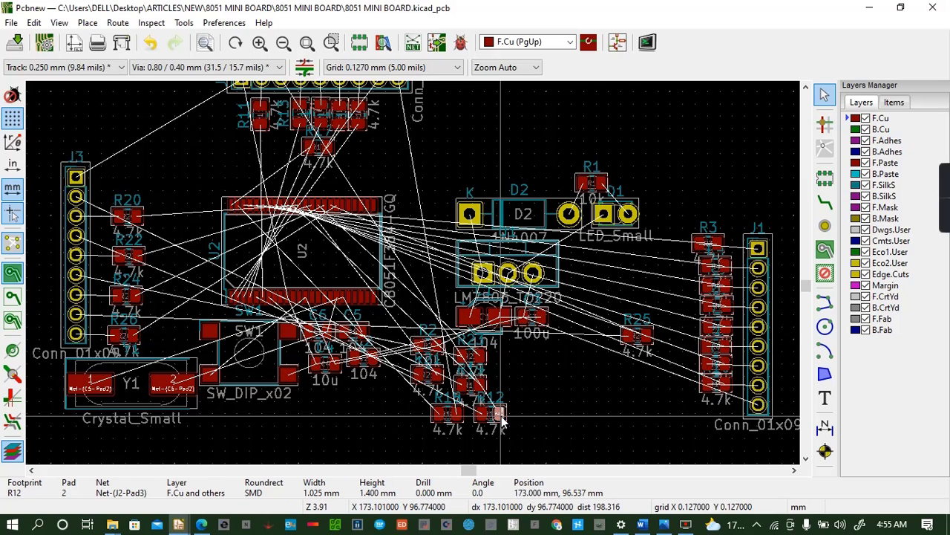
Place resistor R12 vertically below header J2's third pin and R19 beside header J3's second pin, above R20
drag(501, 418, 286, 134)
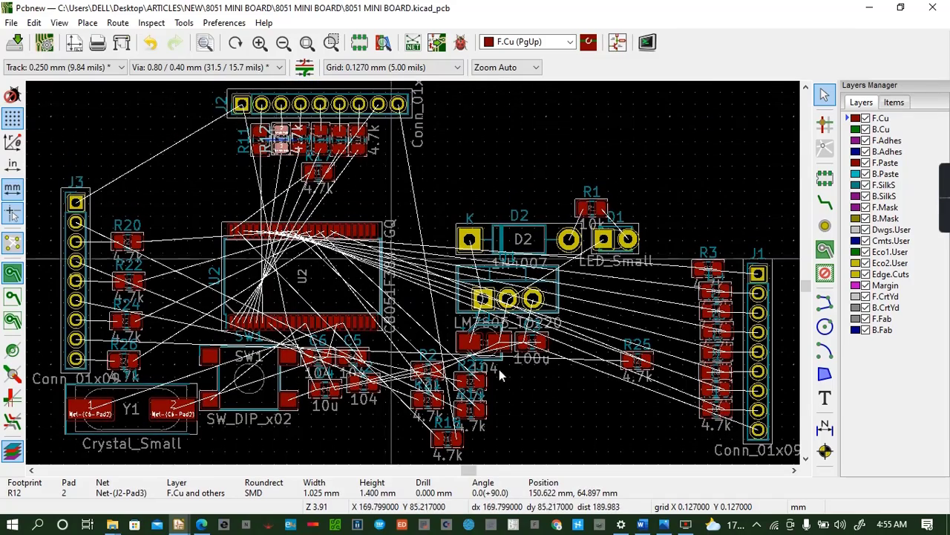
click(481, 422)
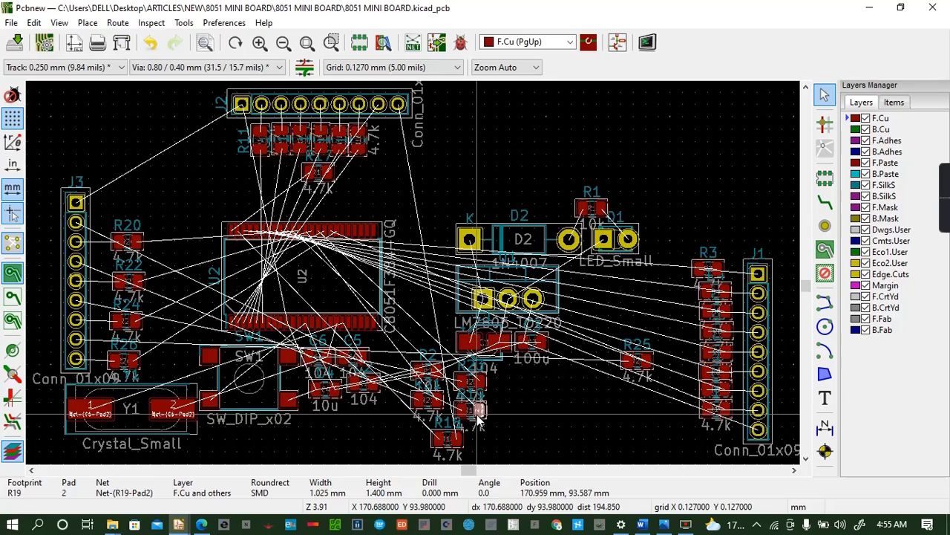
drag(481, 422, 137, 212)
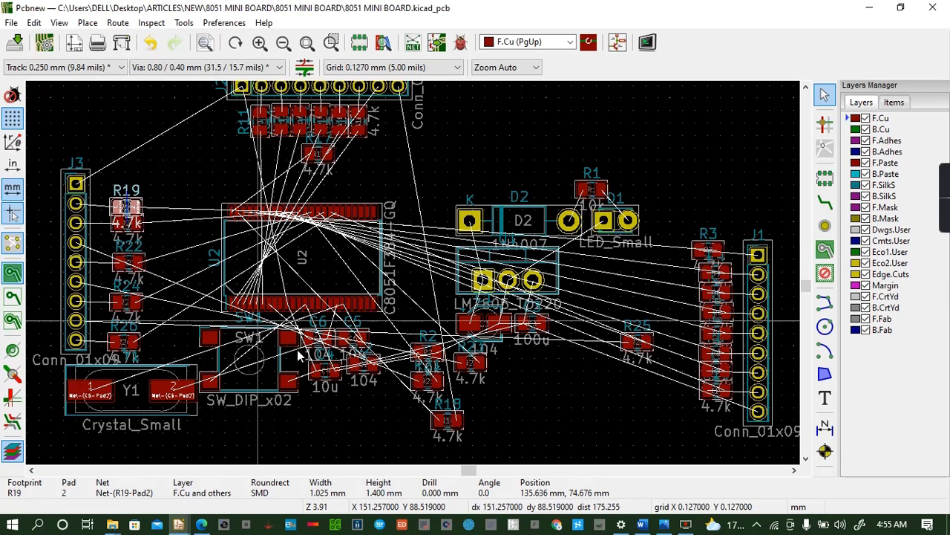
Move resistor R18 below header J2's ninth pin and rotate it by 90 degrees
click(455, 420)
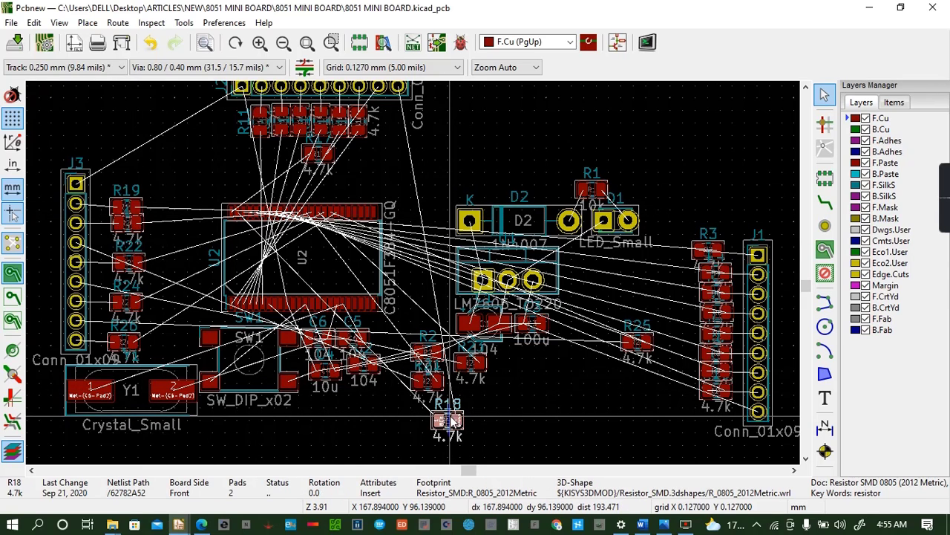
drag(448, 421, 403, 130)
key(r)
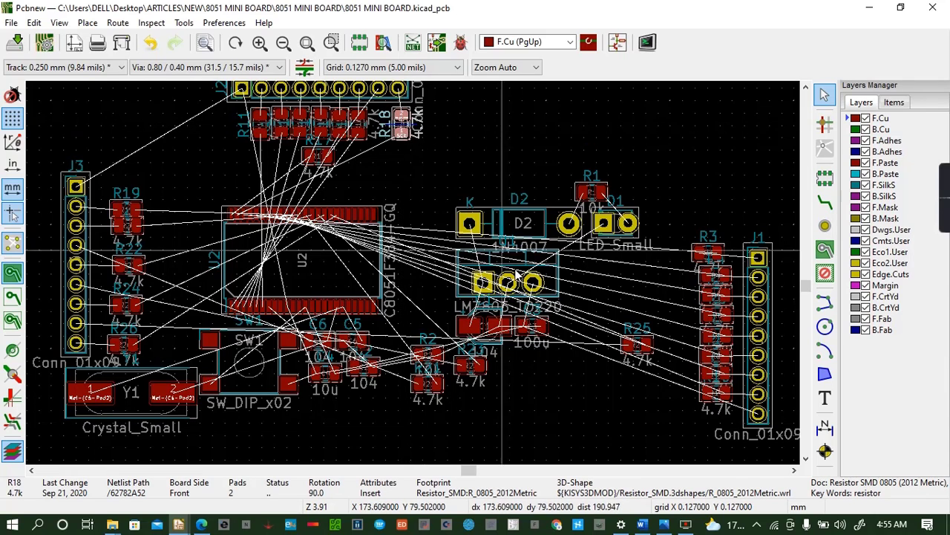
Move resistors R23 and R21 into header J3's column, R23 between R22 and R24, R21 between R20 and R22
click(481, 365)
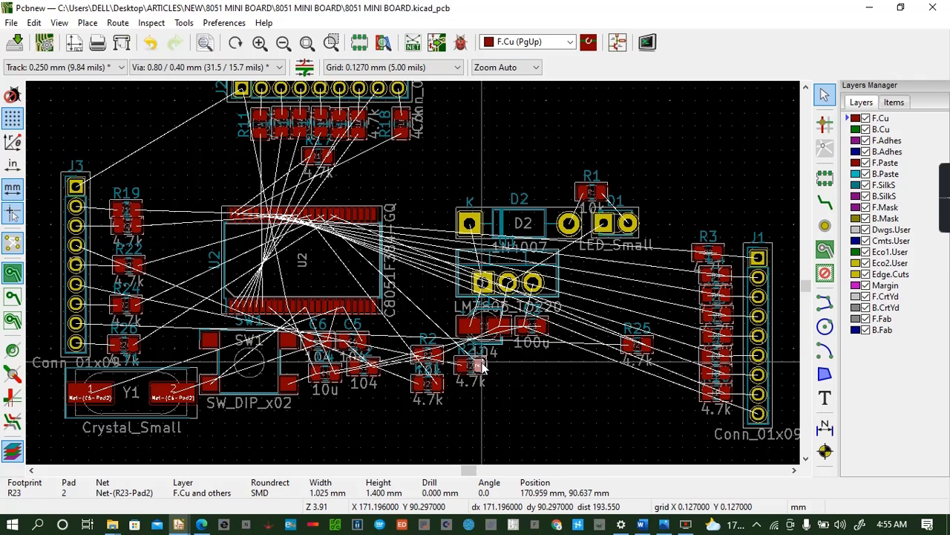
drag(480, 366, 139, 286)
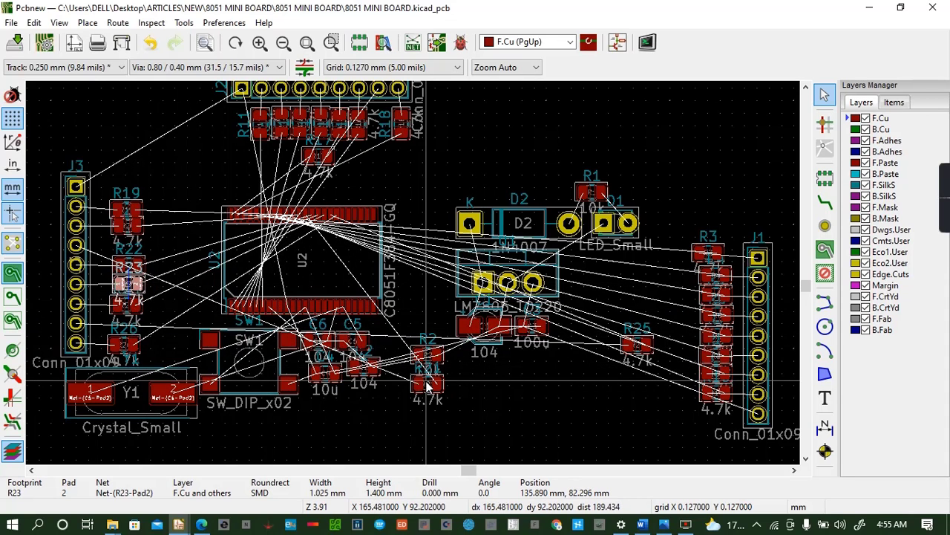
drag(437, 386, 129, 246)
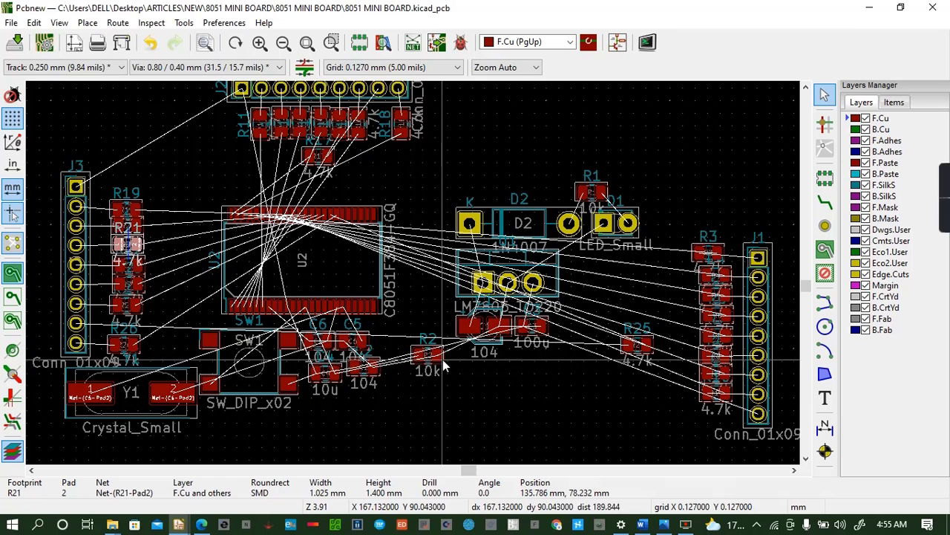
Place resistor R2 beside capacitor C5 and move capacitor C3 directly below it, beside C2
click(442, 360)
drag(443, 361, 401, 345)
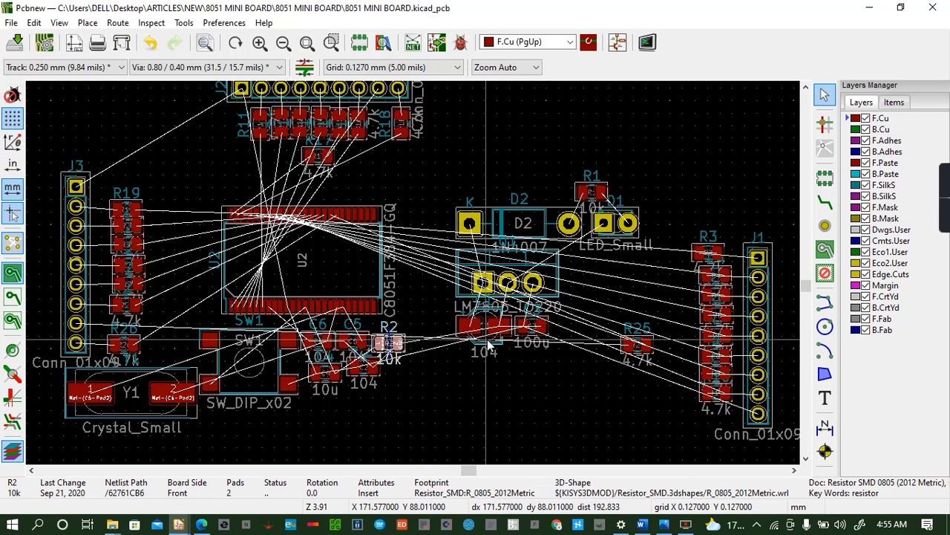
click(540, 325)
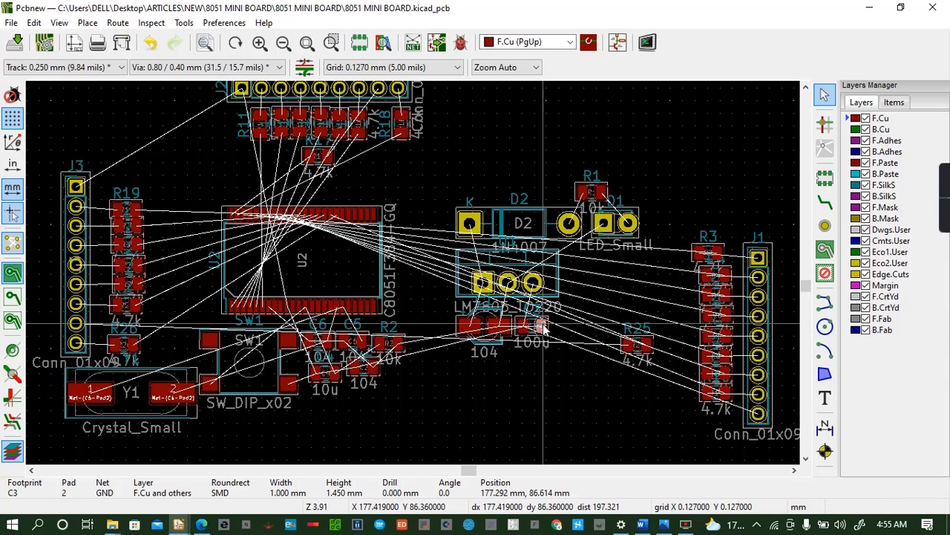
drag(542, 331, 410, 371)
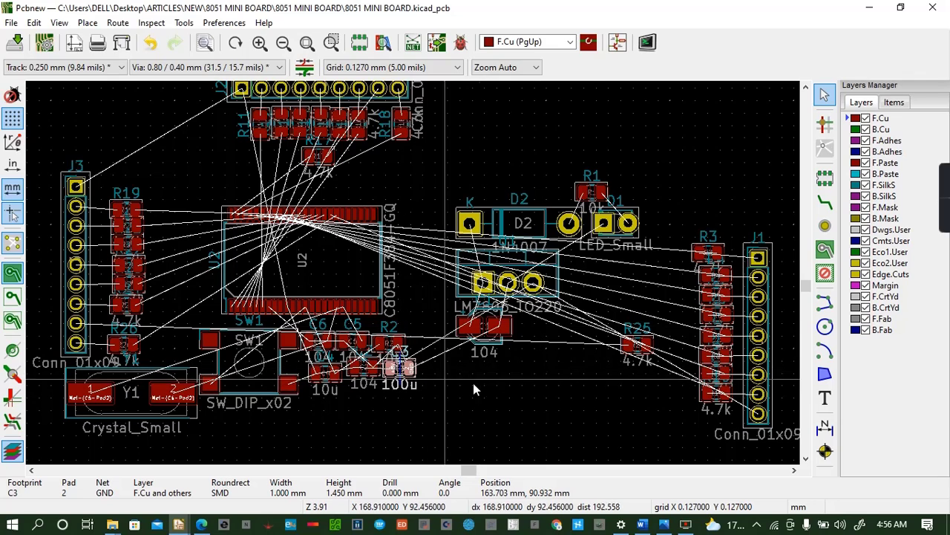
Move resistor R25 to just above U2, below R17
click(628, 352)
drag(627, 355, 326, 192)
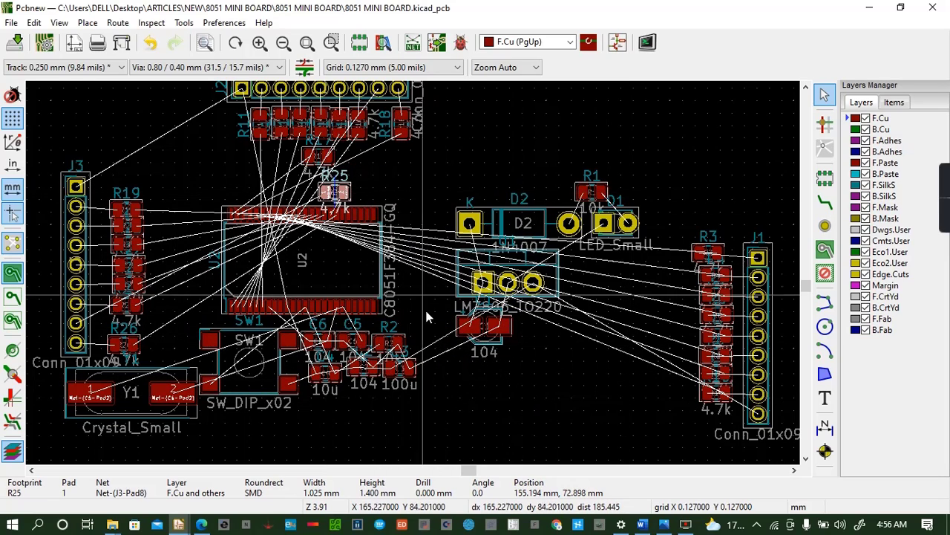
Nudge capacitor C3 slightly away from C2, and move capacitor C1 into the gap between U2 and regulator U1
click(408, 371)
key(m)
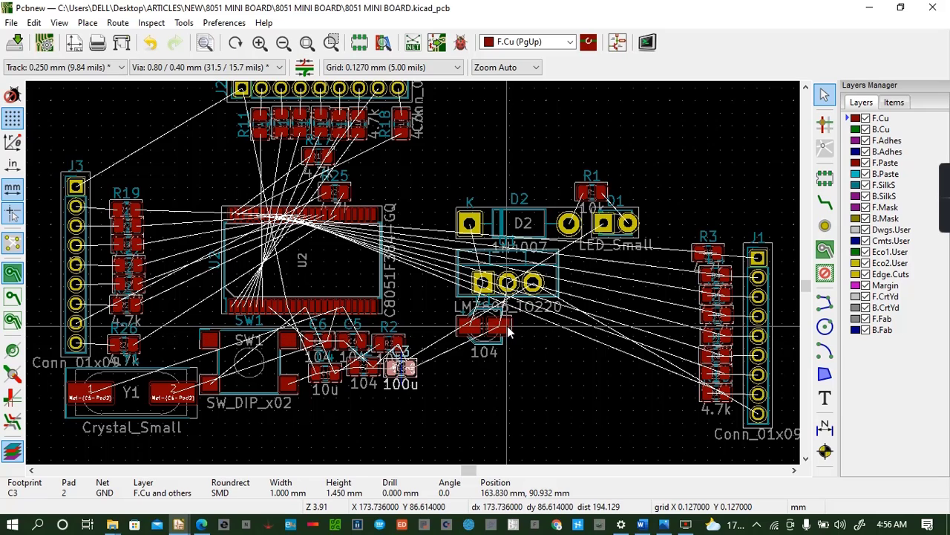
key(m)
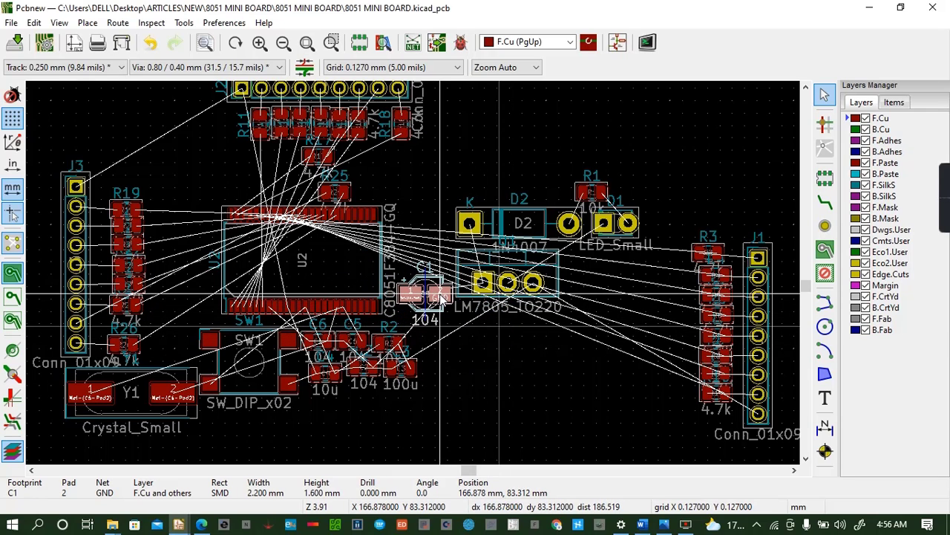
click(440, 297)
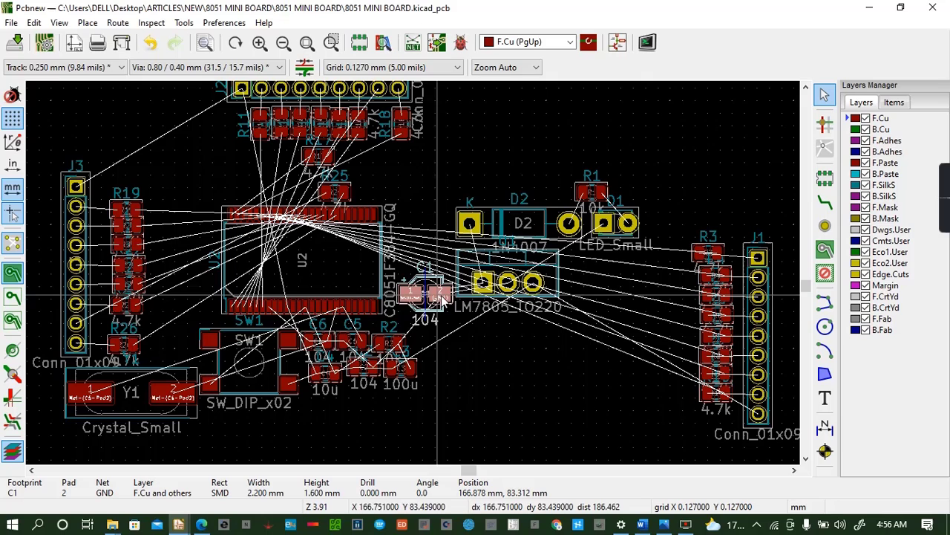
Move diode D2 closer to U2, placing it above capacitor C1 and regulator U1
click(531, 220)
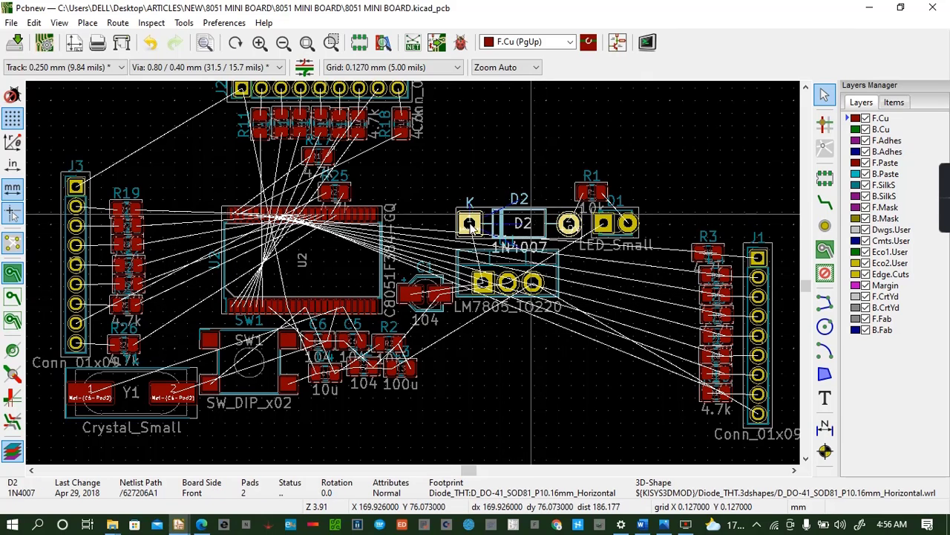
key(m)
drag(425, 187, 408, 215)
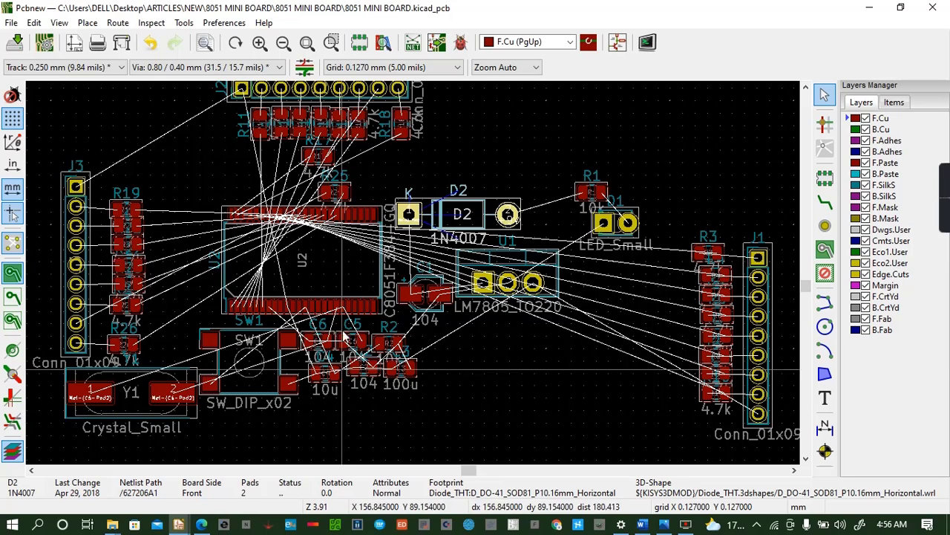
Move resistor R25 into header J3's resistor column at the eighth pin, between R24 and R26
click(343, 195)
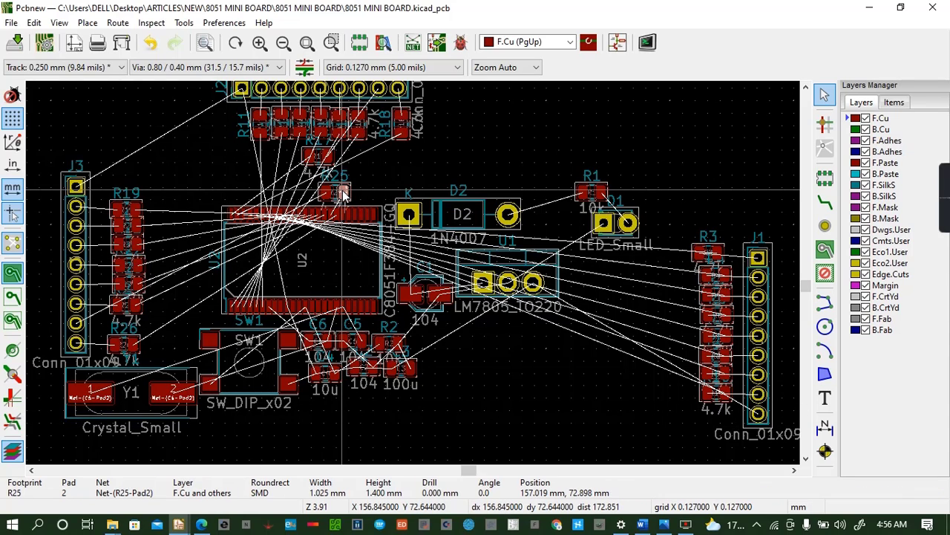
key(m)
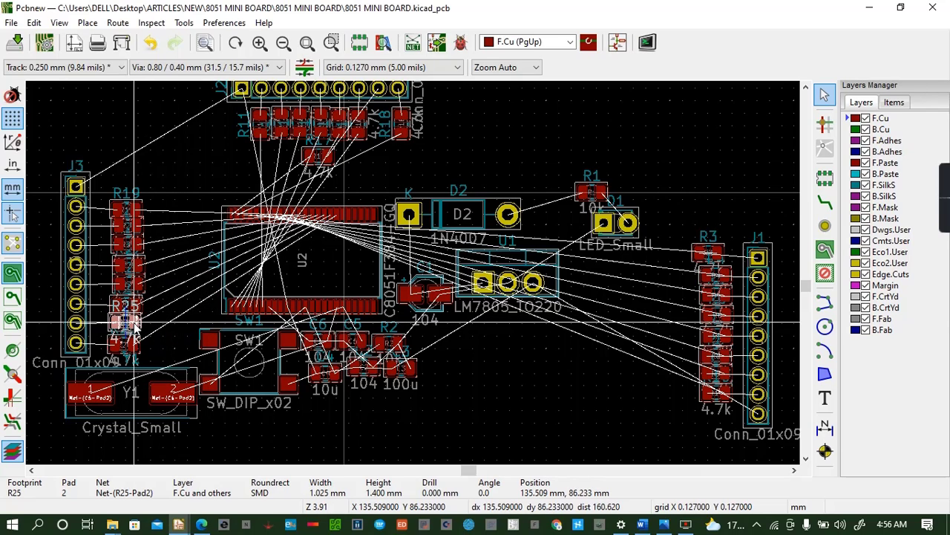
click(135, 322)
Rotate resistor R17 upright and place it below header J2's eighth pin, and align resistor R3 with header J1's resistor column
click(328, 158)
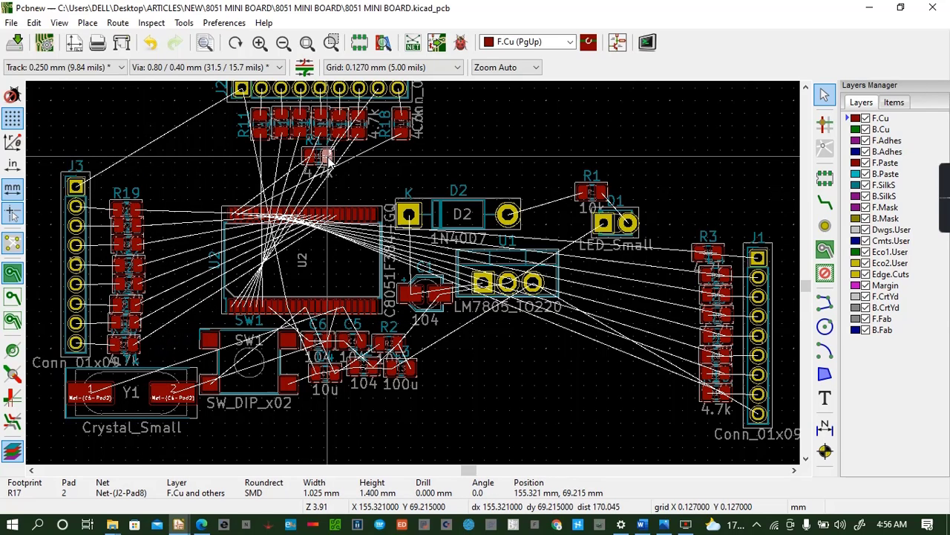
key(m)
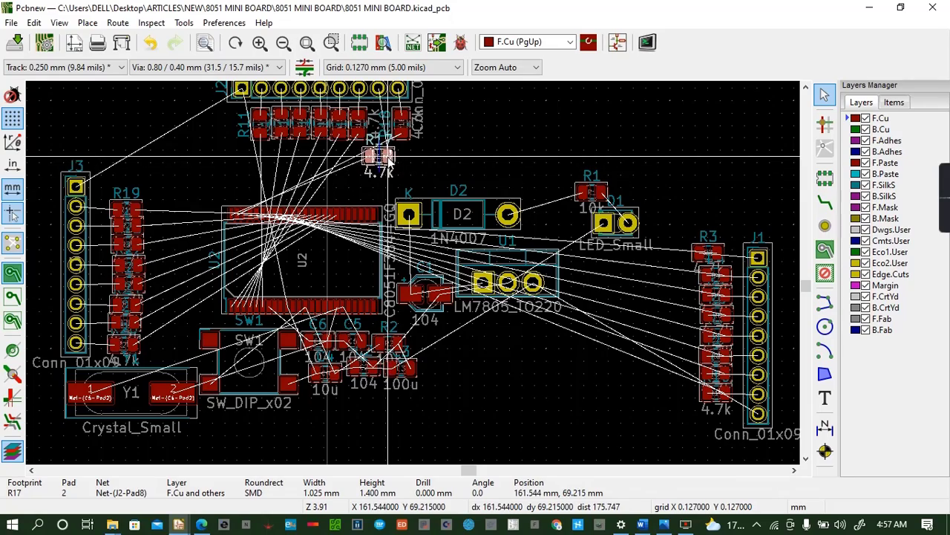
key(r)
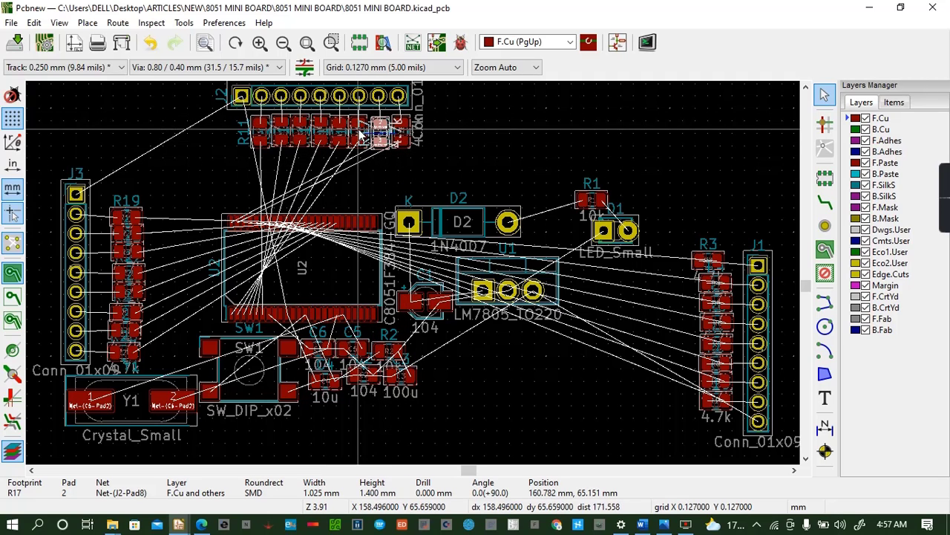
click(376, 132)
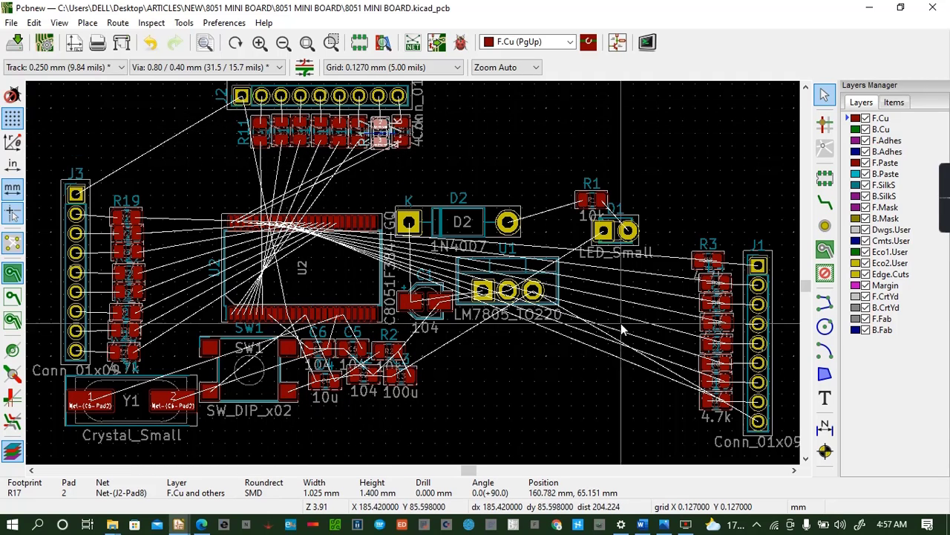
click(717, 262)
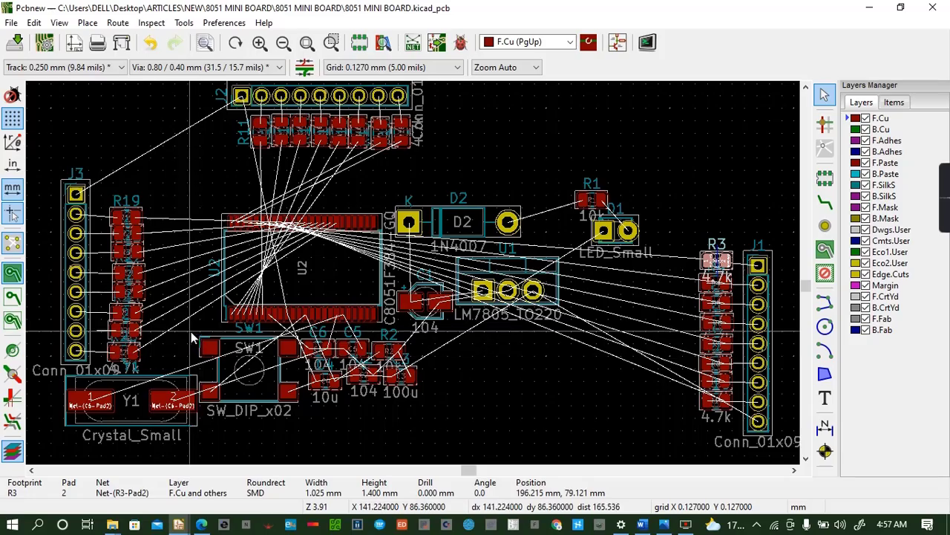
Move switch SW1, resistor R2 and the neighbouring capacitors as a group to just below regulator U1
drag(197, 323, 453, 405)
key(m)
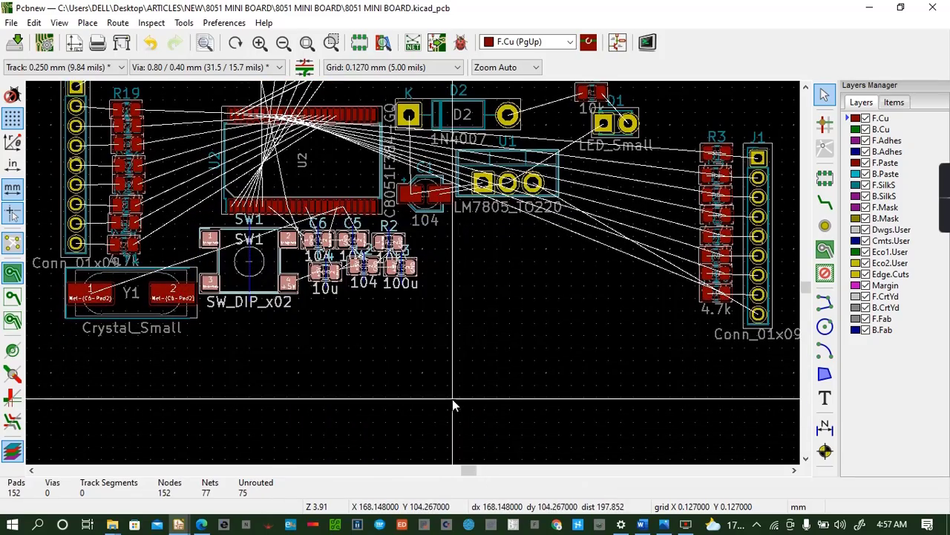
click(695, 408)
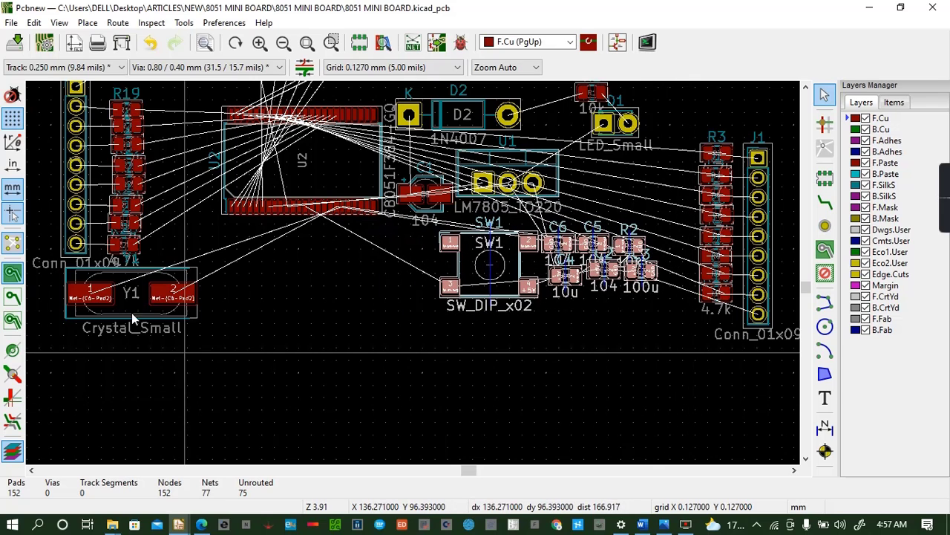
Move crystal Y1 to below the capacitor group beside switch SW1
drag(52, 269, 184, 345)
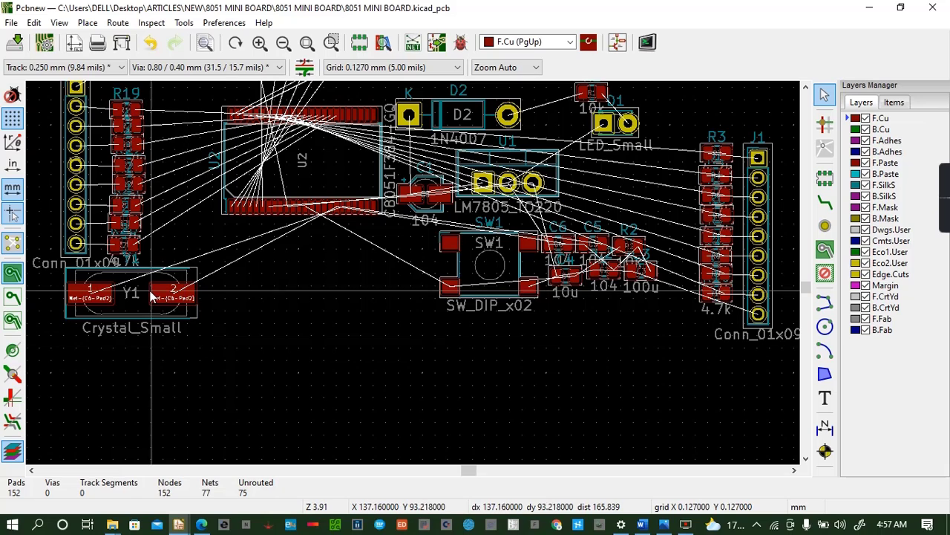
key(m)
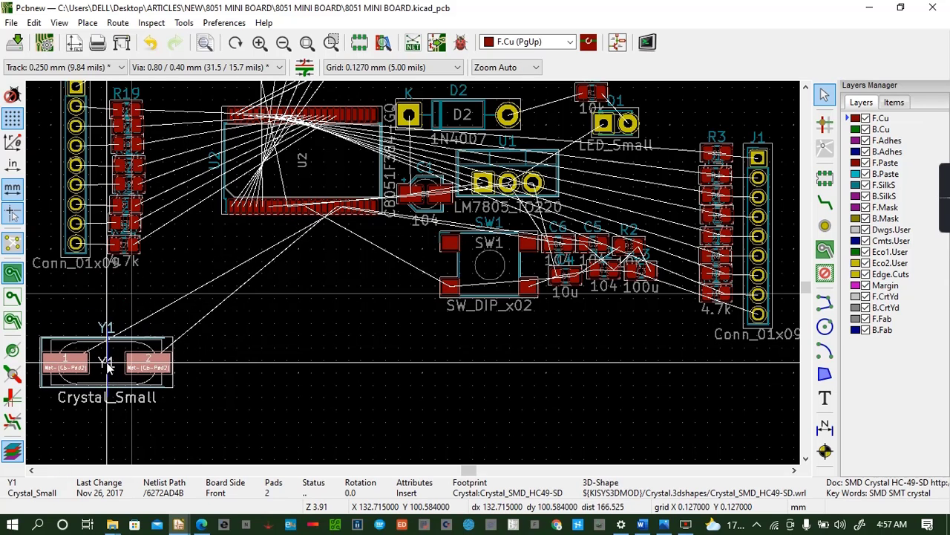
click(590, 383)
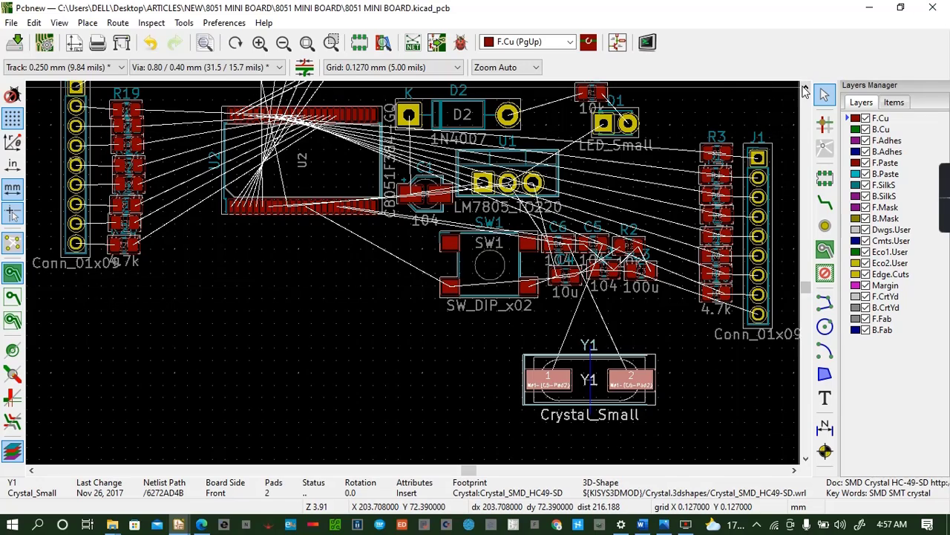
Move header J2 with its resistor row below U2, rotated 180 degrees so the resistors lie between U2 and the header
scroll(805, 87, up, 3)
scroll(805, 88, up, 2)
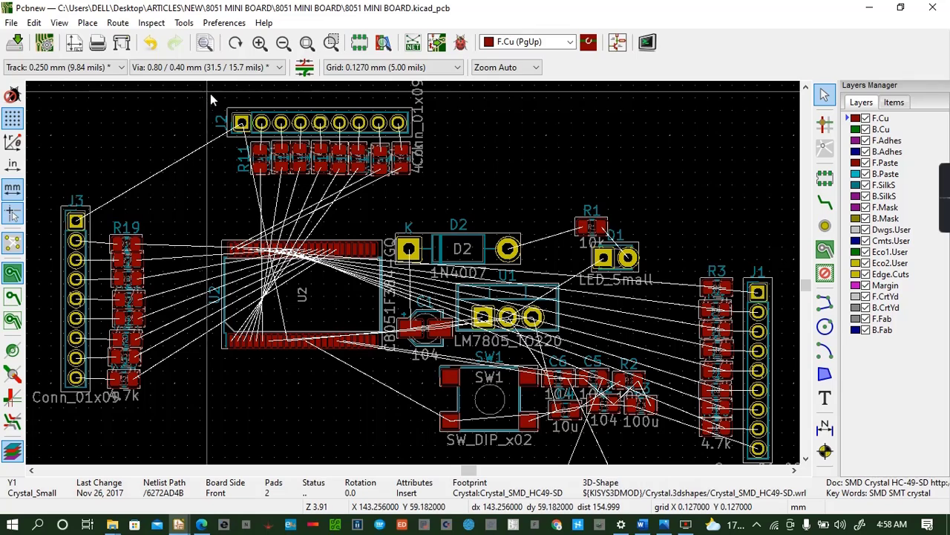
drag(212, 95, 383, 411)
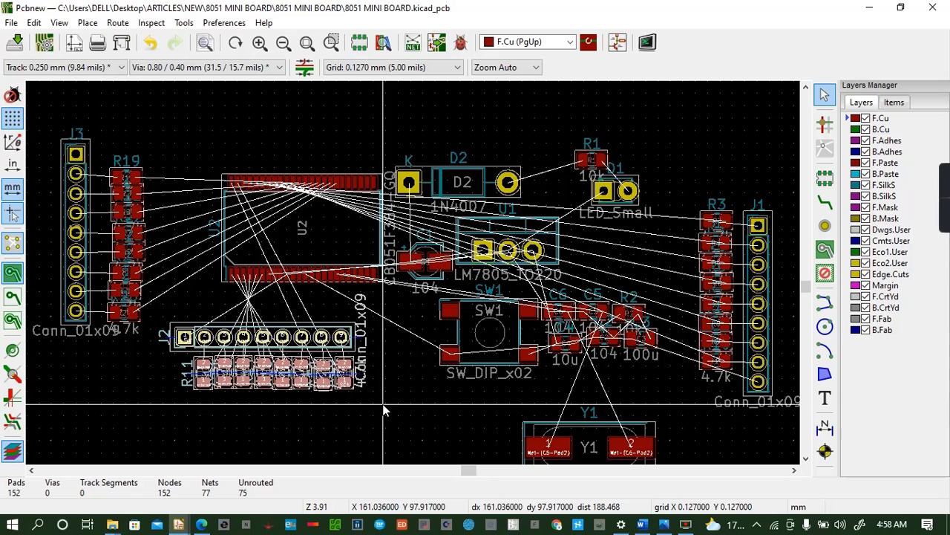
key(r)
key(r)
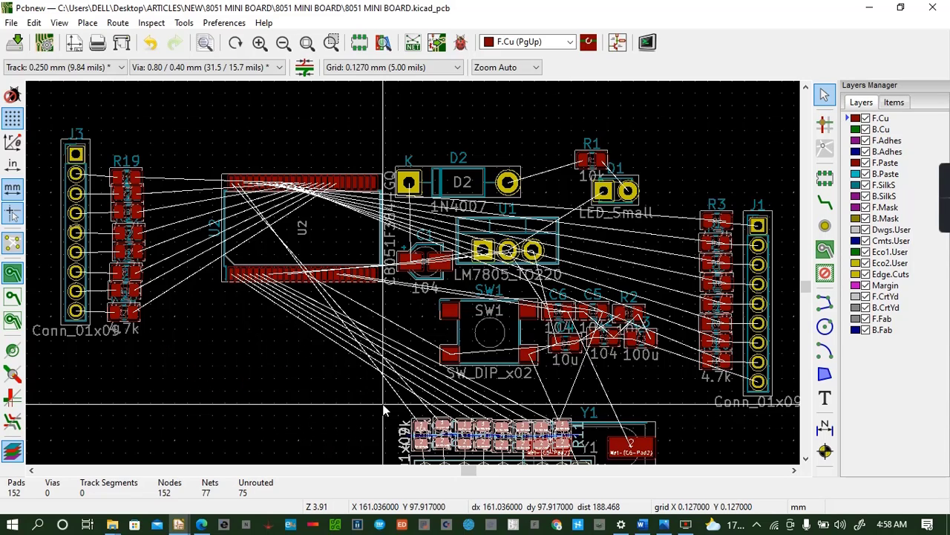
drag(383, 411, 197, 310)
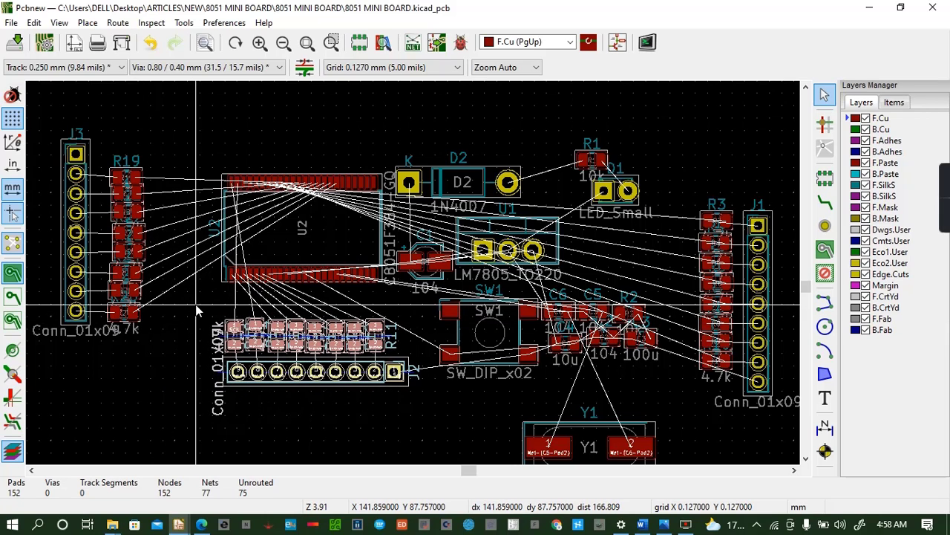
click(197, 310)
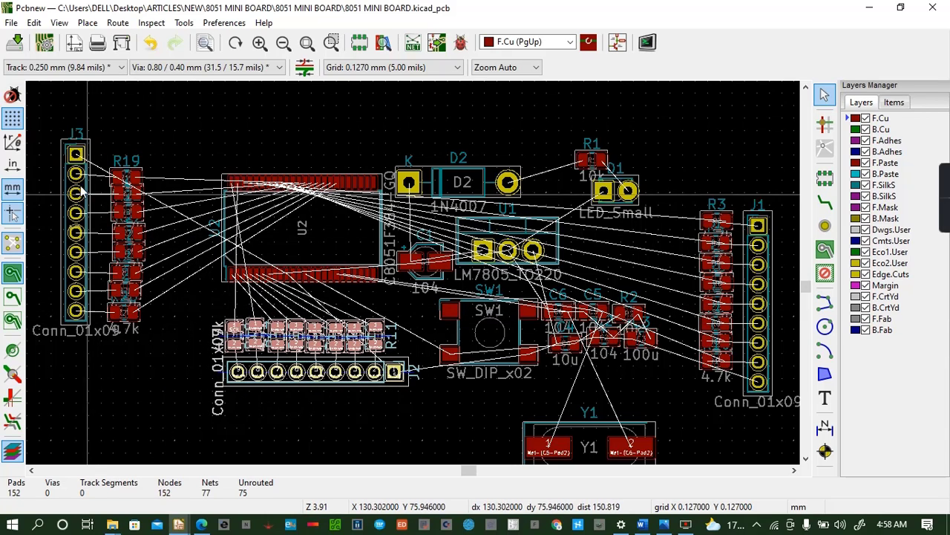
Move header J3 with its resistors R19 to R26 above U2, rotated so the header lies parallel to U2's upper pin row
drag(55, 115, 149, 360)
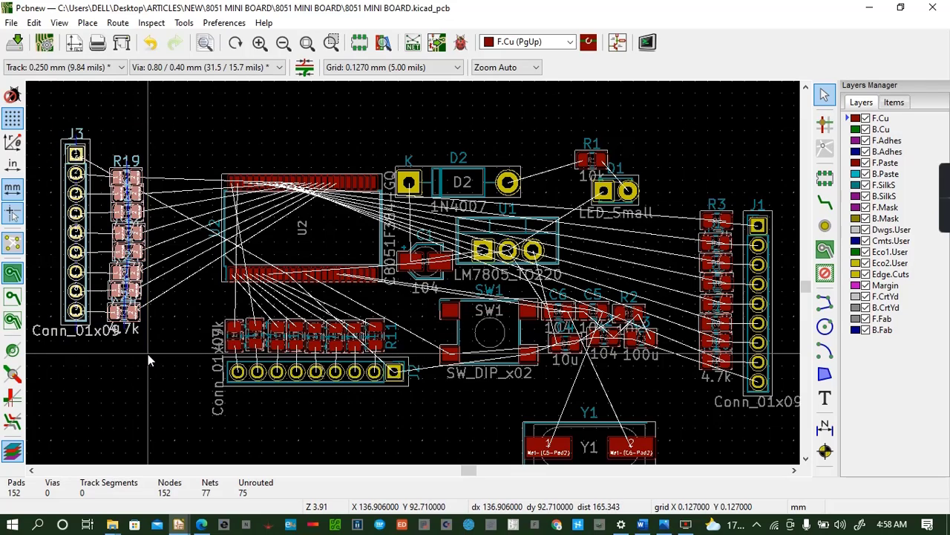
key(m)
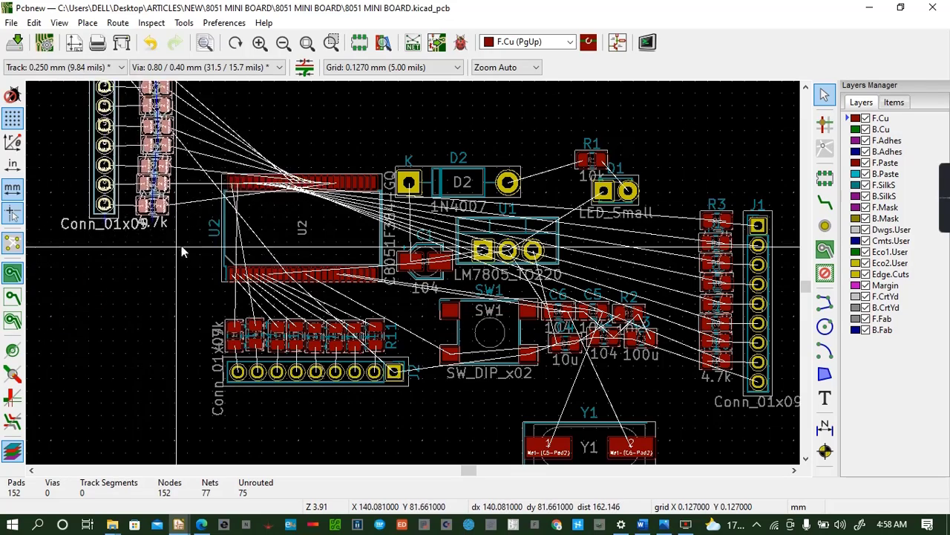
key(r)
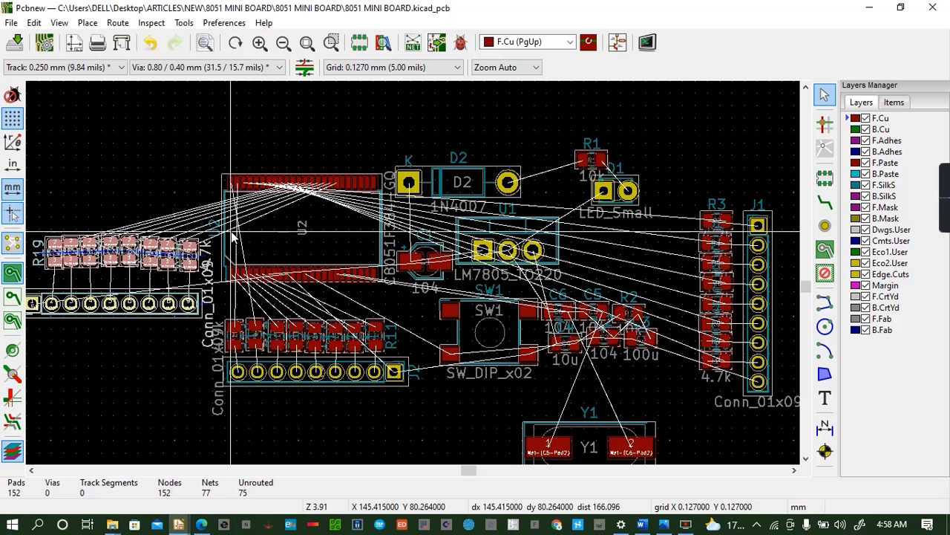
key(r)
key(r)
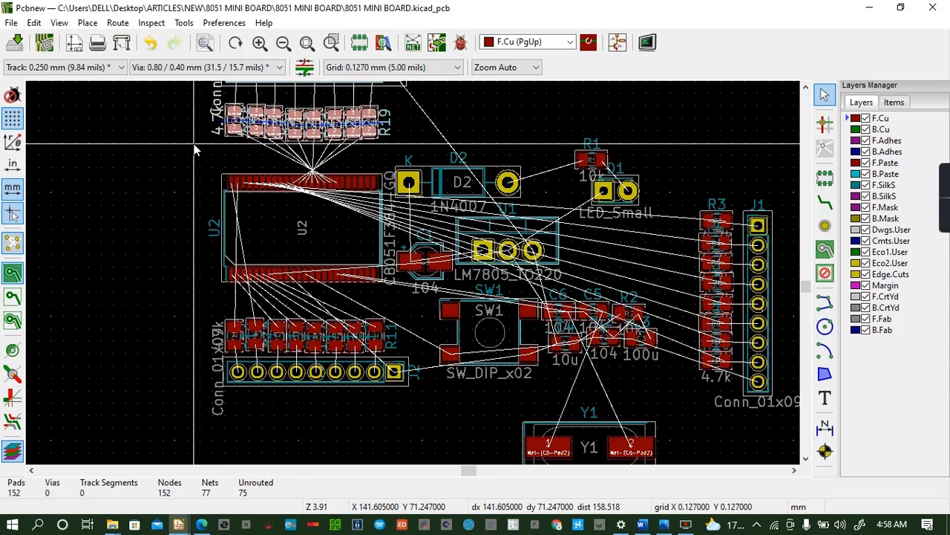
key(r)
key(r)
key(r)
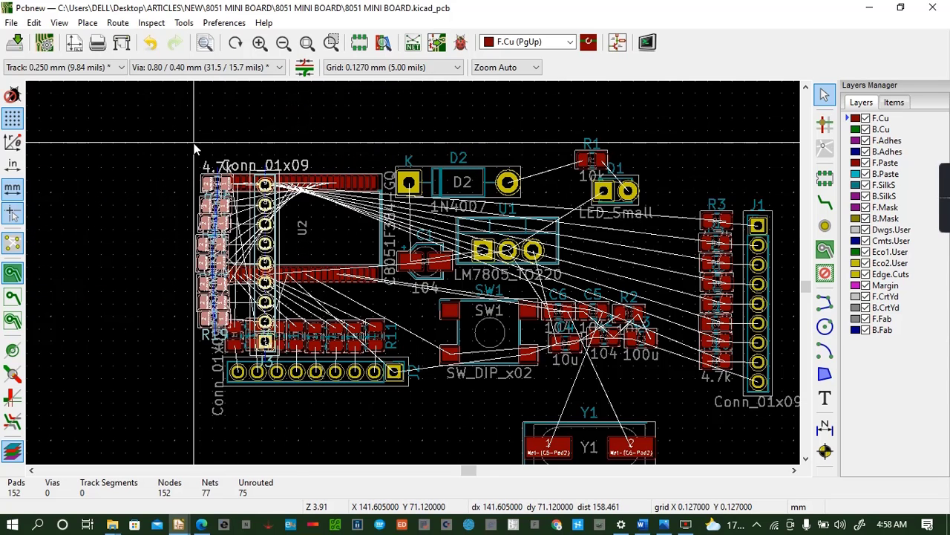
key(r)
key(r)
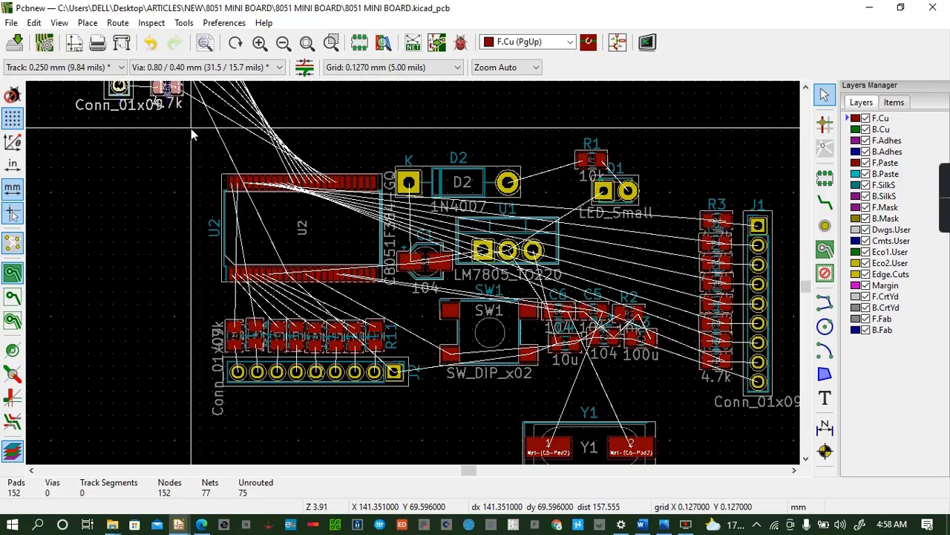
key(r)
scroll(408, 137, up, 3)
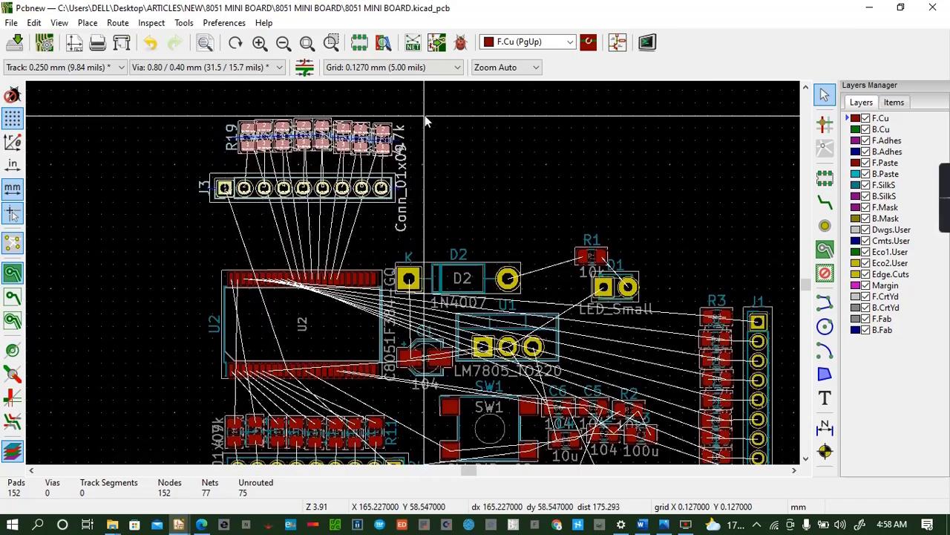
scroll(427, 119, up, 1)
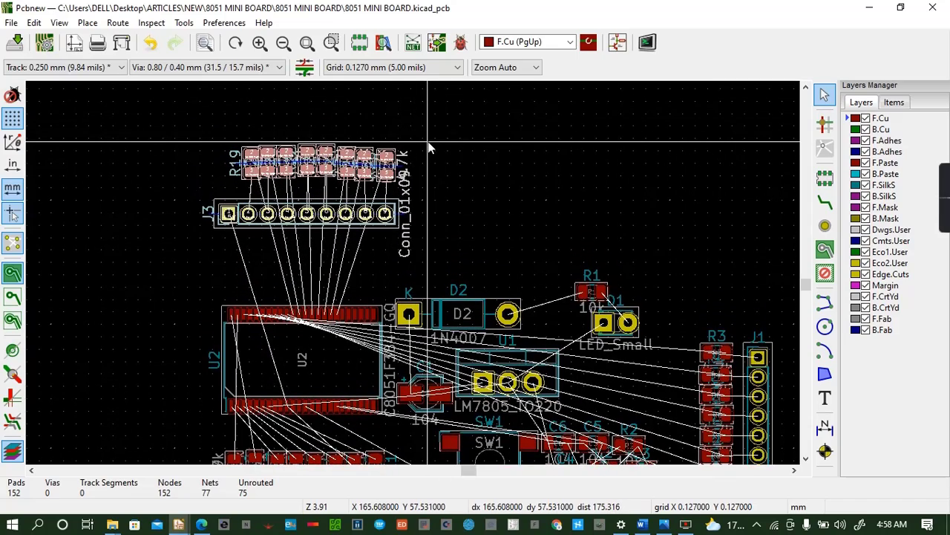
click(428, 141)
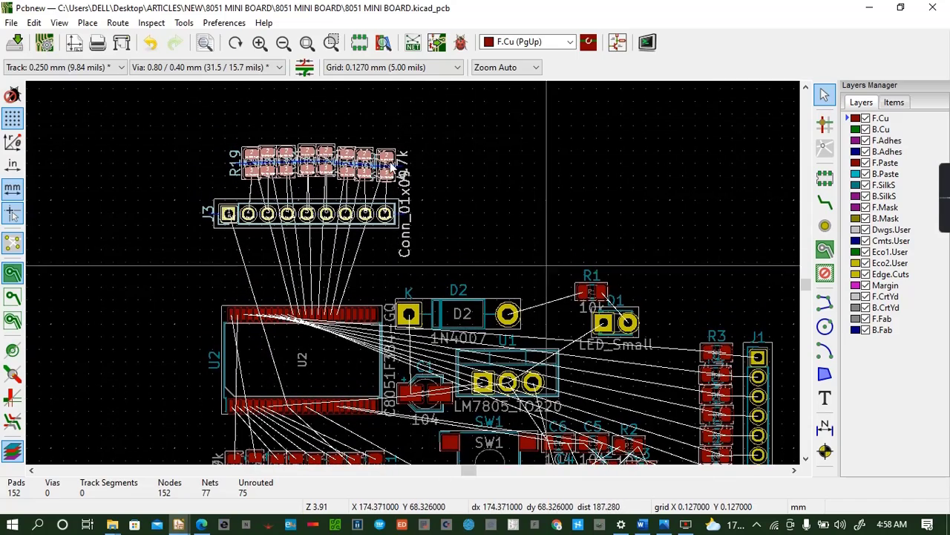
Move the resistor row starting with R19 to the other side of header J3, between the header and U2
click(228, 135)
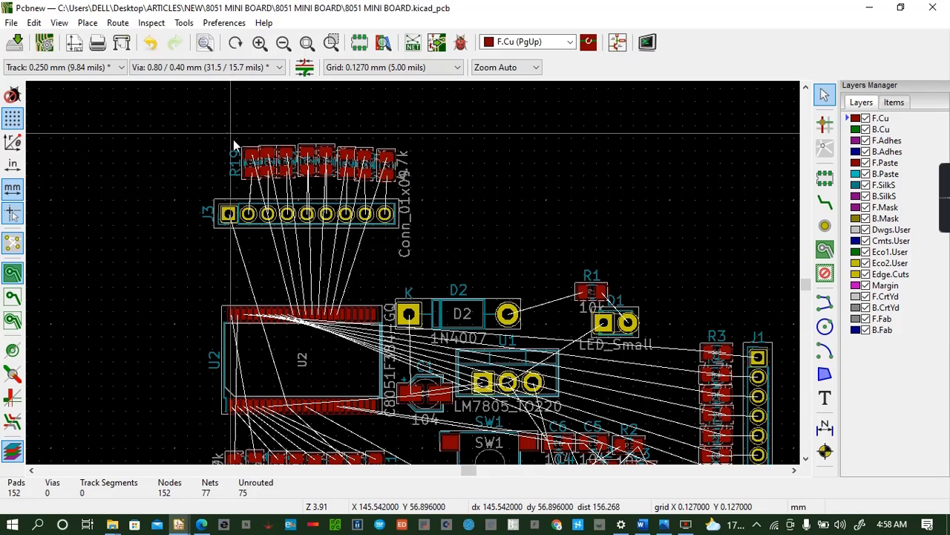
drag(233, 140, 412, 273)
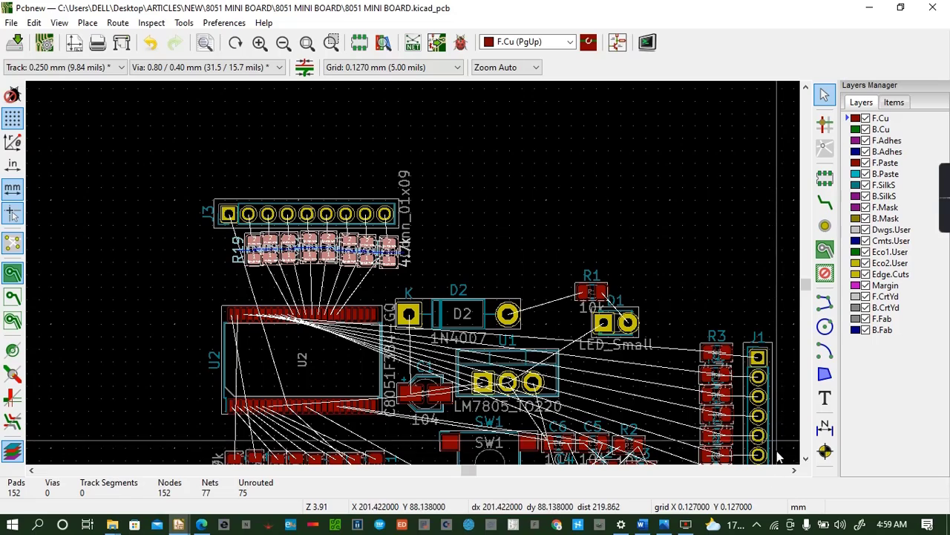
Move header J1 with its resistor column to the side of U2 opposite regulator U1
click(805, 459)
click(806, 460)
click(806, 460)
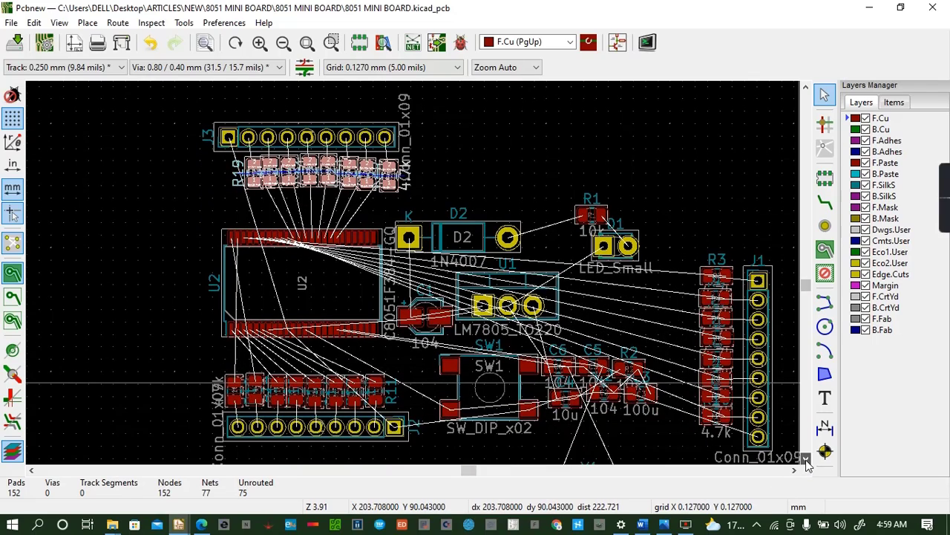
click(805, 460)
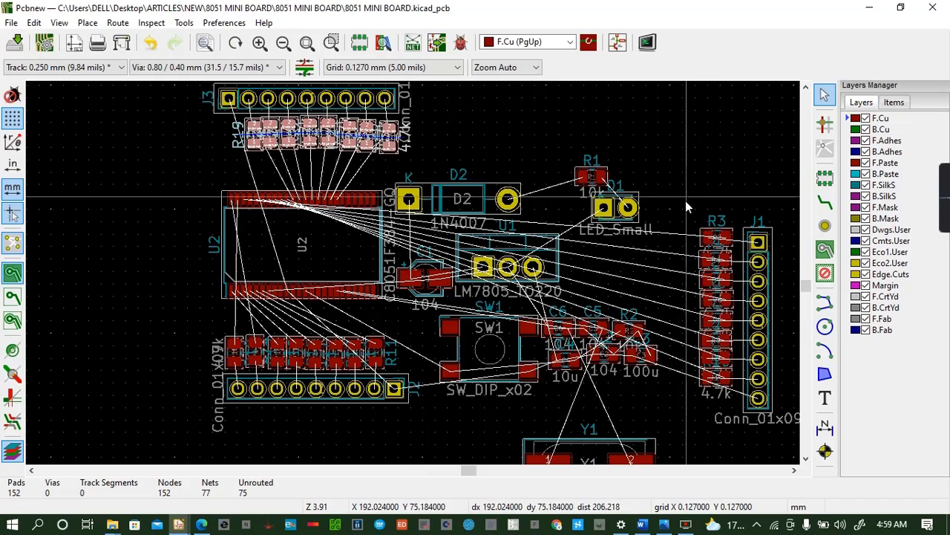
drag(697, 205, 792, 437)
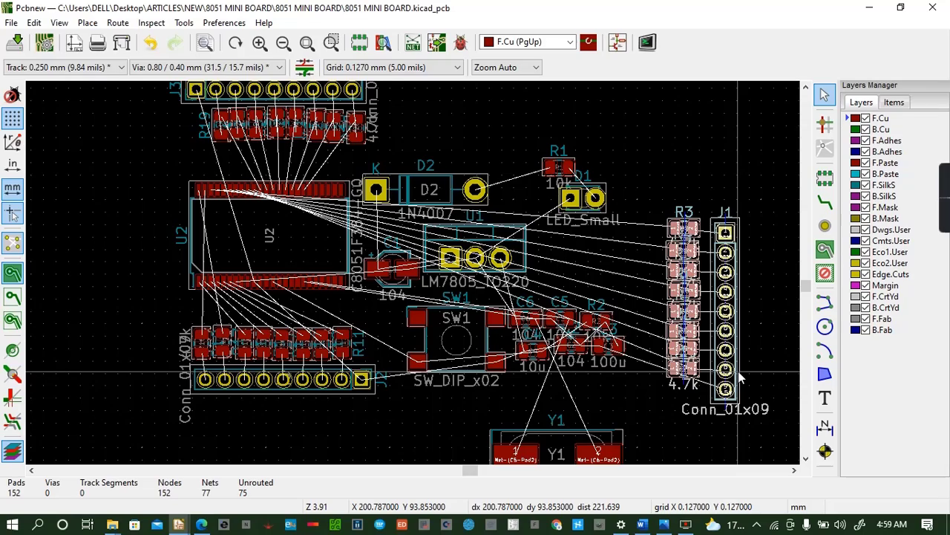
drag(738, 371, 117, 304)
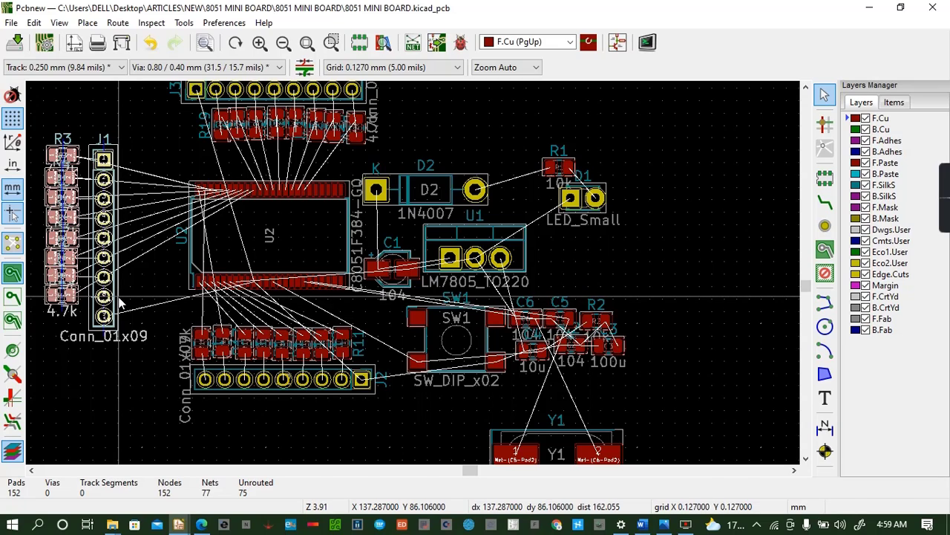
click(117, 299)
Move the resistor column starting with R3 between header J1 and U2, and save the board
drag(41, 135, 115, 307)
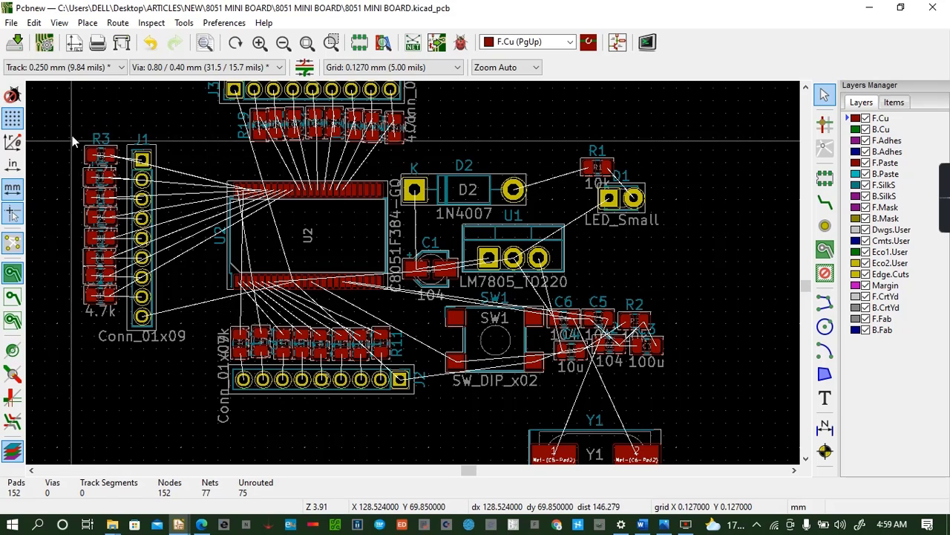
drag(72, 131, 198, 314)
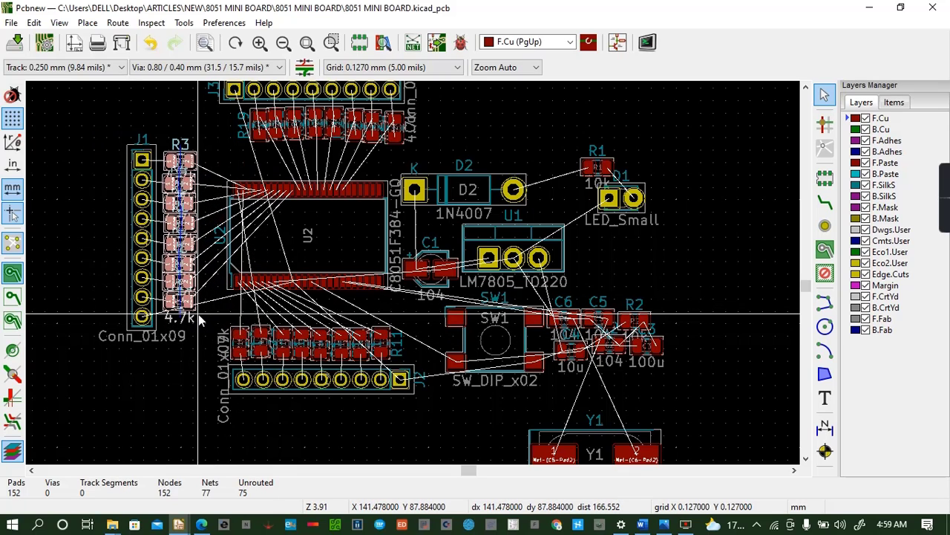
key(ctrl+s)
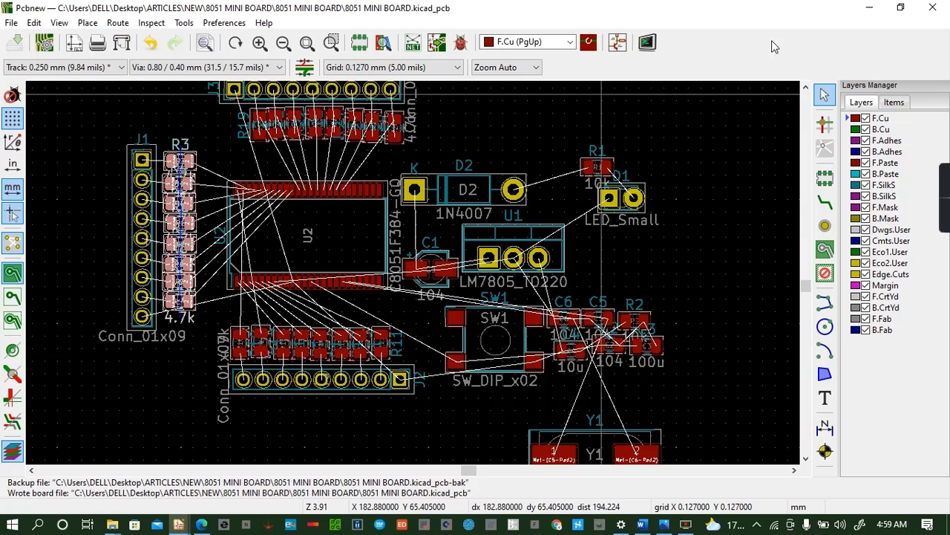
Move header J1 together with its resistor column starting at R3 closer to U2
click(806, 88)
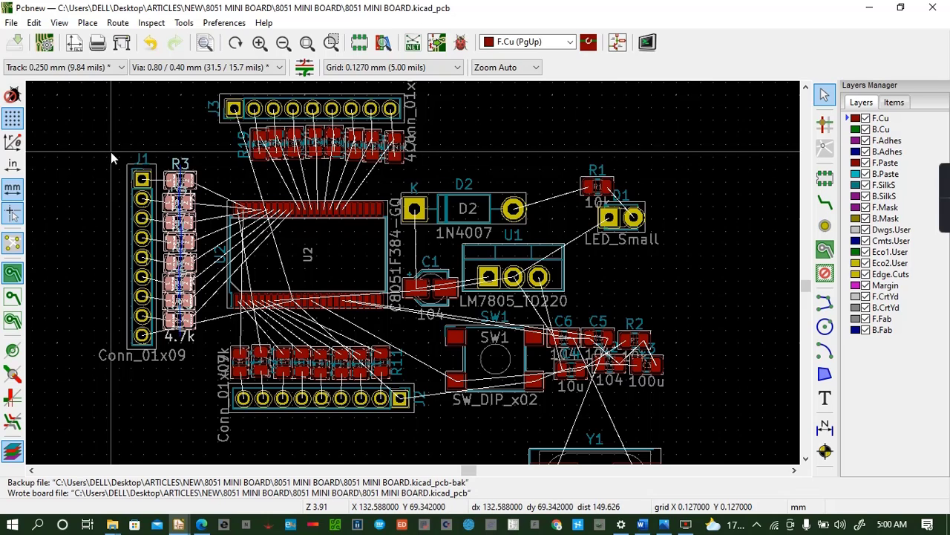
drag(111, 151, 216, 361)
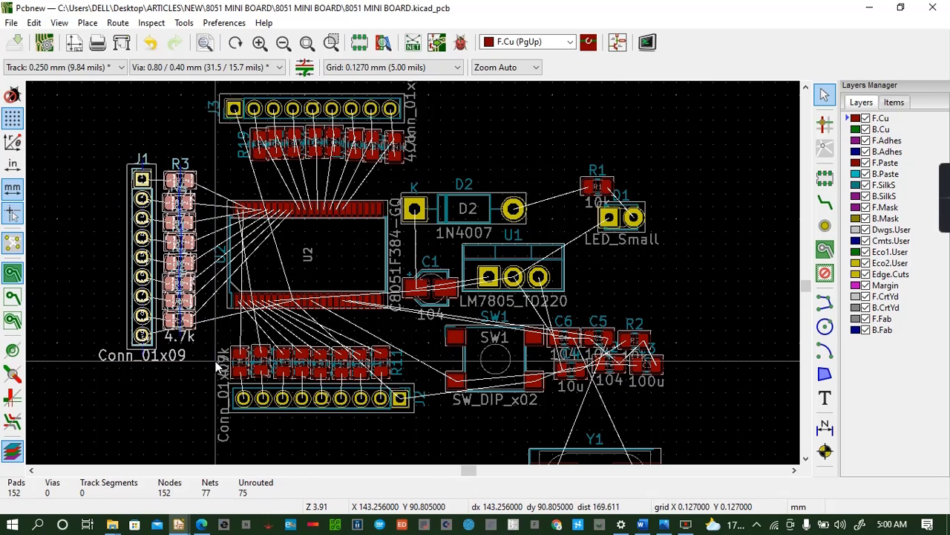
key(m)
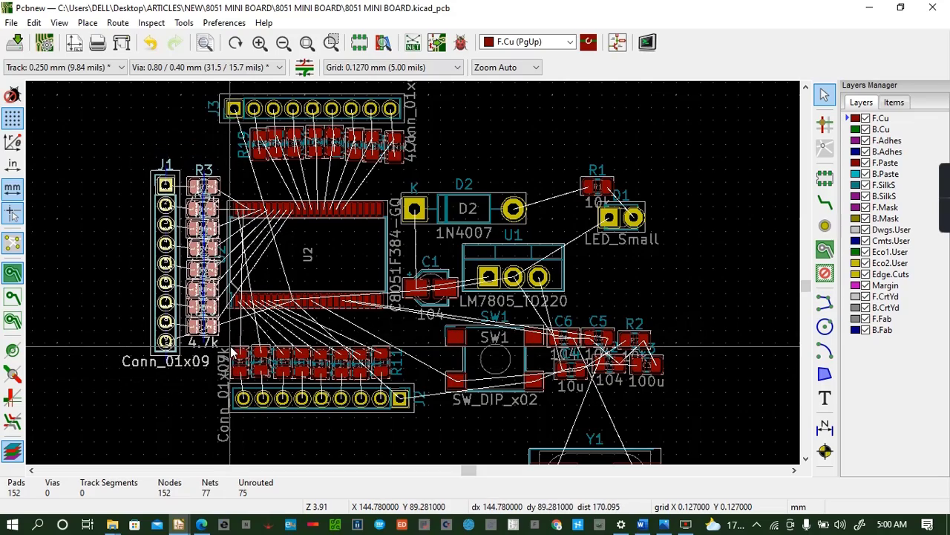
click(230, 347)
Move header J2 together with its resistor row up against U2's lower pin row
drag(233, 341, 418, 419)
click(281, 370)
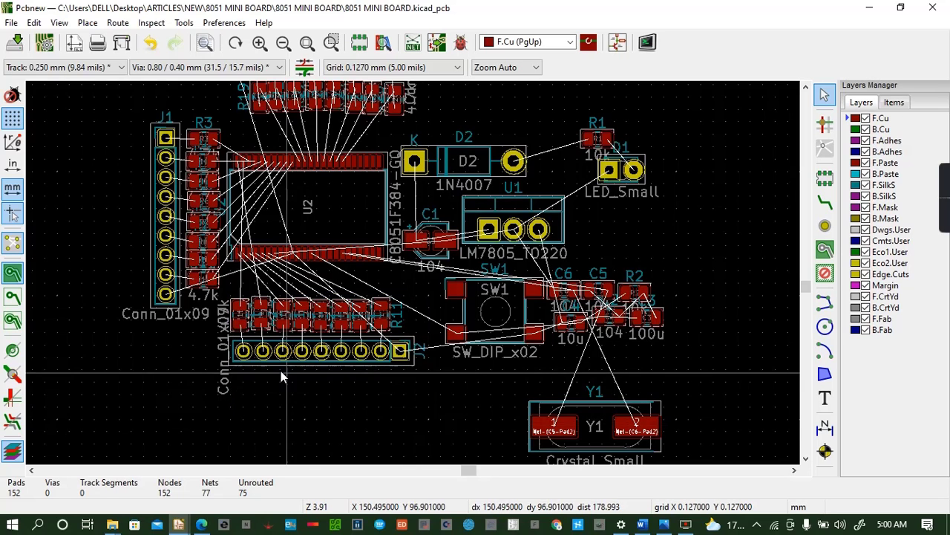
drag(219, 294, 421, 403)
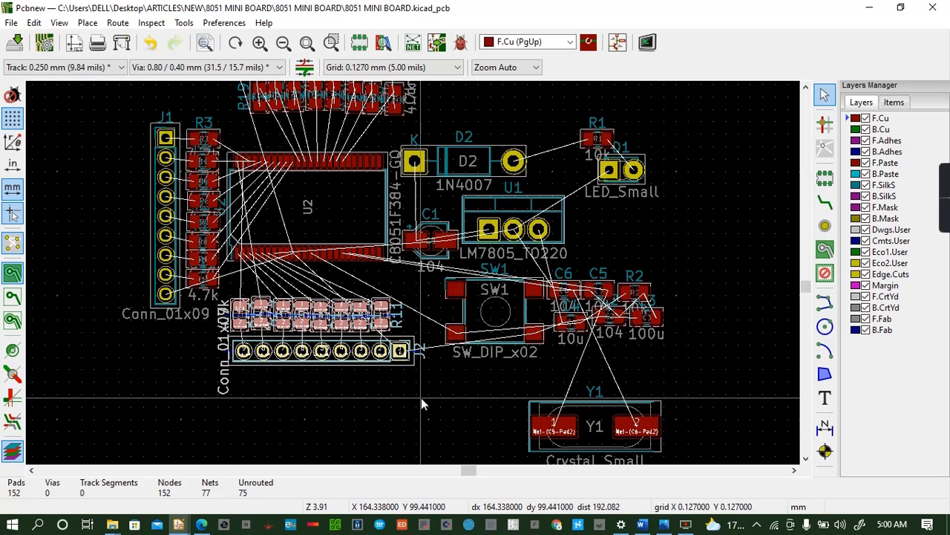
key(m)
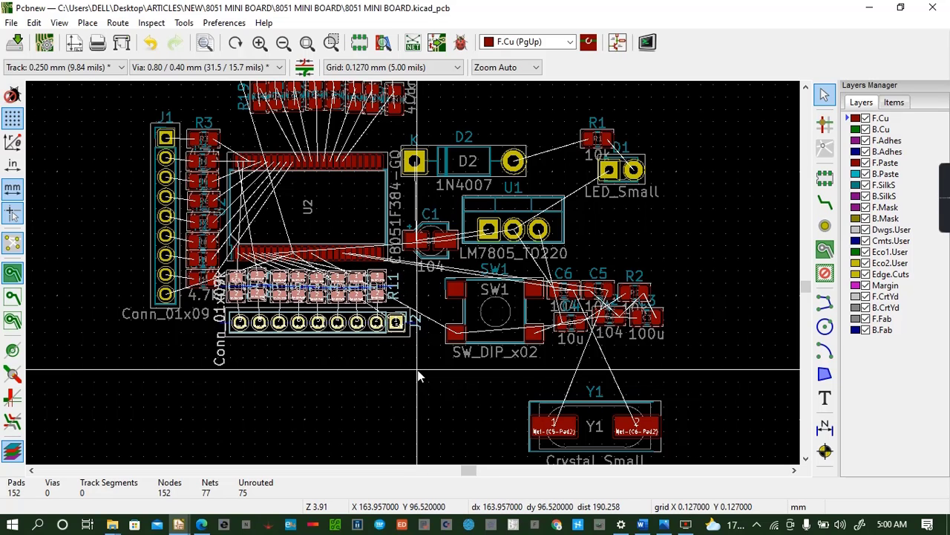
click(417, 368)
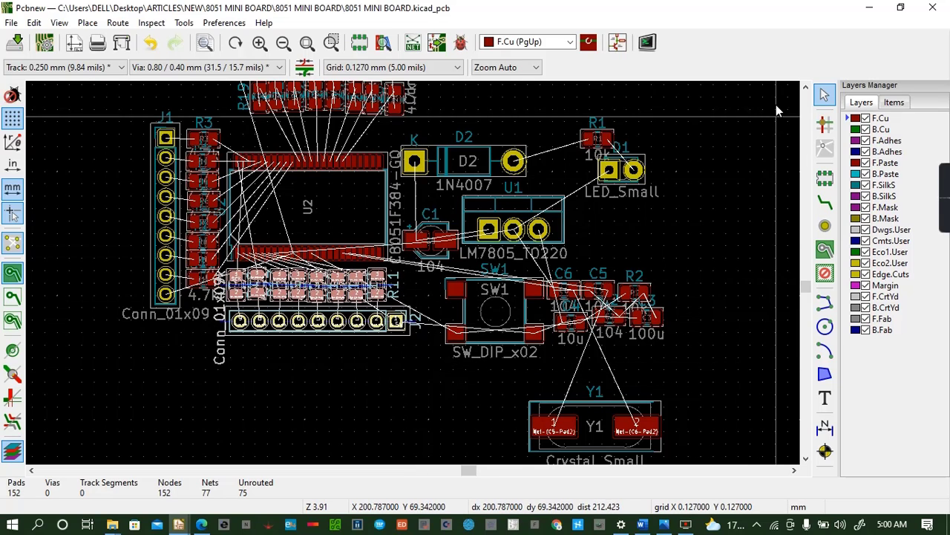
Move header J3 together with its resistor row starting at R19 down close to U2's upper pin row
click(806, 87)
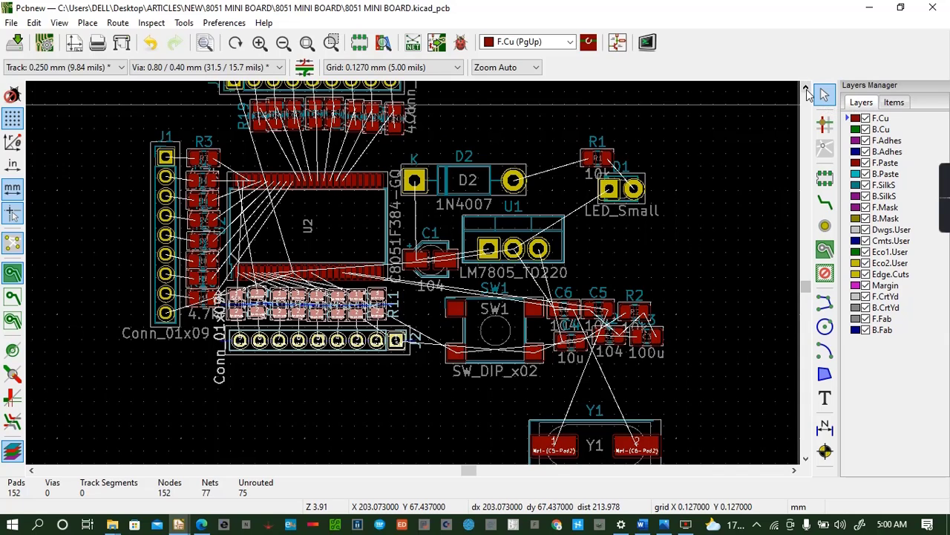
drag(199, 132, 438, 237)
drag(438, 218, 438, 218)
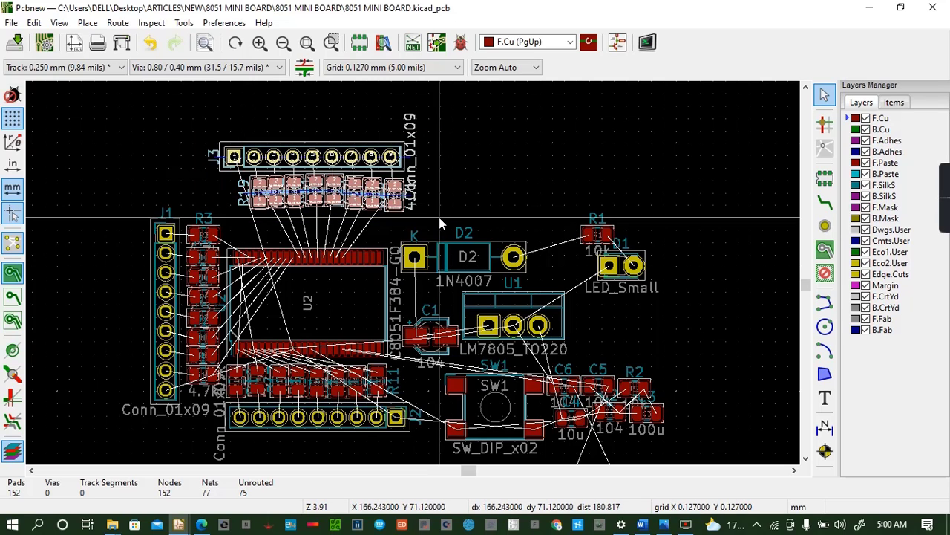
key(m)
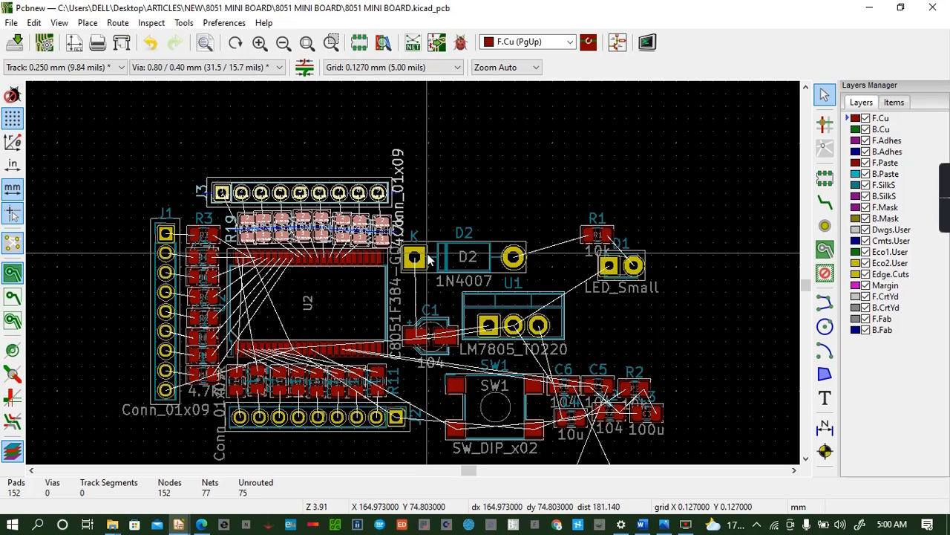
Inspect the compacted board in the 3D viewer from several angles, then close the viewer
click(59, 22)
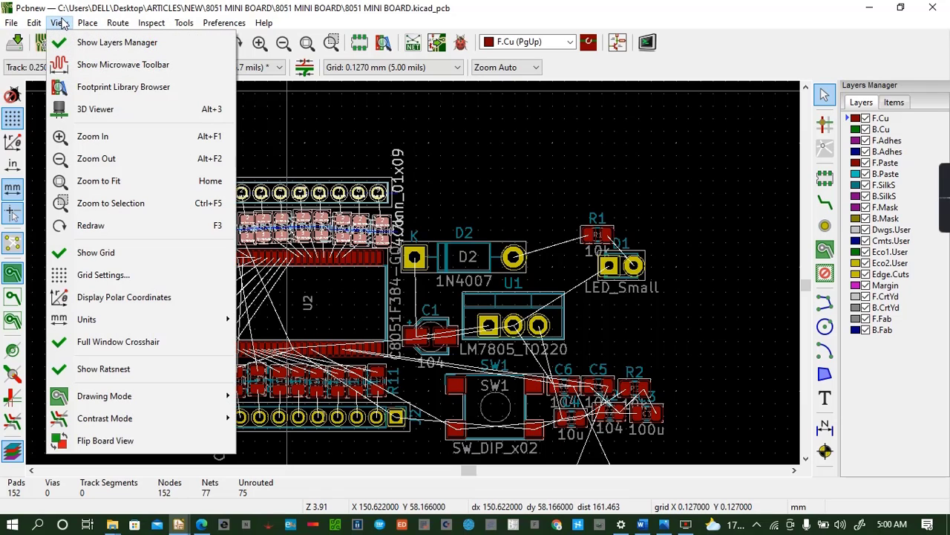
click(89, 109)
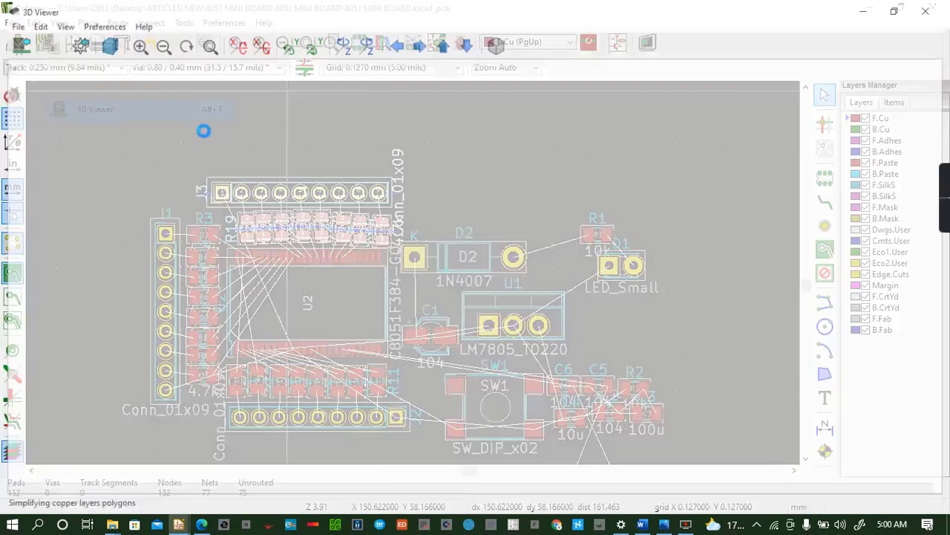
drag(373, 212, 489, 187)
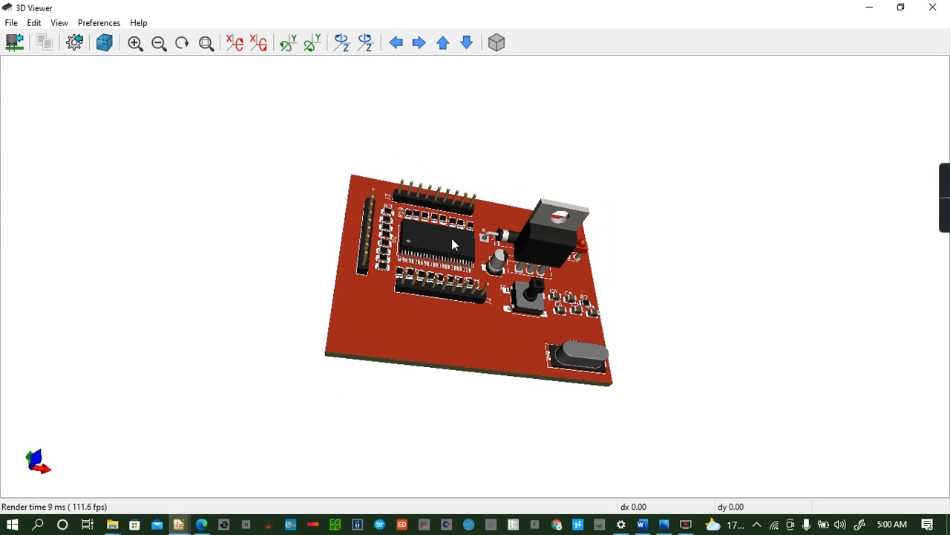
drag(451, 239, 444, 268)
drag(478, 237, 539, 228)
click(934, 7)
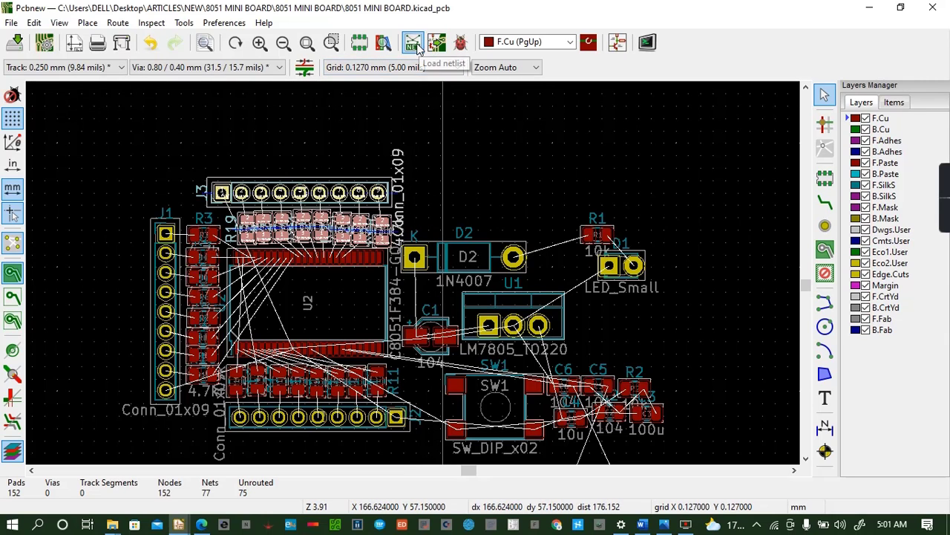
Switch to the Eeschema schematic, open its footprint assignment window and select regulator U1 (LM7805_TO220)
mouse_move(182, 525)
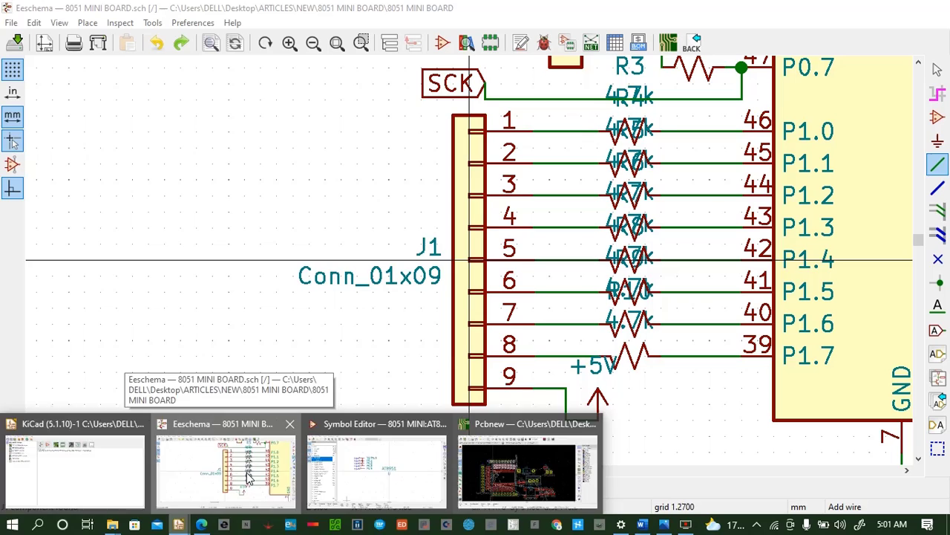
click(249, 478)
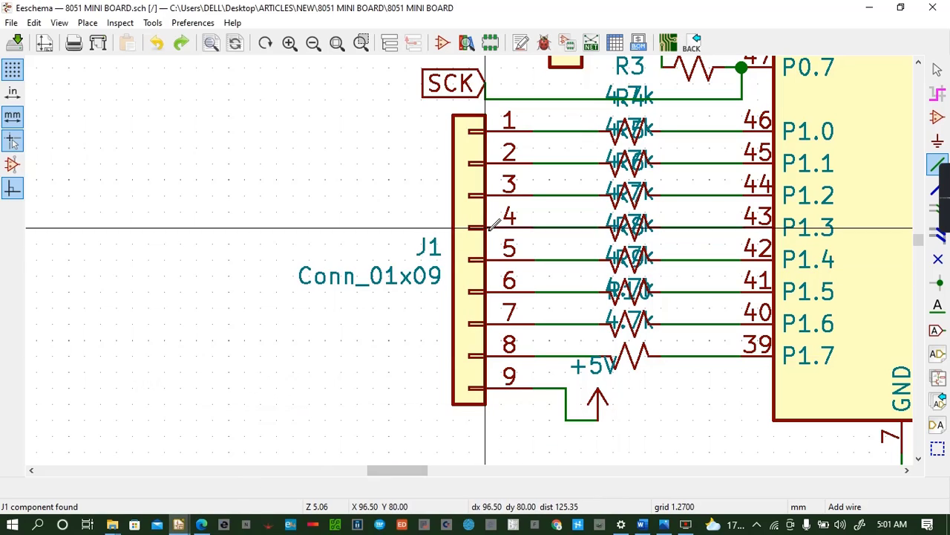
click(587, 43)
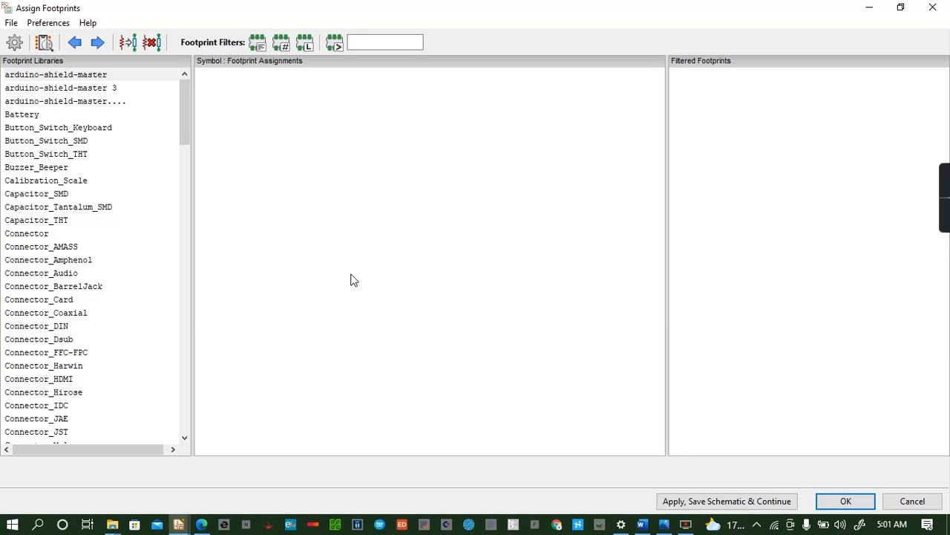
scroll(438, 264, down, 2)
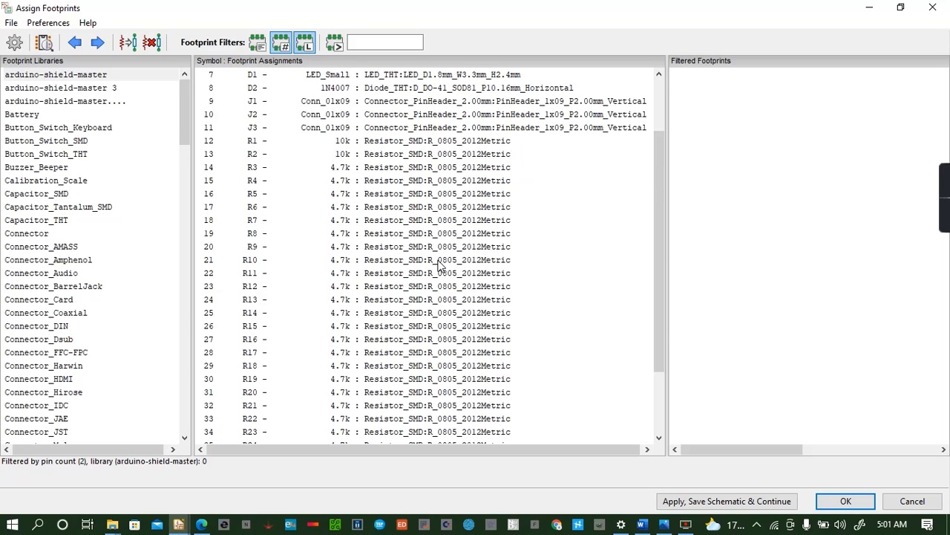
scroll(438, 263, down, 3)
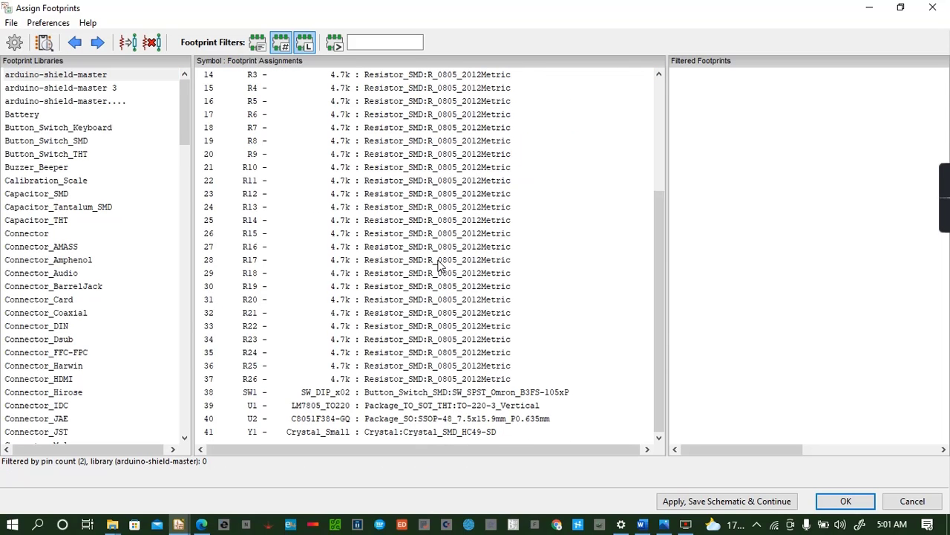
click(340, 407)
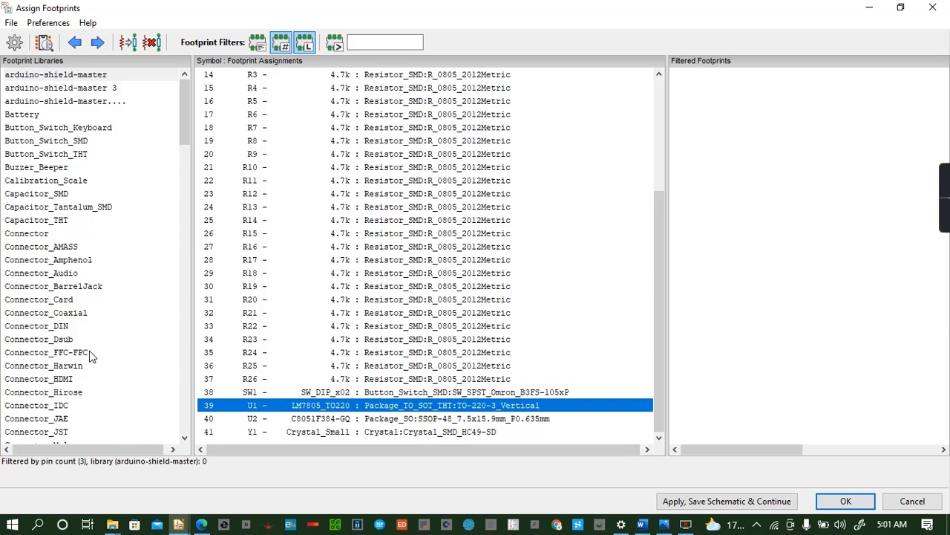
Browse the footprint libraries for U1 and list the matching footprints in Package_SON
scroll(90, 353, down, 15)
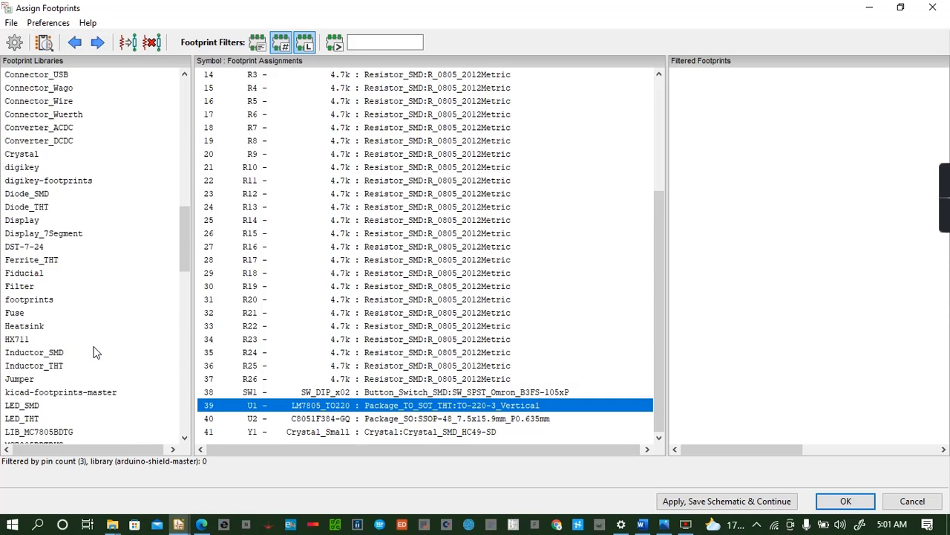
scroll(95, 352, down, 15)
scroll(97, 350, up, 6)
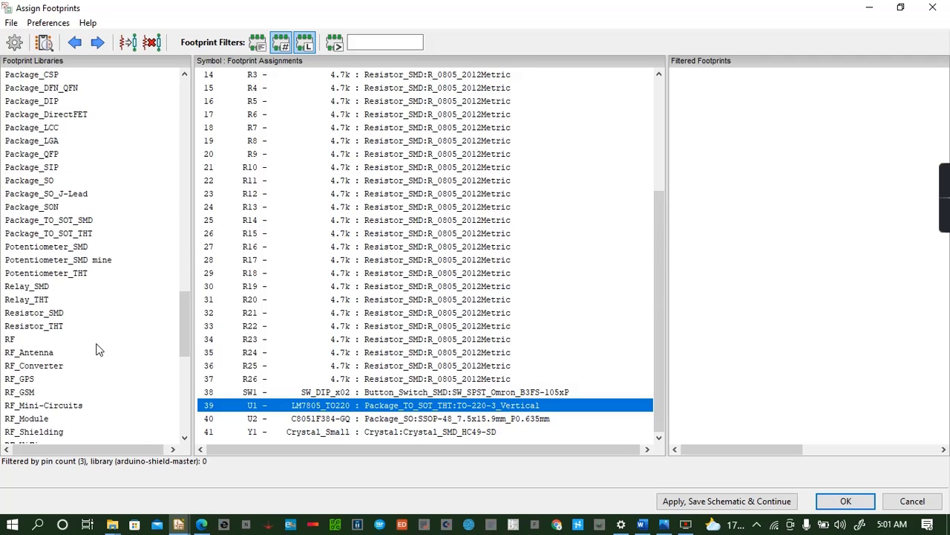
click(51, 261)
key(Down)
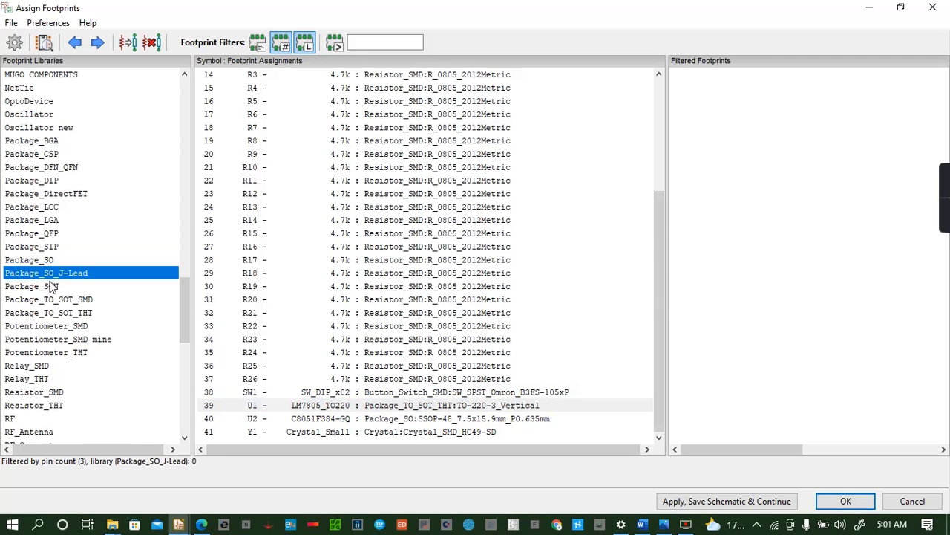
key(Down)
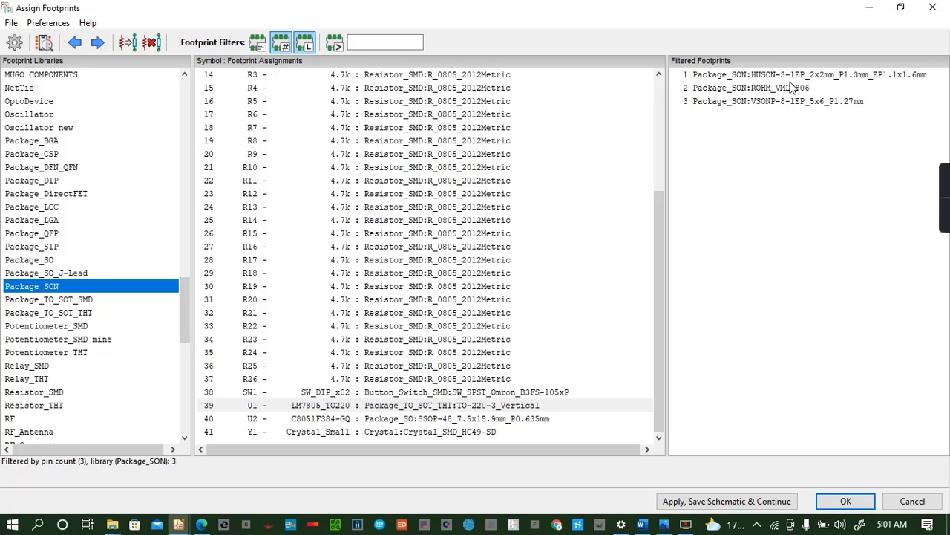
Preview the footprint HUSON-3-1EP_2x2mm_P1.3mm_EP1.1x1.6mm in 3D and close the preview
click(750, 75)
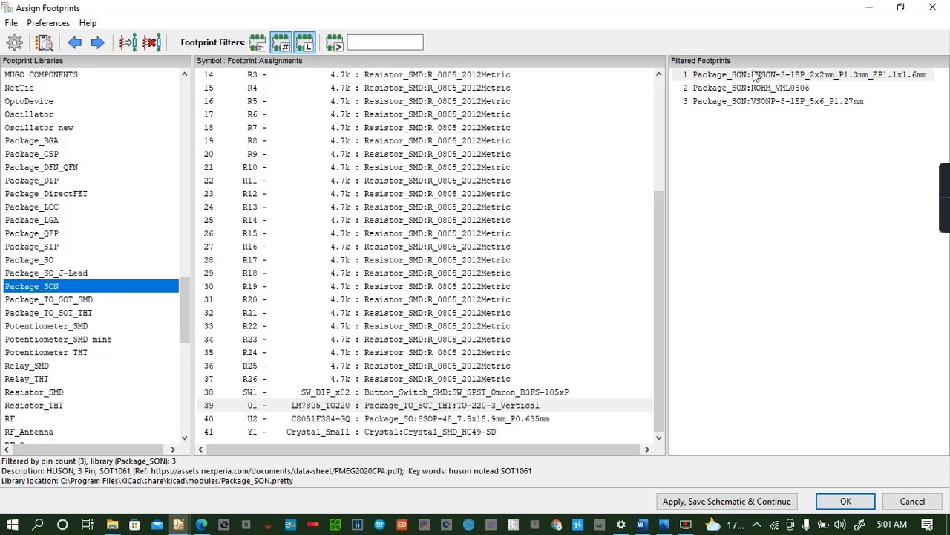
click(42, 43)
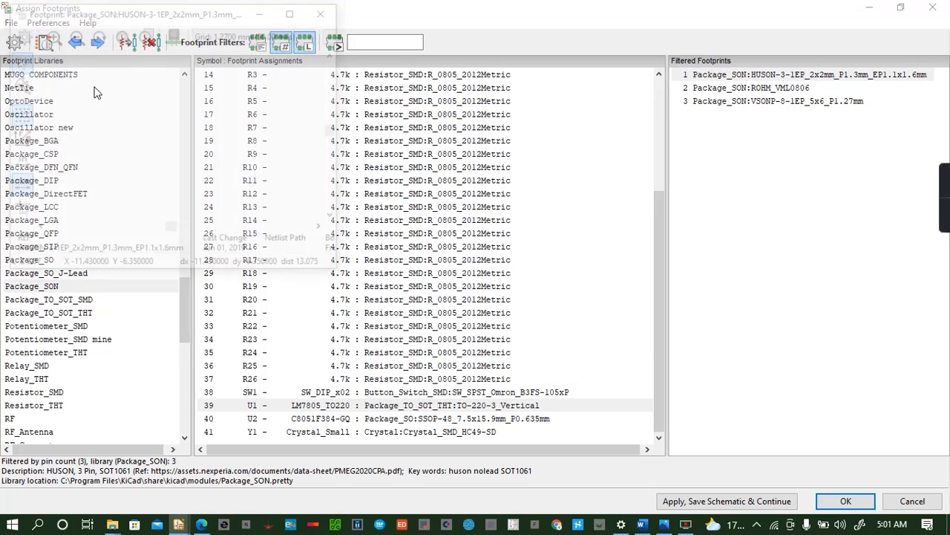
click(176, 34)
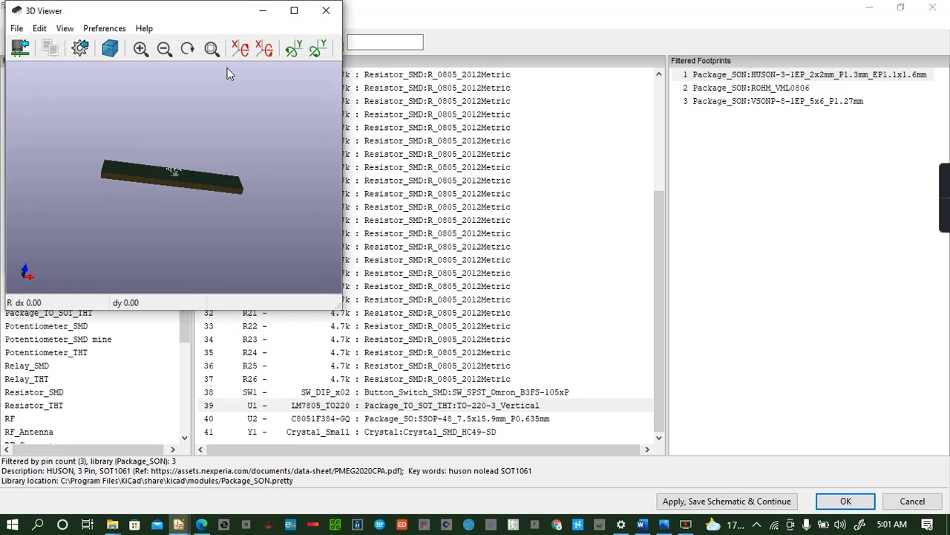
click(327, 10)
click(324, 11)
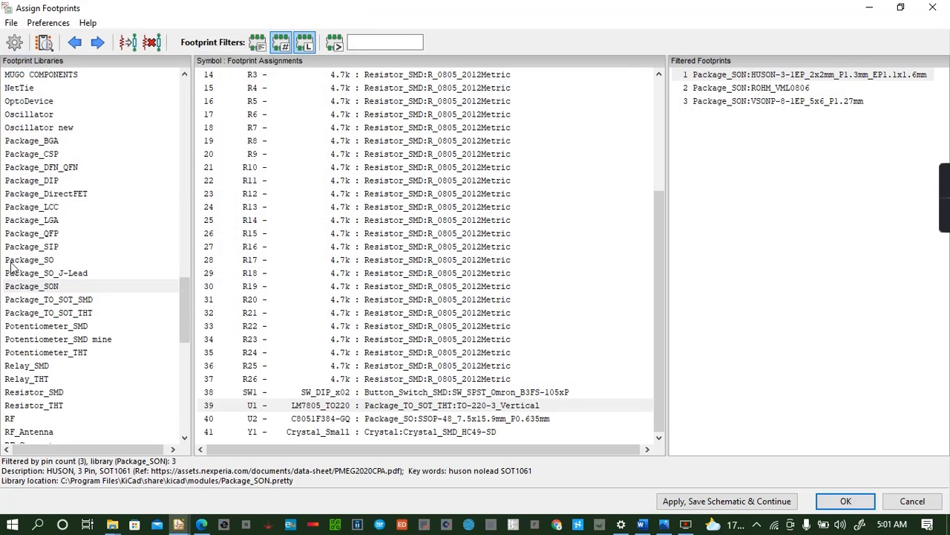
Check the Package_SO, SO_J-Lead, SIP, LGA, QFP and DirectFET libraries for footprints matching U1
click(27, 261)
click(35, 275)
click(48, 246)
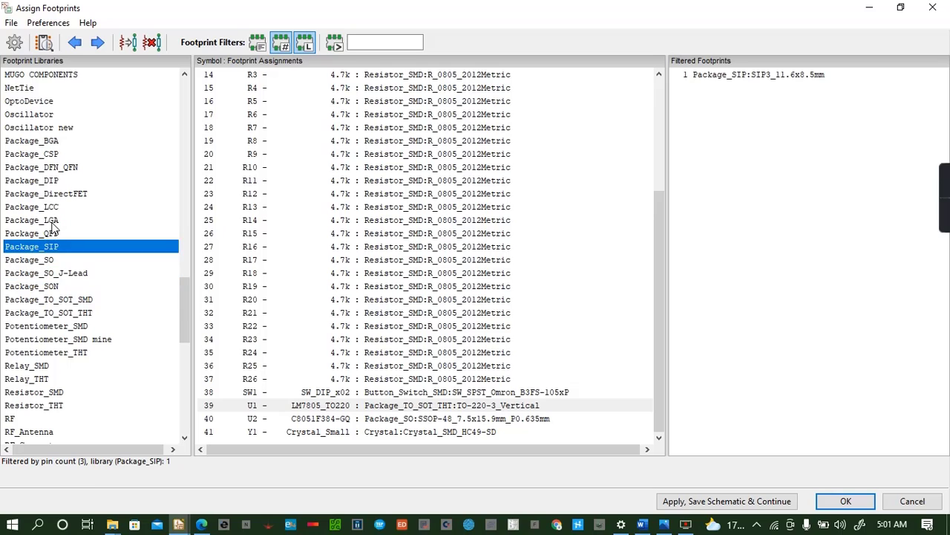
click(54, 223)
click(52, 234)
click(69, 196)
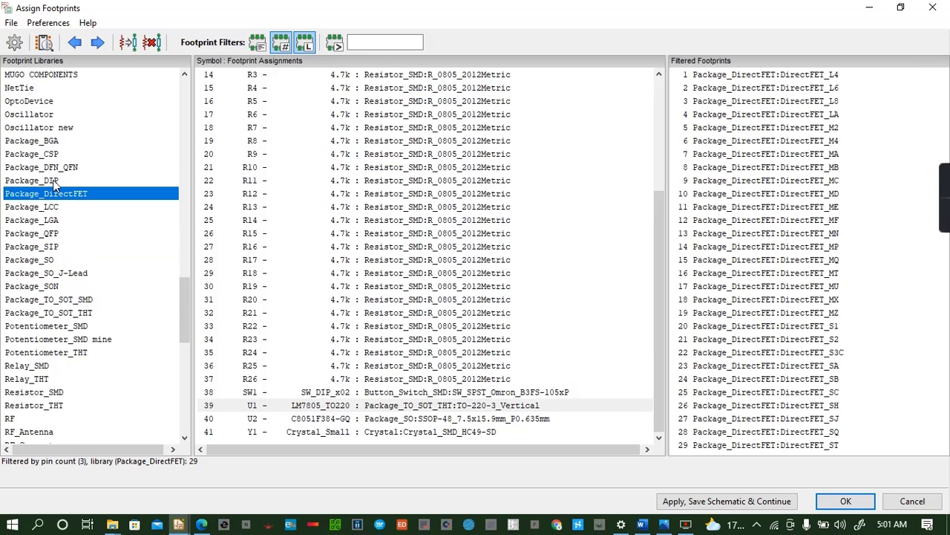
Preview the DirectFET_L4 footprint in 3D and close the preview
click(747, 76)
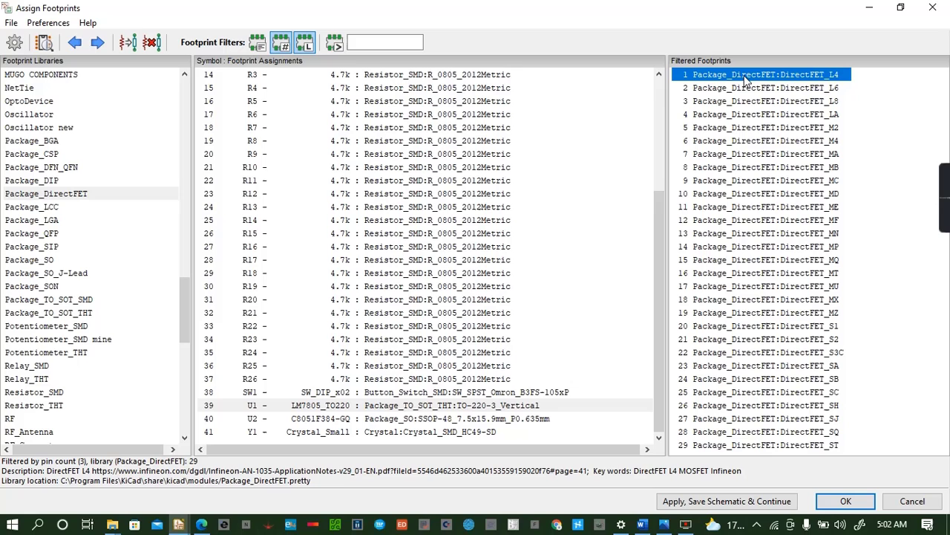
click(44, 42)
click(173, 34)
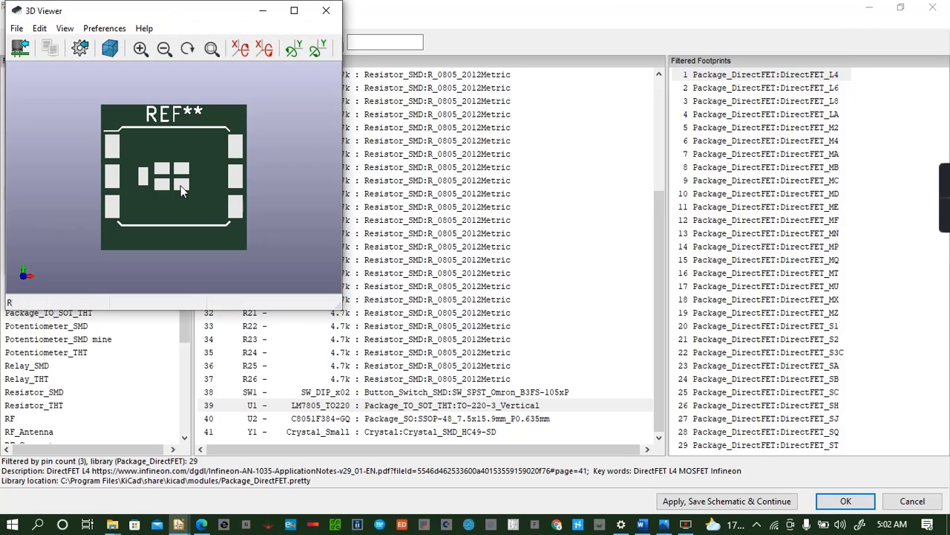
click(324, 11)
click(318, 9)
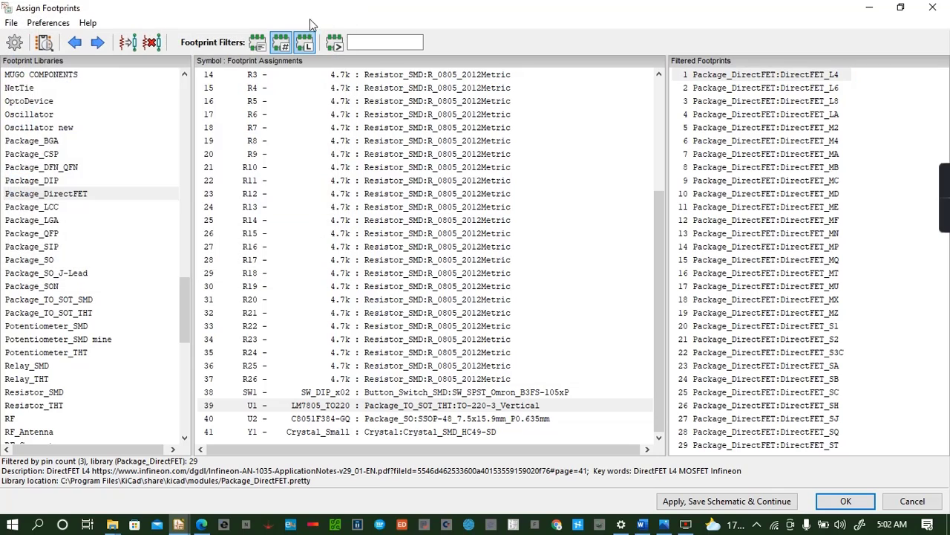
Preview the Package_DIP footprint Vishay_HVM-DIP-3_W7.62mm in 3D and close the preview
click(55, 179)
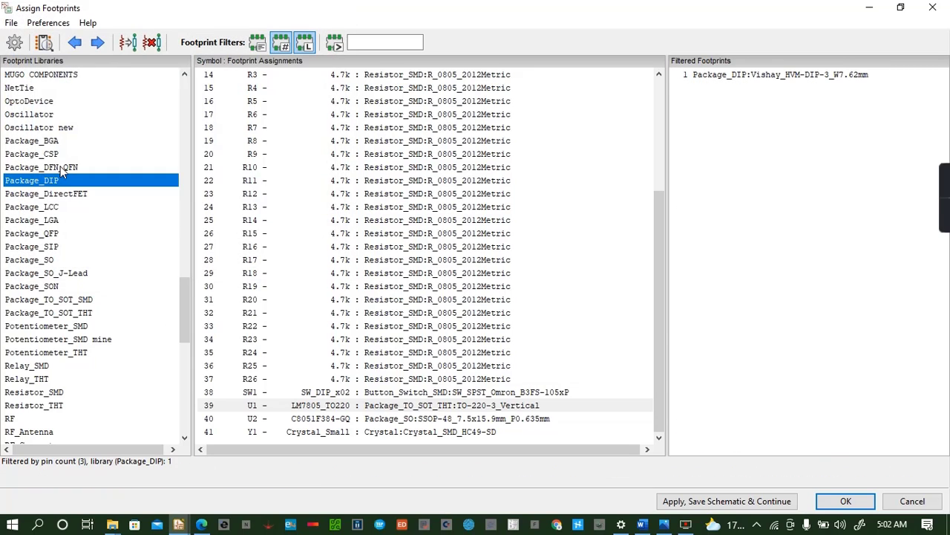
click(766, 77)
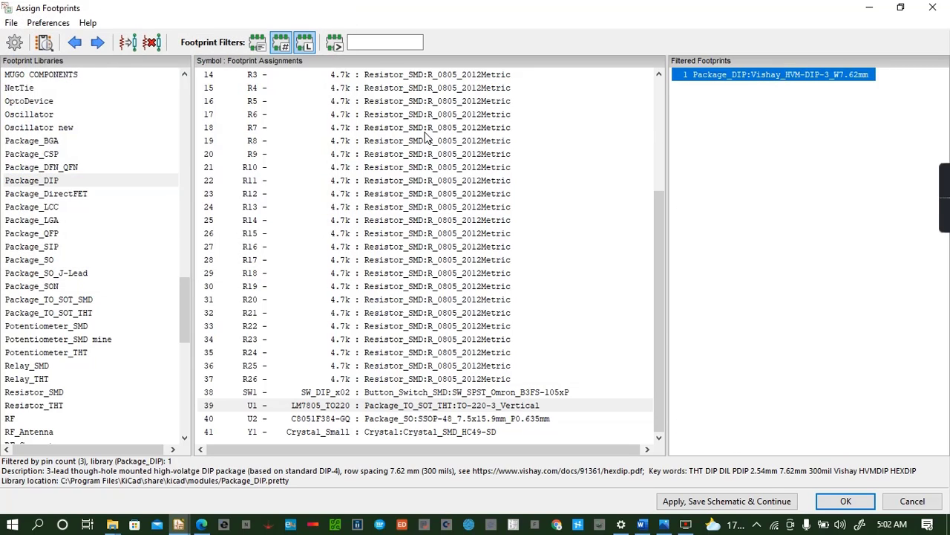
click(47, 43)
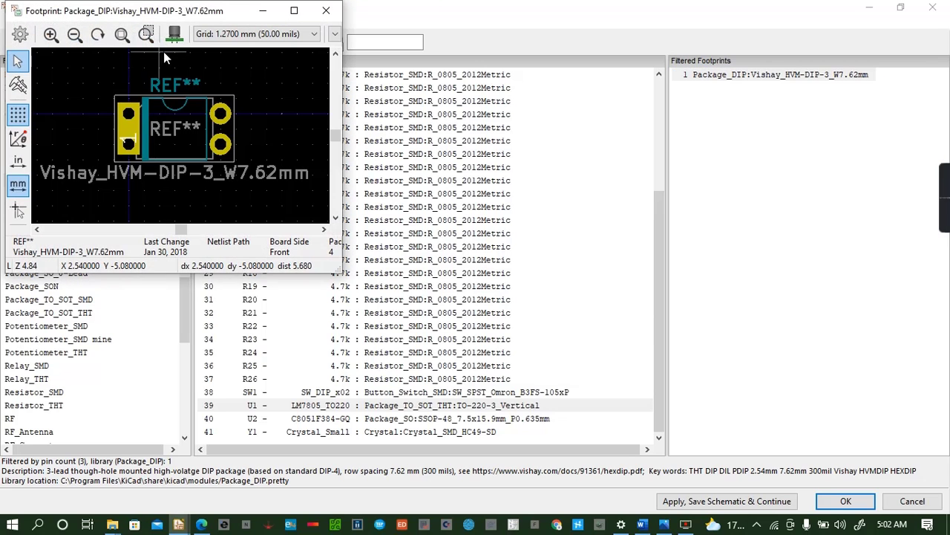
click(175, 35)
drag(165, 182, 147, 137)
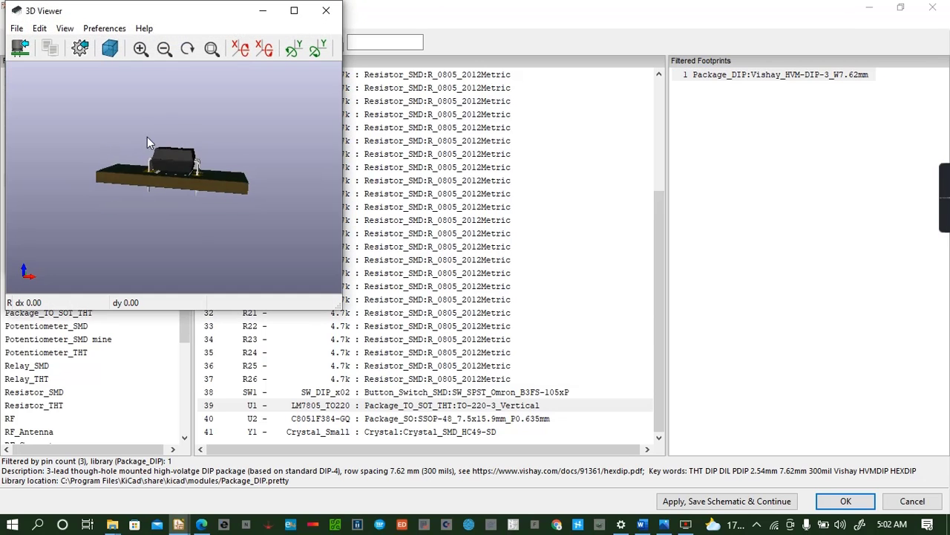
click(326, 11)
click(327, 8)
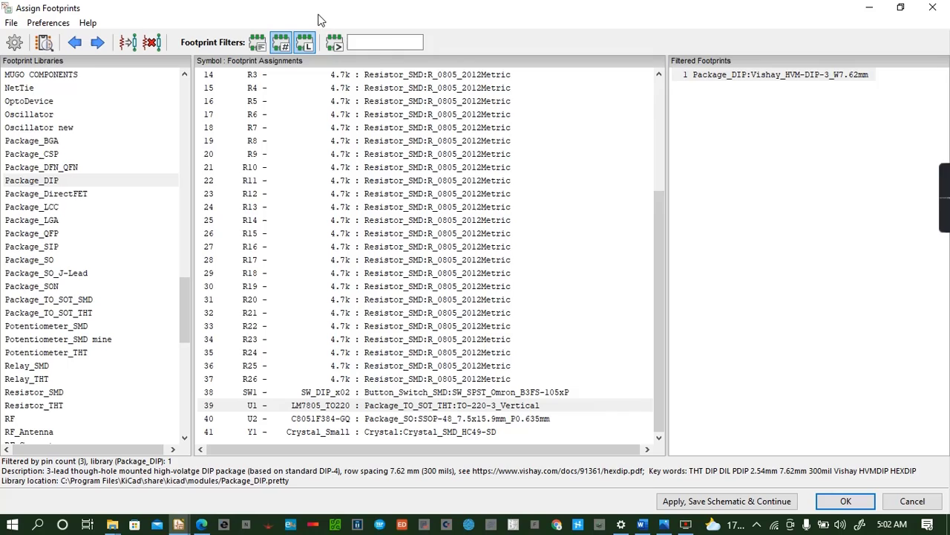
Assign the footprint Package_DIP:Vishay_HVM-DIP-3_W7.62mm to U1, save the schematic and close the footprint assignment
double_click(713, 75)
click(769, 502)
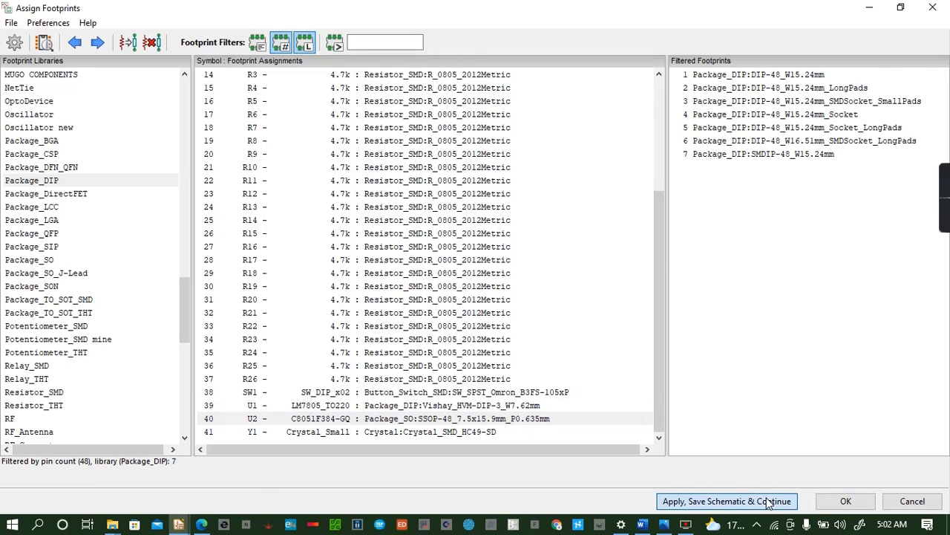
click(829, 502)
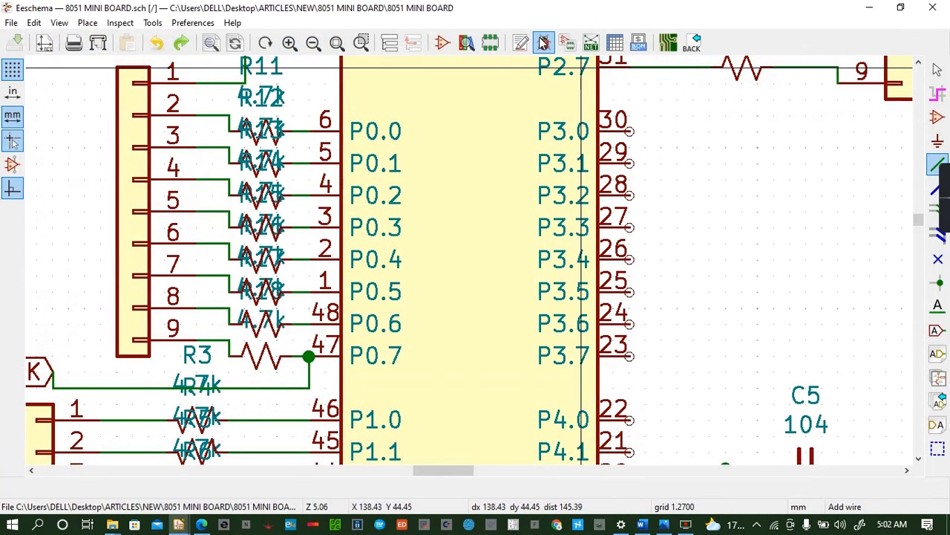
Generate the schematic's KiCad netlist and save it as 8051 MINI BOARD
click(594, 47)
click(577, 215)
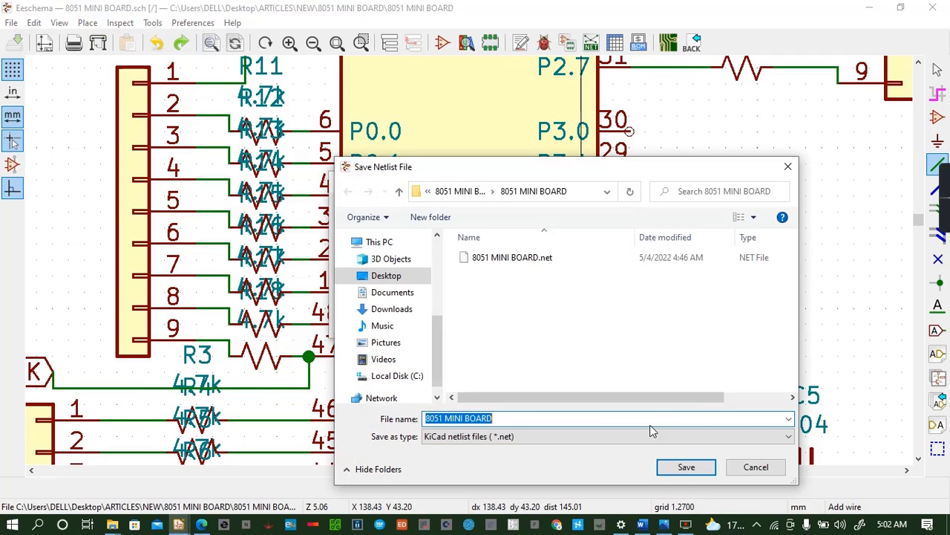
click(686, 467)
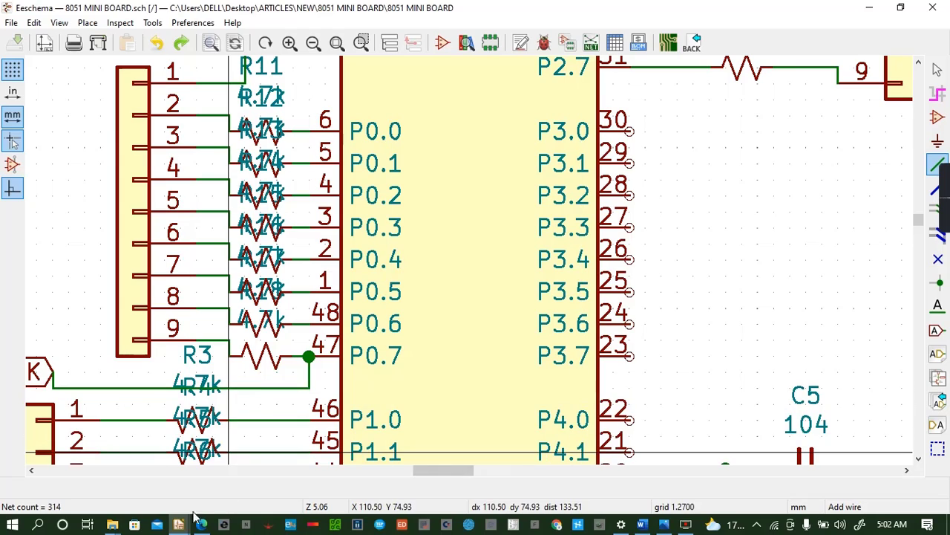
Switch to Pcbnew and update the PCB from the schematic with U1's new footprint
mouse_move(178, 525)
click(511, 483)
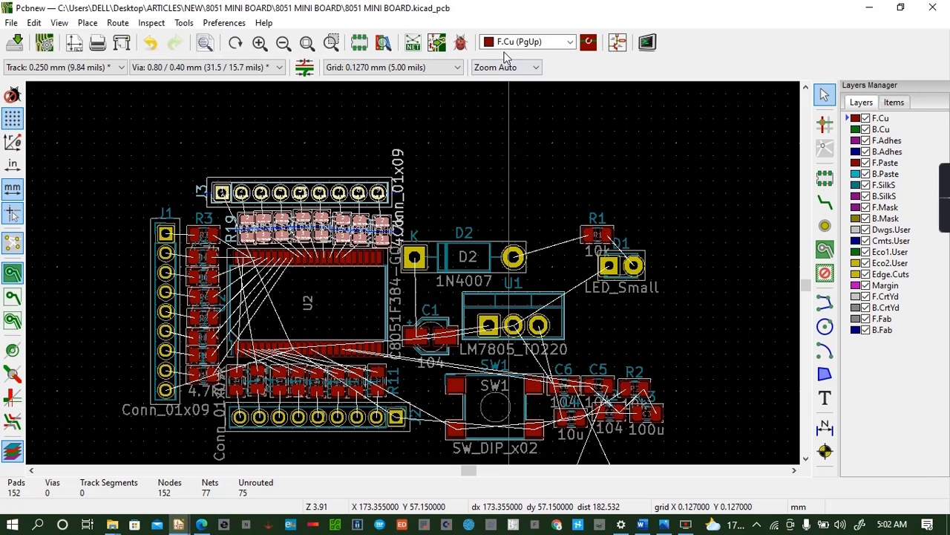
click(439, 44)
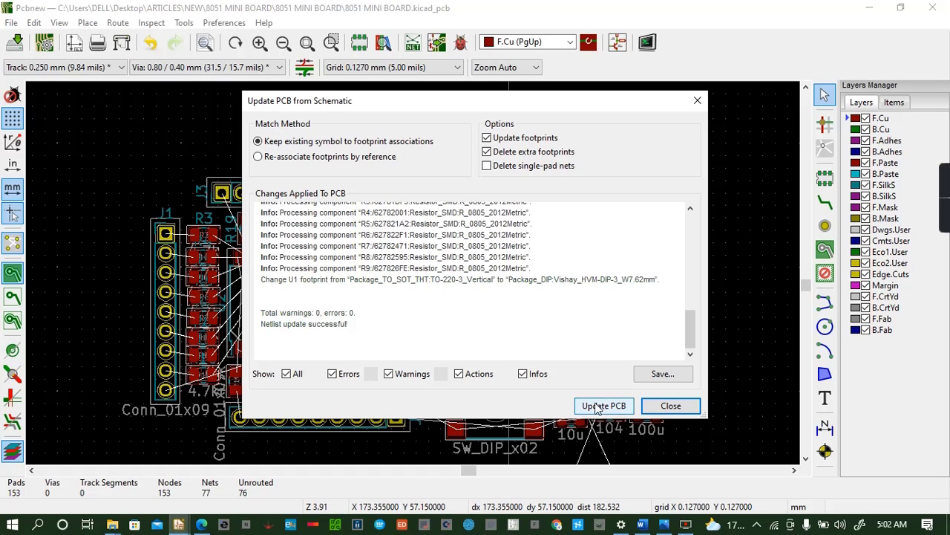
click(671, 406)
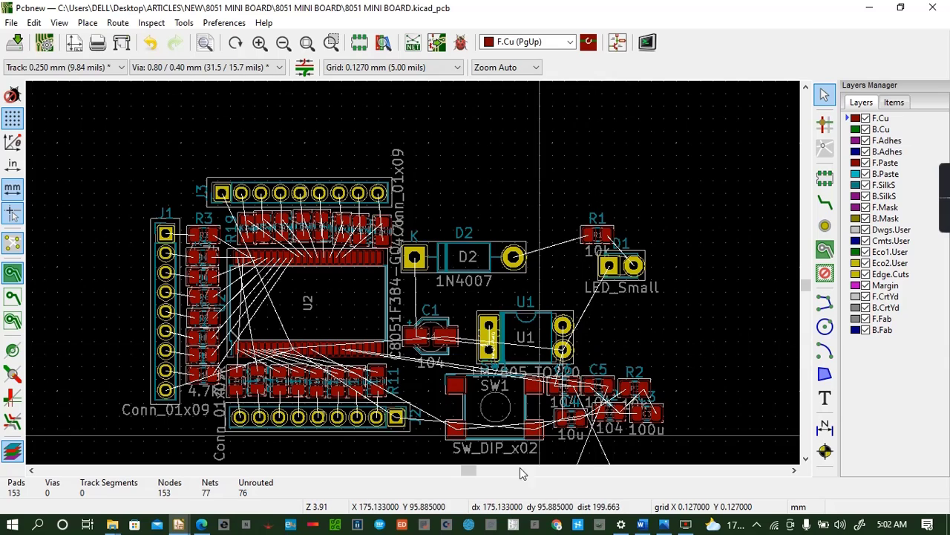
Inspect the updated board from several angles in the 3D viewer and close the viewer
click(59, 22)
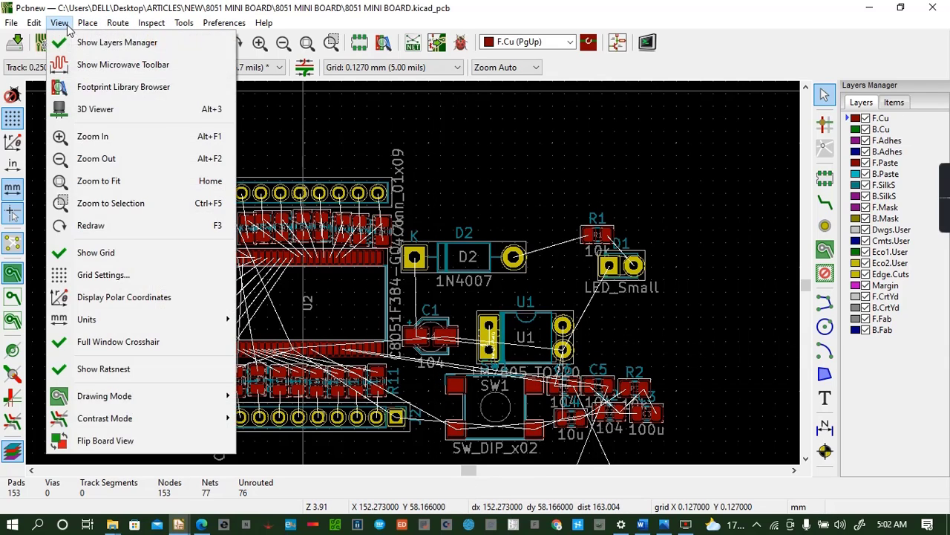
click(91, 106)
drag(429, 391, 370, 334)
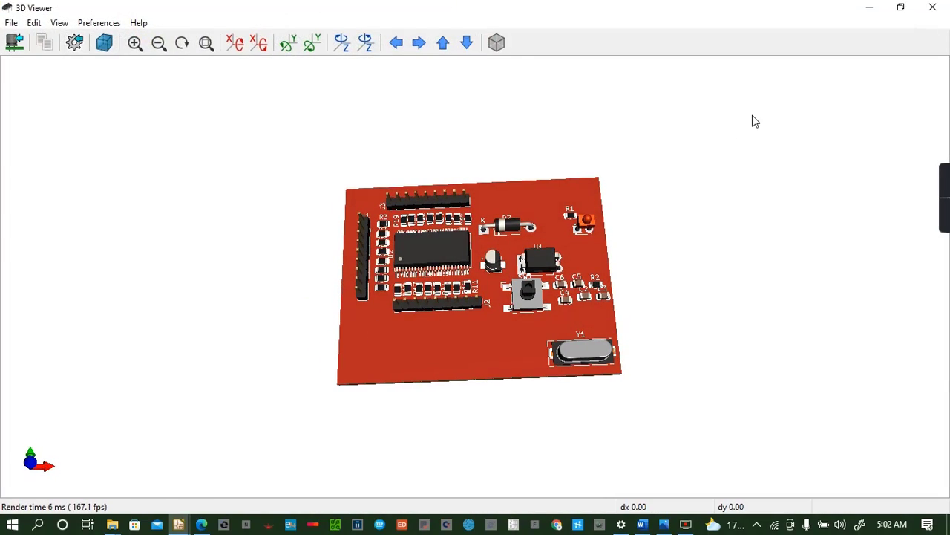
drag(403, 377, 445, 297)
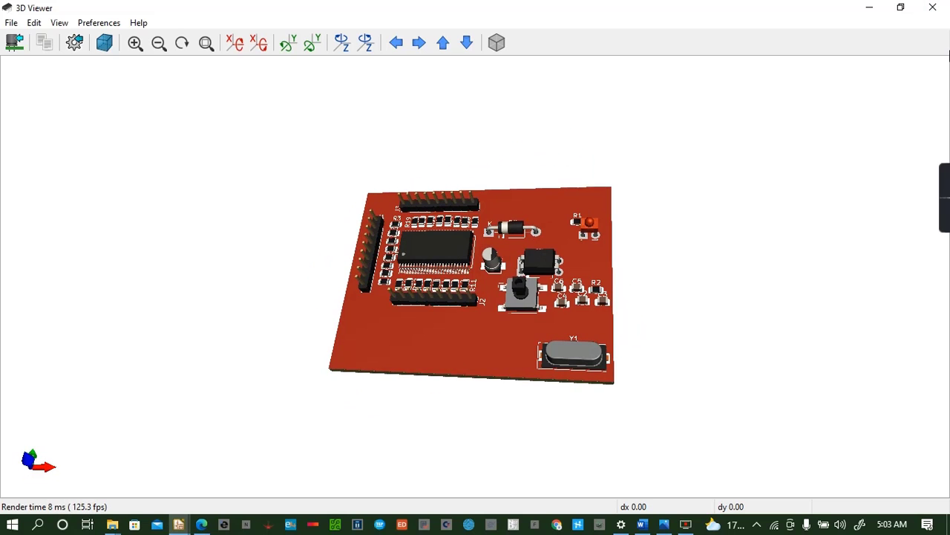
click(931, 11)
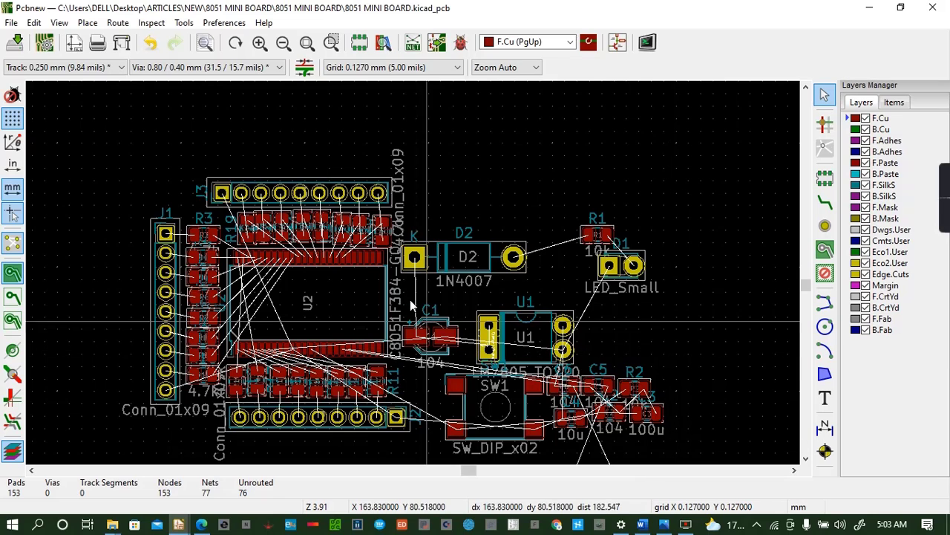
Move regulator U1 closer to U2 just below D2, and shift C1 down to make room beneath it
click(548, 330)
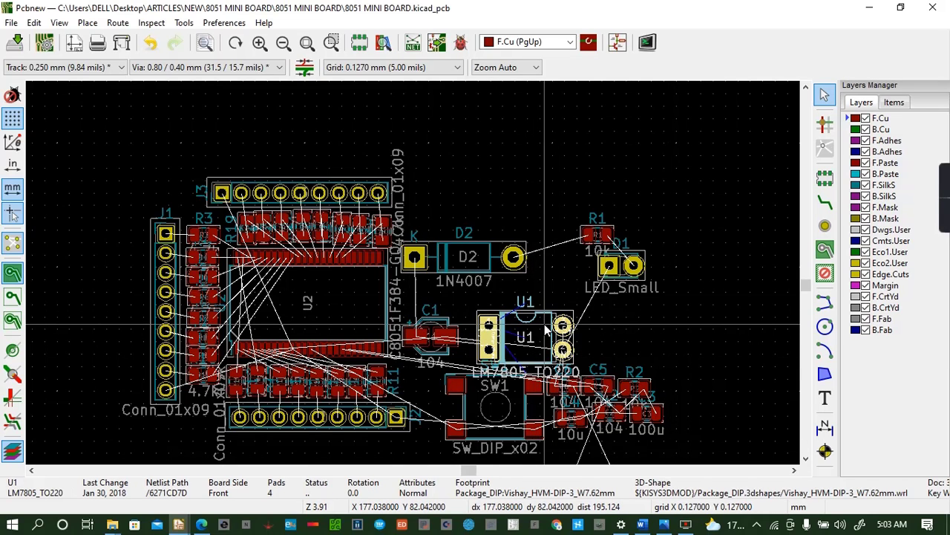
drag(547, 330, 479, 296)
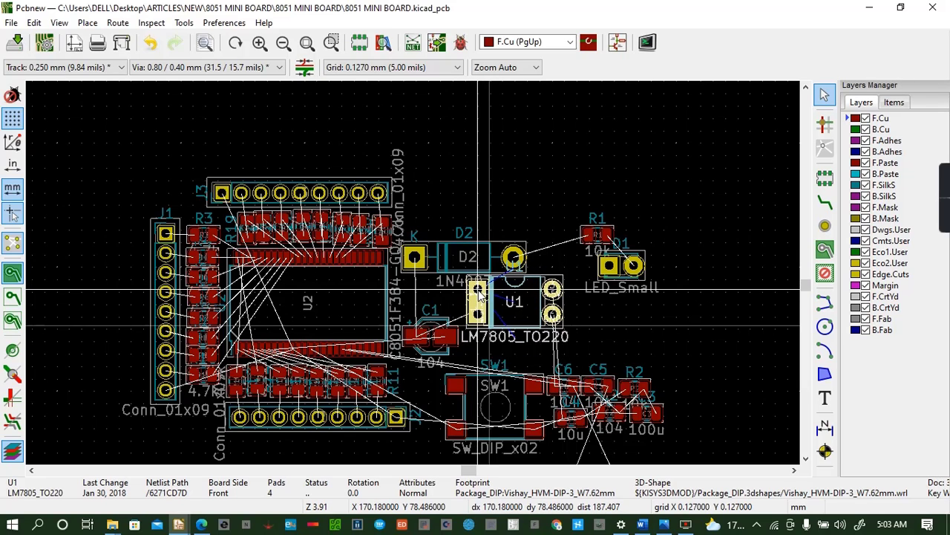
click(446, 338)
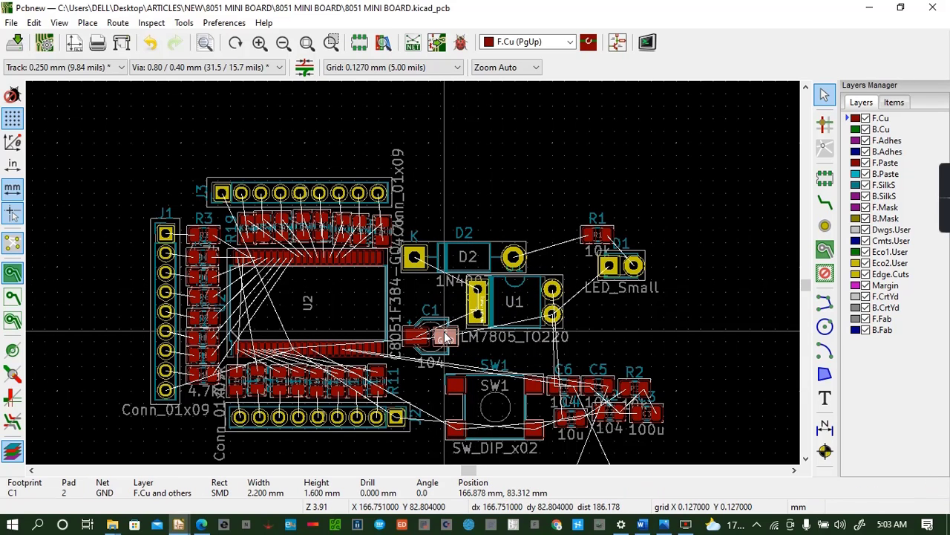
click(445, 339)
drag(446, 343, 458, 361)
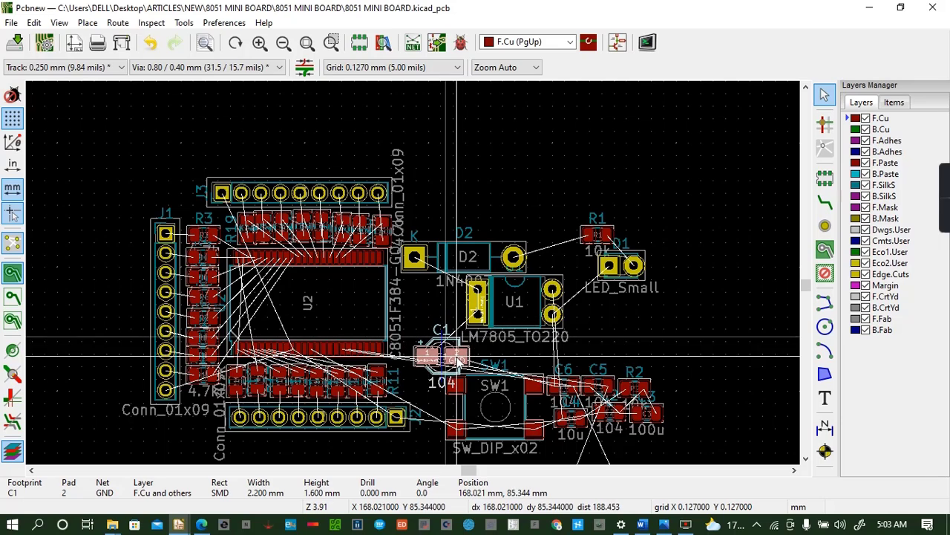
click(501, 308)
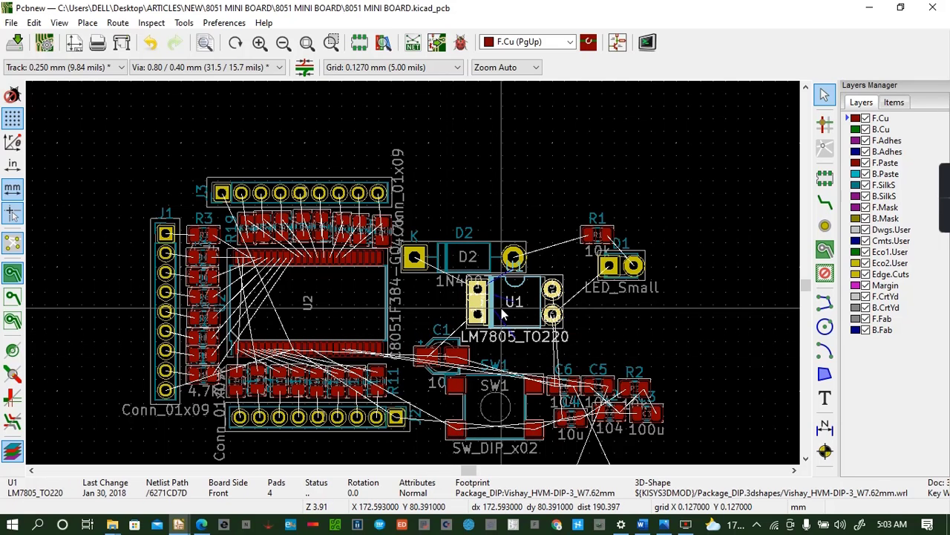
drag(479, 293, 453, 296)
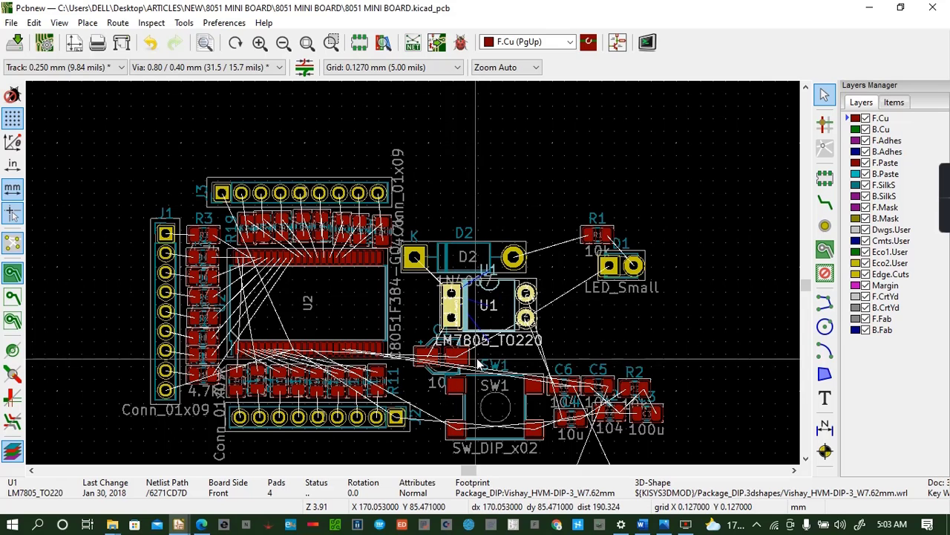
Move switch SW1 to just above U1 beside U2, and diode D2 to just below U1
click(513, 412)
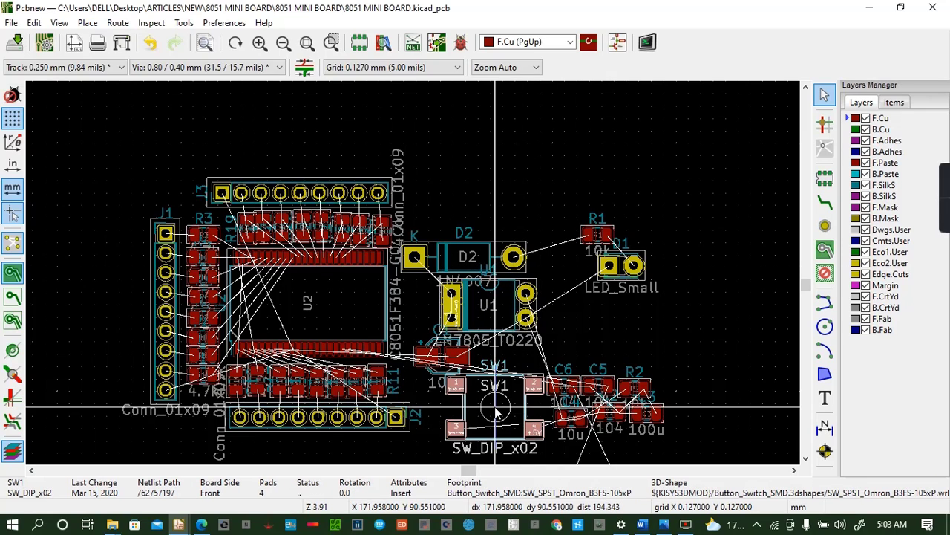
drag(497, 413, 457, 199)
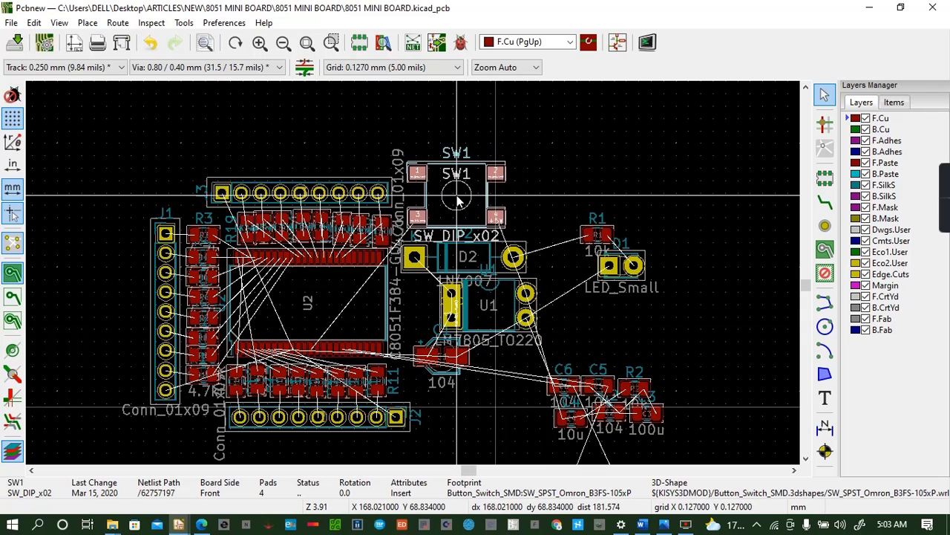
click(482, 259)
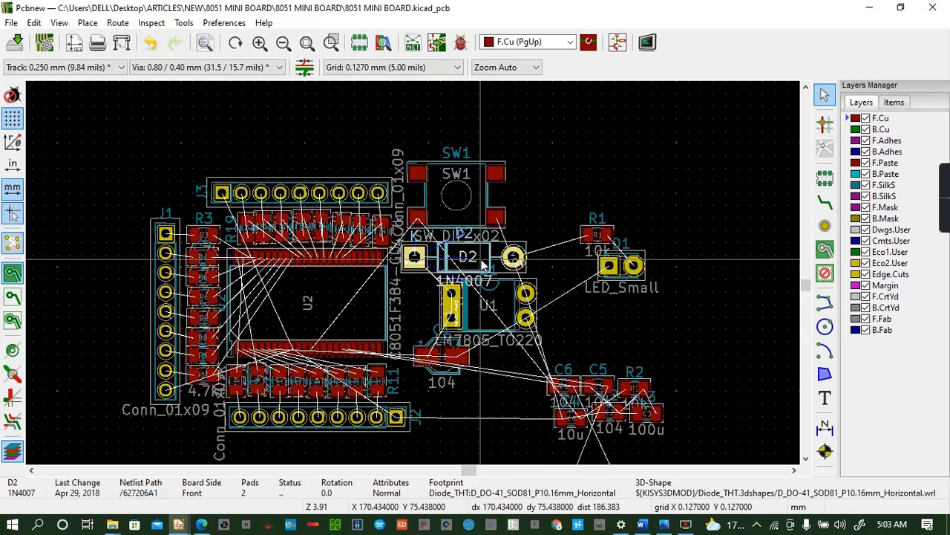
drag(481, 259, 496, 355)
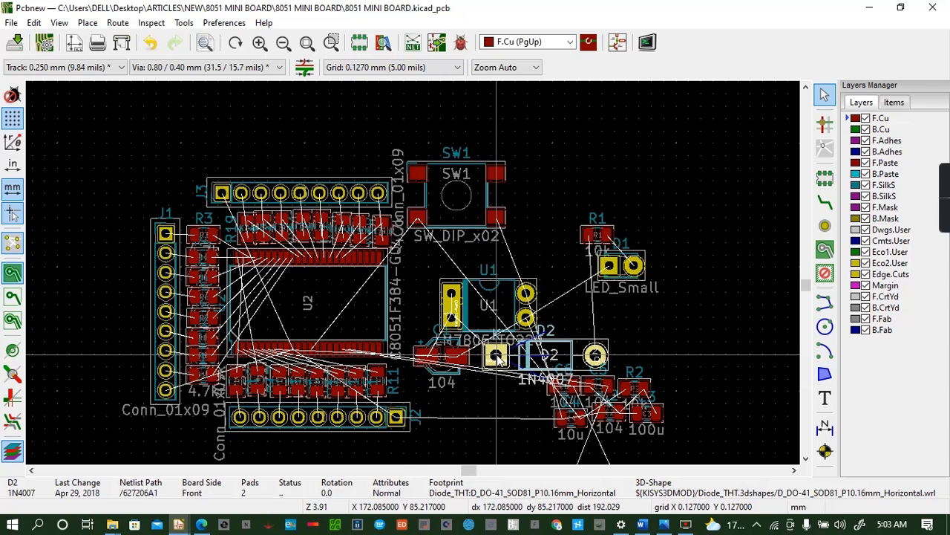
click(461, 199)
drag(462, 199, 444, 233)
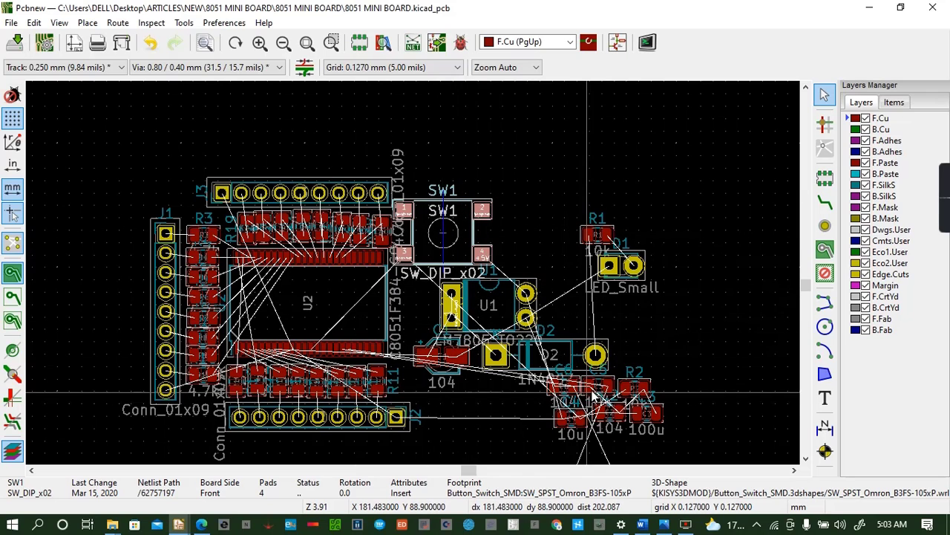
Move resistor R2 into the gap between U2 and U1, just above C1
click(638, 393)
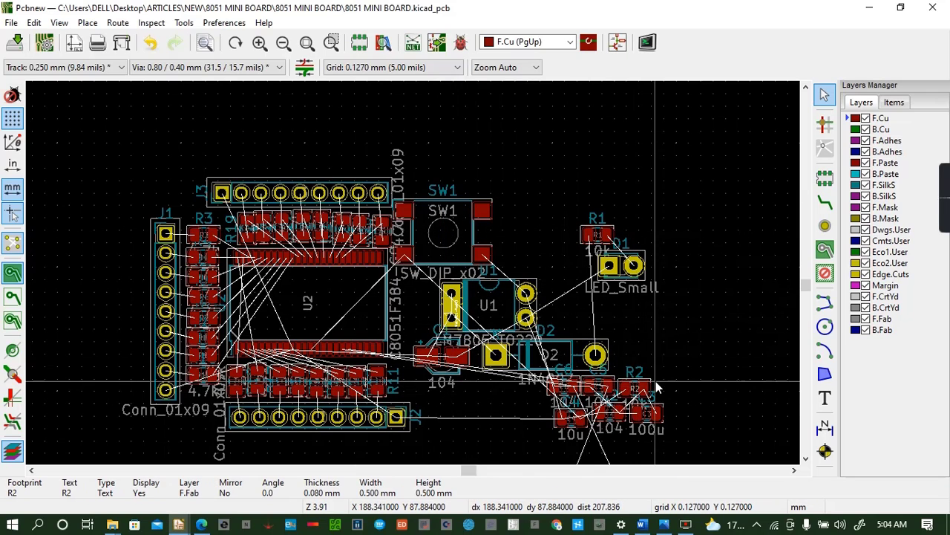
click(643, 390)
key(m)
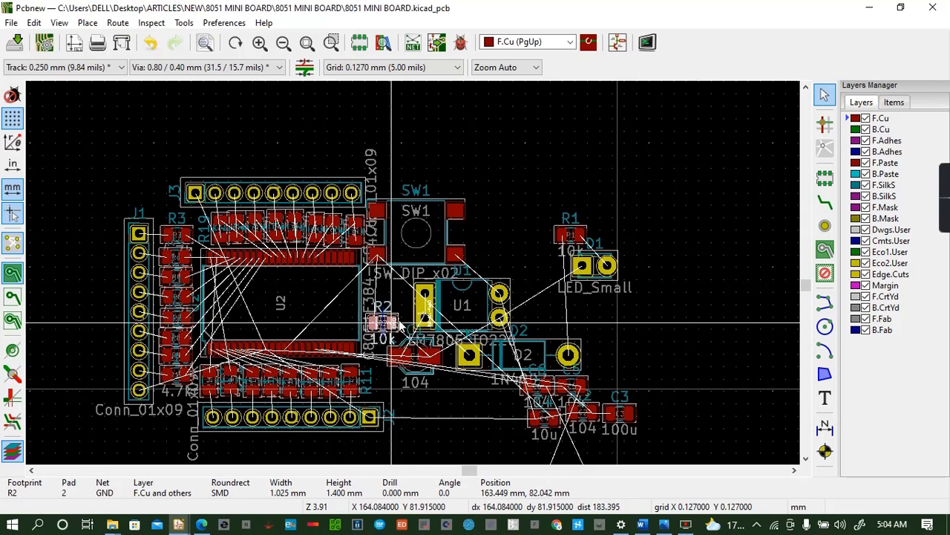
click(407, 332)
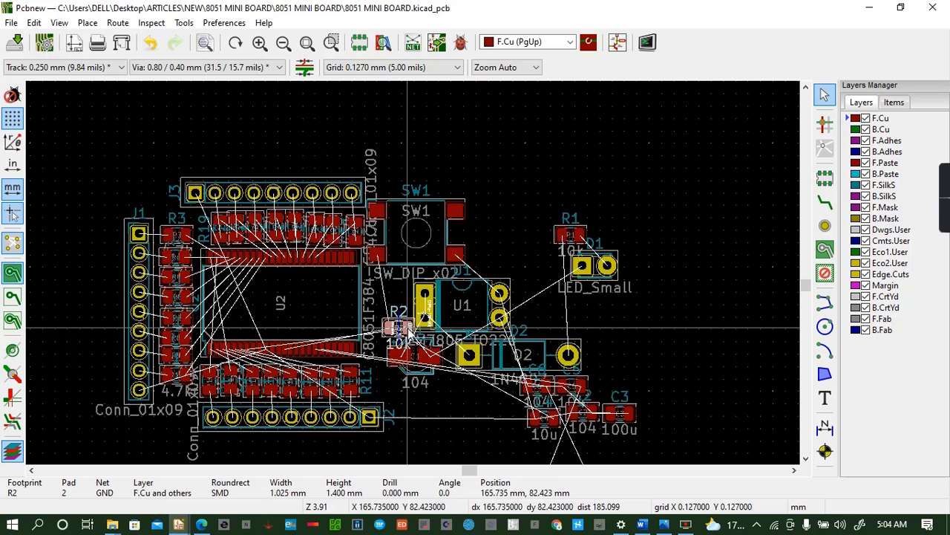
Move capacitor C5 out to the right of D2, and crystal Y1 up to the right of U1 below D1
key(m)
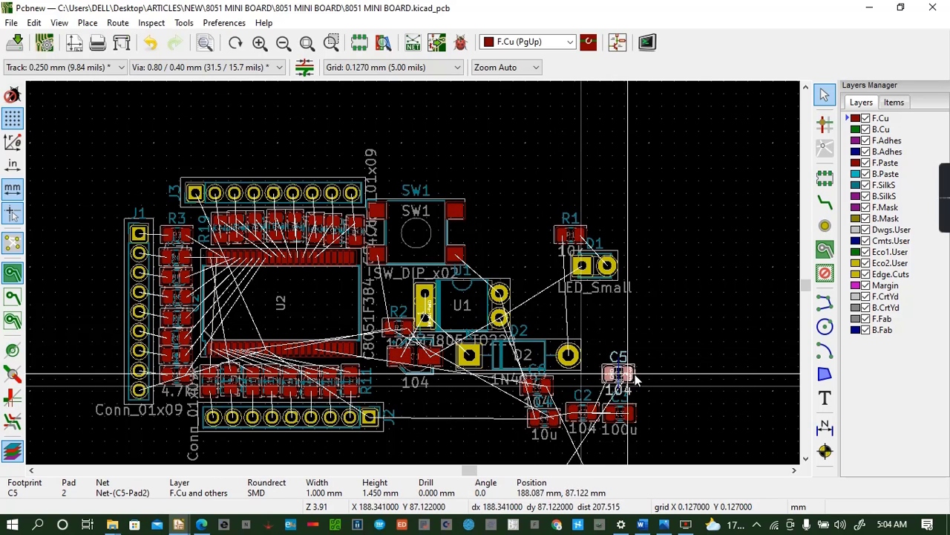
click(668, 375)
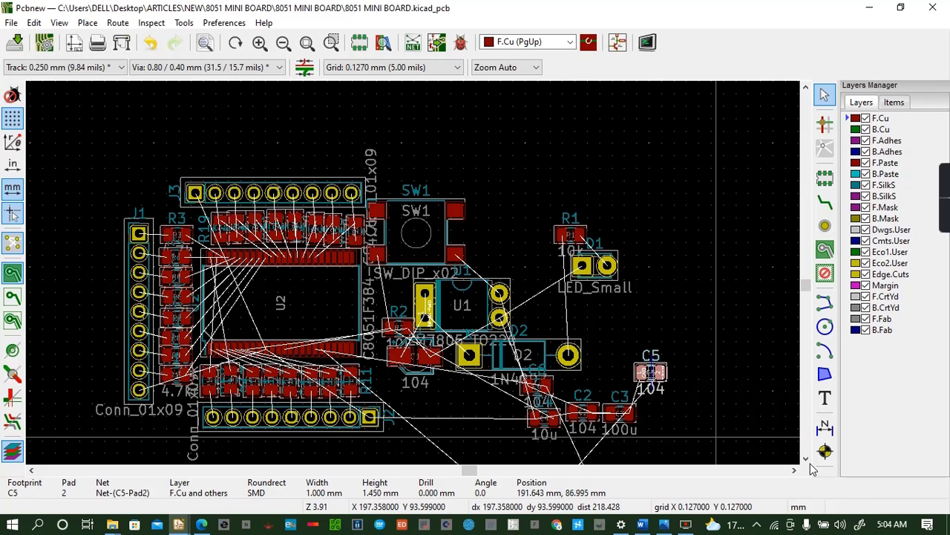
scroll(812, 469, down, 3)
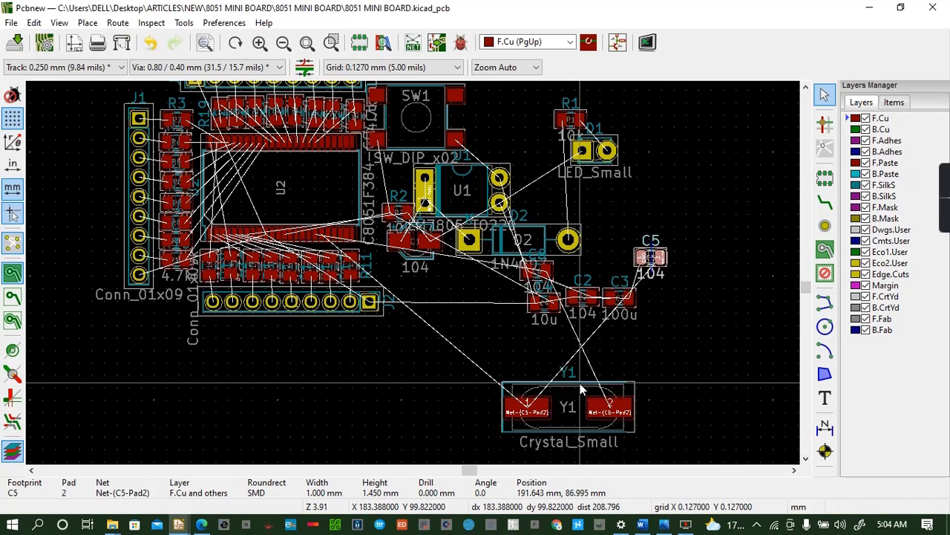
click(580, 383)
key(m)
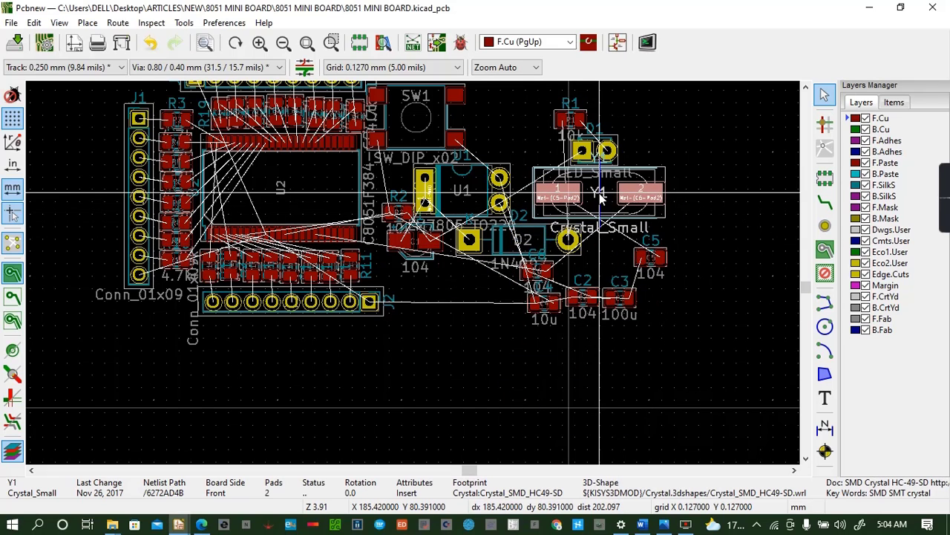
click(600, 195)
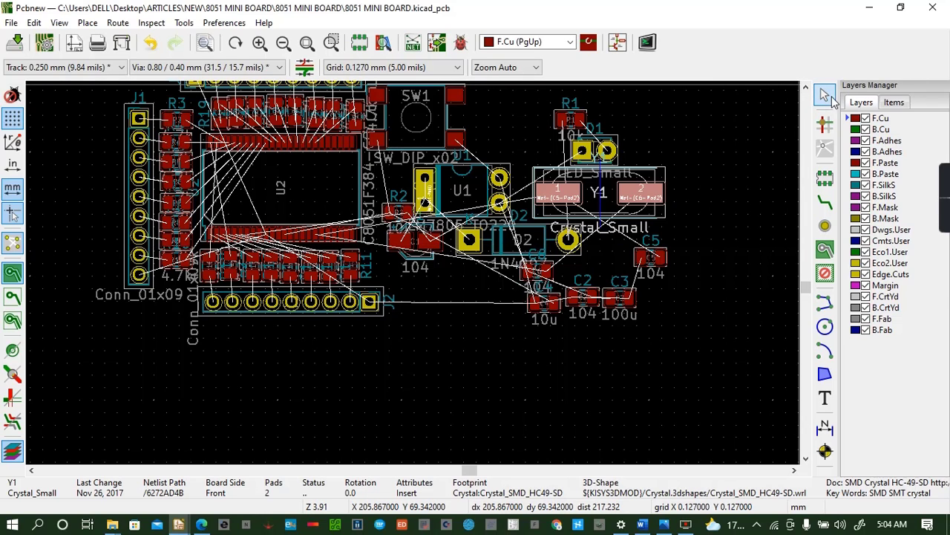
Move capacitors C6 and C5 side by side into the space just below Y1, to the right of D2
scroll(487, 361, up, 3)
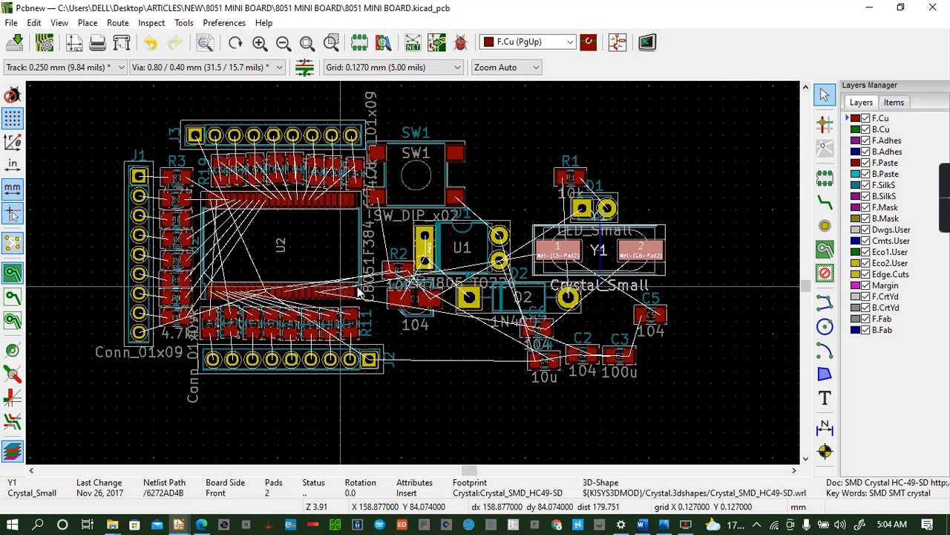
click(548, 338)
drag(548, 335, 640, 299)
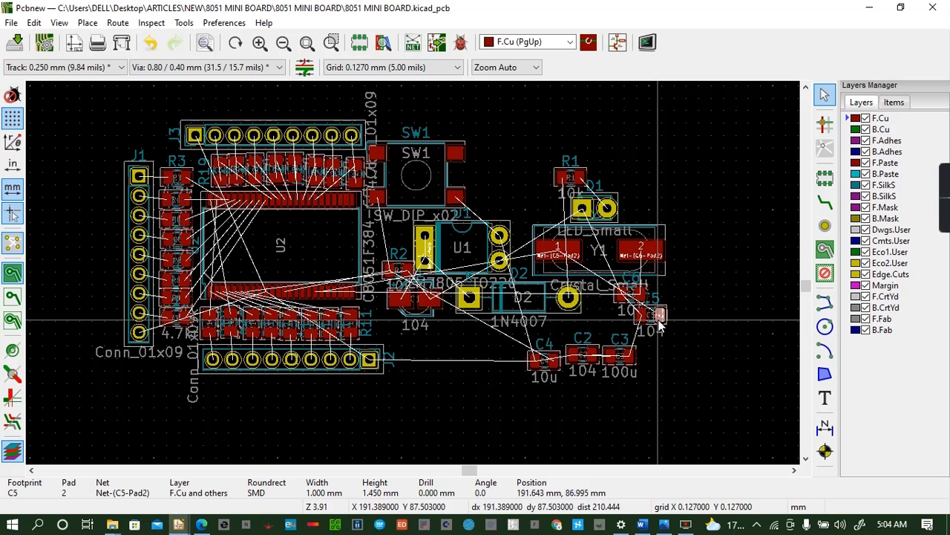
key(m)
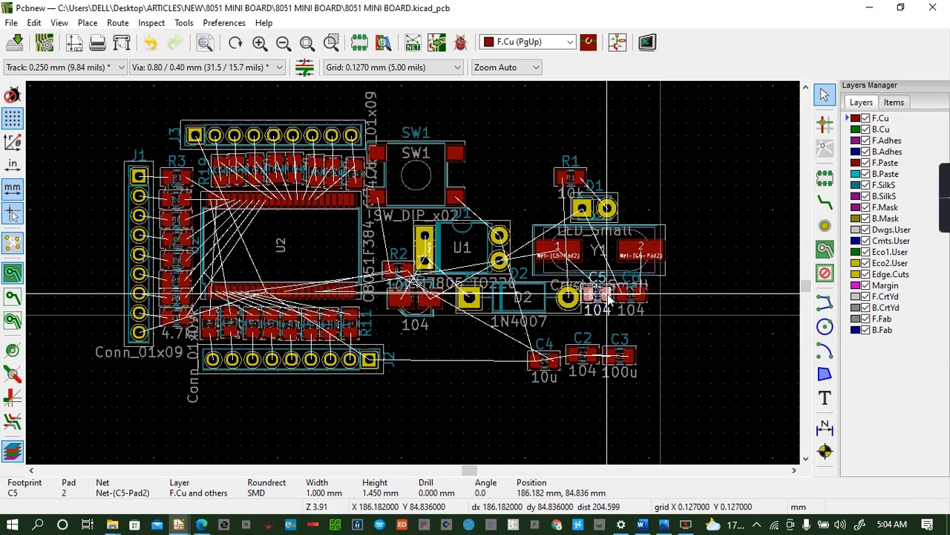
click(607, 295)
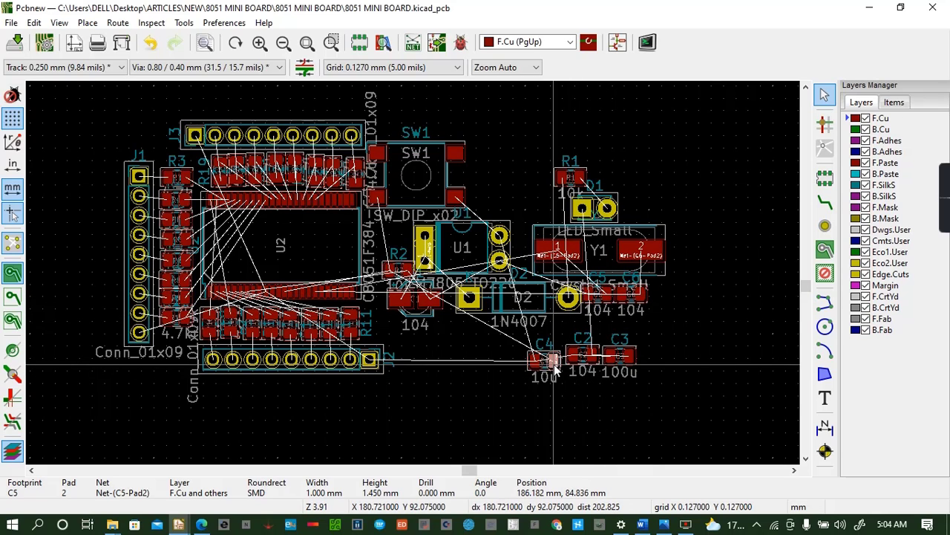
Rotate capacitors C4 and C2 by 90 degrees and place them side by side above U1, just right of SW1
key(m)
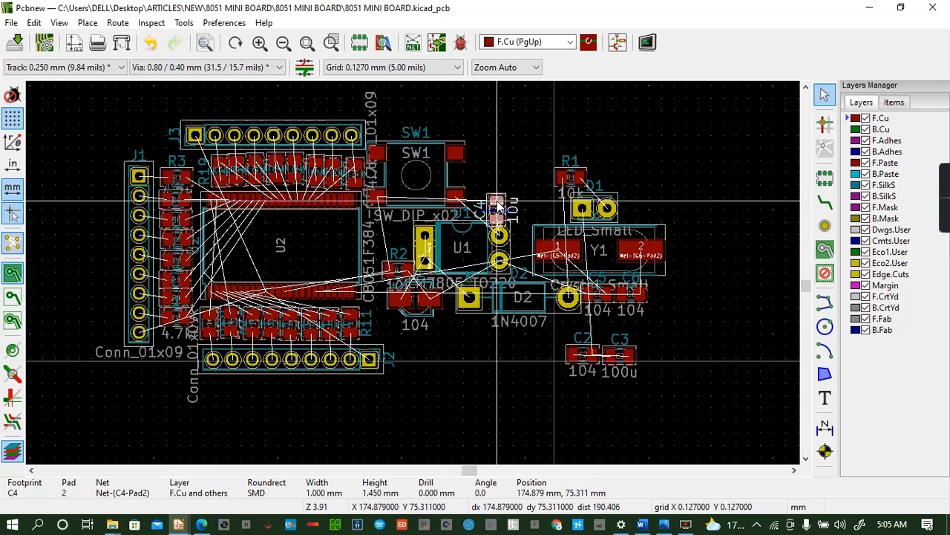
key(r)
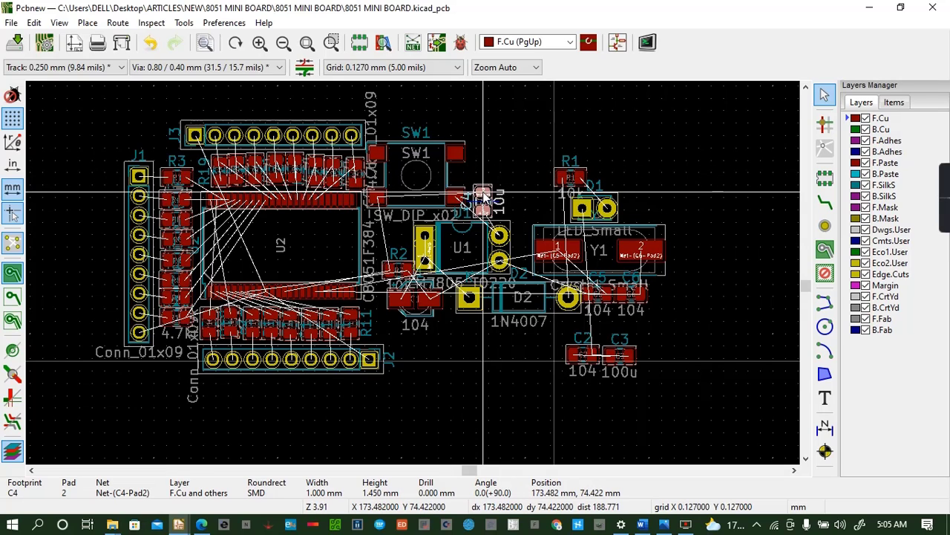
click(483, 199)
click(591, 354)
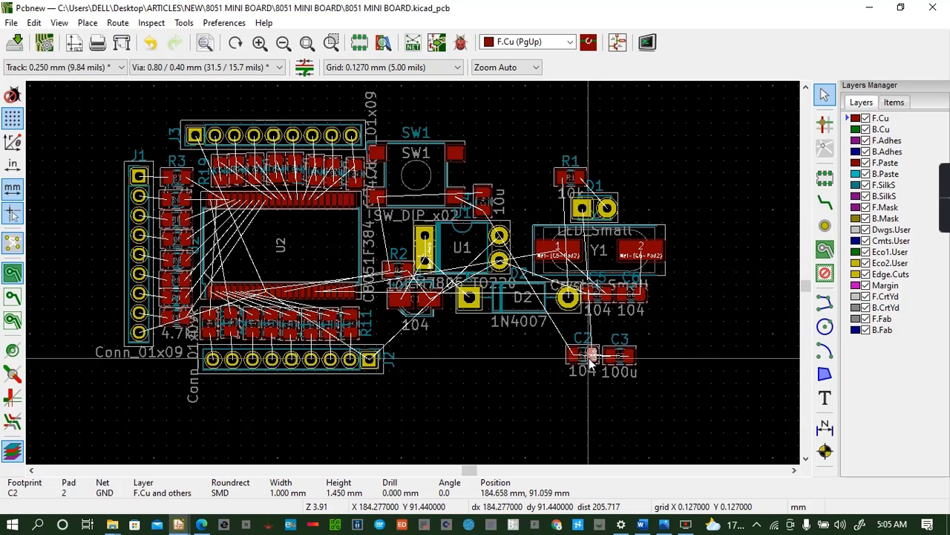
key(m)
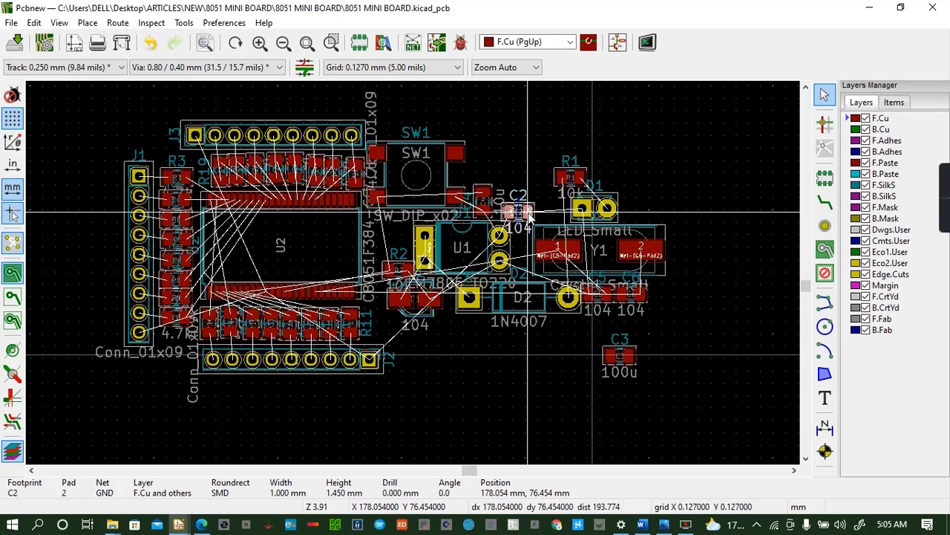
key(r)
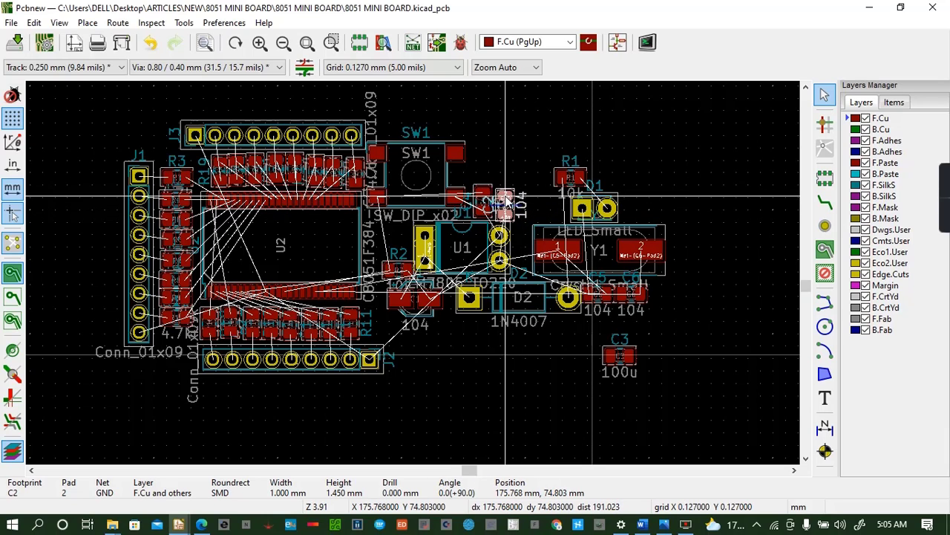
click(506, 194)
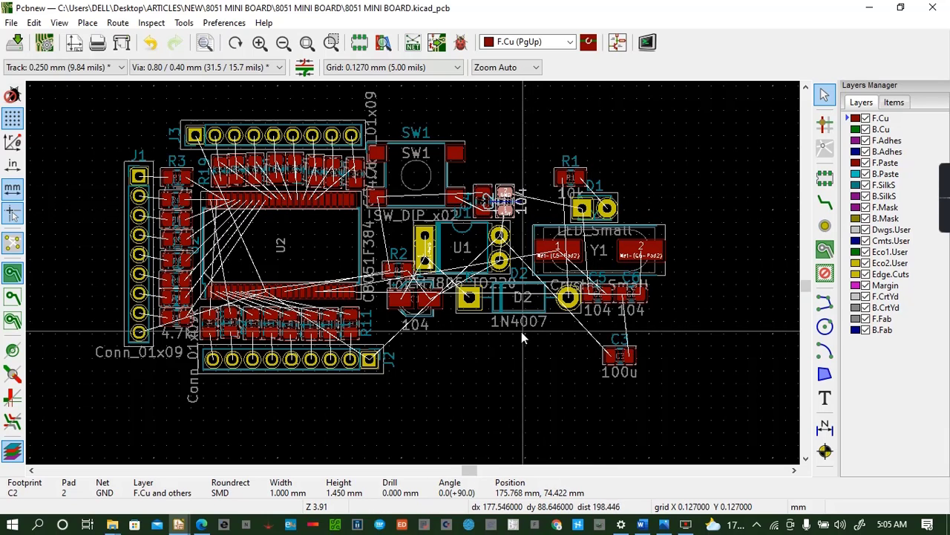
Rotate capacitor C3 to 270 degrees and place it upright between U1 and Y1, above D2
click(605, 363)
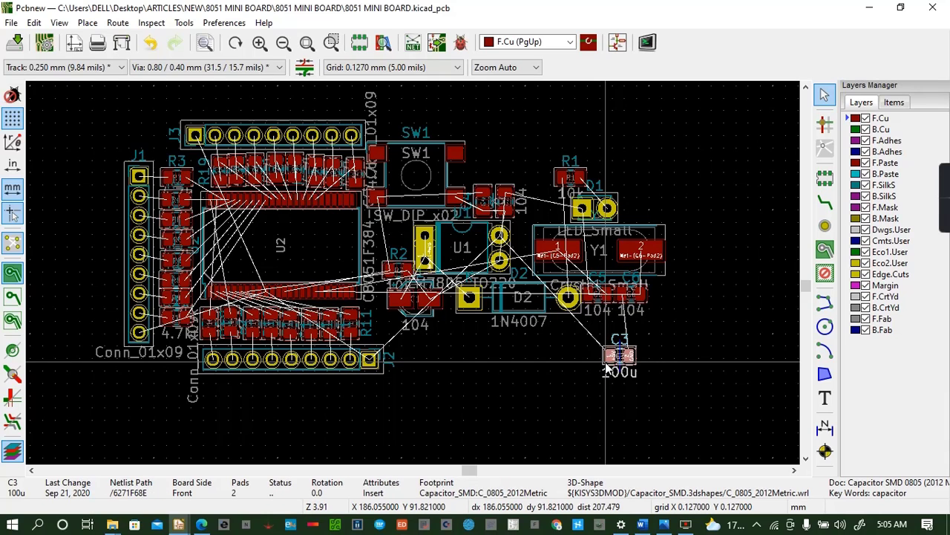
key(m)
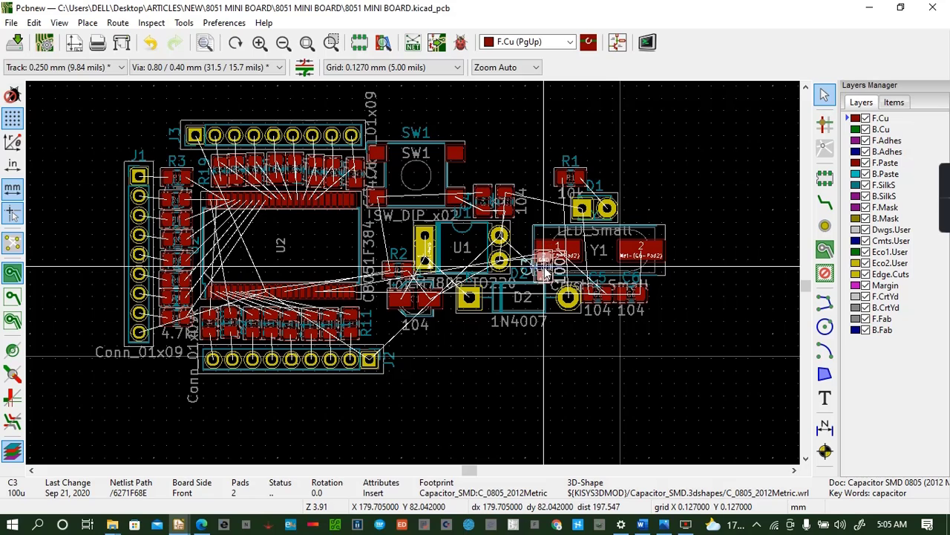
key(r)
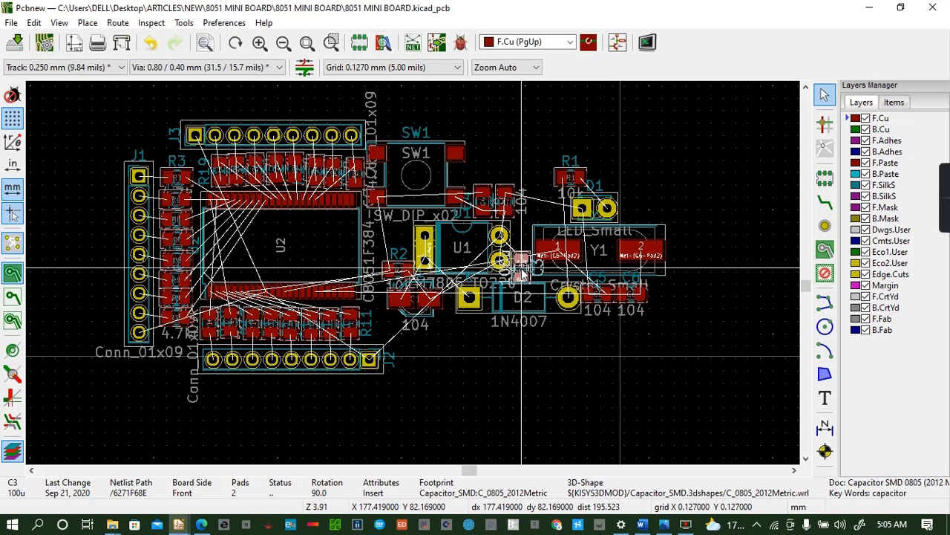
key(r)
key(r)
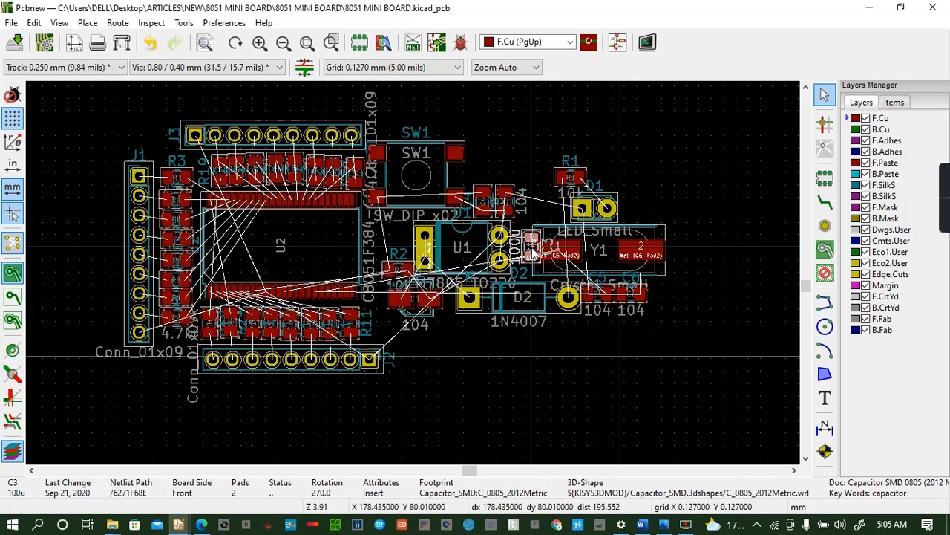
click(523, 251)
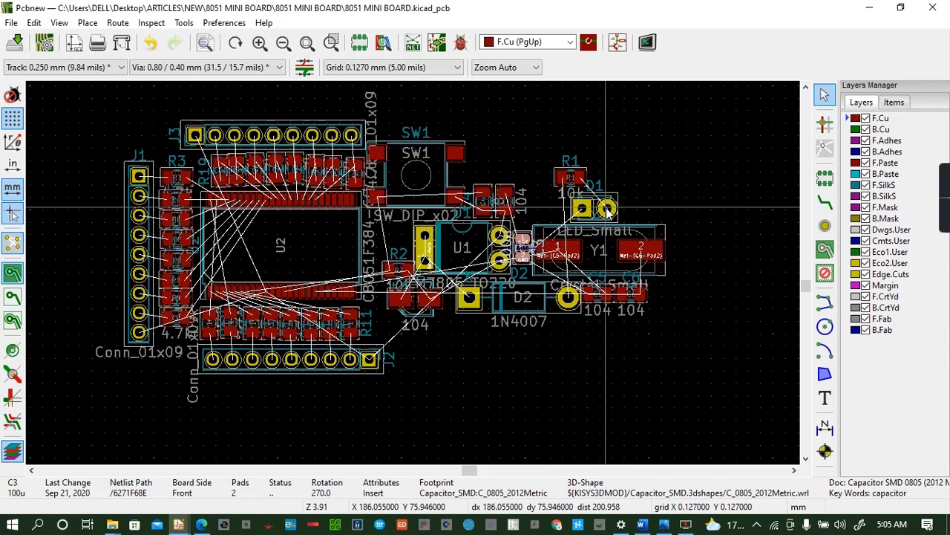
Move LED D1 next to C2, then rotate resistor R1 by 90 degrees and place it just right of D1
click(608, 209)
key(m)
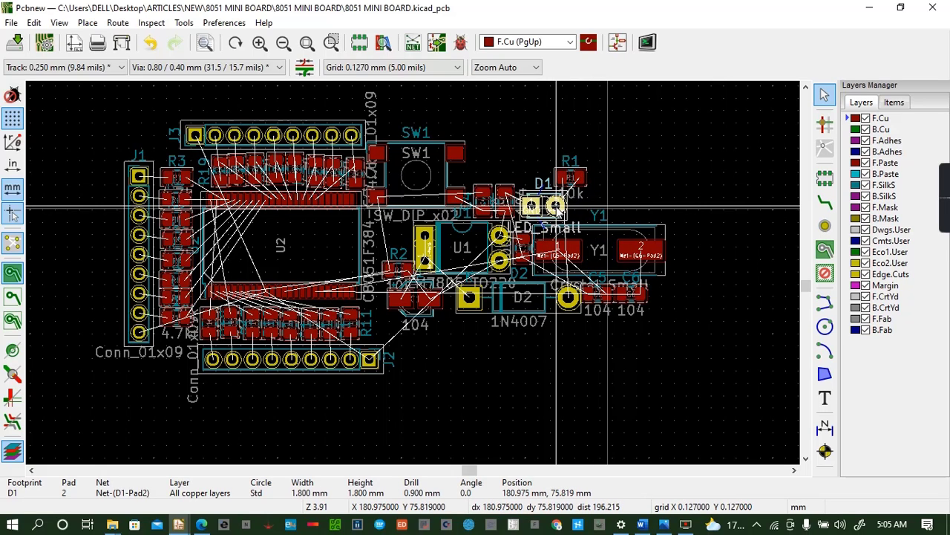
click(556, 207)
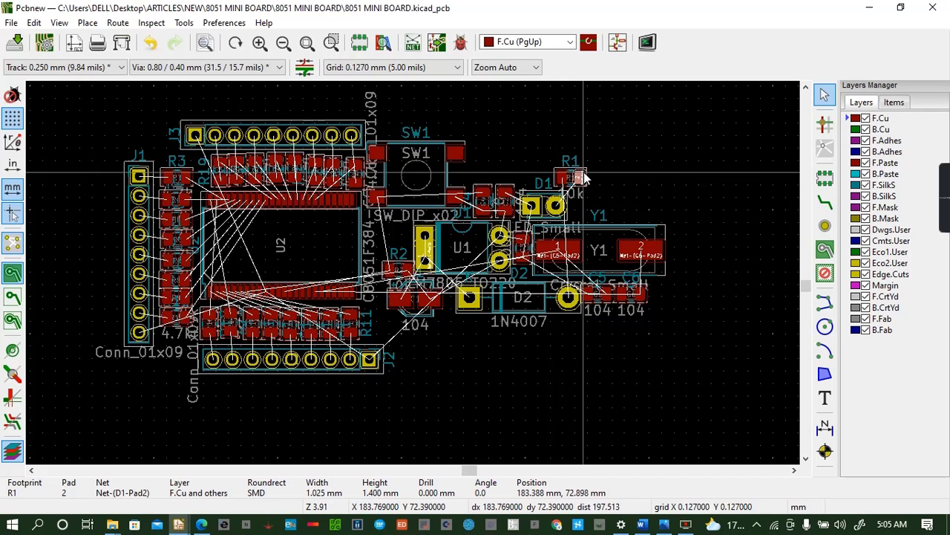
key(m)
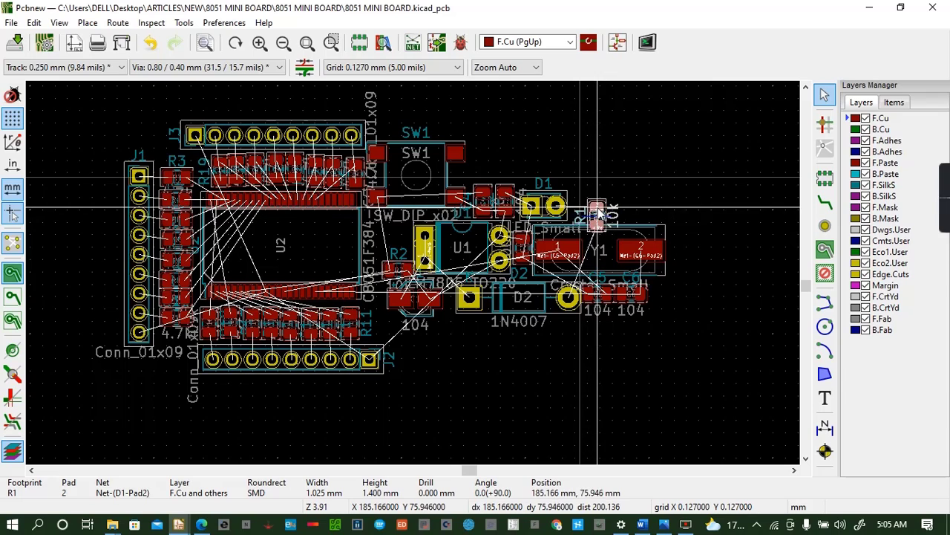
key(r)
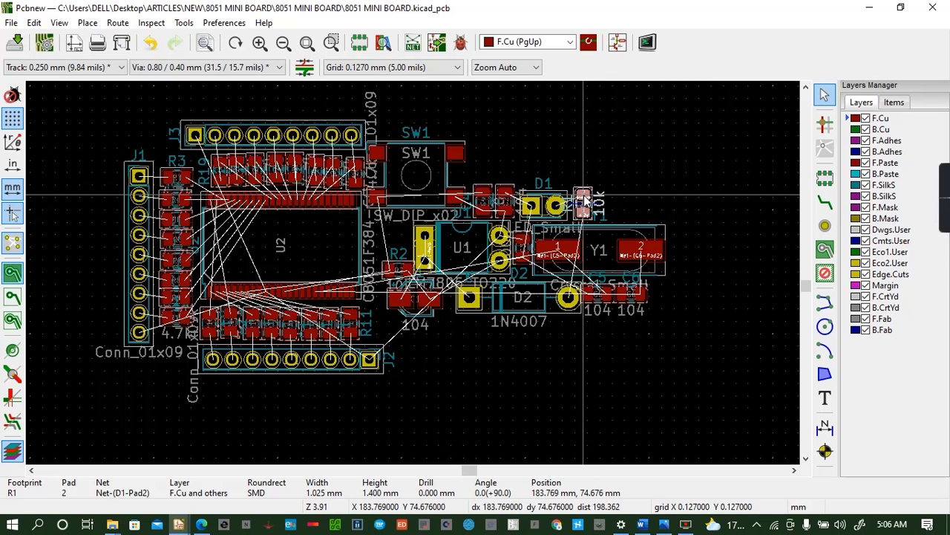
click(585, 201)
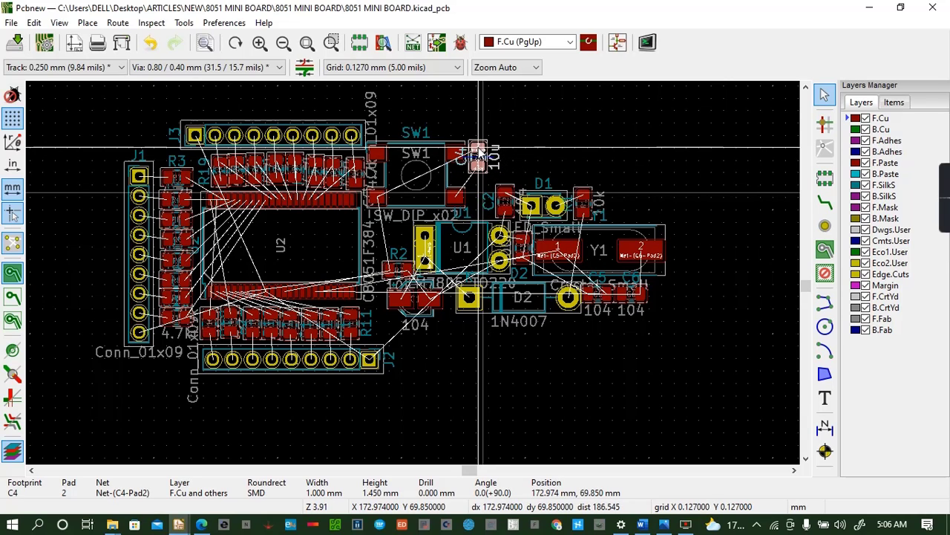
Shift C4 up beside SW1's upper pad and move C2 into the freed spot directly below it
click(479, 154)
key(m)
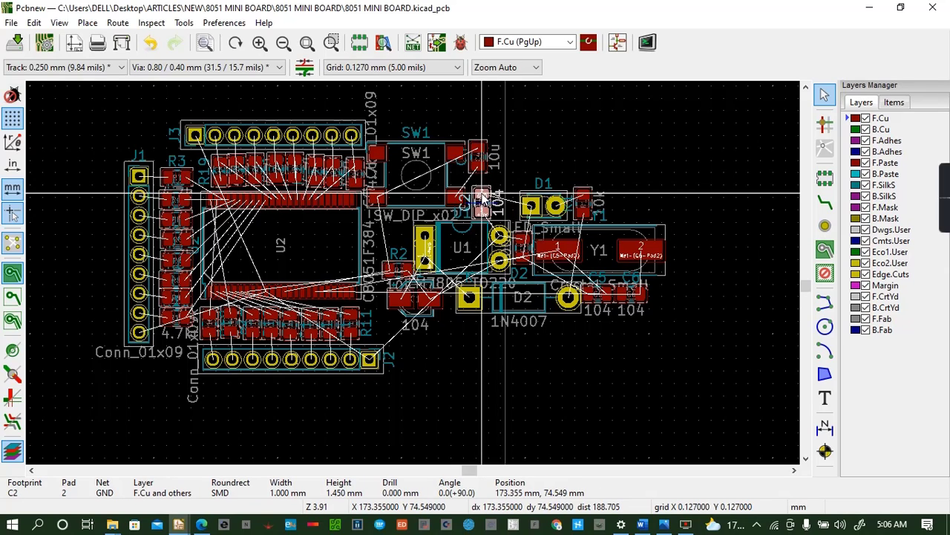
click(479, 193)
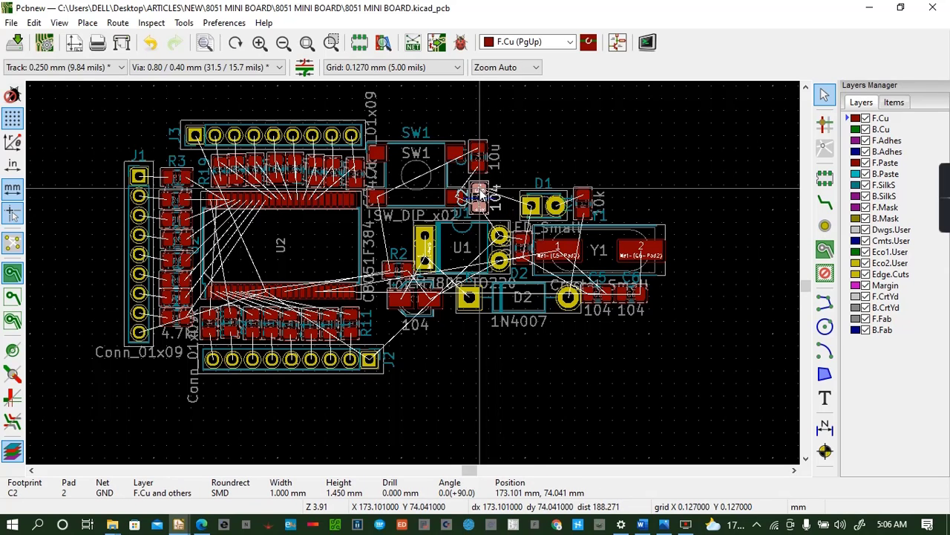
Close the gap by moving LED D1 left against C2 and resistor R1 left against D1
click(553, 207)
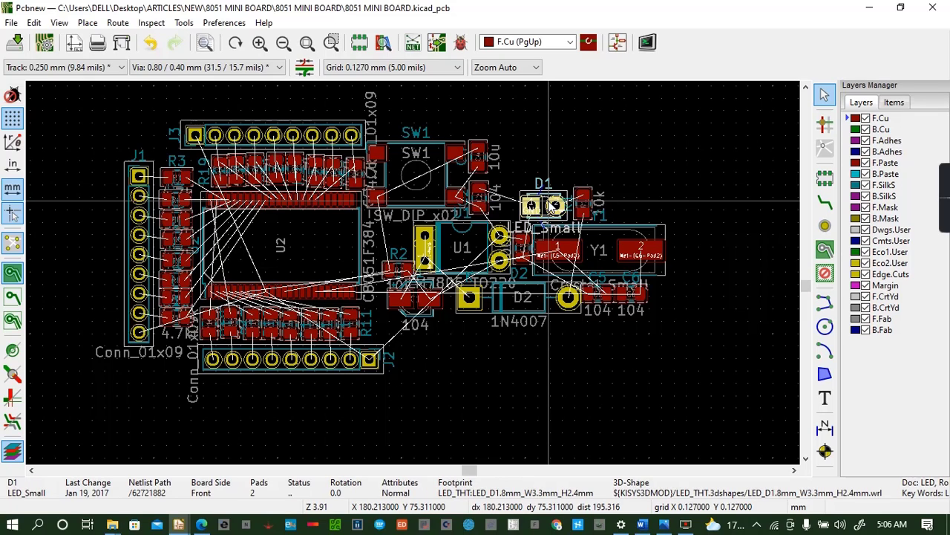
key(m)
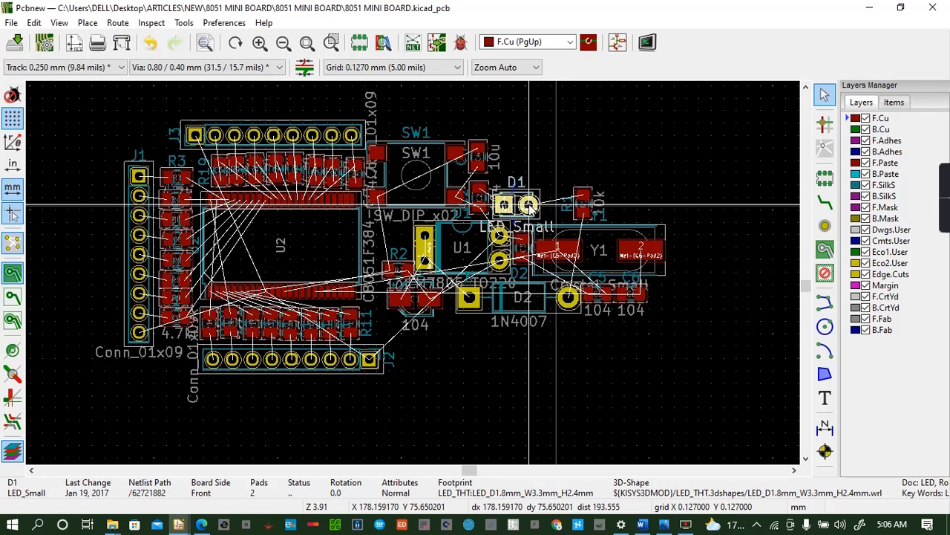
click(529, 205)
click(592, 205)
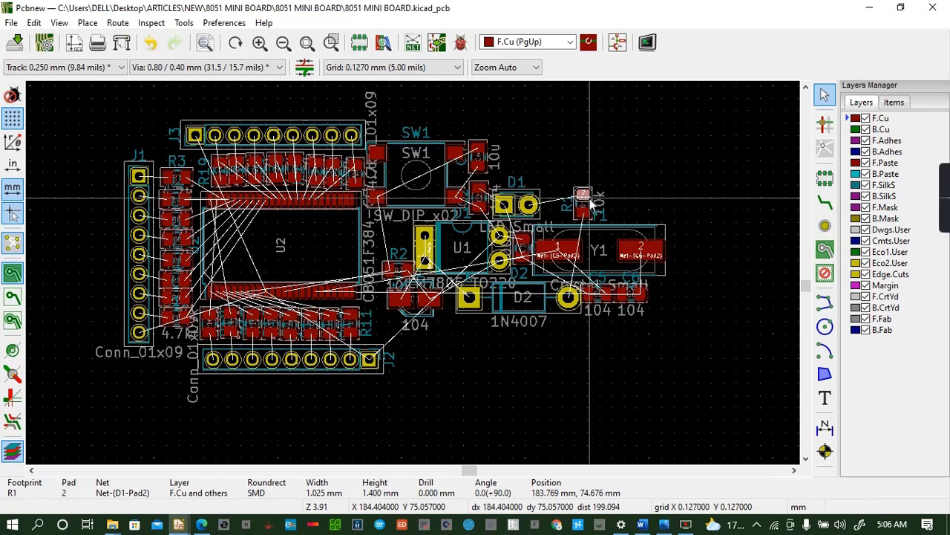
key(m)
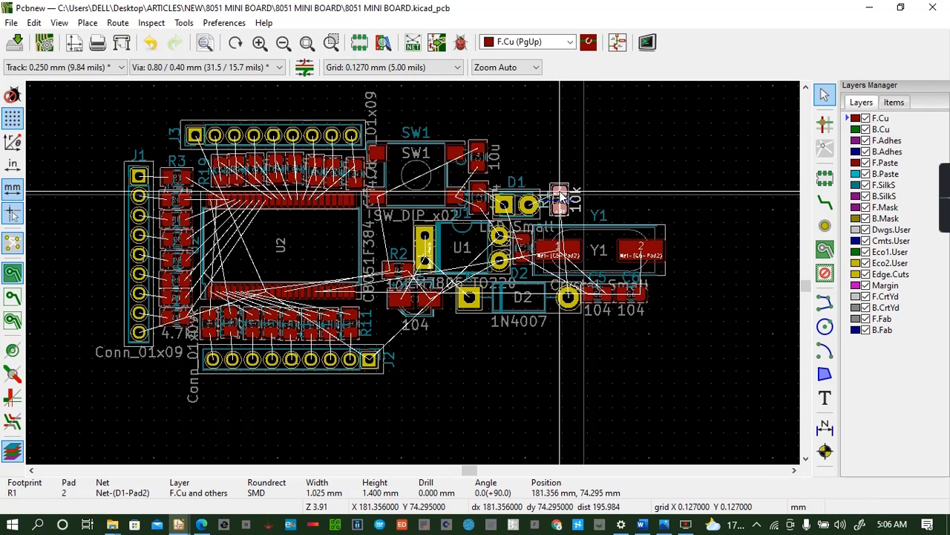
click(553, 202)
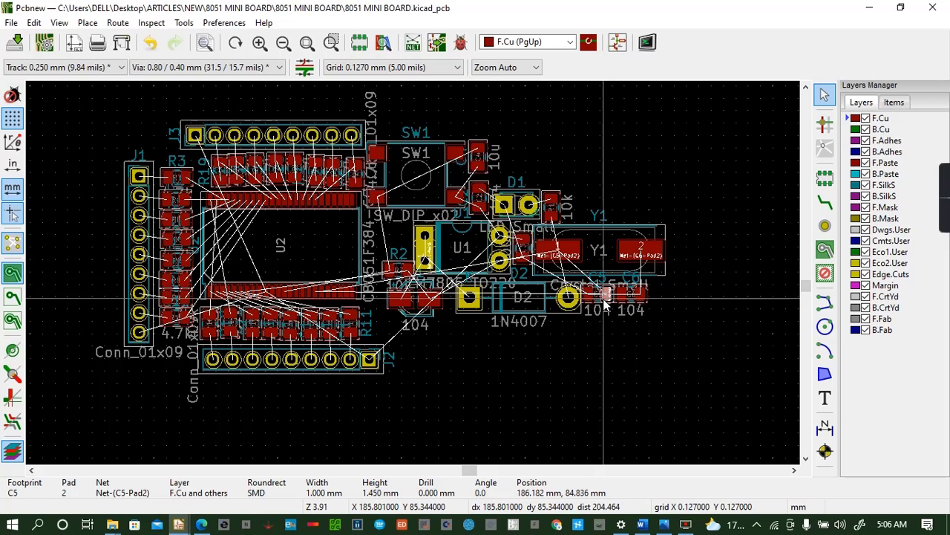
Move capacitors C5 and C6 side by side just below C1 and D2
key(m)
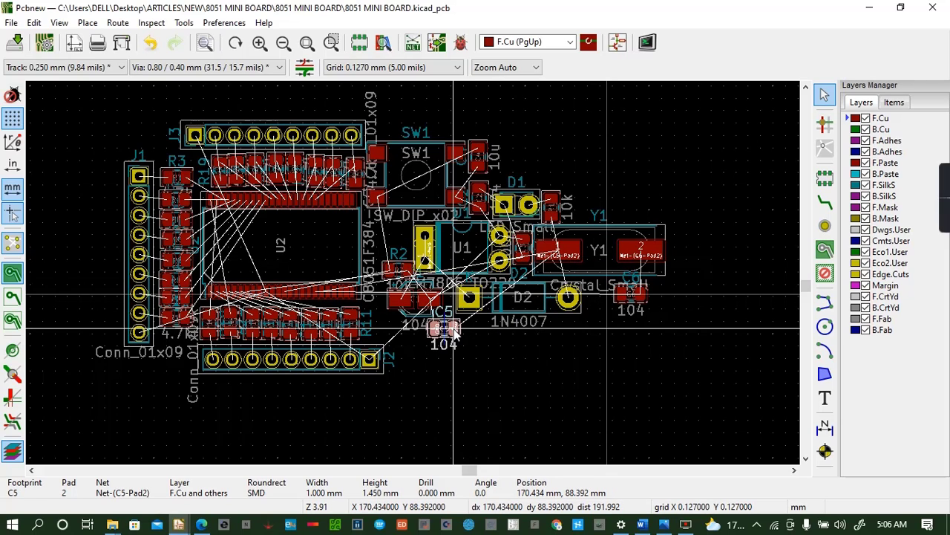
click(456, 332)
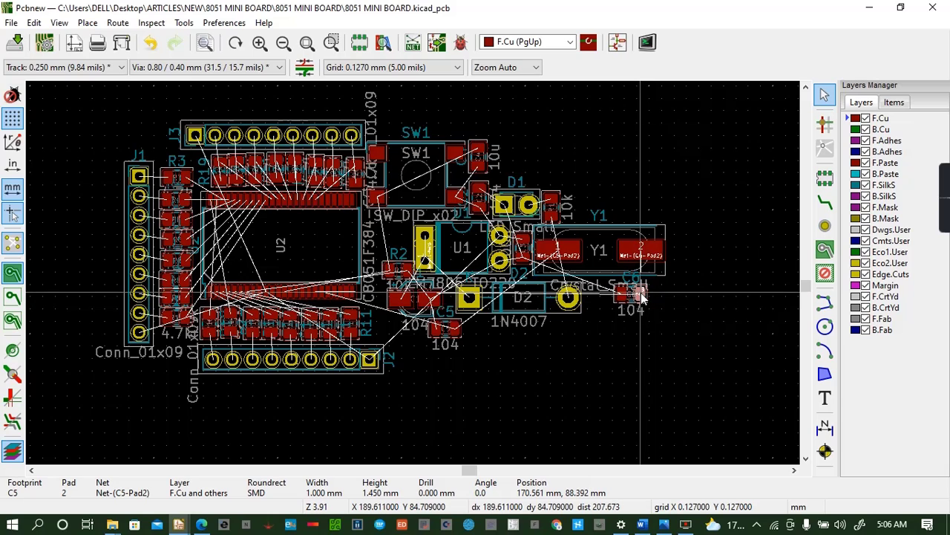
key(m)
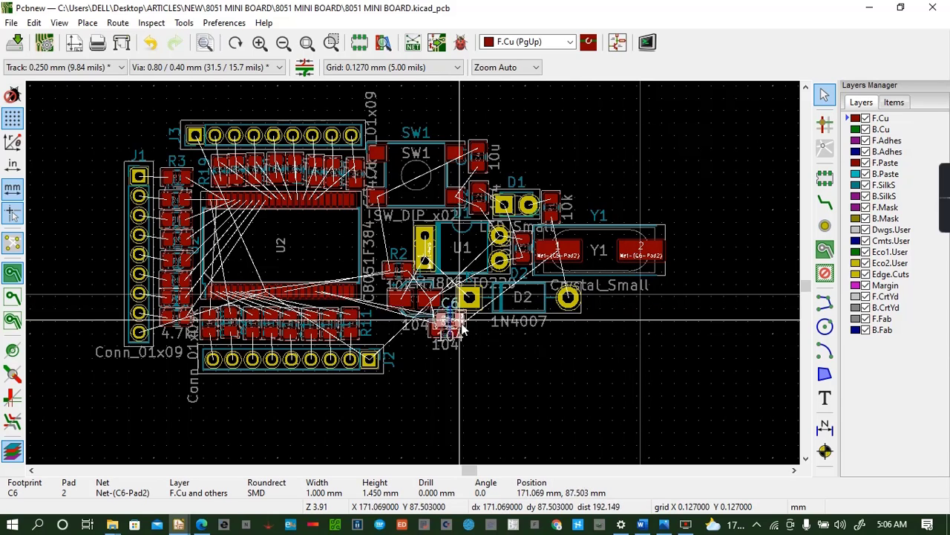
click(493, 330)
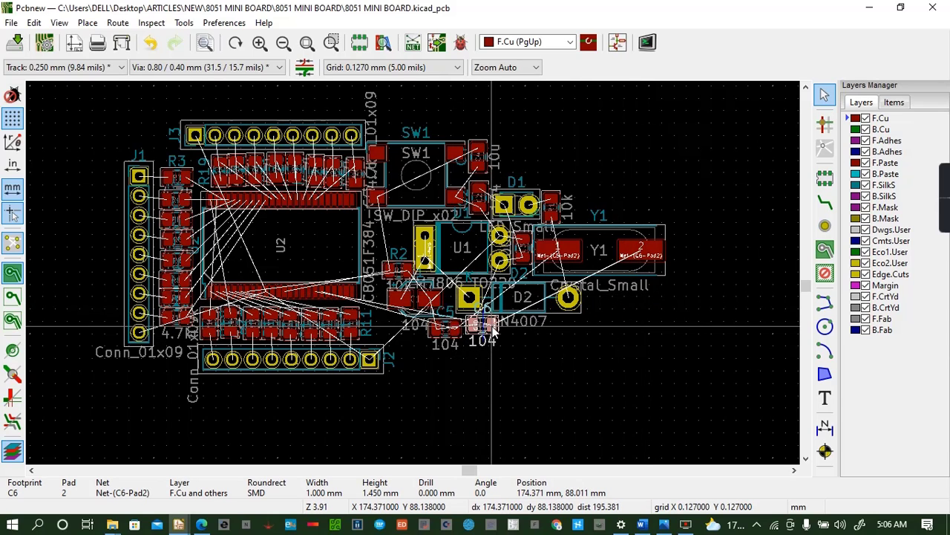
Move crystal Y1 directly below C5 and C6, just right of connector J2
click(608, 235)
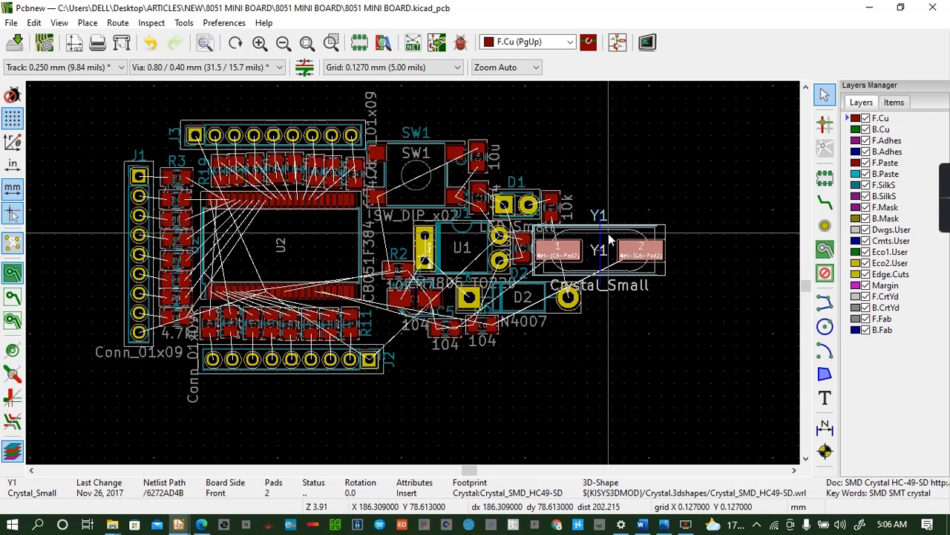
key(m)
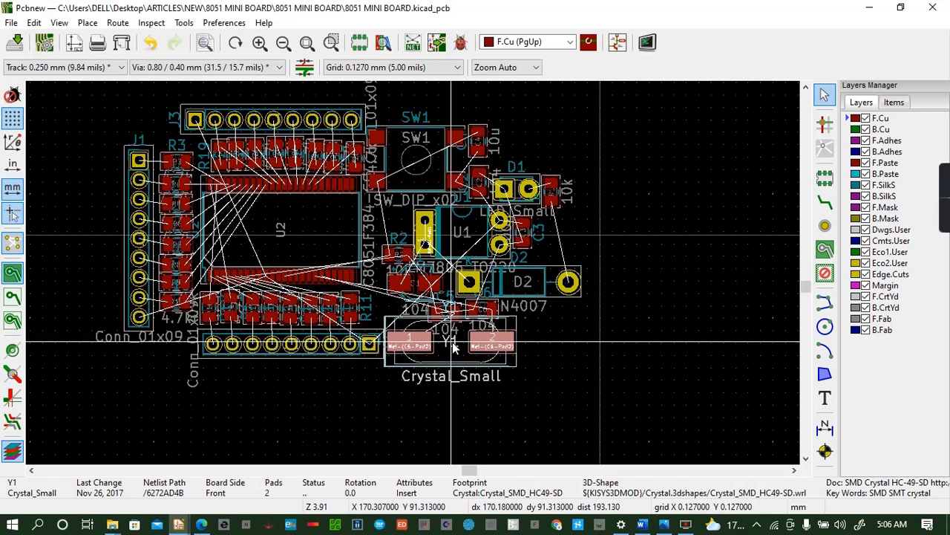
click(457, 348)
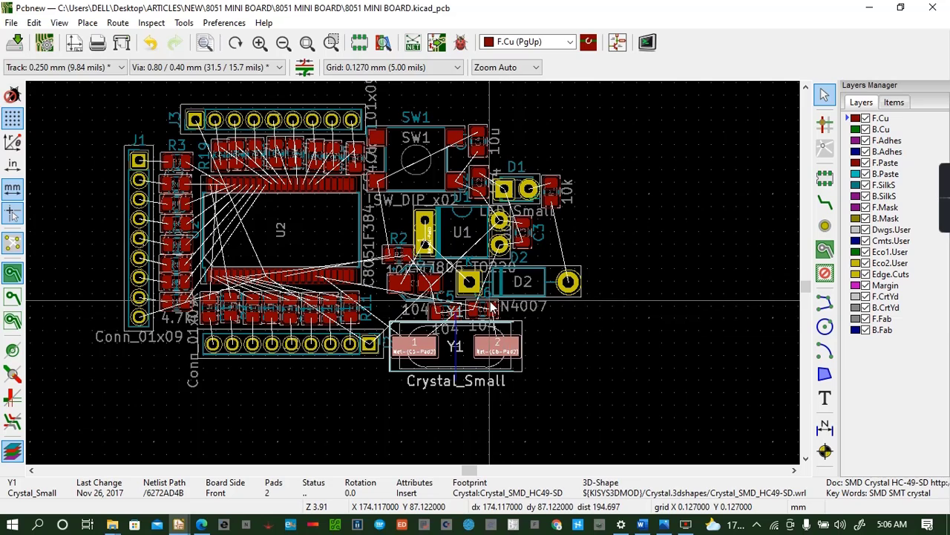
Move capacitors C6 and C5 out of the gap above crystal Y1 into the free area to its right
click(490, 303)
click(562, 340)
key(m)
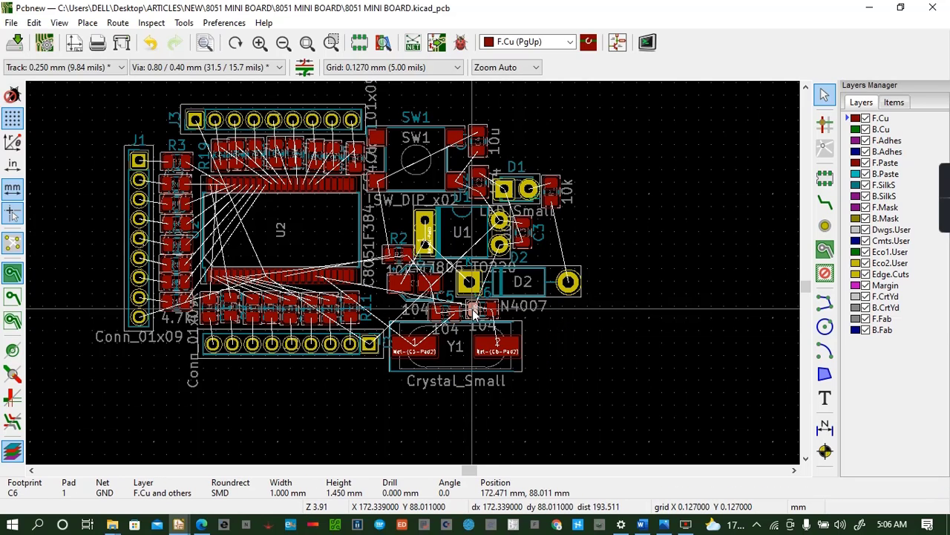
click(605, 319)
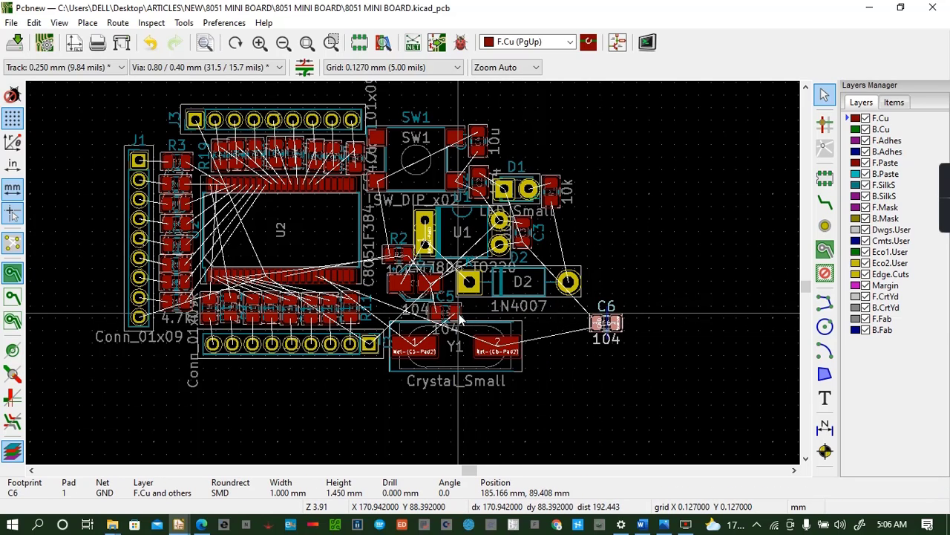
click(458, 317)
key(m)
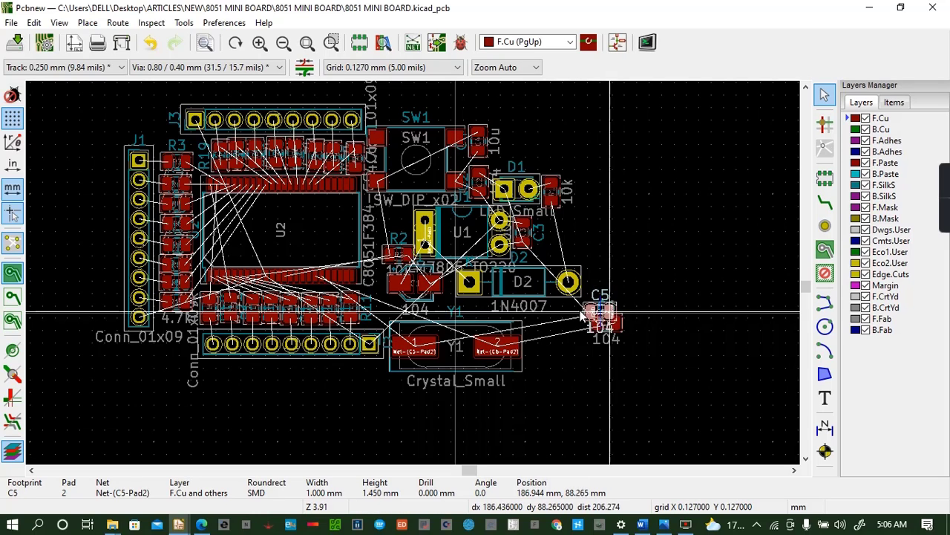
click(583, 371)
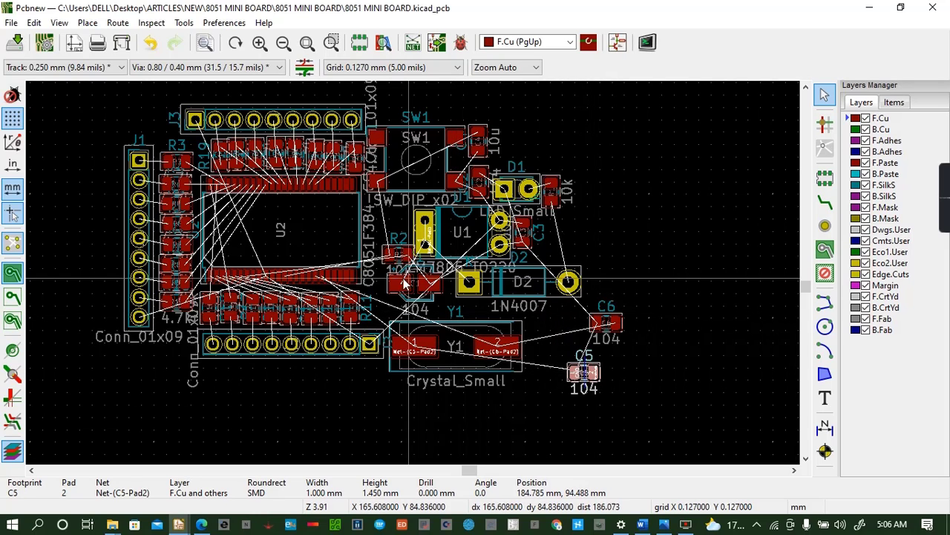
Move crystal Y1 up into the freed gap directly below C1 and D2
click(447, 346)
key(m)
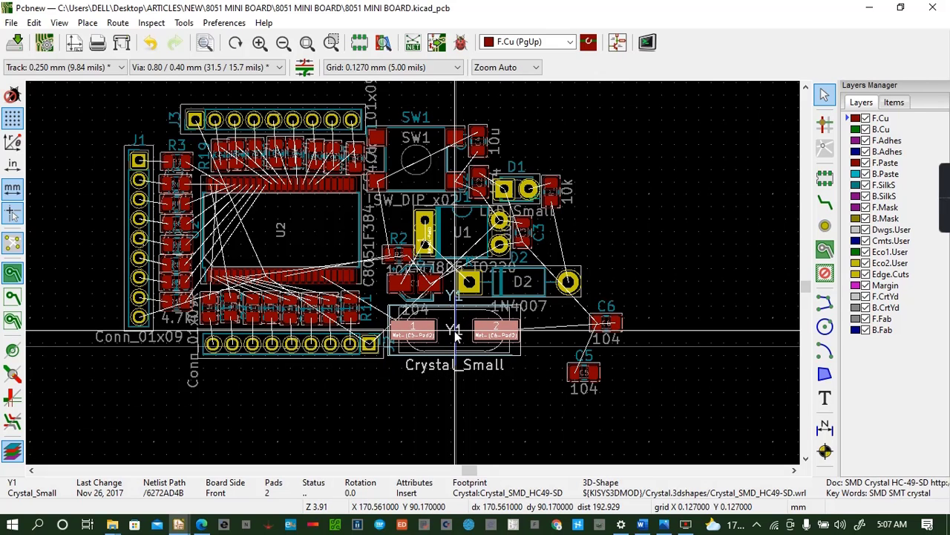
click(457, 335)
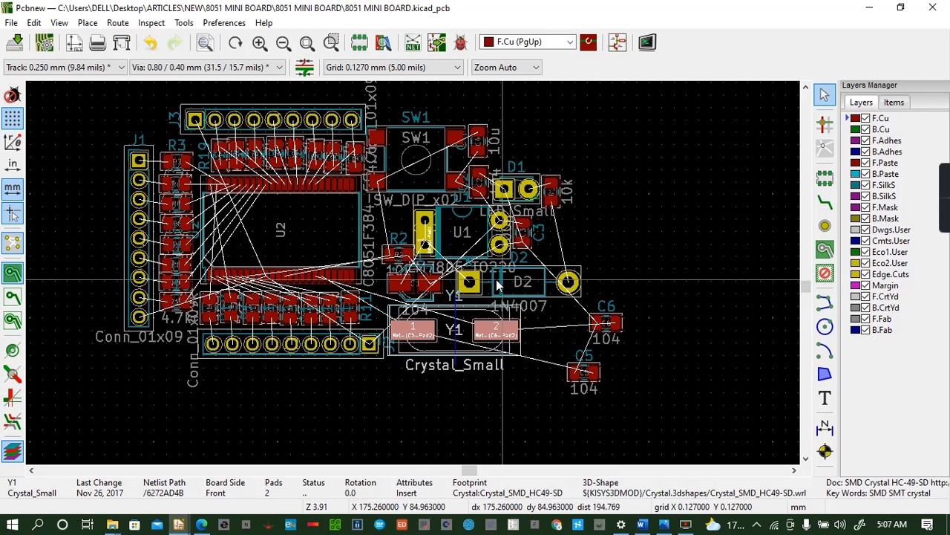
Rotate C6 by 180° and place it between U2 and U1 just below SW1, with C5 directly beneath it
click(620, 323)
drag(620, 322, 391, 217)
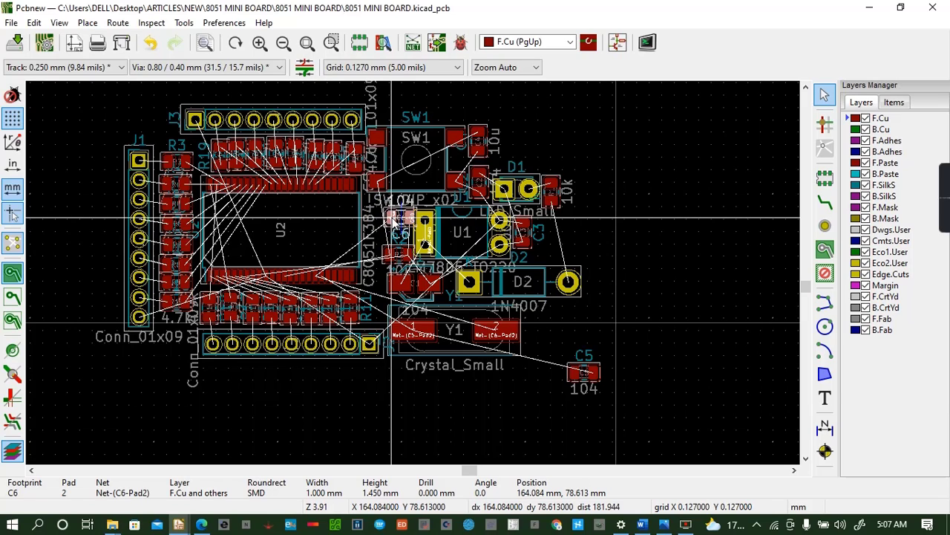
key(r)
key(r)
drag(392, 220, 376, 202)
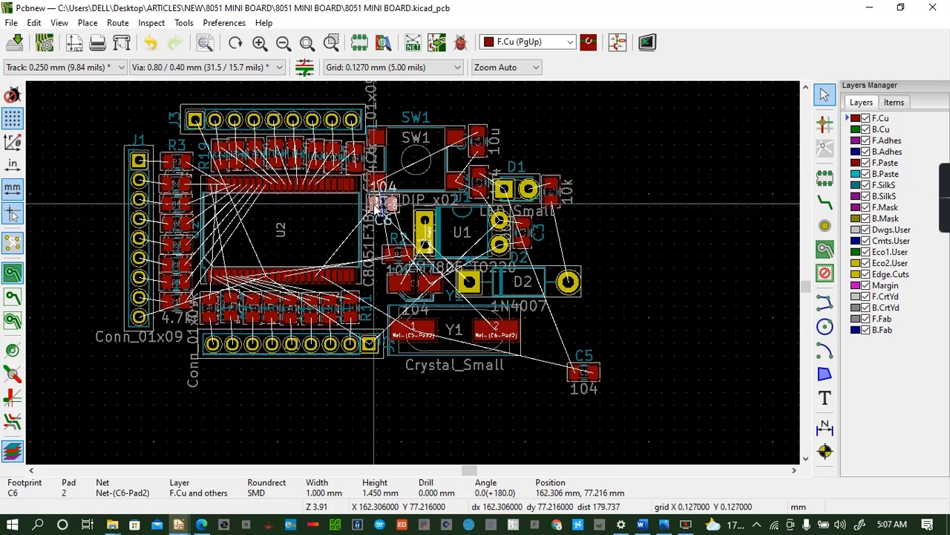
click(574, 378)
drag(575, 377, 377, 226)
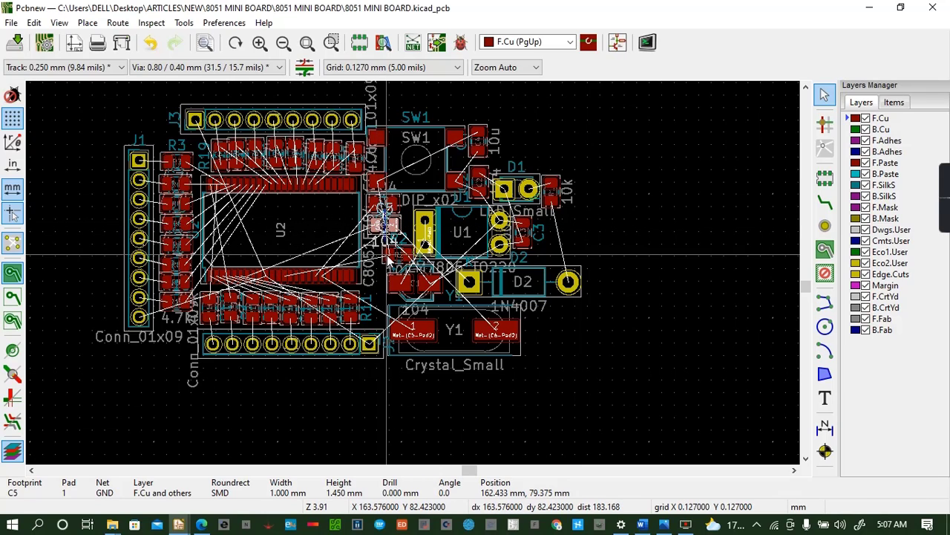
Move resistor R2 left to sit directly below C5, and shift capacitor C1 left beneath R2
click(389, 257)
drag(391, 256, 372, 248)
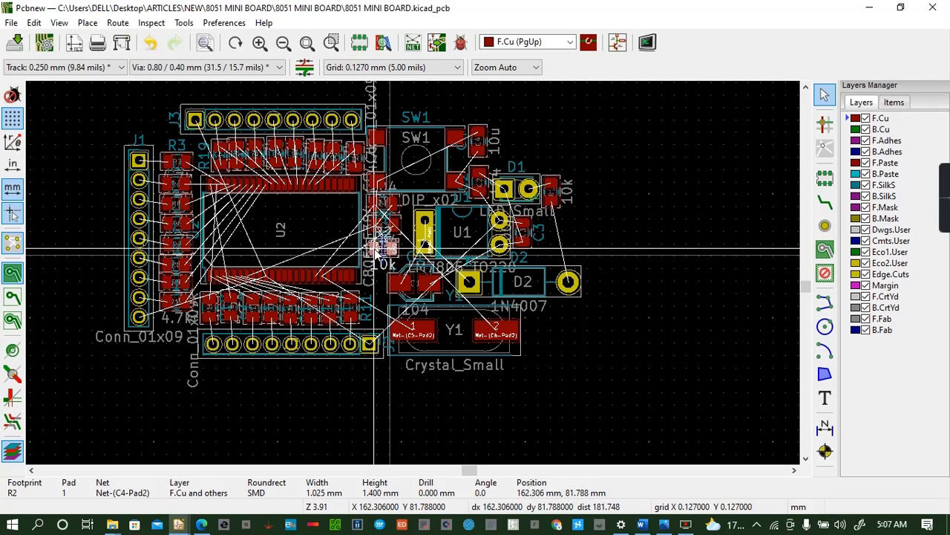
click(401, 286)
drag(401, 286, 381, 282)
Shift regulator U1 slightly left, closer to the column of C6, C5 and R2
click(464, 249)
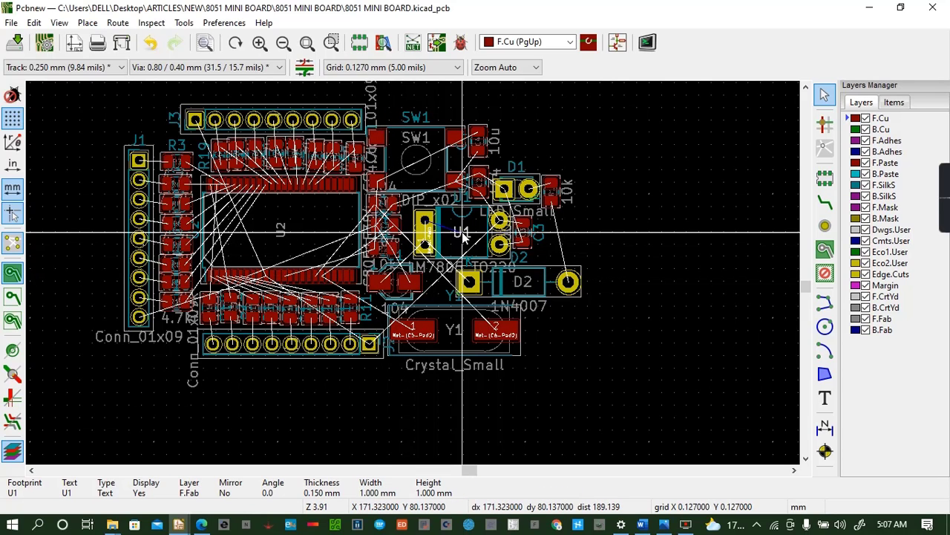
click(450, 223)
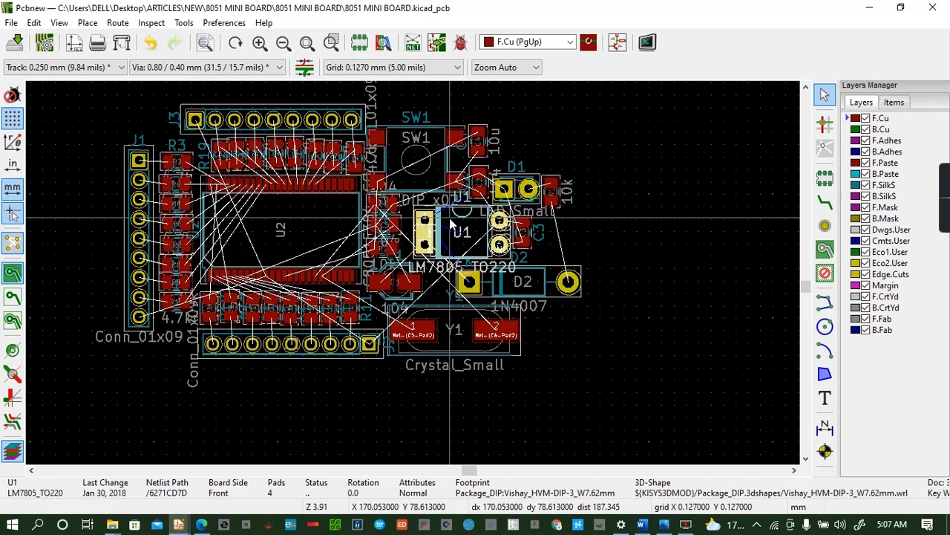
key(m)
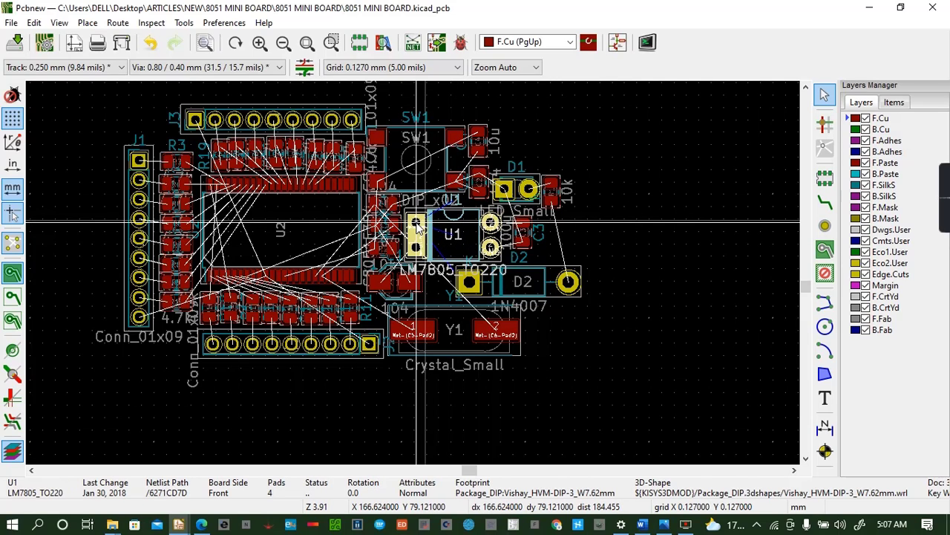
click(418, 227)
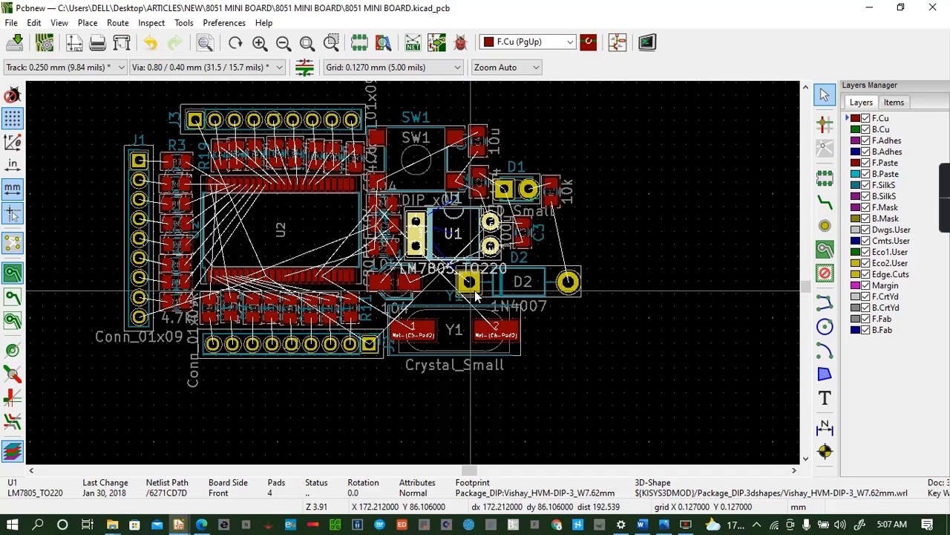
Nudge the reference text on diode D2's body slightly up and right, and select the D2 footprint
click(519, 286)
key(m)
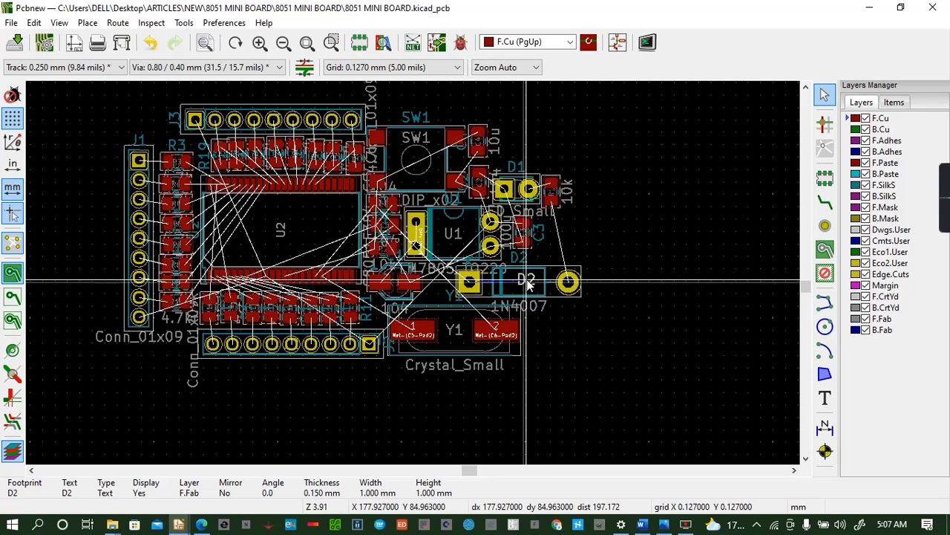
click(529, 284)
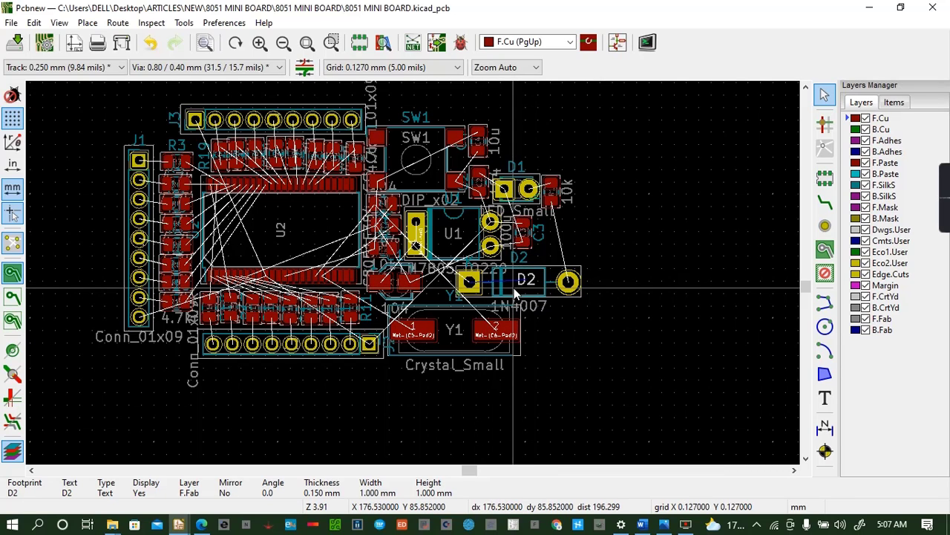
click(513, 288)
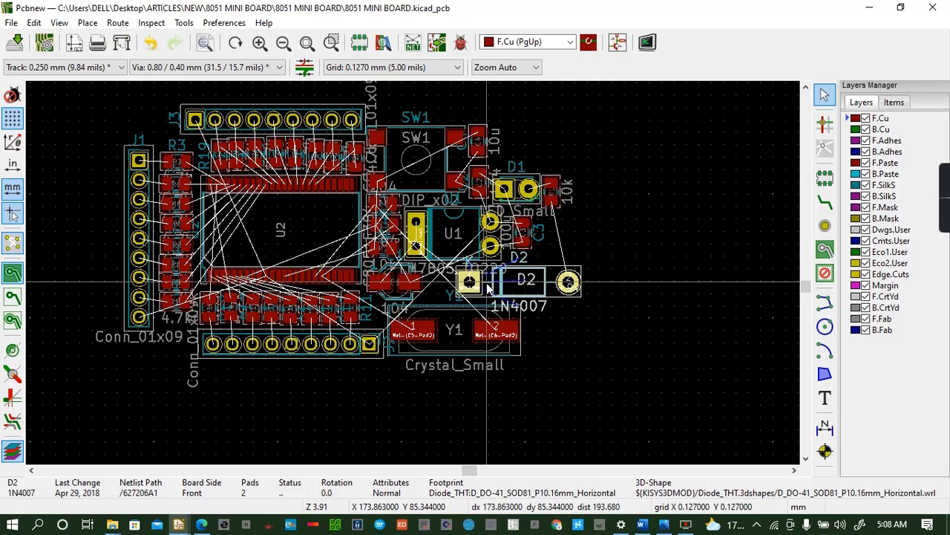
Examine the component arrangement on the board in the 3D viewer from a tilted angle
click(59, 22)
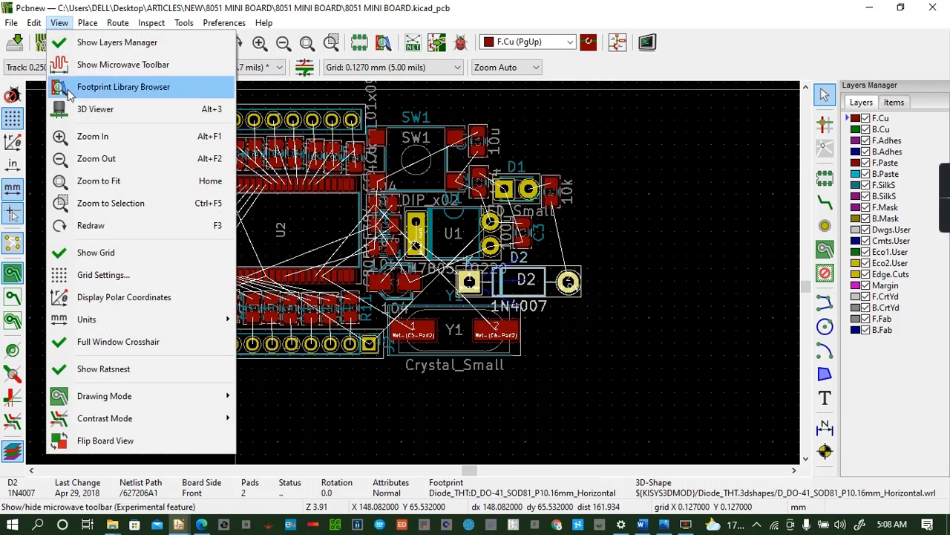
click(96, 107)
drag(363, 294, 343, 258)
drag(461, 254, 496, 248)
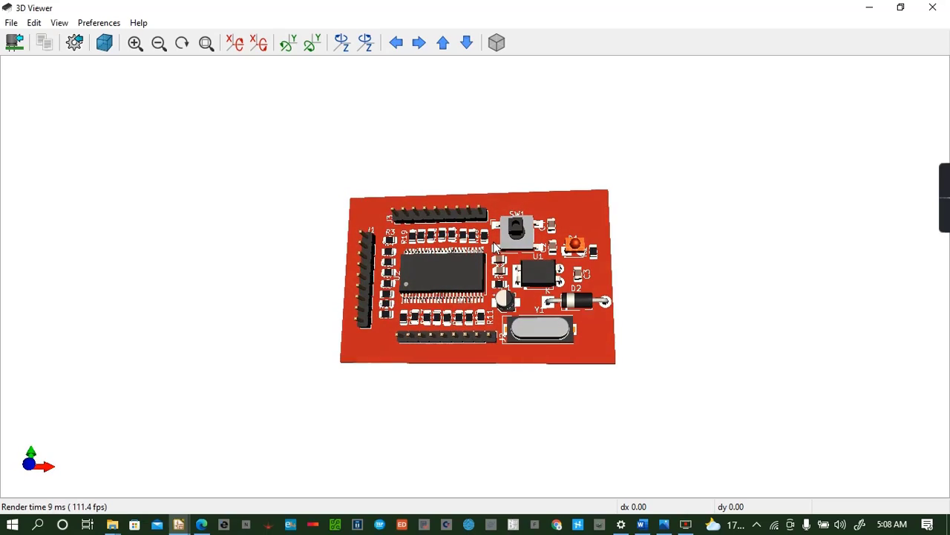
click(940, 13)
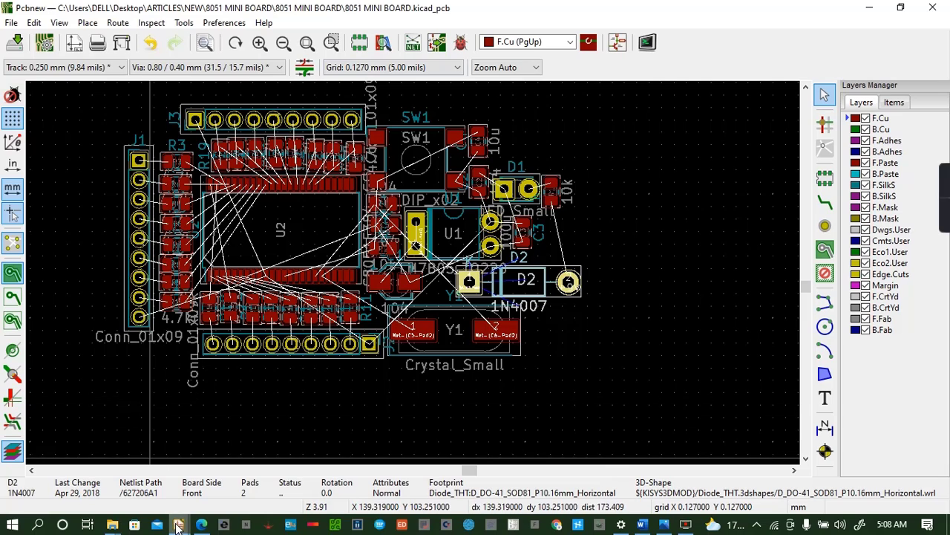
Switch to the Eeschema schematic showing diode D2 in the power section
mouse_move(178, 524)
click(200, 479)
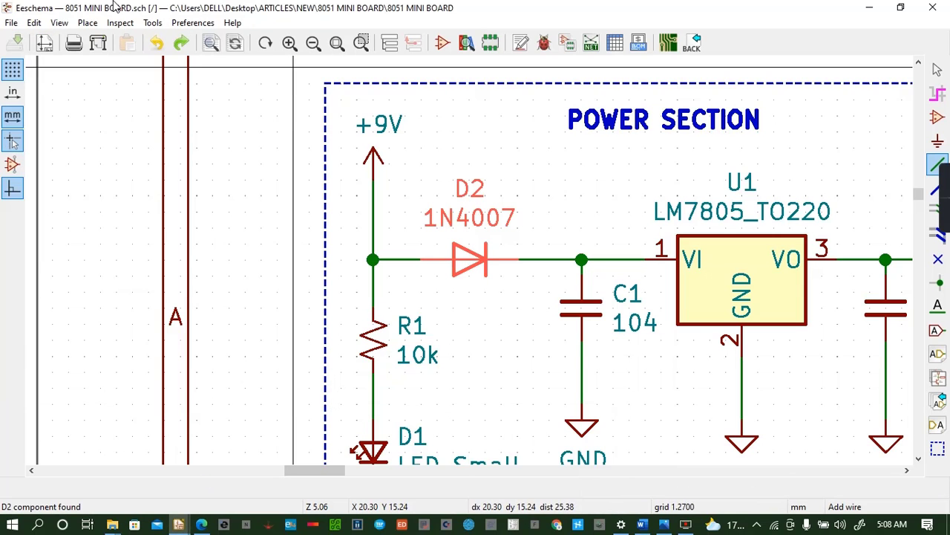
Assign the Diode_SMD:D_0805_2012Metric footprint to diode D2 and save the assignment to the schematic
click(566, 43)
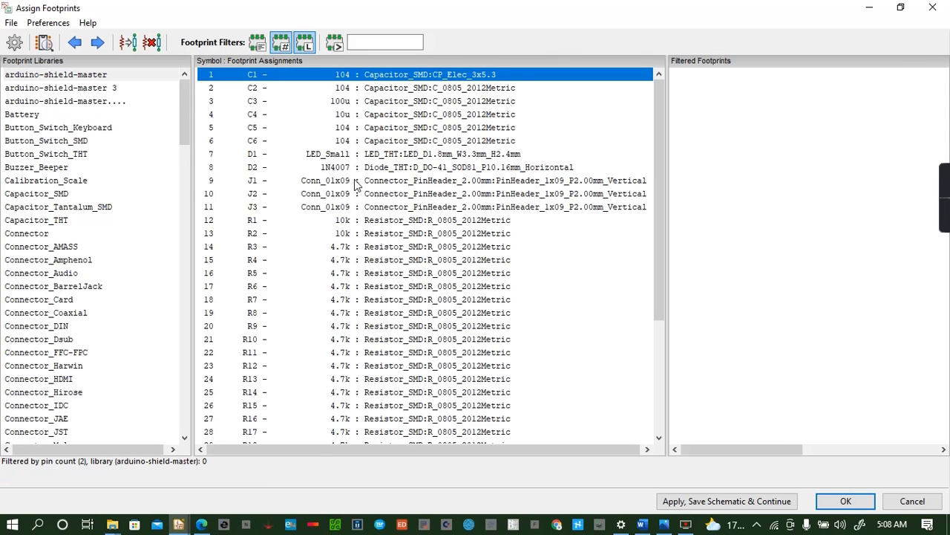
click(364, 170)
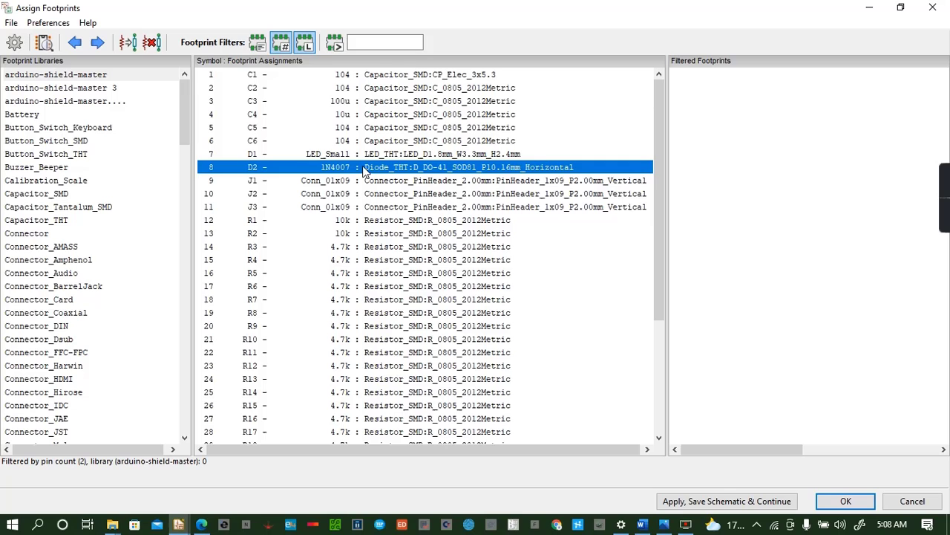
click(86, 208)
key(d)
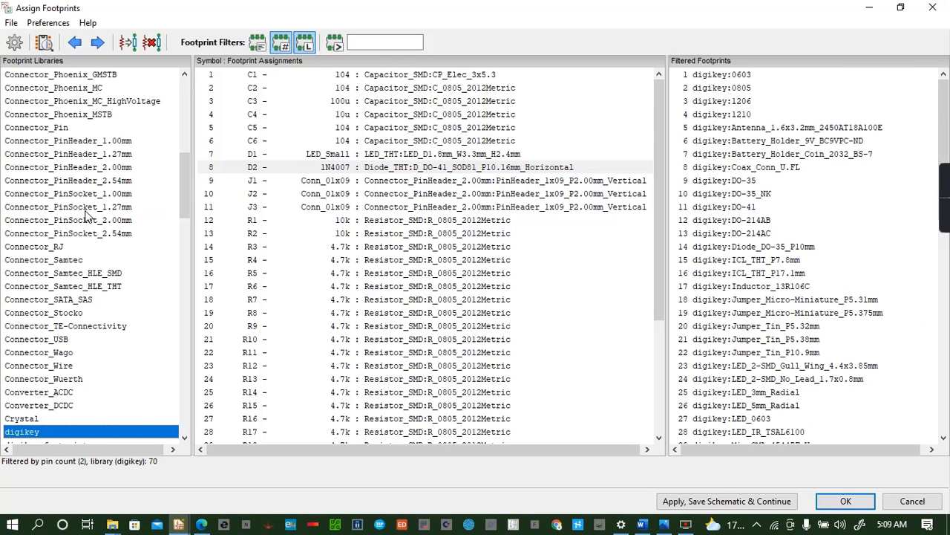
scroll(12, 425, down, 2)
click(30, 380)
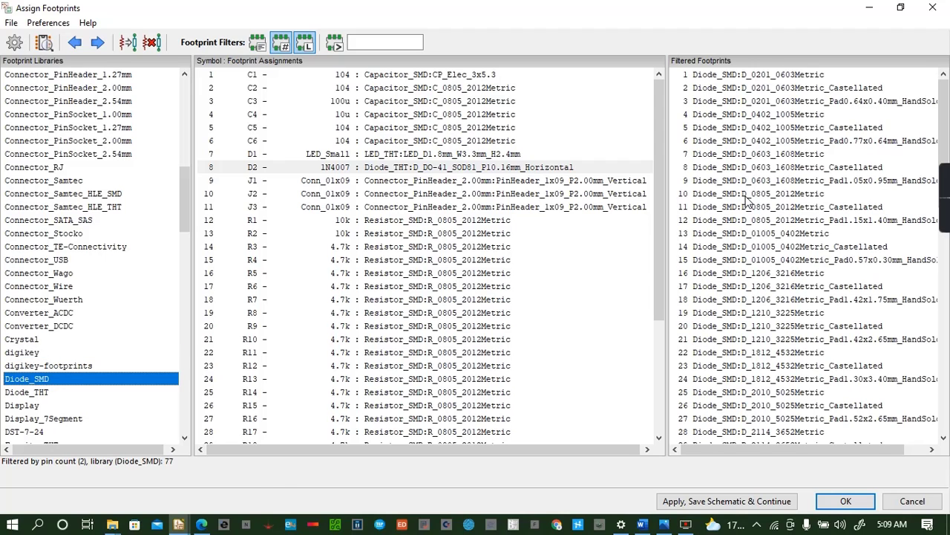
double_click(747, 195)
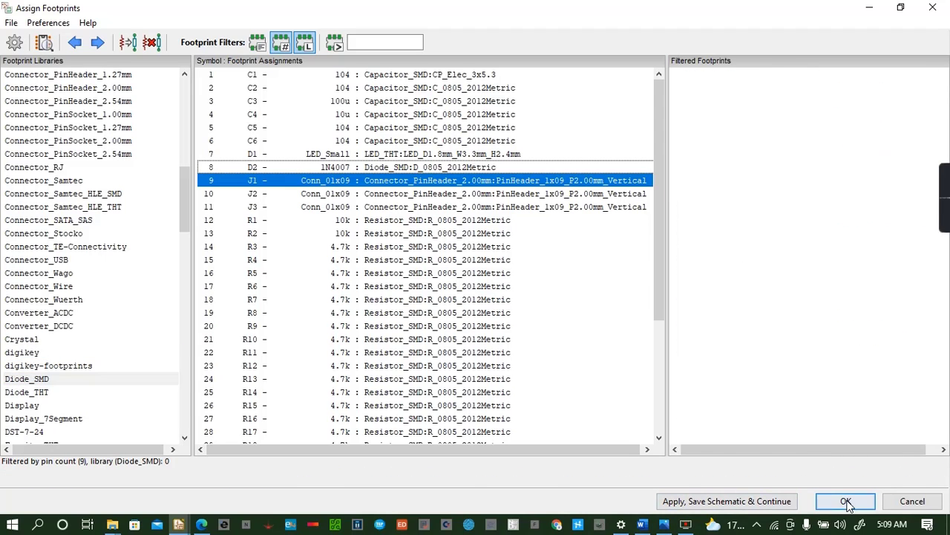
click(776, 502)
click(846, 502)
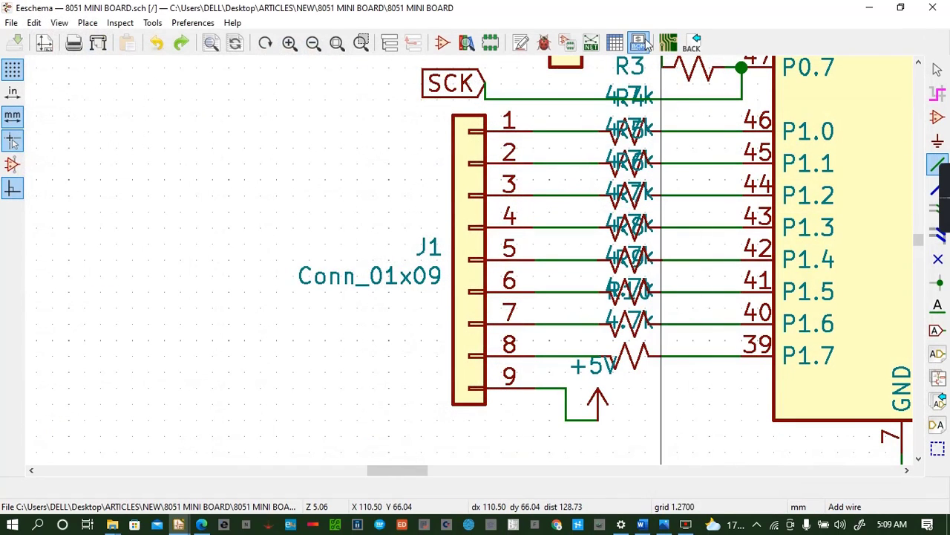
Generate the schematic's netlist in the default Pcbnew format and save the file
click(602, 43)
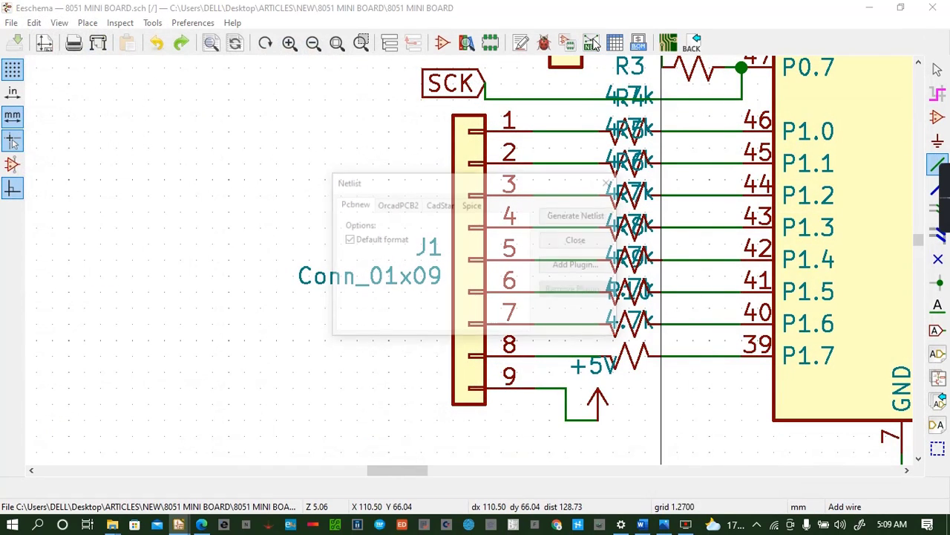
click(574, 217)
click(684, 468)
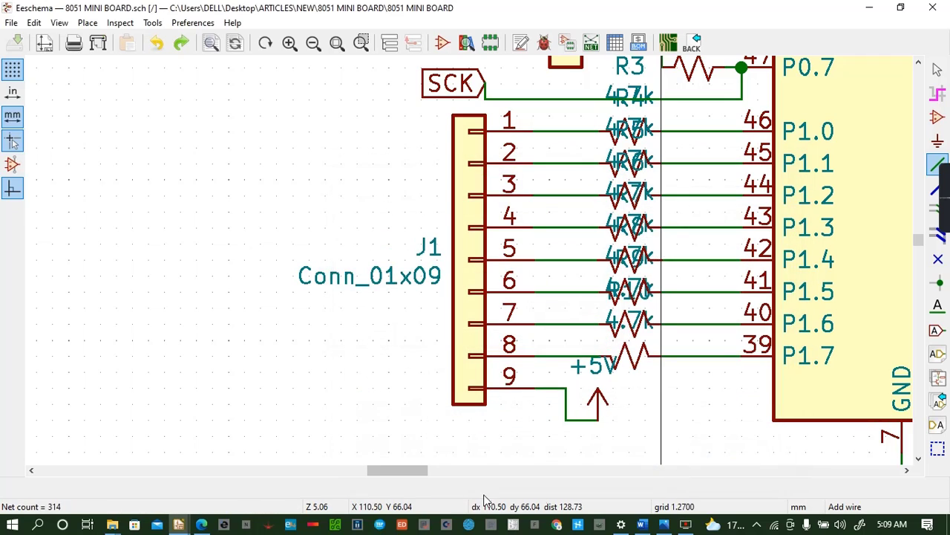
Switch to Pcbnew and update the PCB from the schematic, keeping existing symbol-to-footprint associations
mouse_move(180, 526)
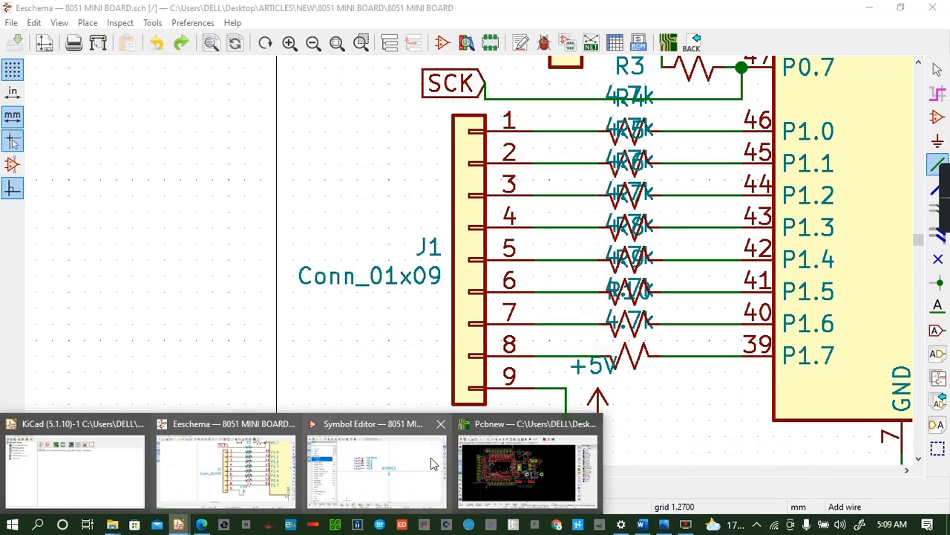
click(511, 469)
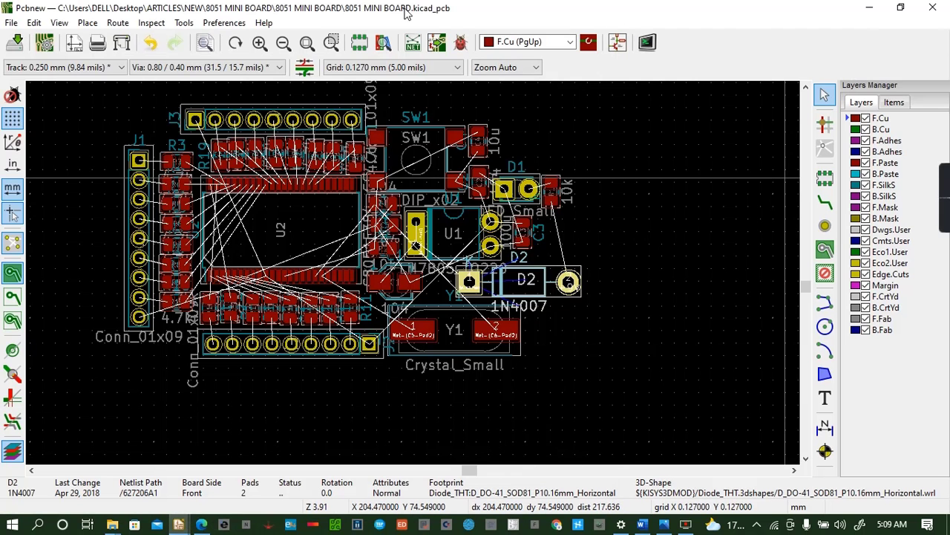
click(436, 43)
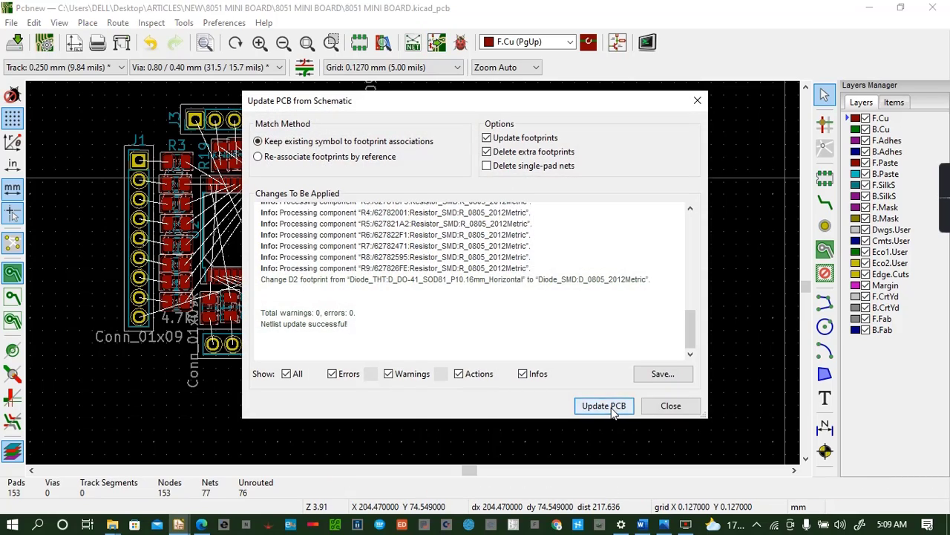
click(666, 409)
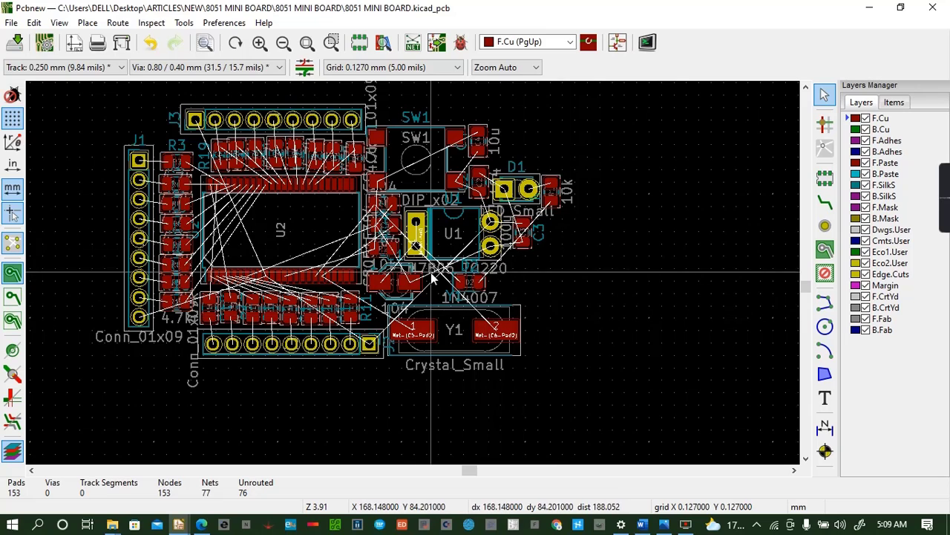
Move D2, C3 and R1 side by side into the gap between U1 and Y1
click(460, 282)
drag(460, 282, 434, 278)
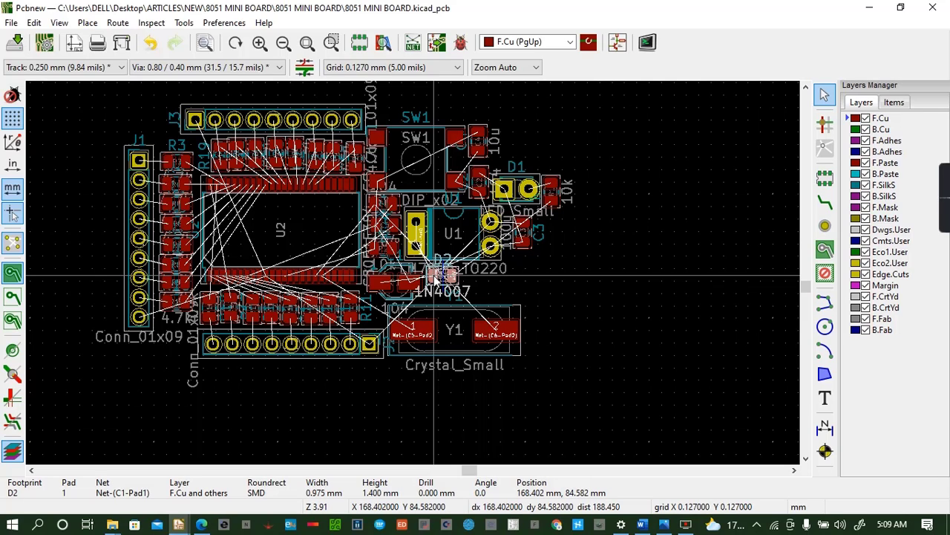
click(524, 241)
drag(524, 241, 473, 294)
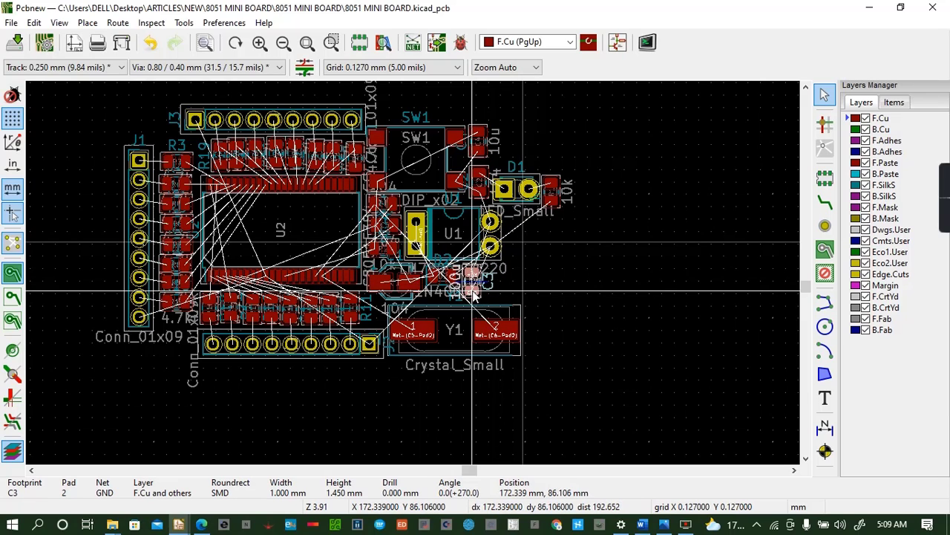
click(554, 203)
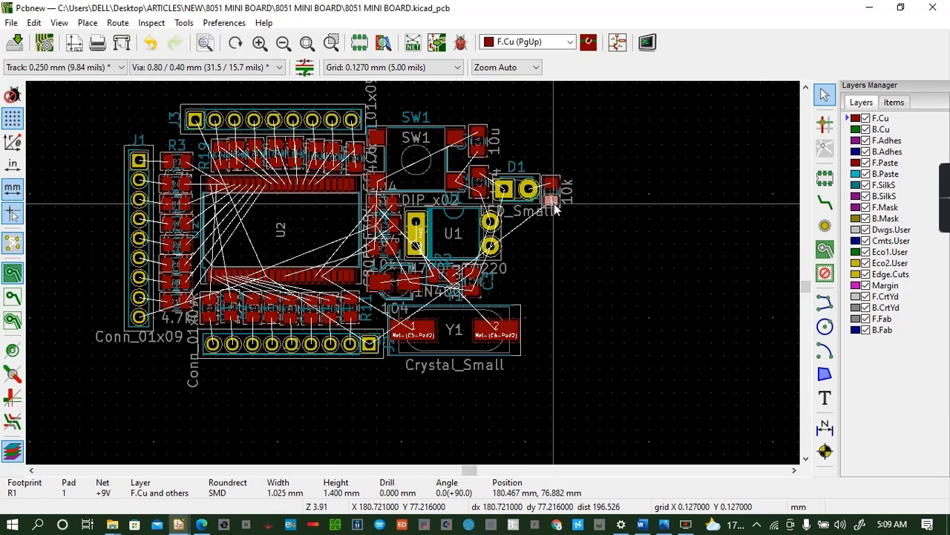
drag(554, 203, 494, 293)
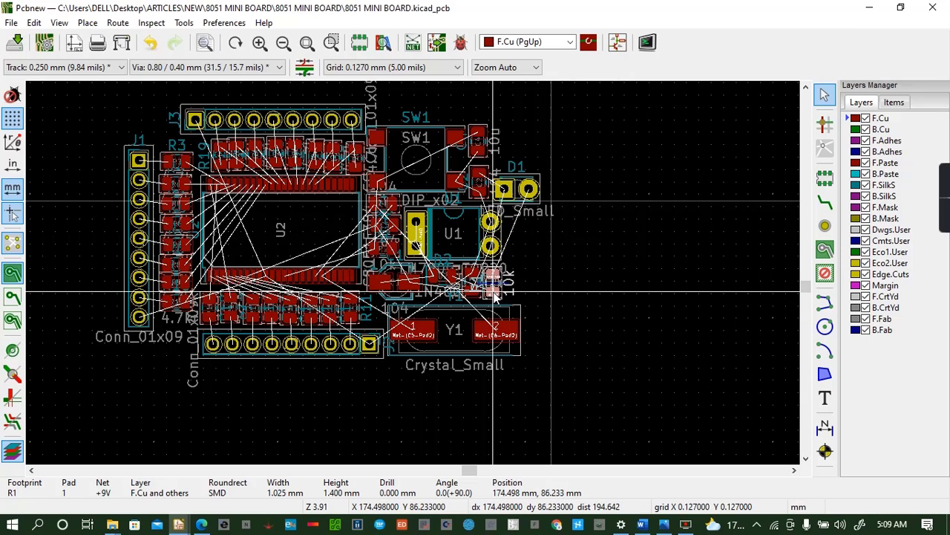
Move D1, C4 and C2 outward into the empty area to clear the space beside SW1 and U1
click(529, 189)
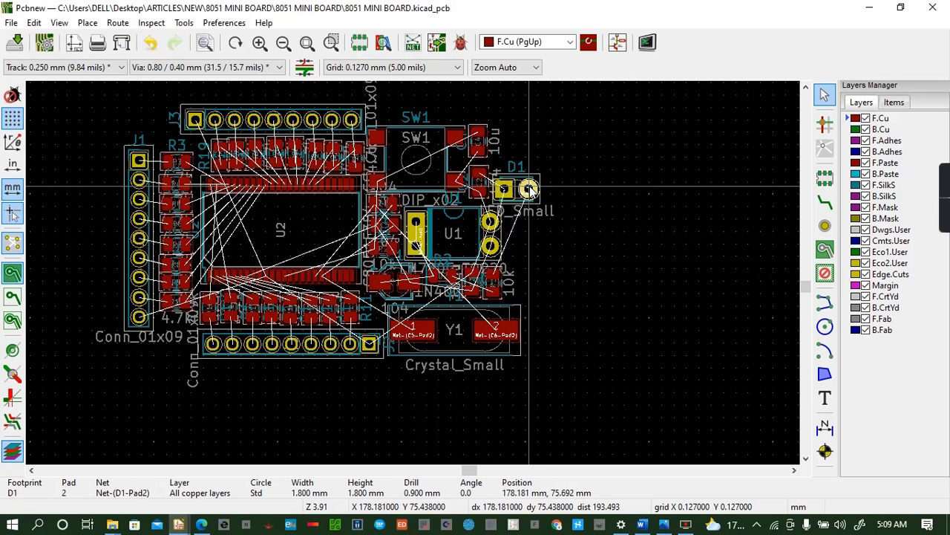
drag(529, 189, 562, 218)
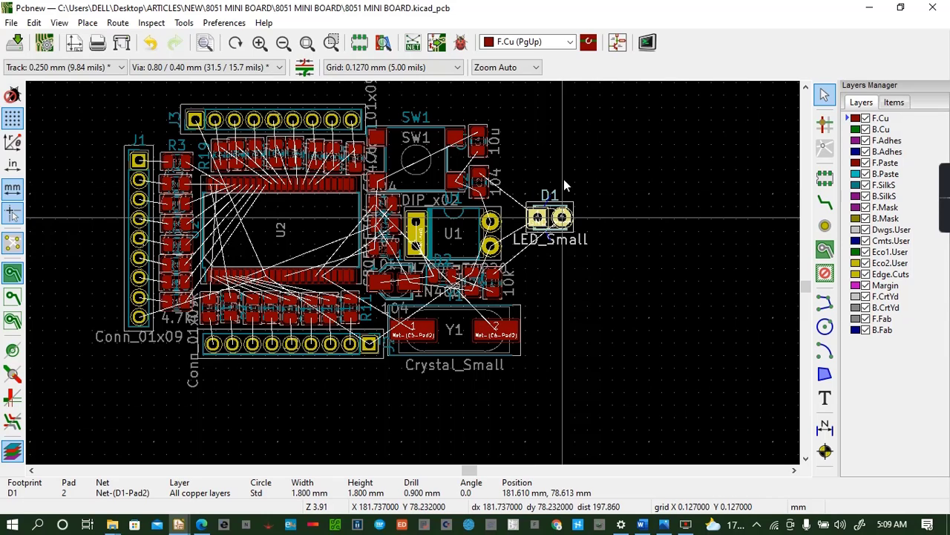
click(482, 136)
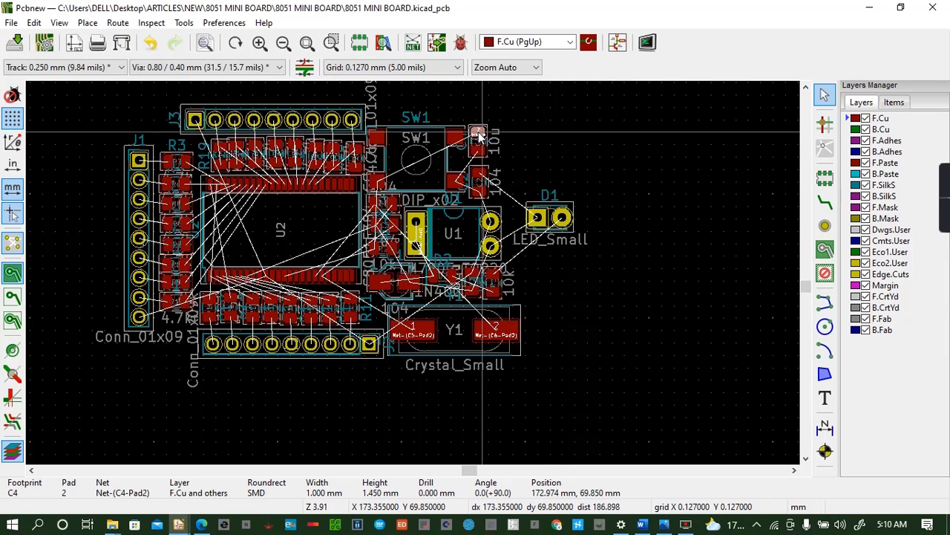
drag(479, 136, 567, 158)
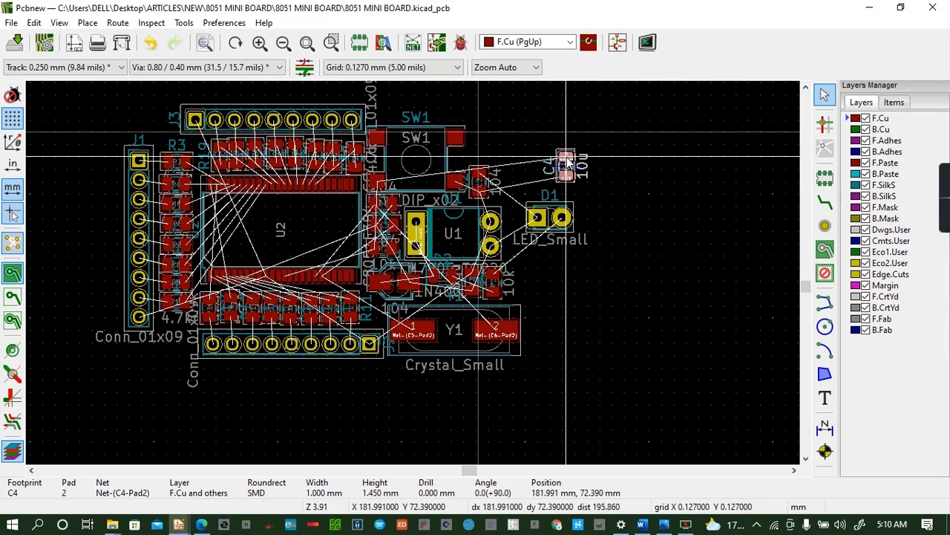
click(476, 195)
drag(476, 194, 567, 290)
Place D1 beside SW1, rotated 90 degrees, and move C4 directly beneath it
click(539, 217)
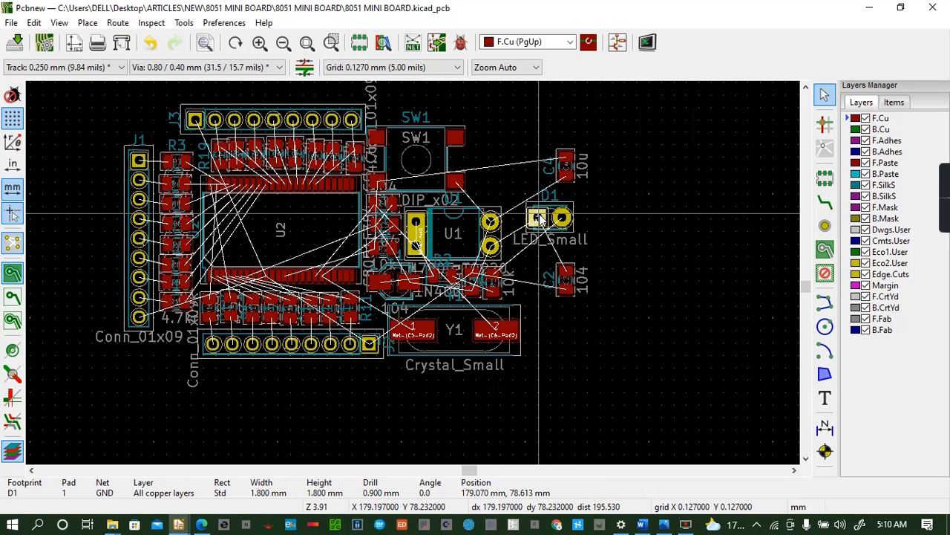
drag(539, 217, 485, 164)
key(r)
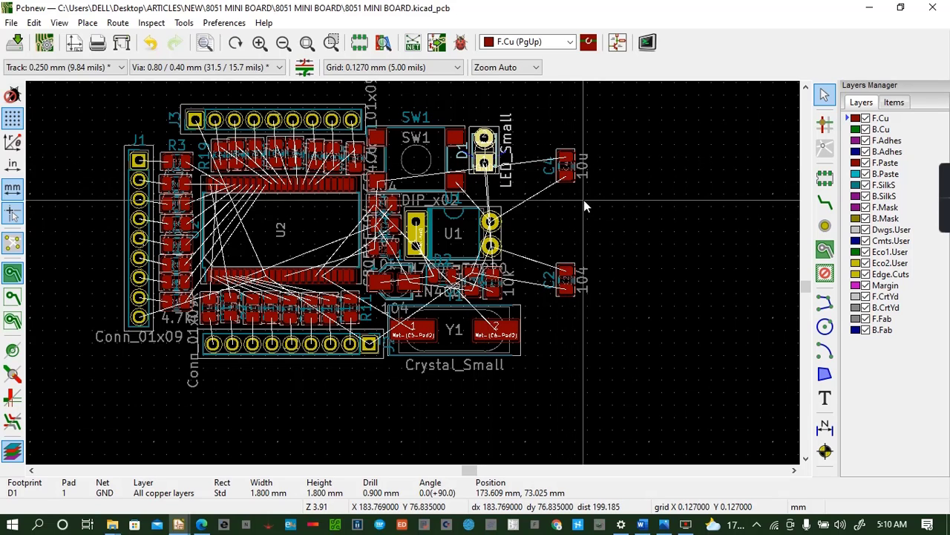
click(566, 158)
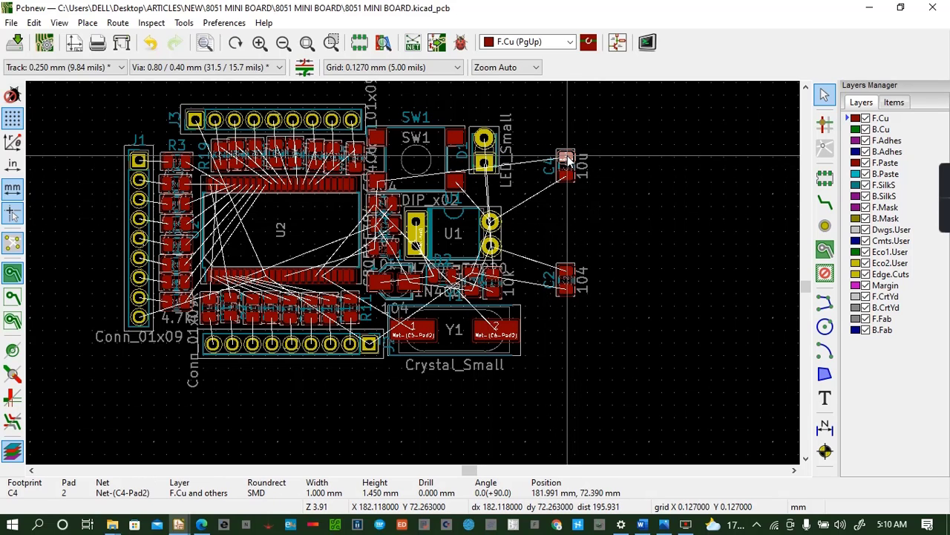
drag(566, 158, 479, 182)
click(481, 188)
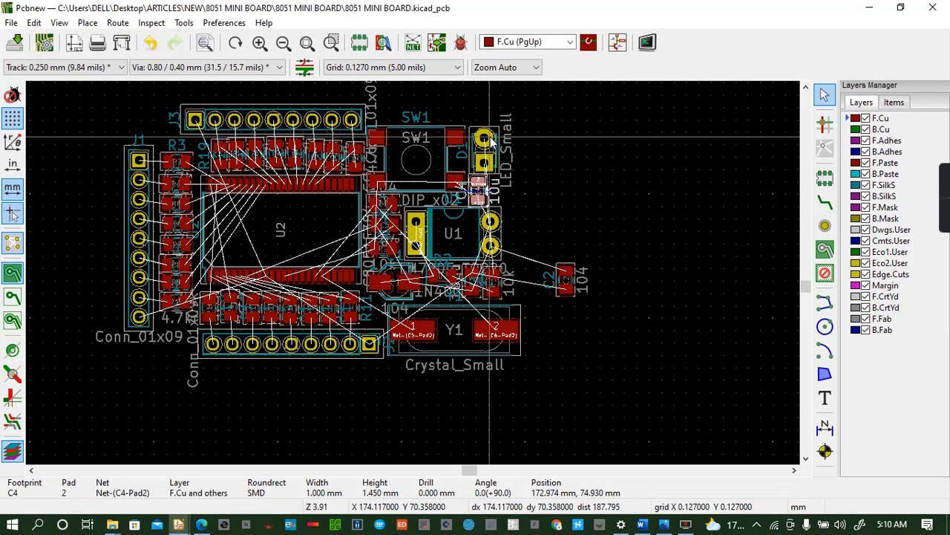
Nudge D1 slightly away from SW1 and place C2 next to C4 beneath it
click(486, 139)
key(m)
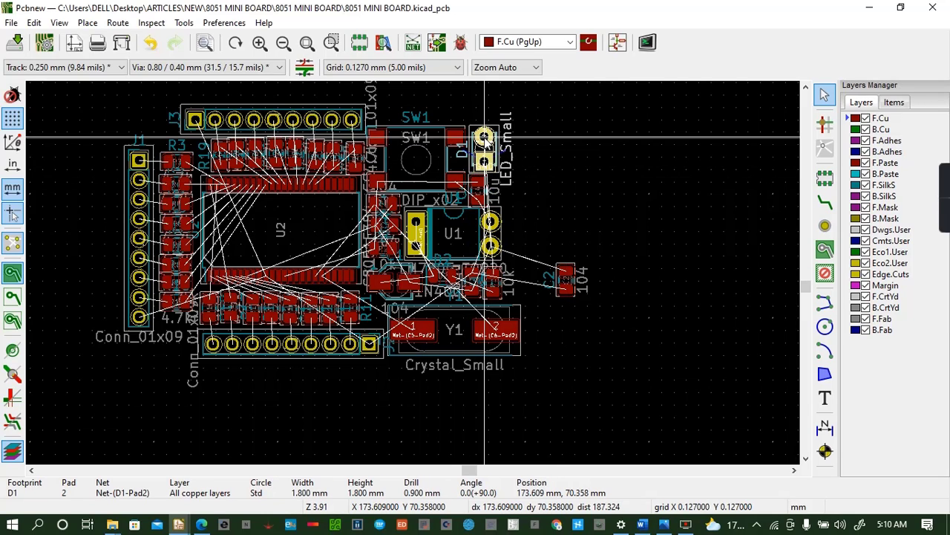
click(490, 137)
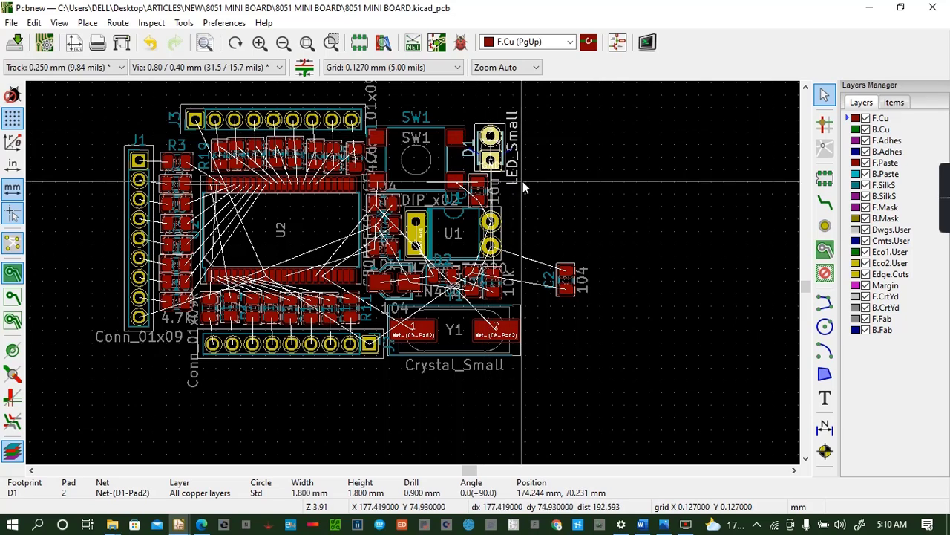
click(568, 273)
key(m)
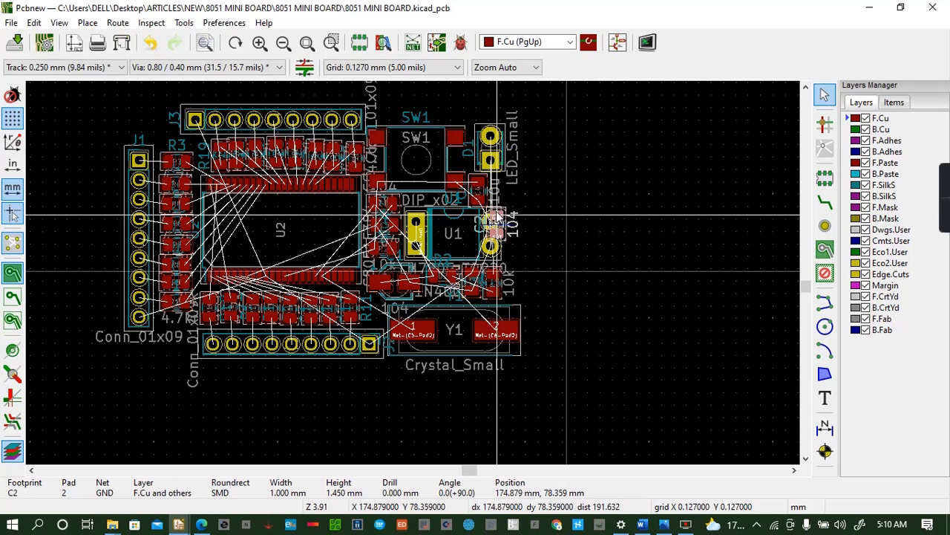
click(502, 183)
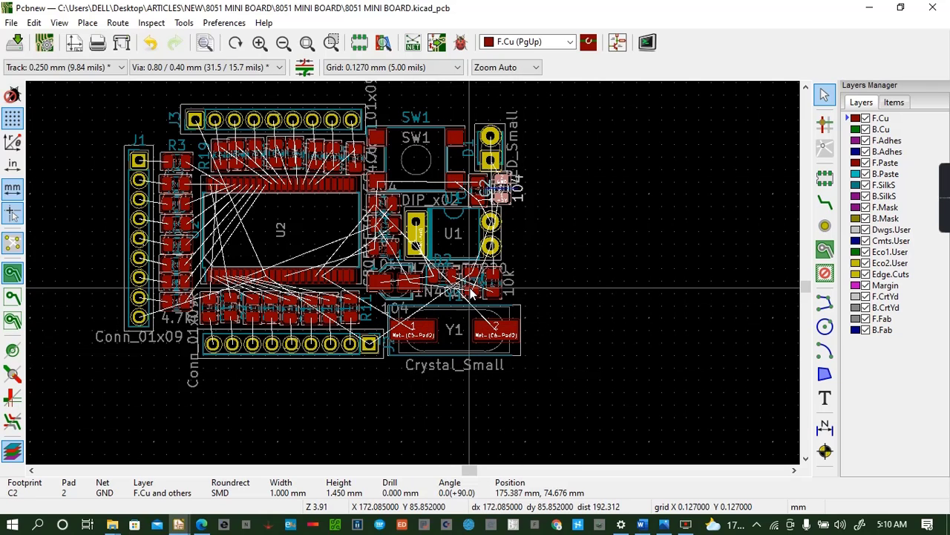
Shift SW1 upward in line with connector J3 and move D1 up close beside it
click(397, 139)
drag(417, 165, 418, 142)
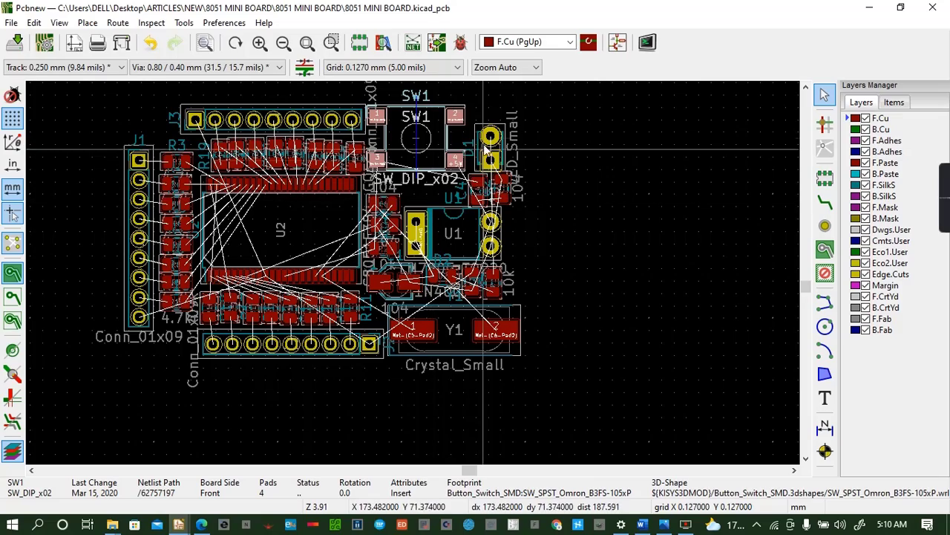
drag(489, 138, 487, 129)
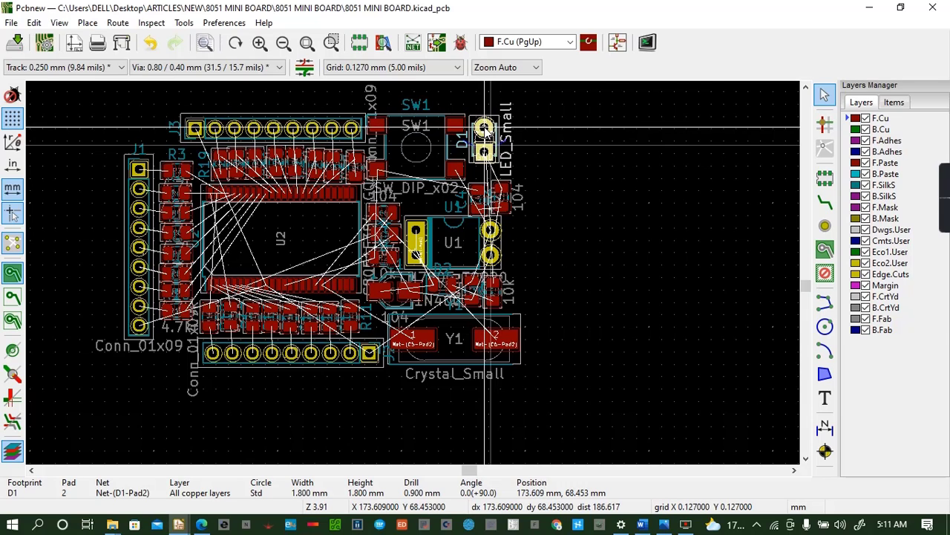
click(483, 128)
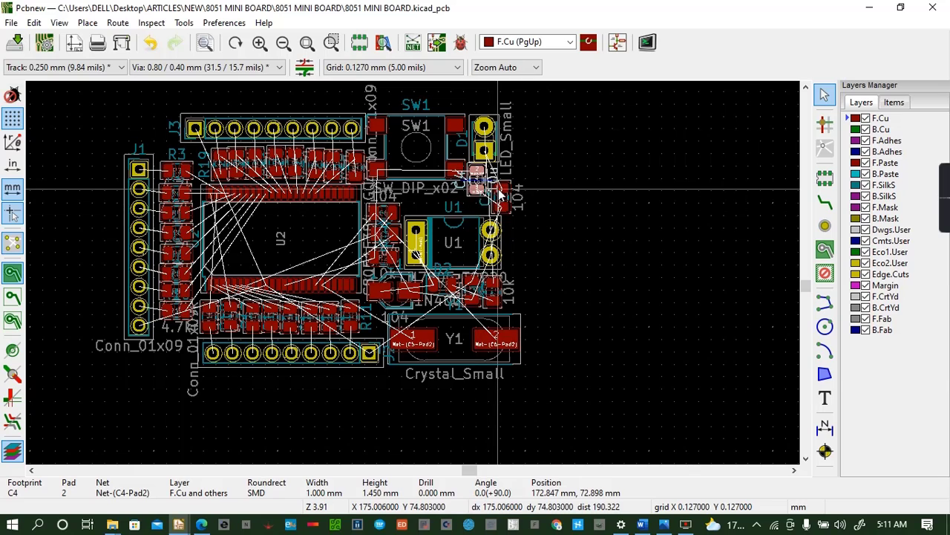
Move C4 and C2 up close beneath D1, and shift U1 upward towards SW1
click(497, 188)
drag(501, 193, 499, 182)
click(416, 234)
drag(416, 234, 417, 214)
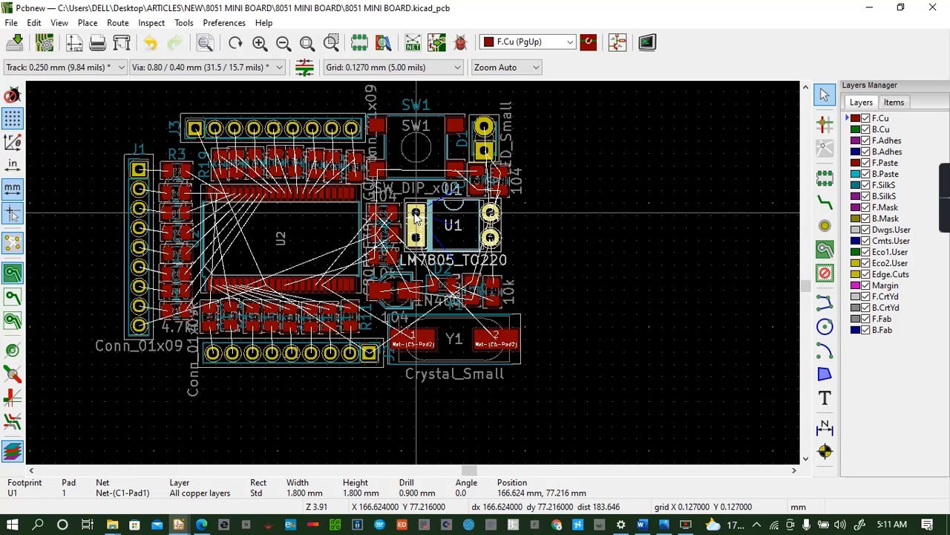
Shift C6 upward to sit just beneath SW1, and move C5 up close below it beside U1
drag(367, 198, 401, 276)
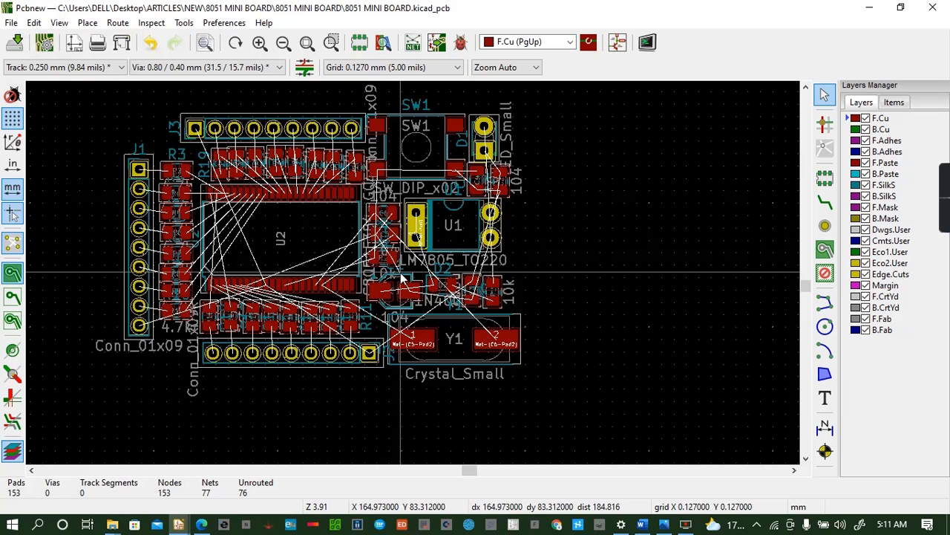
click(379, 216)
click(373, 202)
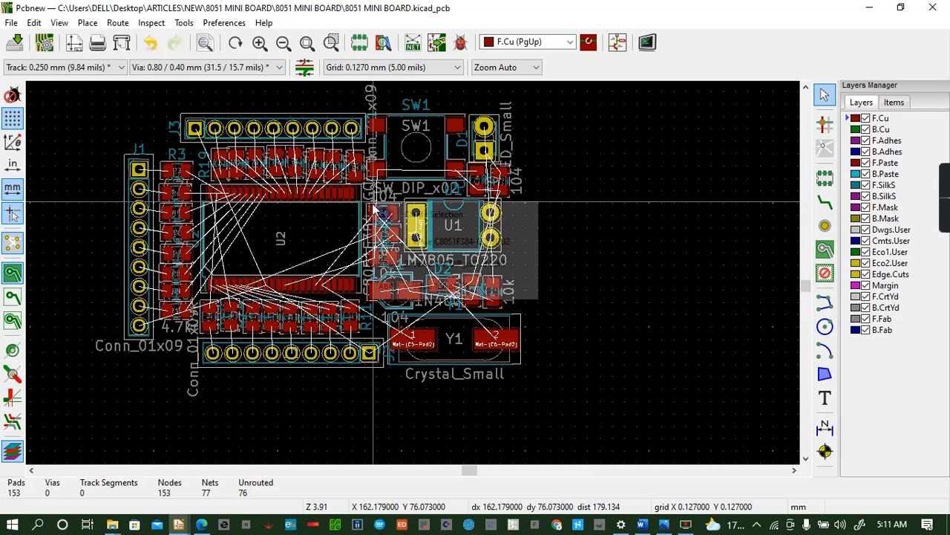
click(372, 209)
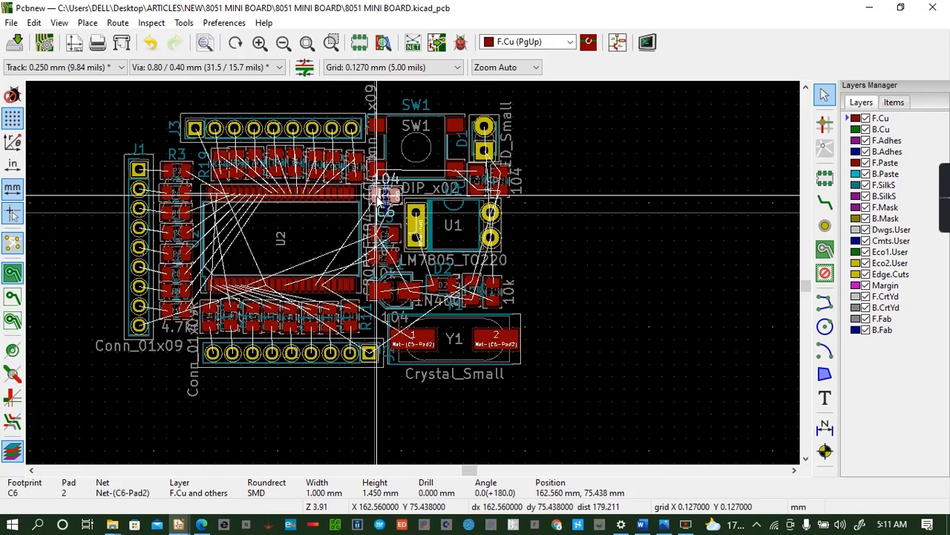
click(373, 230)
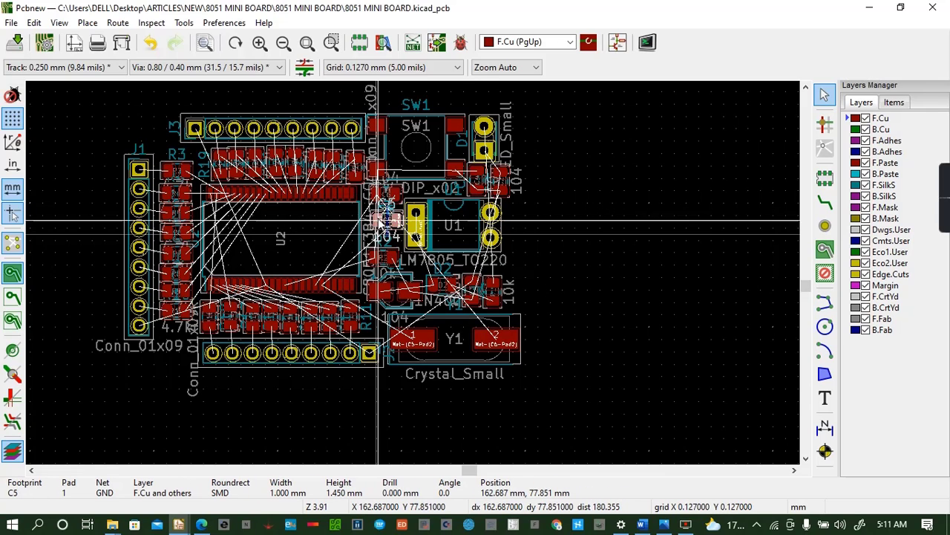
Move R2 up close beneath C5, and shift C1 upward directly beneath R2
click(369, 256)
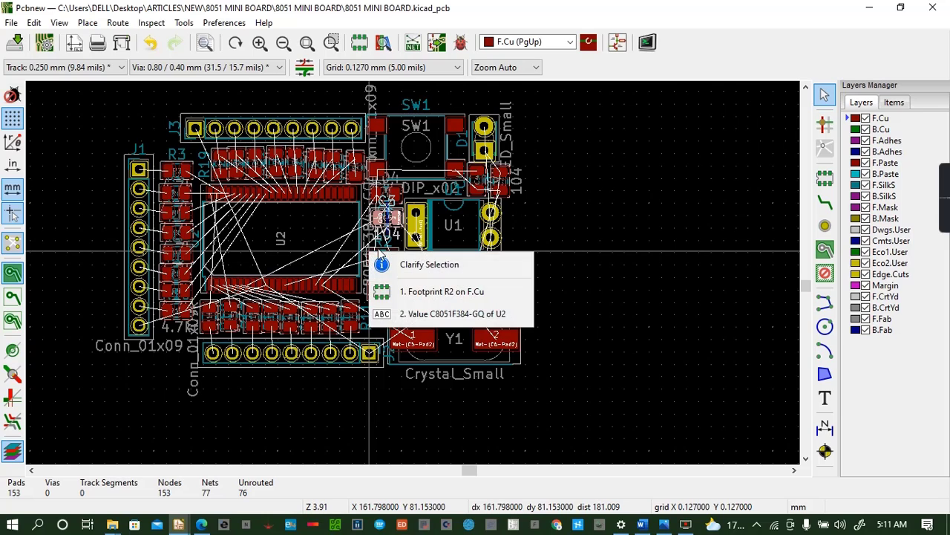
click(378, 248)
click(374, 256)
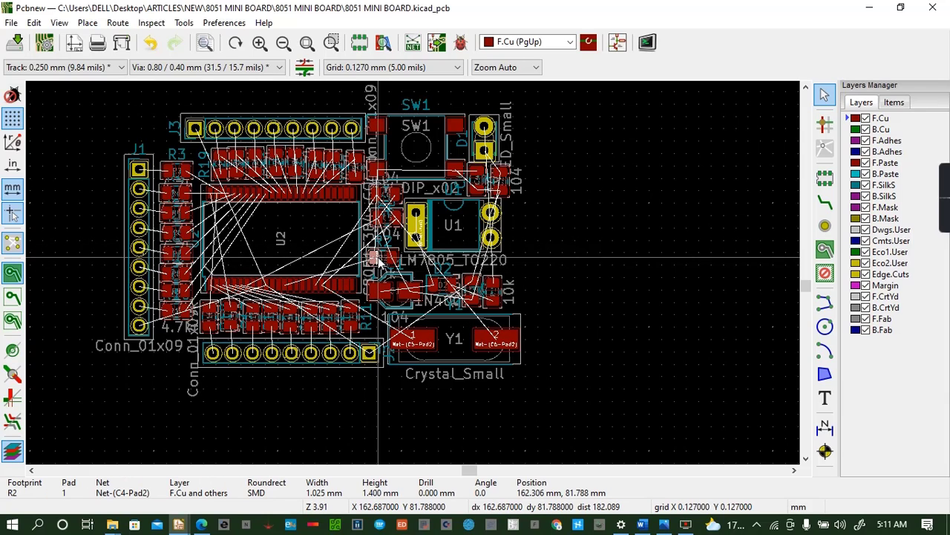
drag(373, 257, 377, 236)
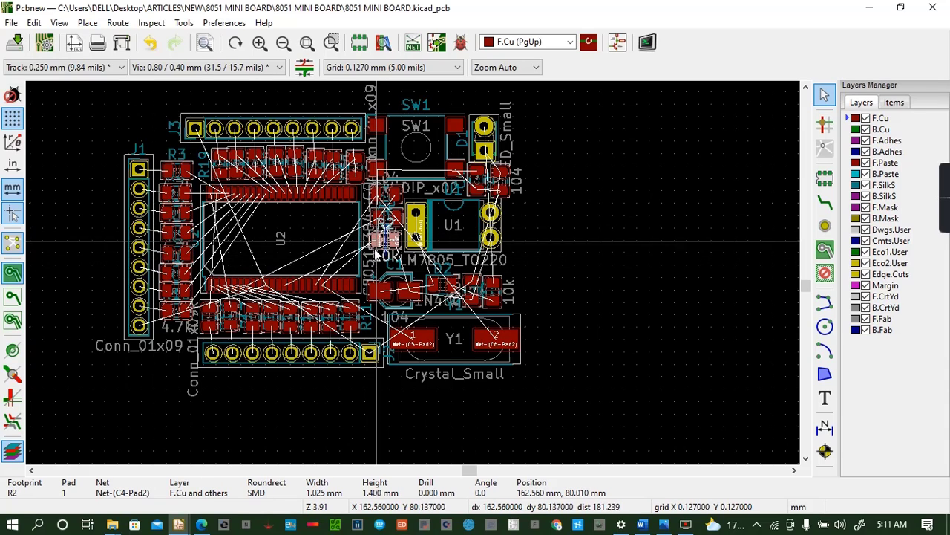
drag(380, 291, 382, 268)
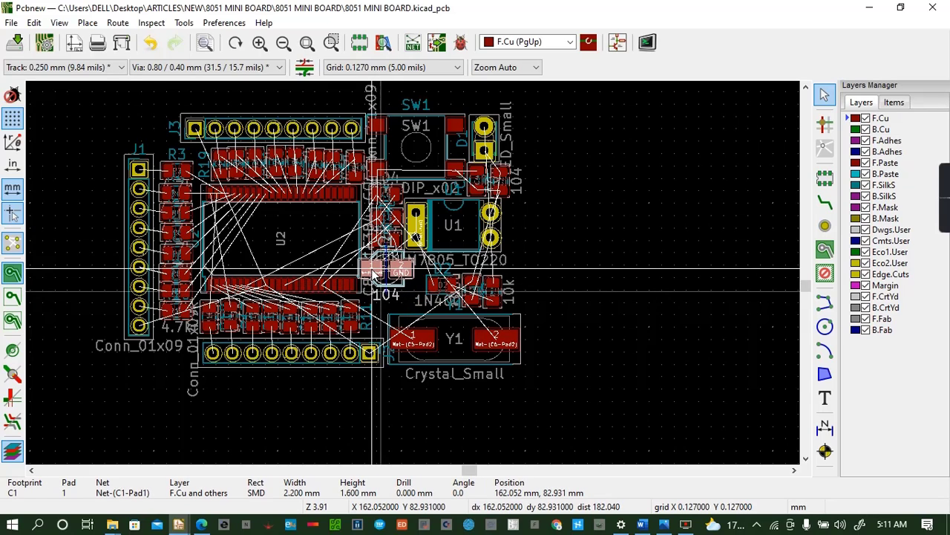
Shift D2 and the small parts beside it up close beneath U1, and move crystal Y1 up close beneath them
drag(429, 289, 487, 270)
click(493, 284)
click(440, 315)
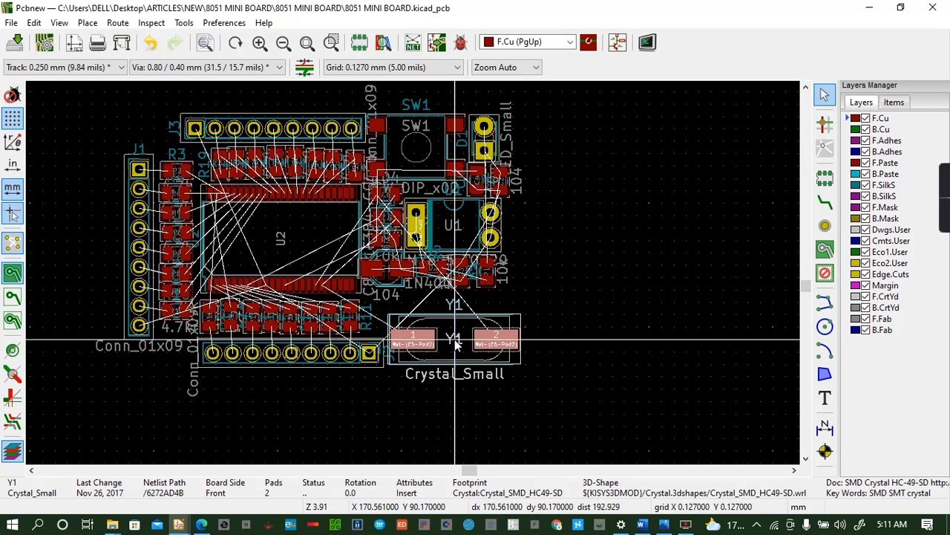
drag(454, 340, 432, 315)
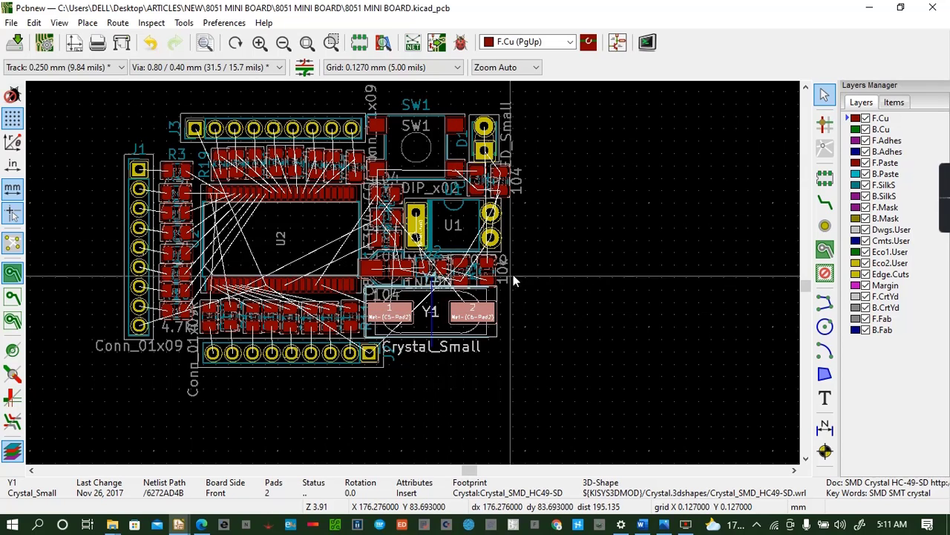
Move C4, rotated 90 degrees, between SW1 and U1, and place C2 directly beneath D1
click(479, 172)
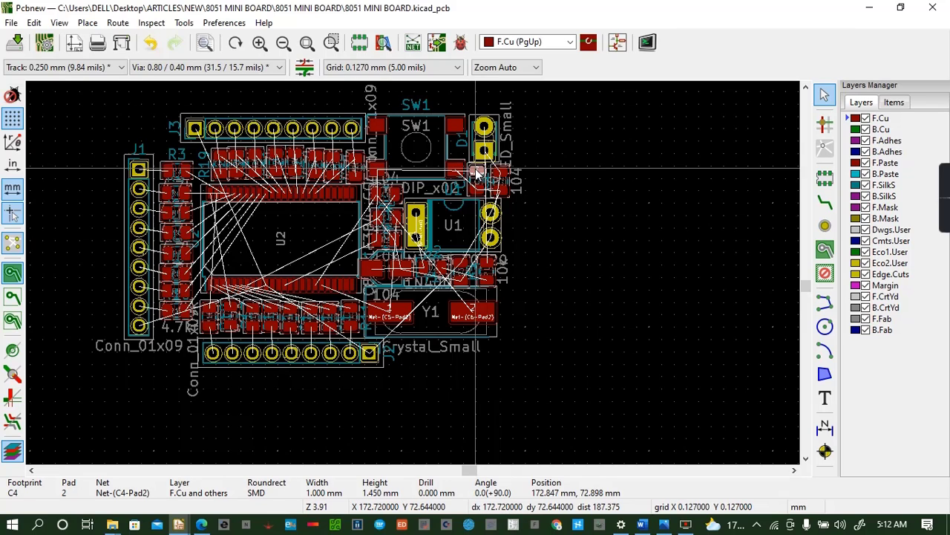
drag(476, 170, 418, 190)
key(r)
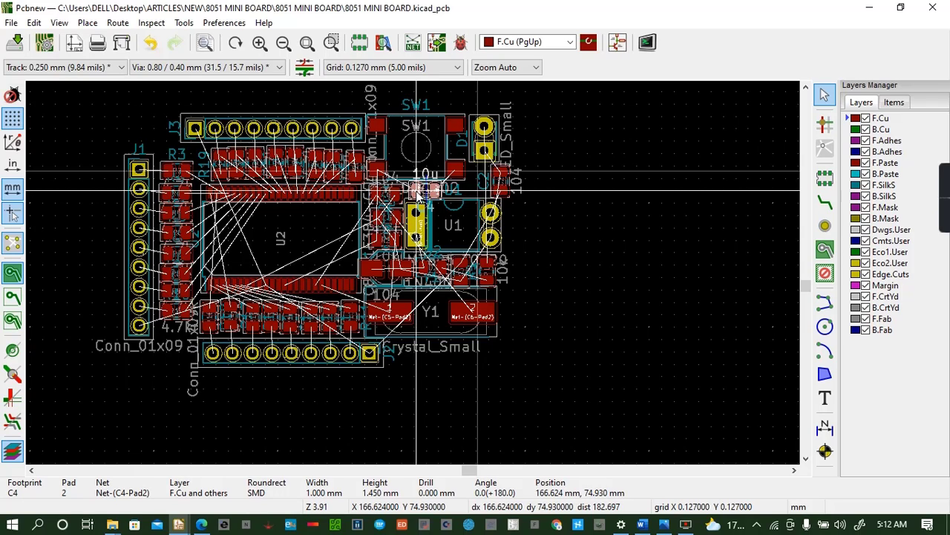
click(506, 174)
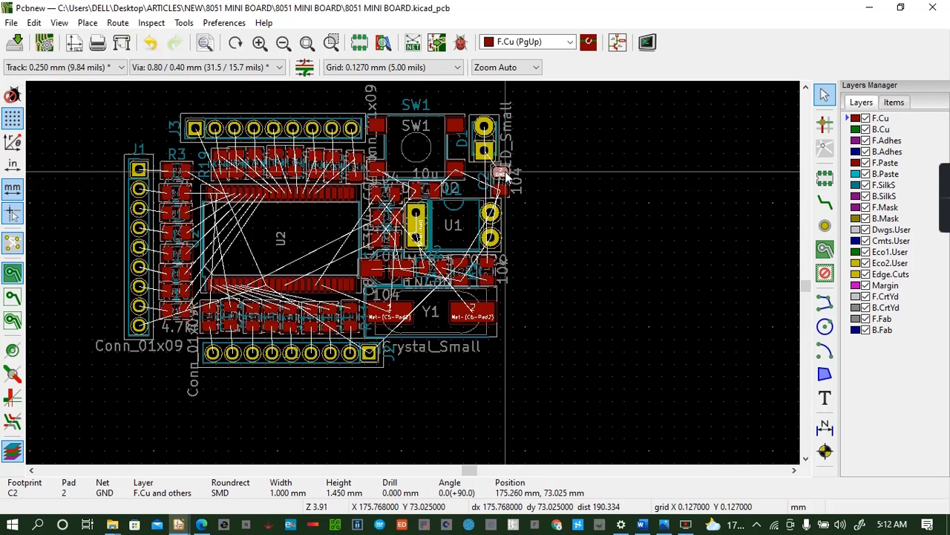
drag(502, 175, 483, 178)
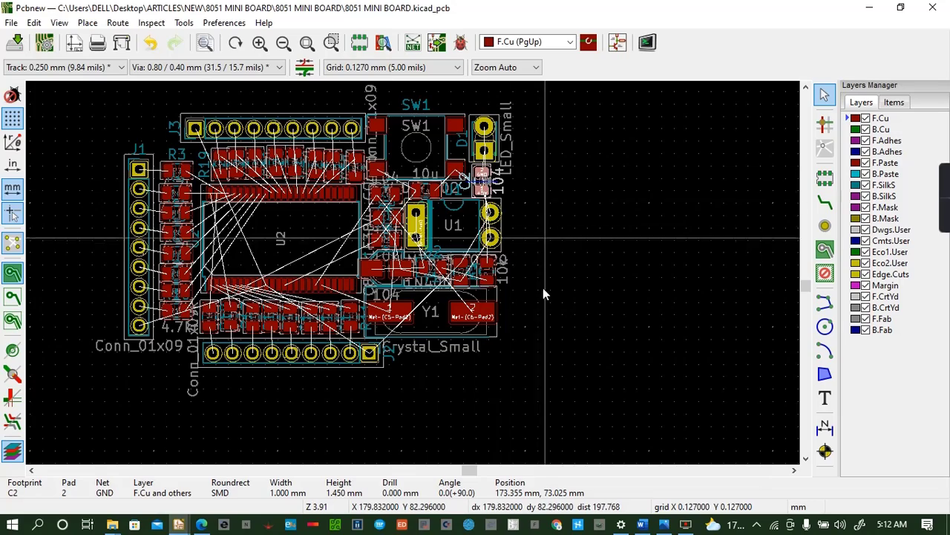
Inspect the compacted component layout in the 3D viewer from a tilted angle and return to the board
click(60, 23)
click(104, 108)
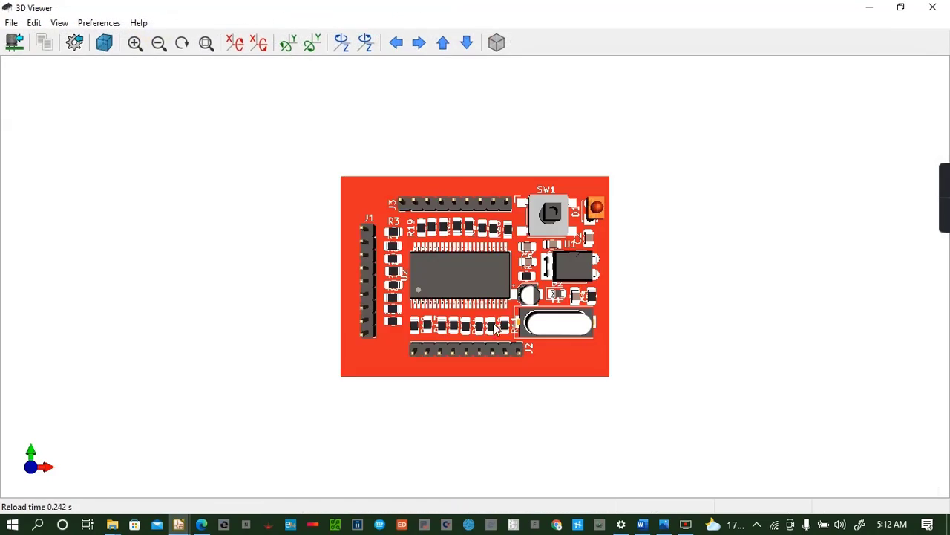
drag(460, 199, 426, 247)
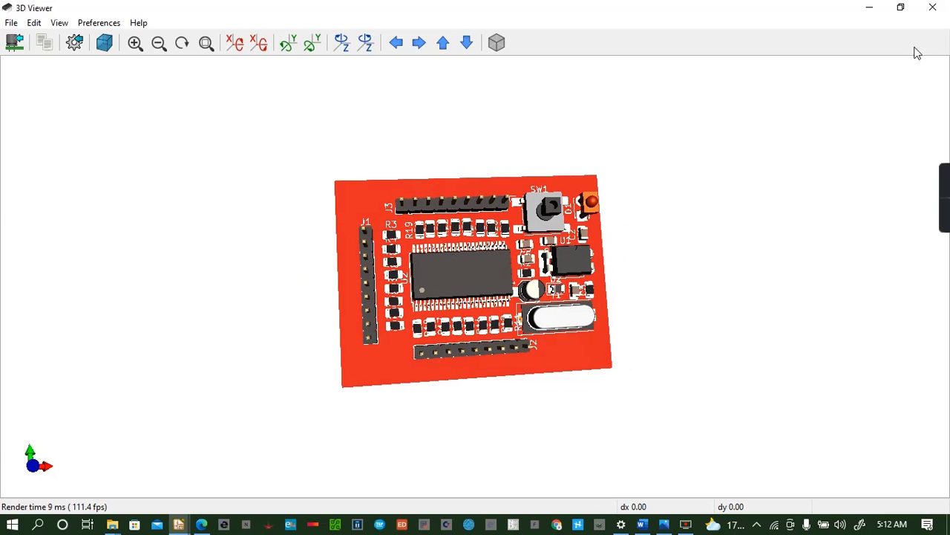
click(933, 7)
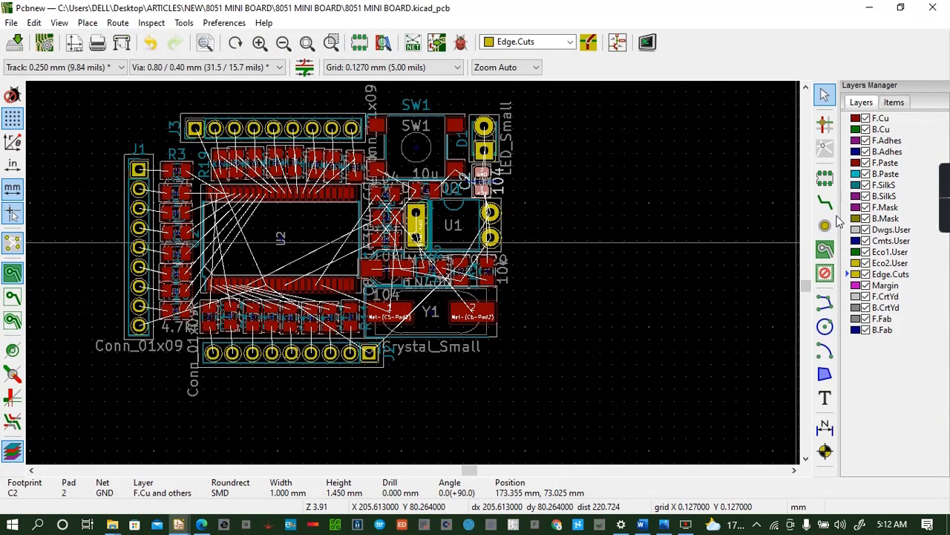
Draw a four-sided board outline of about 38.6 by 26.5 mm around all components on the Edge.Cuts layer
click(825, 301)
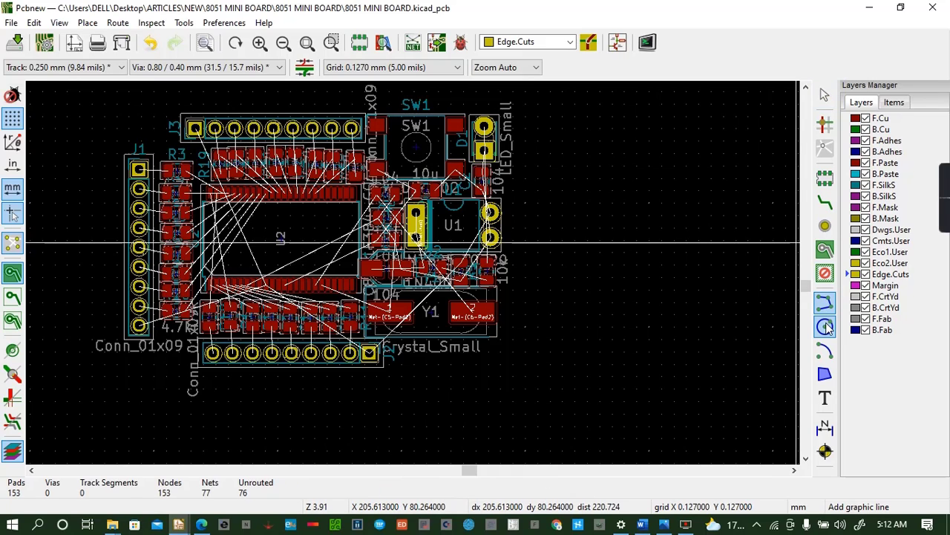
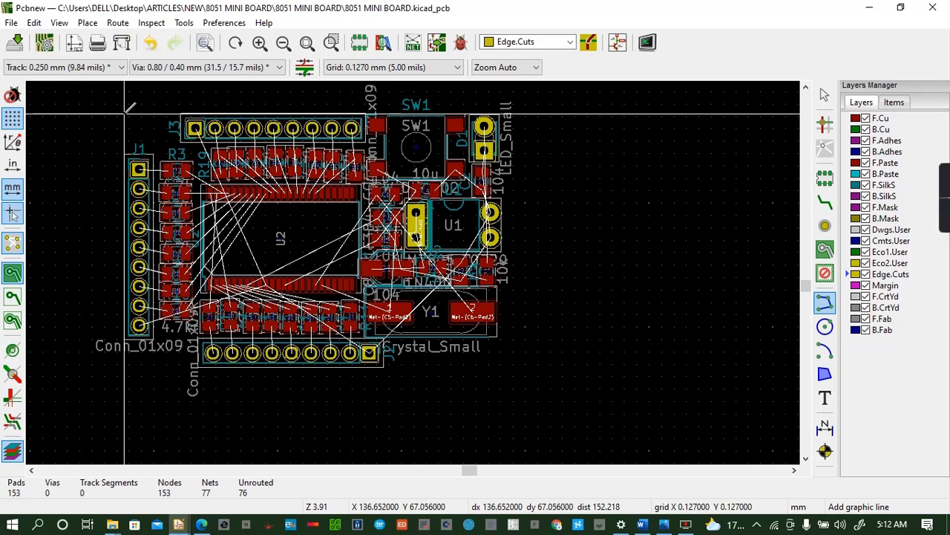
click(125, 114)
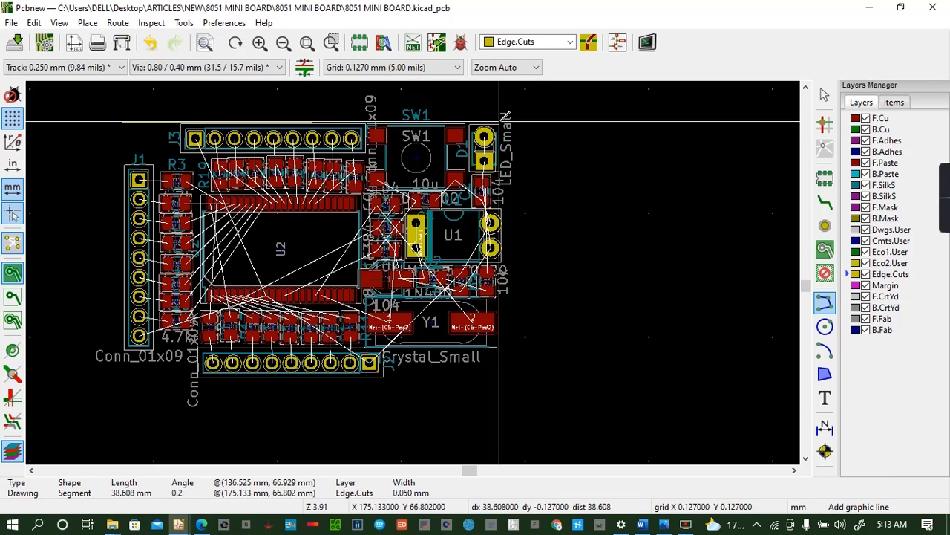
click(499, 121)
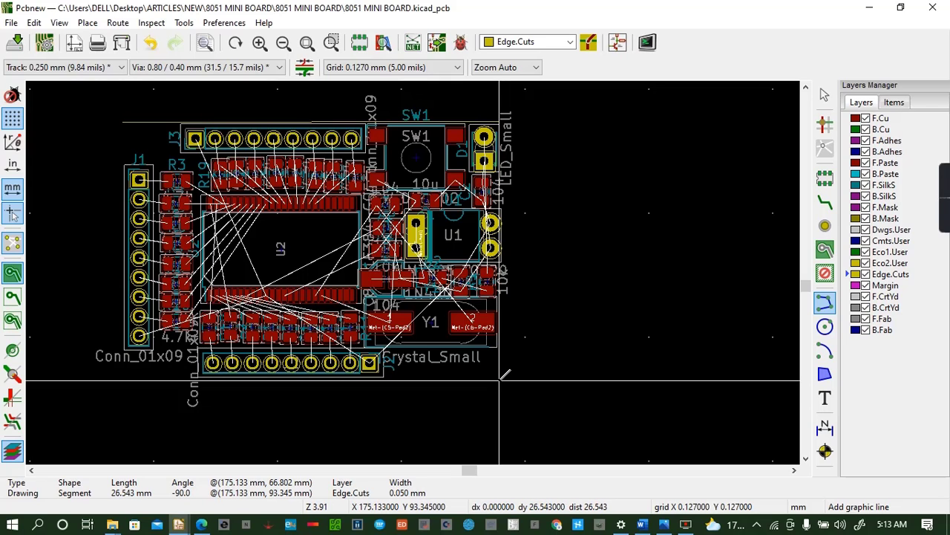
click(499, 380)
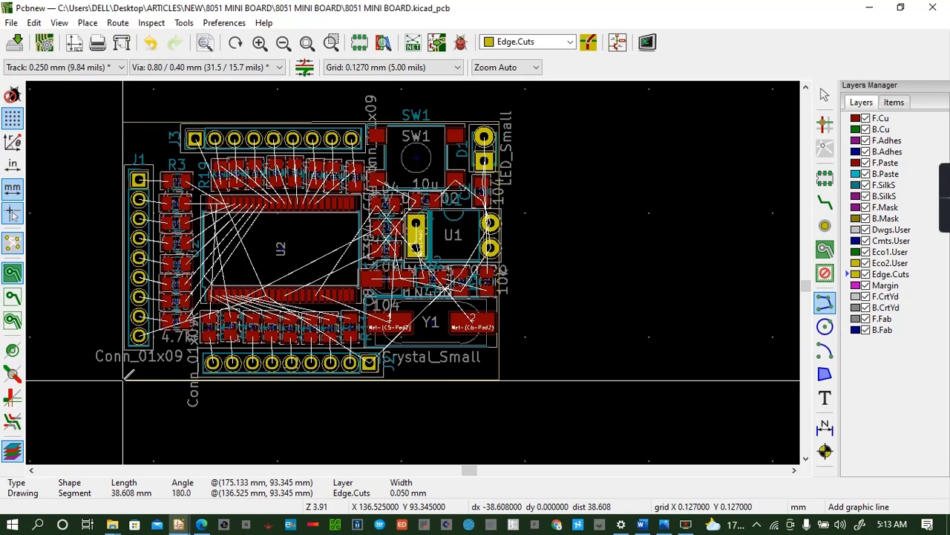
click(123, 380)
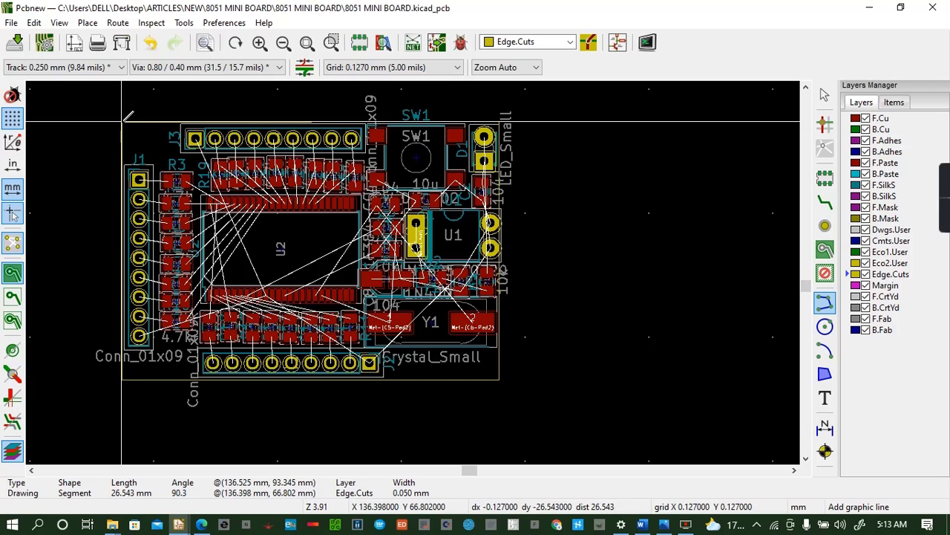
double_click(123, 121)
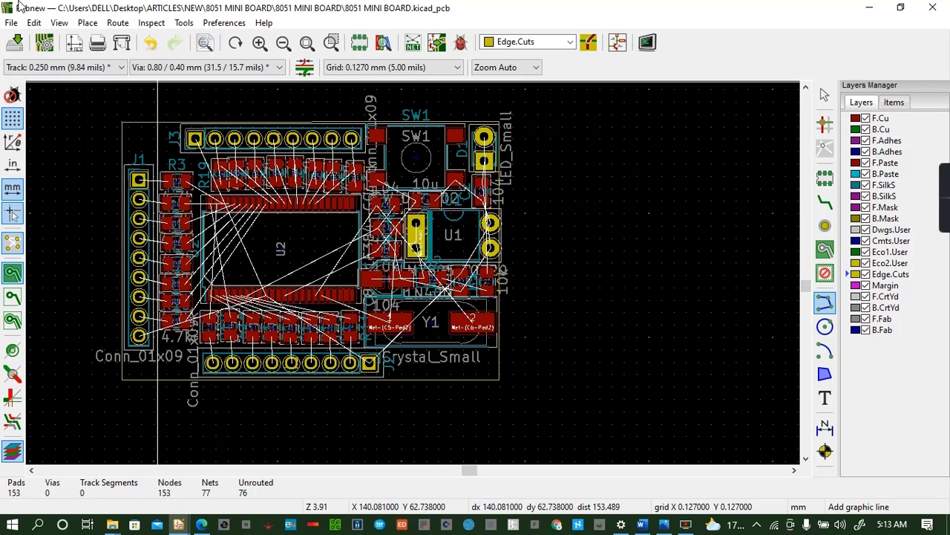
Check the newly outlined board in the 3D viewer, tilting it, and return to the layout
click(59, 22)
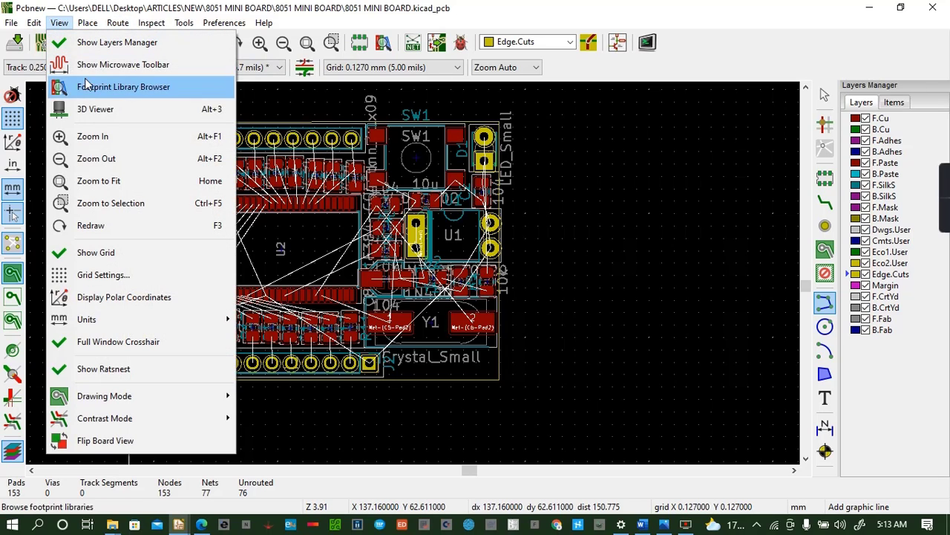
click(126, 114)
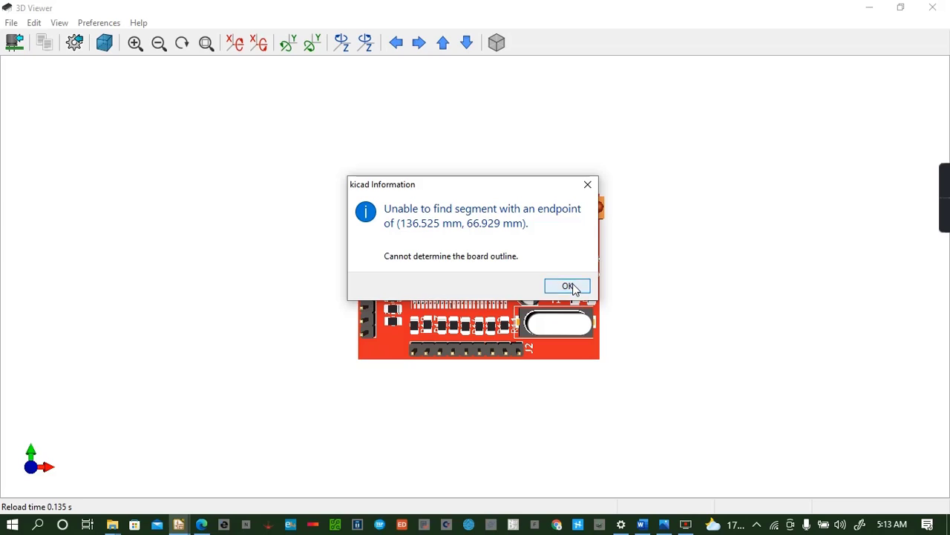
click(568, 287)
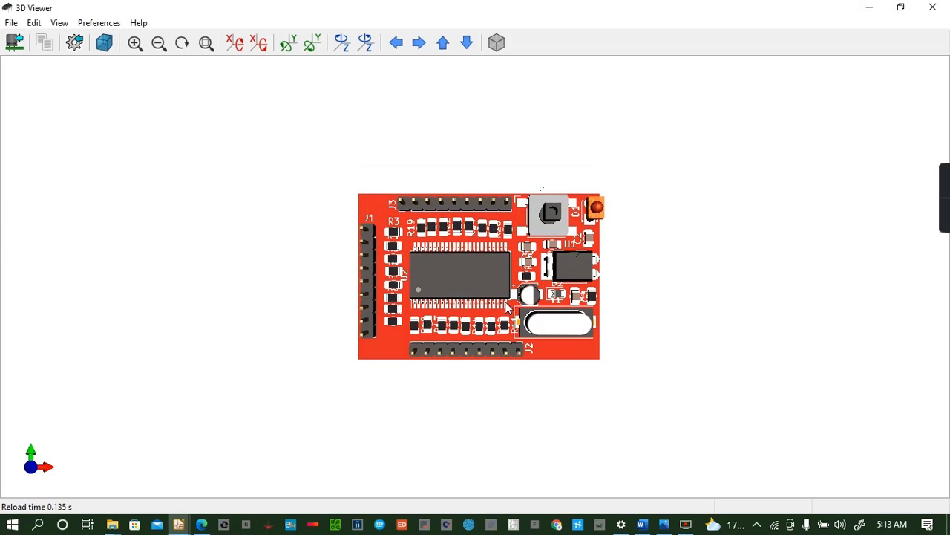
drag(506, 305, 546, 383)
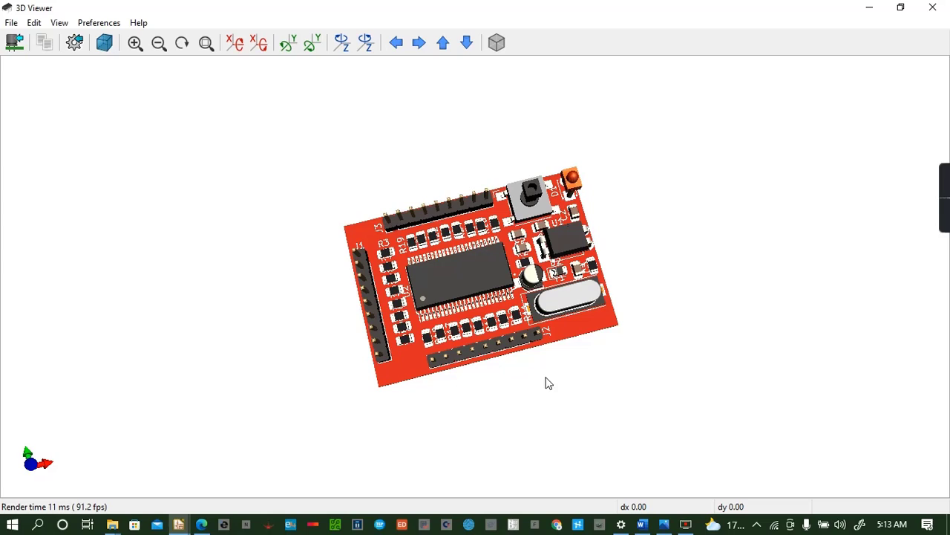
click(933, 8)
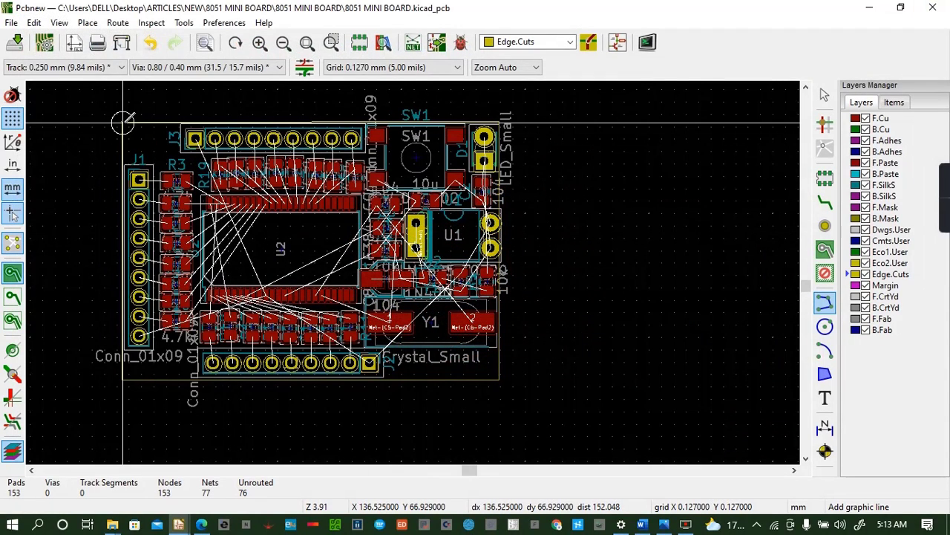
Undo the outline's left edge and redraw it, about 26.4 mm long, ending exactly at the outline's starting corner
click(148, 46)
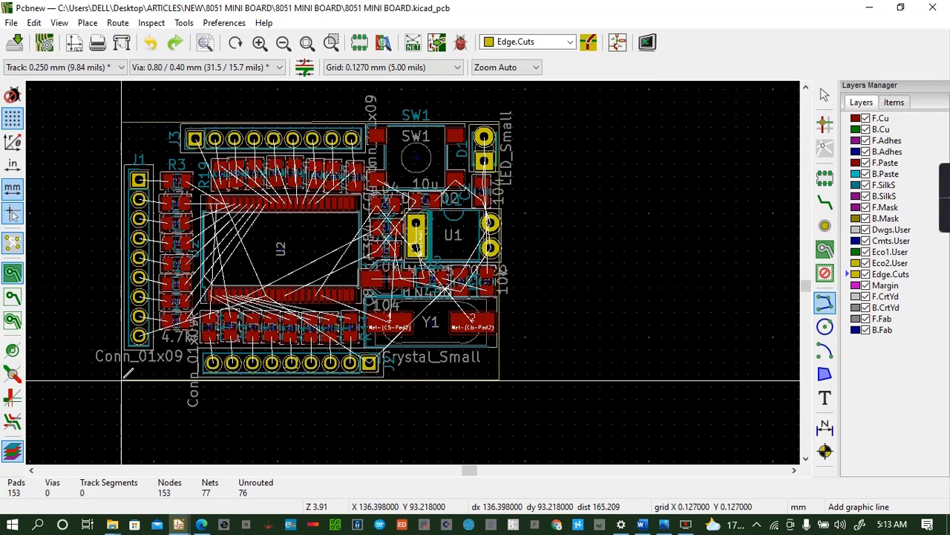
click(122, 381)
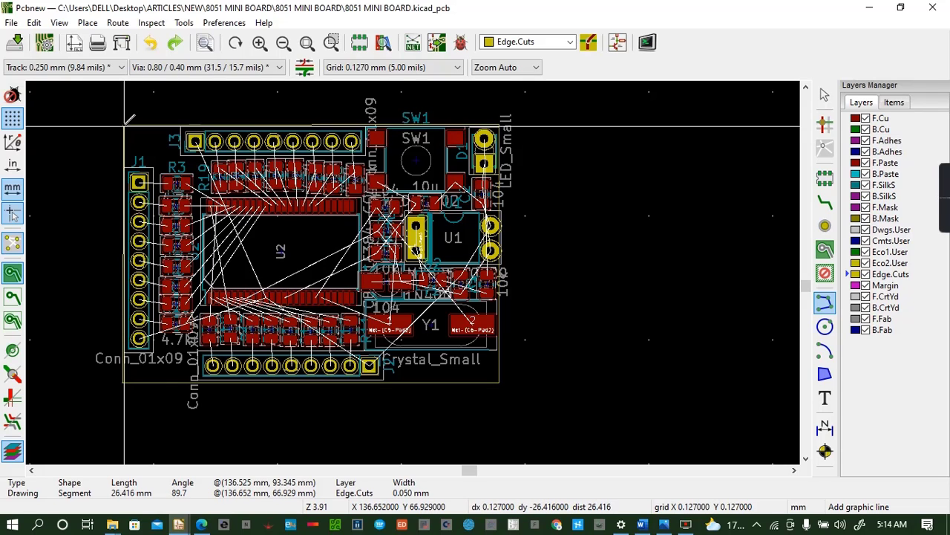
click(122, 125)
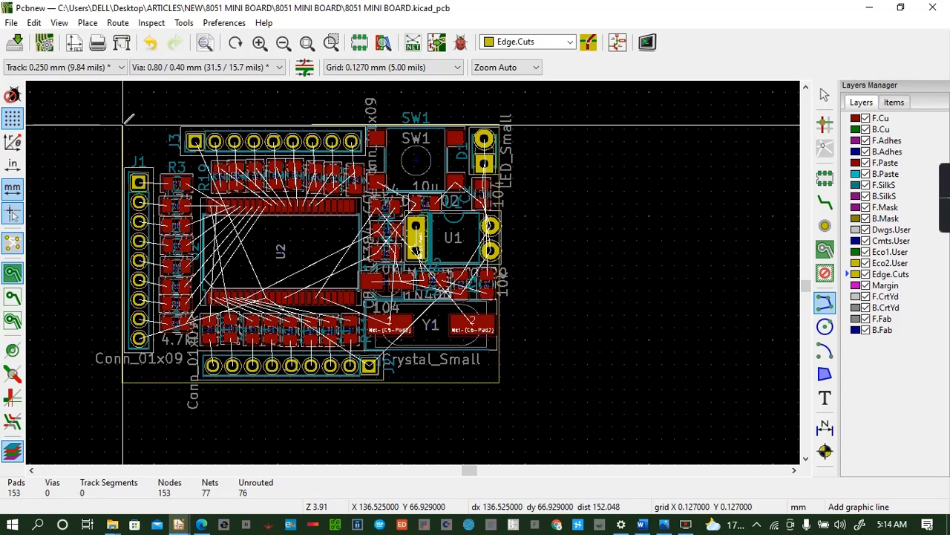
Recheck the board with its corrected outline in the 3D viewer from a tilted angle, and return to the layout
click(59, 22)
click(115, 105)
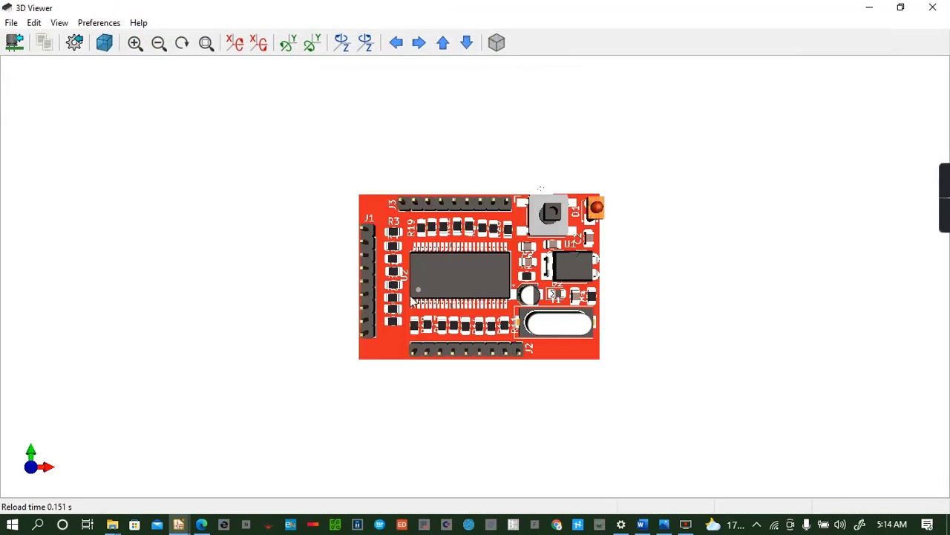
drag(409, 295, 437, 403)
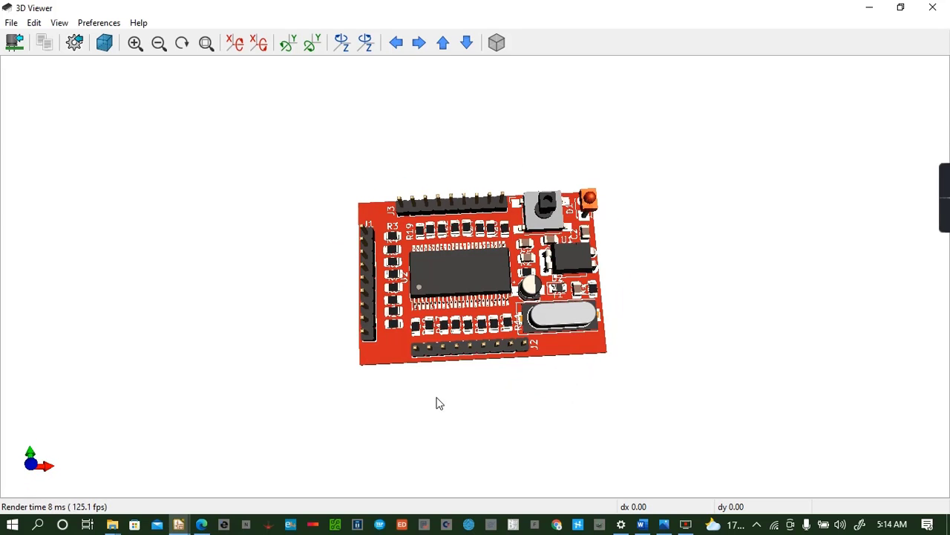
click(940, 8)
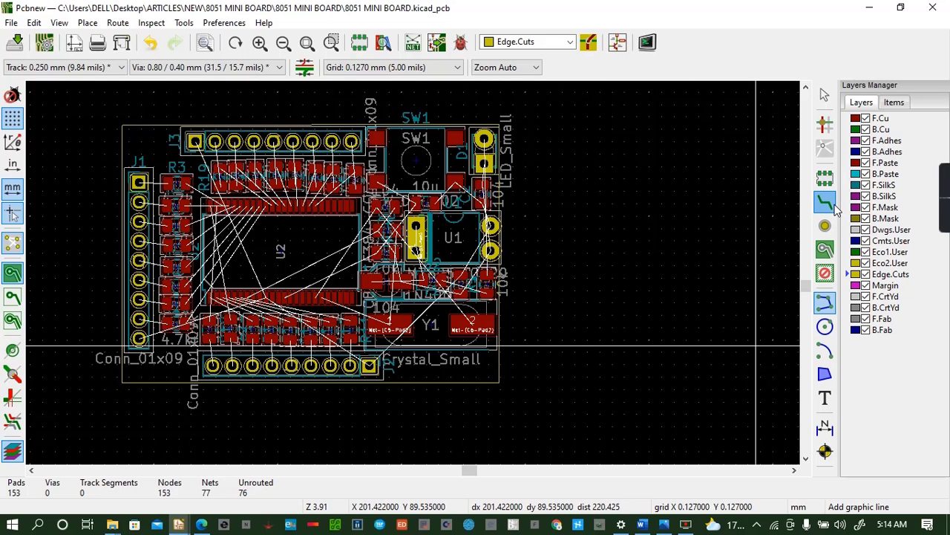
Try routing a front-copper track from the first resistor below J3 to the header's second pin, and undo it
click(834, 207)
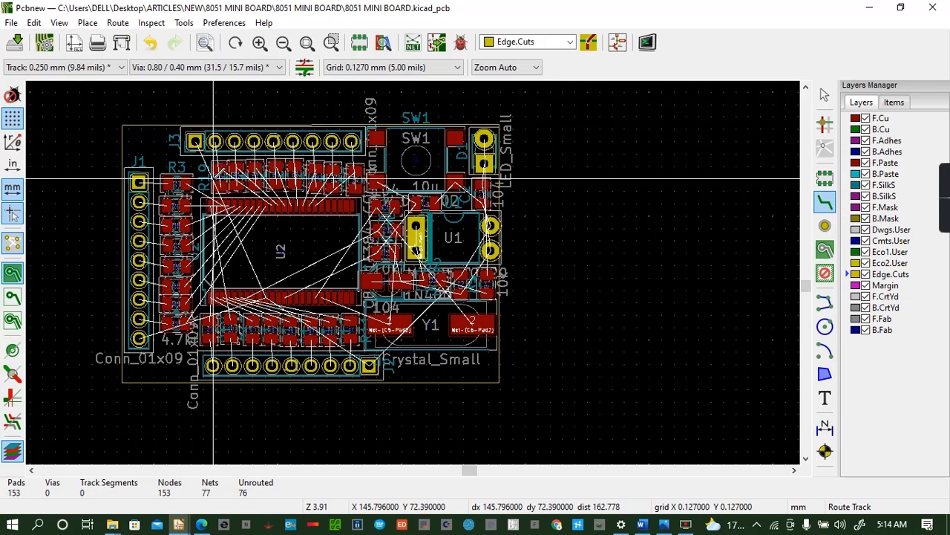
click(220, 187)
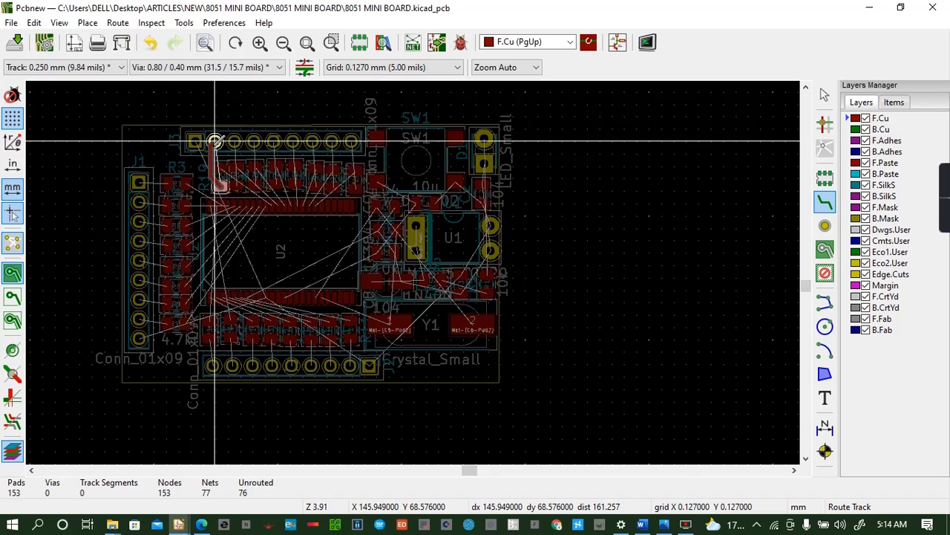
click(215, 141)
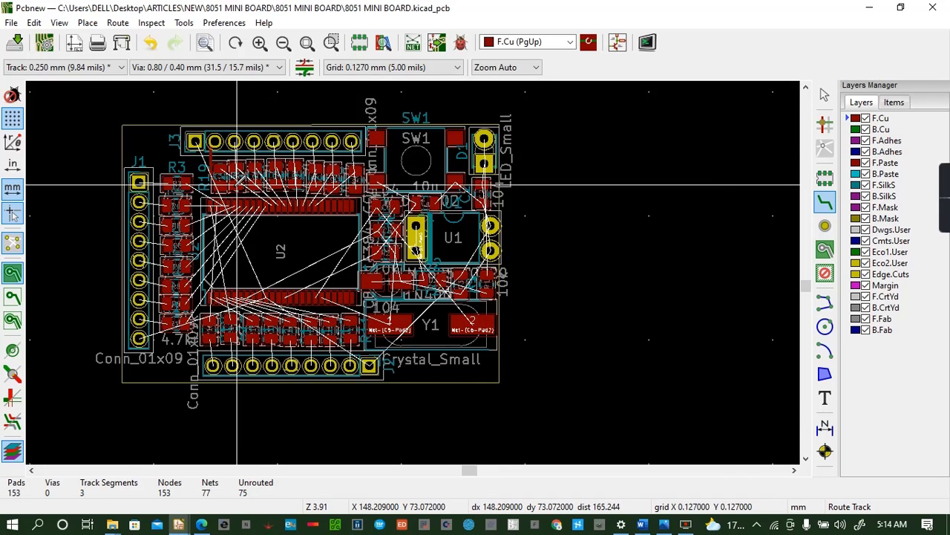
click(237, 185)
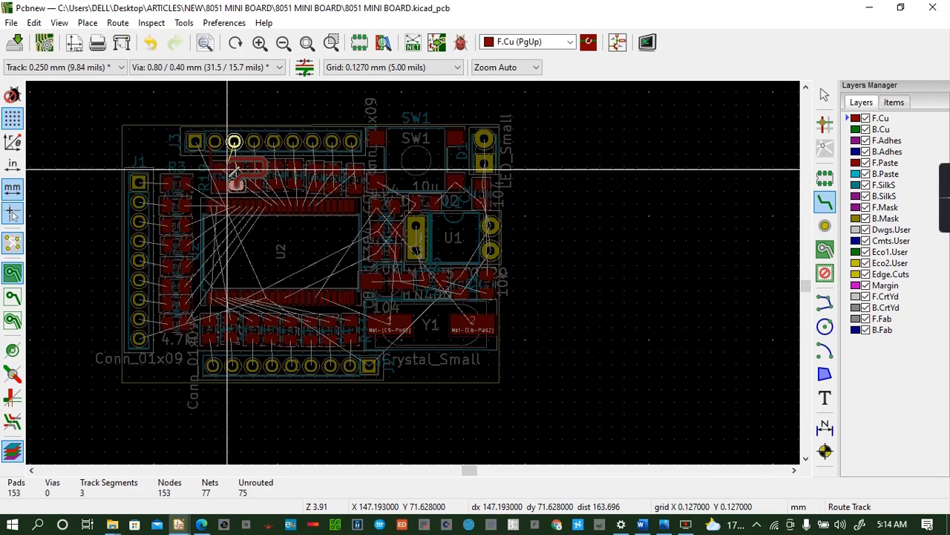
key(Escape)
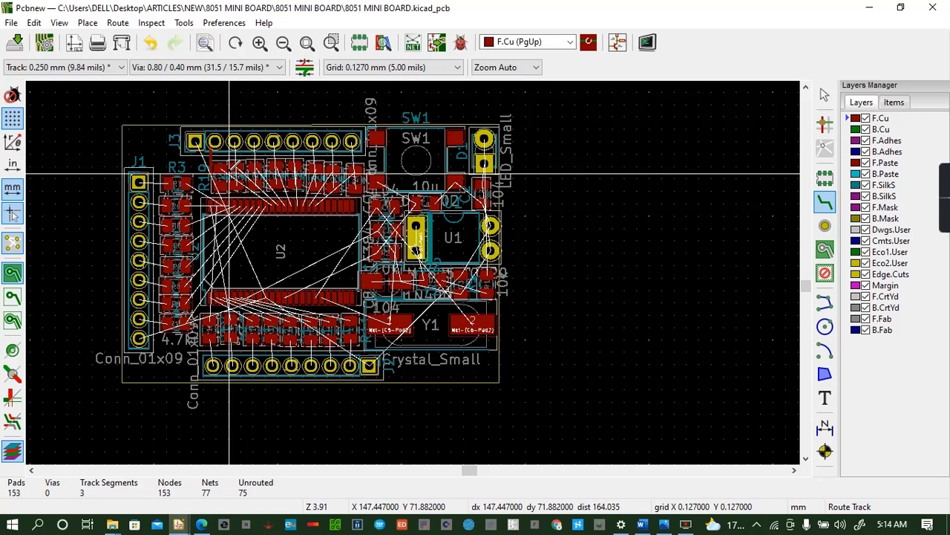
click(235, 166)
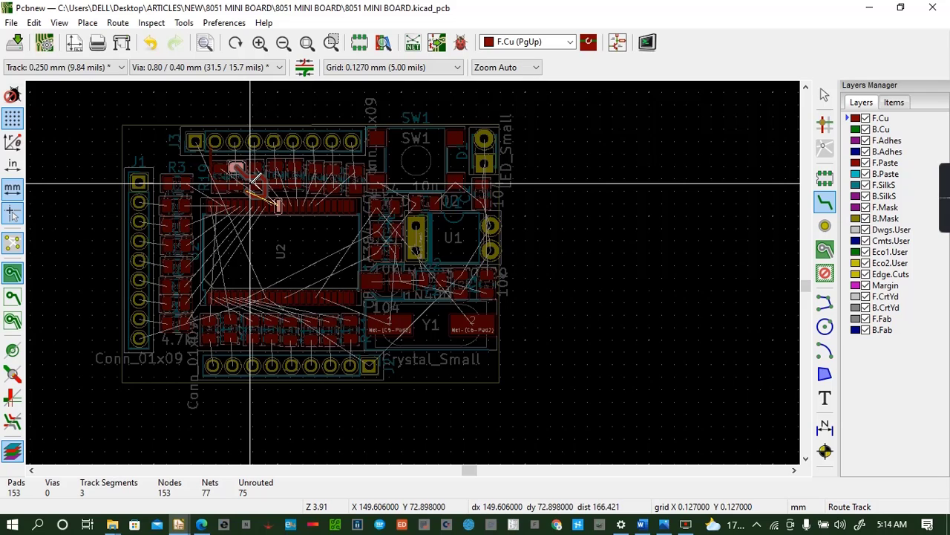
key(Escape)
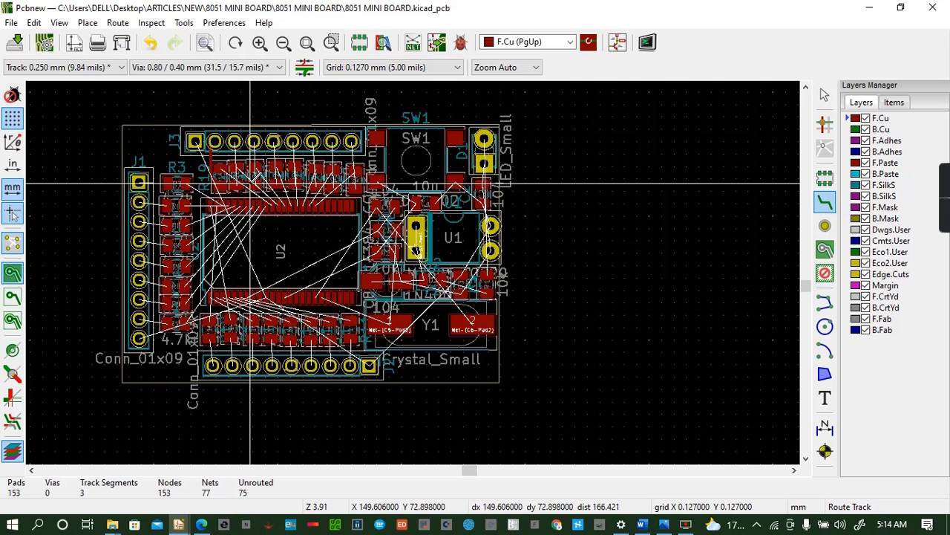
click(150, 43)
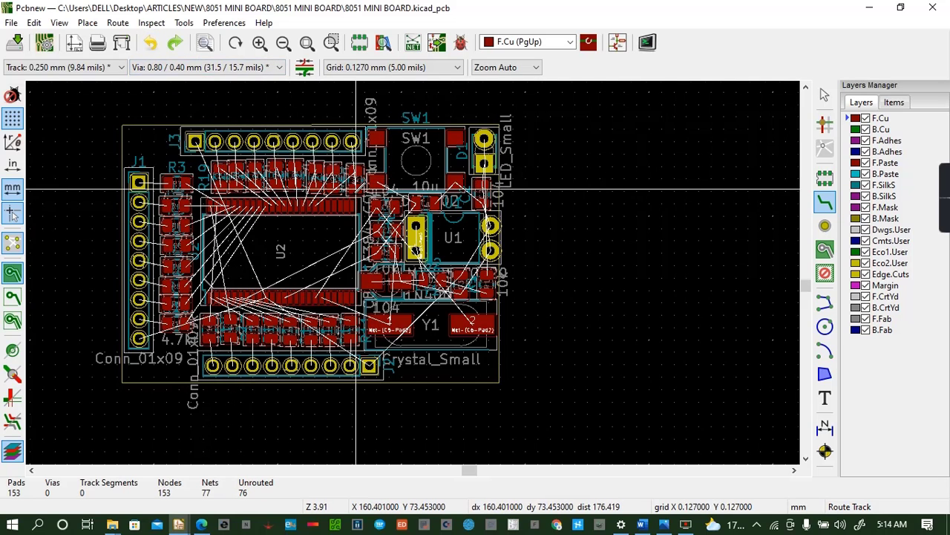
Try moving and rotating the row of resistors between J3 and U2 as a group, and undo the changes
scroll(356, 189, up, 3)
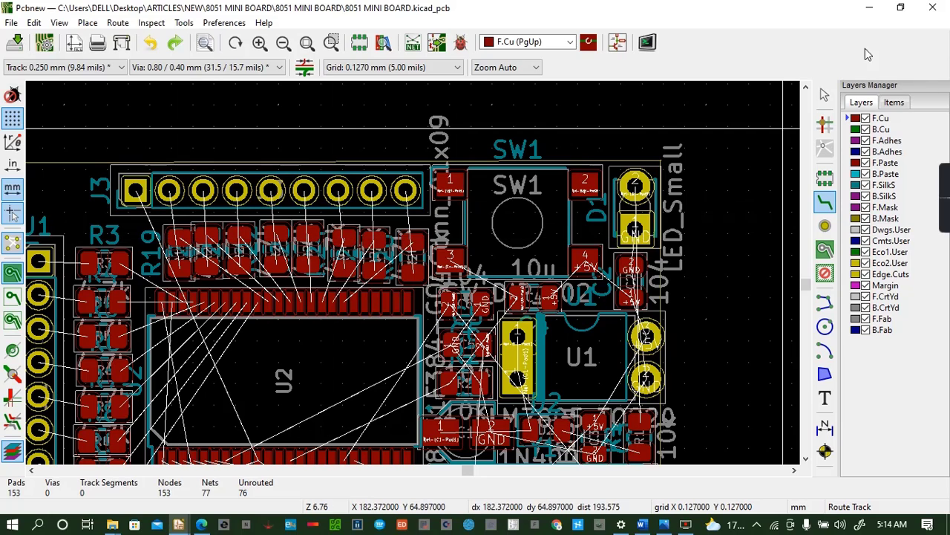
click(825, 97)
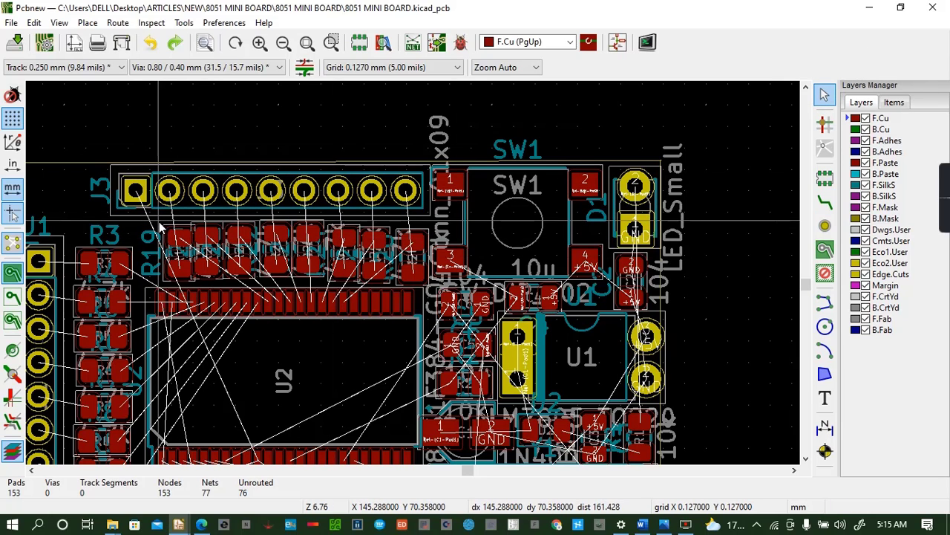
drag(158, 226, 436, 297)
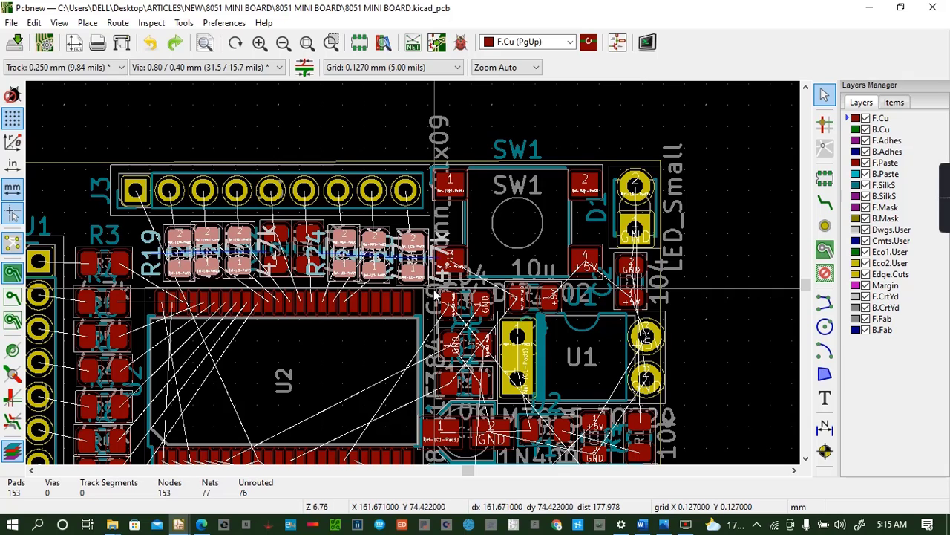
key(Escape)
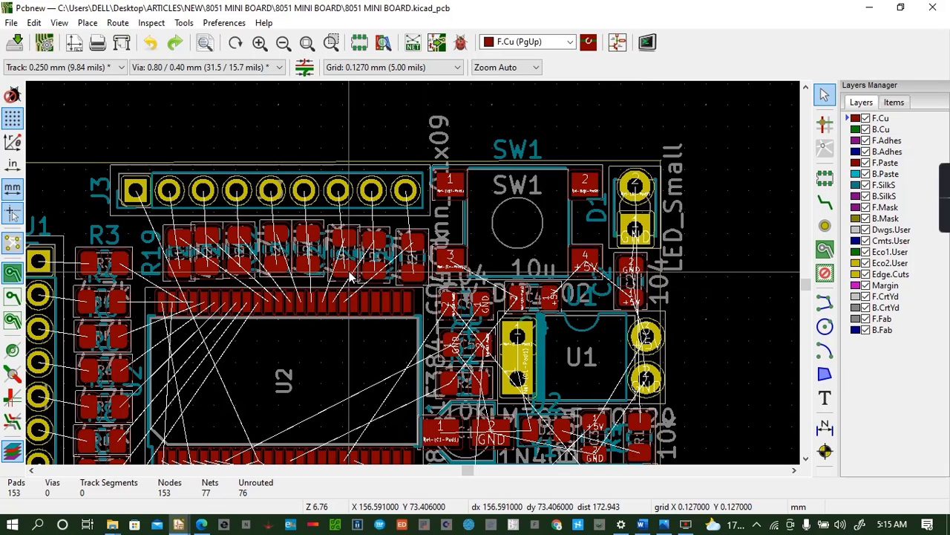
drag(213, 255, 428, 288)
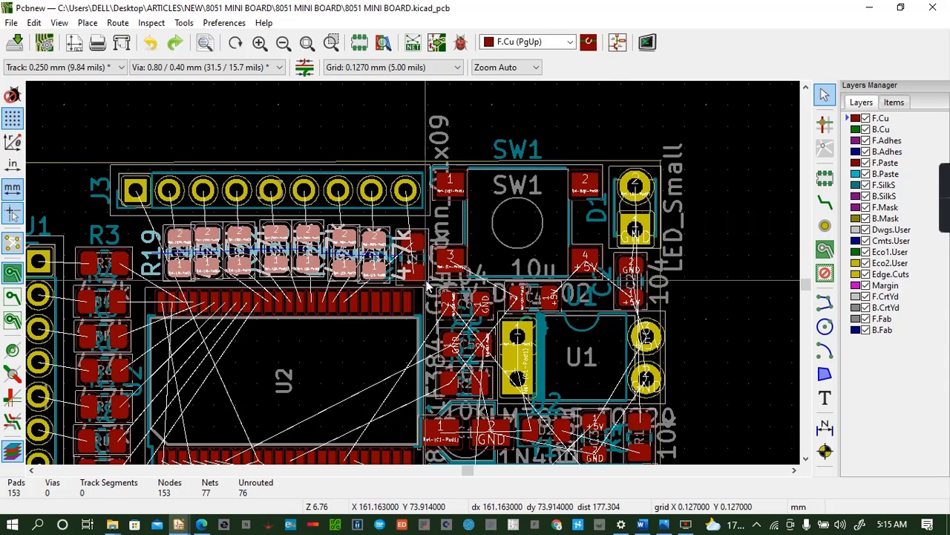
key(m)
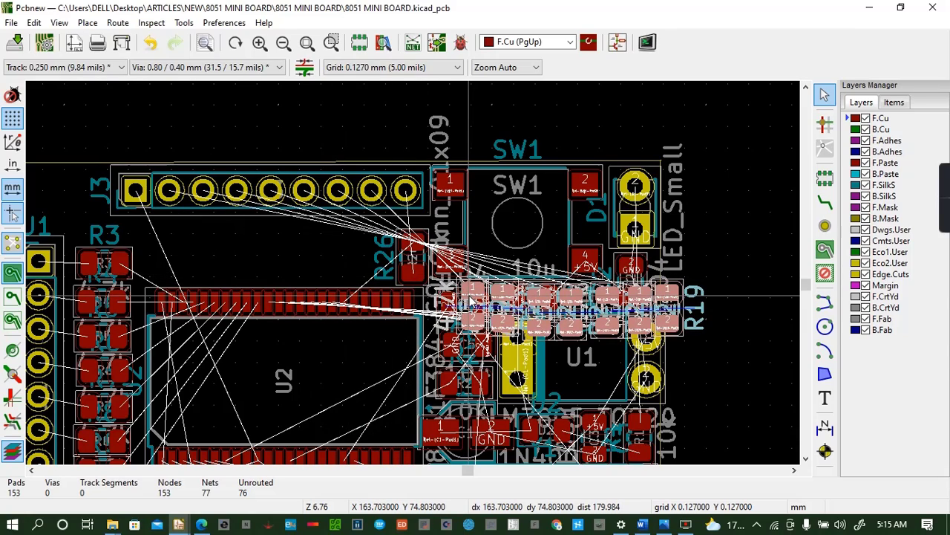
click(170, 247)
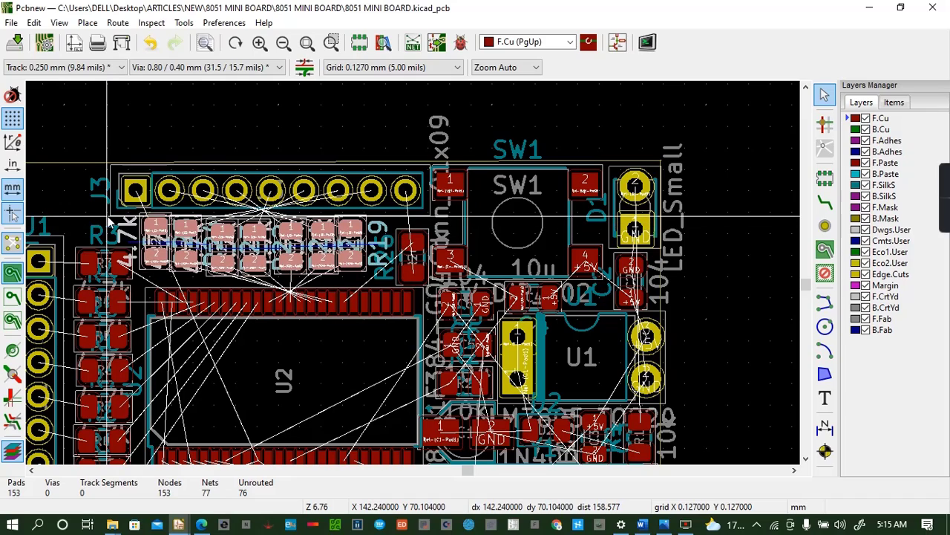
key(r)
key(r)
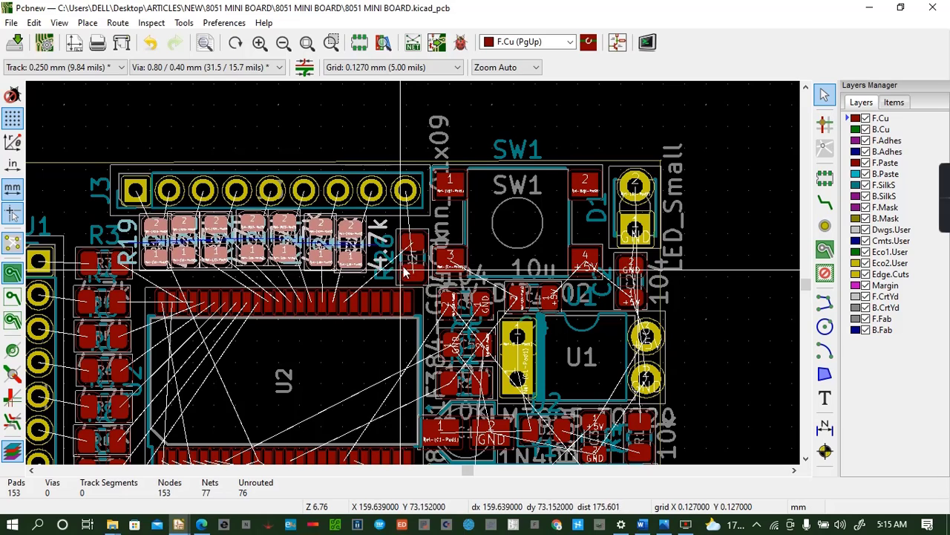
key(Escape)
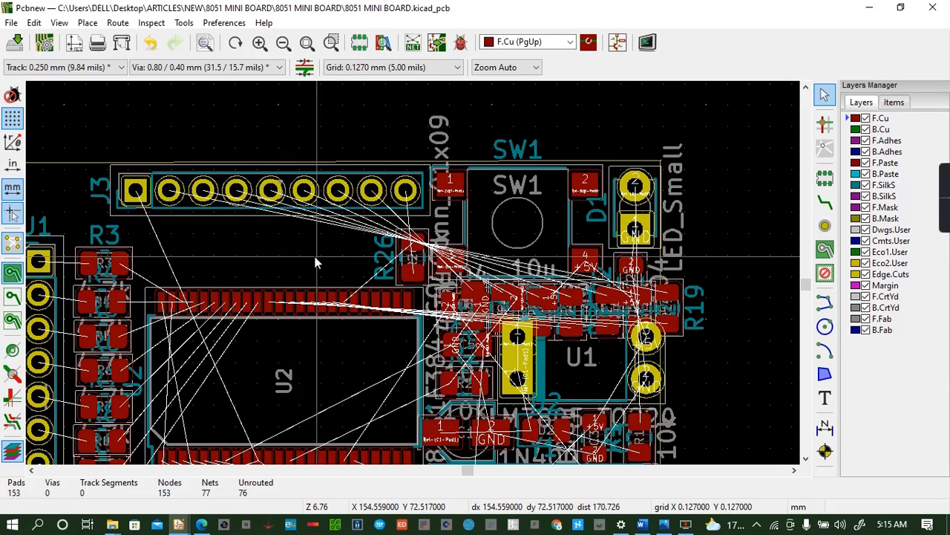
click(151, 43)
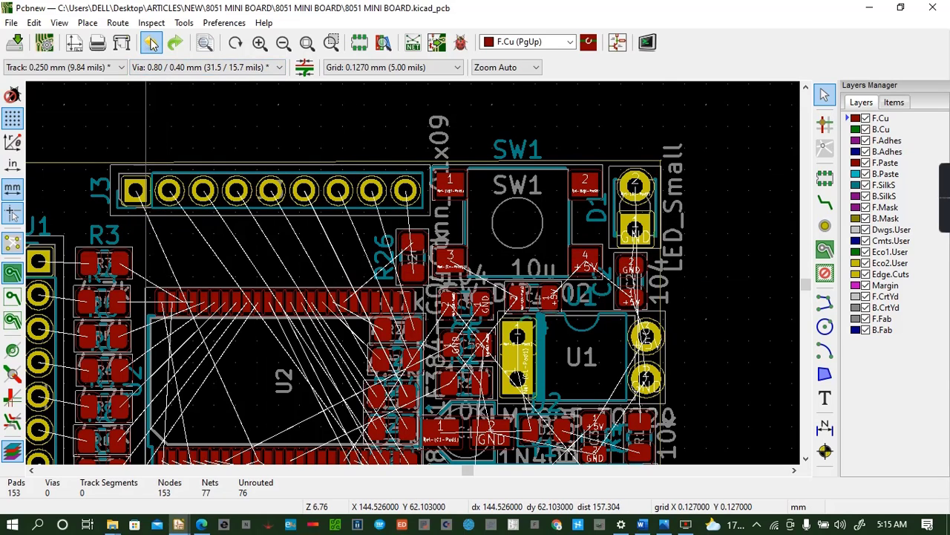
click(151, 42)
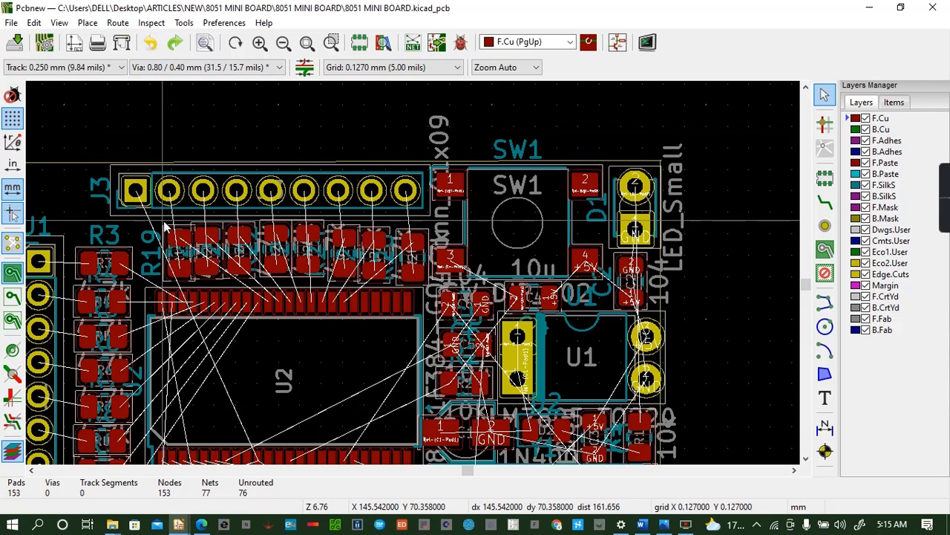
drag(164, 236, 430, 292)
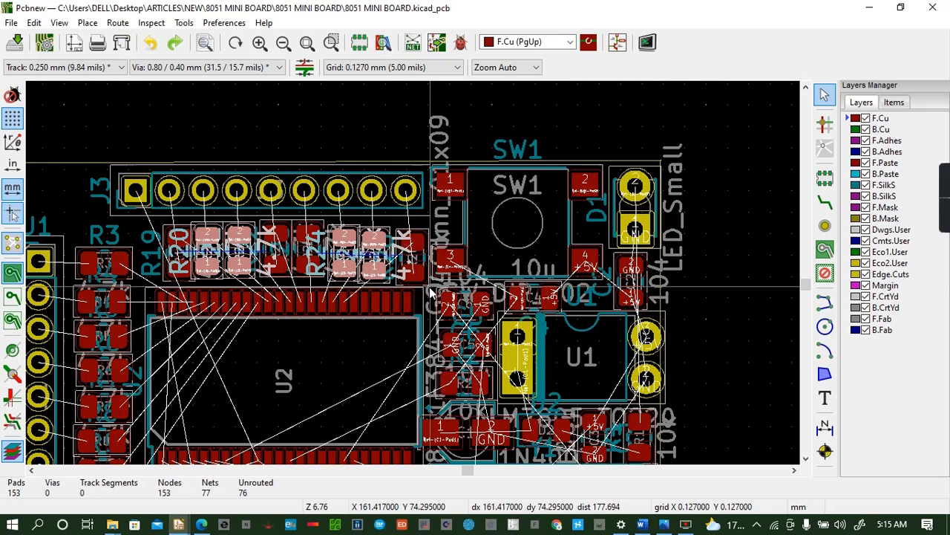
click(152, 223)
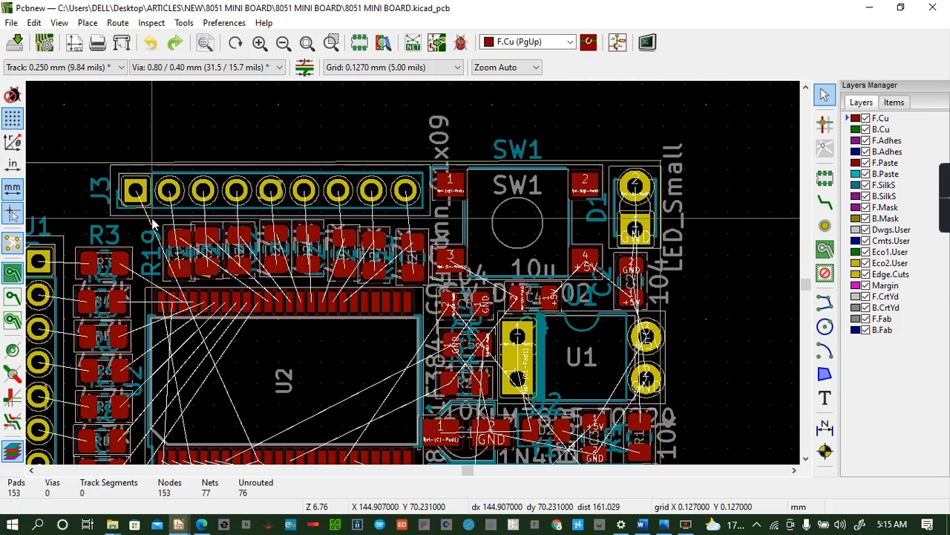
drag(152, 223, 431, 295)
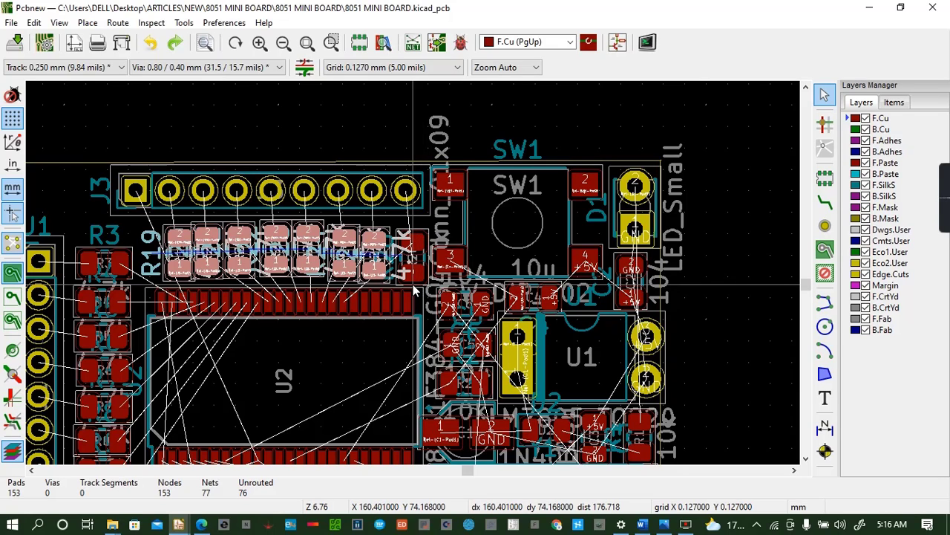
Route F.Cu tracks from U2's upper pad row to the third and fourth resistors in the column beside J1
key(x)
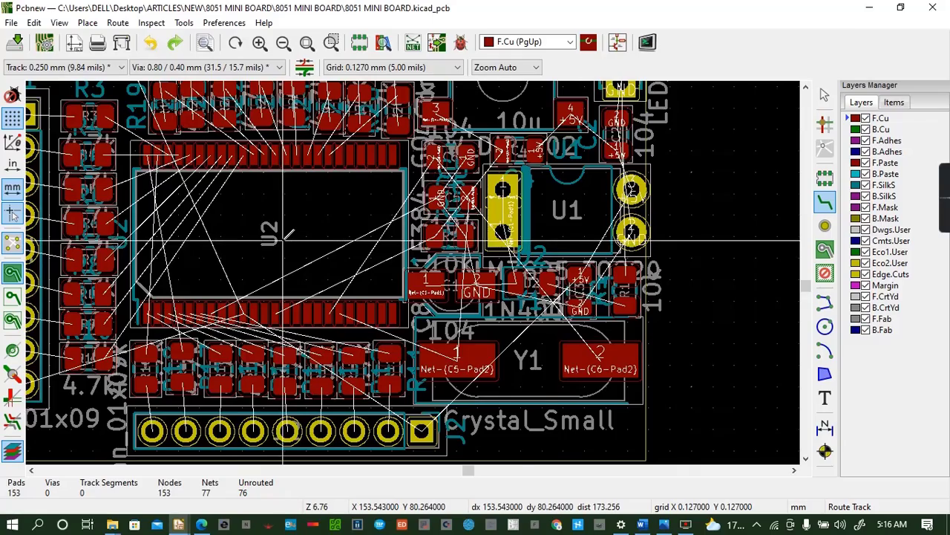
scroll(281, 236, up, 1)
scroll(418, 266, up, 1)
scroll(418, 265, down, 2)
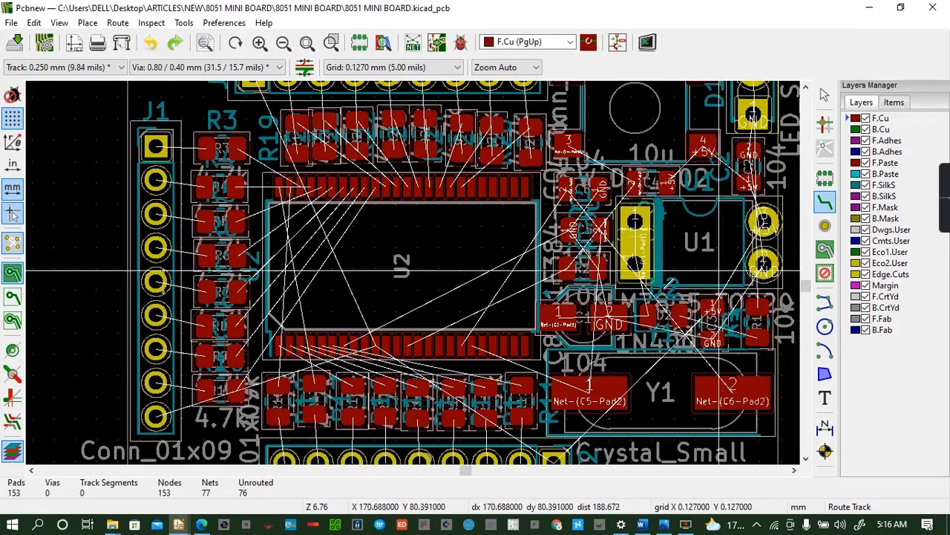
click(321, 187)
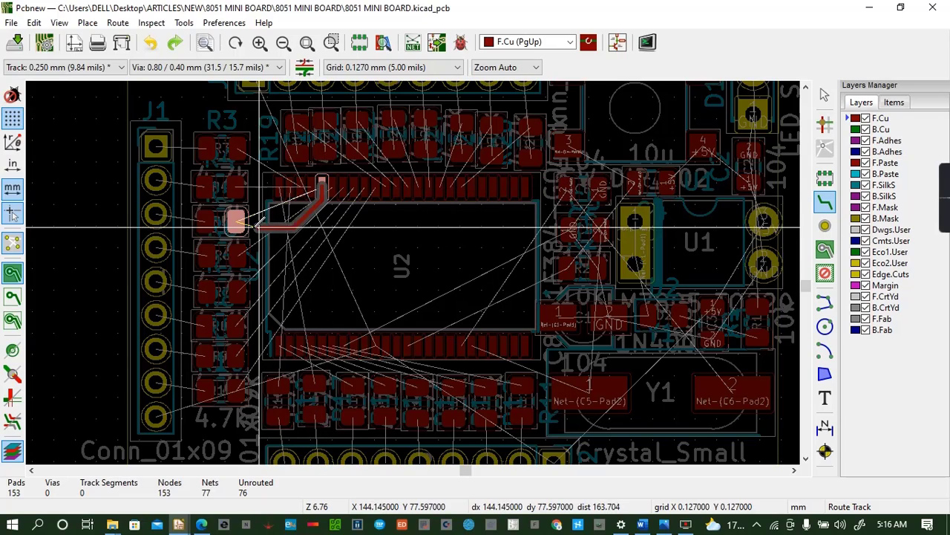
click(236, 221)
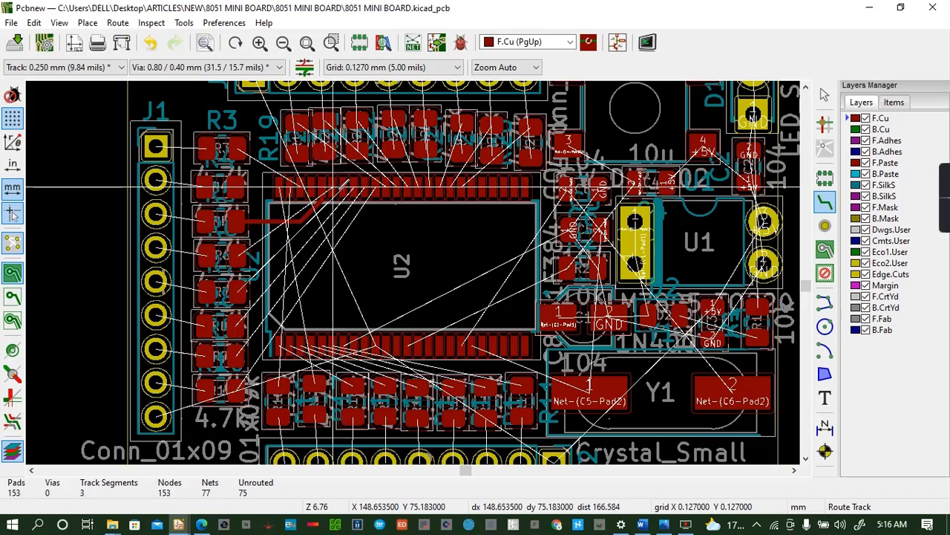
click(236, 256)
click(331, 188)
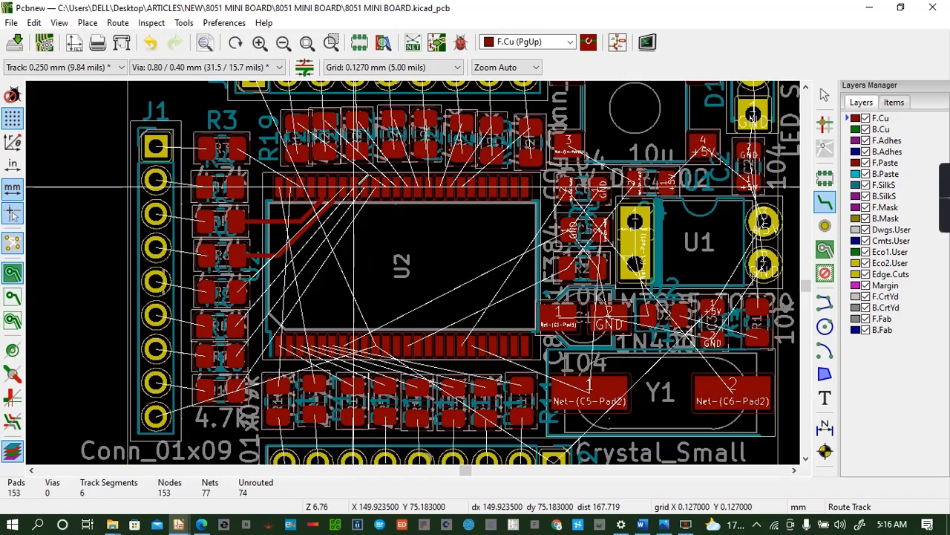
Route F.Cu tracks from U2's upper pad row to the sixth, seventh and eighth resistors in the column beside J1
click(359, 187)
click(239, 312)
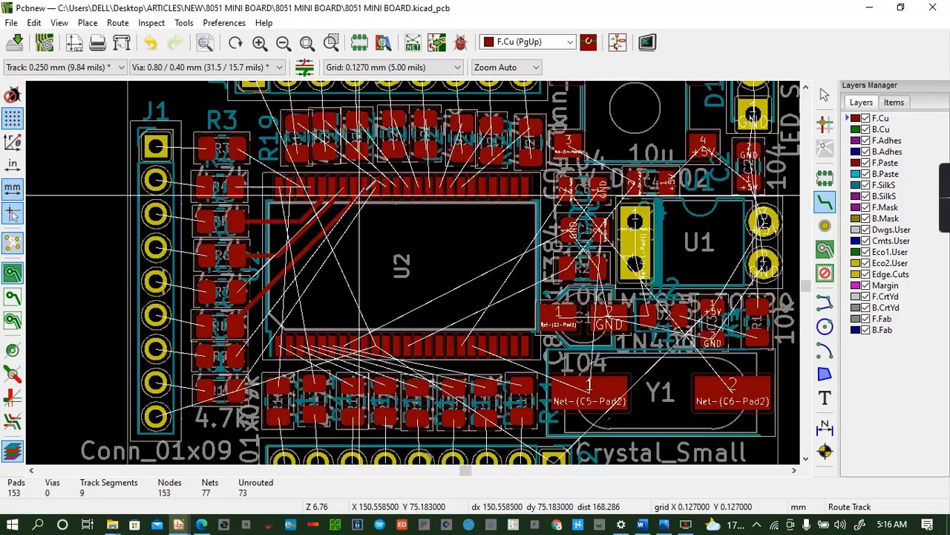
click(367, 187)
click(245, 346)
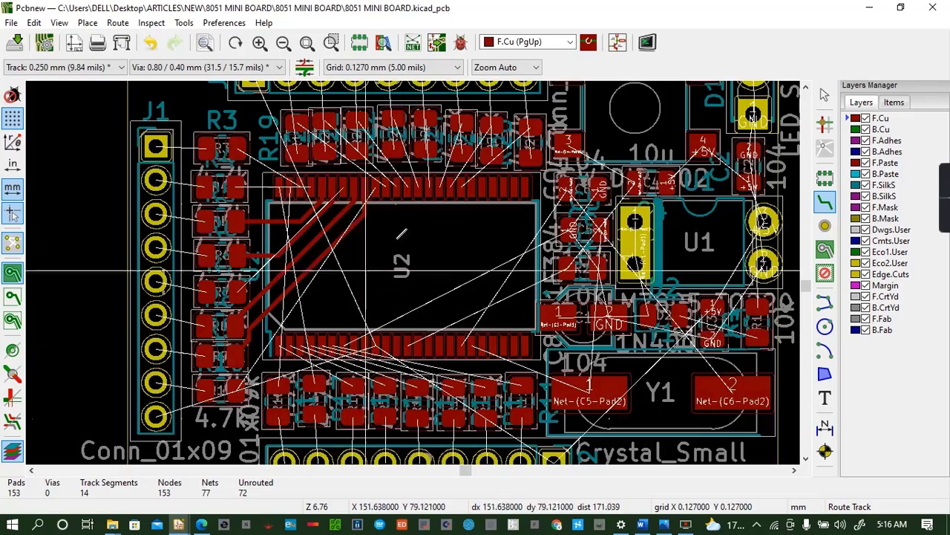
click(375, 187)
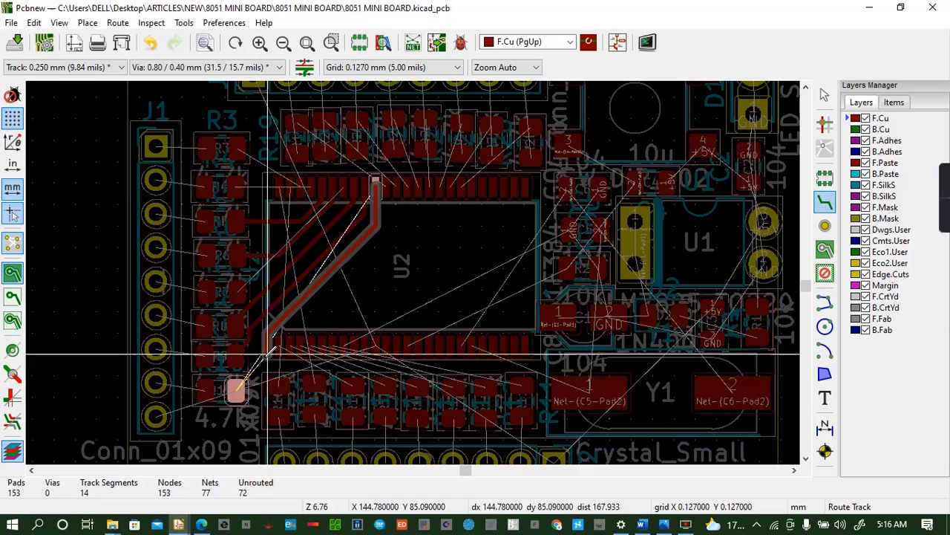
click(239, 385)
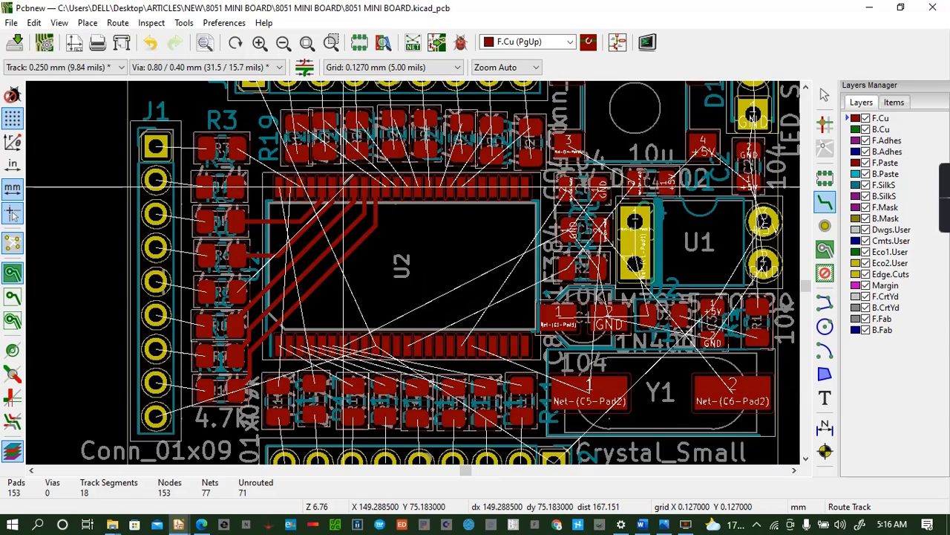
Route U2's upper pad to the fifth resistor beside J1, using two vias and a B.Cu section to cross the tracks, and save the board
click(344, 187)
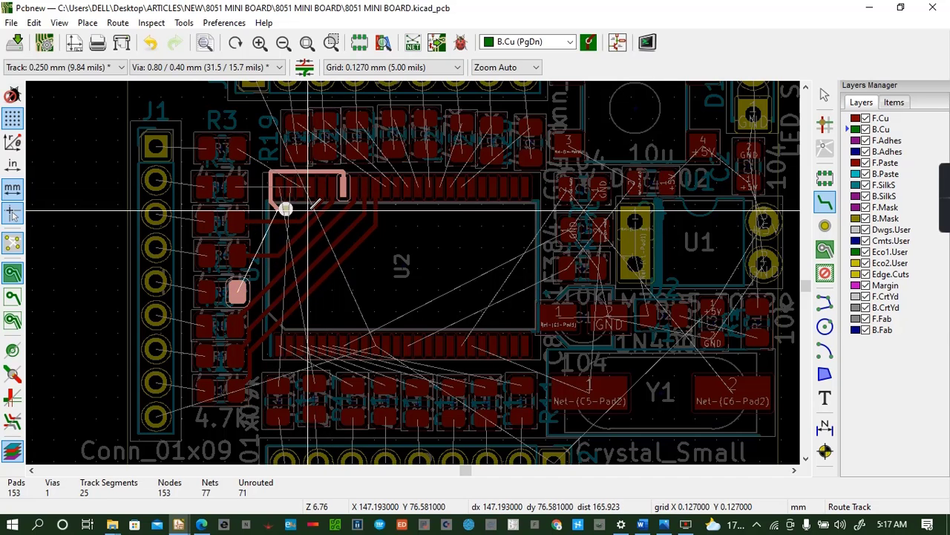
click(263, 272)
key(Escape)
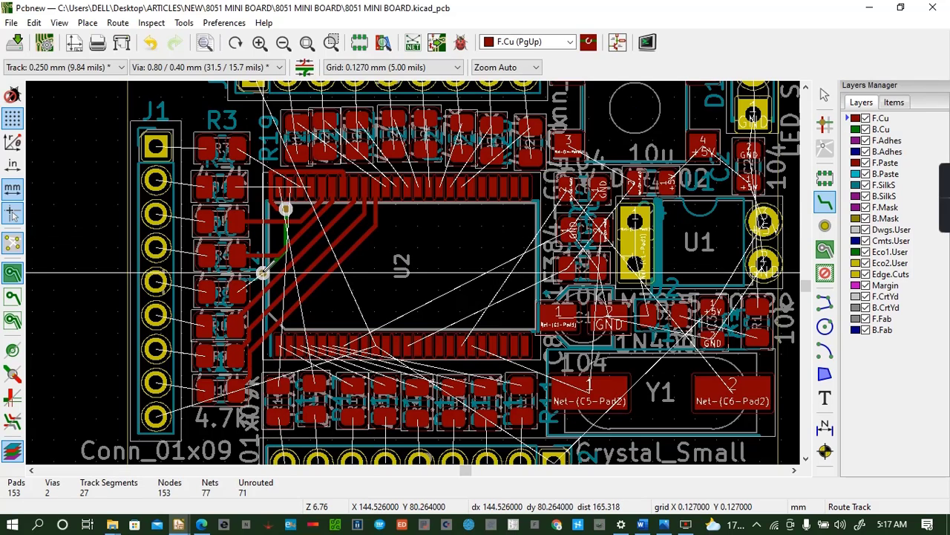
click(262, 273)
click(236, 285)
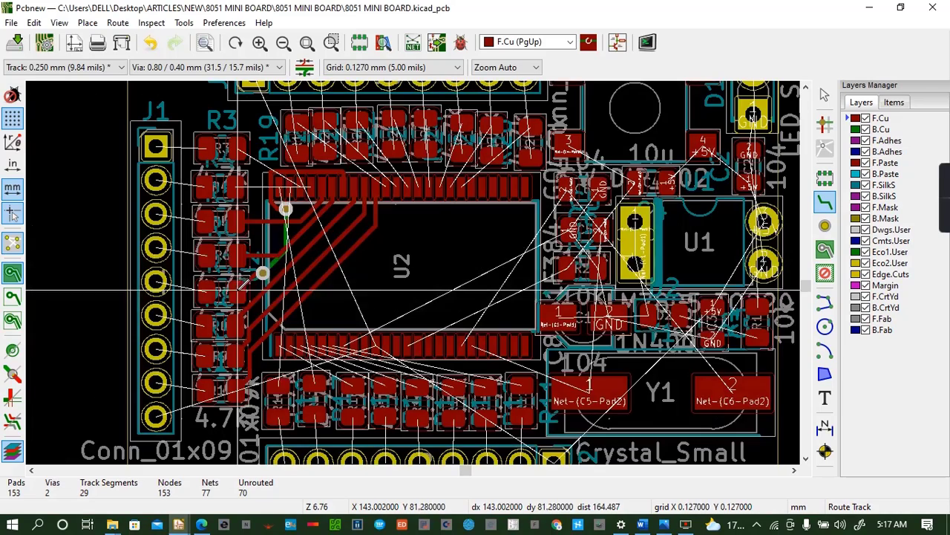
key(ctrl+s)
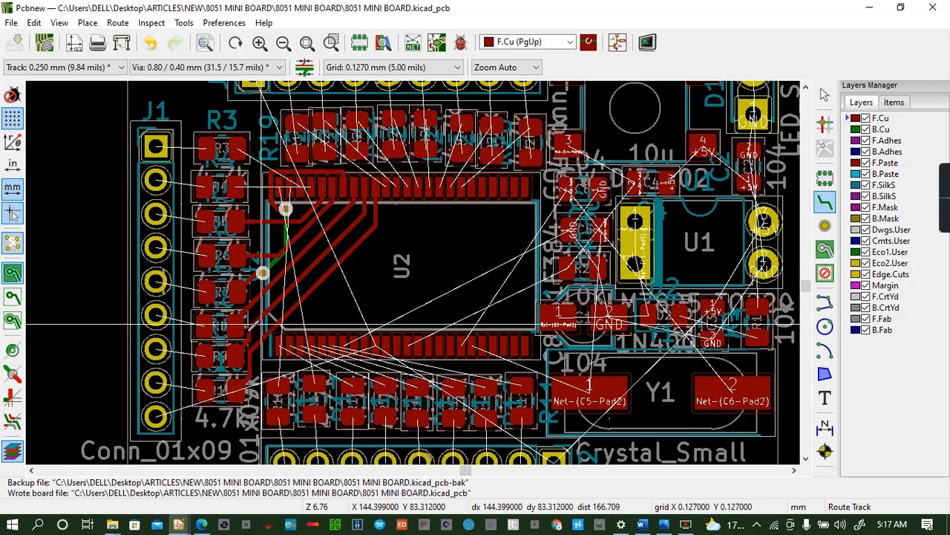
Try to route U2's upper pad to the second resistor beside J1, and undo the leftover track pieces
click(310, 183)
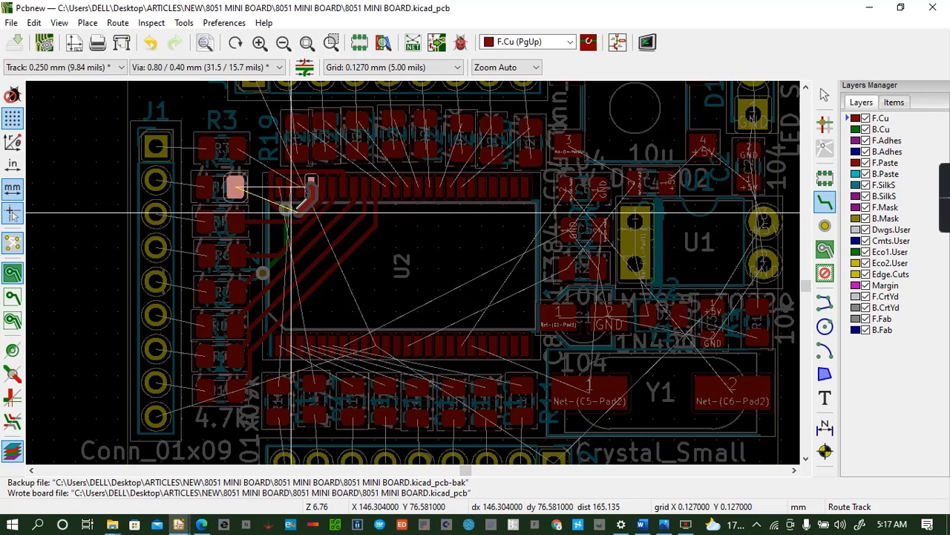
key(Escape)
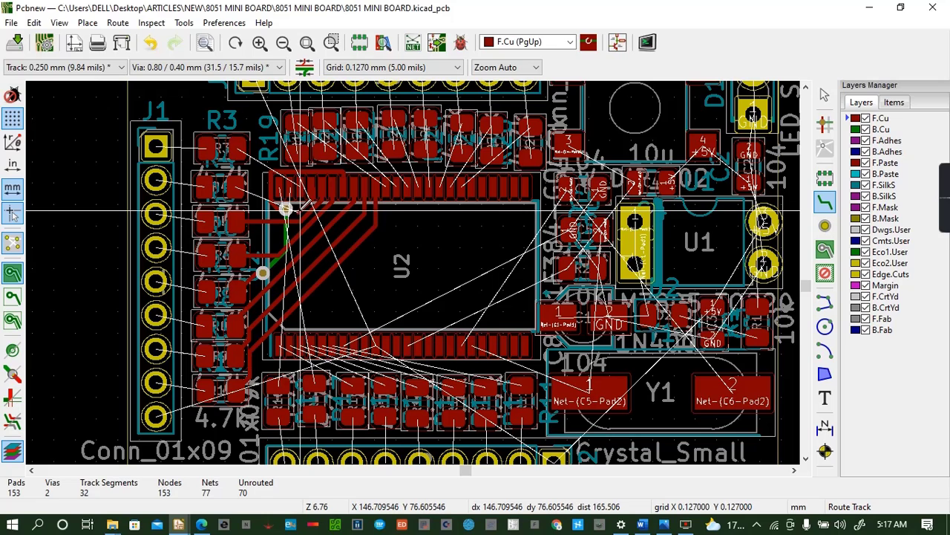
click(297, 214)
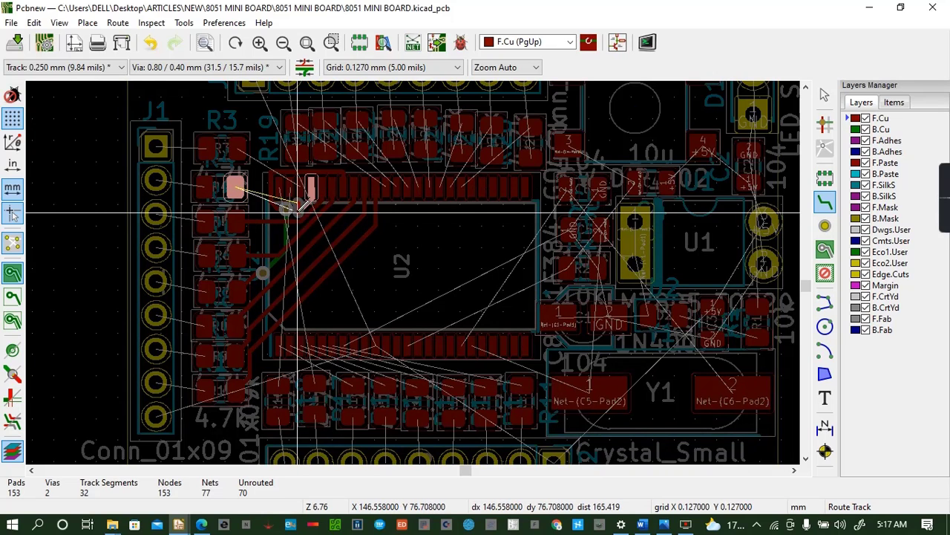
key(Escape)
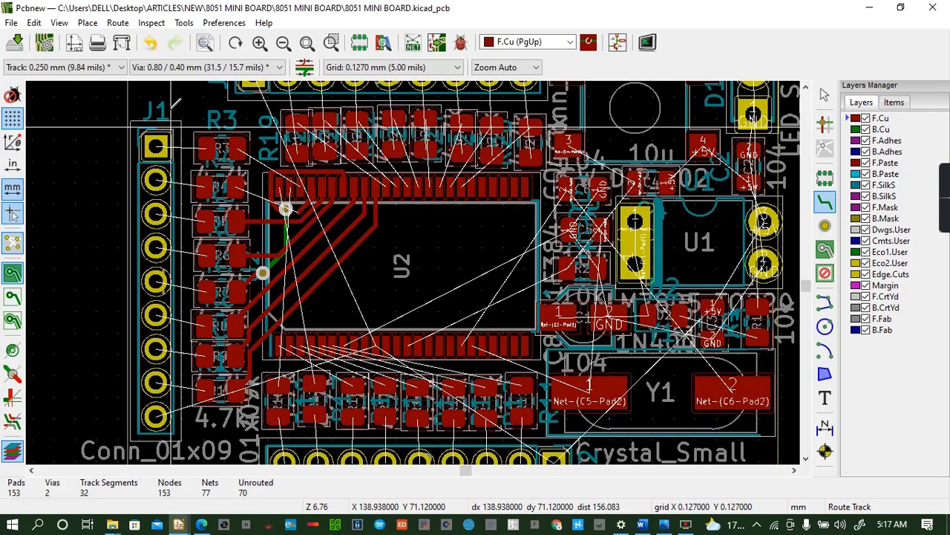
click(149, 45)
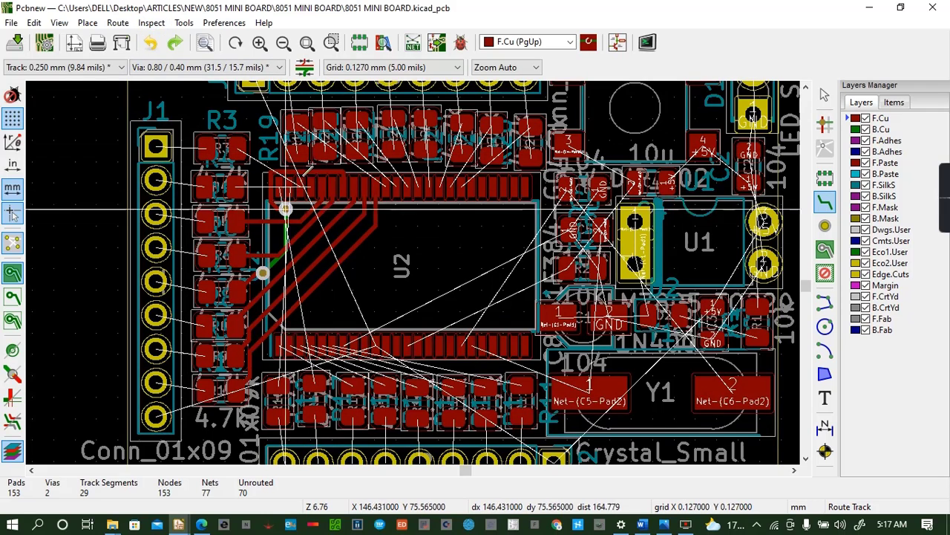
Try to route U2's first upper pad toward the second resistor in the row above J2, and cancel the track
click(283, 186)
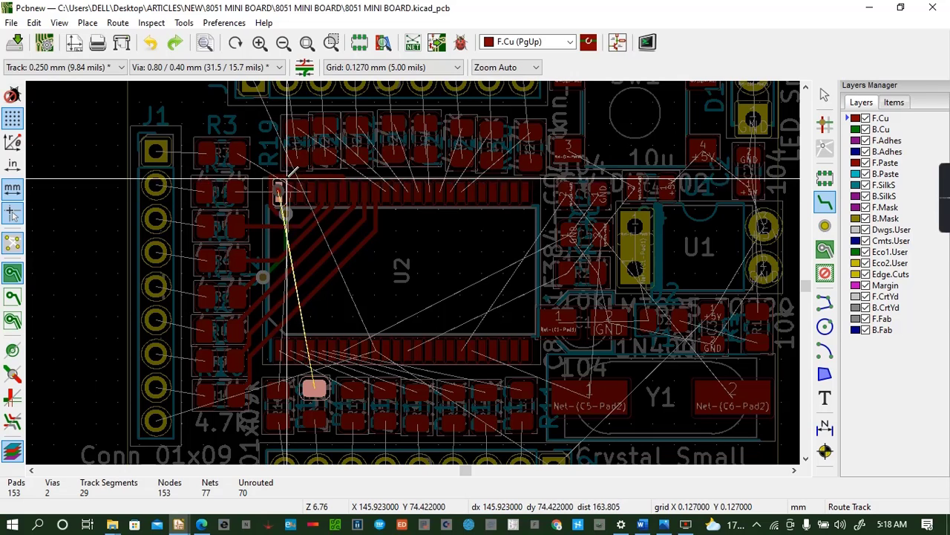
click(280, 188)
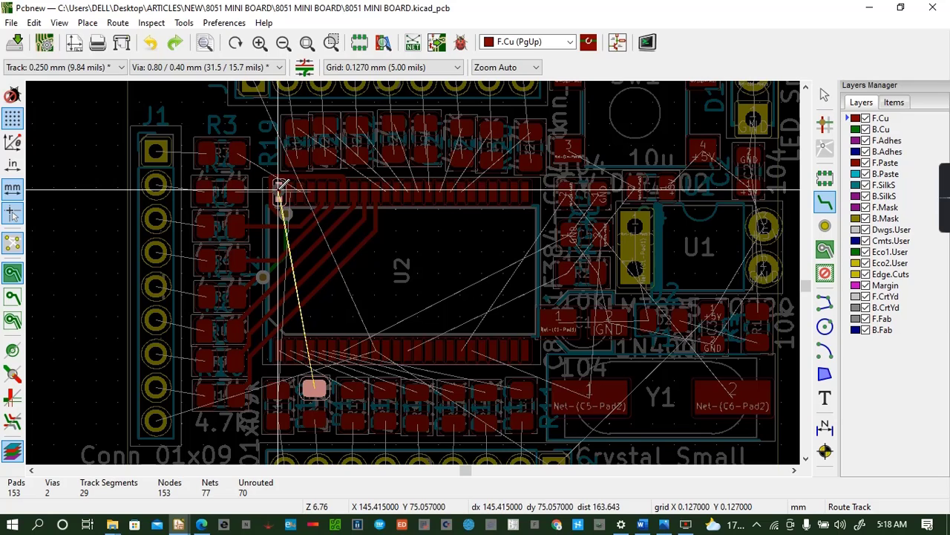
key(Escape)
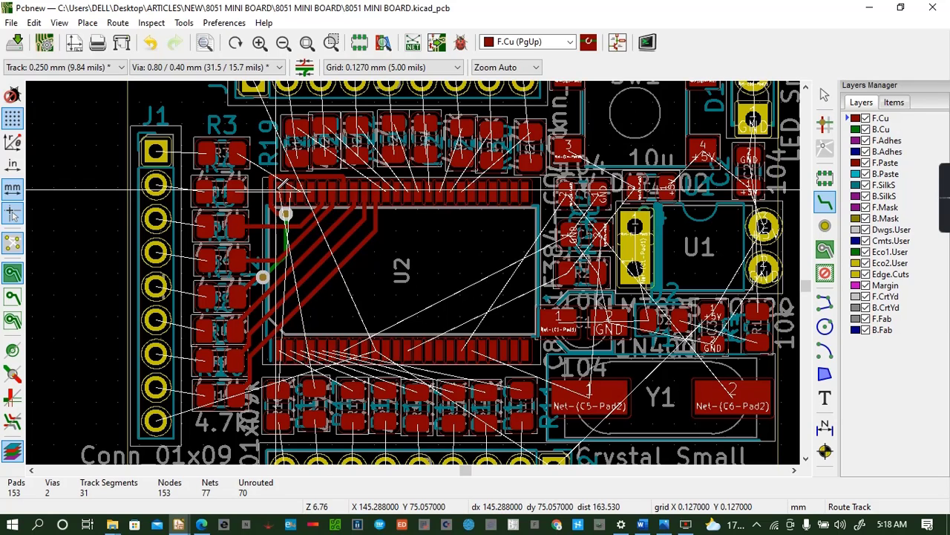
click(282, 191)
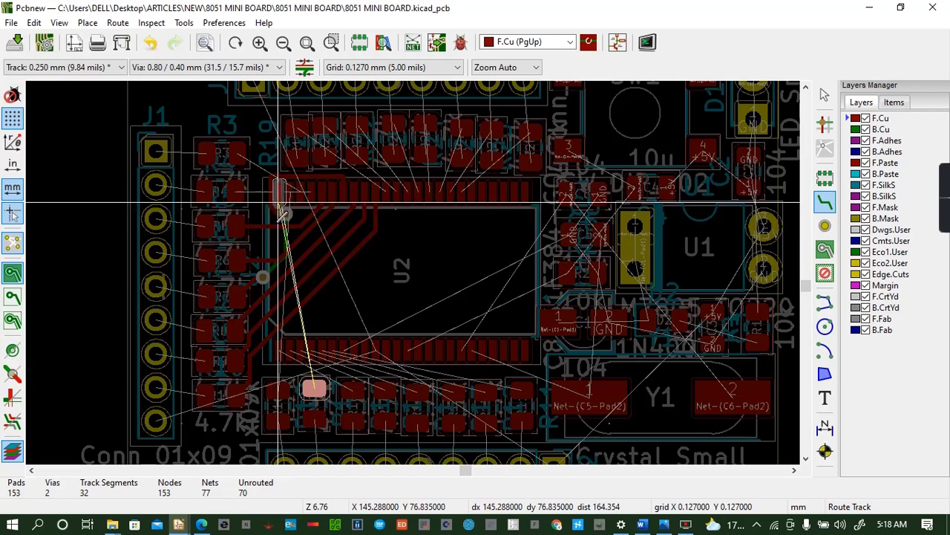
key(Escape)
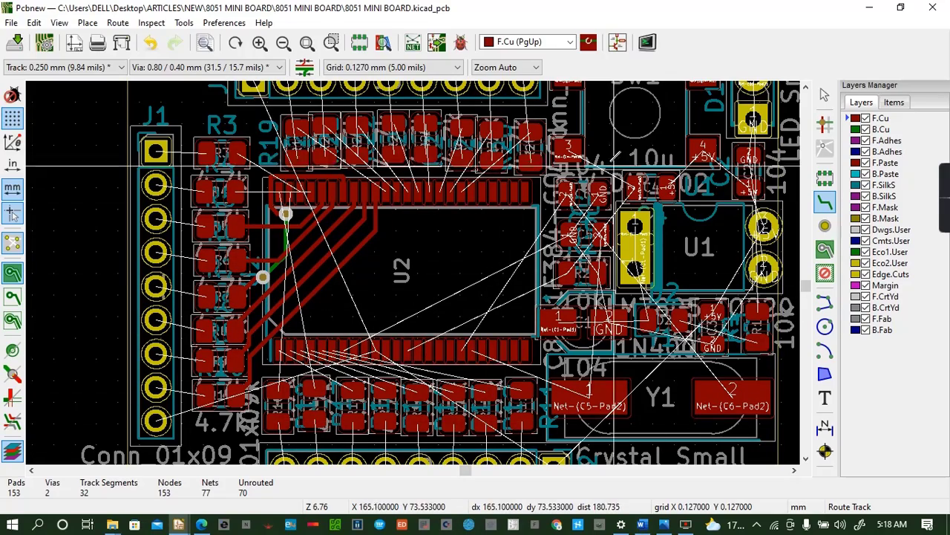
Route F.Cu tracks from the 10u capacitor to switch pads 3 and 4, and from pad 4 to the neighbouring 104 capacitor's +5V pad
click(635, 192)
click(637, 185)
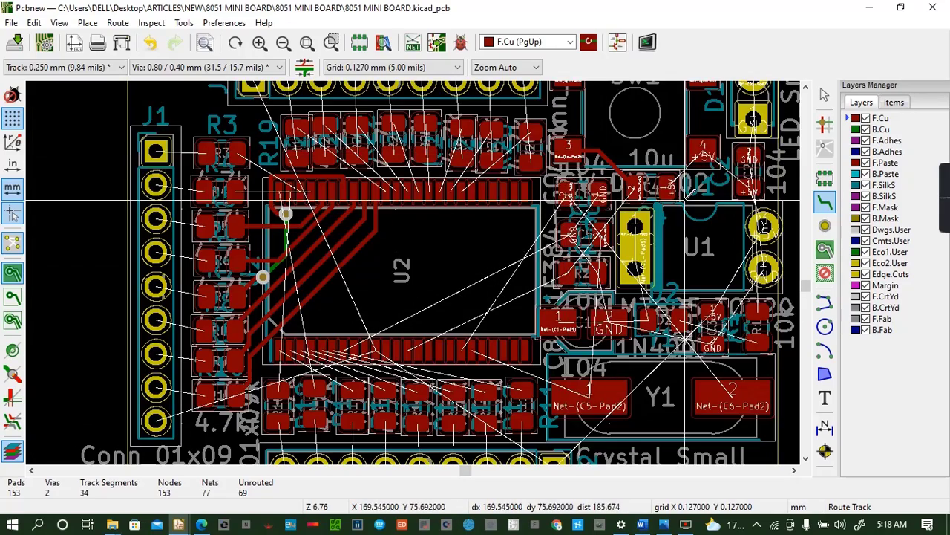
click(668, 188)
click(703, 152)
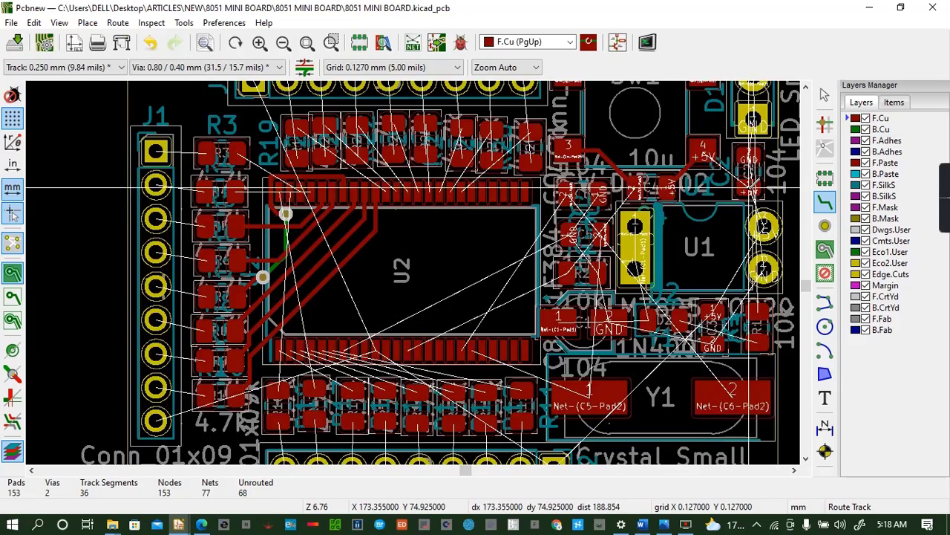
click(749, 188)
click(703, 153)
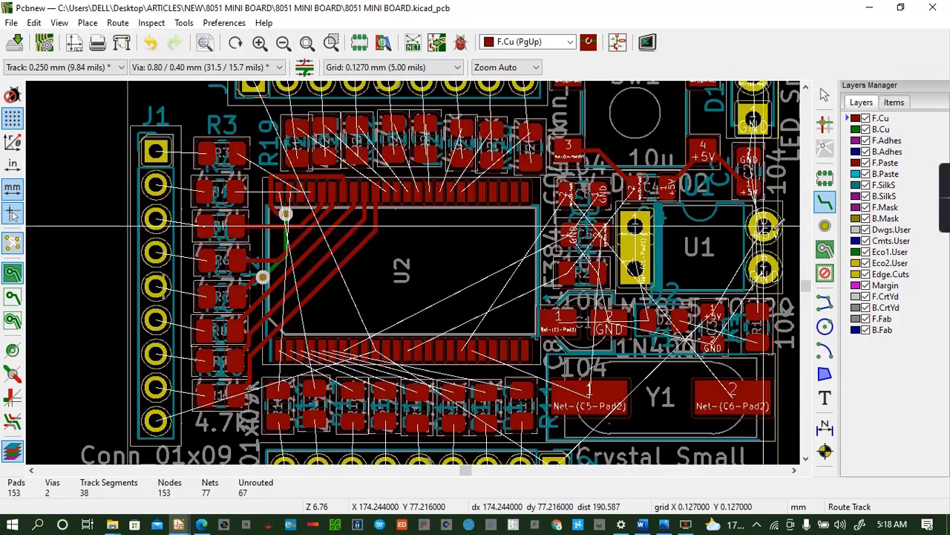
Route F.Cu tracks from U1's +5V and GND pads to the capacitor beside R1, and from its +5V pad to J2's square pad
click(762, 226)
click(717, 311)
click(764, 269)
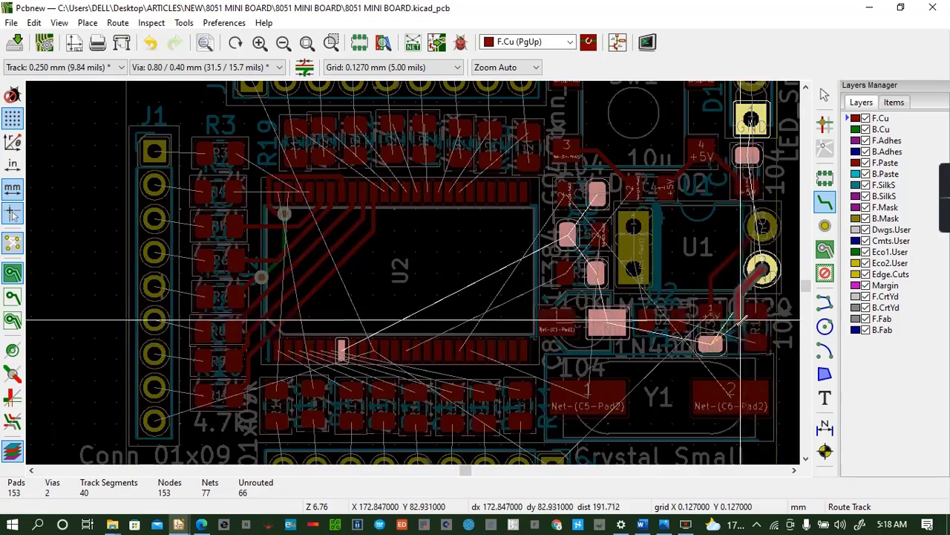
click(711, 343)
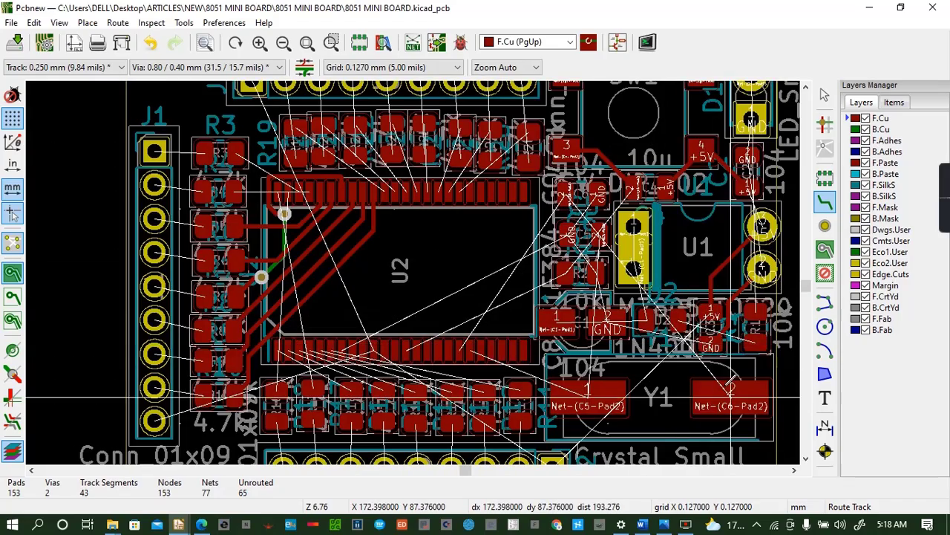
click(711, 311)
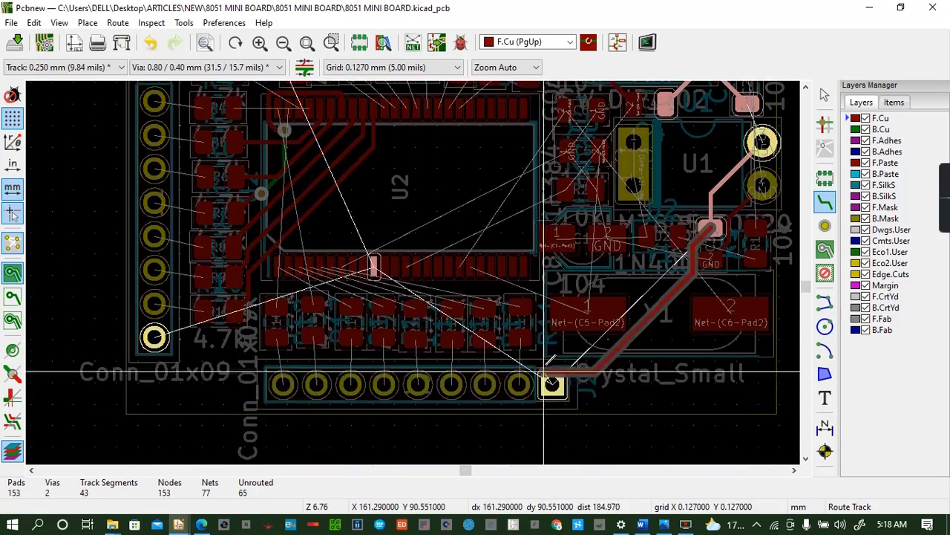
click(553, 384)
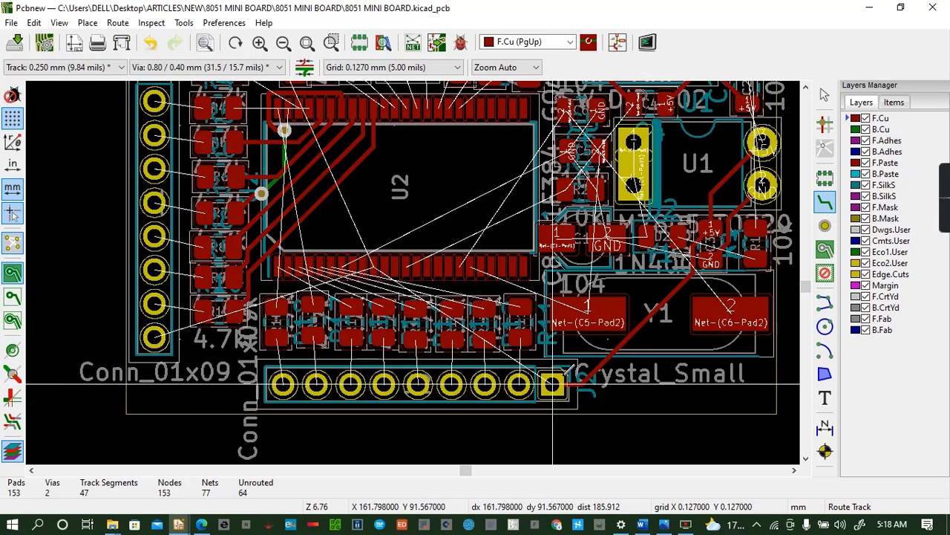
Route R1's lower pad to diode D2's nearer pad, using two vias and a B.Cu section to cross the +5V track
click(732, 314)
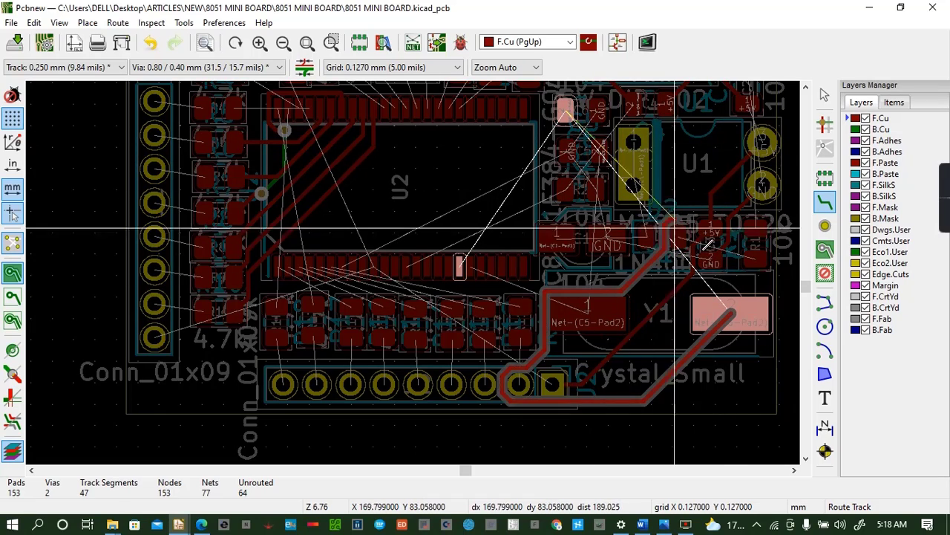
key(Escape)
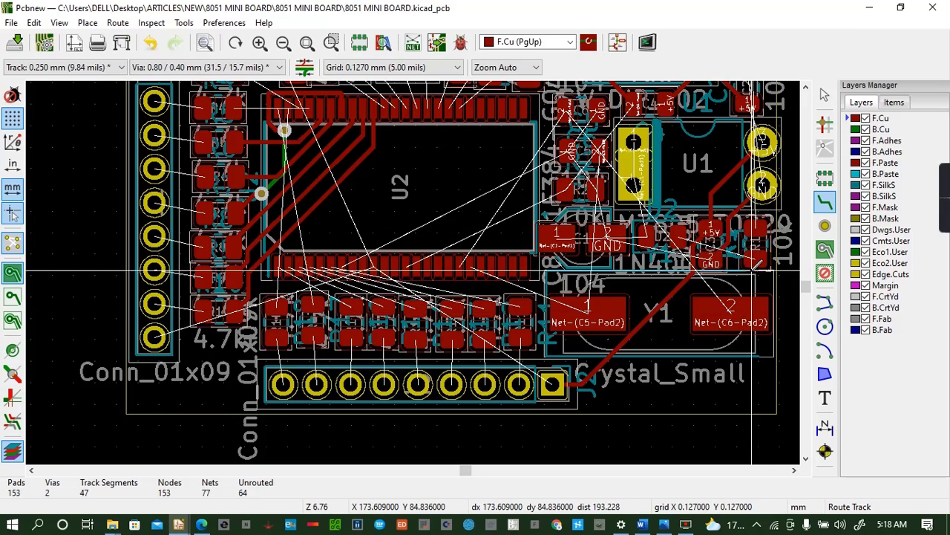
click(758, 258)
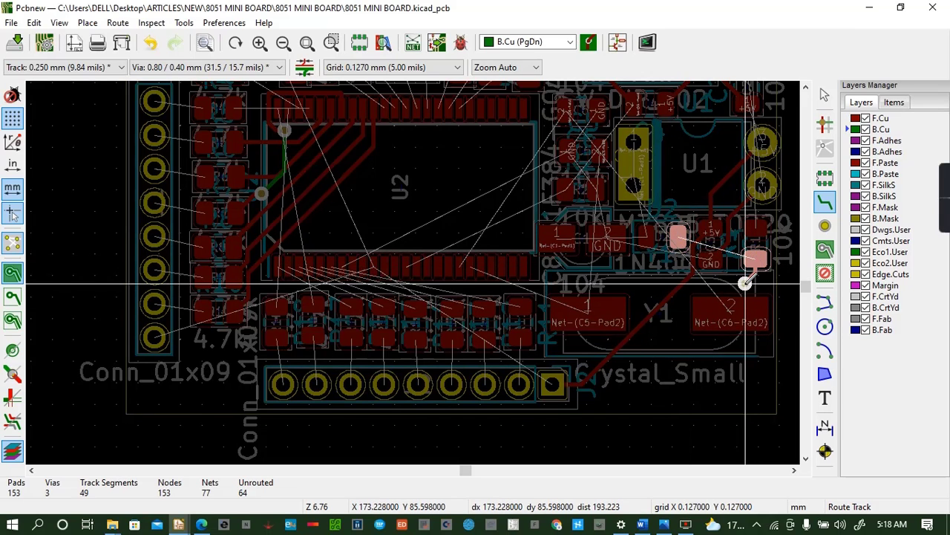
key(Escape)
click(745, 282)
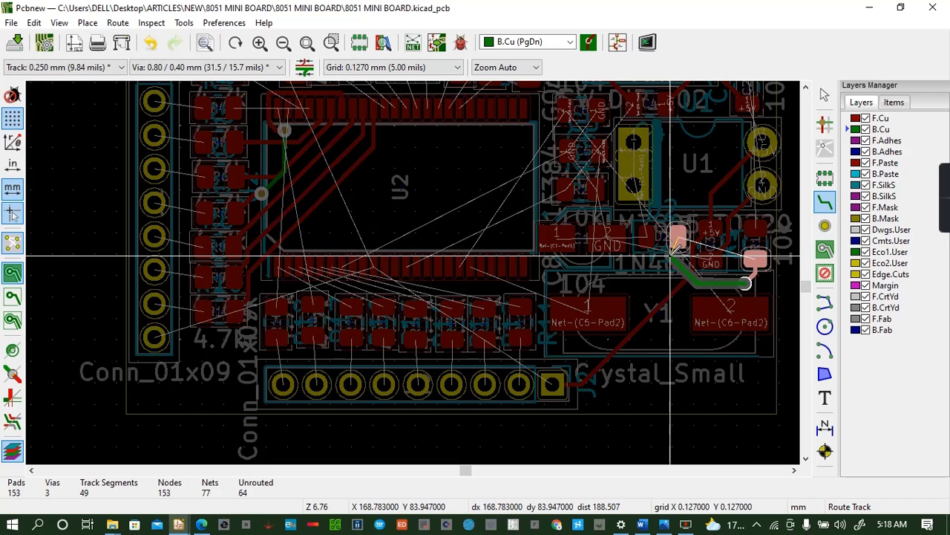
key(Escape)
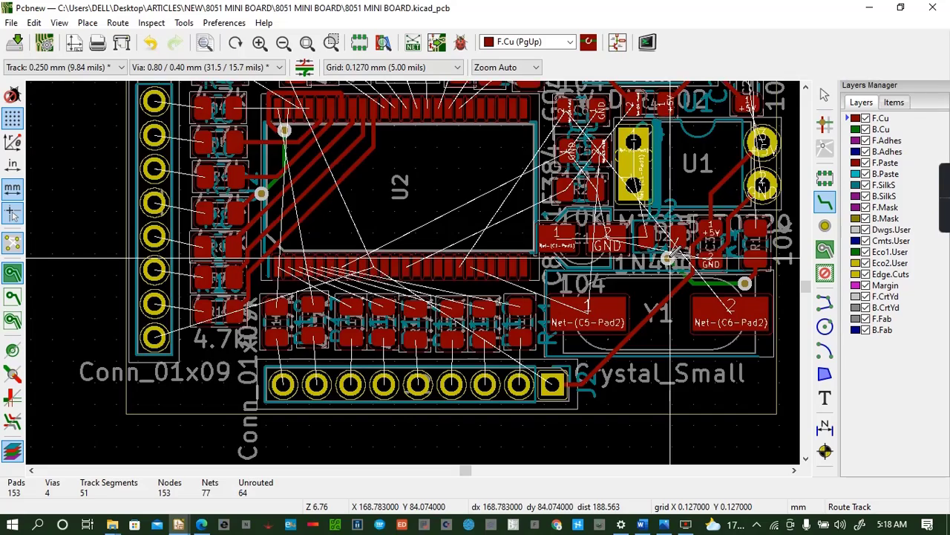
click(668, 258)
click(679, 235)
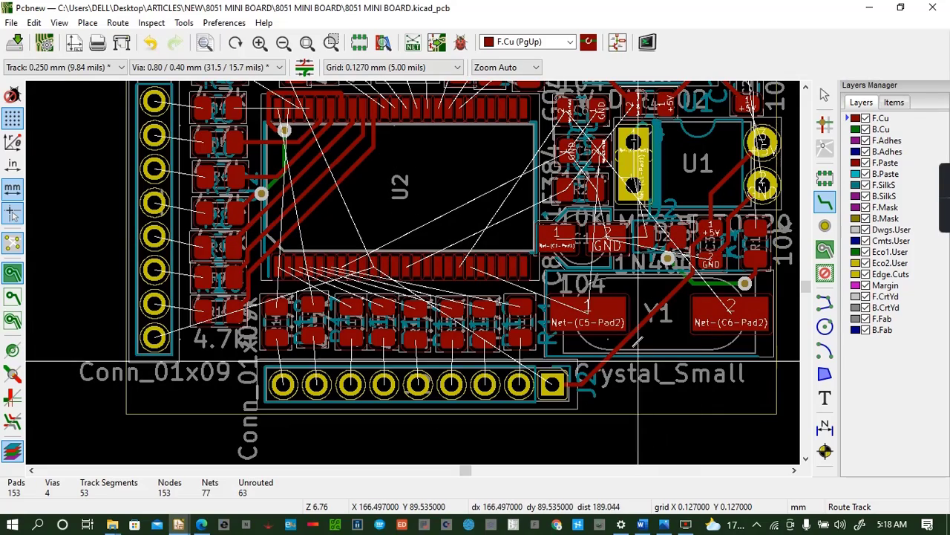
Route Y1's pad 2 to pad 2 of capacitor C6, using two vias and a B.Cu section
click(728, 312)
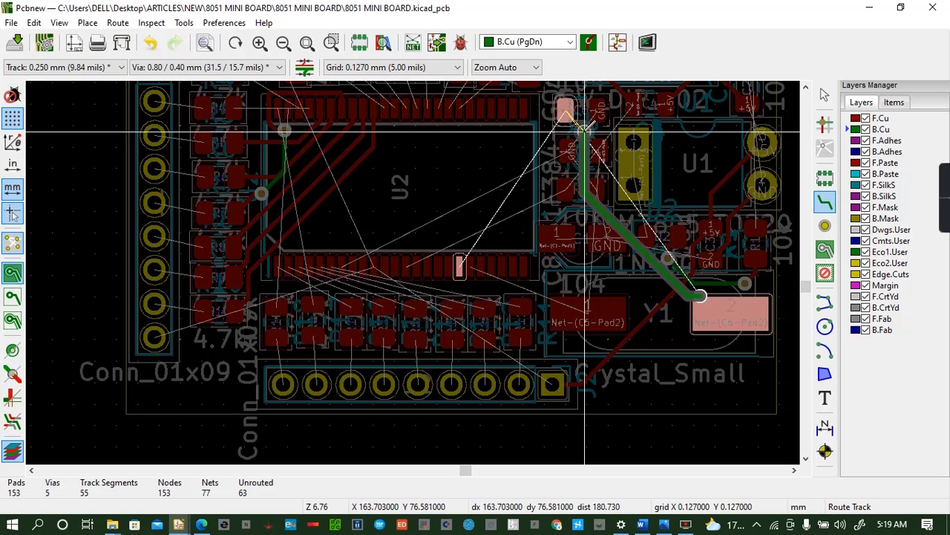
key(v)
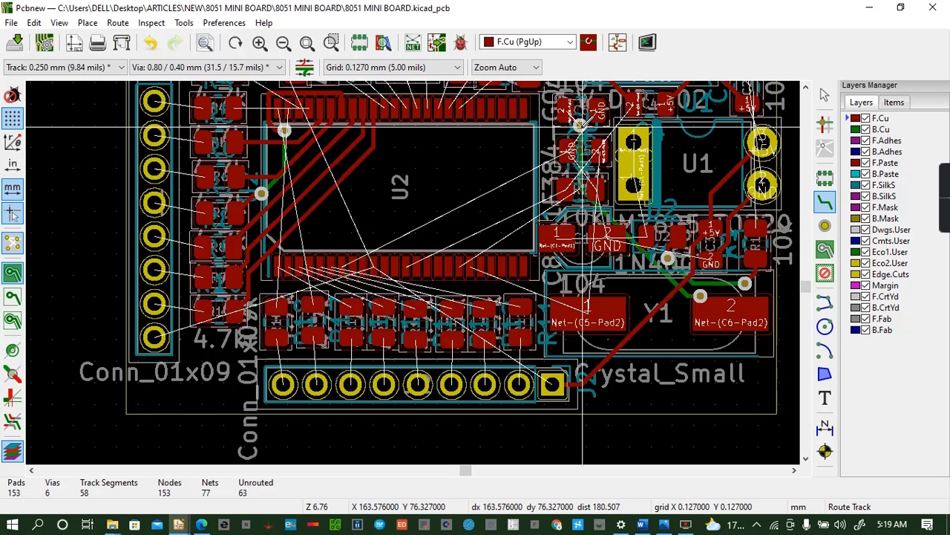
click(566, 110)
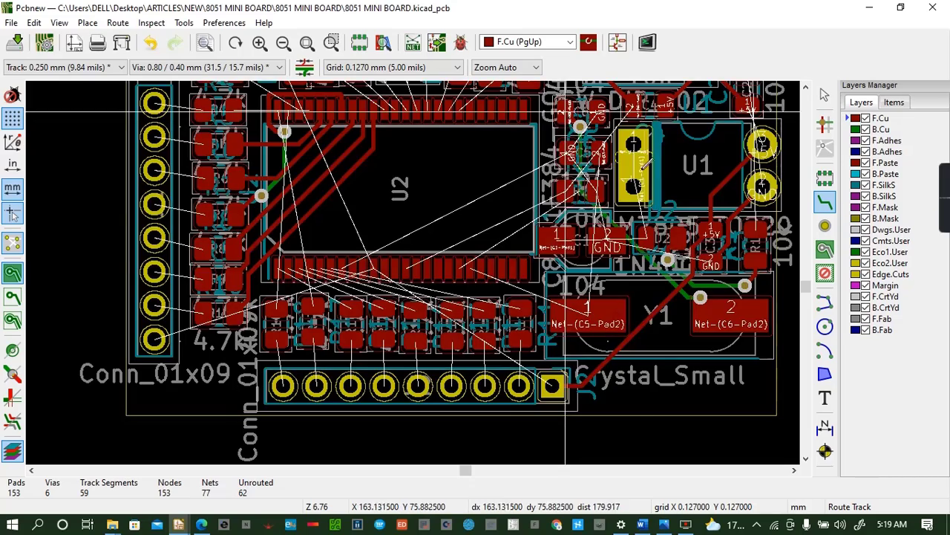
Join the GND pads in the column of parts between U2 and U1 with F.Cu tracks, ending at the capacitor above Y1
click(598, 111)
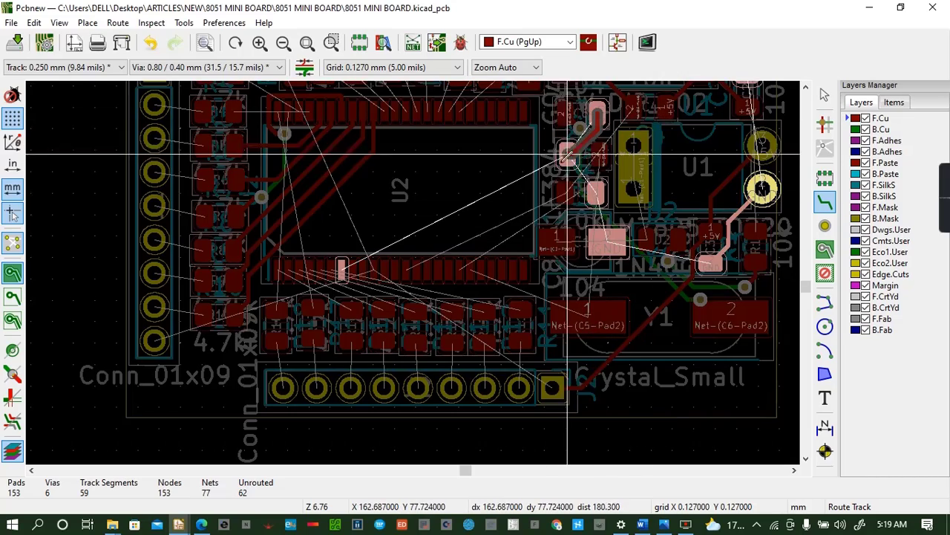
click(567, 153)
click(565, 155)
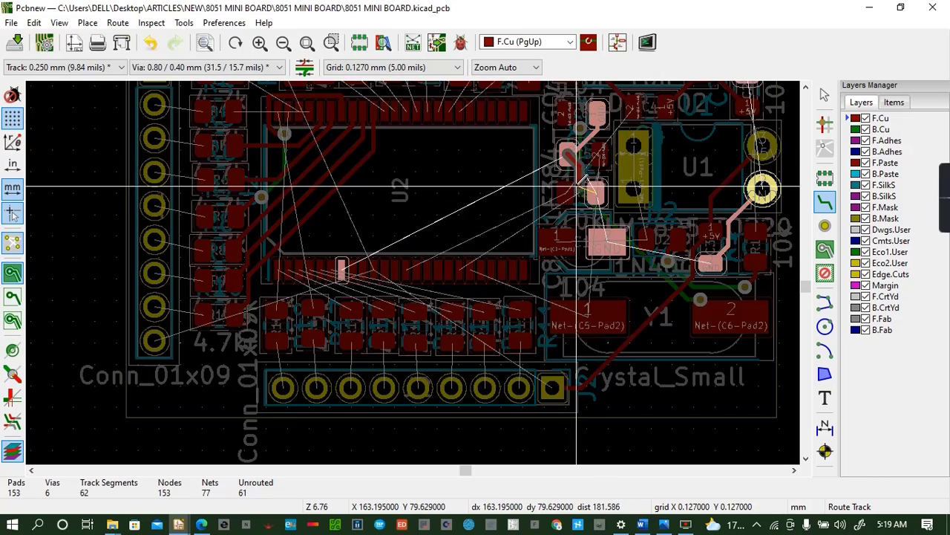
click(595, 192)
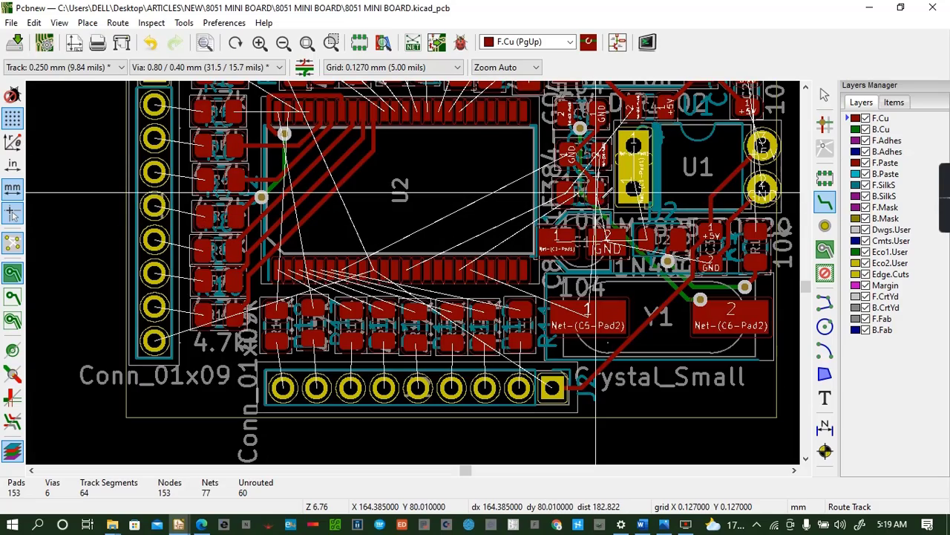
click(608, 241)
click(607, 241)
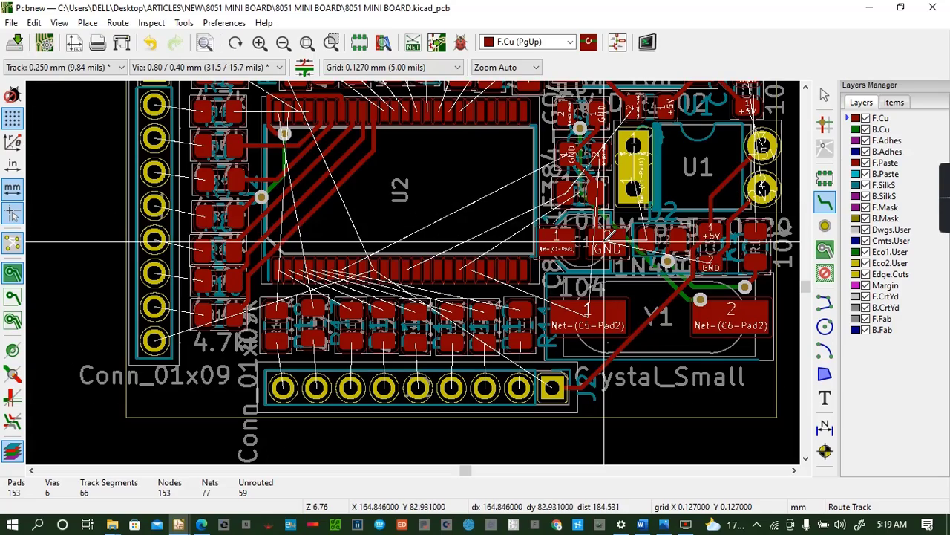
Route F.Cu tracks from D2 to U1's nearest pad and from the 10u capacitor's pad 2 to the third part in the column beside U2
click(647, 239)
click(634, 188)
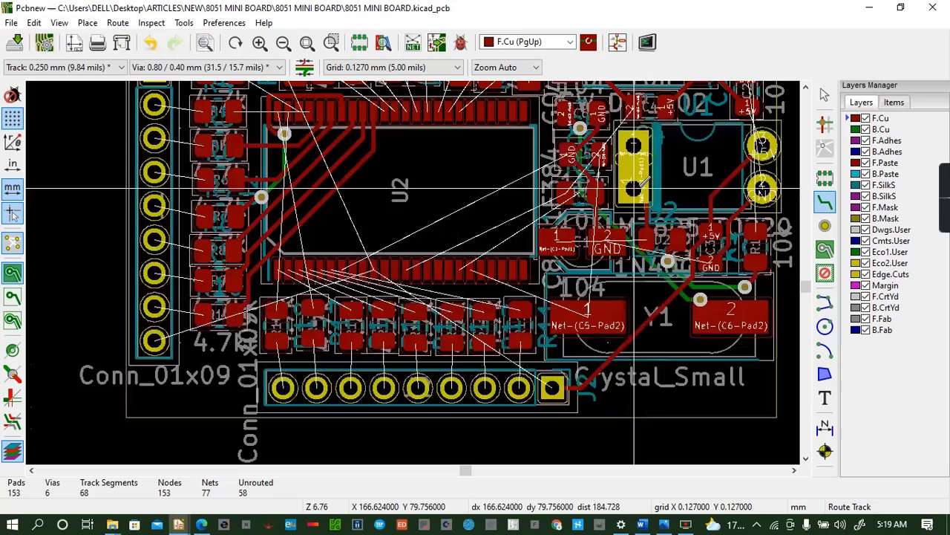
click(632, 106)
click(572, 197)
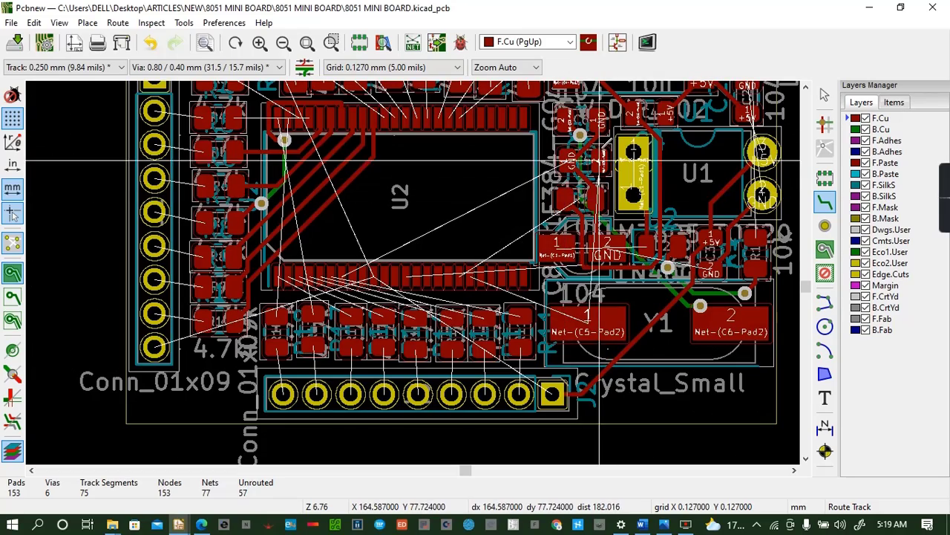
Branch Y1's pad 2 net on B.Cu through a via to U2's lower pad row, and route U2's first lower pad to the third resistor above J2
click(573, 197)
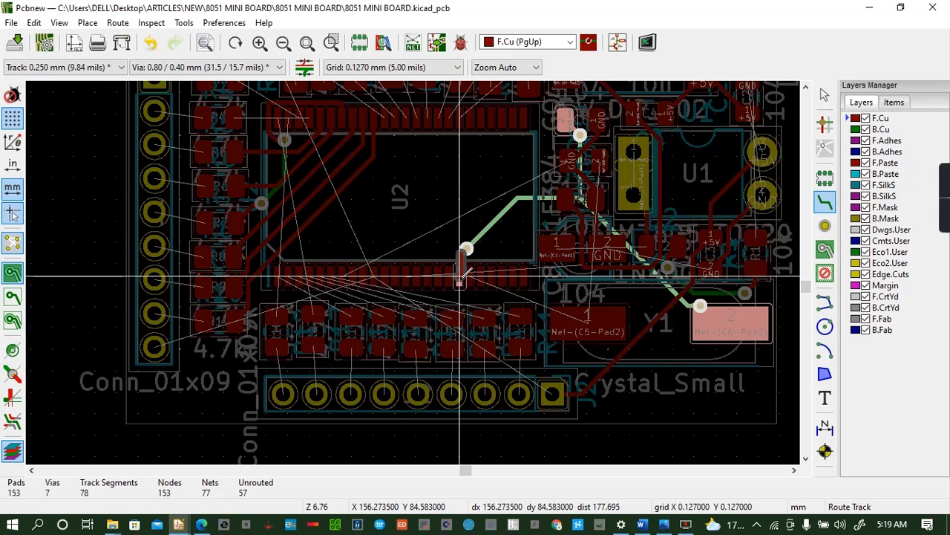
click(465, 255)
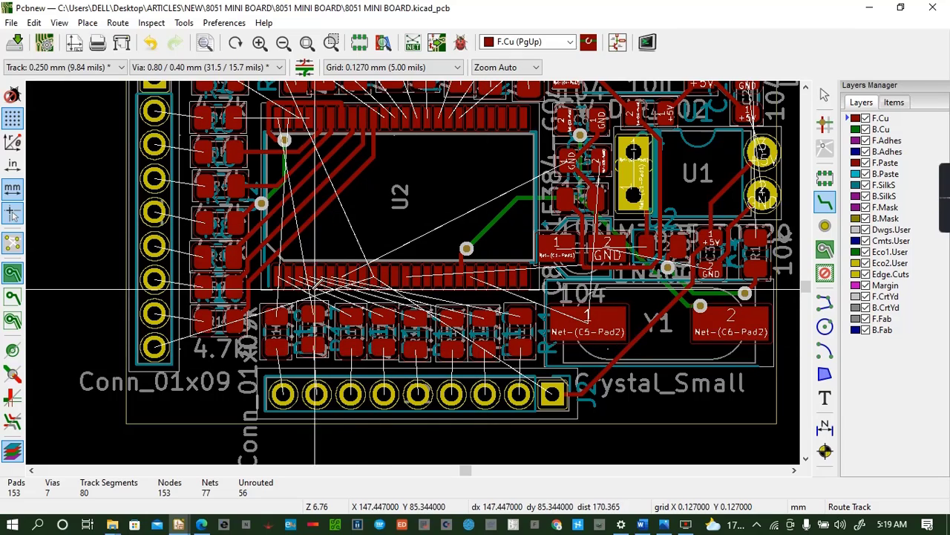
click(278, 276)
click(352, 318)
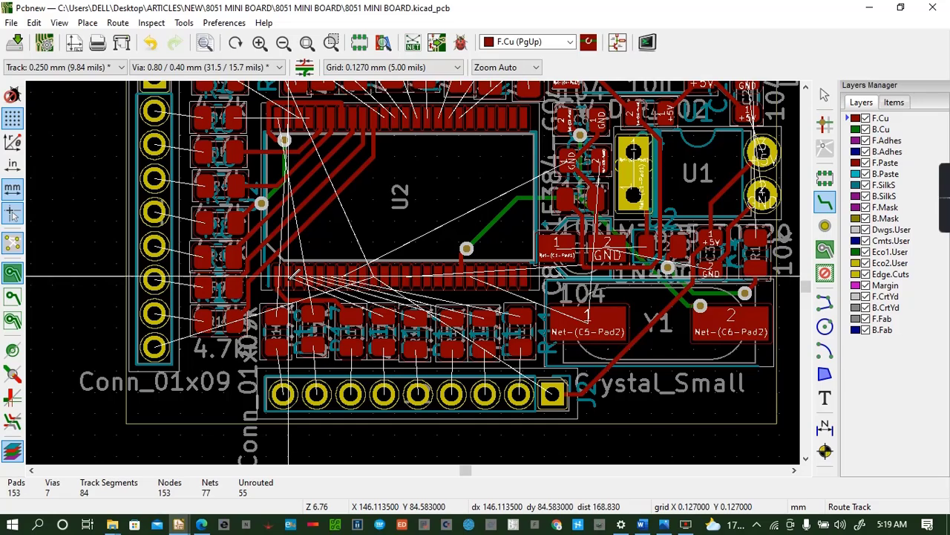
Route an F.Cu track from U2's second lower pad to the fourth resistor above J2
click(285, 275)
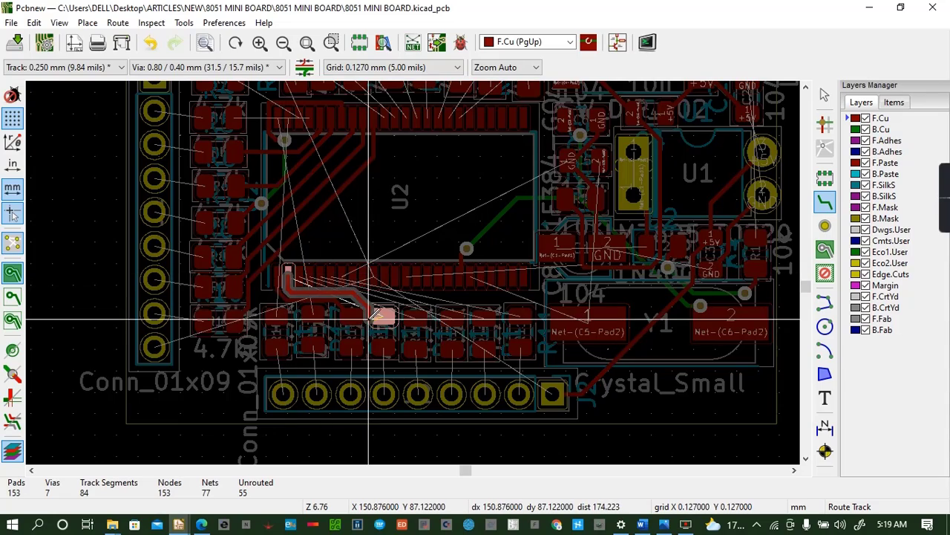
click(383, 316)
click(299, 275)
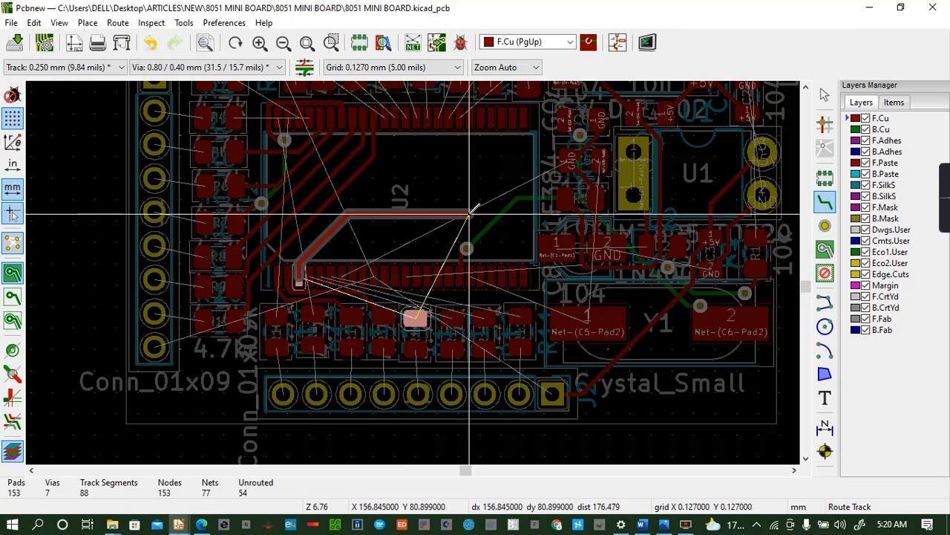
key(Escape)
Route F.Cu tracks joining Y1's pad 1 to its U2 lower pad and to pad 2 of capacitor C5
click(469, 269)
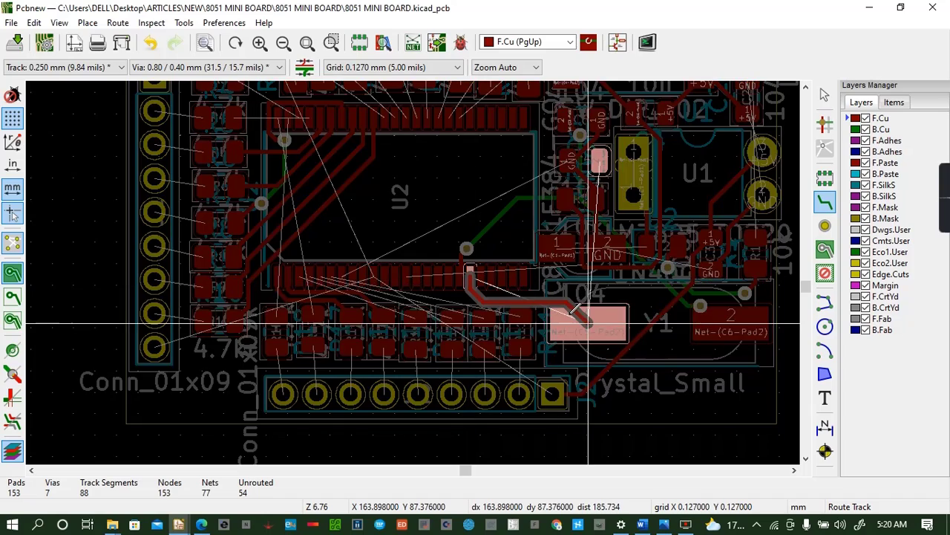
click(588, 324)
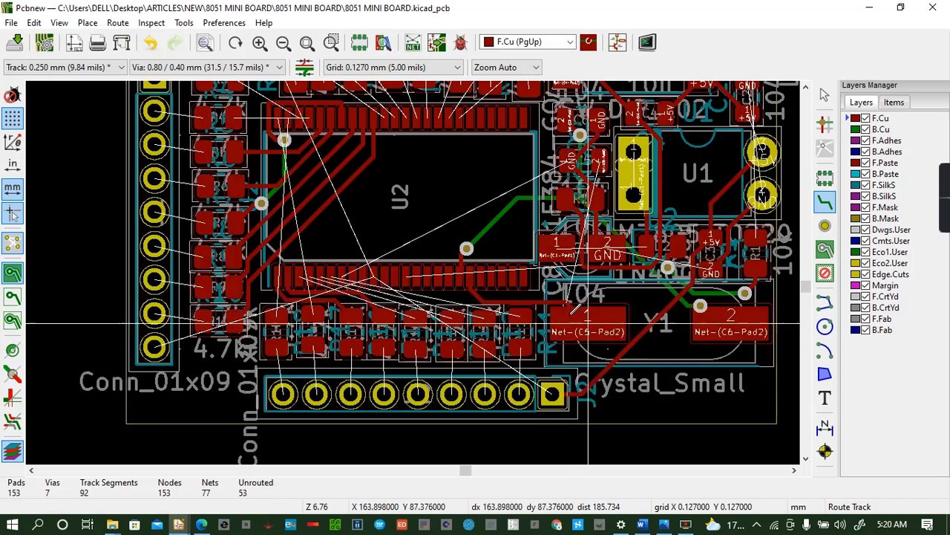
click(600, 161)
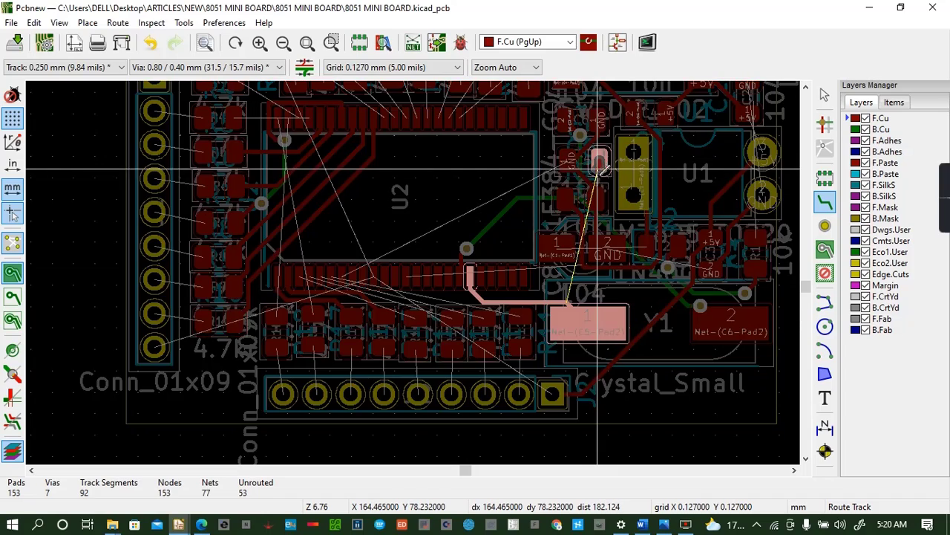
click(588, 324)
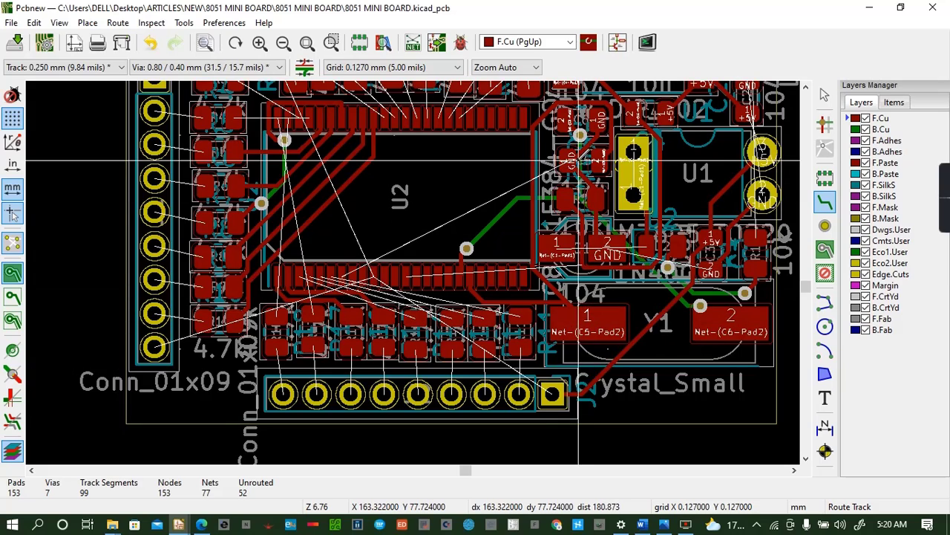
Route C5's GND pad to U2's GND pad in the lower row, using two vias and a B.Cu section
click(568, 160)
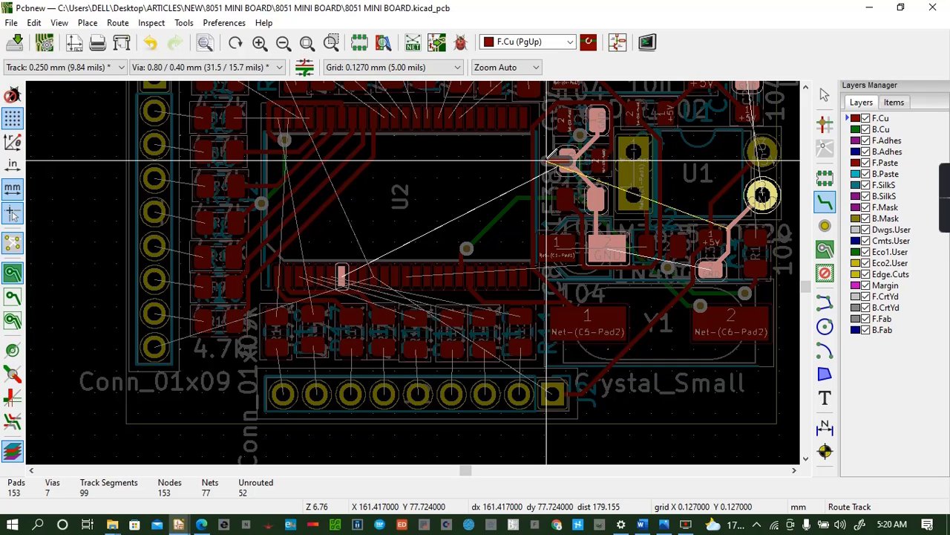
key(v)
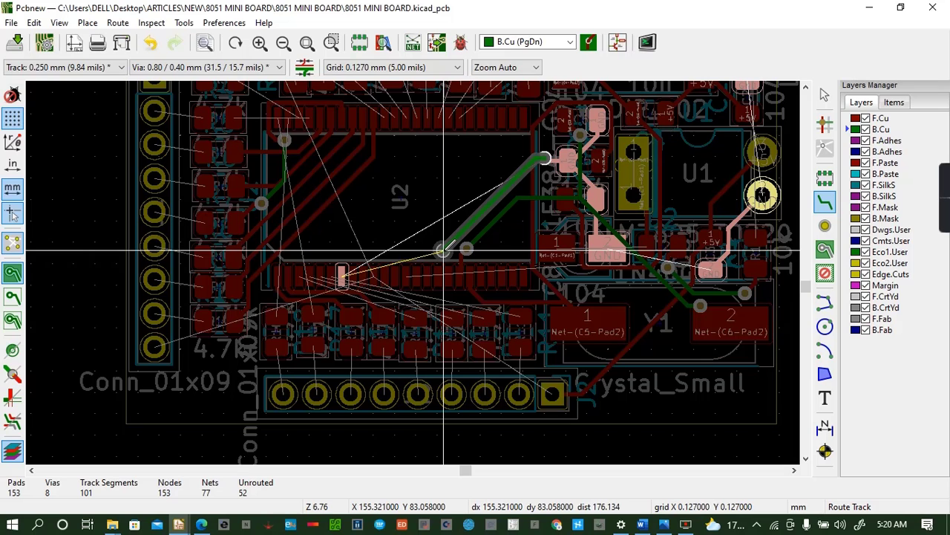
click(443, 251)
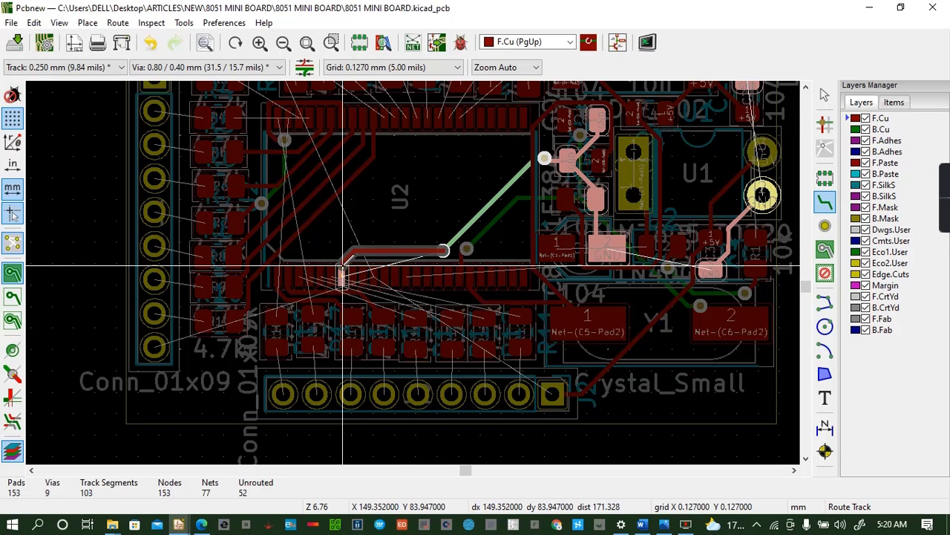
key(Escape)
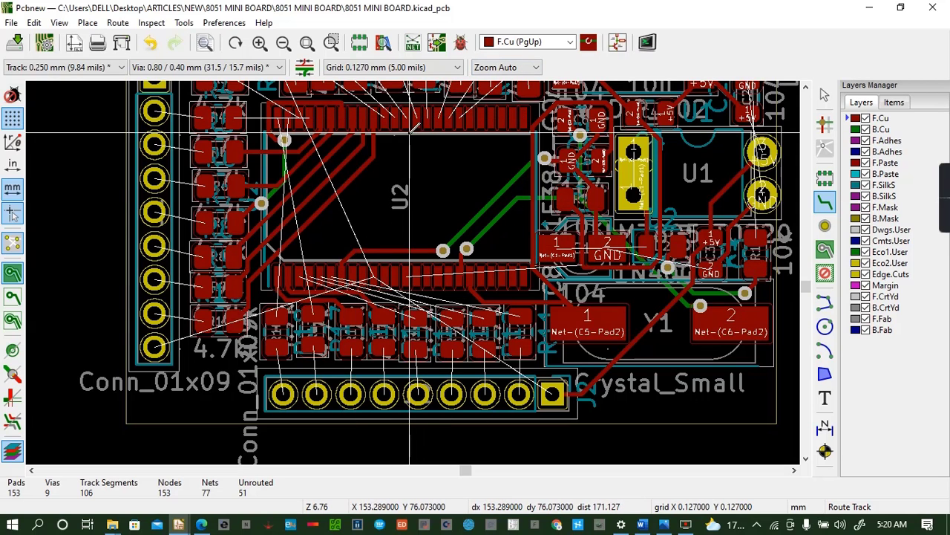
Route F.Cu tracks from the two resistors below J3 nearest SW1 to their matching pads in U2's upper row
click(807, 87)
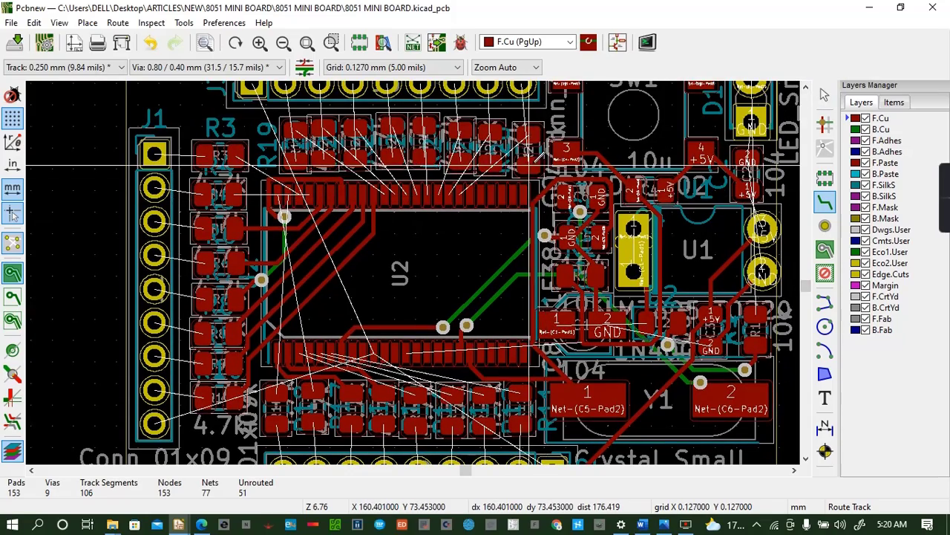
shift+scroll(520, 148, up, 2)
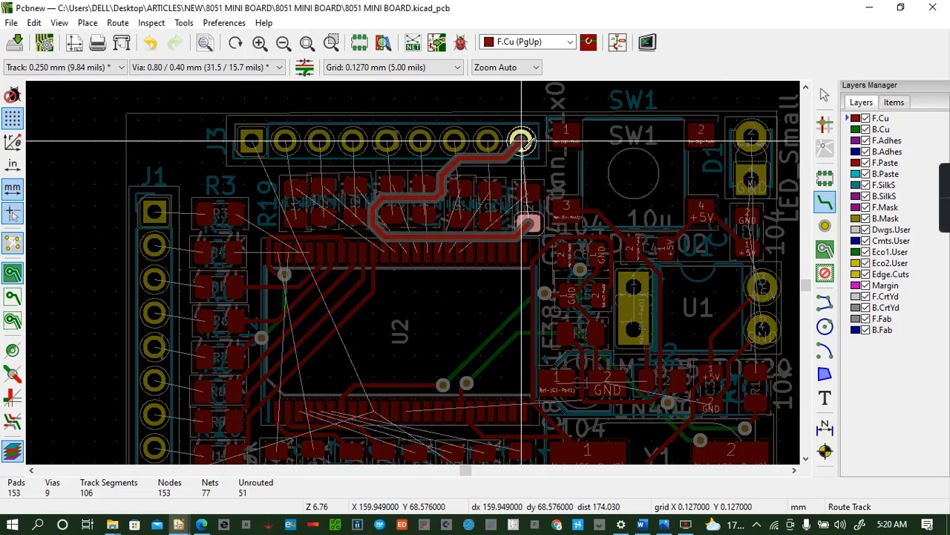
click(521, 142)
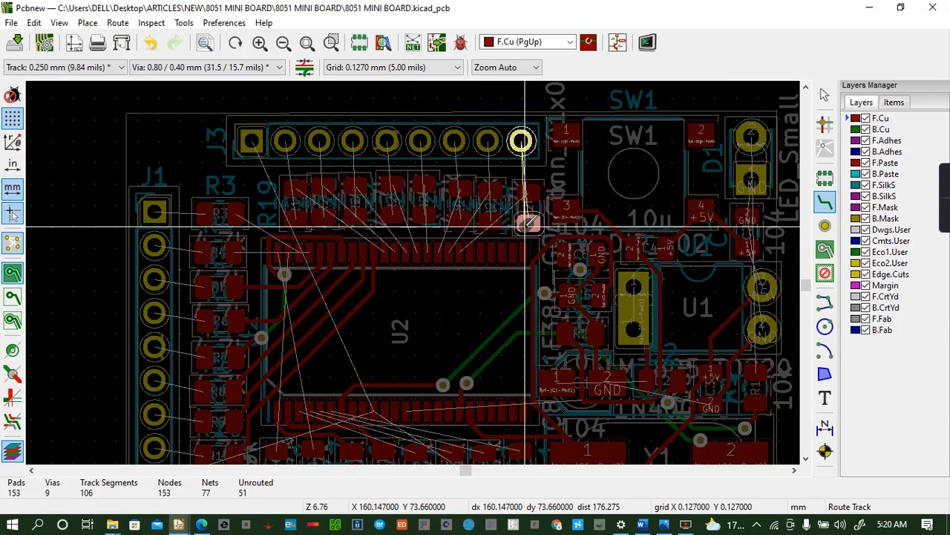
click(525, 223)
click(530, 196)
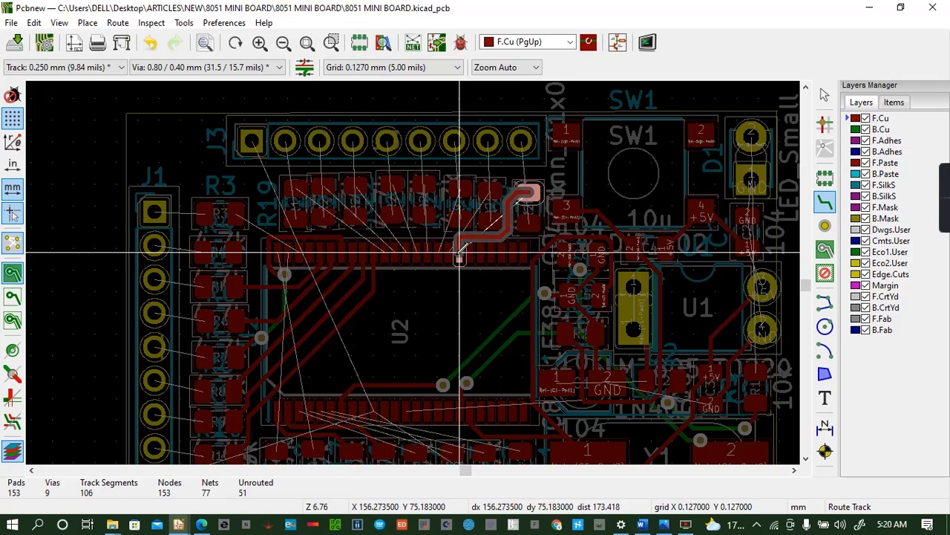
click(459, 254)
click(490, 191)
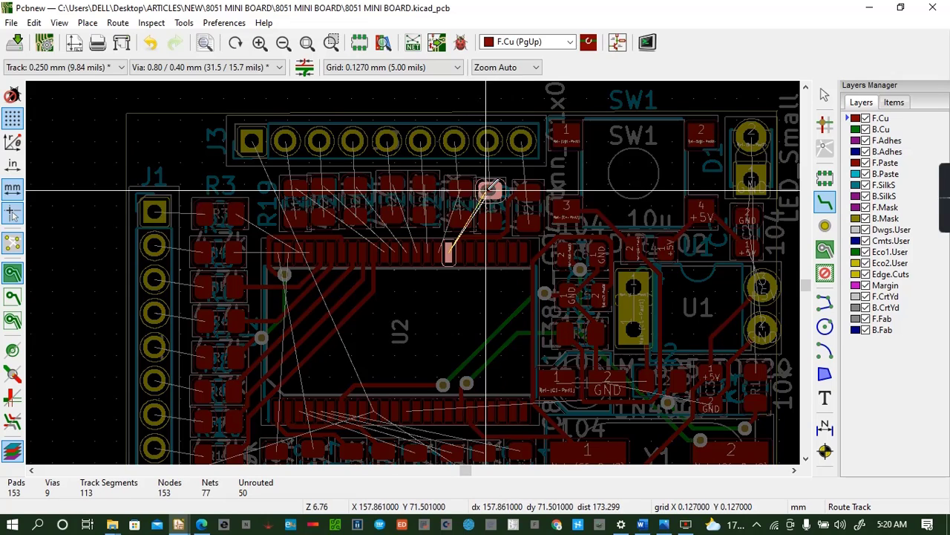
click(454, 254)
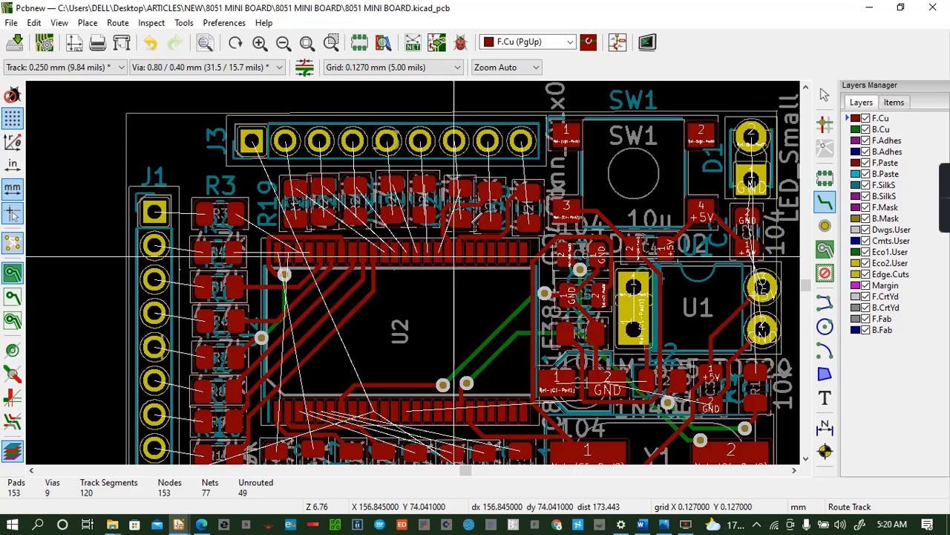
Route an F.Cu track from the fourth resistor below J3, counted from J3's square pad, to its U2 upper pad
click(460, 189)
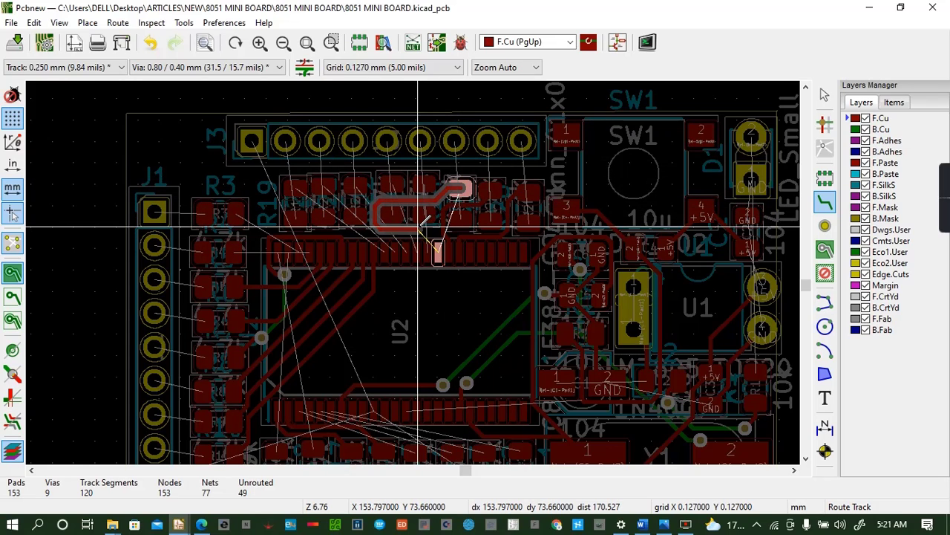
key(Escape)
click(392, 185)
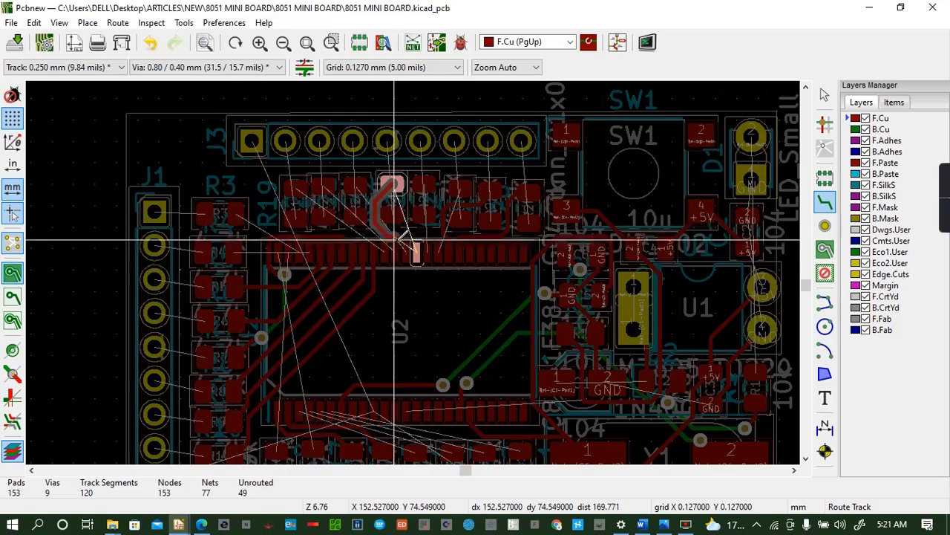
click(416, 260)
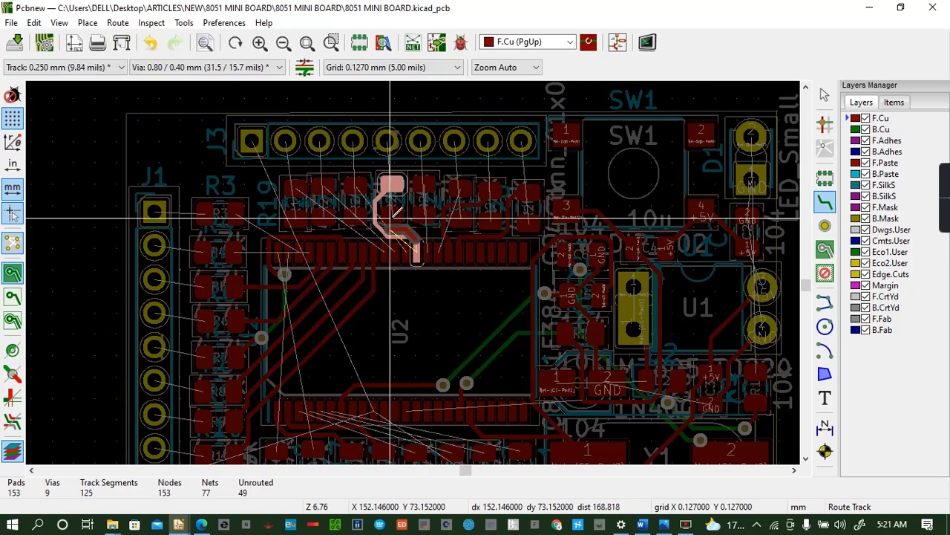
double_click(415, 253)
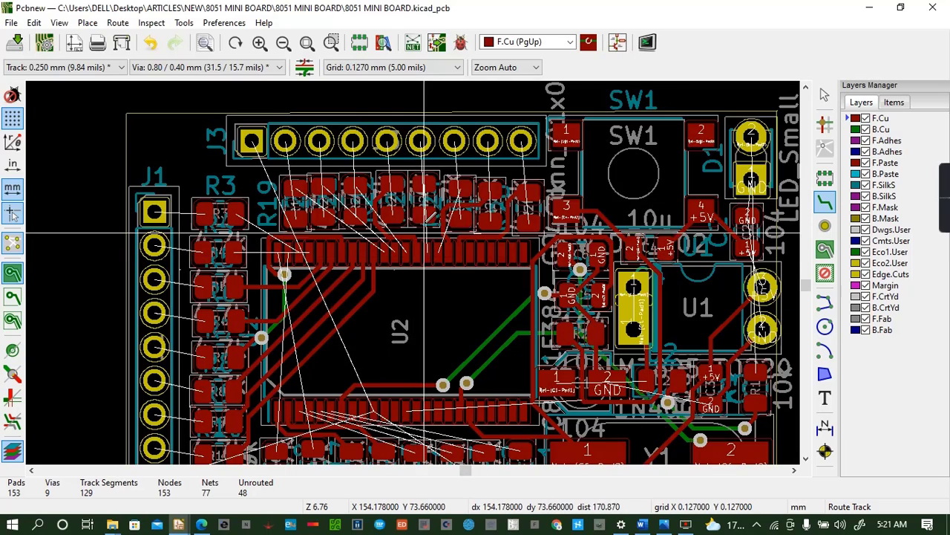
click(424, 184)
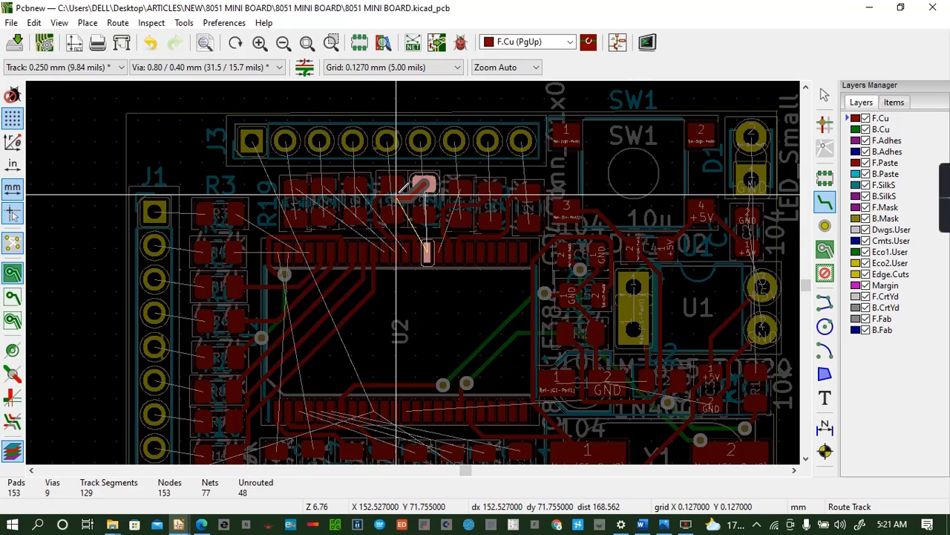
key(Escape)
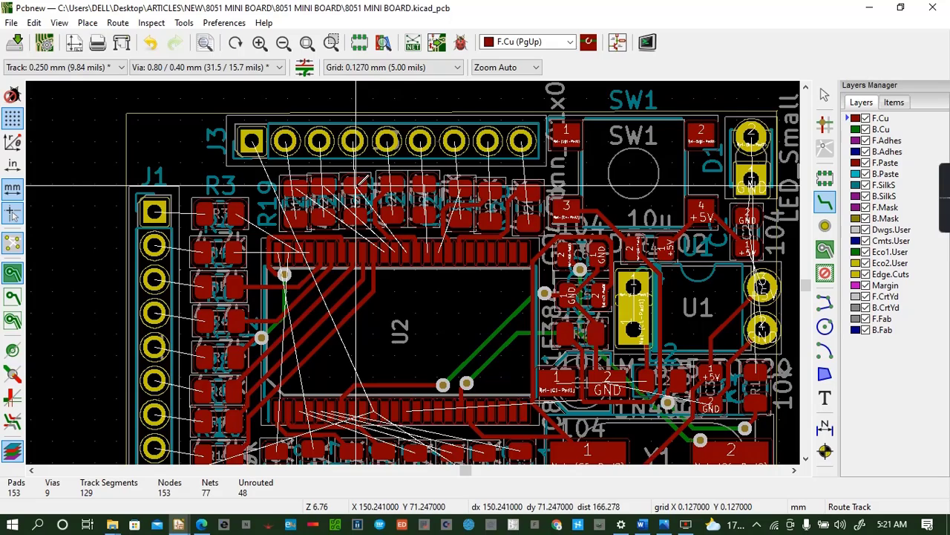
click(357, 186)
key(Escape)
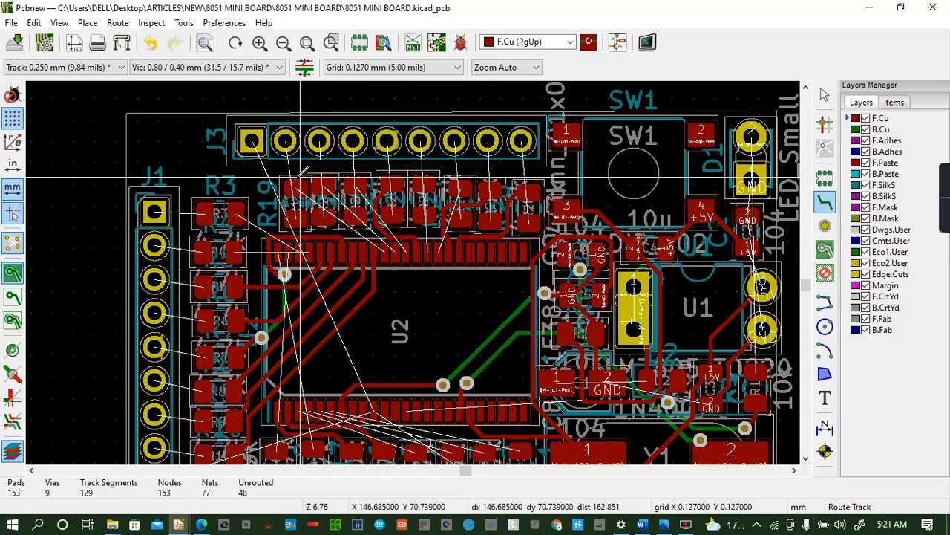
click(238, 213)
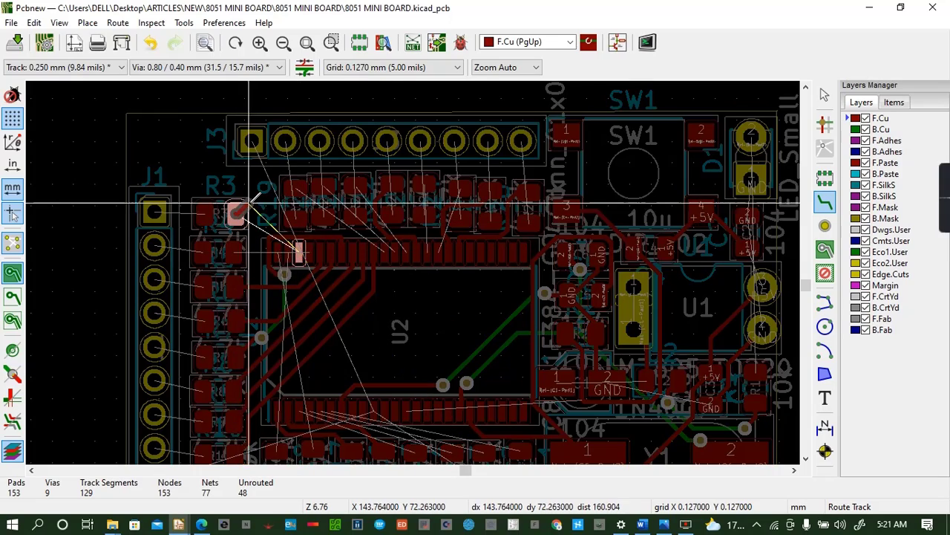
key(Escape)
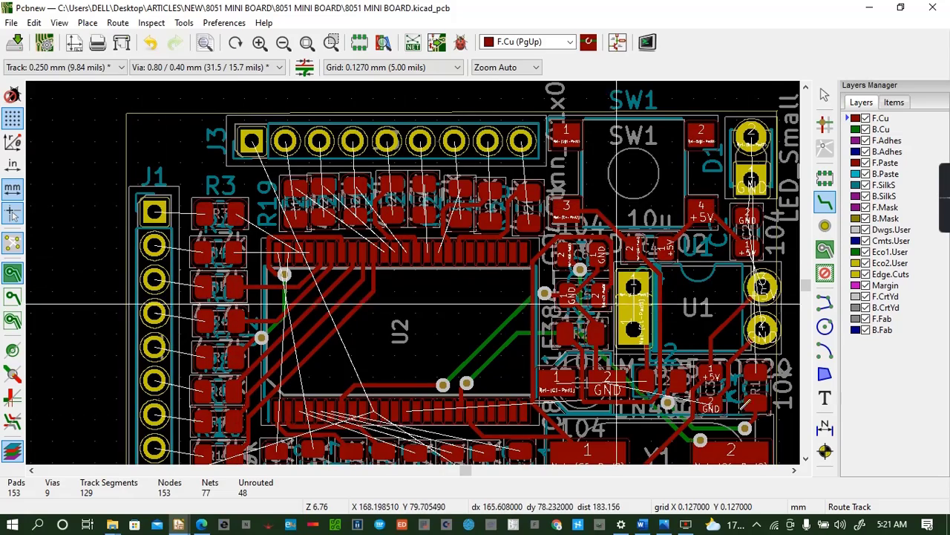
Connect the four resistors above J2 farthest from its square pad to the J2 pins directly below them on F.Cu
click(806, 459)
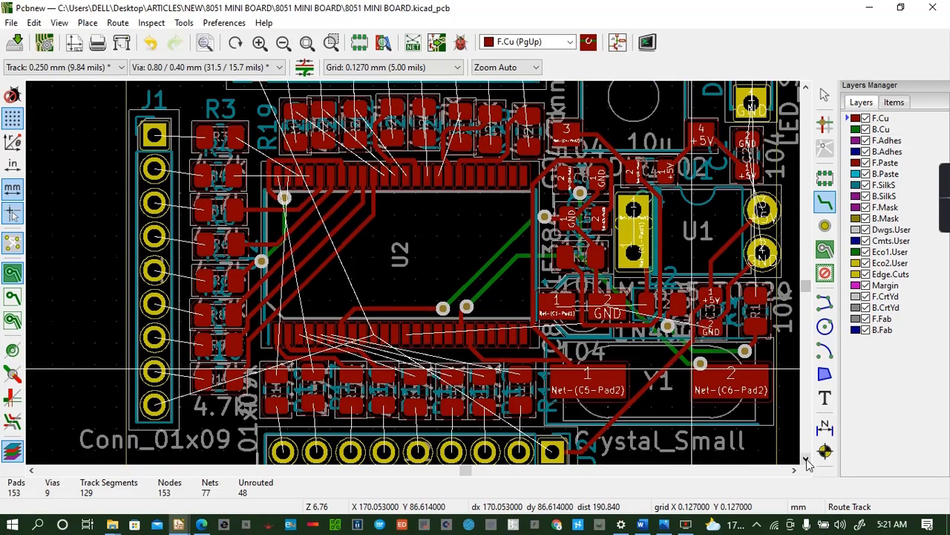
click(806, 459)
click(805, 459)
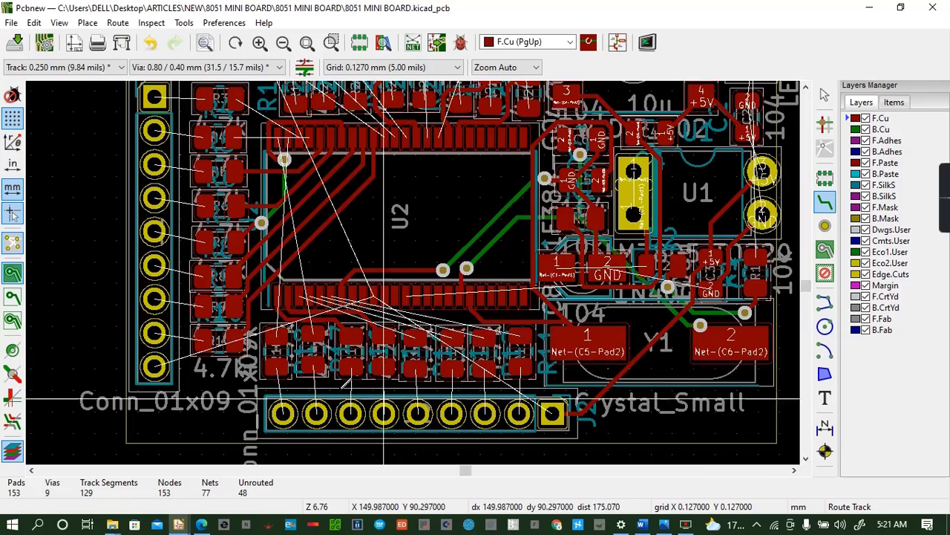
click(277, 367)
click(283, 413)
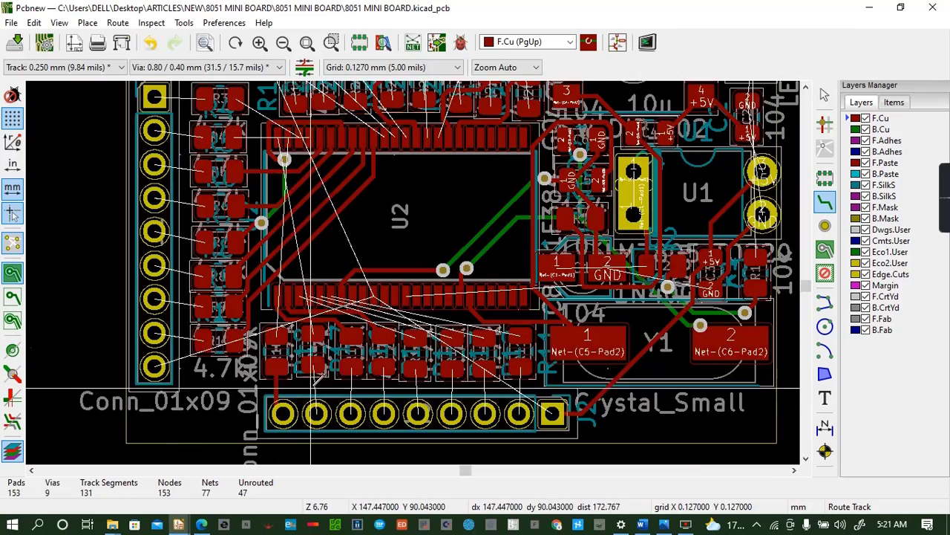
click(313, 365)
click(316, 414)
click(347, 365)
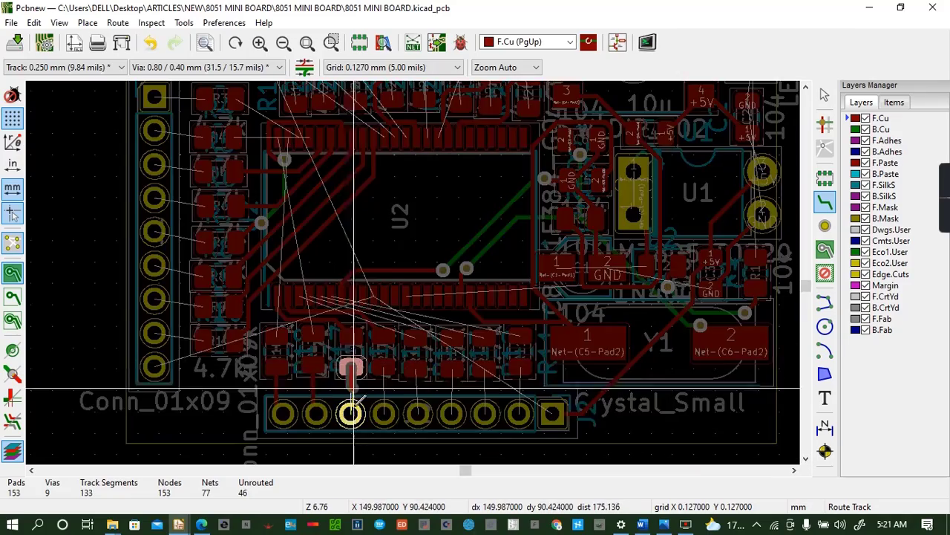
click(350, 414)
click(384, 364)
click(384, 414)
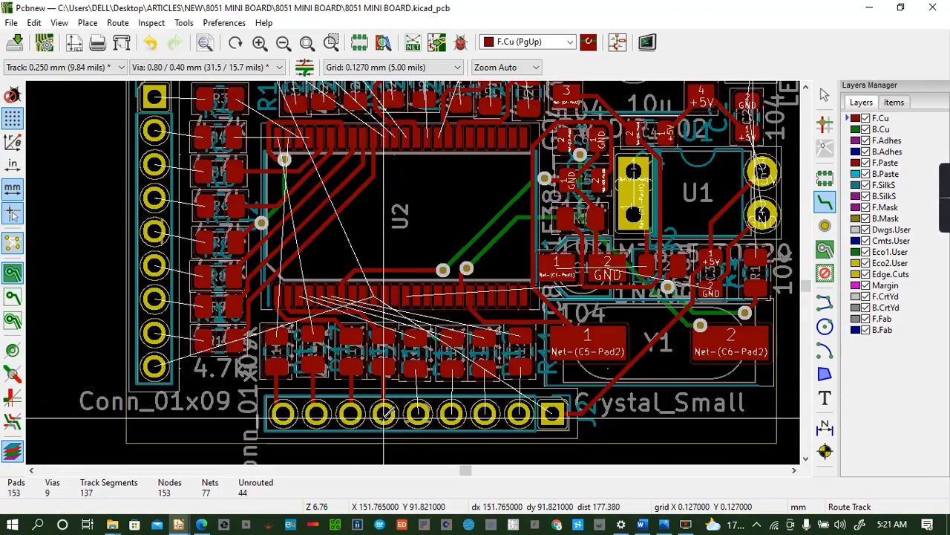
Connect the remaining four resistors above J2, up to the one beside Y1, to their J2 pins on F.Cu
click(414, 368)
click(418, 413)
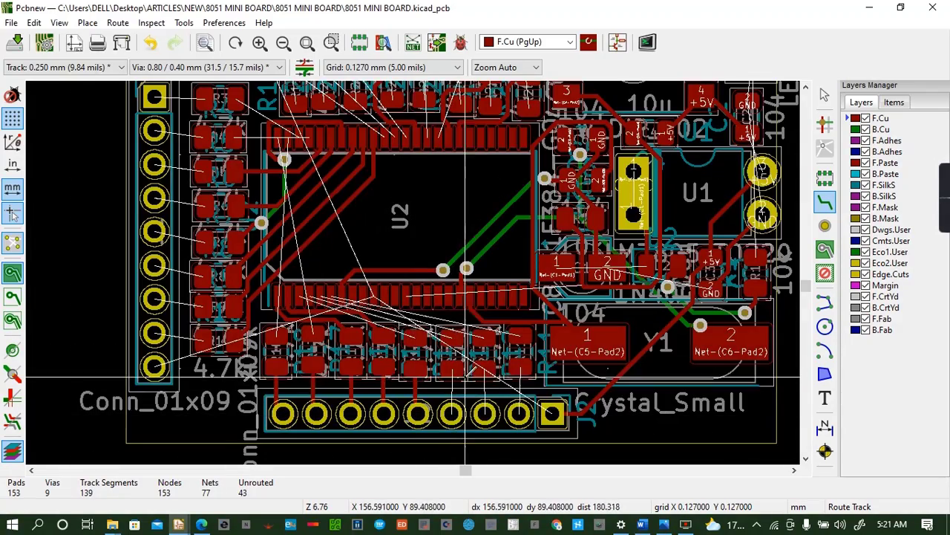
click(451, 367)
click(451, 413)
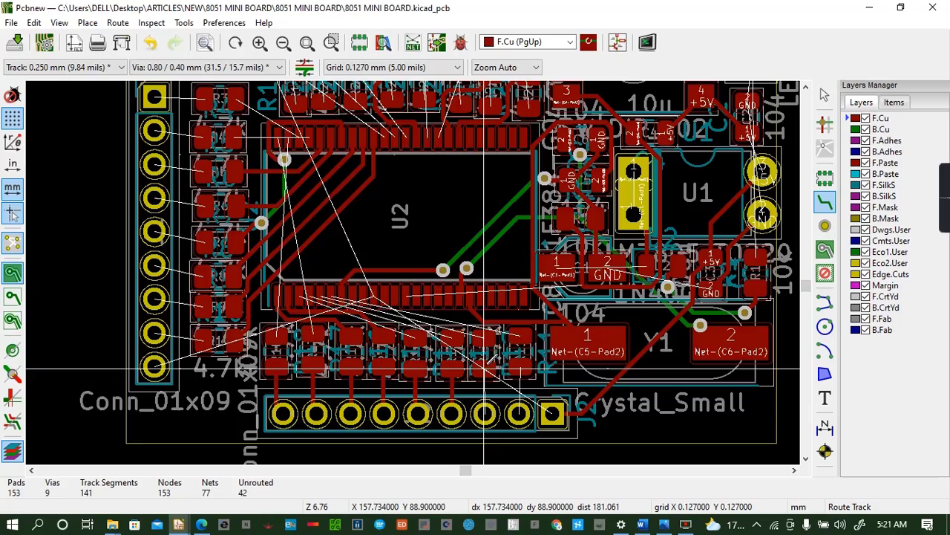
click(485, 369)
click(485, 414)
click(519, 368)
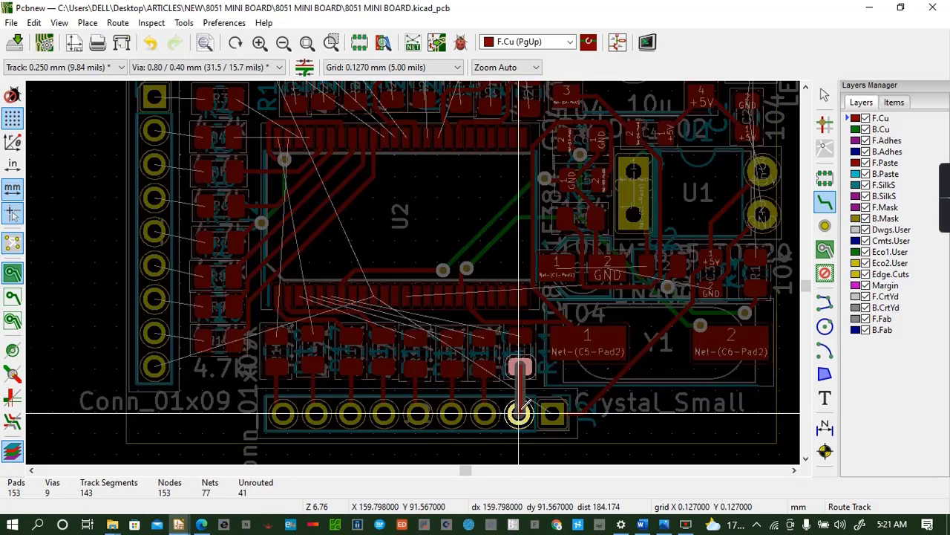
click(519, 414)
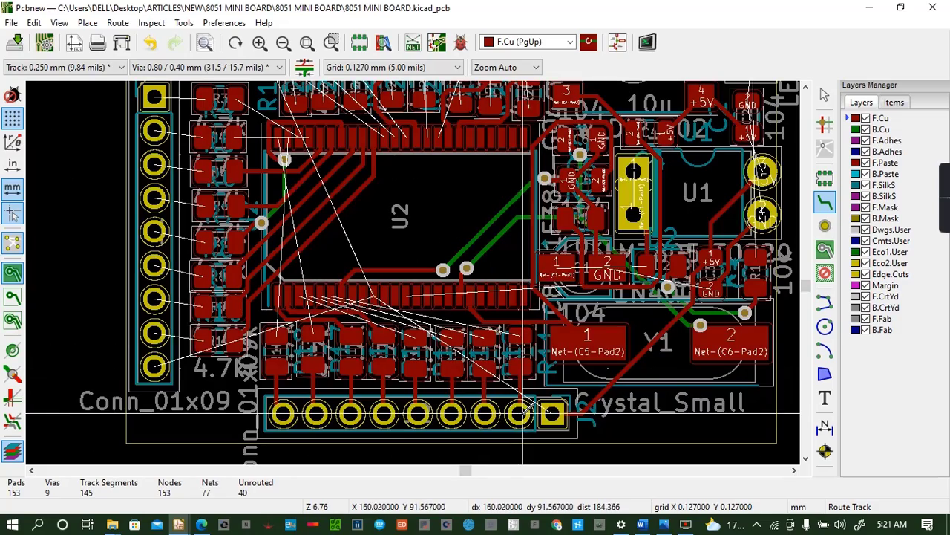
Connect the four resistors beside J1 farthest from its square pad to their adjacent J1 pins on F.Cu
click(208, 337)
click(154, 333)
click(204, 304)
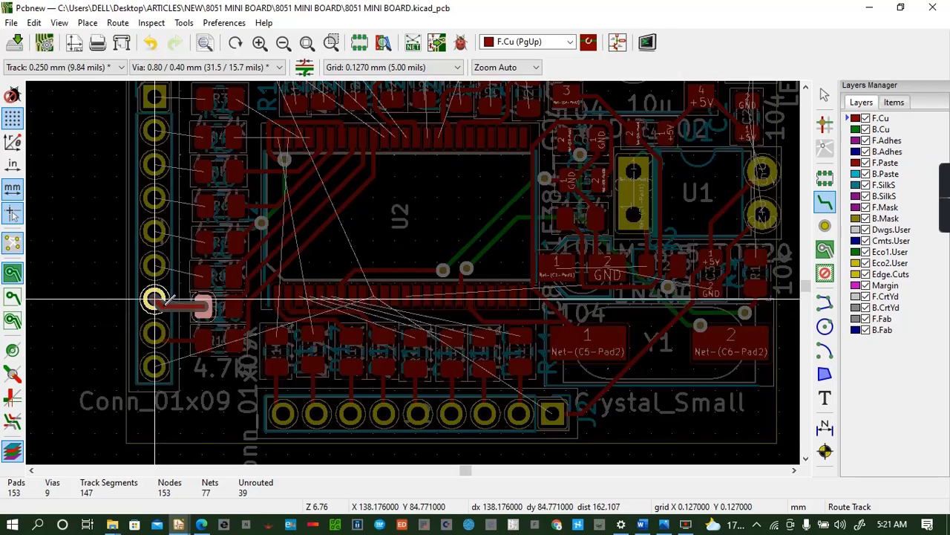
click(153, 299)
click(203, 272)
click(154, 265)
click(203, 242)
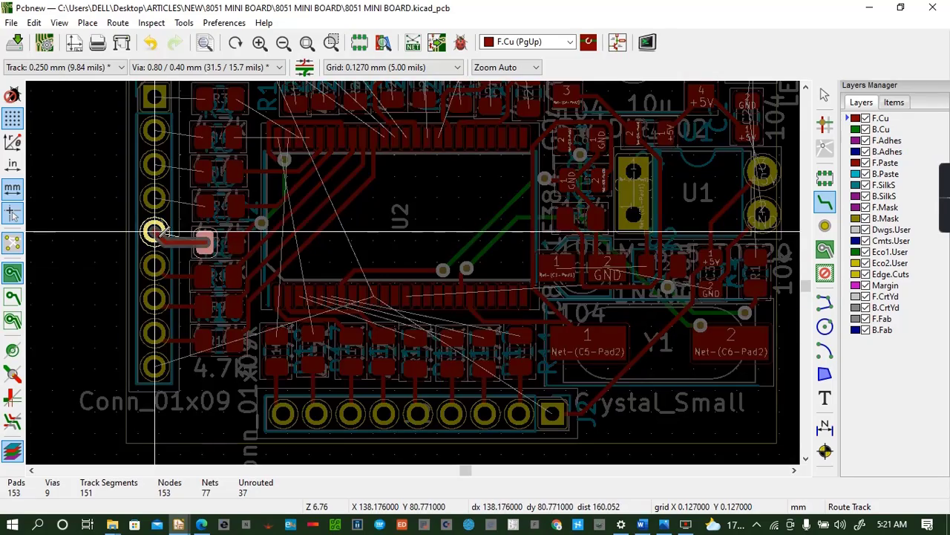
click(154, 233)
Connect the remaining four resistors beside J1, up to R3, to their J1 pins on F.Cu
click(204, 209)
click(154, 198)
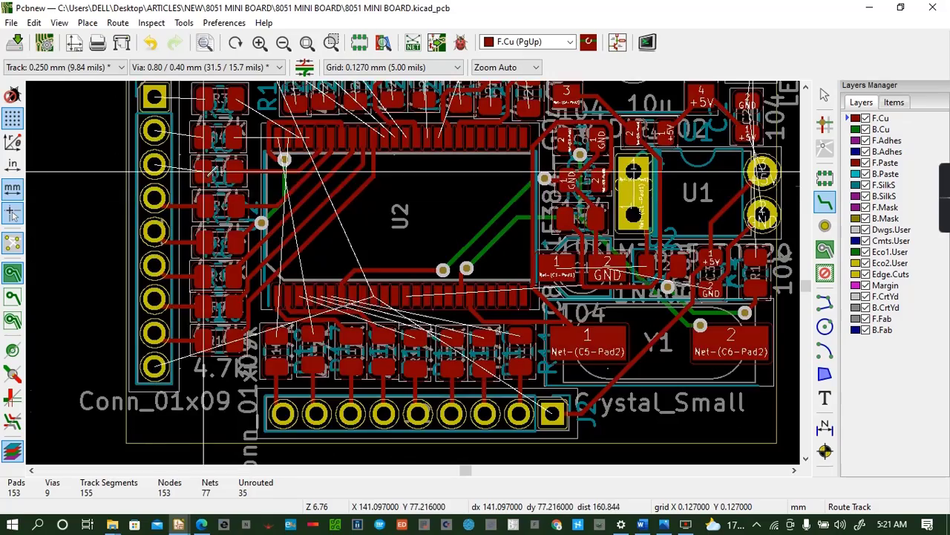
click(202, 171)
click(154, 165)
click(202, 136)
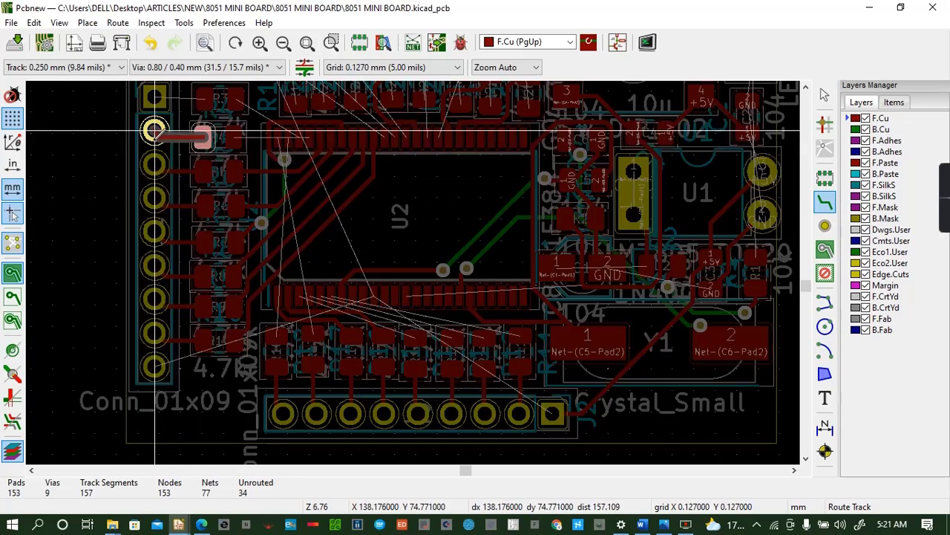
click(154, 131)
click(205, 98)
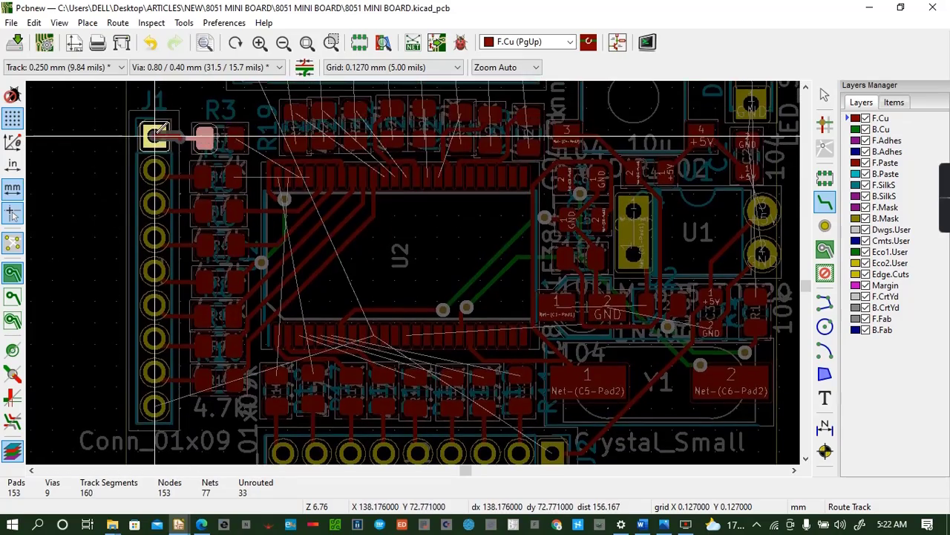
click(155, 136)
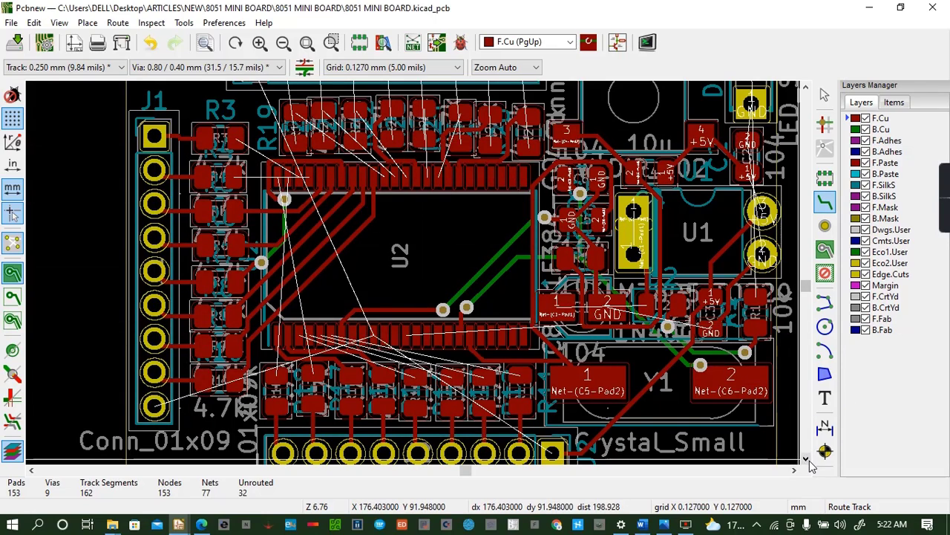
scroll(809, 459, down, 5)
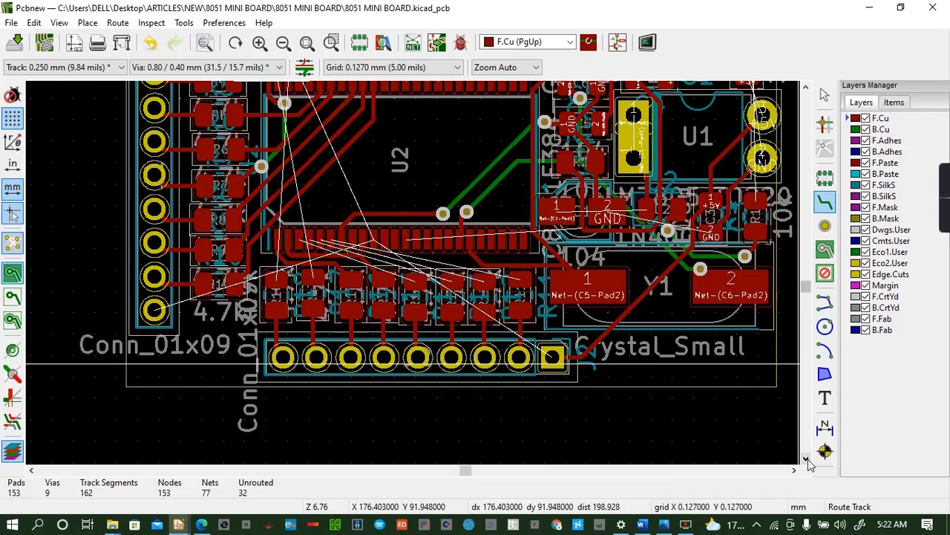
scroll(810, 95, up, 10)
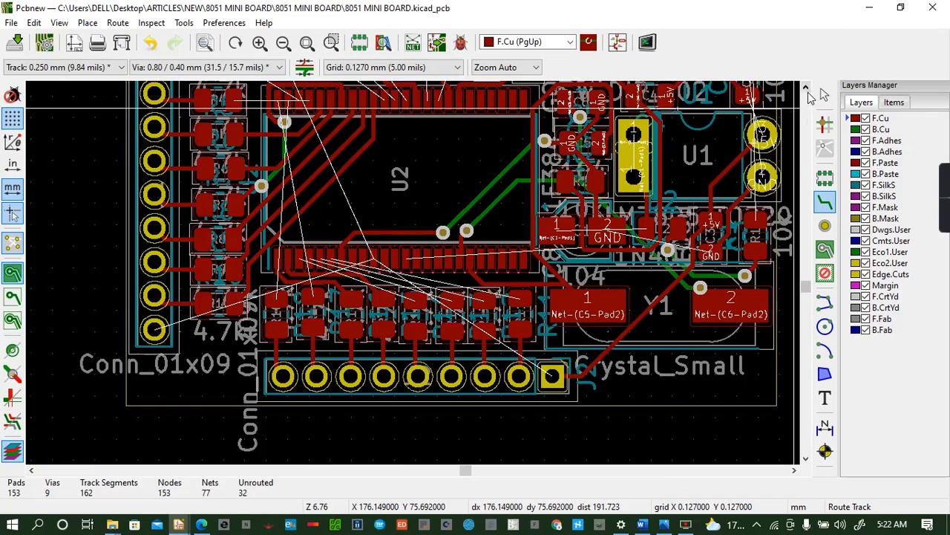
scroll(809, 90, up, 1)
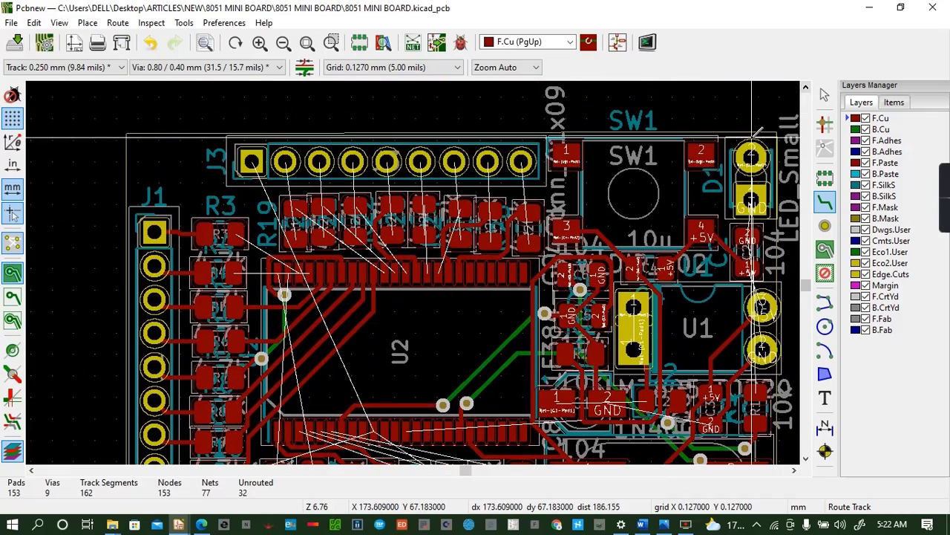
click(751, 158)
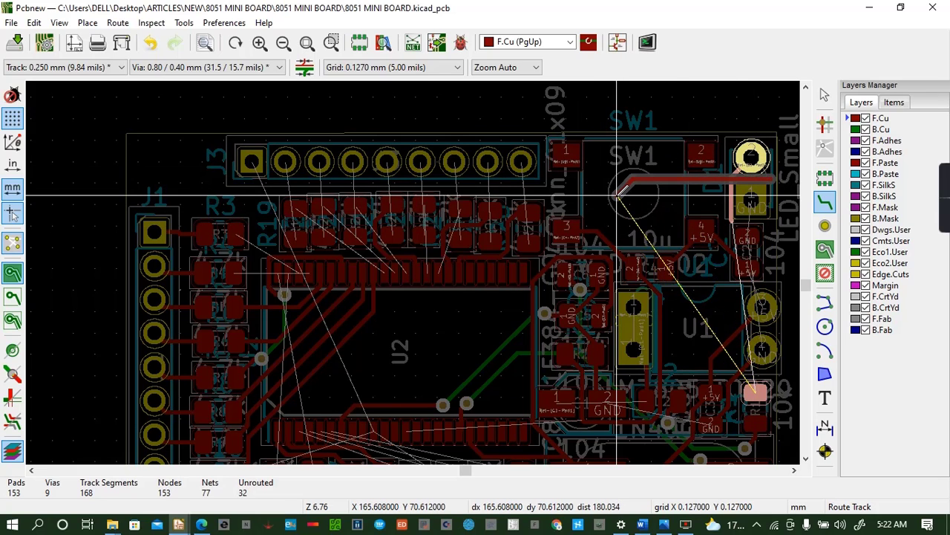
key(Escape)
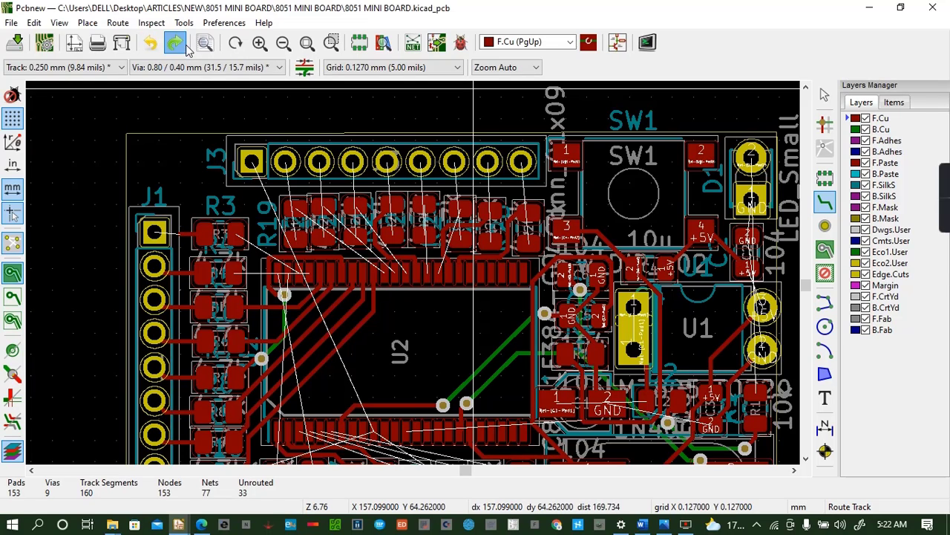
click(175, 42)
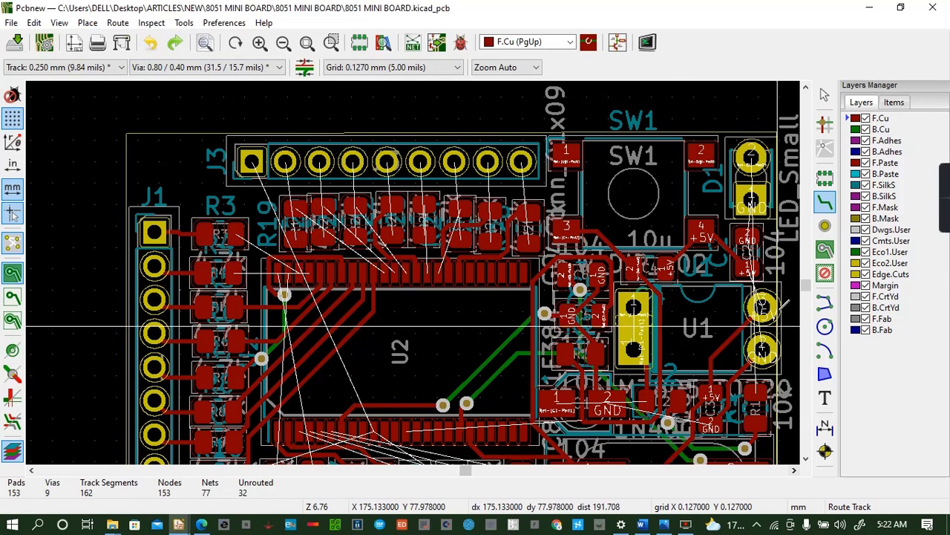
Route F.Cu tracks joining the 104 capacitor below D1 to the +5V through-hole pad beside U1 and to D1's GND pad
click(761, 306)
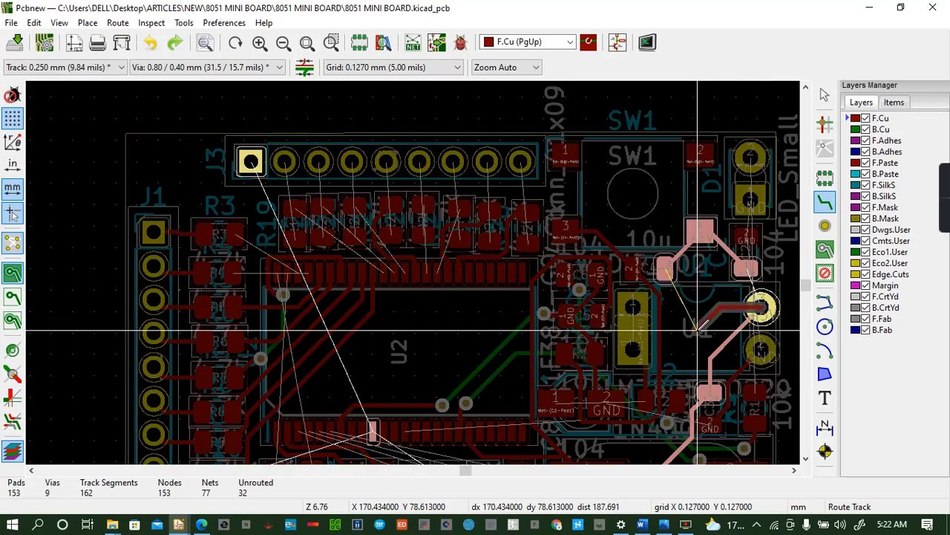
click(733, 280)
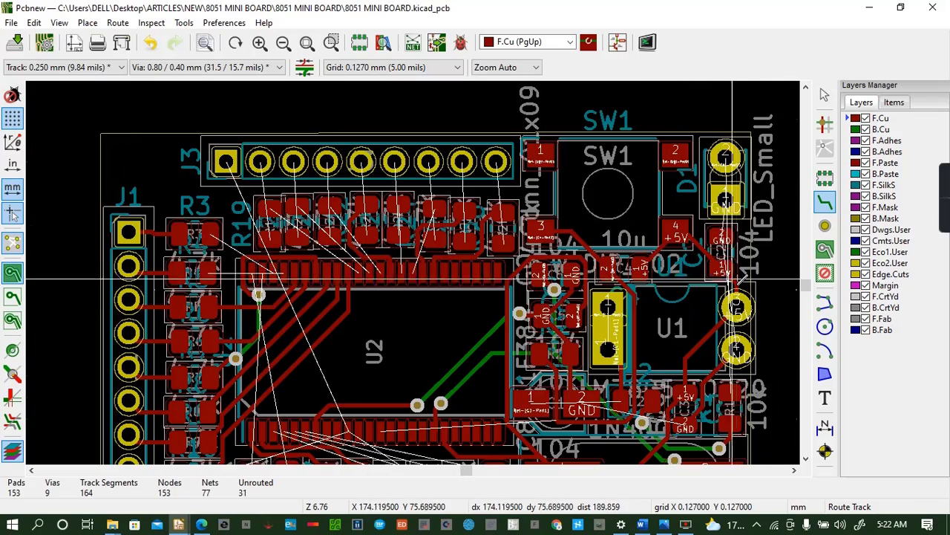
click(727, 237)
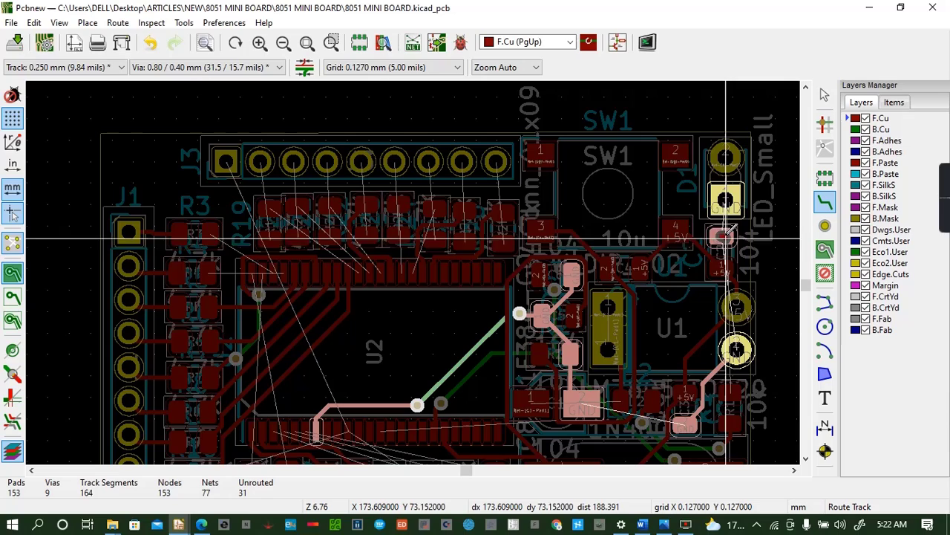
click(726, 199)
click(735, 190)
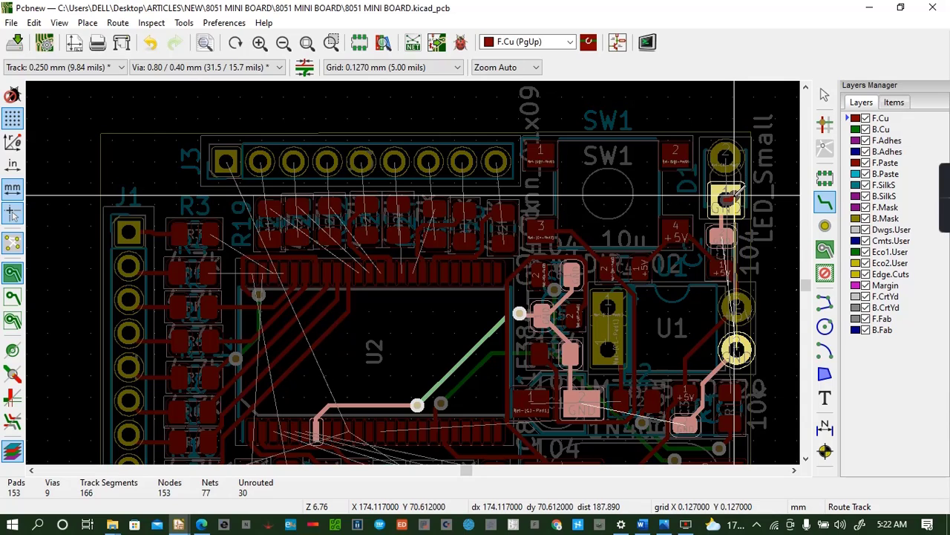
click(734, 195)
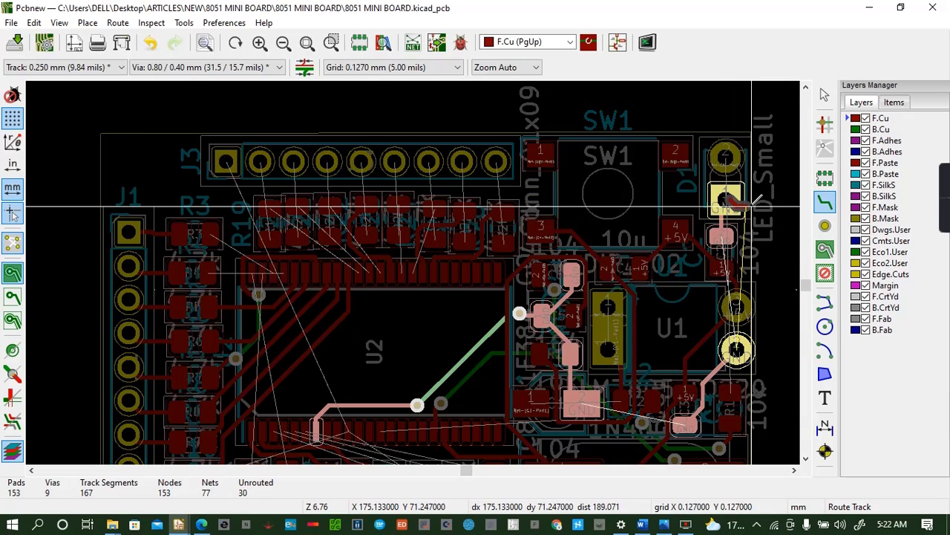
key(Escape)
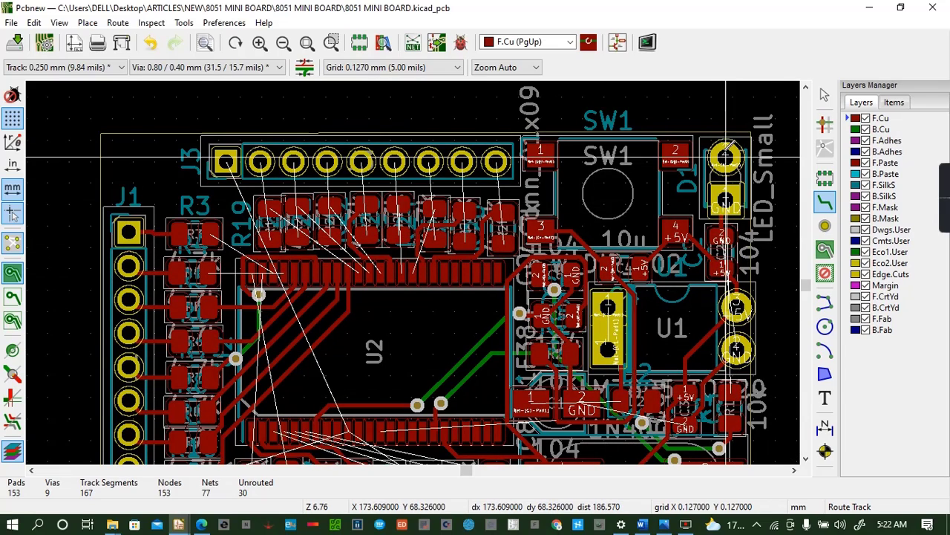
Route D1's pad 2 to R1's upper pad, using vias to run the long section on B.Cu, and save the board
click(725, 157)
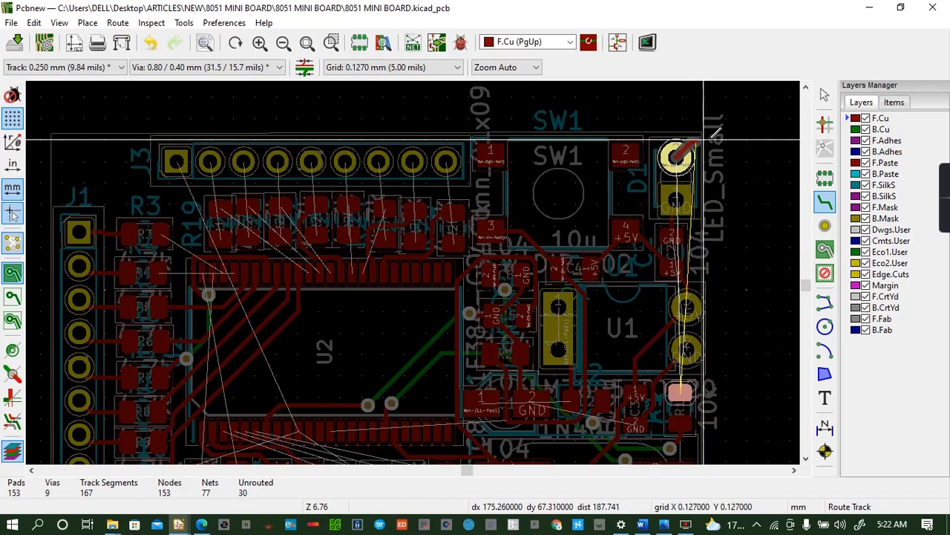
key(v)
click(692, 176)
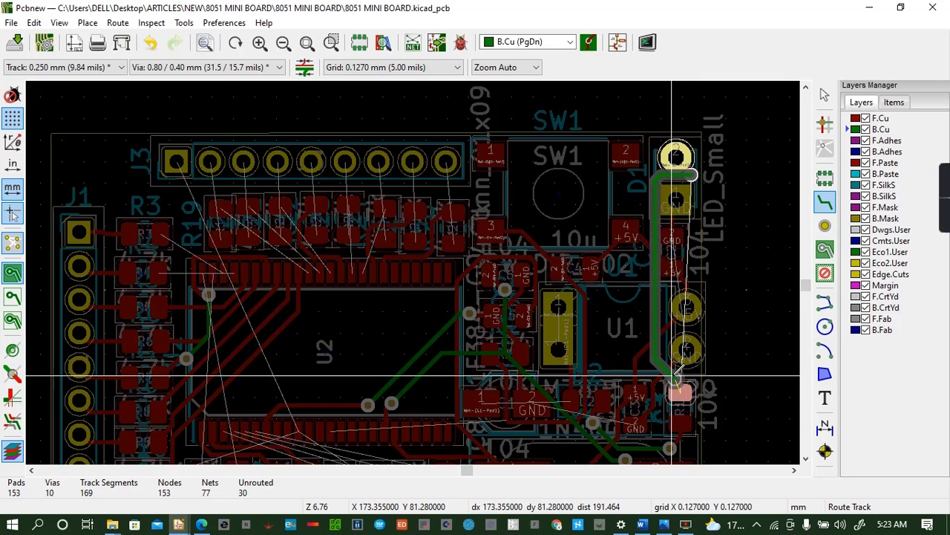
key(v)
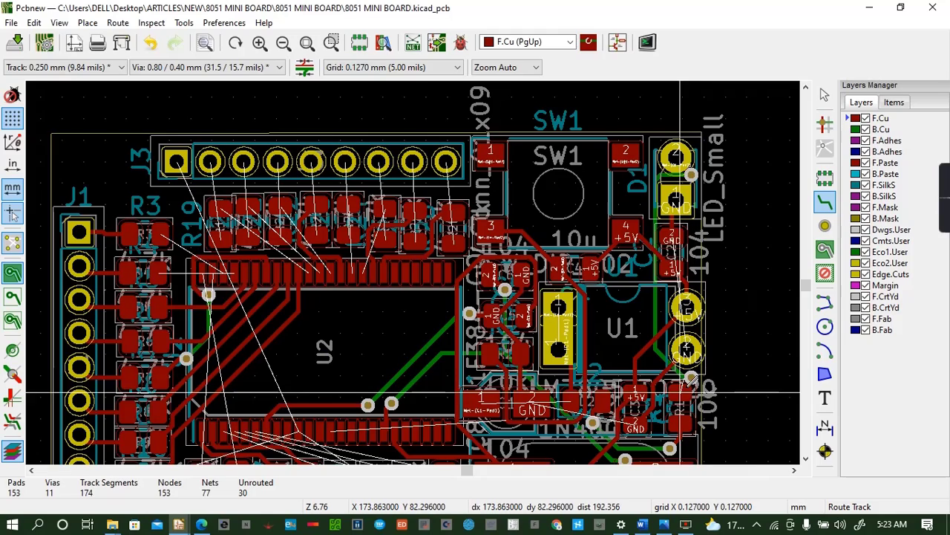
click(681, 388)
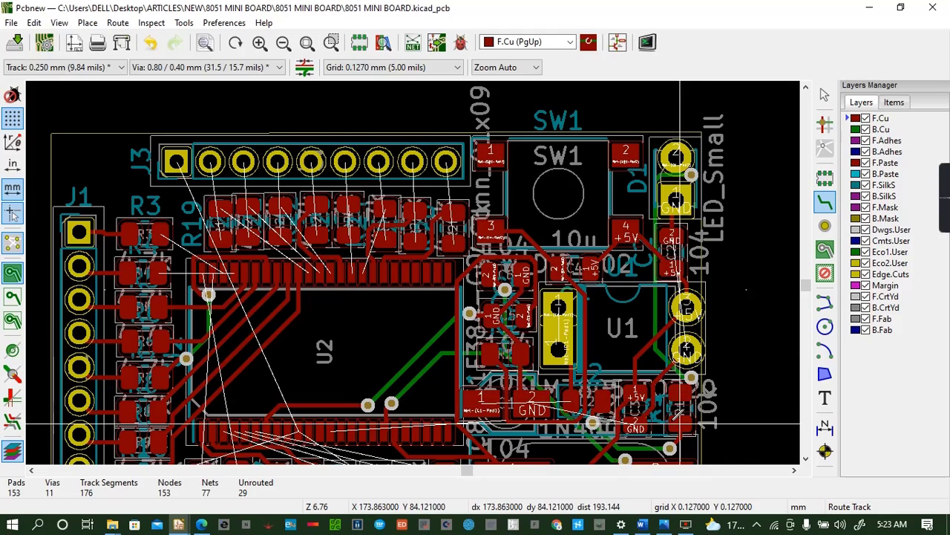
click(680, 390)
key(Escape)
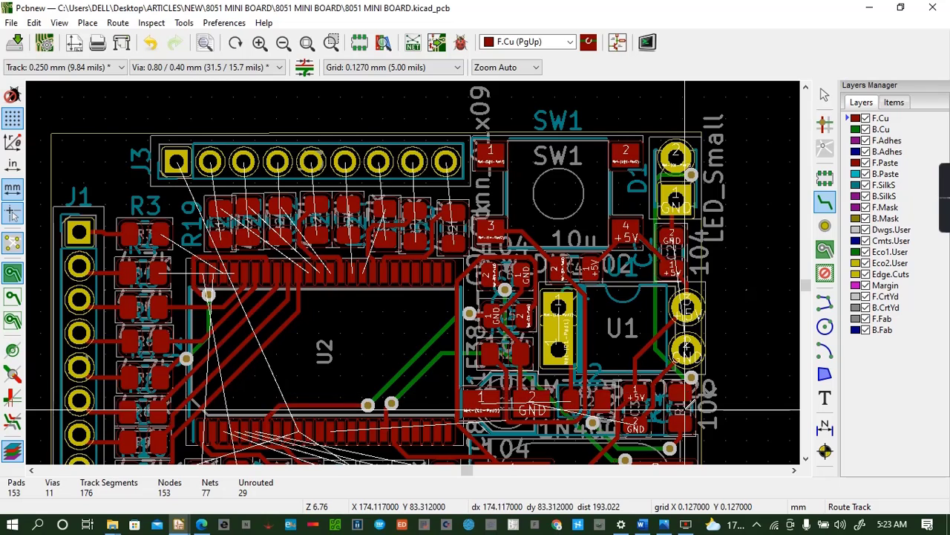
key(ctrl+s)
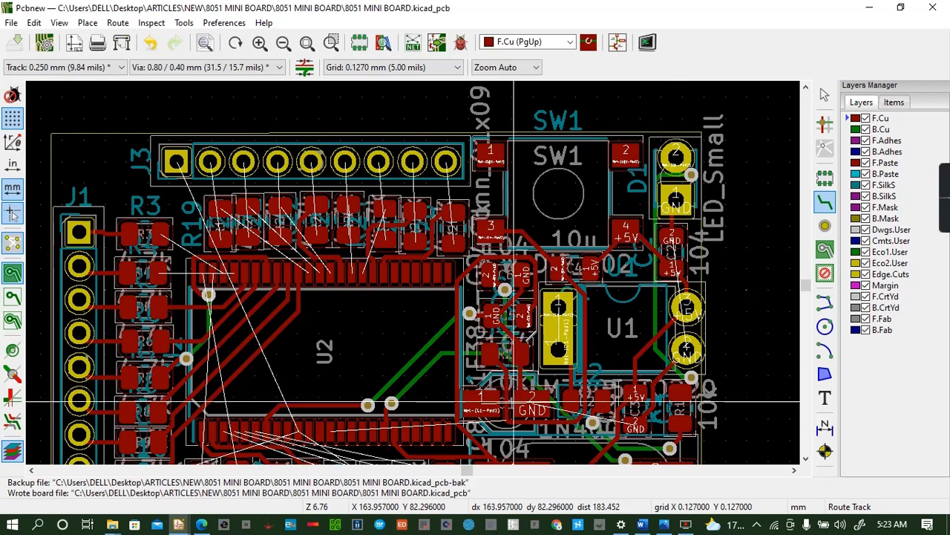
Connect the two resistors below J3 nearest SW1 to their J3 pins, the nearest on F.Cu and the second through two vias and B.Cu
click(456, 242)
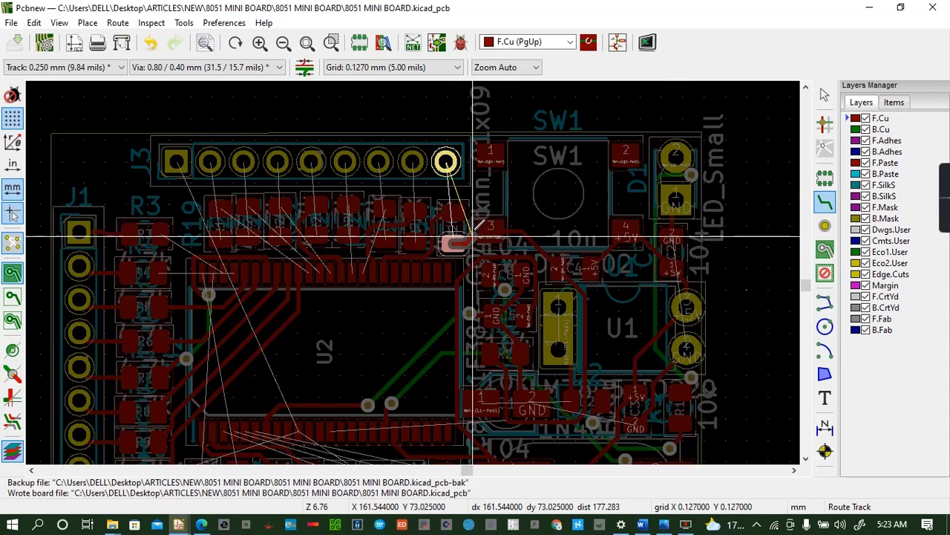
click(446, 161)
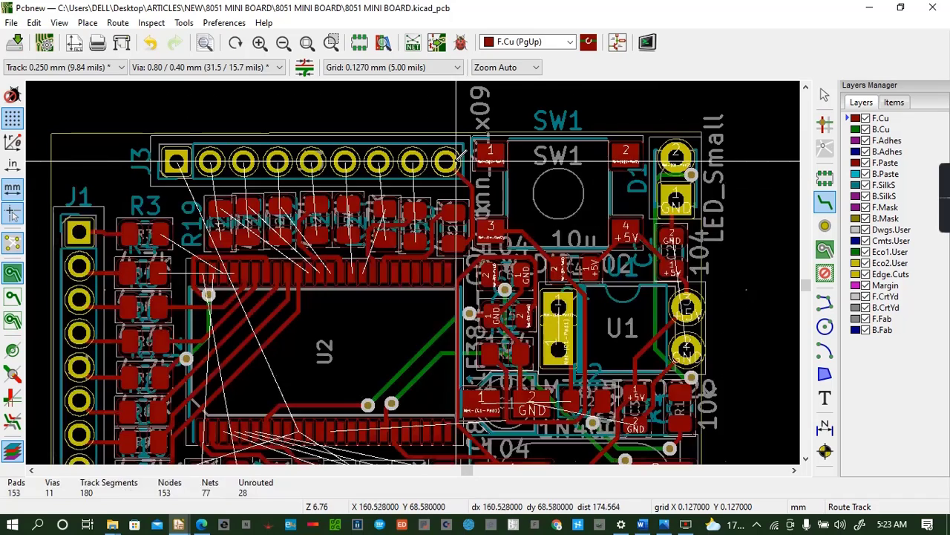
click(418, 241)
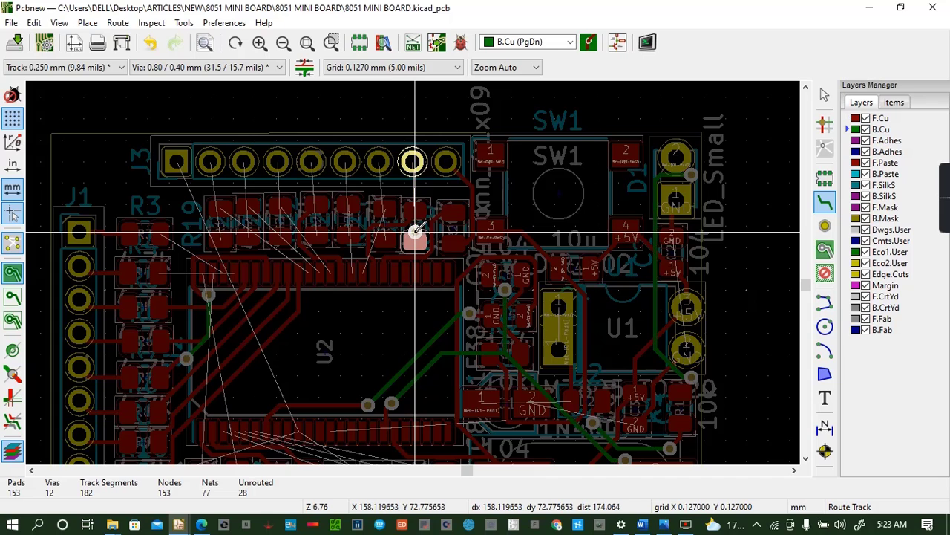
key(Escape)
click(415, 232)
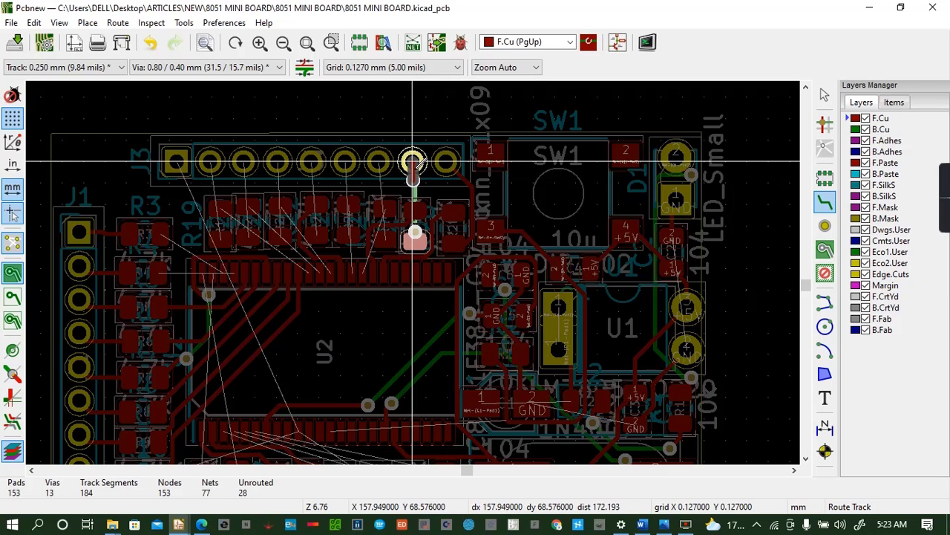
click(413, 162)
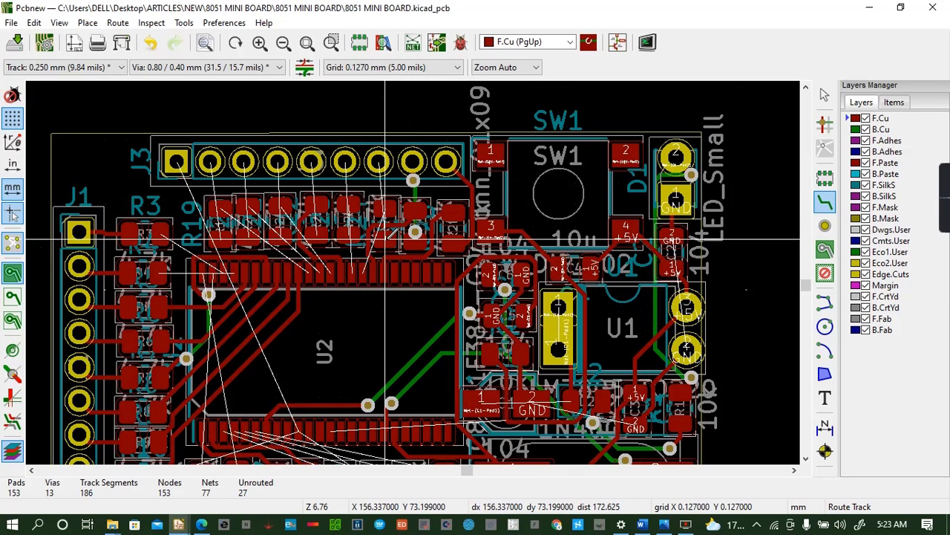
Connect the third and fourth resistors below J3, counting from SW1, to their J3 pins, each through a via and a B.Cu track
click(384, 239)
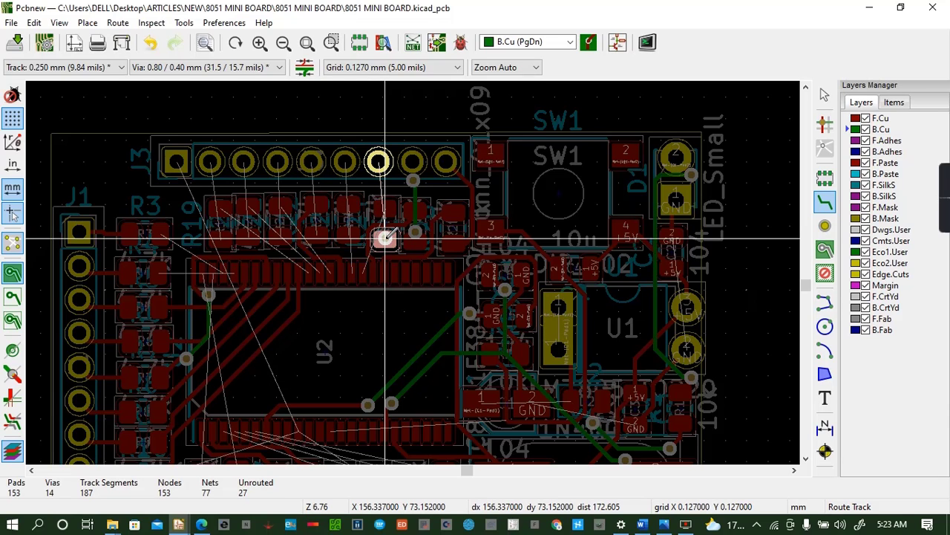
click(385, 238)
click(385, 238)
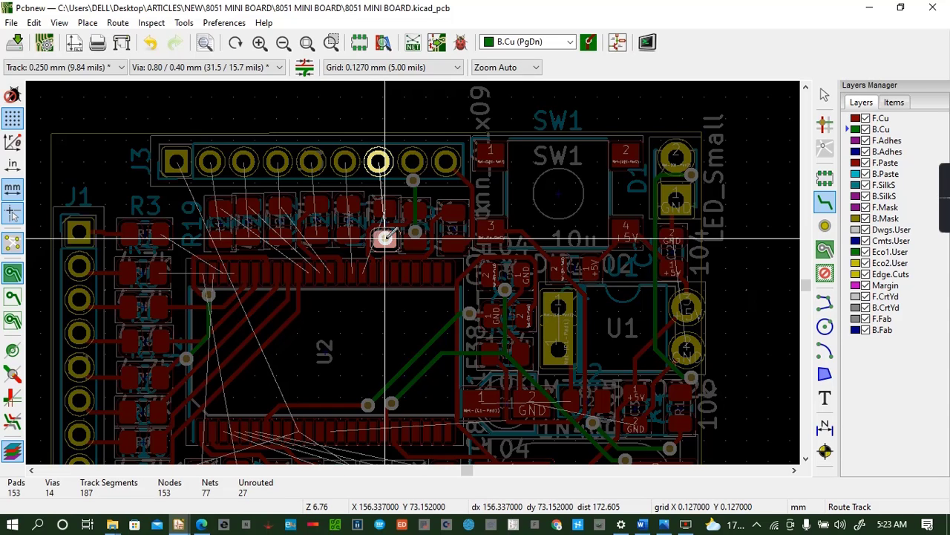
click(378, 162)
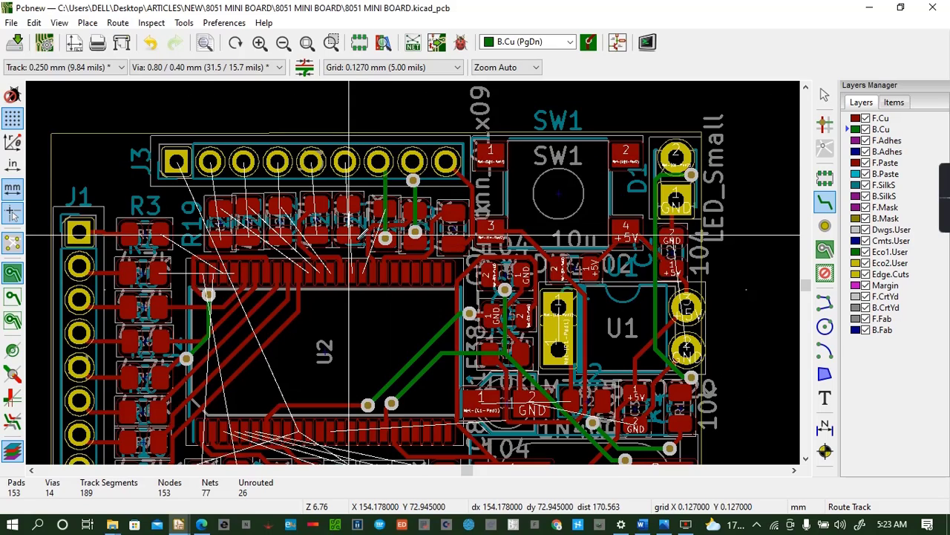
click(349, 236)
key(v)
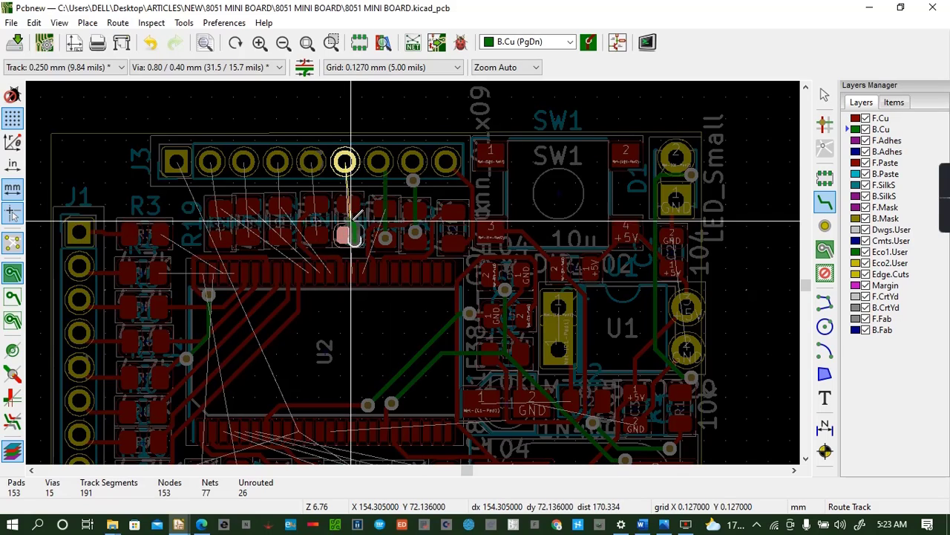
click(345, 162)
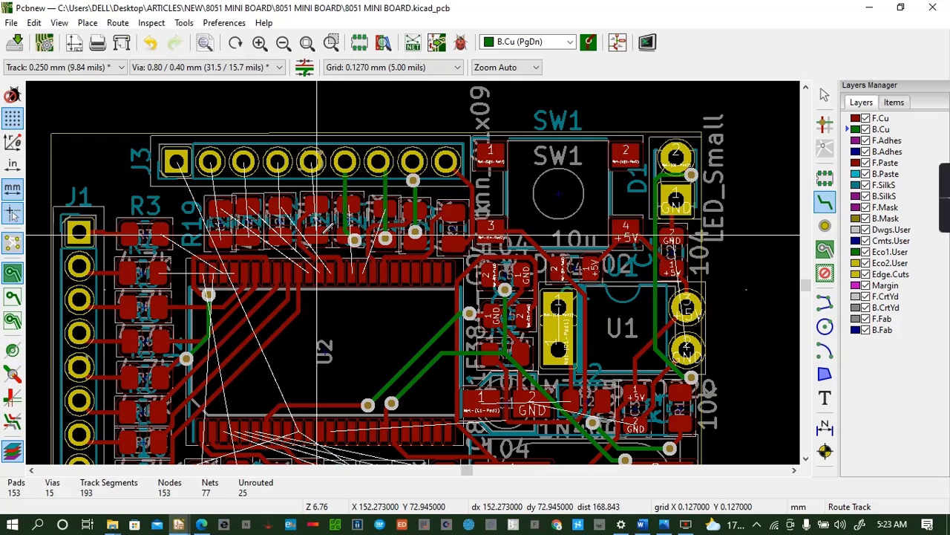
Connect the fifth and sixth resistors below J3, counting from SW1, to their J3 pins with a via at each lower pad and B.Cu tracks
click(319, 234)
key(v)
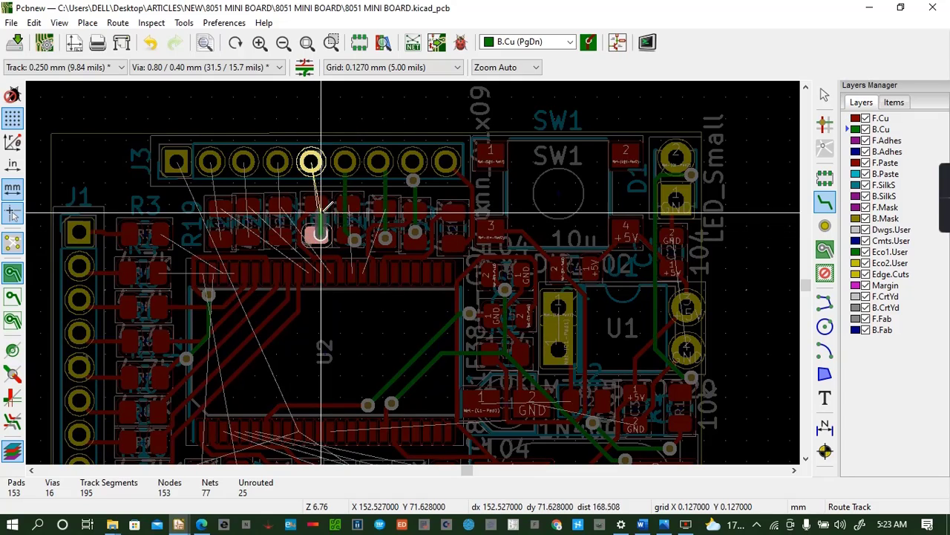
click(311, 162)
click(282, 239)
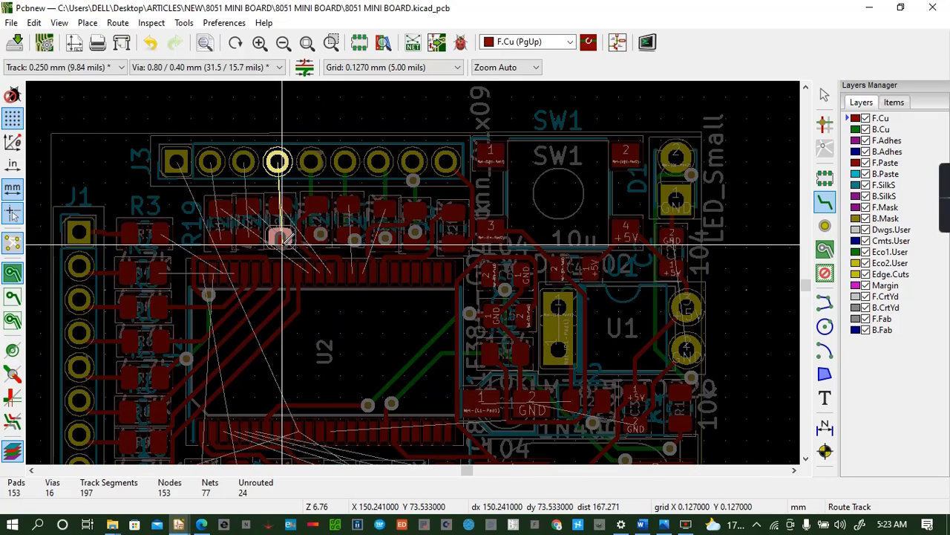
key(v)
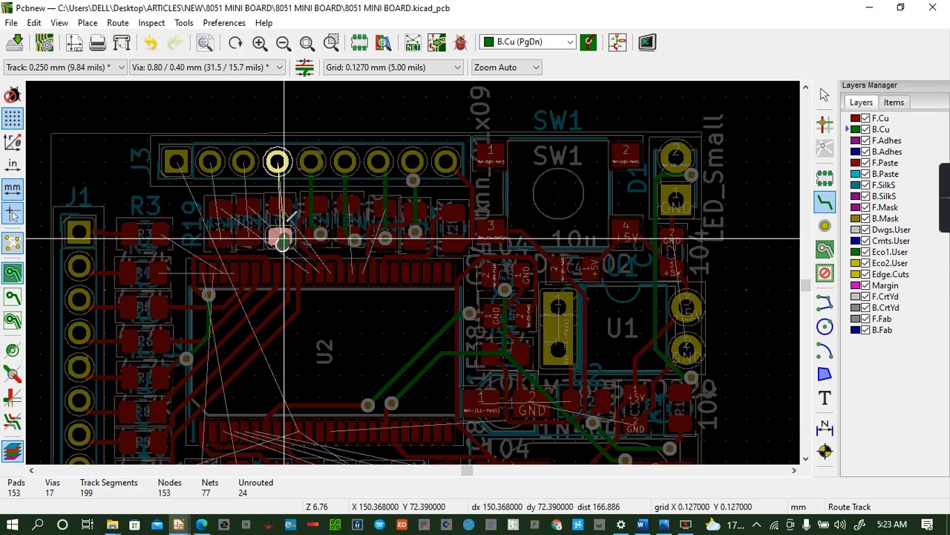
click(277, 162)
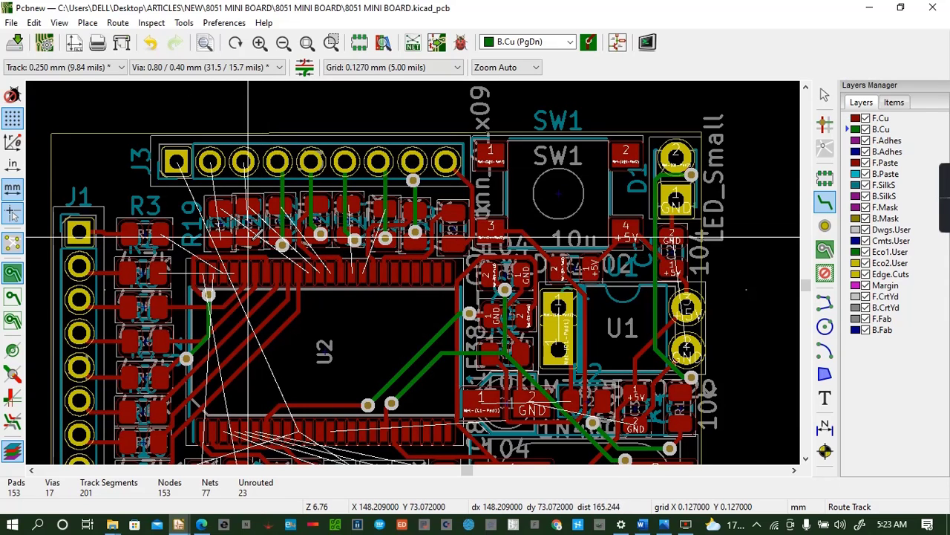
Connect the last two resistors below J3, ending at R19, to their J3 pins with vias in their lower pads and B.Cu tracks
click(248, 239)
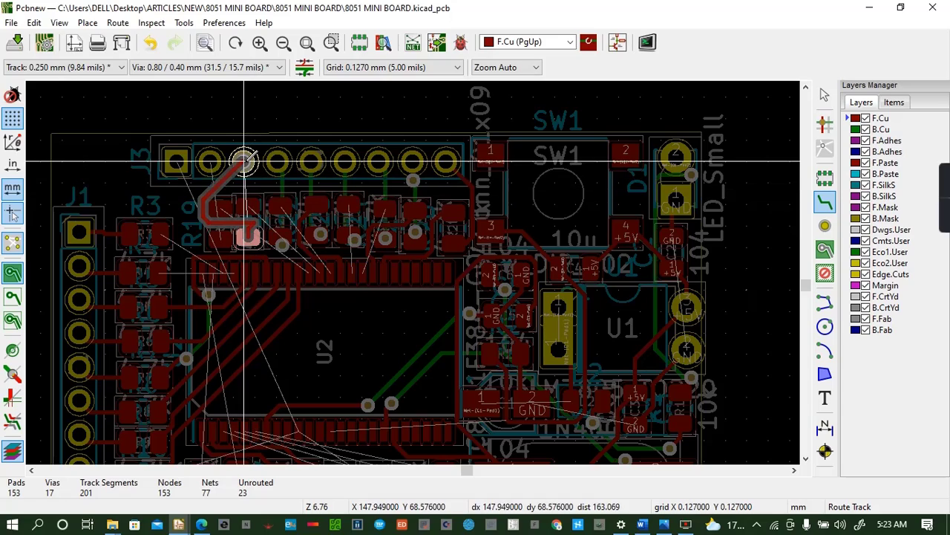
click(248, 239)
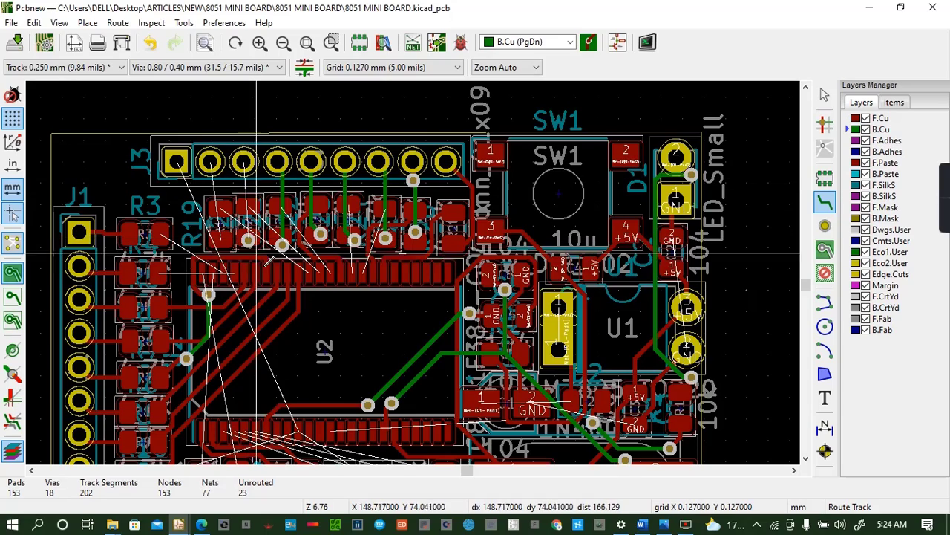
click(248, 239)
click(243, 161)
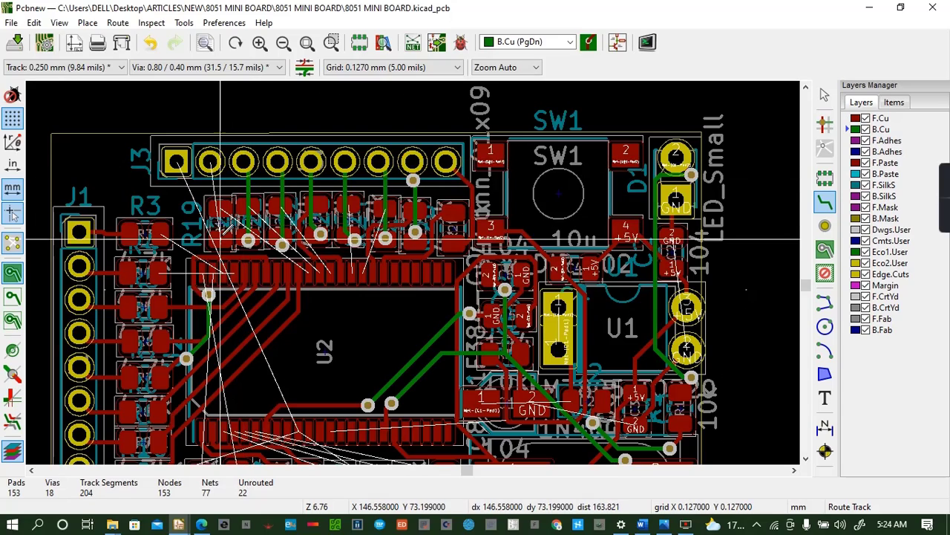
click(220, 238)
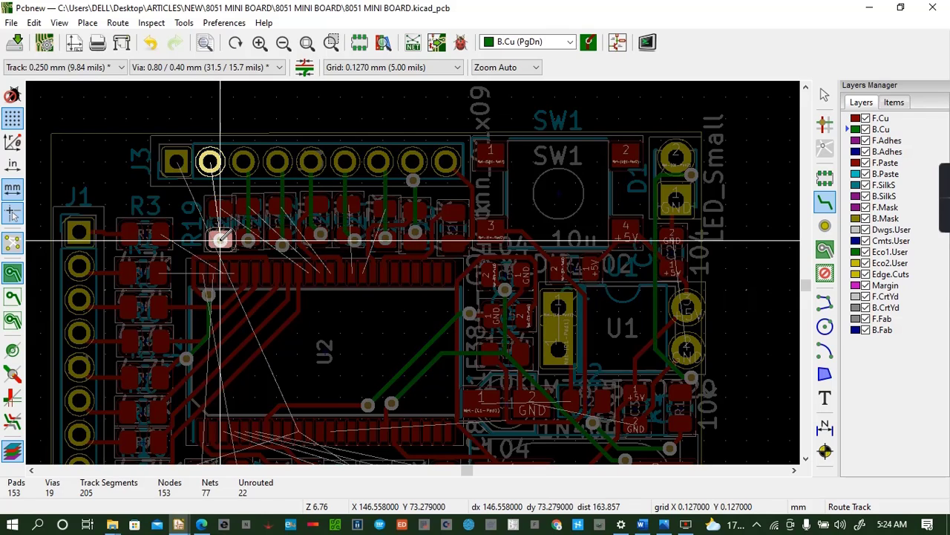
click(209, 161)
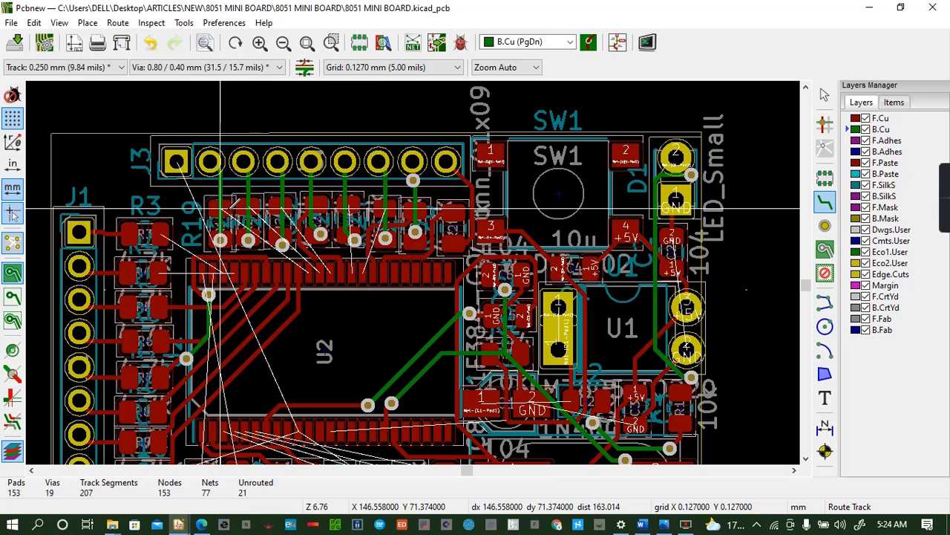
click(225, 212)
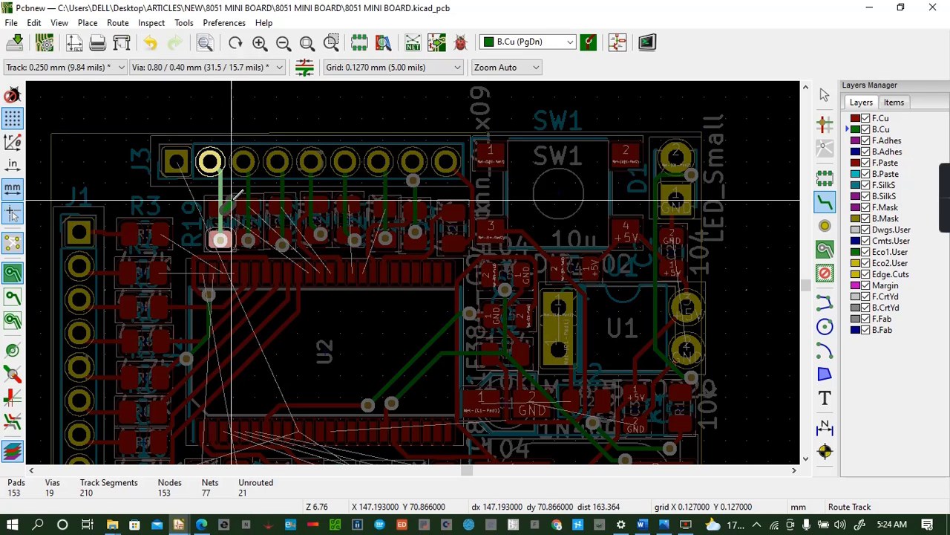
key(Escape)
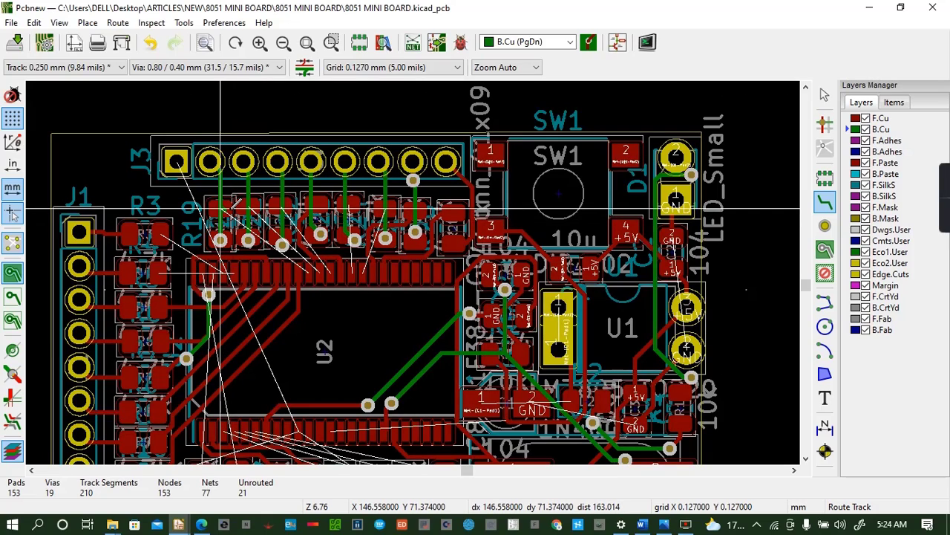
click(229, 206)
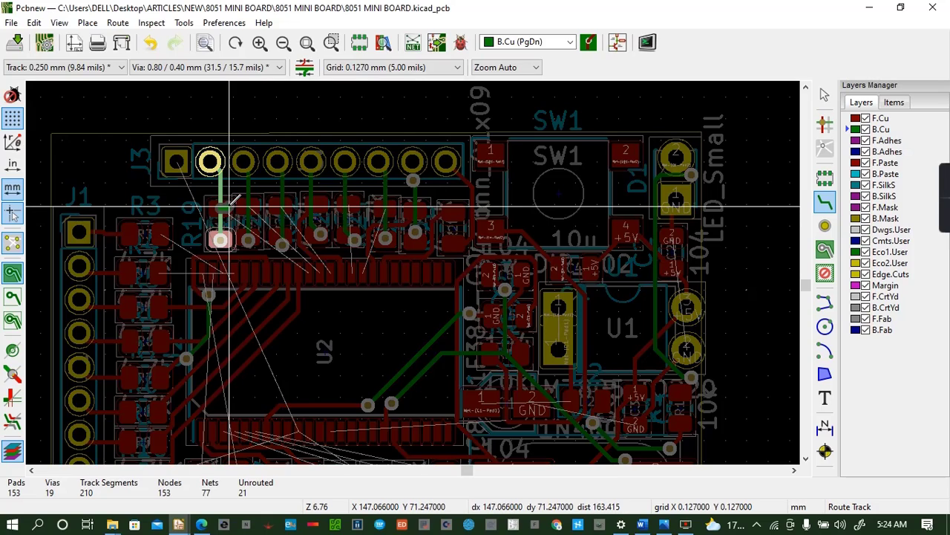
key(Escape)
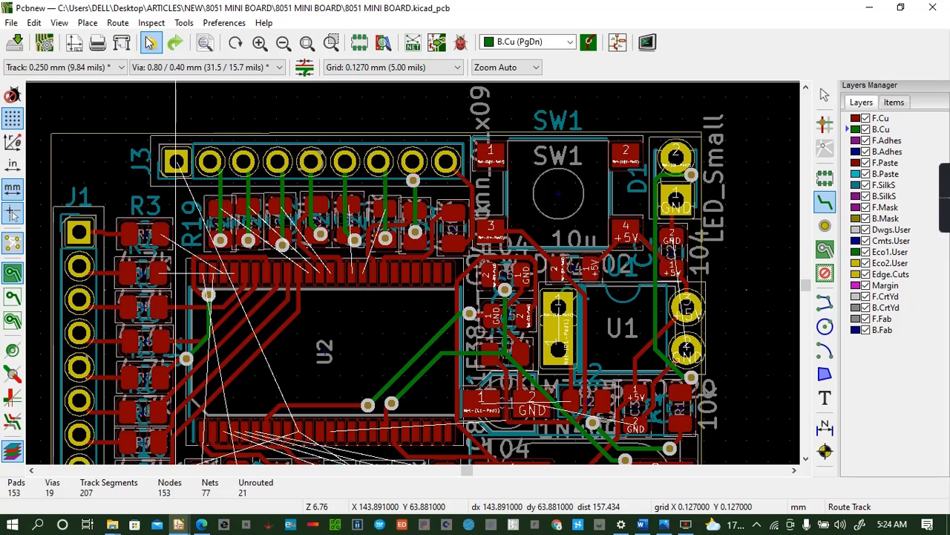
click(225, 209)
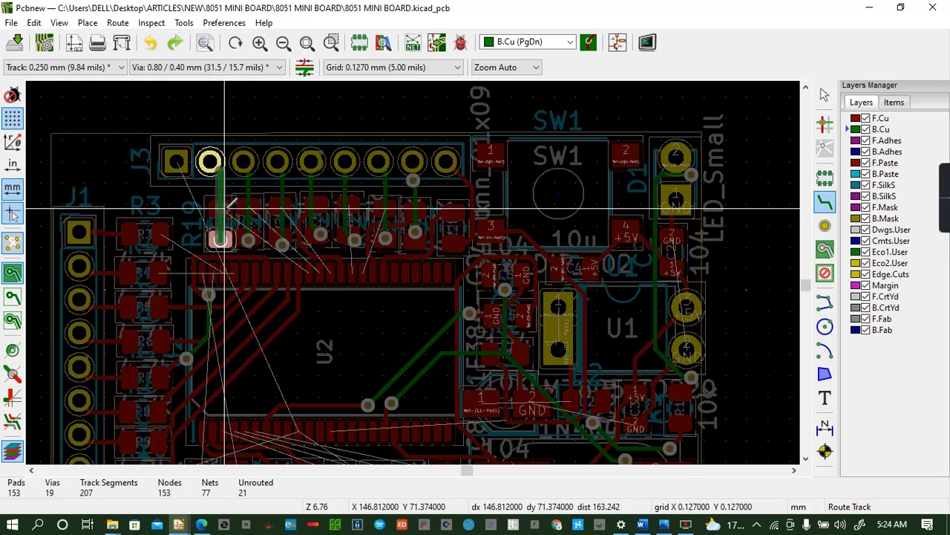
key(Escape)
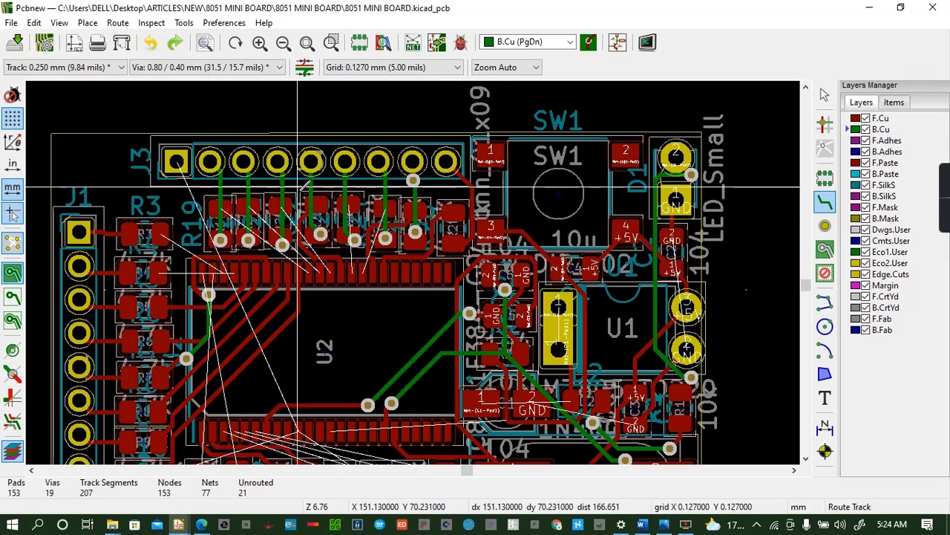
Route the U2 upper-row pad to the upper pad of the fourth resistor from SW1, using two vias and B.Cu, finishing on F.Cu
click(352, 275)
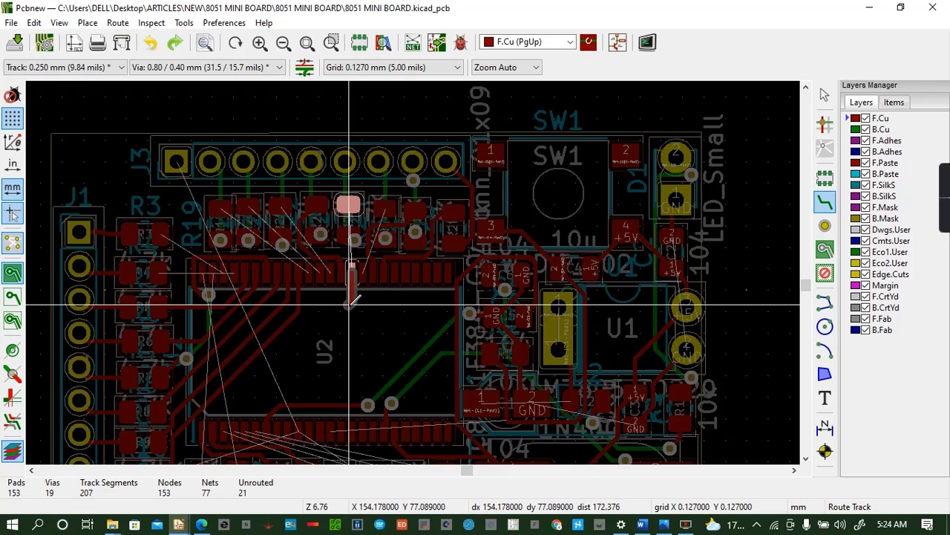
click(348, 299)
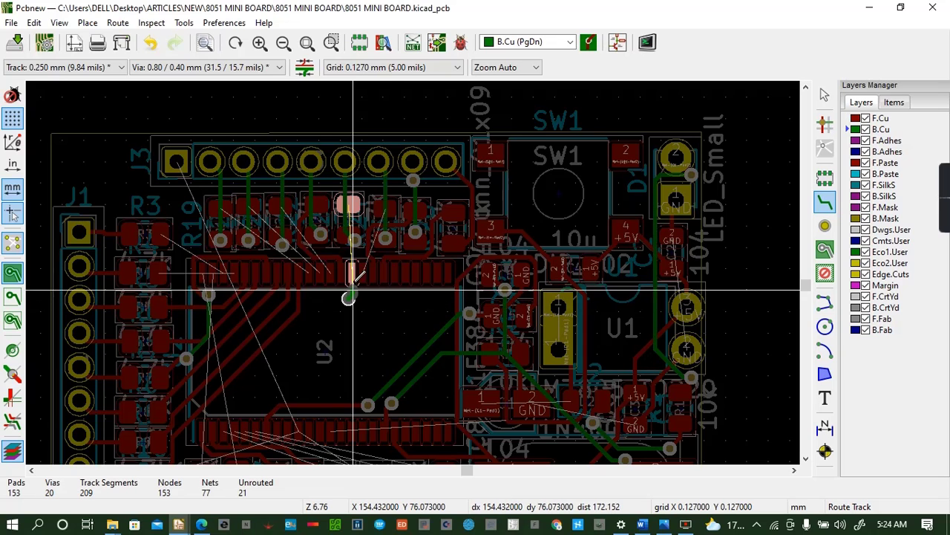
click(355, 201)
click(355, 201)
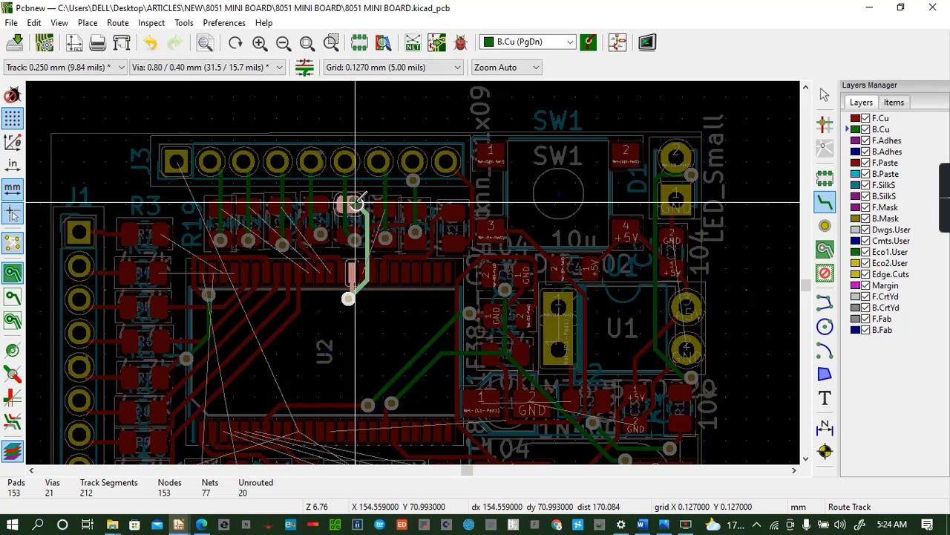
click(357, 204)
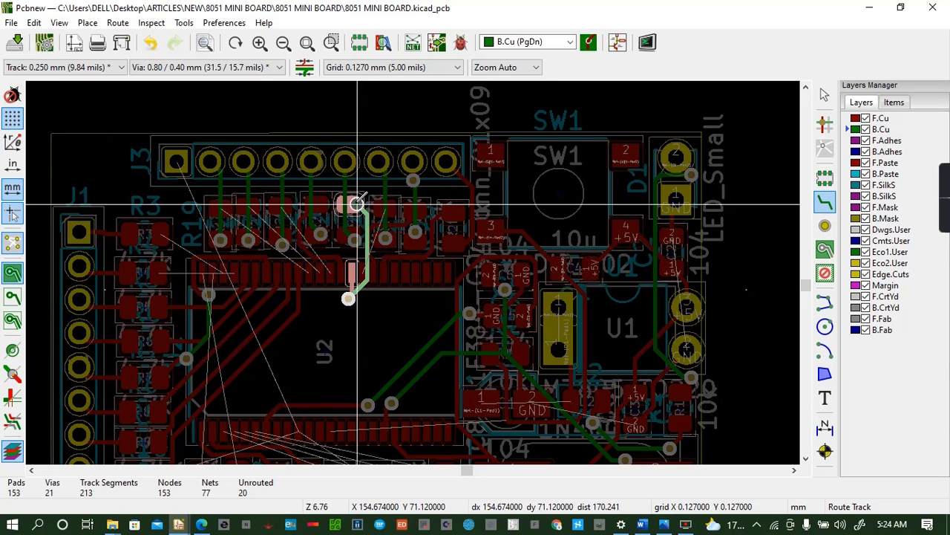
click(357, 201)
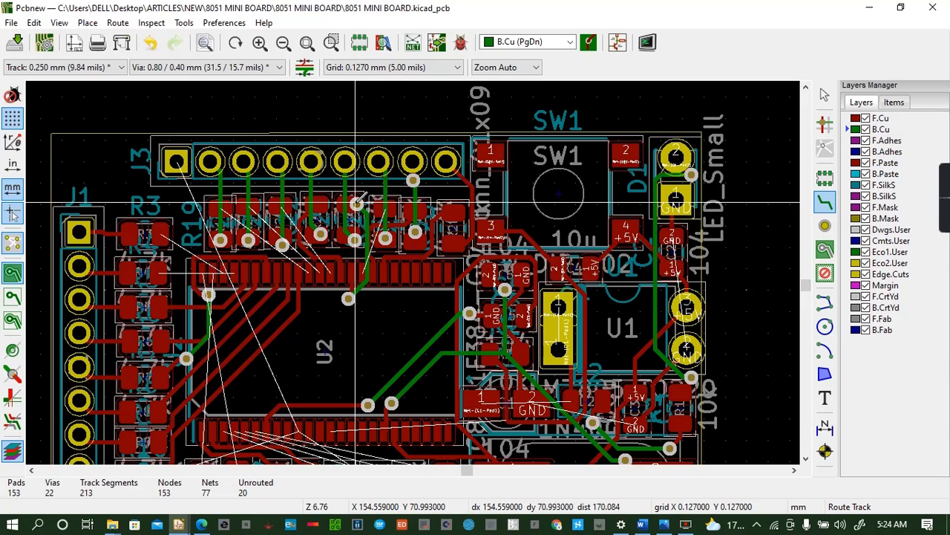
click(355, 202)
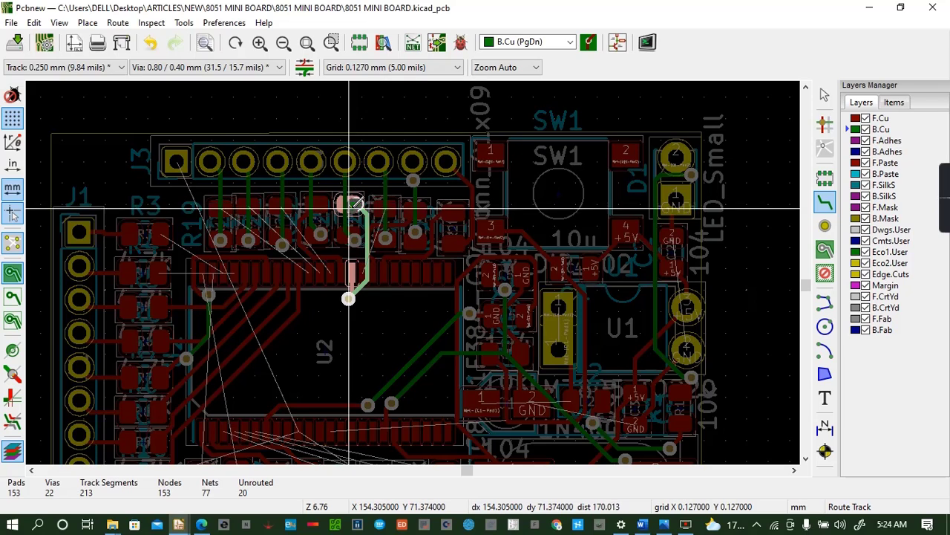
click(353, 206)
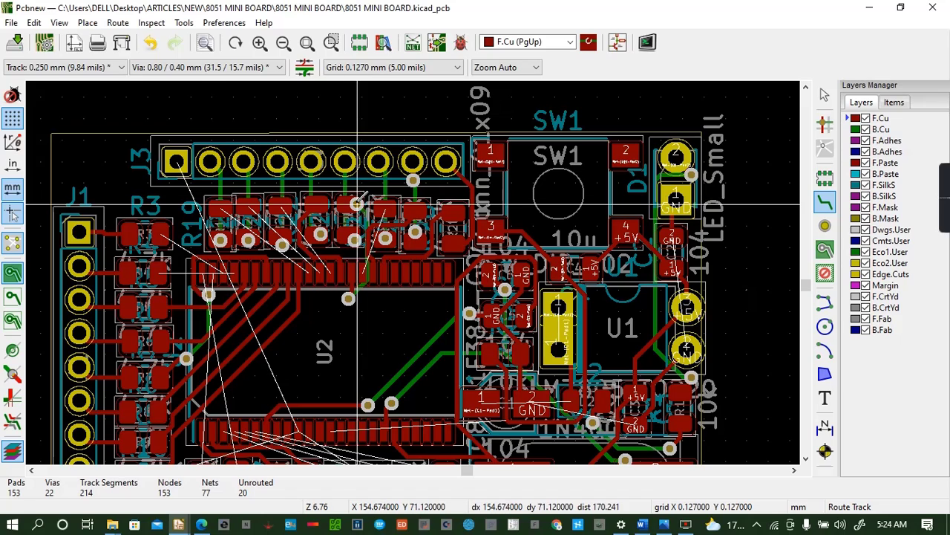
click(357, 203)
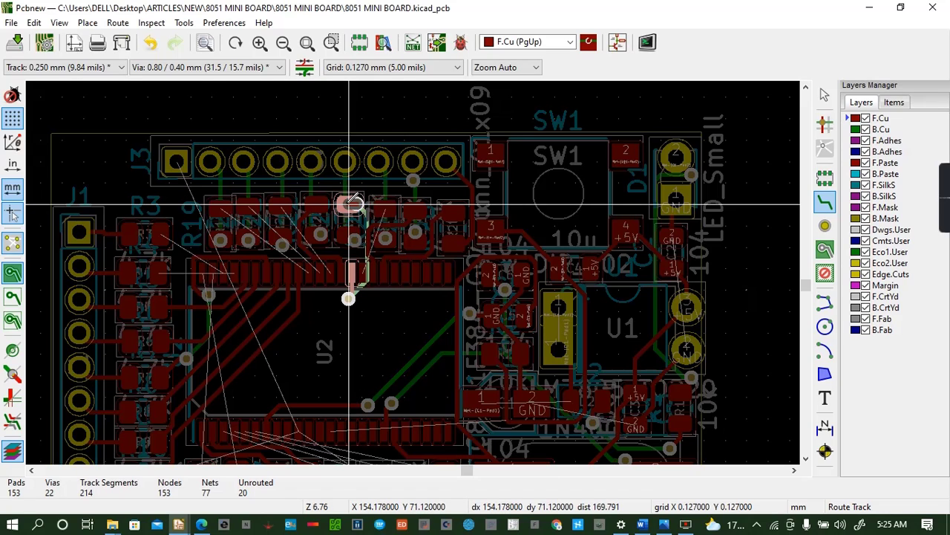
click(349, 204)
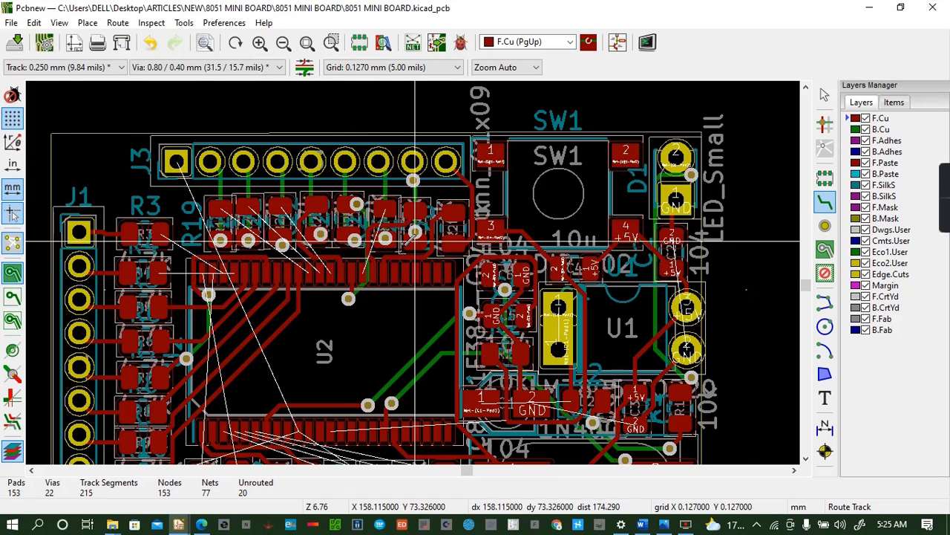
Route the adjacent U2 pad to the upper pad of the third resistor from SW1 through two vias and B.Cu, finishing on F.Cu
click(363, 271)
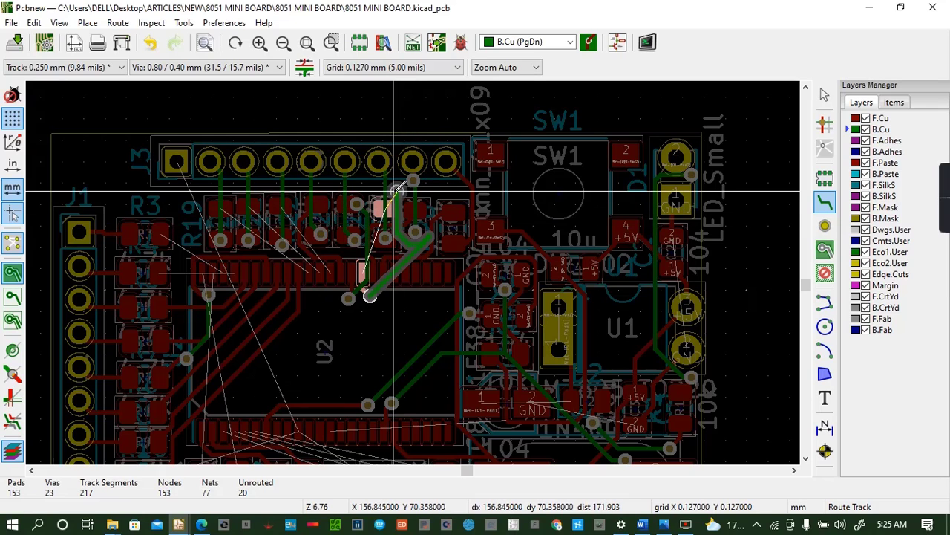
key(v)
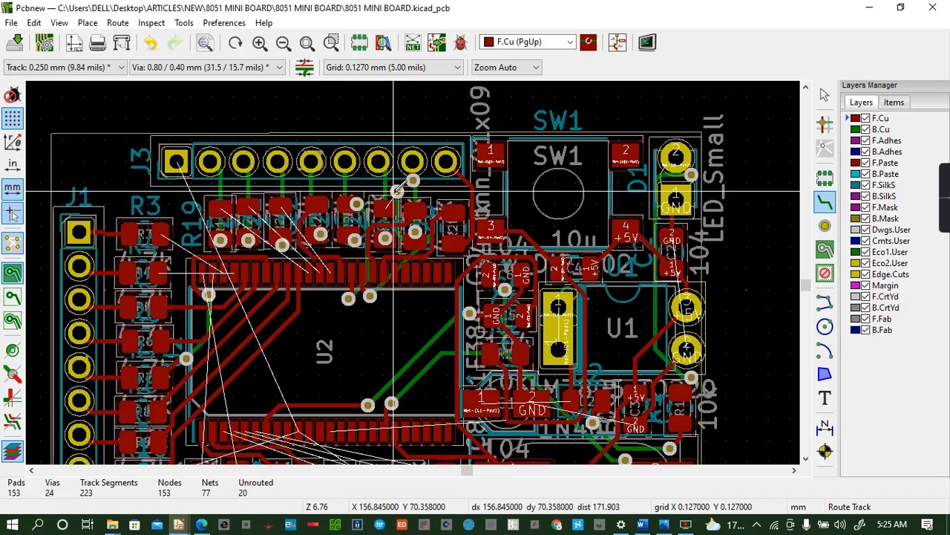
click(392, 200)
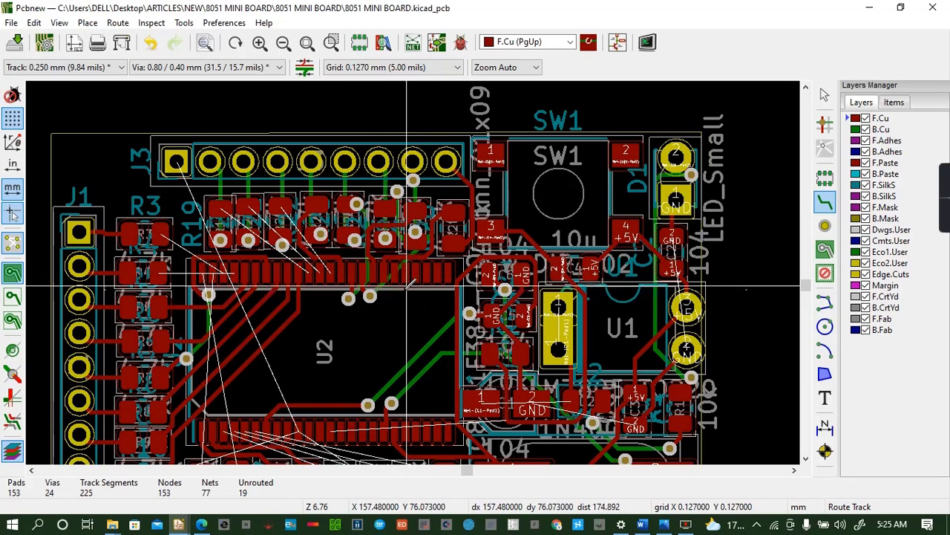
Route the U2 upper-row pad to the upper pad of the sixth resistor from SW1, using two vias and a B.Cu track
click(329, 269)
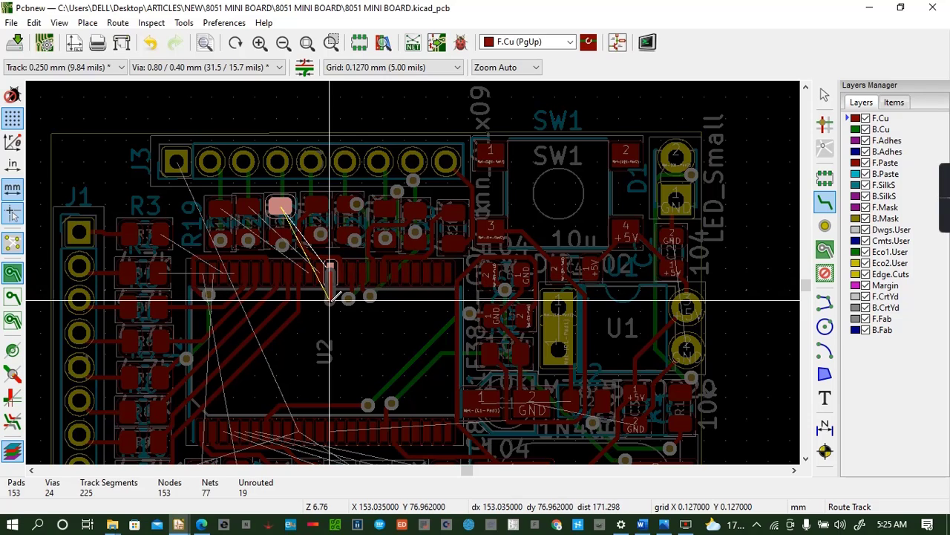
key(Escape)
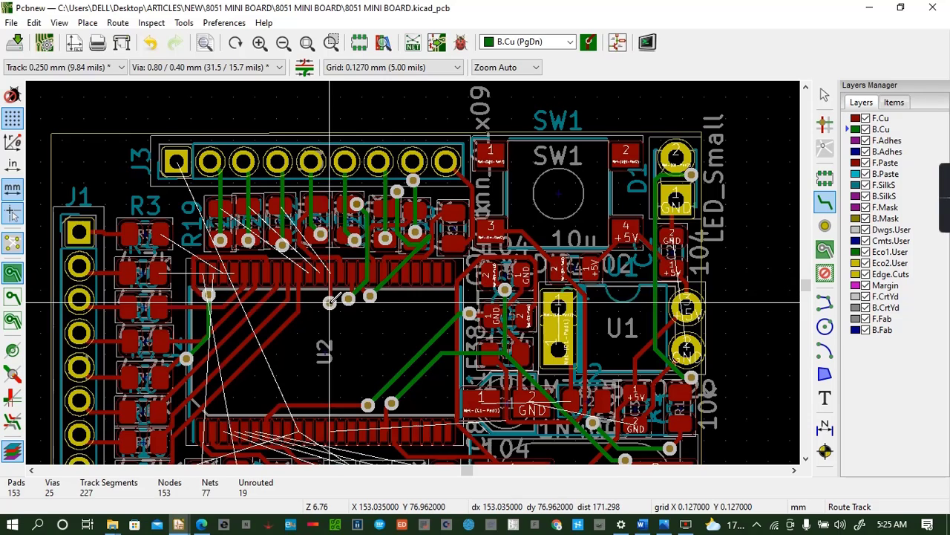
click(324, 285)
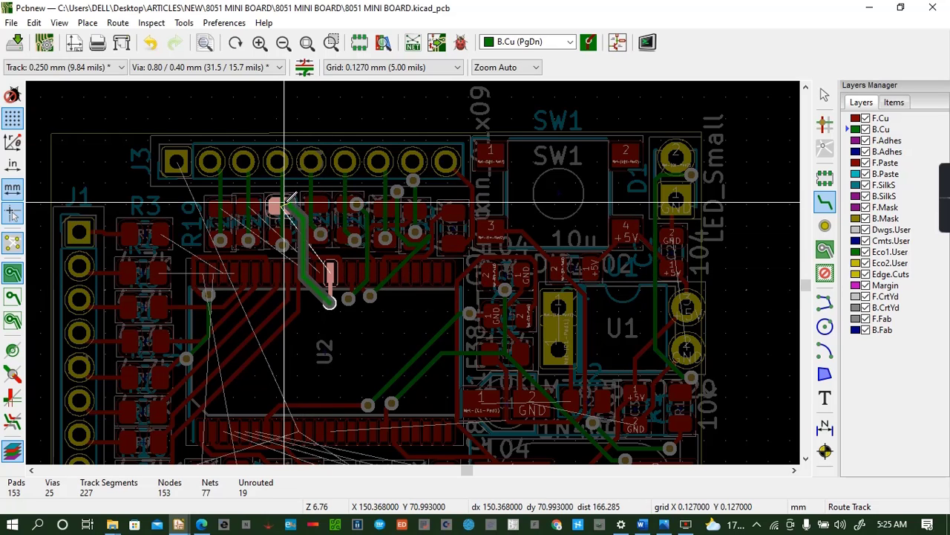
click(280, 204)
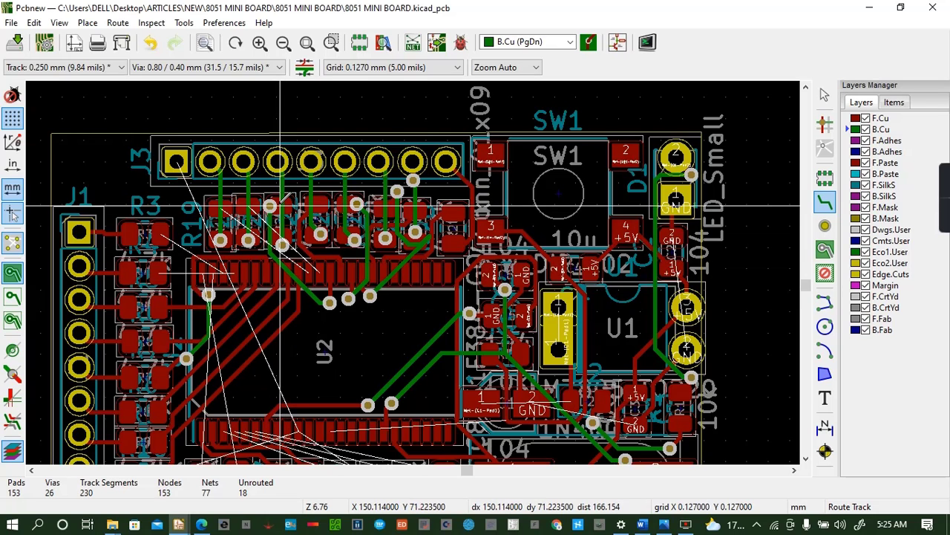
Finish the connection at the sixth resistor's upper pad with a short track segment and extra vias at its existing via
click(273, 205)
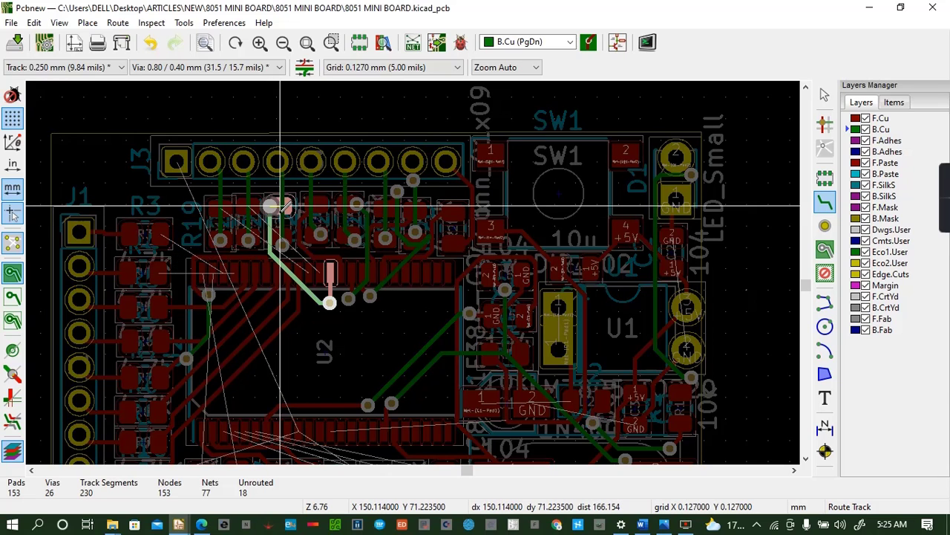
click(273, 208)
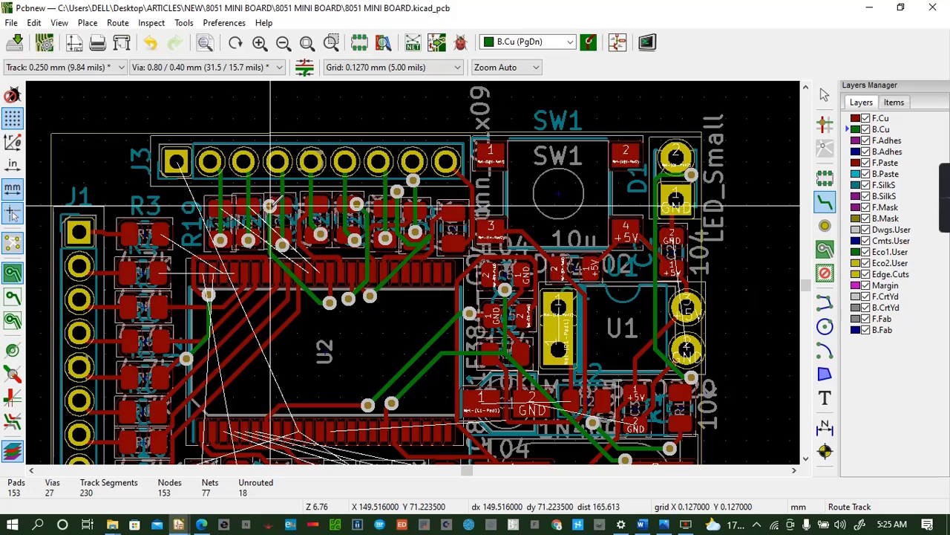
click(270, 205)
click(271, 205)
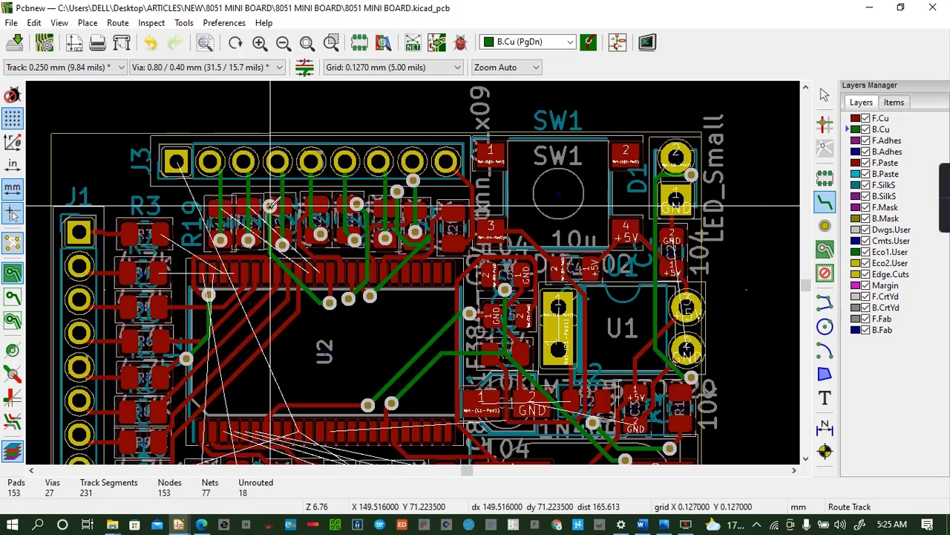
click(270, 205)
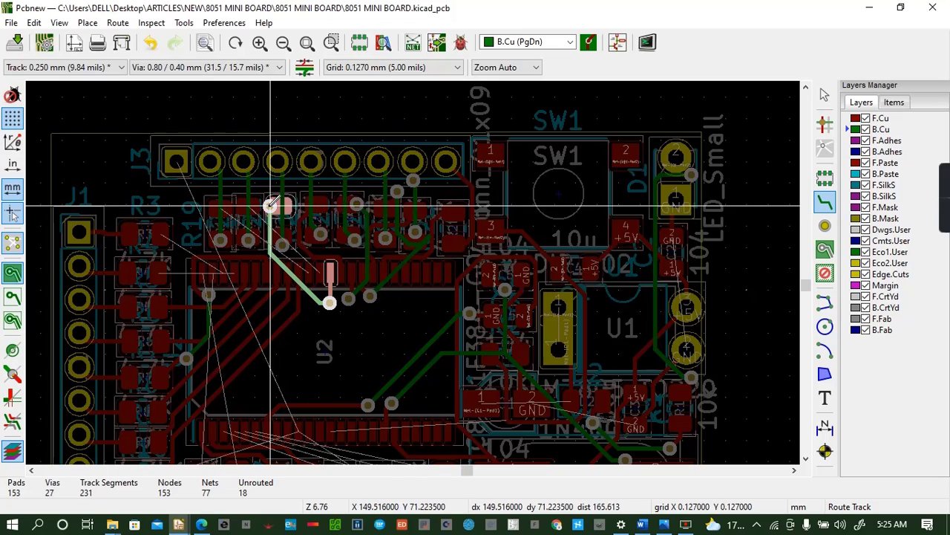
click(270, 206)
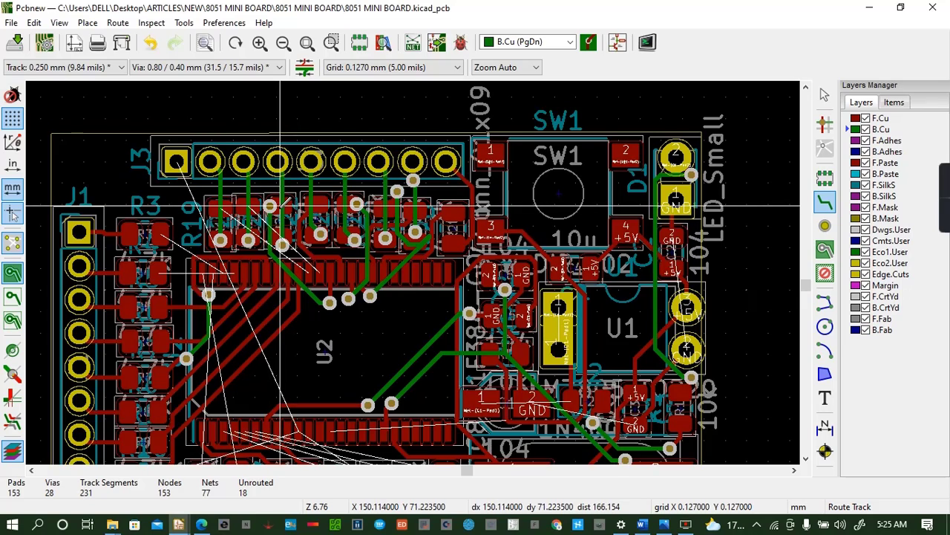
click(271, 206)
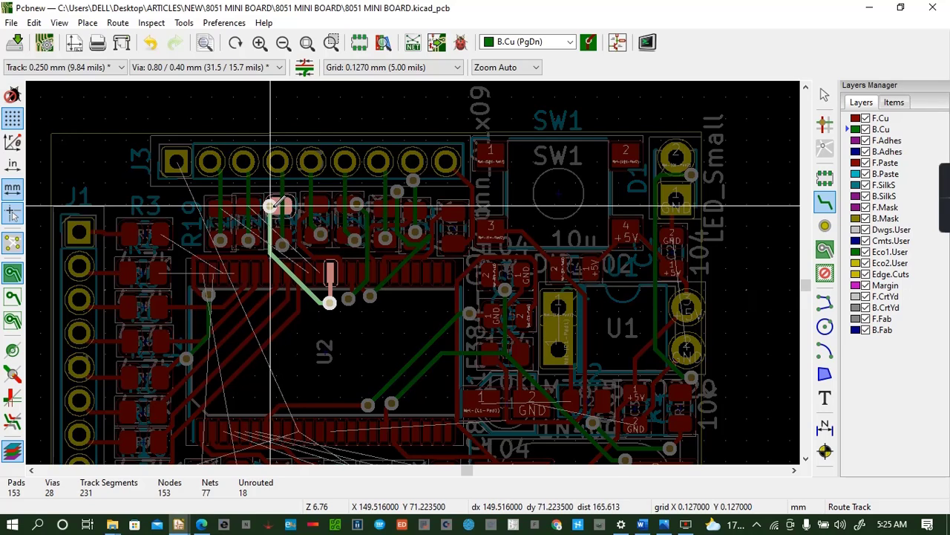
key(Escape)
key(Escape)
Check the overlapping vias at the sixth resistor's upper pad, resume routing from them, and add another via and short segment
click(274, 209)
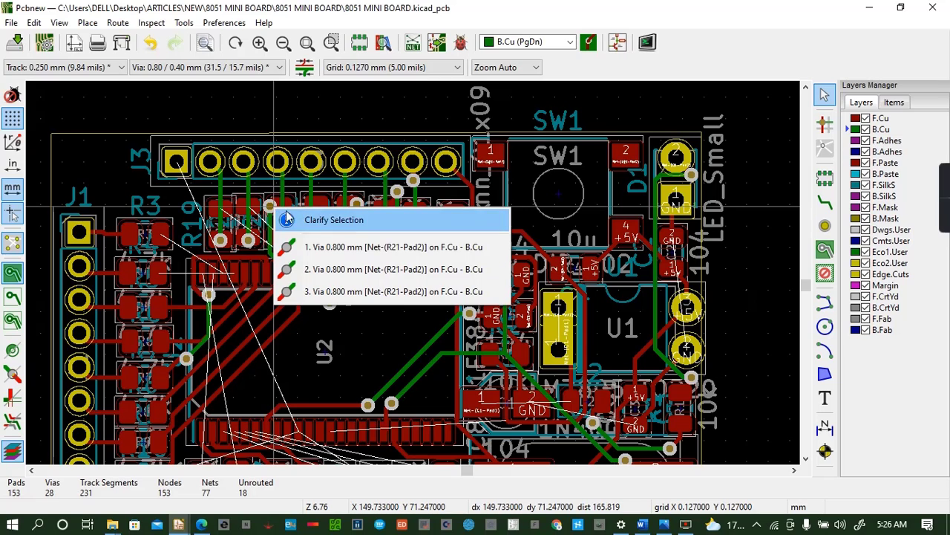
click(268, 203)
click(826, 210)
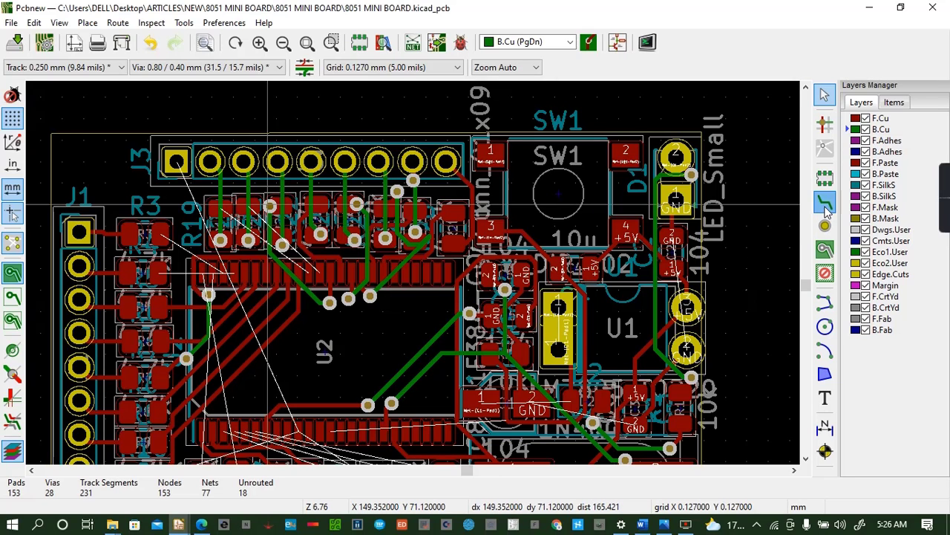
click(270, 205)
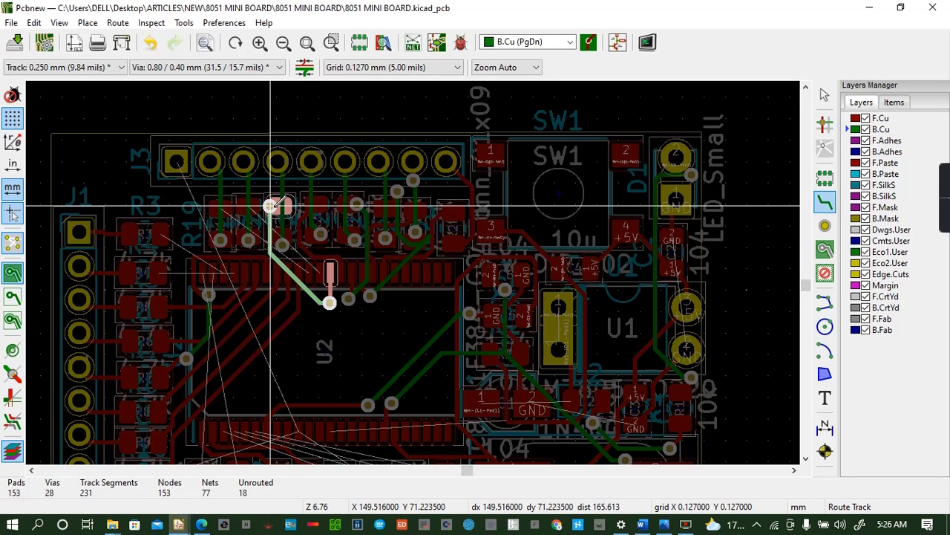
click(270, 206)
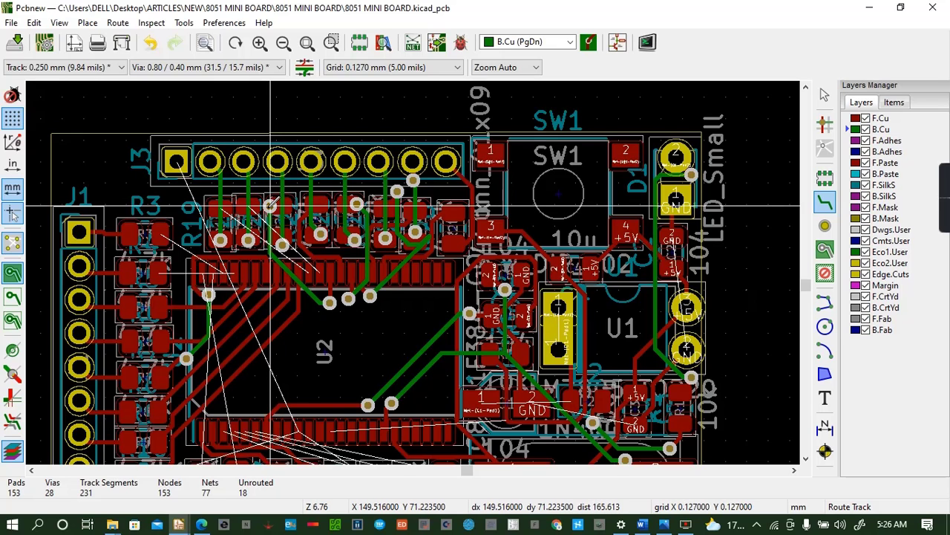
click(270, 206)
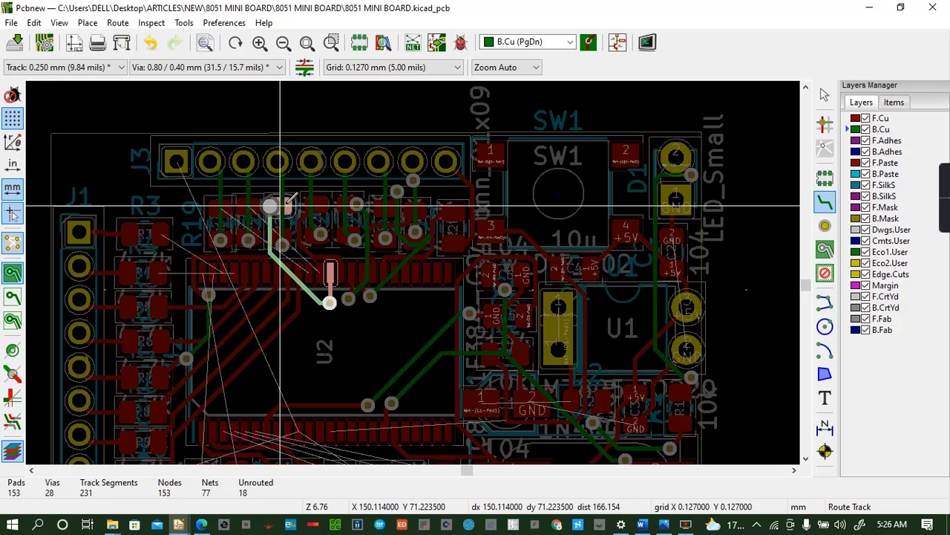
click(270, 205)
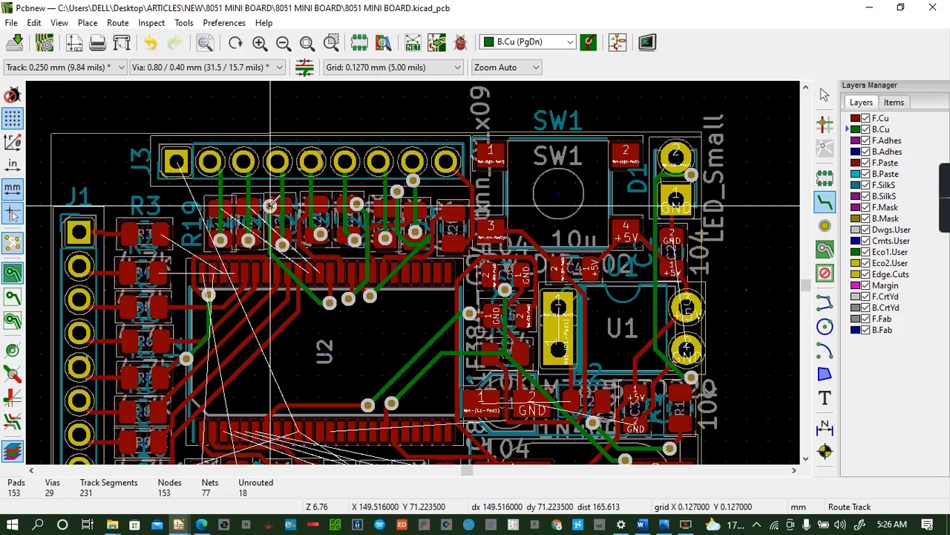
click(273, 204)
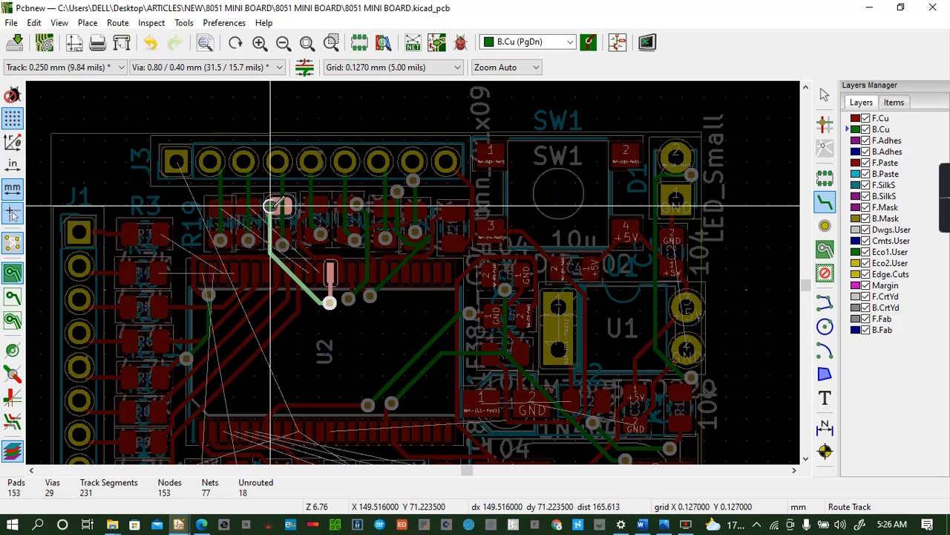
click(271, 206)
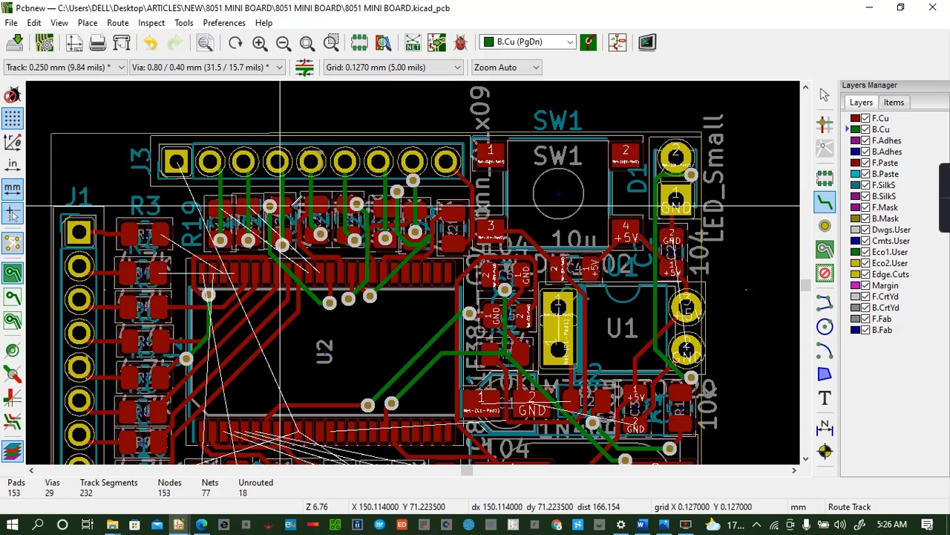
click(224, 273)
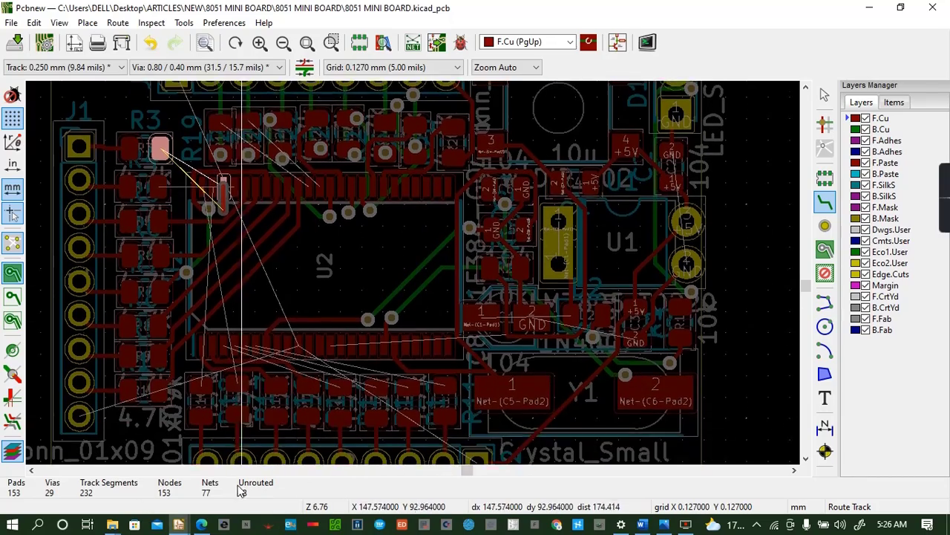
click(331, 327)
key(Escape)
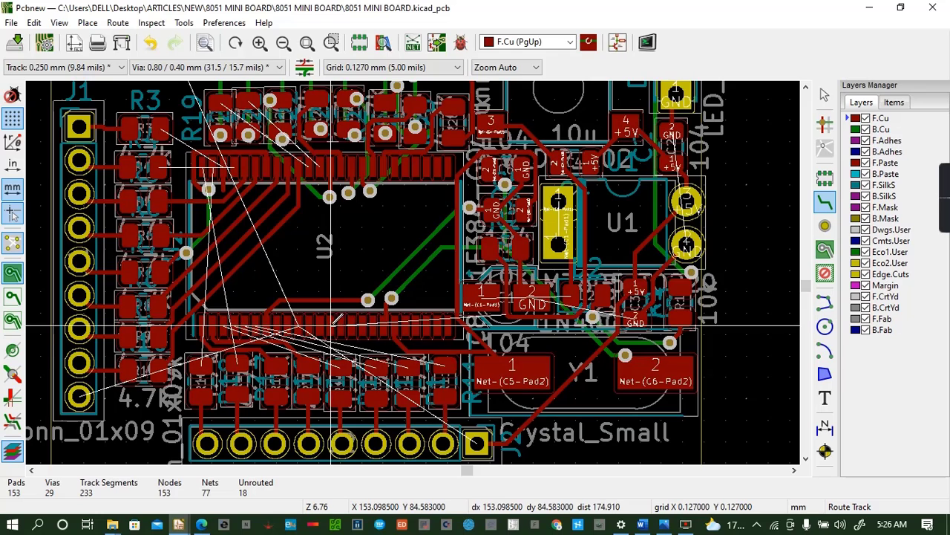
Route the U2 lower-row pad to the track beneath C1's GND pad through two vias and B.Cu, finish on F.Cu, and save the board
click(334, 320)
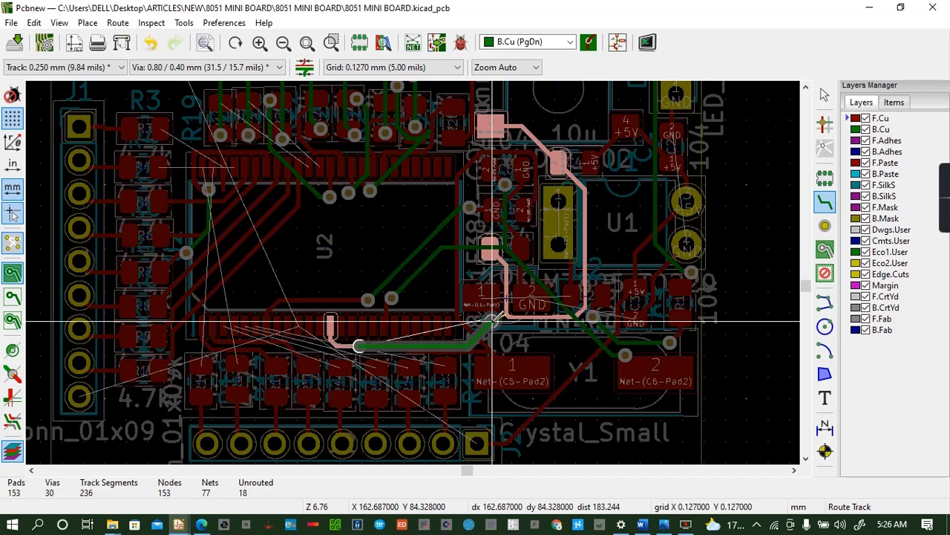
click(492, 321)
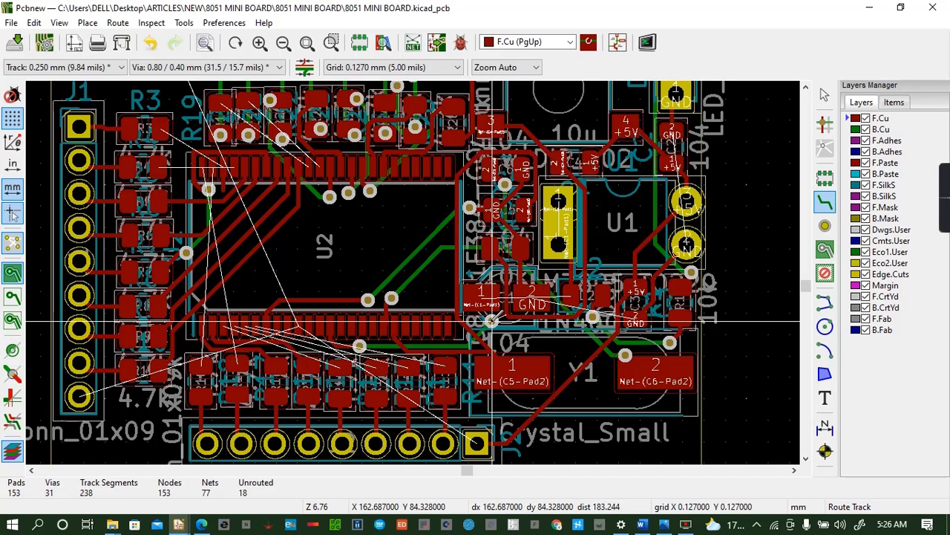
click(492, 321)
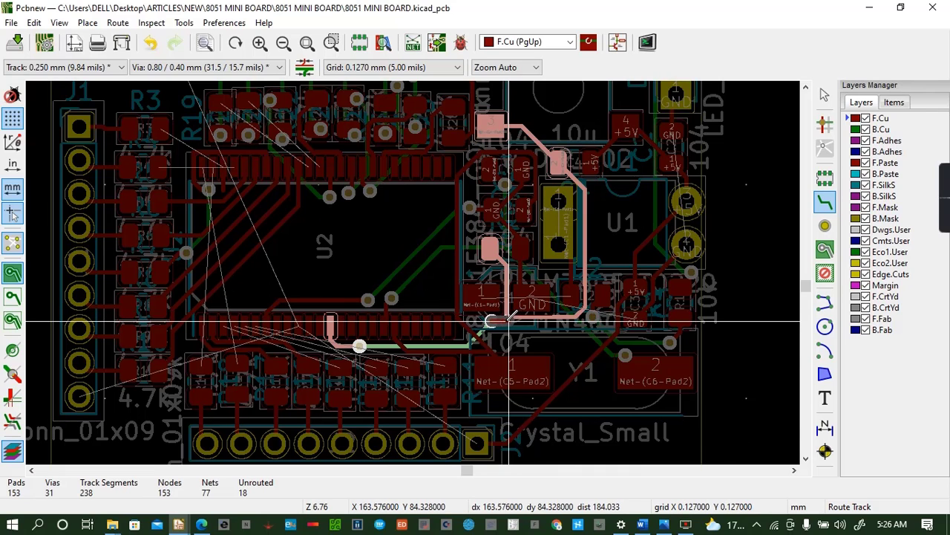
click(505, 315)
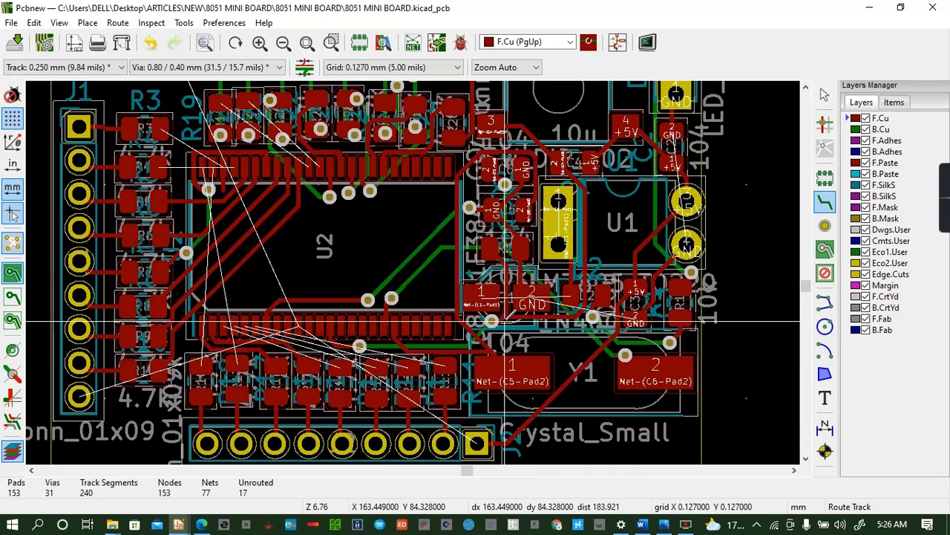
key(ctrl+s)
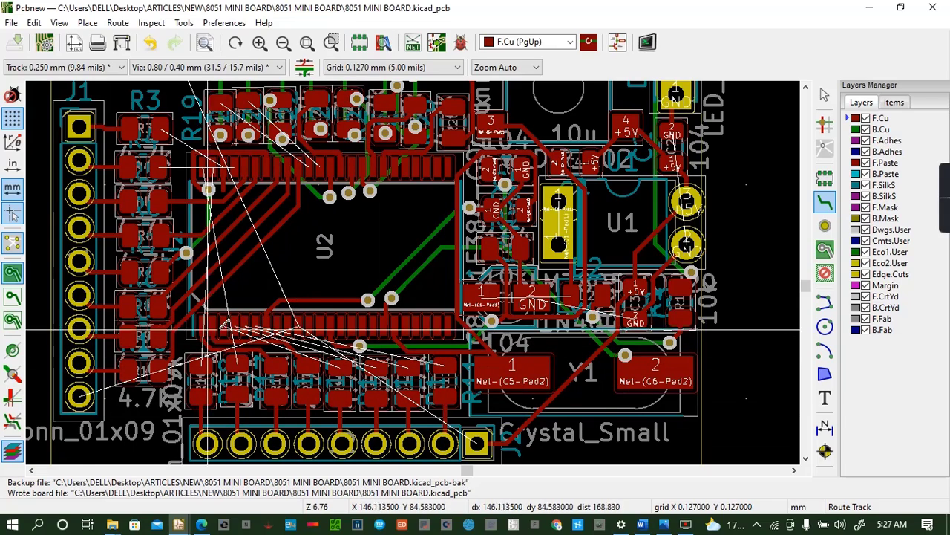
Route the second U2 lower-row pad from the J1 side to the upper pad of the fourth resistor from Y1, using two vias and B.Cu
click(227, 325)
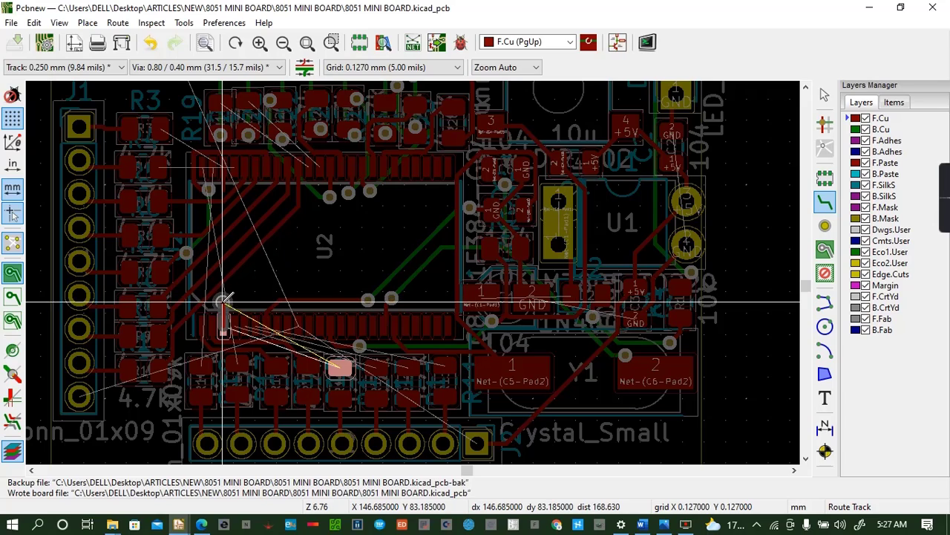
key(v)
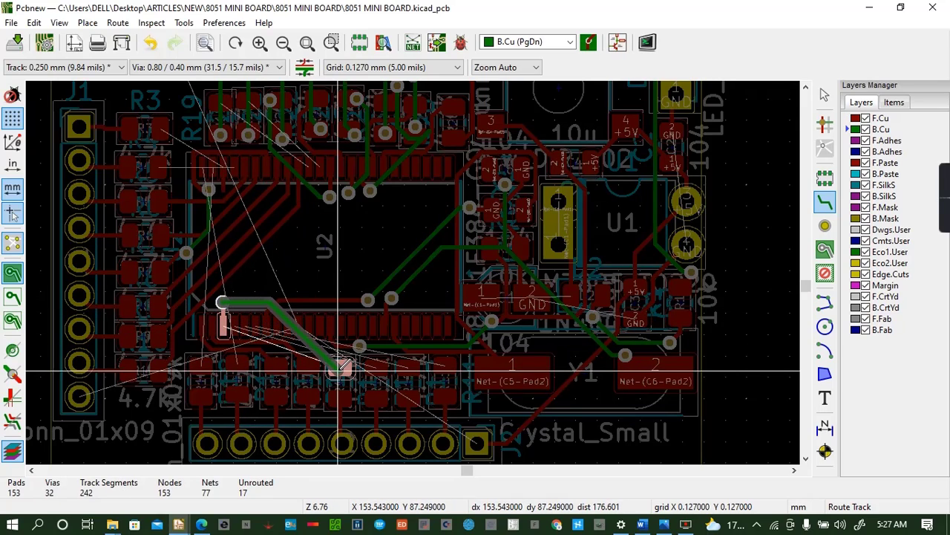
click(340, 367)
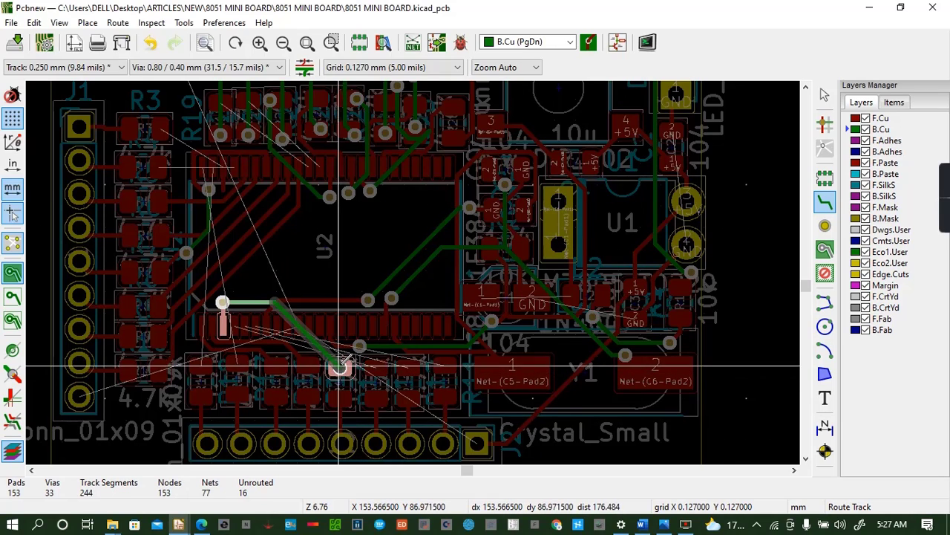
key(Escape)
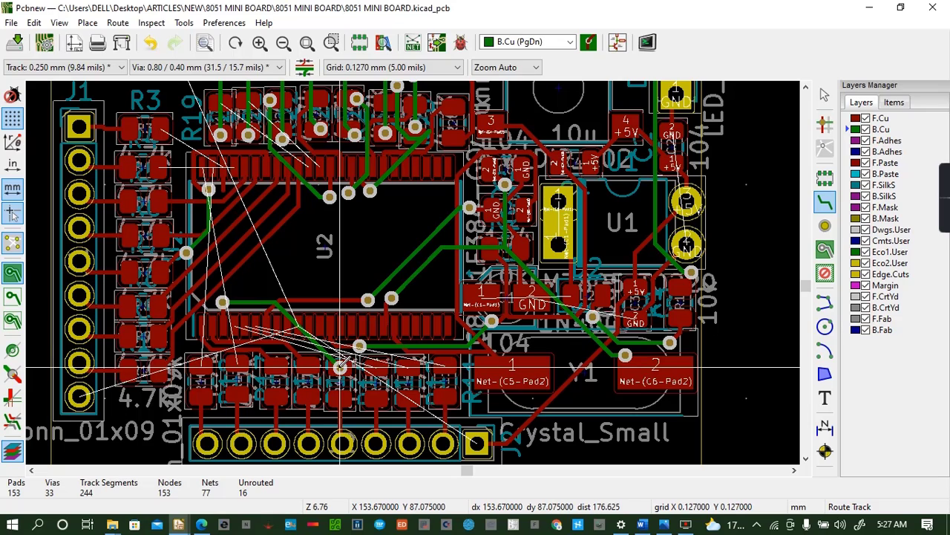
key(Page_Up)
click(340, 367)
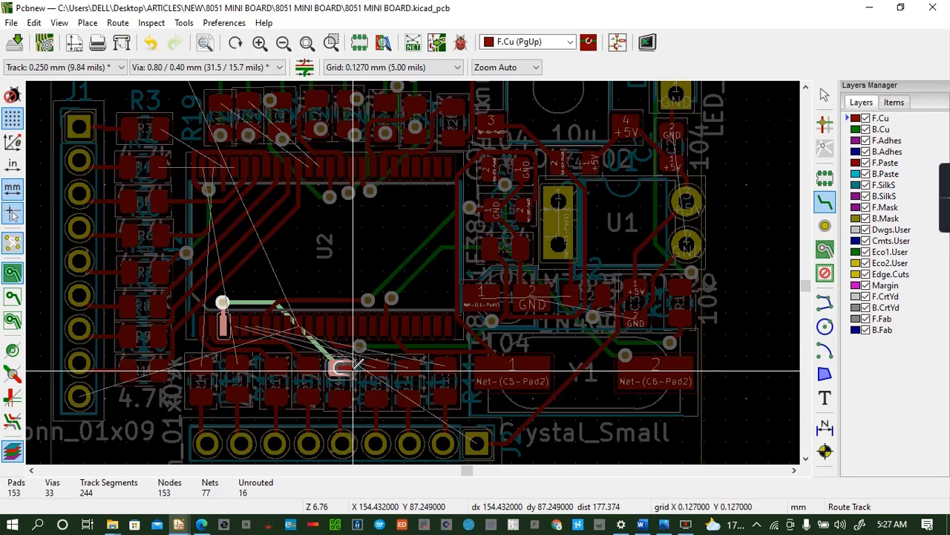
key(Escape)
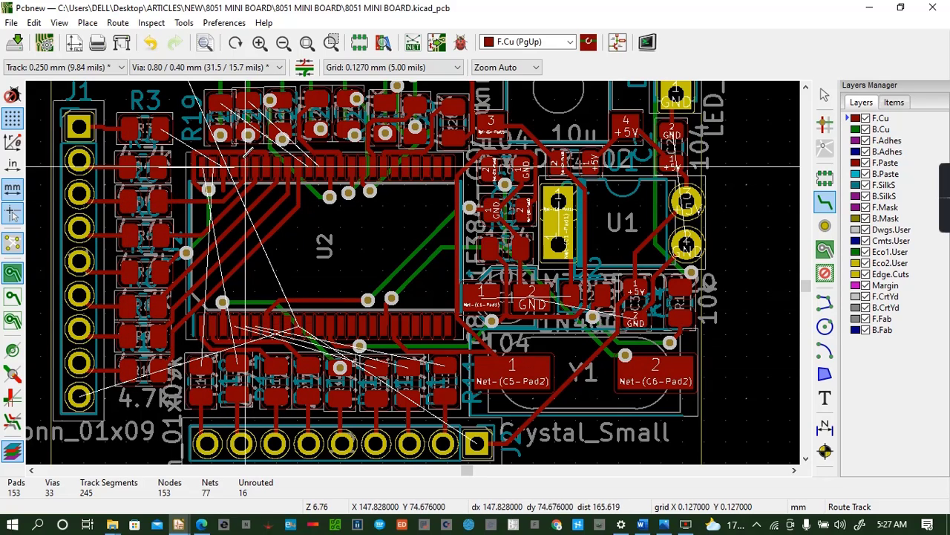
click(236, 167)
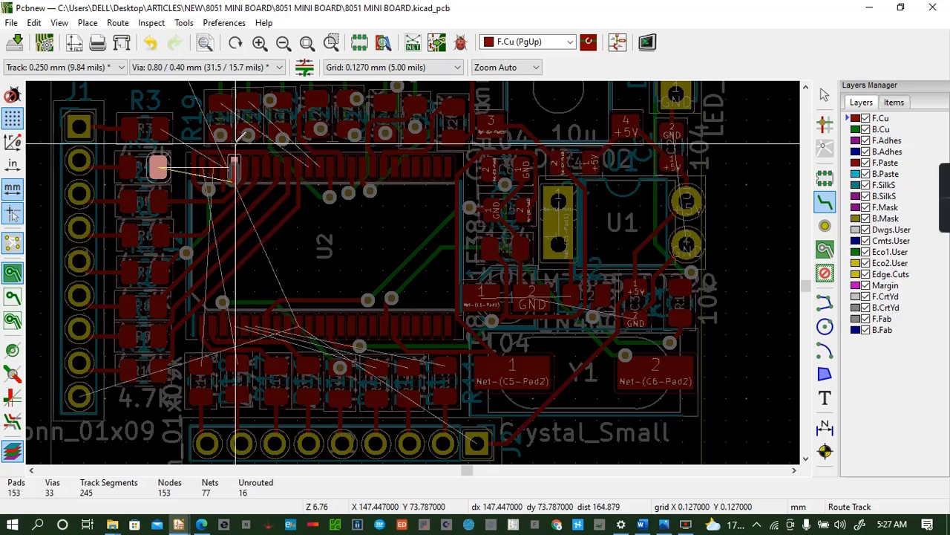
key(Escape)
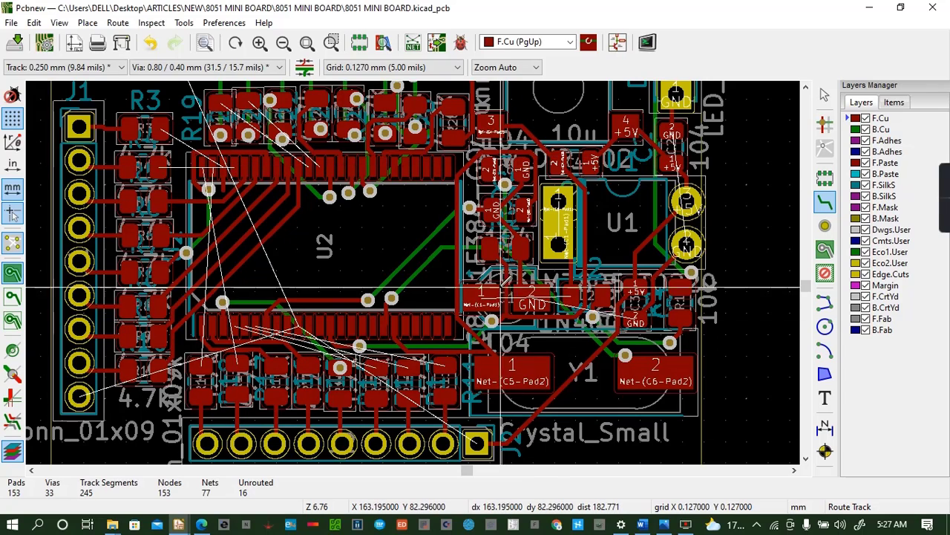
Start a track at C1's pad 1 and place a via on that pad
click(490, 299)
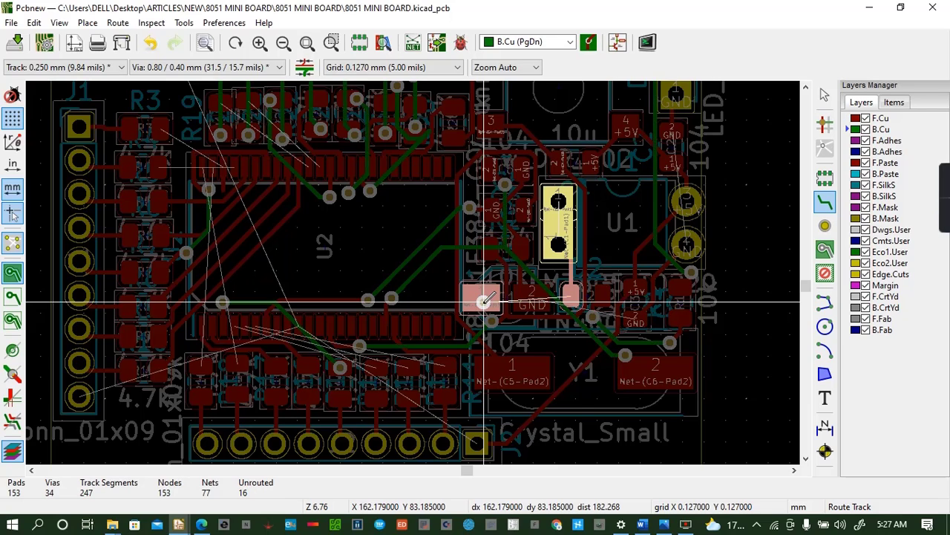
click(483, 301)
Try to route C1's pad 1 on B.Cu to a via beneath C1's GND pad, continue on F.Cu, and undo the route
click(483, 302)
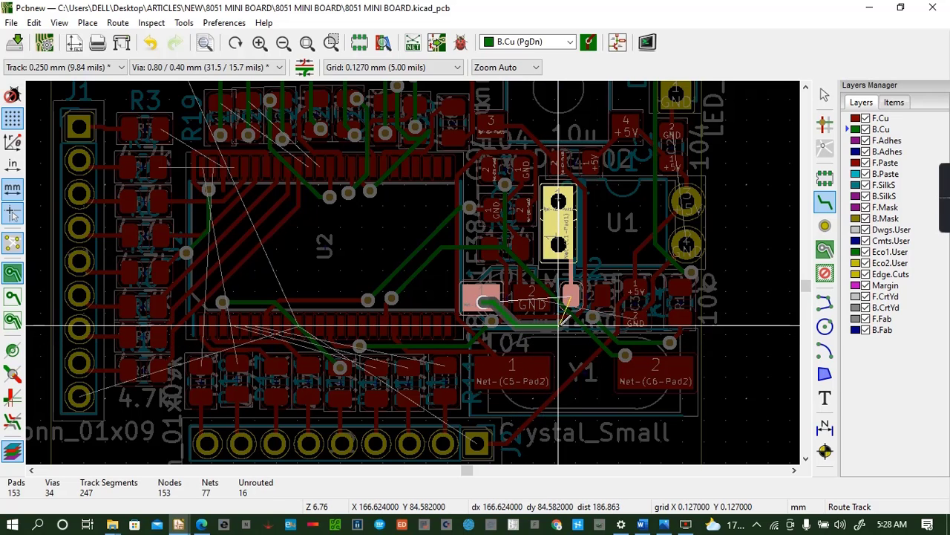
key(v)
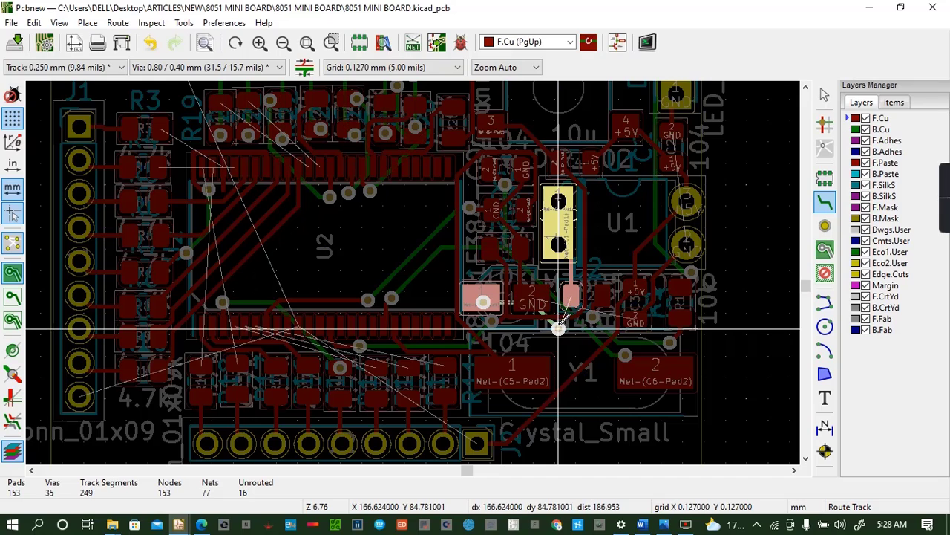
key(Escape)
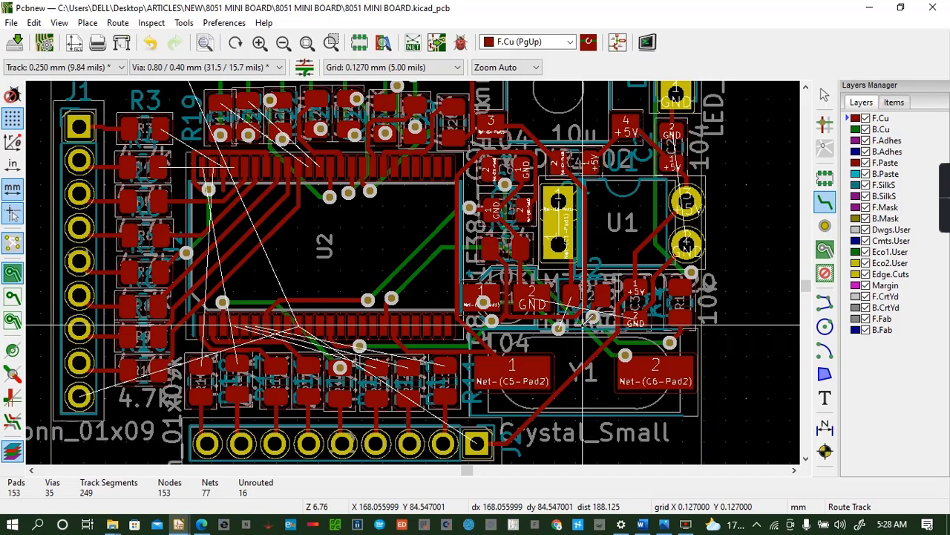
click(560, 328)
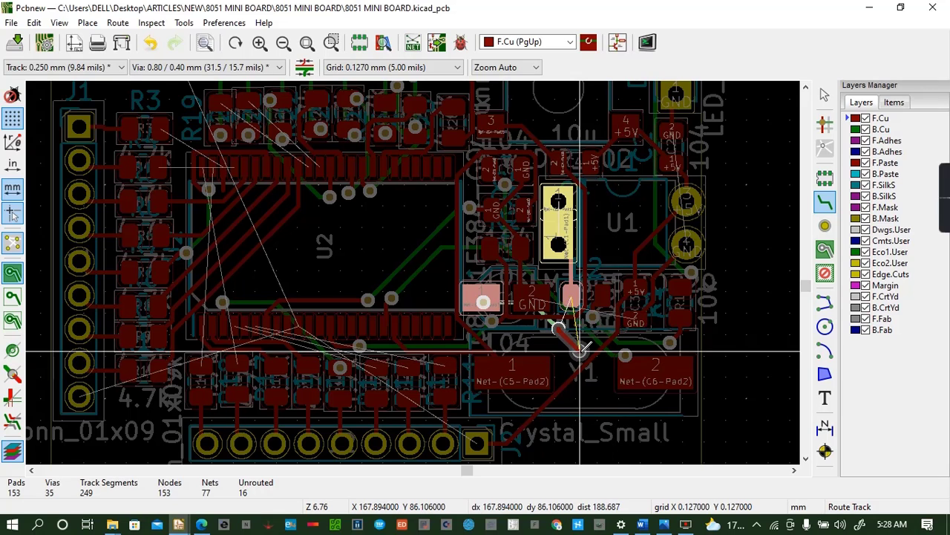
key(Escape)
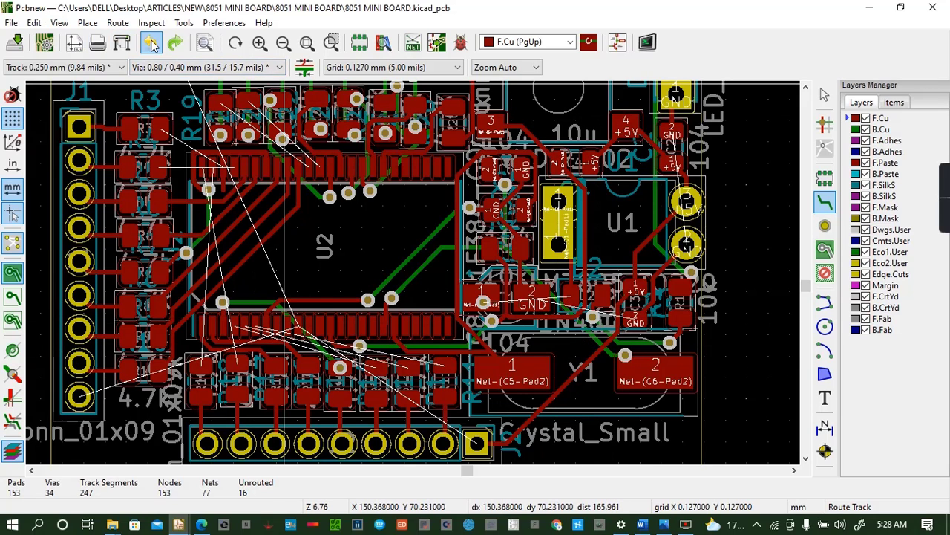
Route C1's pad 1 to the small pad beside C1's GND pad: F.Cu to above Y1, B.Cu around R1, finishing on F.Cu; save
click(483, 299)
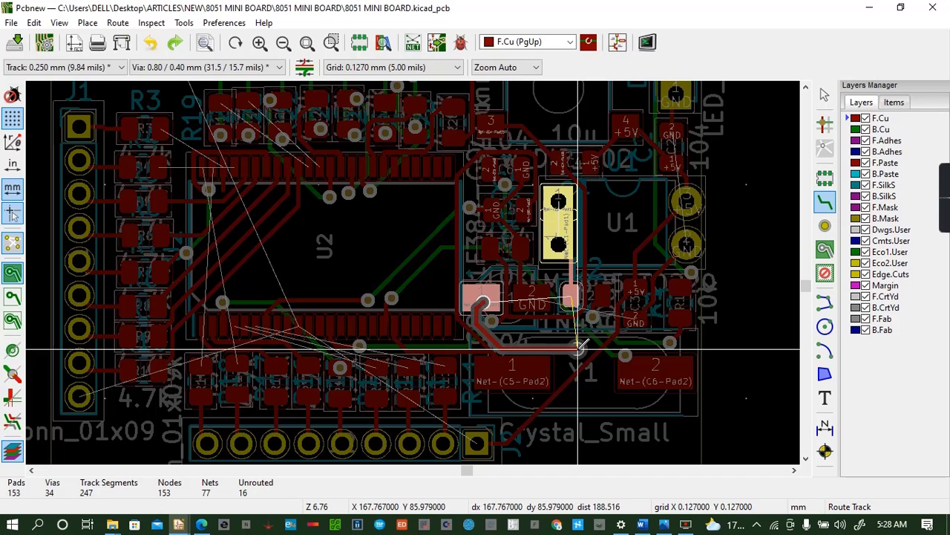
click(579, 349)
key(Escape)
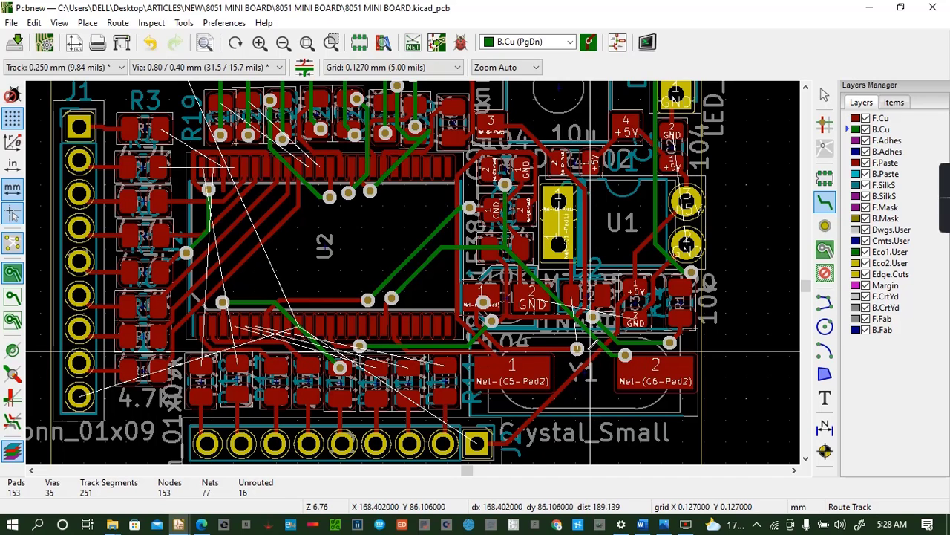
click(579, 349)
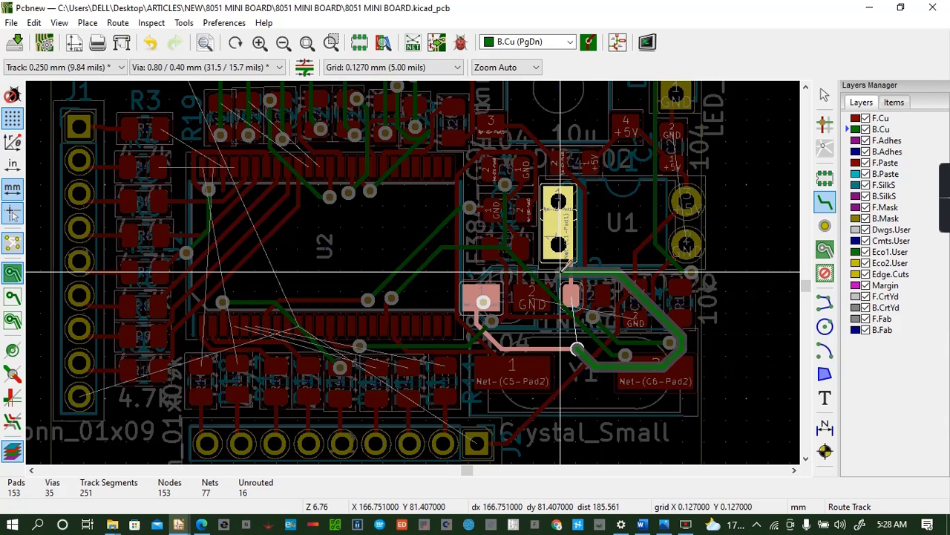
key(v)
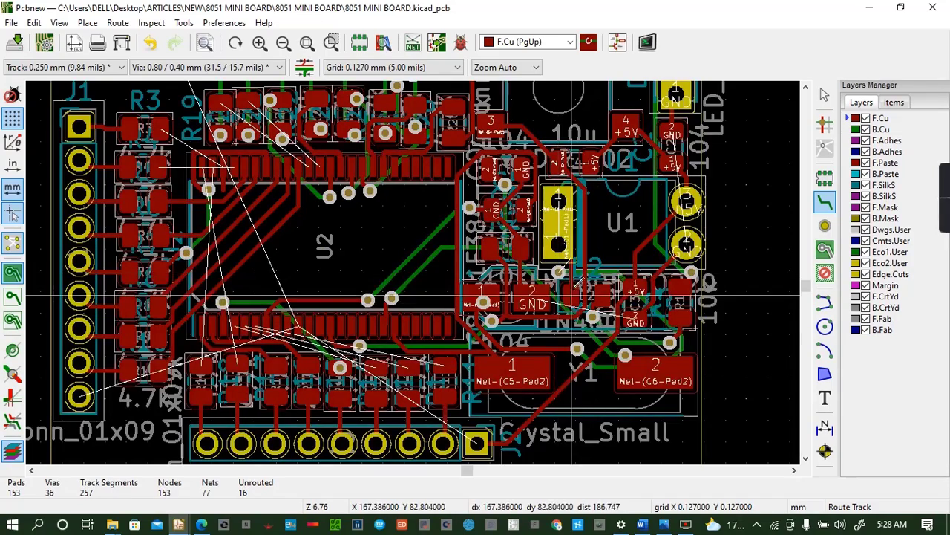
key(Escape)
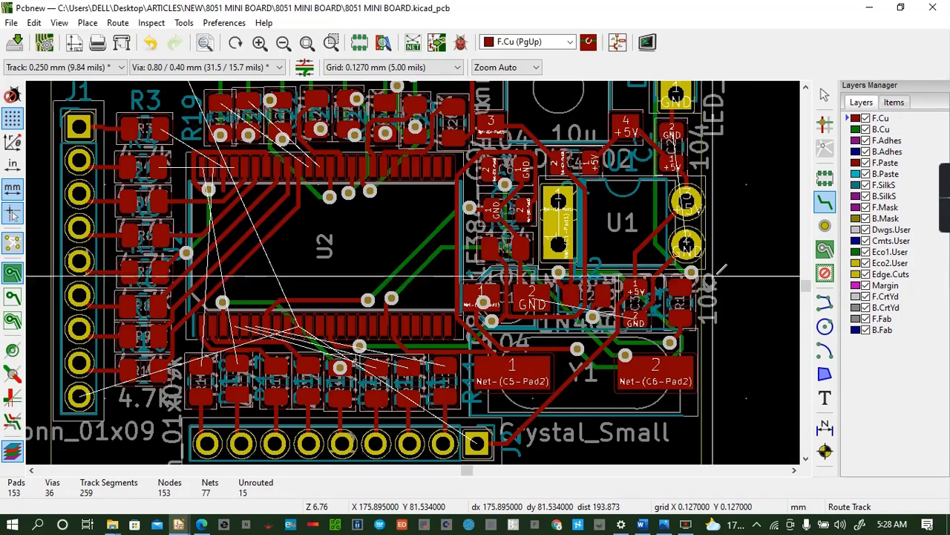
key(ctrl+s)
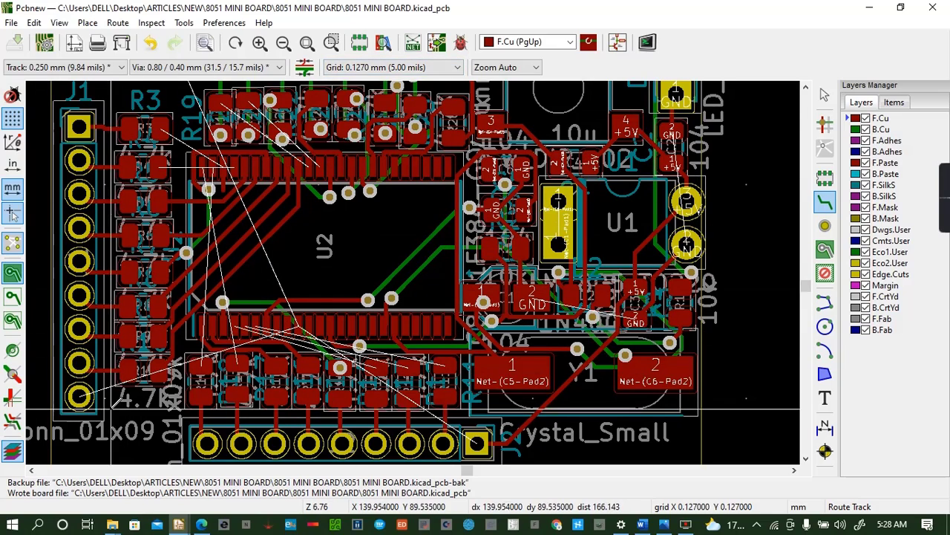
Inspect the component side of the board in the 3D view from several angles, and return to the layout
click(807, 459)
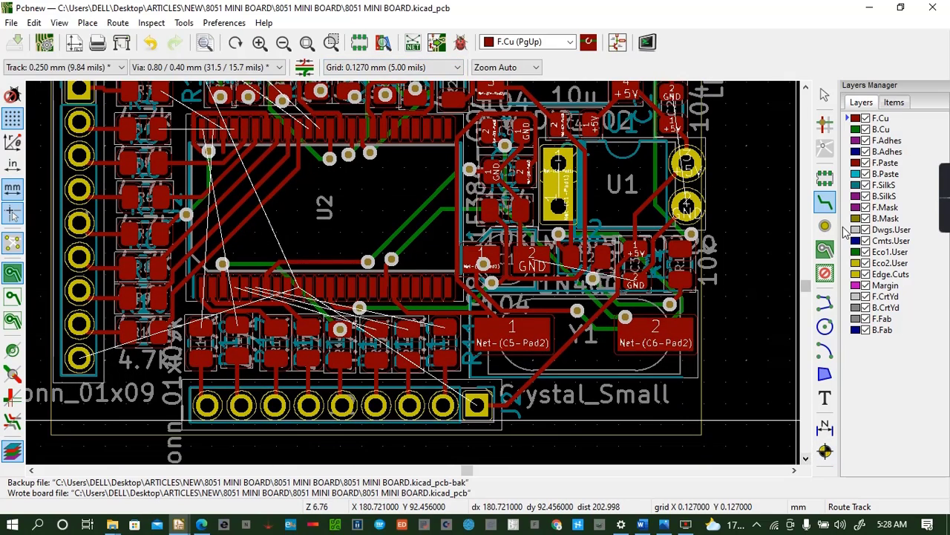
click(806, 87)
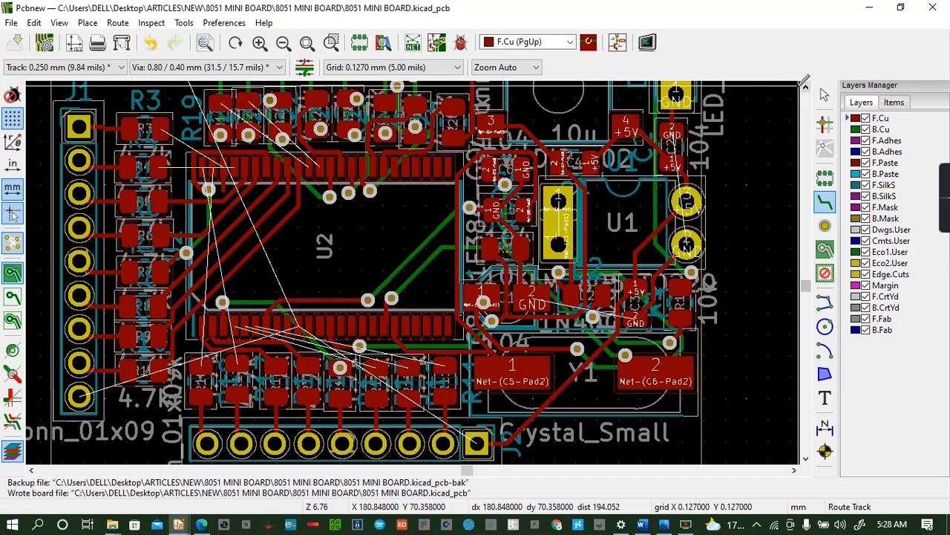
scroll(616, 245, down, 1)
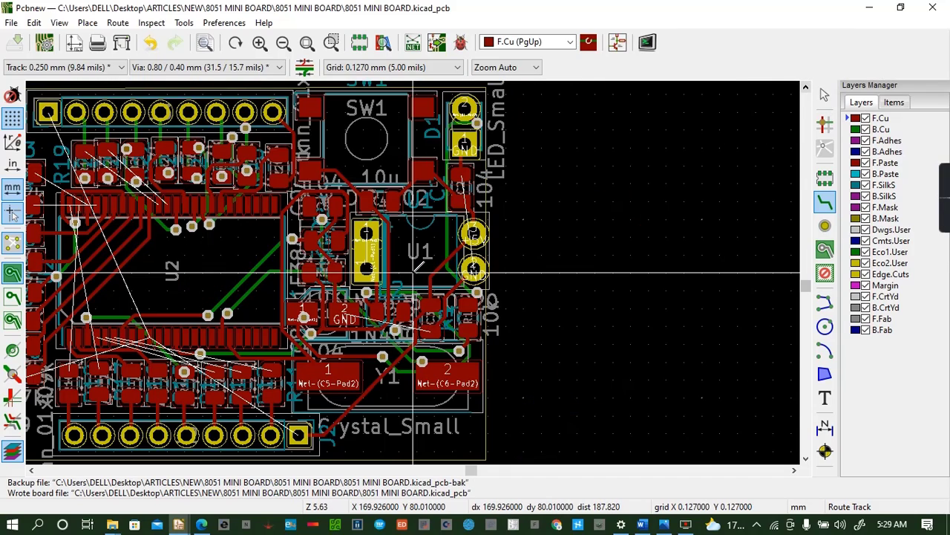
click(59, 23)
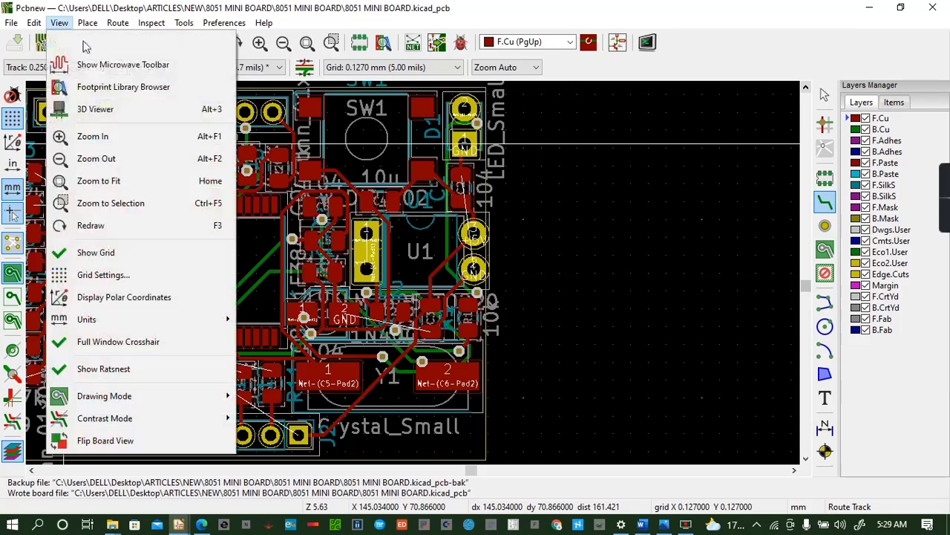
click(108, 109)
drag(358, 297, 483, 288)
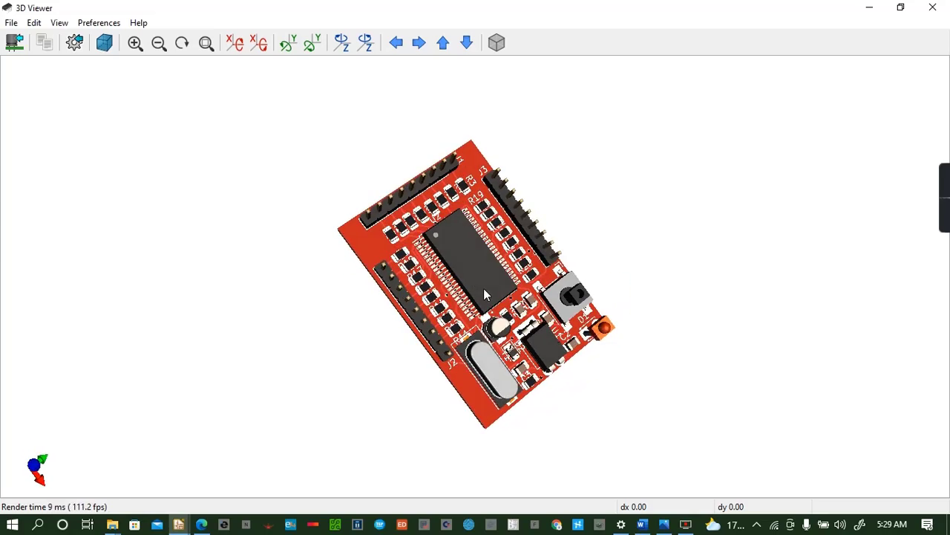
drag(368, 165, 328, 266)
click(934, 8)
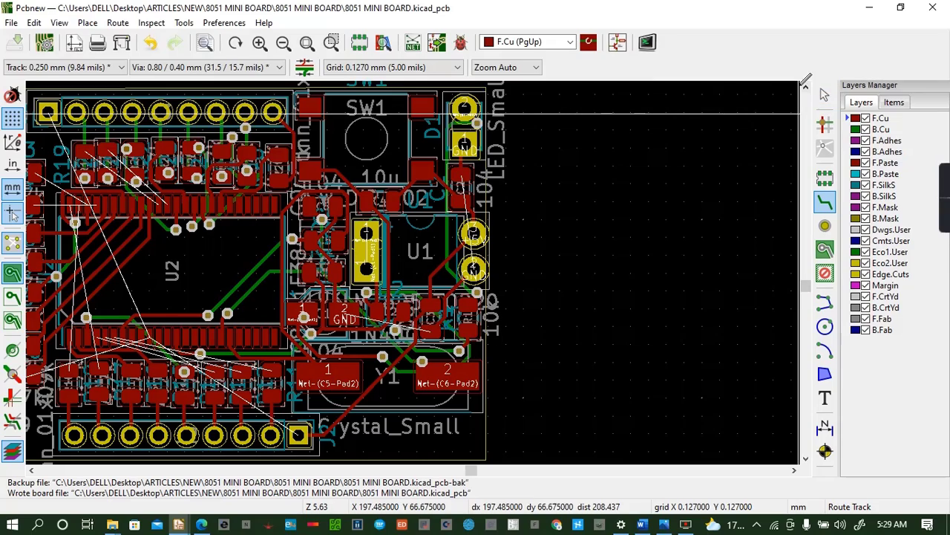
Look over the board layout from the J2 edge up to SW1 and across to J1 and J3
click(804, 90)
scroll(207, 441, up, 1)
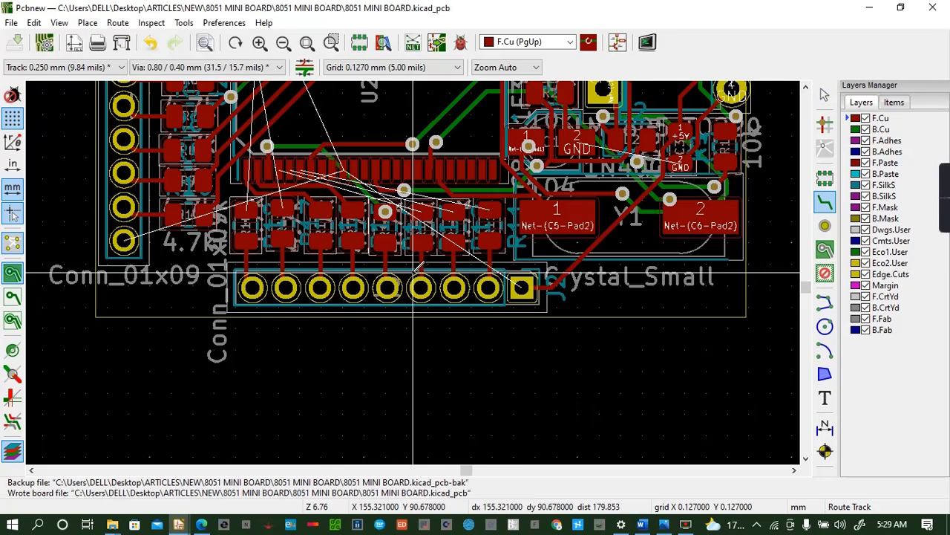
click(805, 90)
click(804, 90)
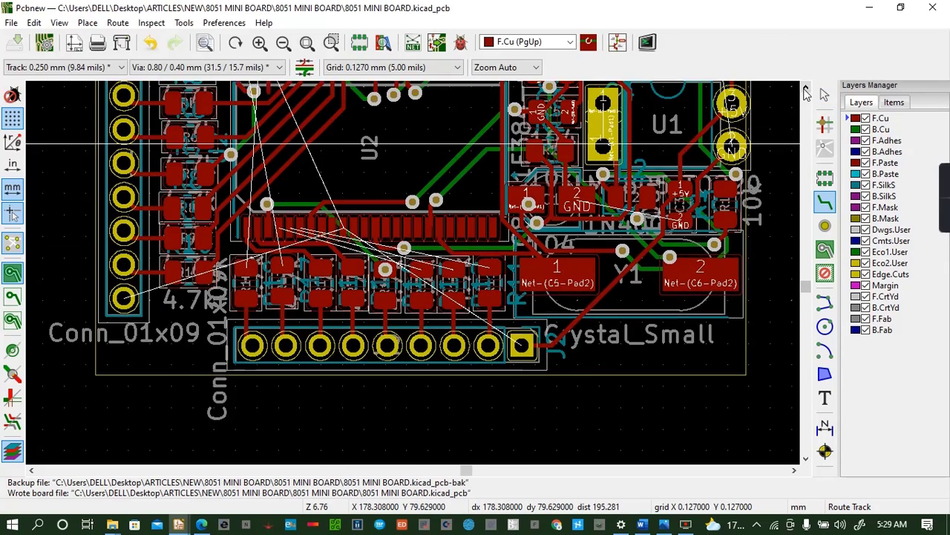
click(805, 89)
click(805, 90)
click(805, 90)
scroll(711, 134, up, 1)
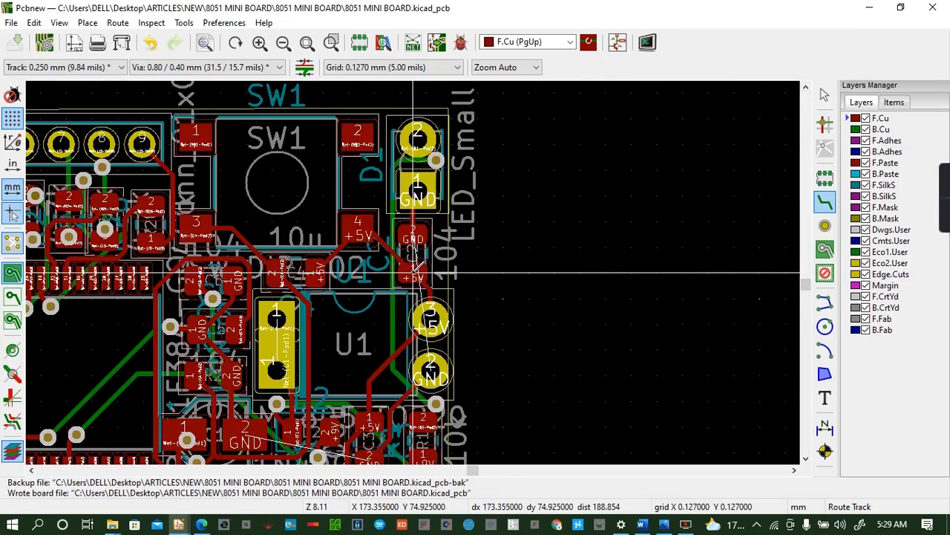
scroll(414, 274, down, 2)
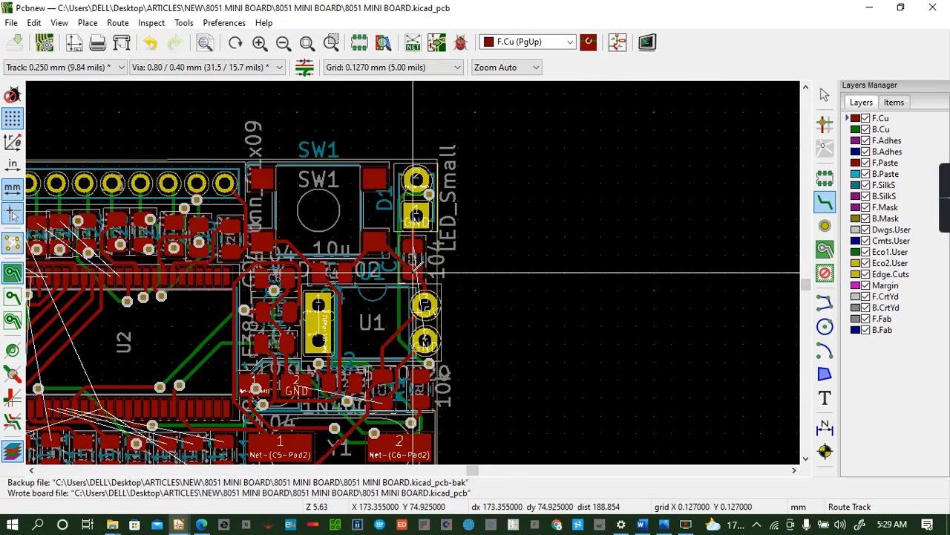
click(31, 470)
click(31, 470)
click(31, 470)
click(31, 470)
click(31, 470)
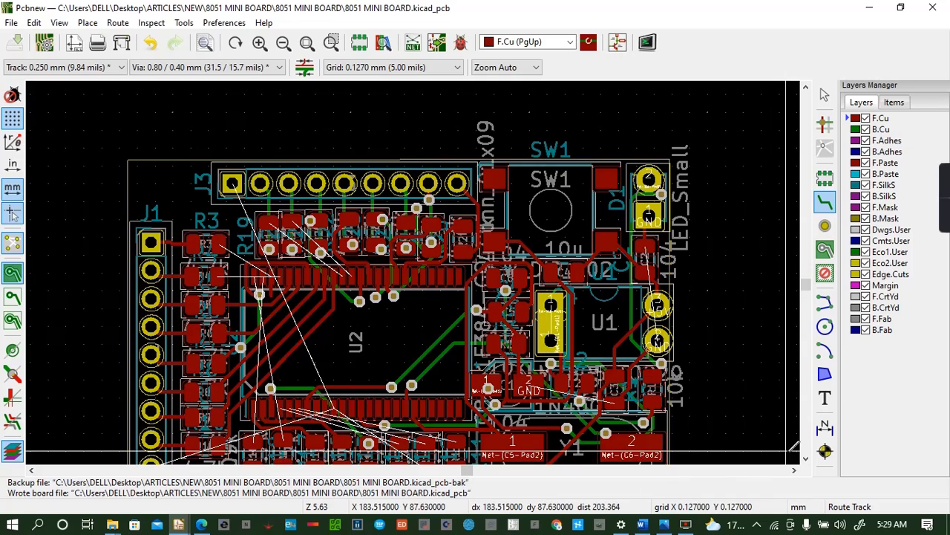
click(806, 459)
click(806, 459)
click(806, 459)
click(805, 459)
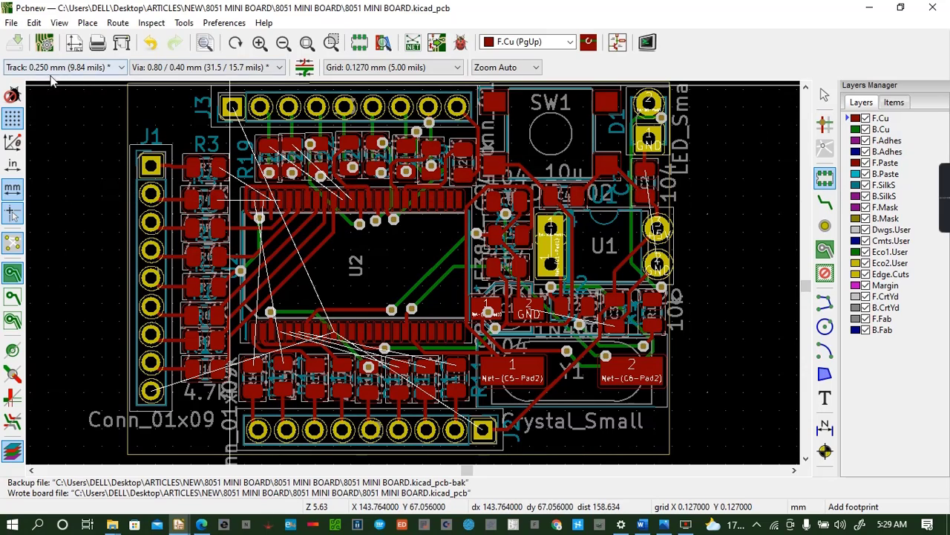
Add a MountingHole_2.2mm_M2_Pad footprint in the board corner between J1 and J3, at X 139.065, Y 69.088
click(152, 108)
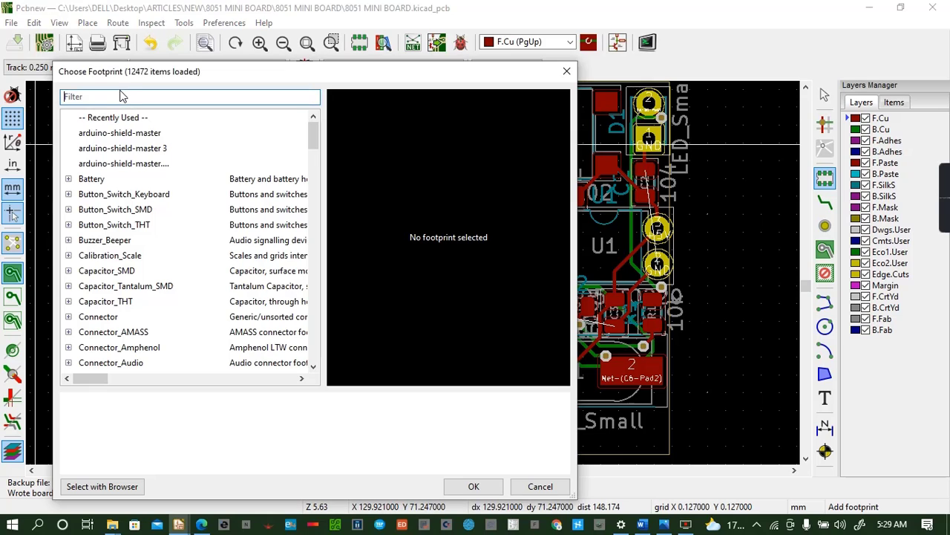
text(MOU)
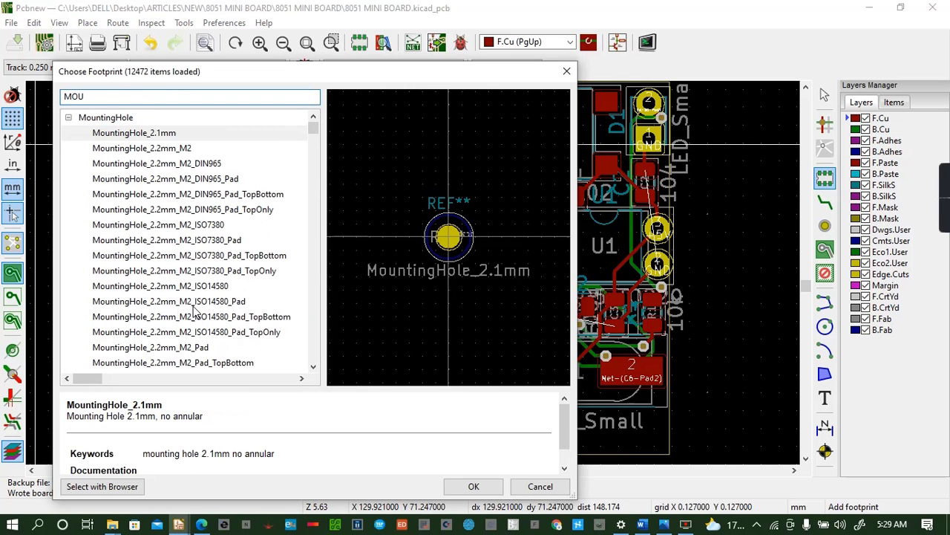
click(197, 346)
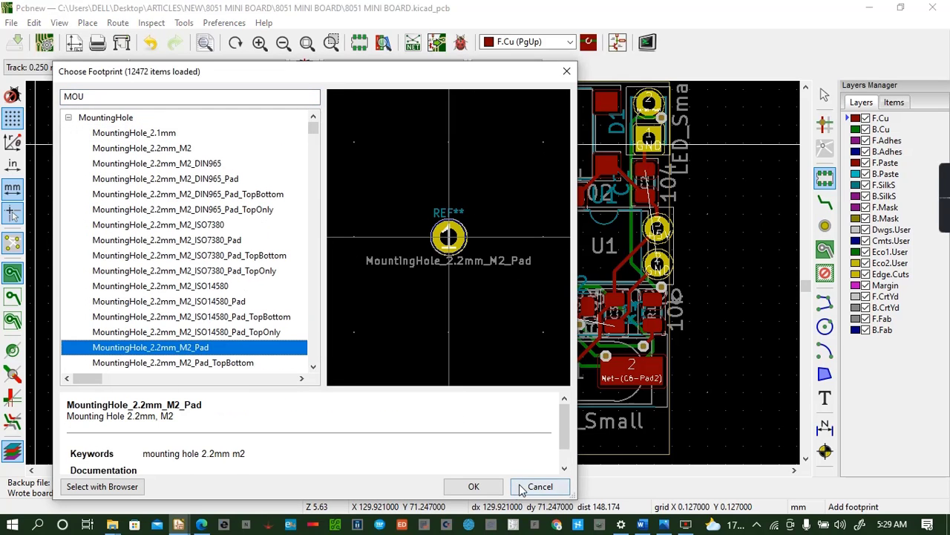
click(474, 486)
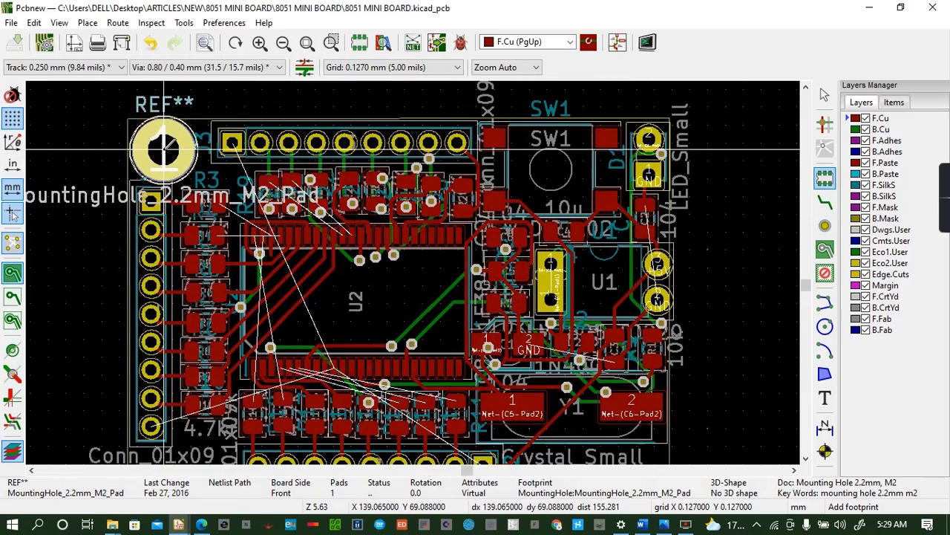
click(163, 149)
Add a second MountingHole_2.2mm_M2_Pad footprint in the diagonally opposite board corner, just below Y1's pad 2
click(163, 149)
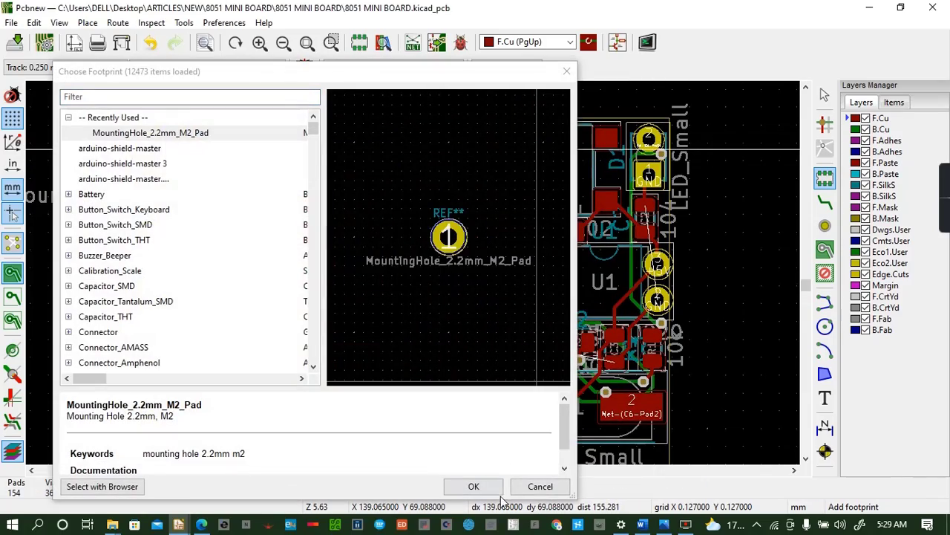
click(474, 487)
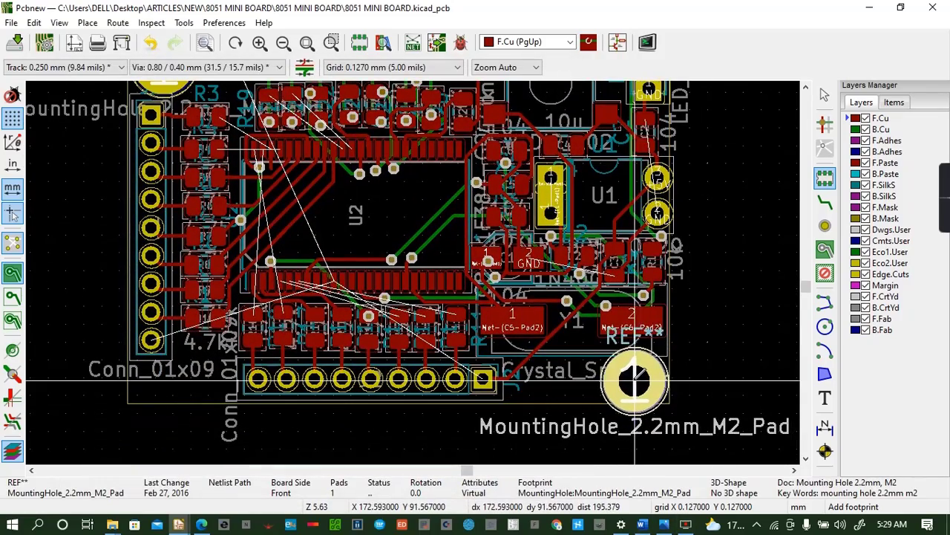
click(636, 371)
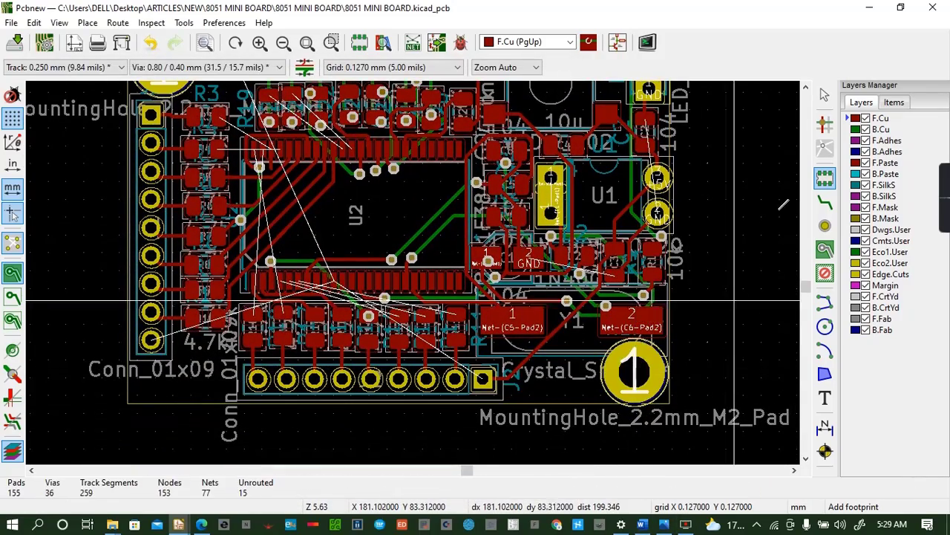
Inspect both mounting holes on the board in the 3D view, and return to an overview of the whole layout
click(60, 23)
click(85, 104)
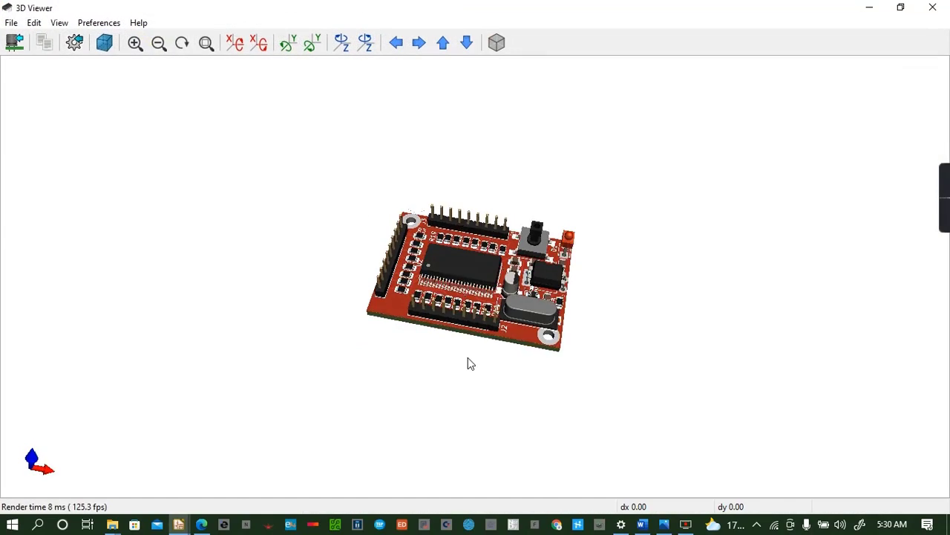
drag(467, 364, 648, 228)
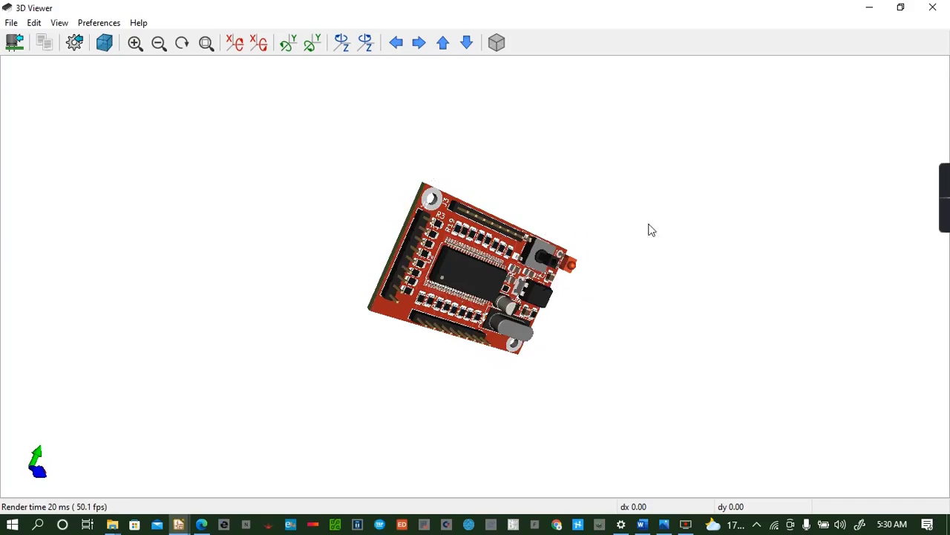
click(921, 7)
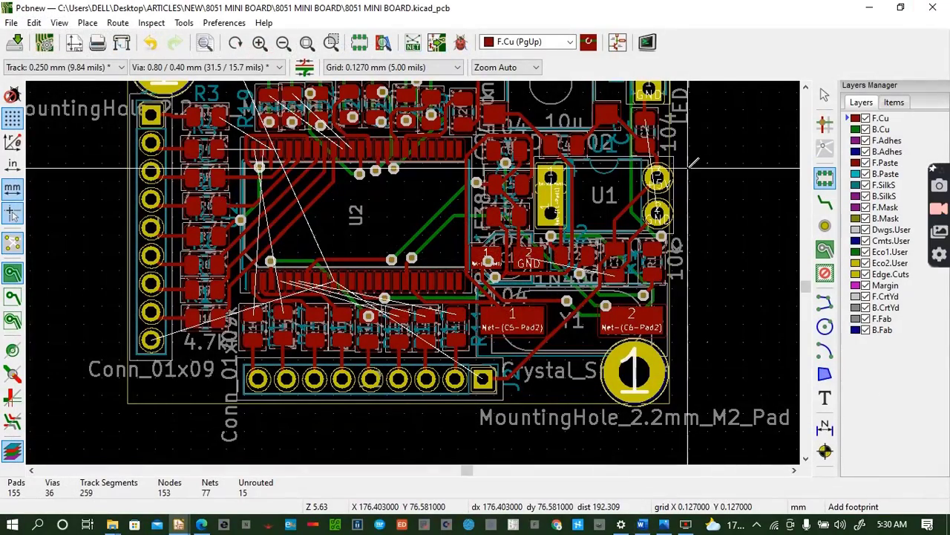
scroll(689, 168, down, 4)
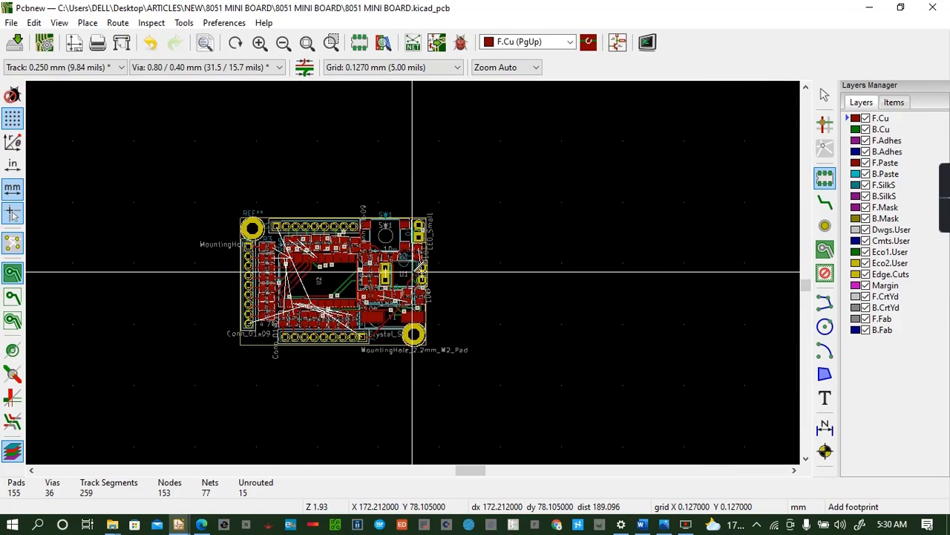
Add a copper zone on B.Cu assigned to the GND net, drawing its four-cornered outline just outside the board edges
scroll(416, 266, up, 3)
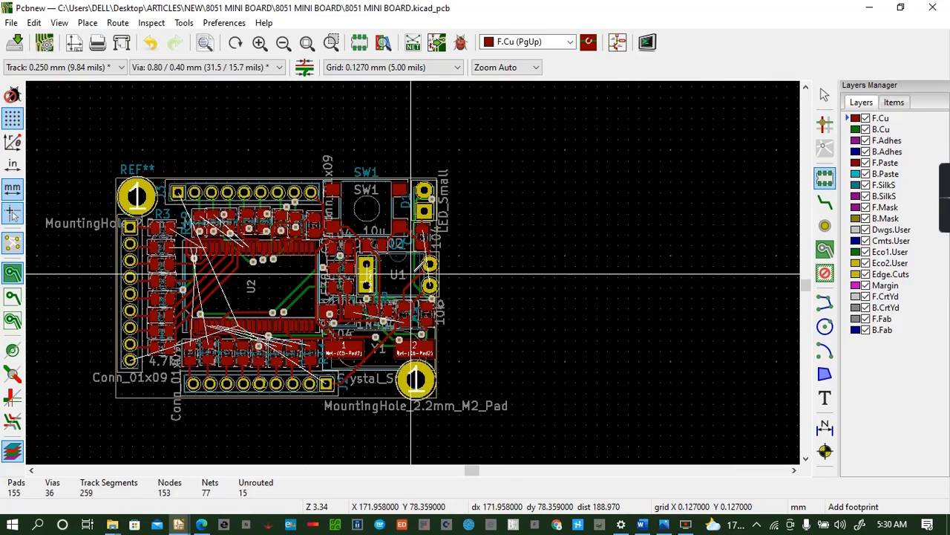
scroll(410, 274, up, 1)
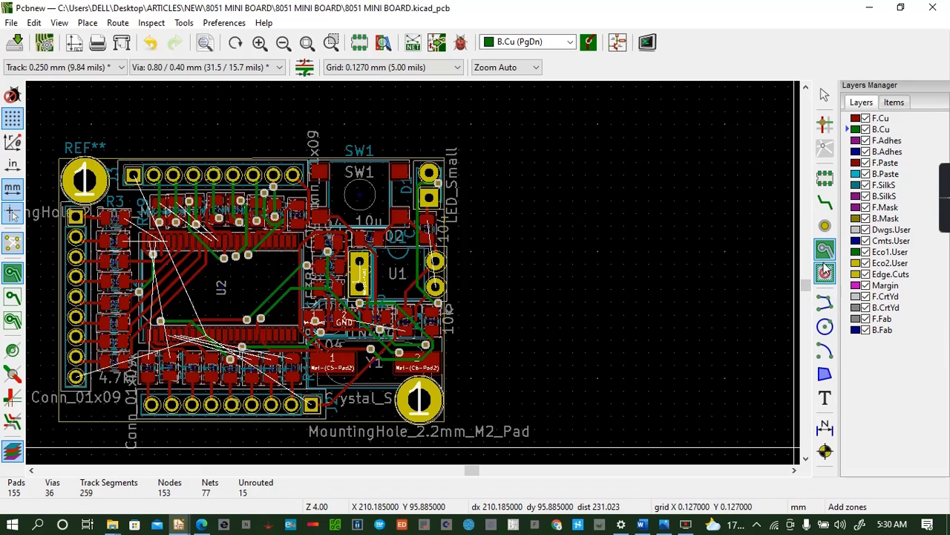
click(53, 153)
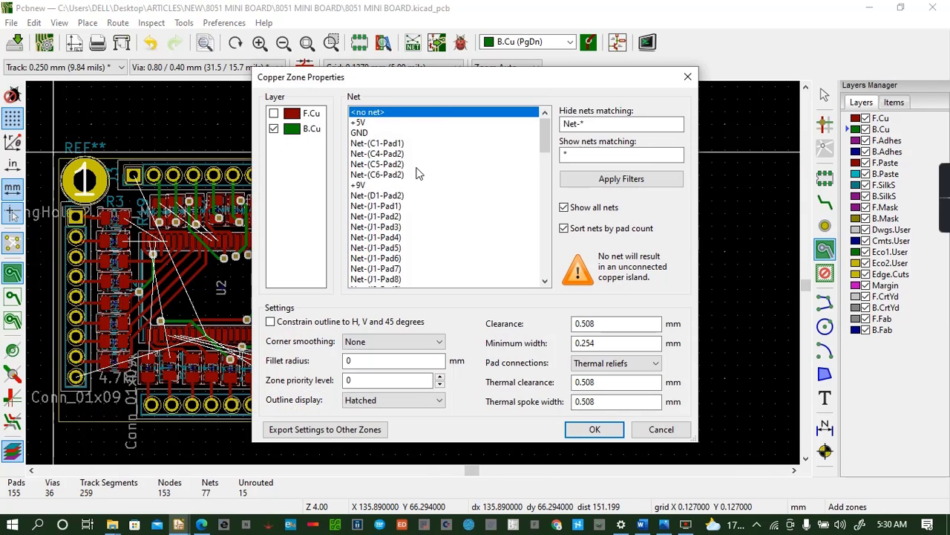
click(362, 133)
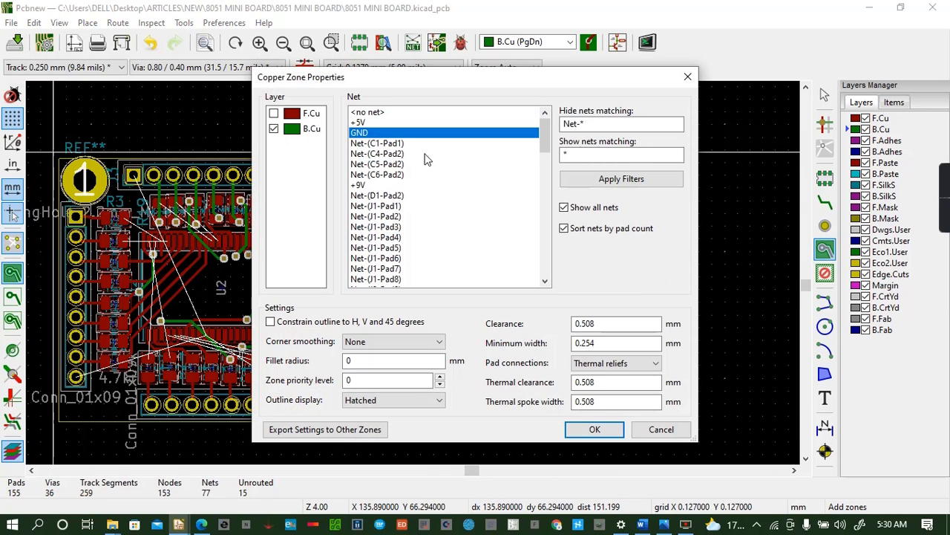
click(592, 430)
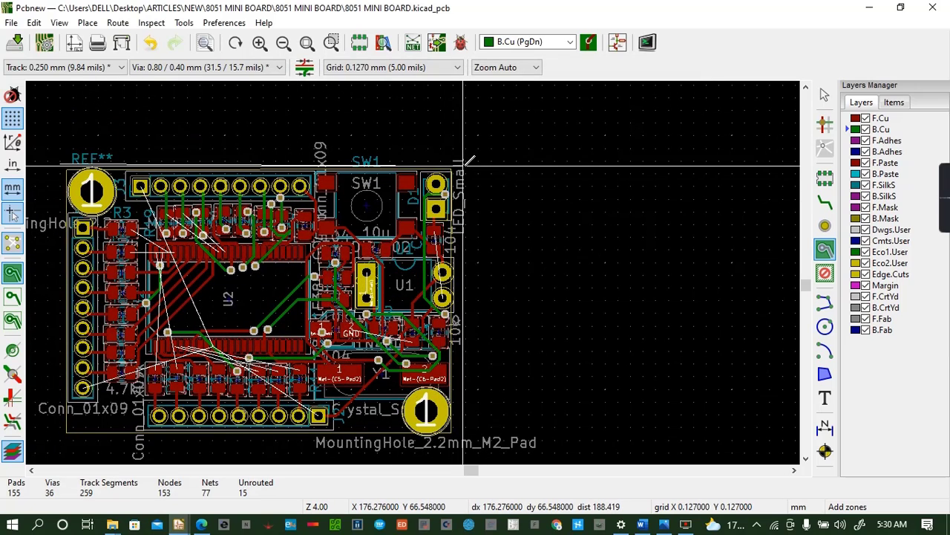
click(465, 163)
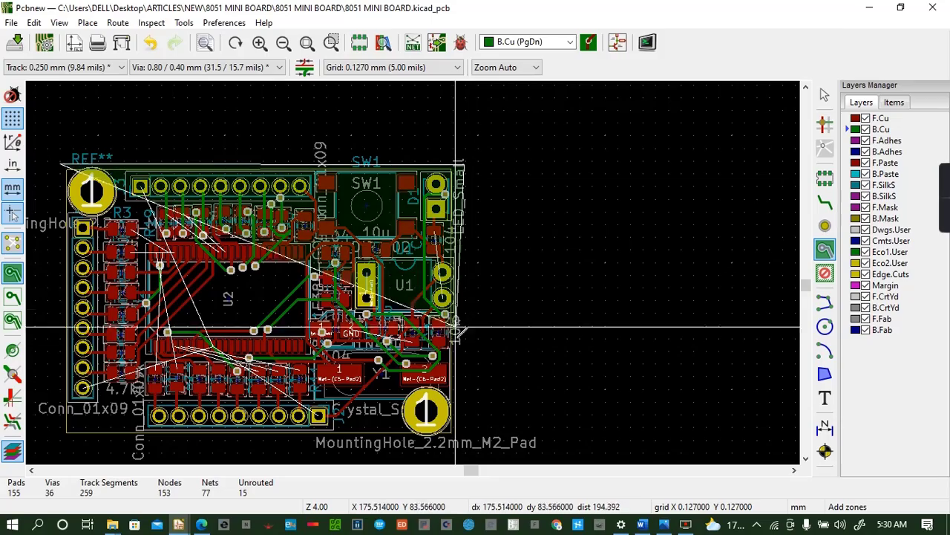
click(460, 416)
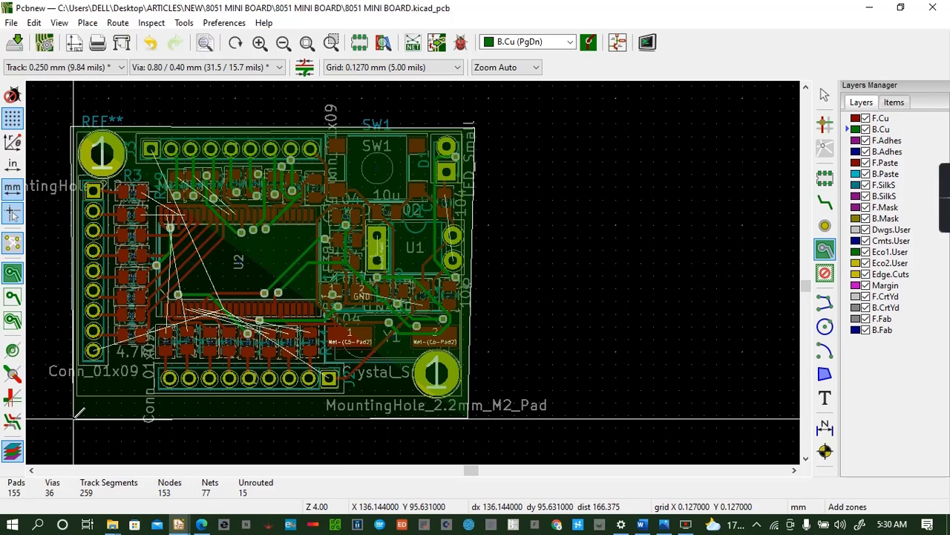
click(71, 418)
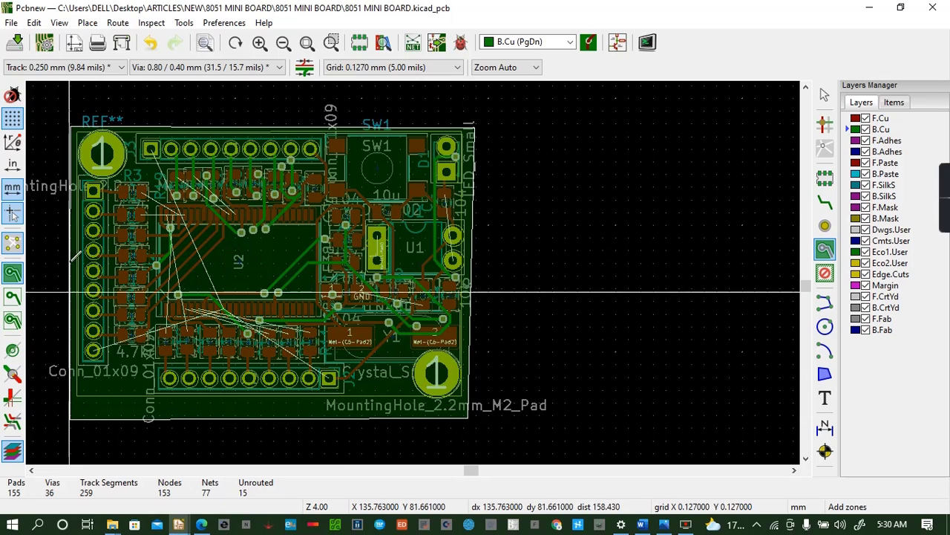
click(73, 126)
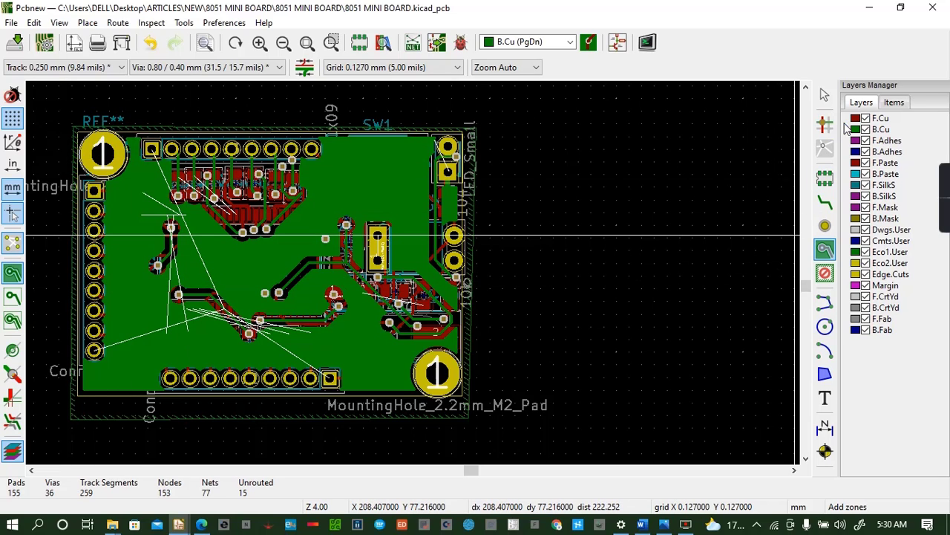
Add a matching GND copper zone on F.Cu around the whole board outline, and save the board file
click(854, 119)
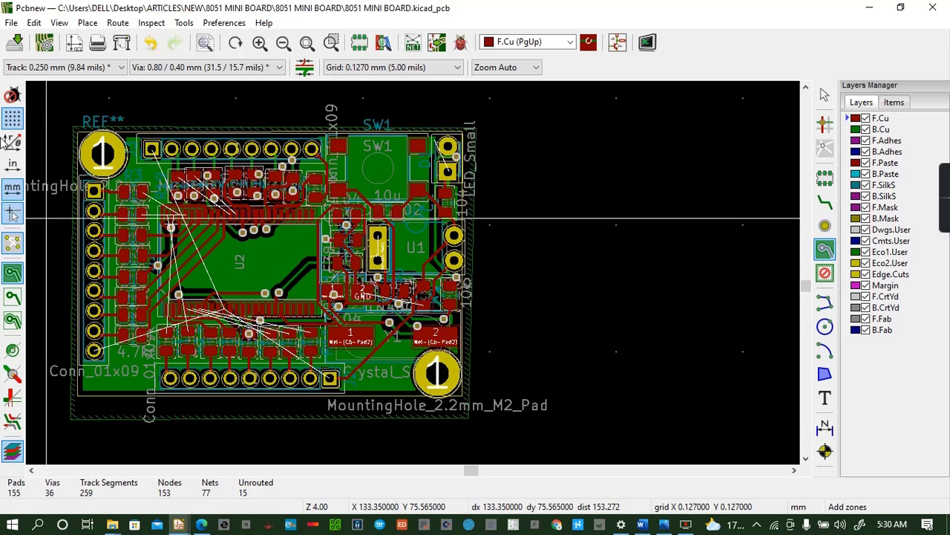
click(72, 119)
click(367, 133)
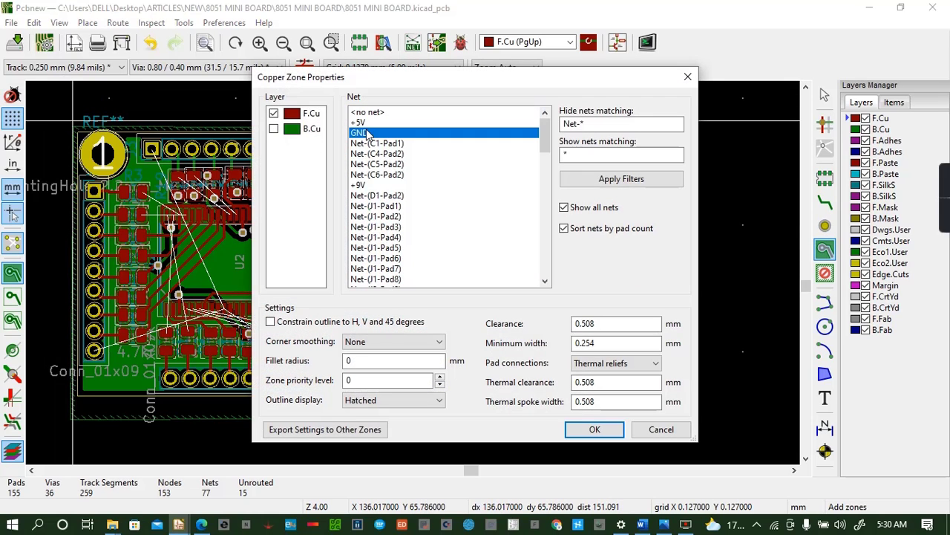
click(594, 429)
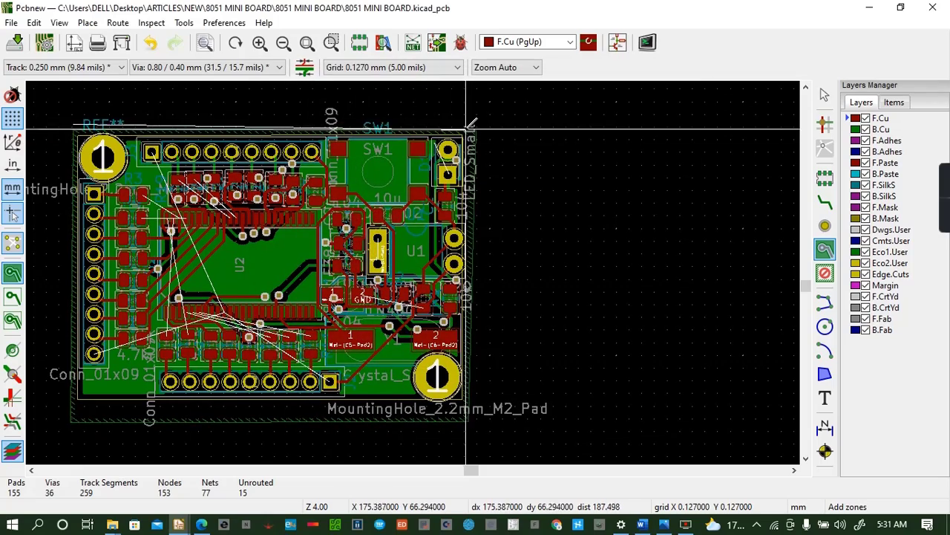
click(476, 128)
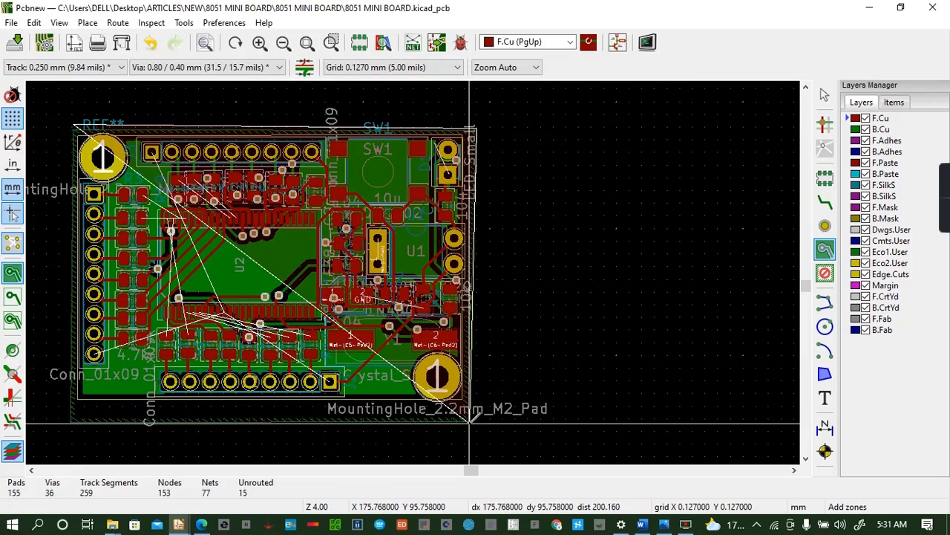
click(470, 420)
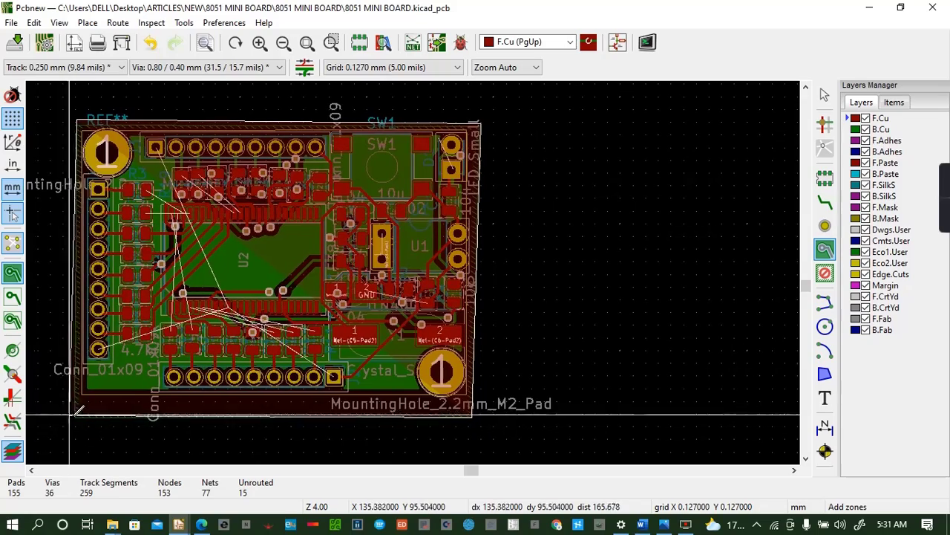
click(75, 417)
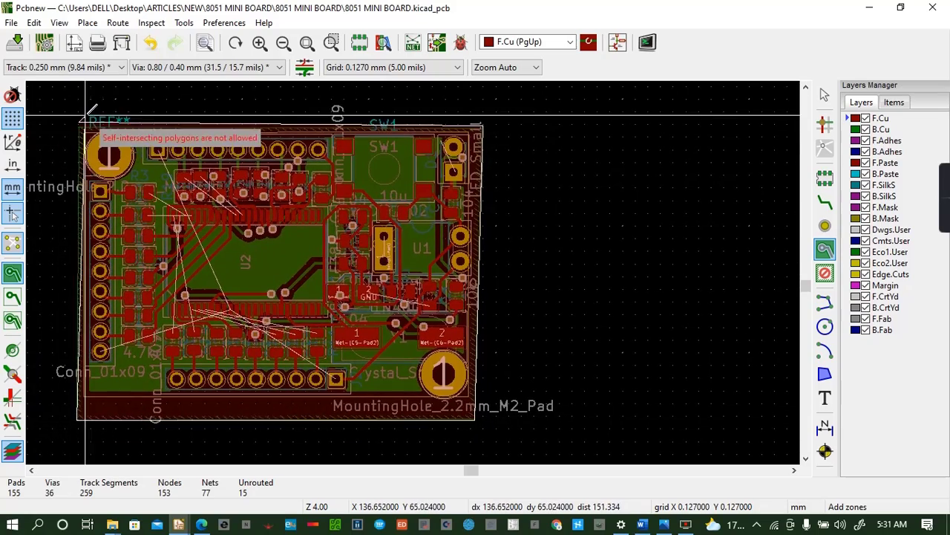
click(79, 125)
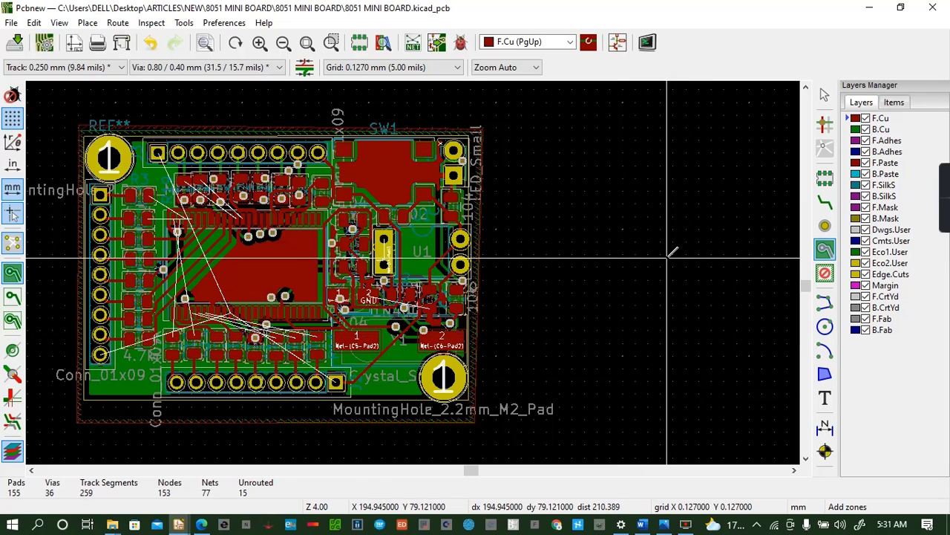
key(ctrl+s)
Inspect the board in the 3D view from several angles, checking the headers, U2, the crystal and both mounting holes up close
click(59, 23)
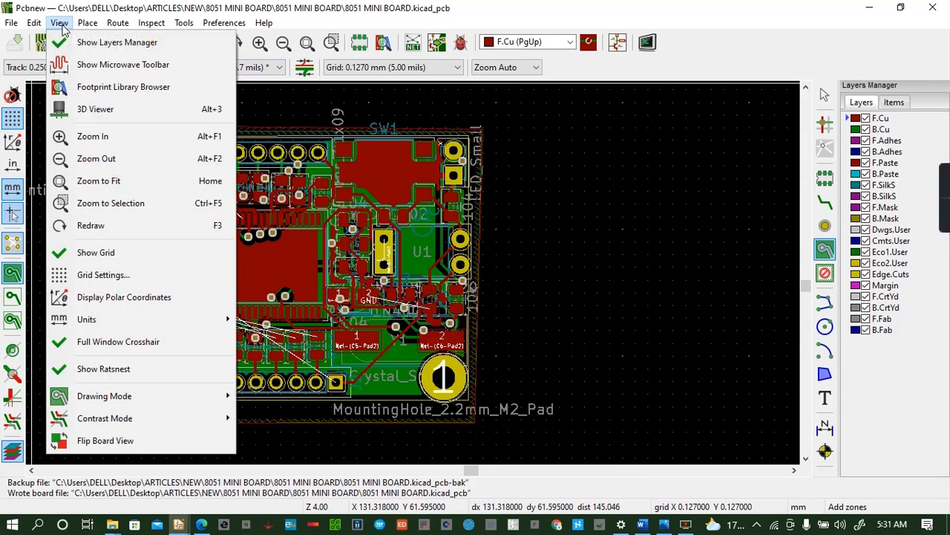
click(90, 109)
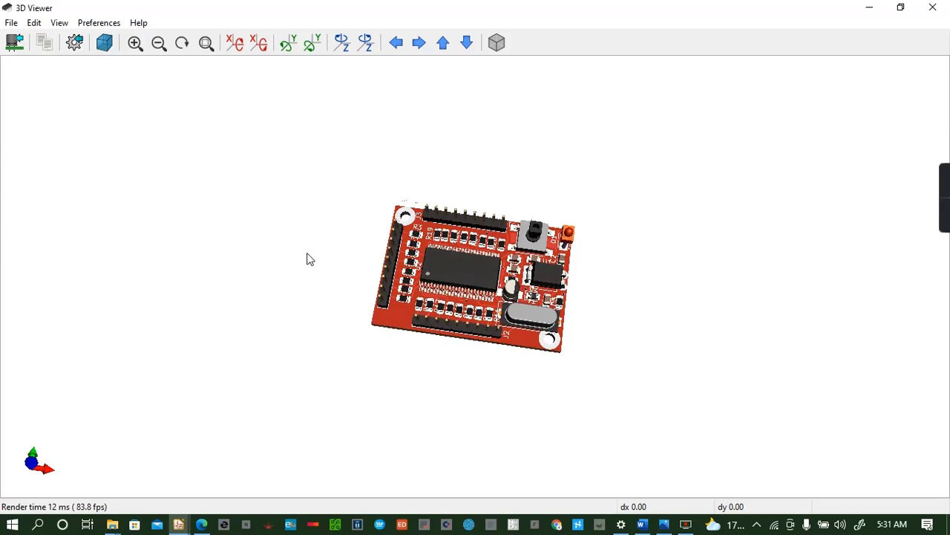
drag(310, 258, 308, 222)
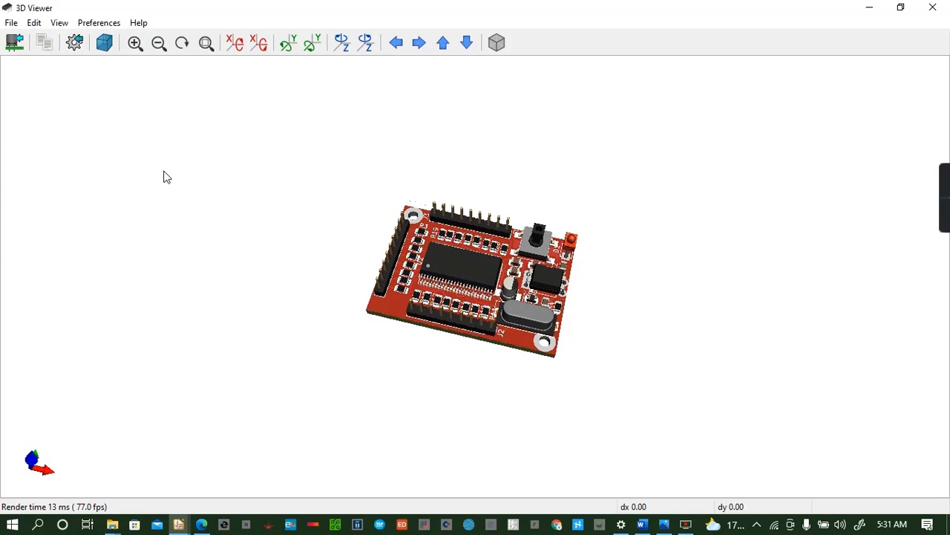
scroll(165, 177, up, 5)
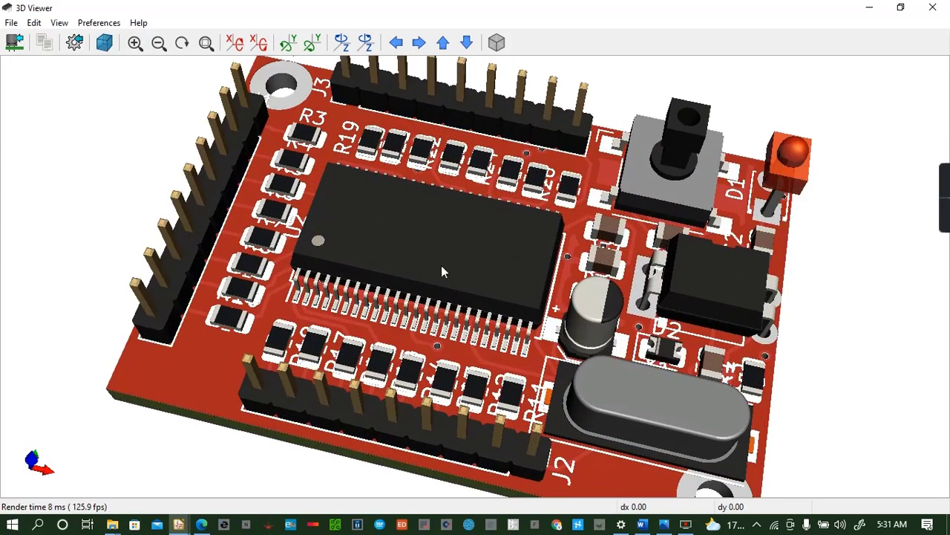
drag(441, 265, 456, 223)
drag(467, 129, 362, 220)
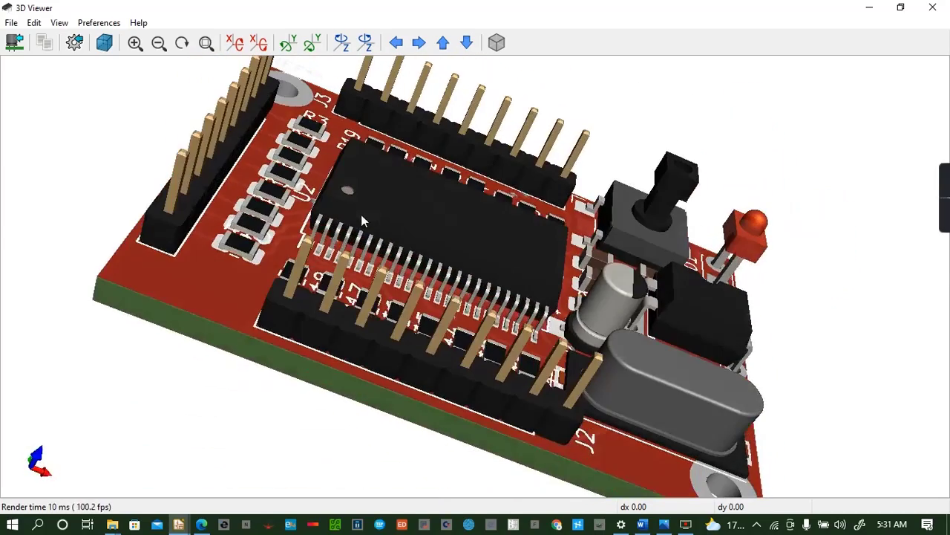
scroll(343, 245, down, 3)
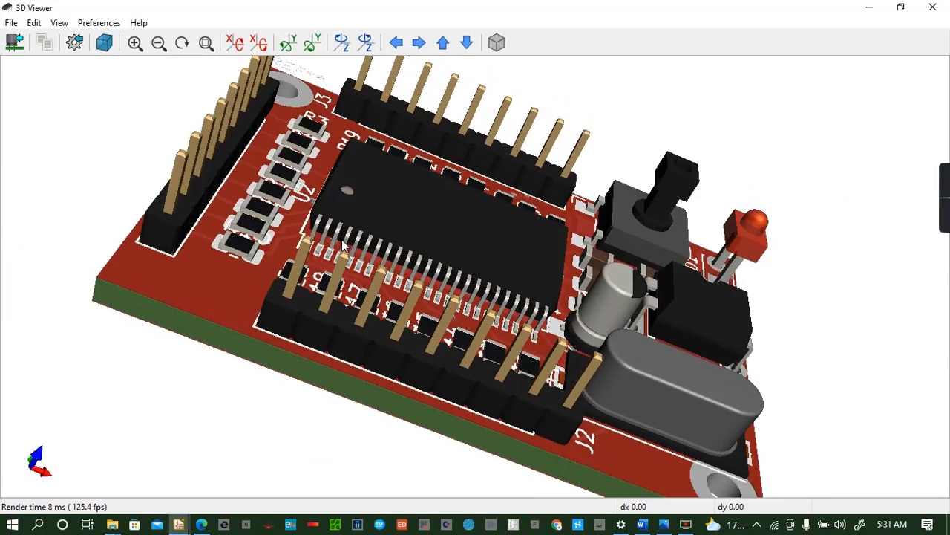
scroll(341, 246, up, 3)
drag(328, 277, 371, 151)
scroll(369, 150, up, 2)
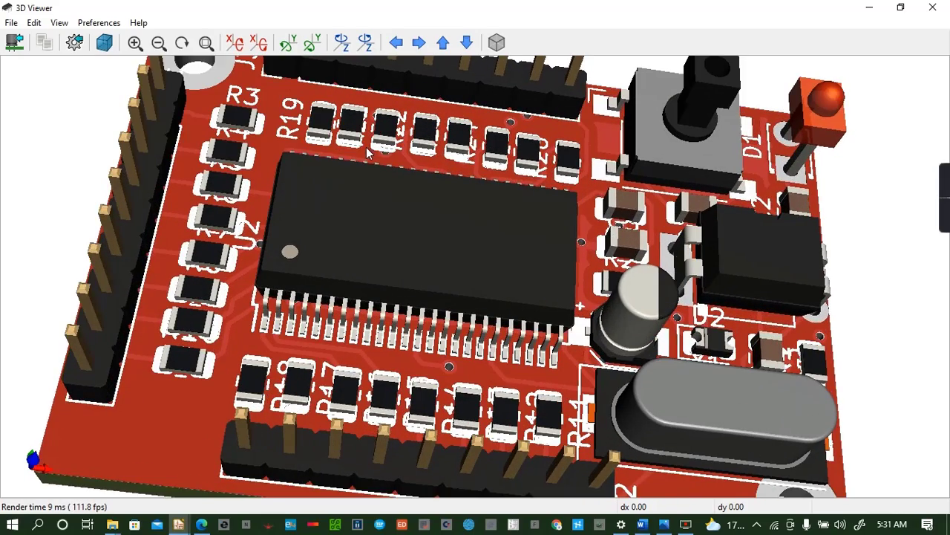
scroll(364, 153, down, 2)
scroll(362, 154, down, 1)
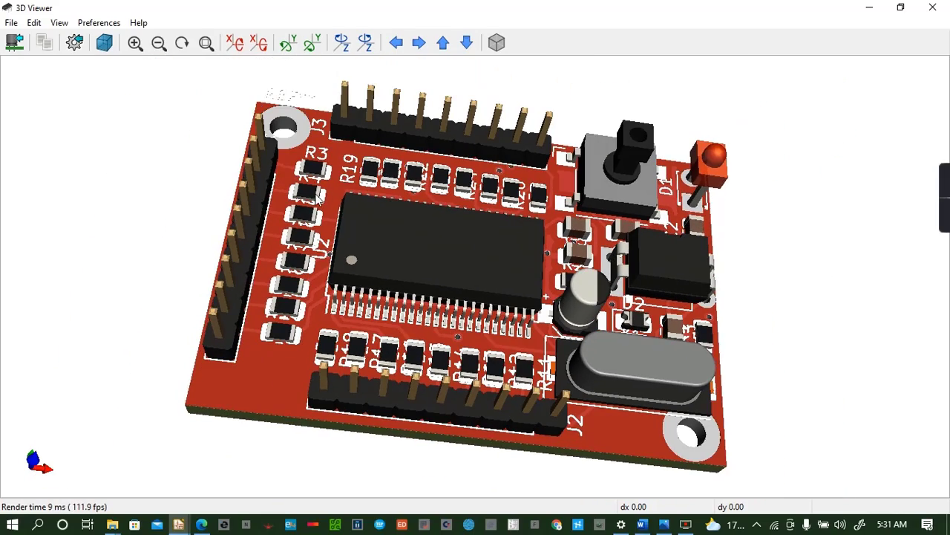
drag(318, 197, 363, 295)
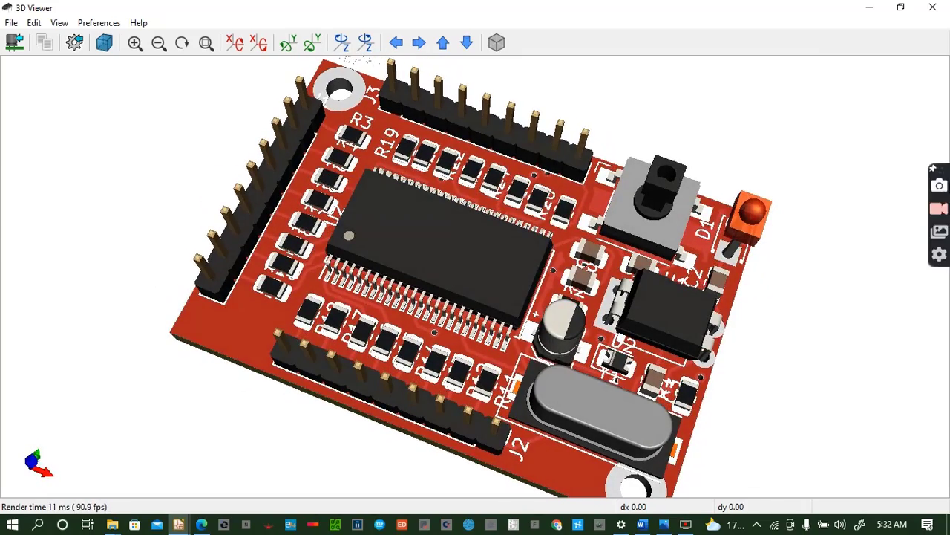